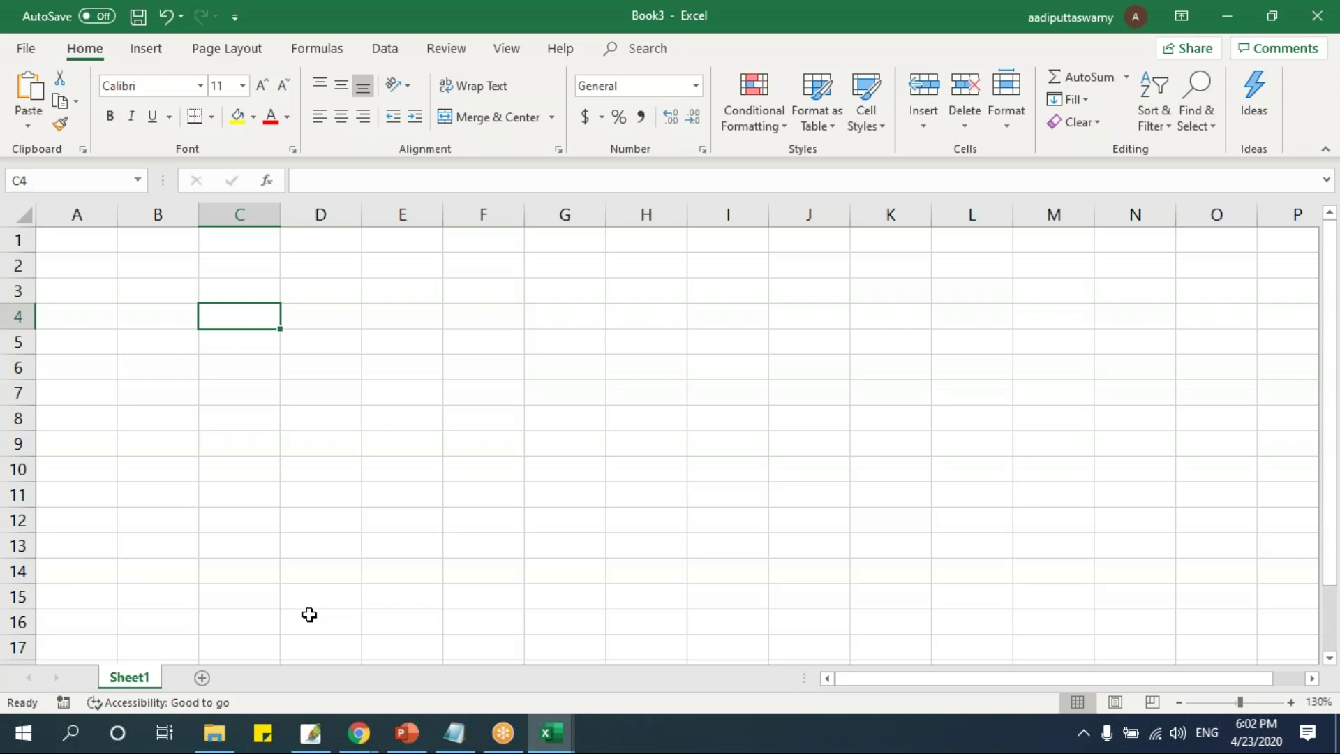
Enter the function names Vlookup in cell C4 and Hlookup in cell C5.
scroll(254, 469, "up", 2, "ctrl")
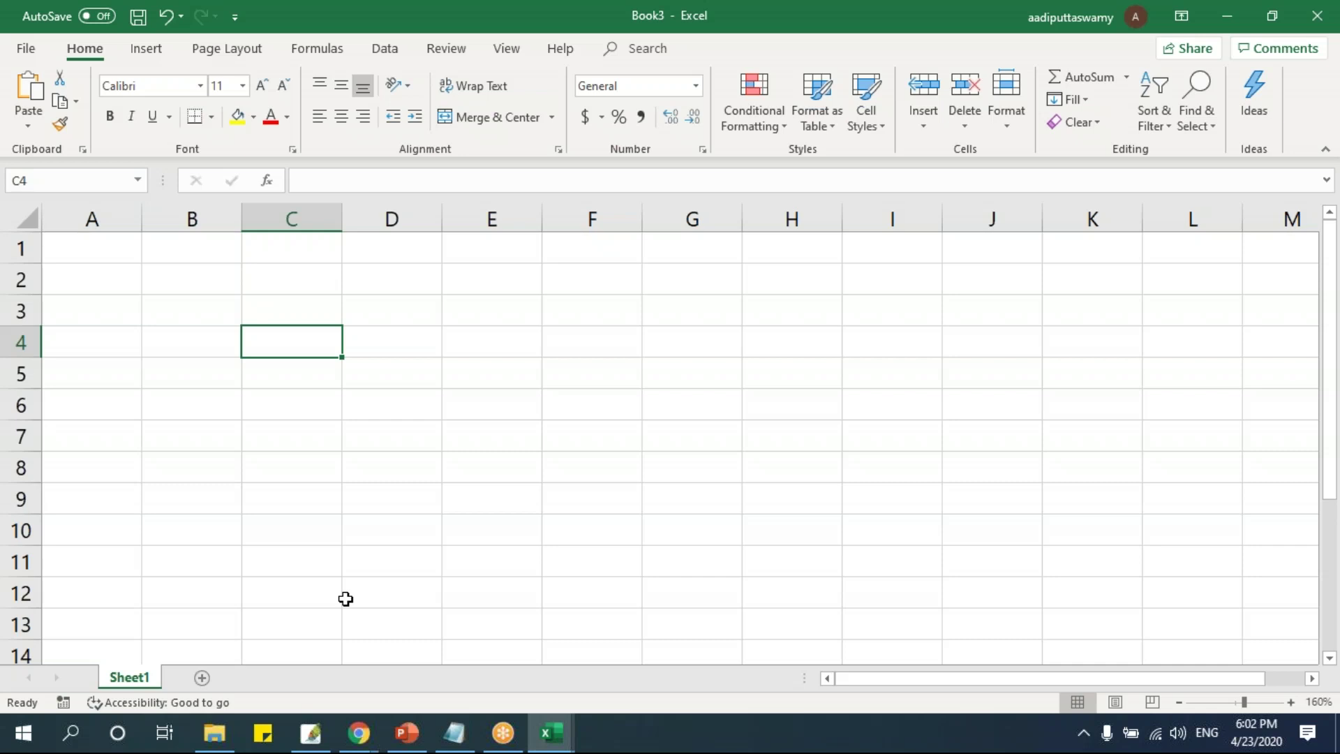
type("vLOOKUP")
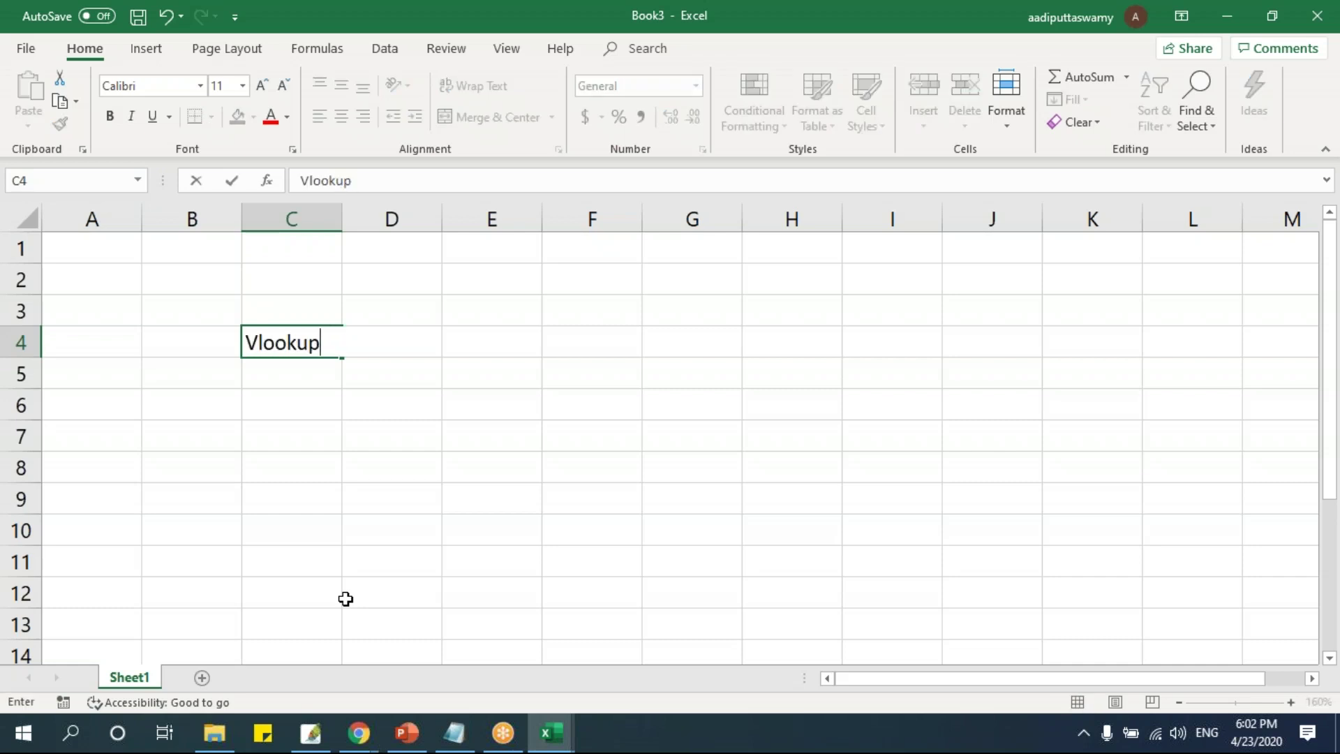
key("Return")
type("Hl")
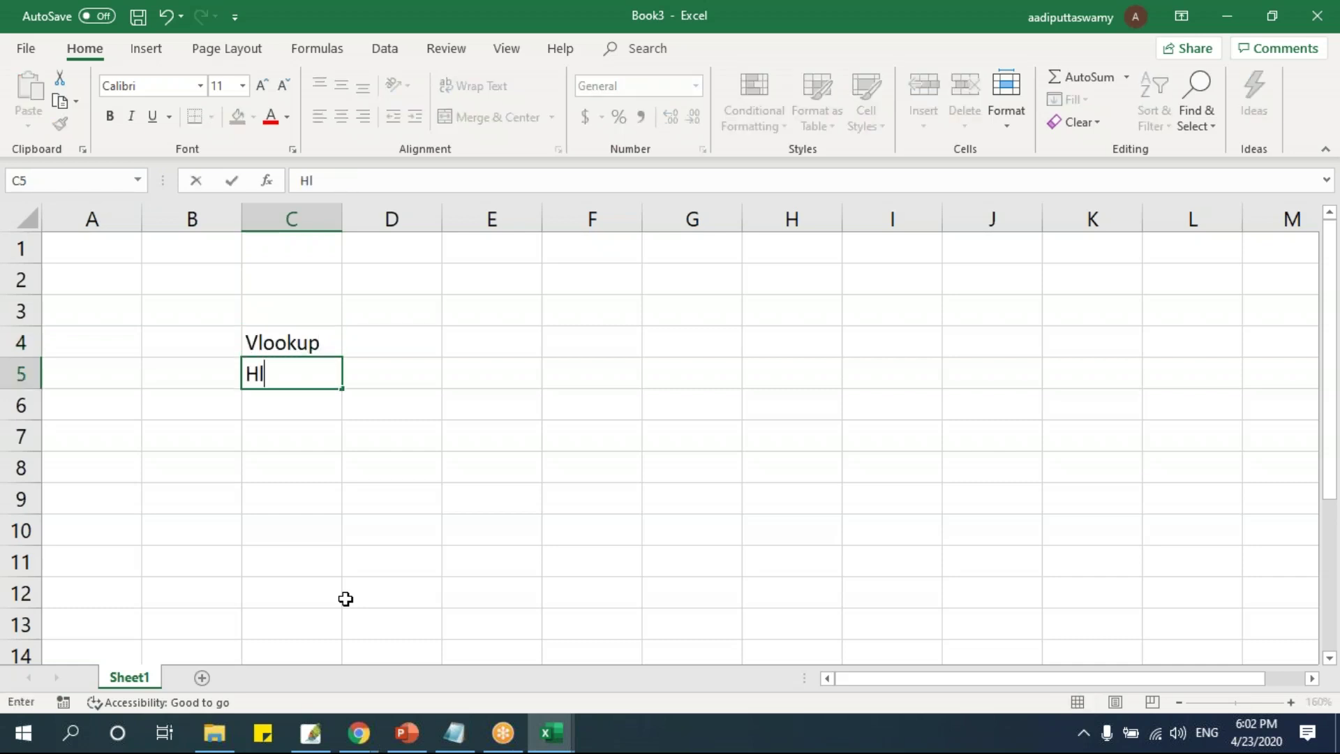
type("ookup")
key("Return")
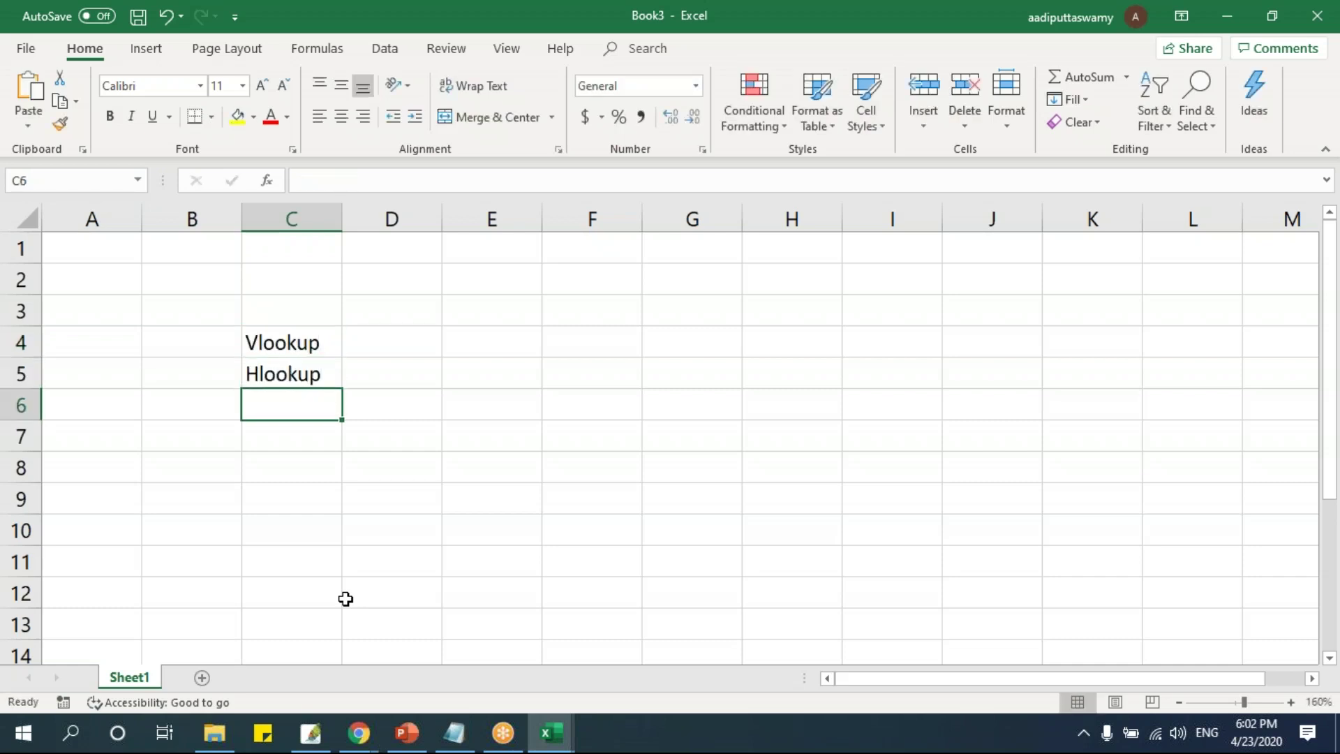
Enter the function names Index in cell E4 and Offset in cell E5.
key("Up")
key("Up")
key("Right")
key("Right")
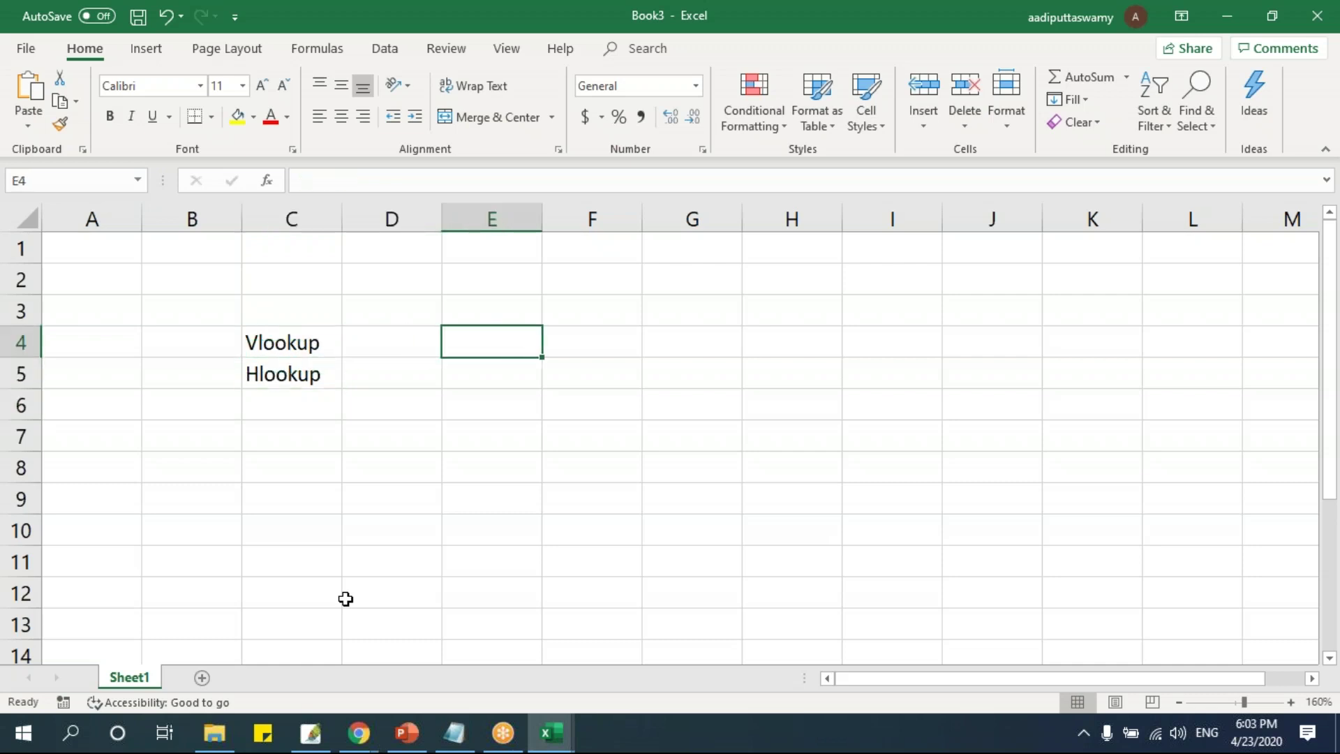
type("INdex")
key("Return")
type("Offset")
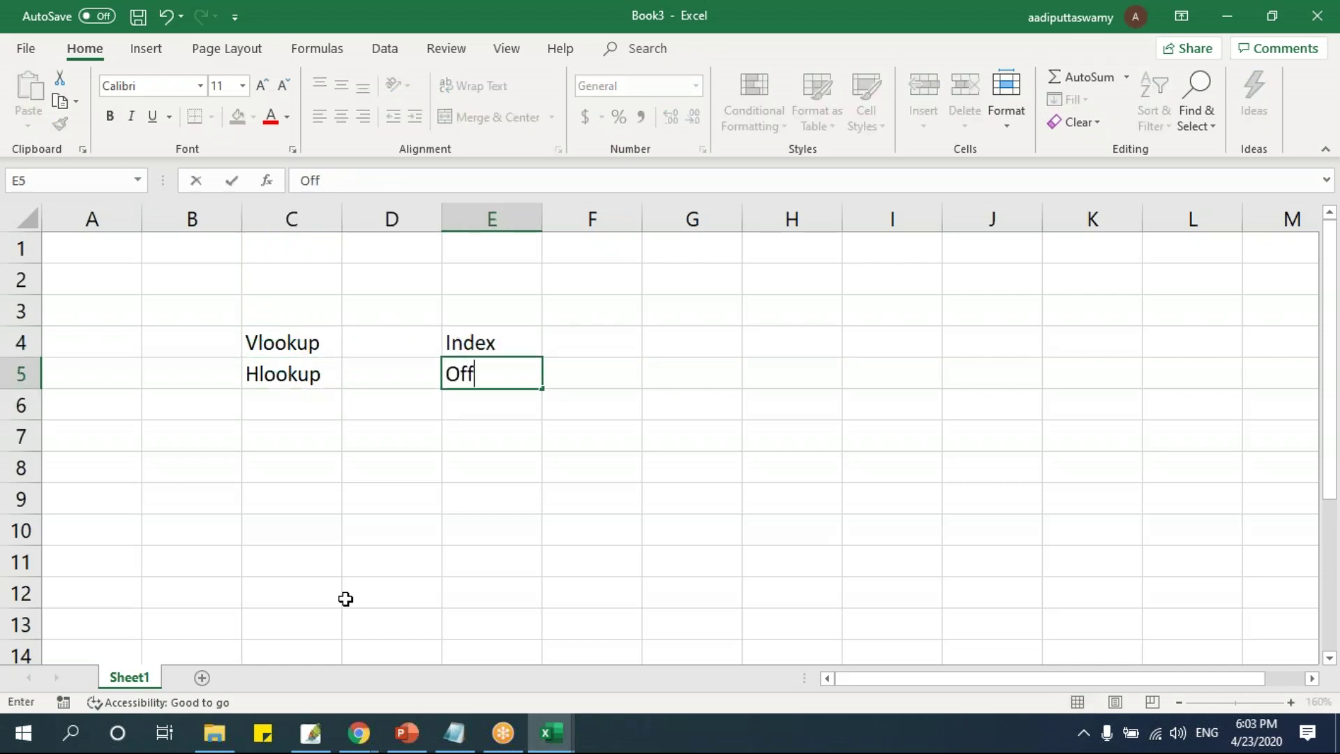
key("Return")
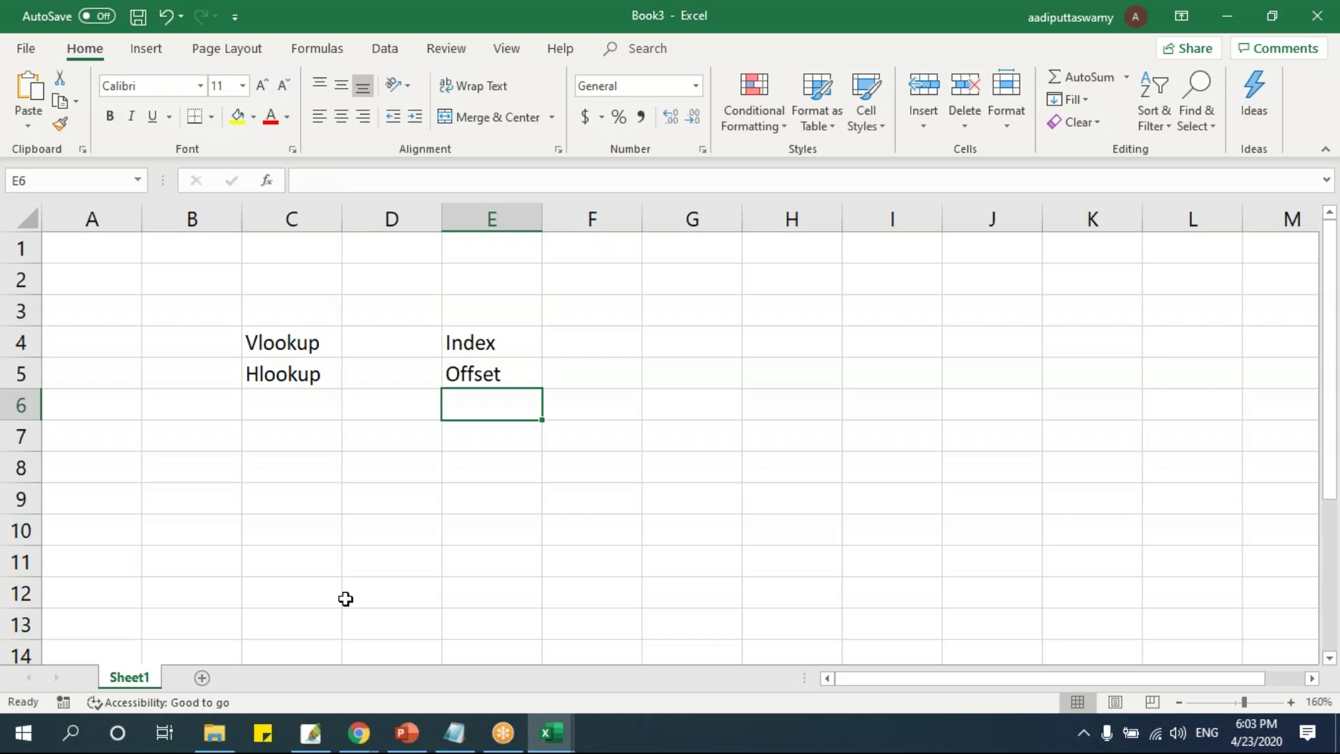
Enter the function name Match in cell G4.
key("Up")
key("Up")
key("Right")
key("Right")
type("matc")
key("BackSpace")
key("BackSpace")
key("BackSpace")
key("BackSpace")
key("BackSpace")
type("Match")
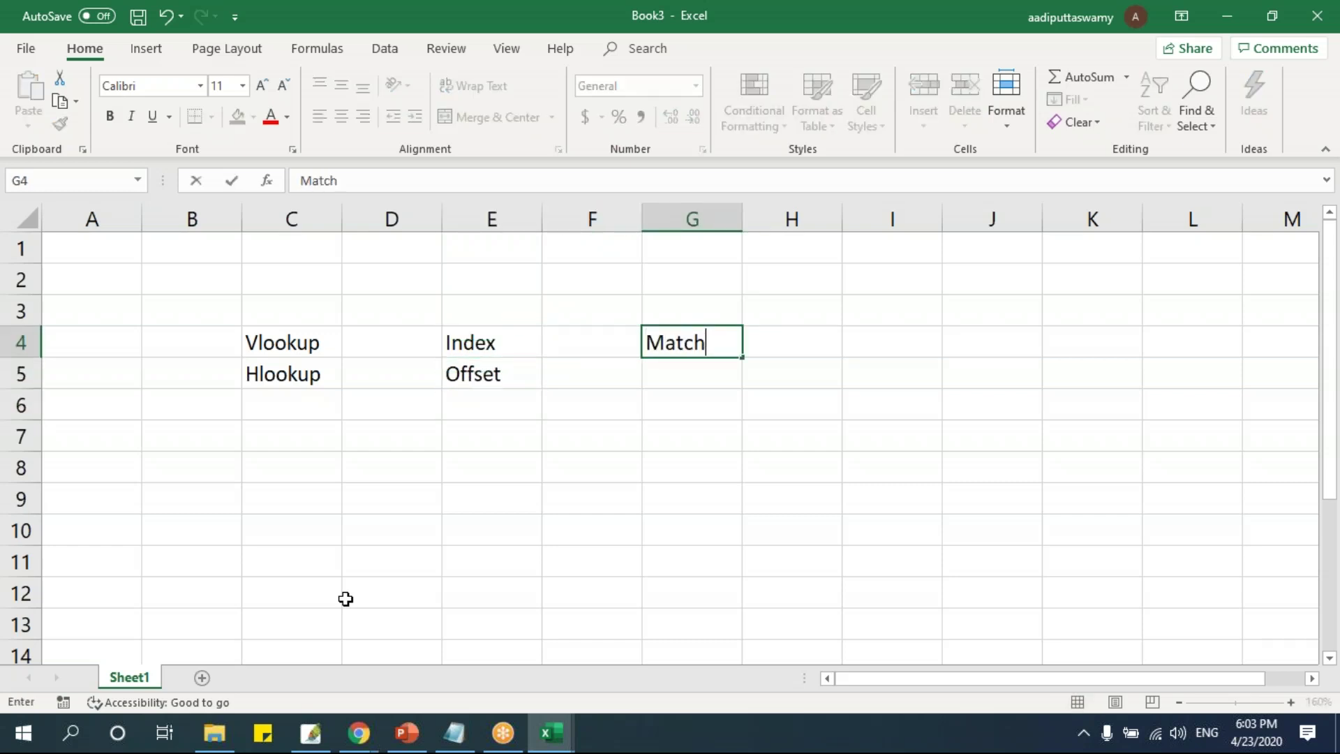
key("Return")
Review the grouping of the lookup function names across cells C4 to G5.
left_click(313, 345)
left_click_drag(313, 345, 718, 371)
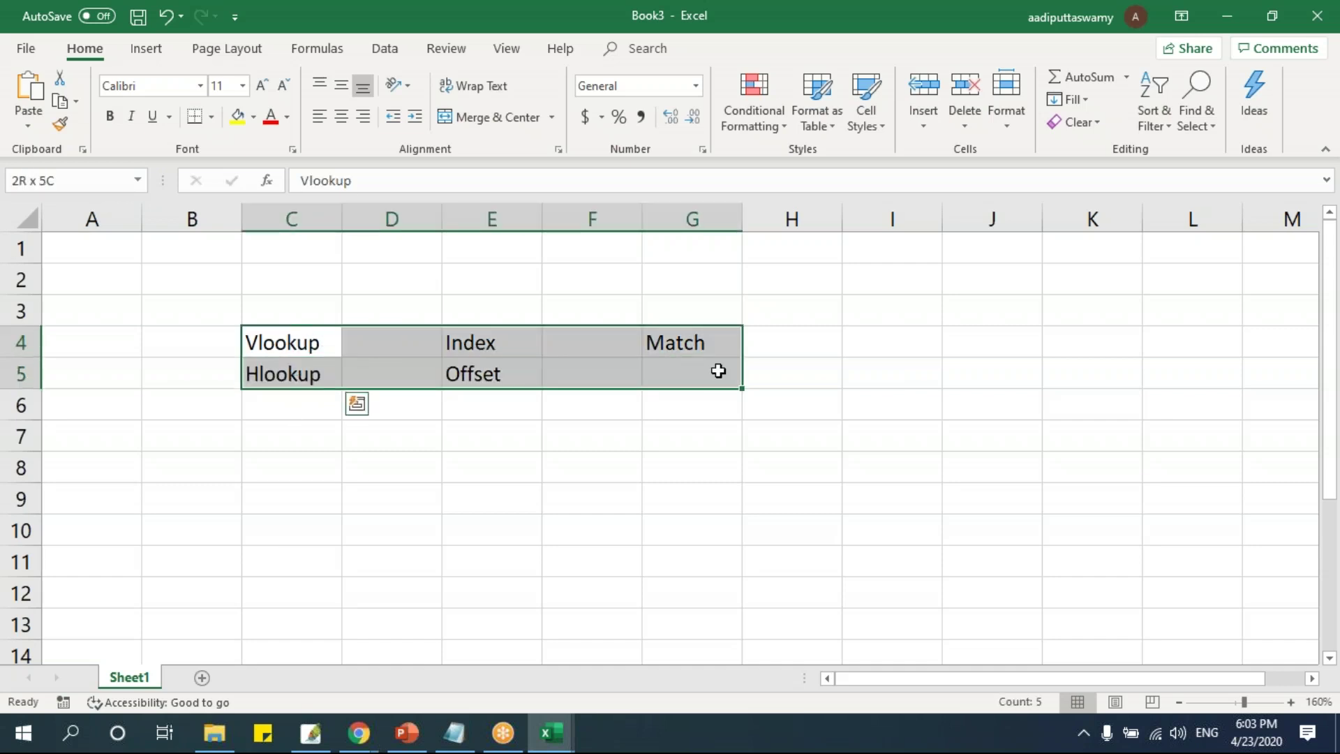
left_click_drag(294, 338, 321, 360)
left_click(529, 355)
left_click_drag(529, 356, 531, 377)
left_click(661, 350)
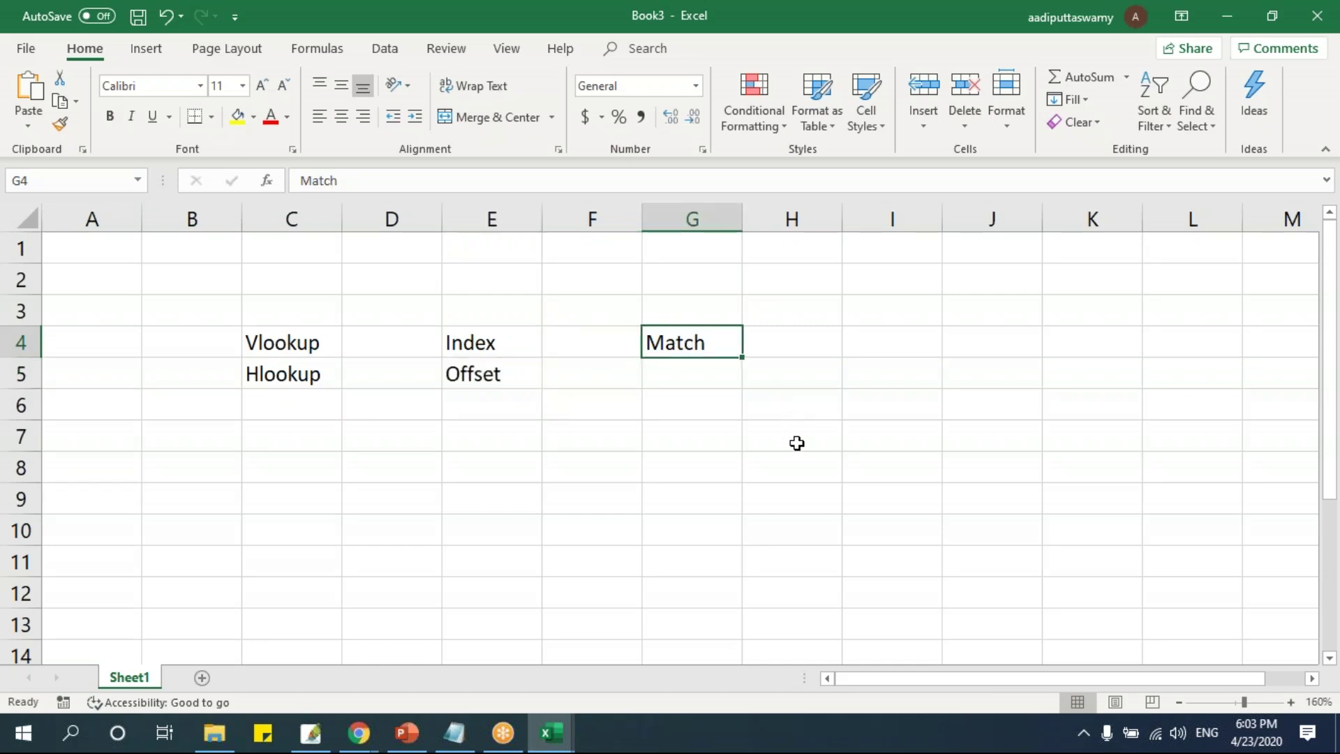
left_click(291, 343)
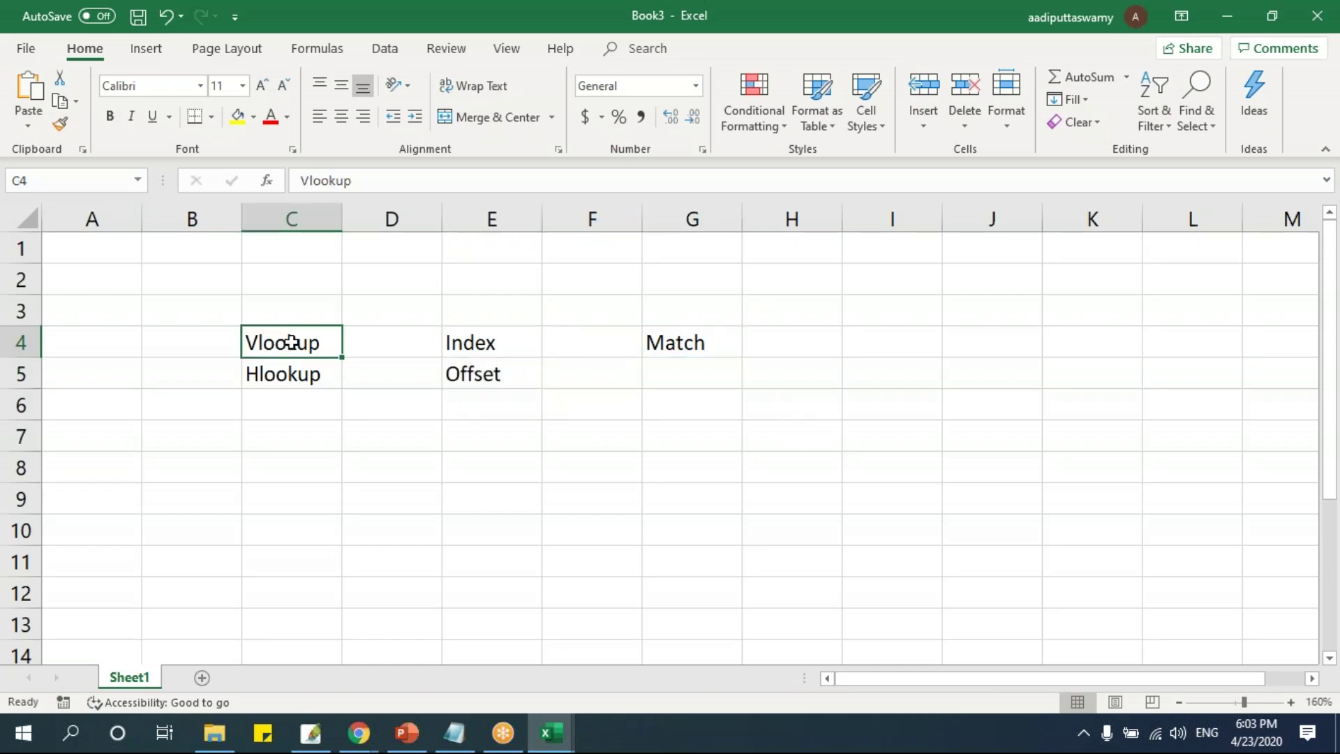
left_click(294, 375)
left_click(495, 346)
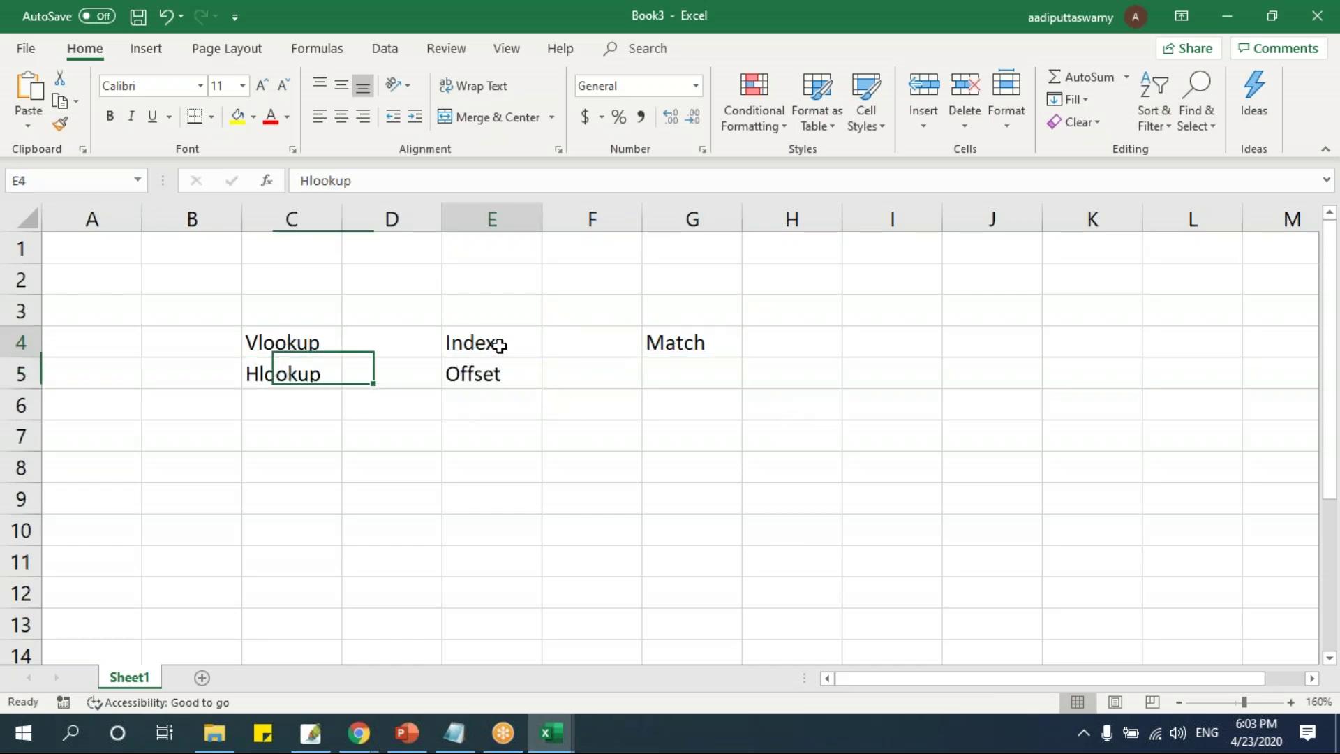
left_click(500, 377)
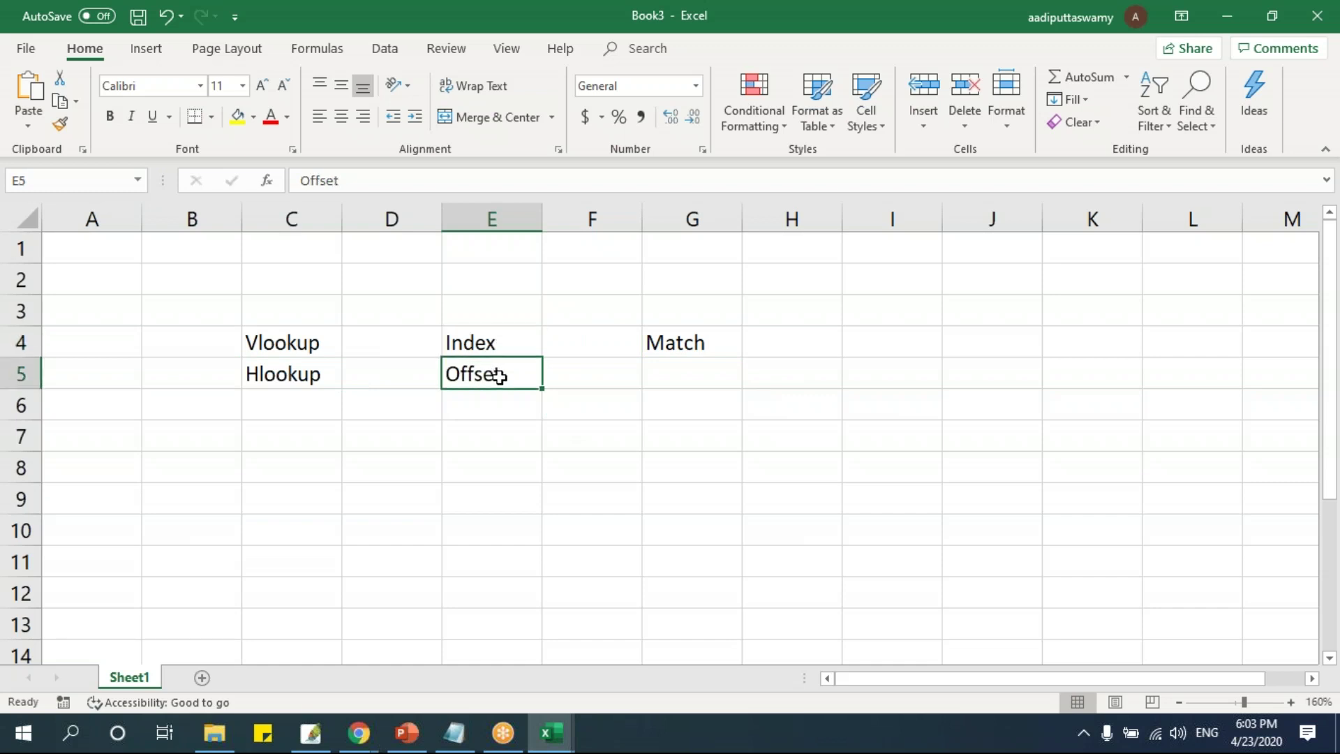
left_click(684, 342)
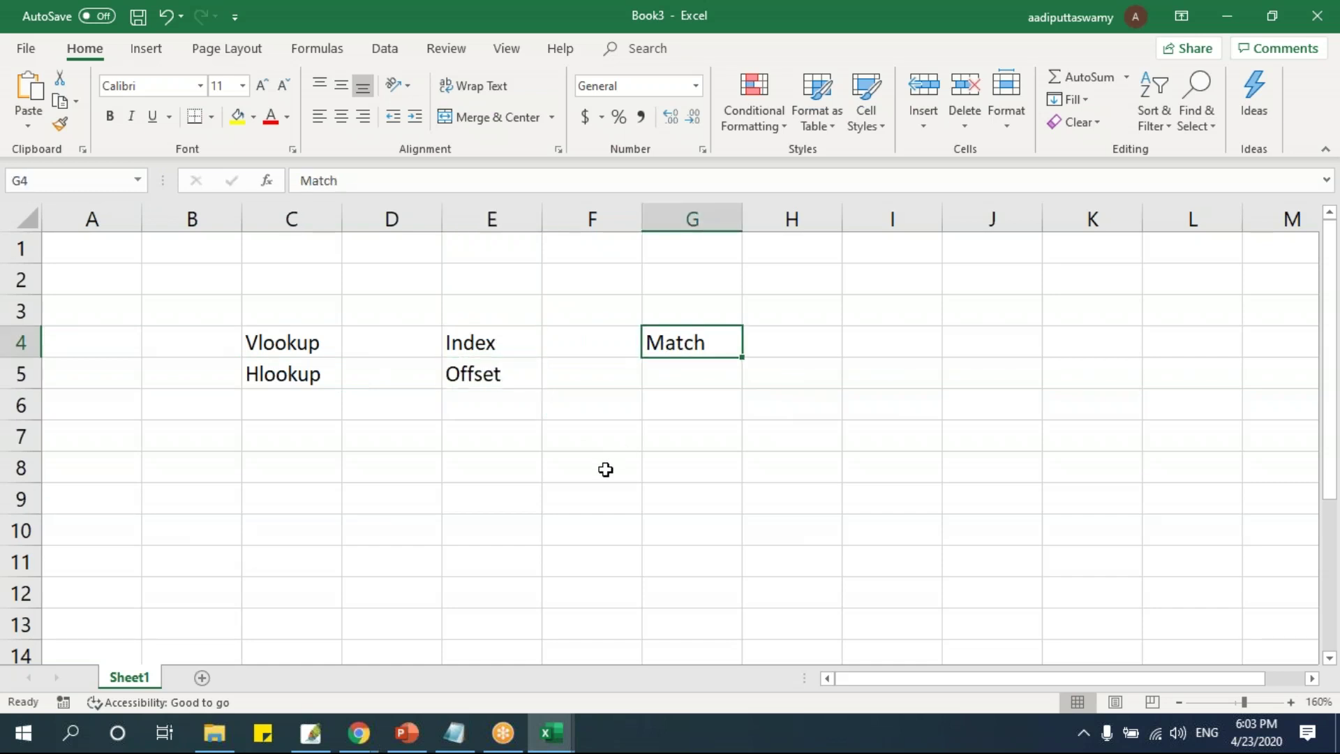
left_click(295, 346)
left_click(294, 377)
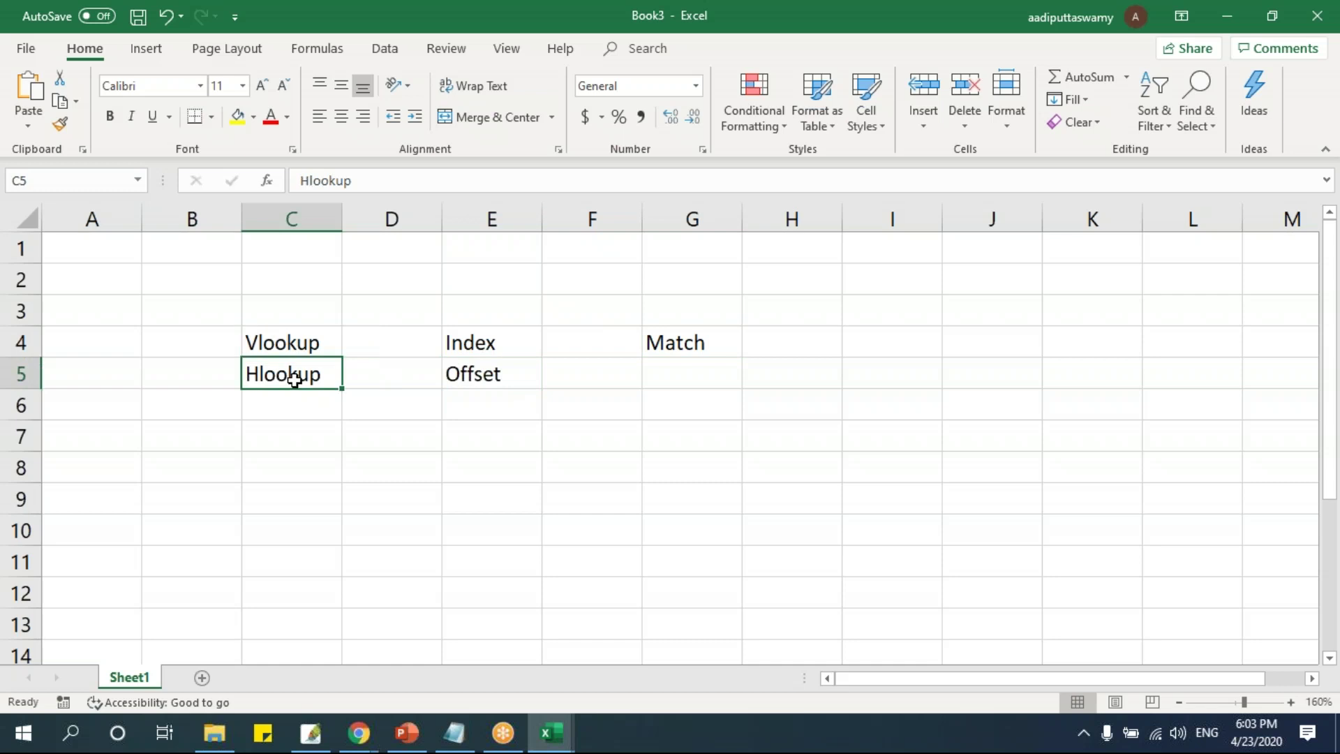
Label cell B2 as Output and enter Values in C2 above the Vlookup and Hlookup group.
left_click(282, 275)
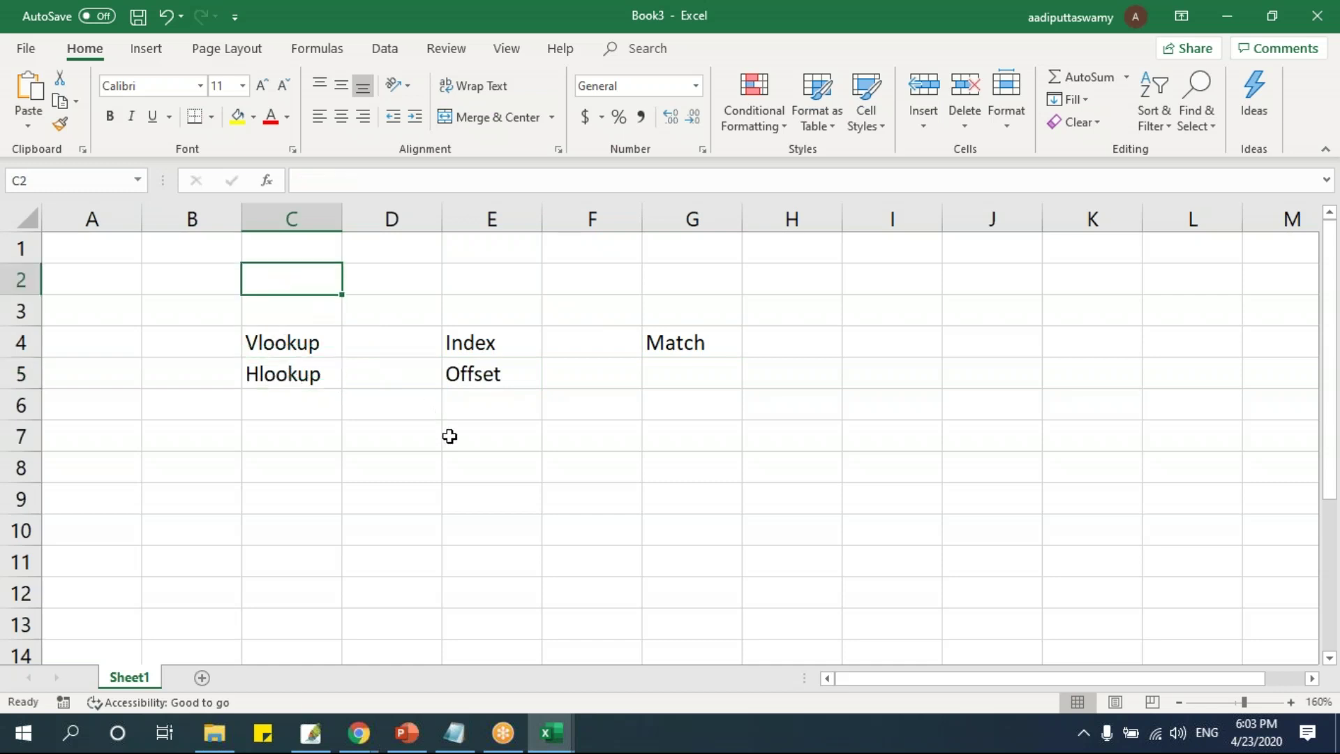
key("Left")
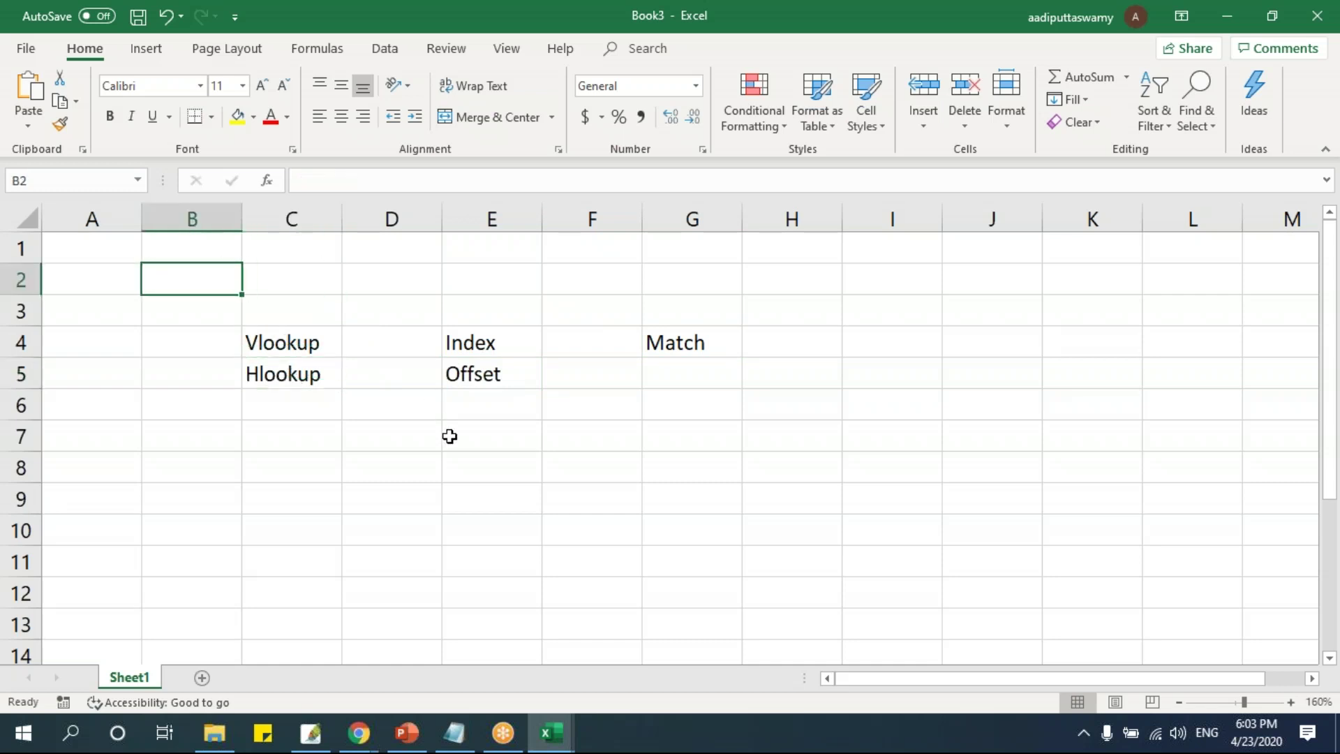
type("Output")
key("Tab")
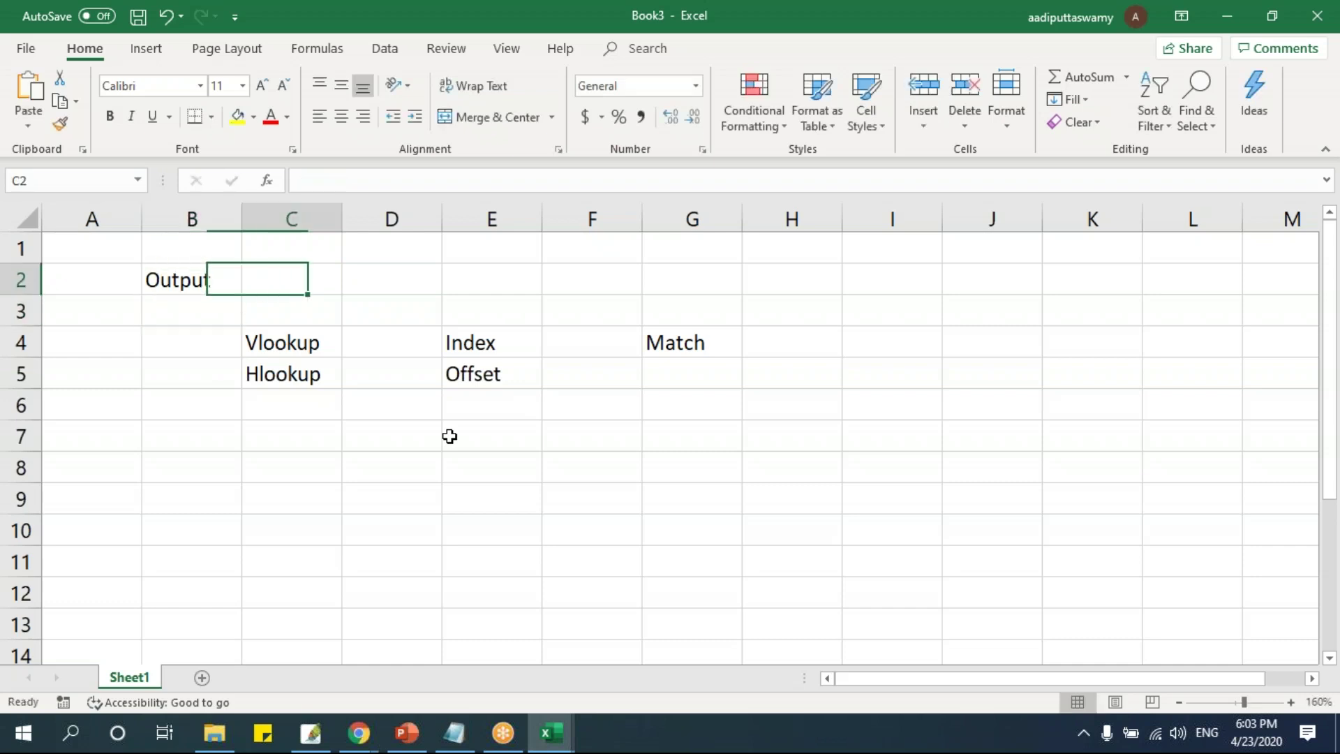
type("Values")
key("Return")
Enter Values in cell E2 as the output type for the Index and Offset group.
key("Up")
key("Right")
key("Right")
type("Value")
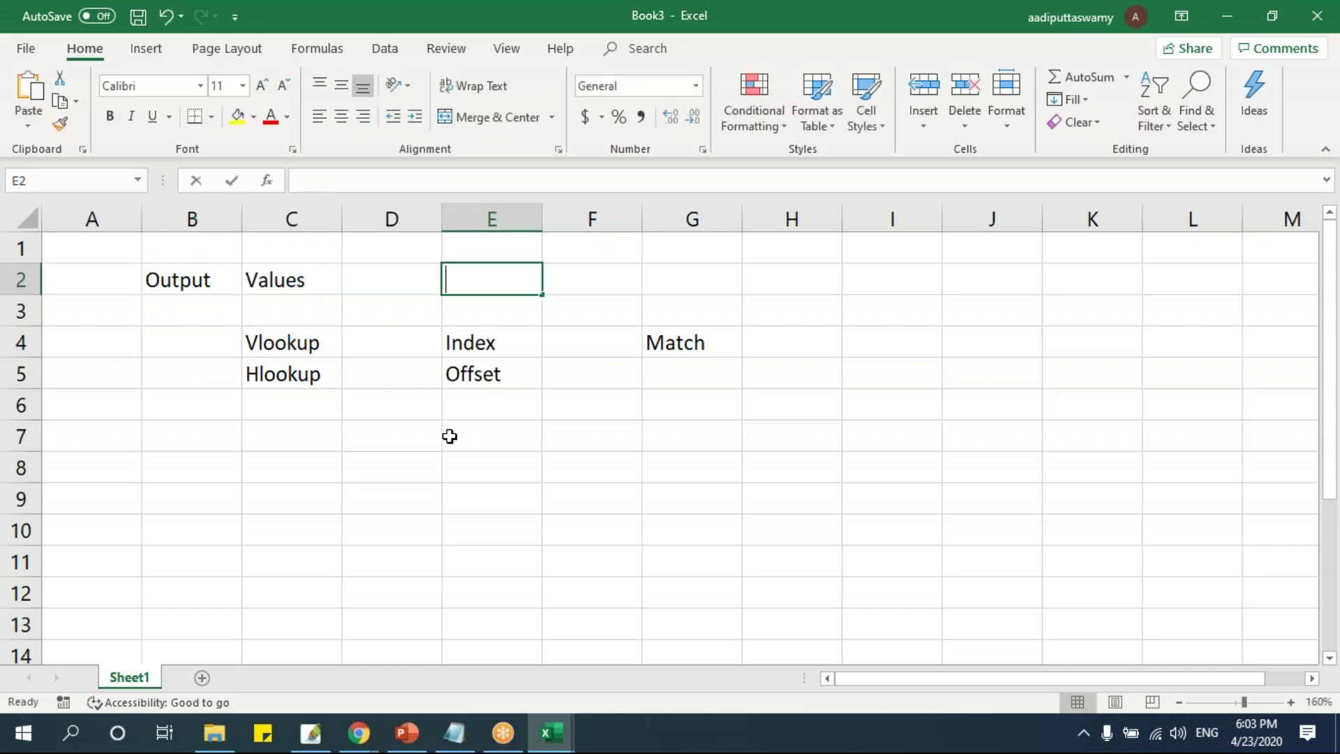
key("Return")
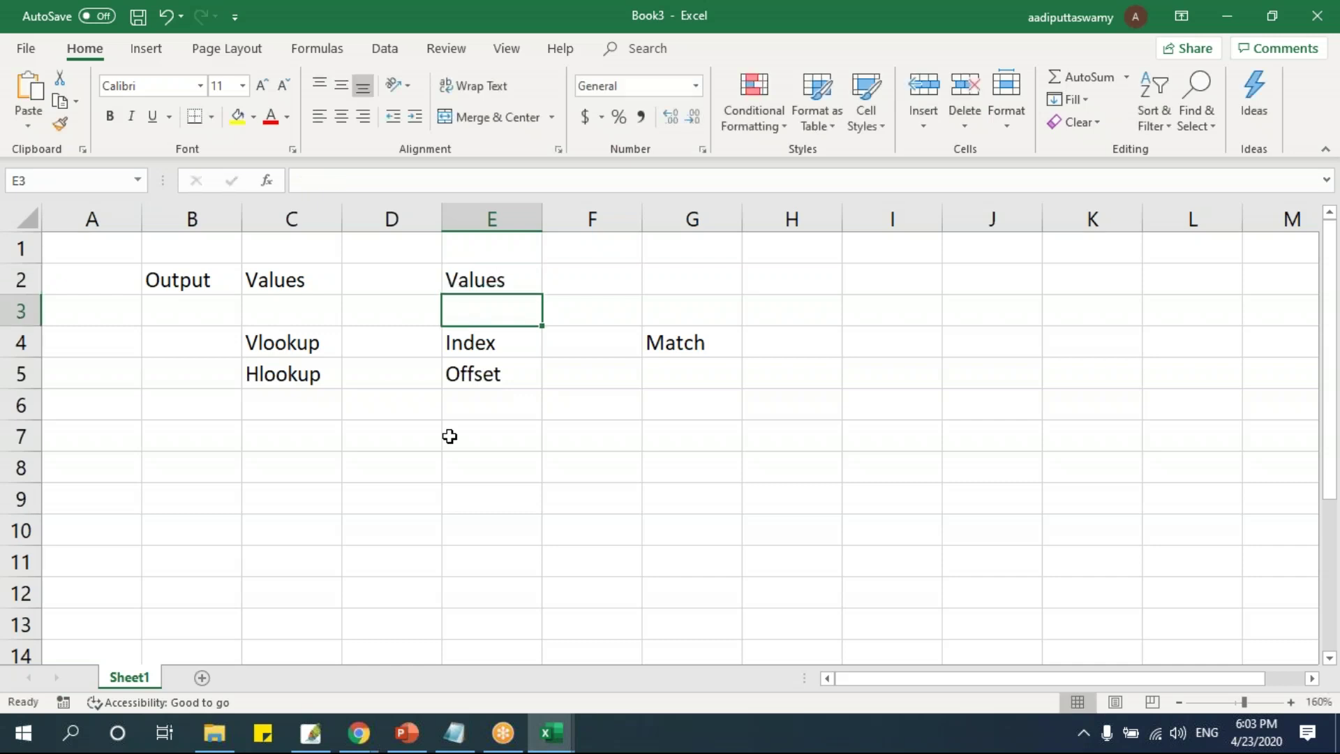
Enter Index Number in cell G2 as the output type for Match.
key("Up")
key("Right")
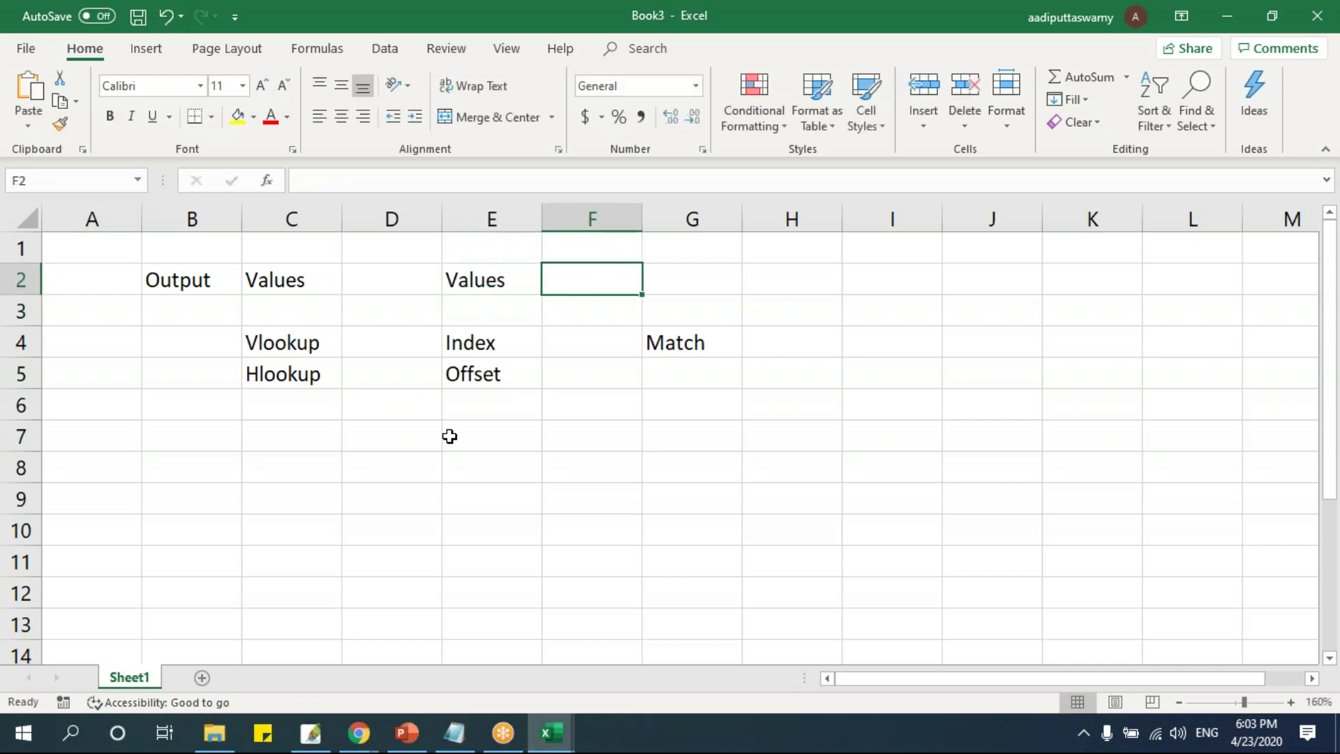
key("Right")
type("Index Number")
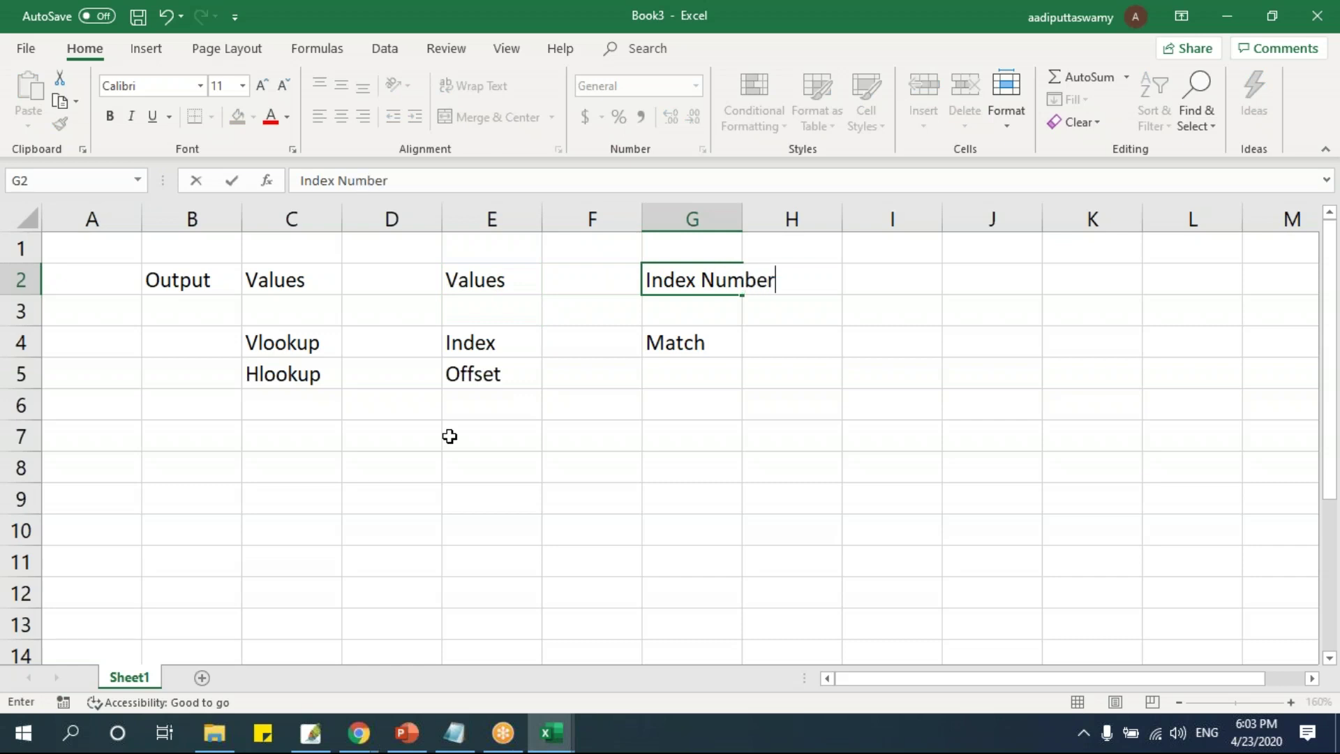
key("Return")
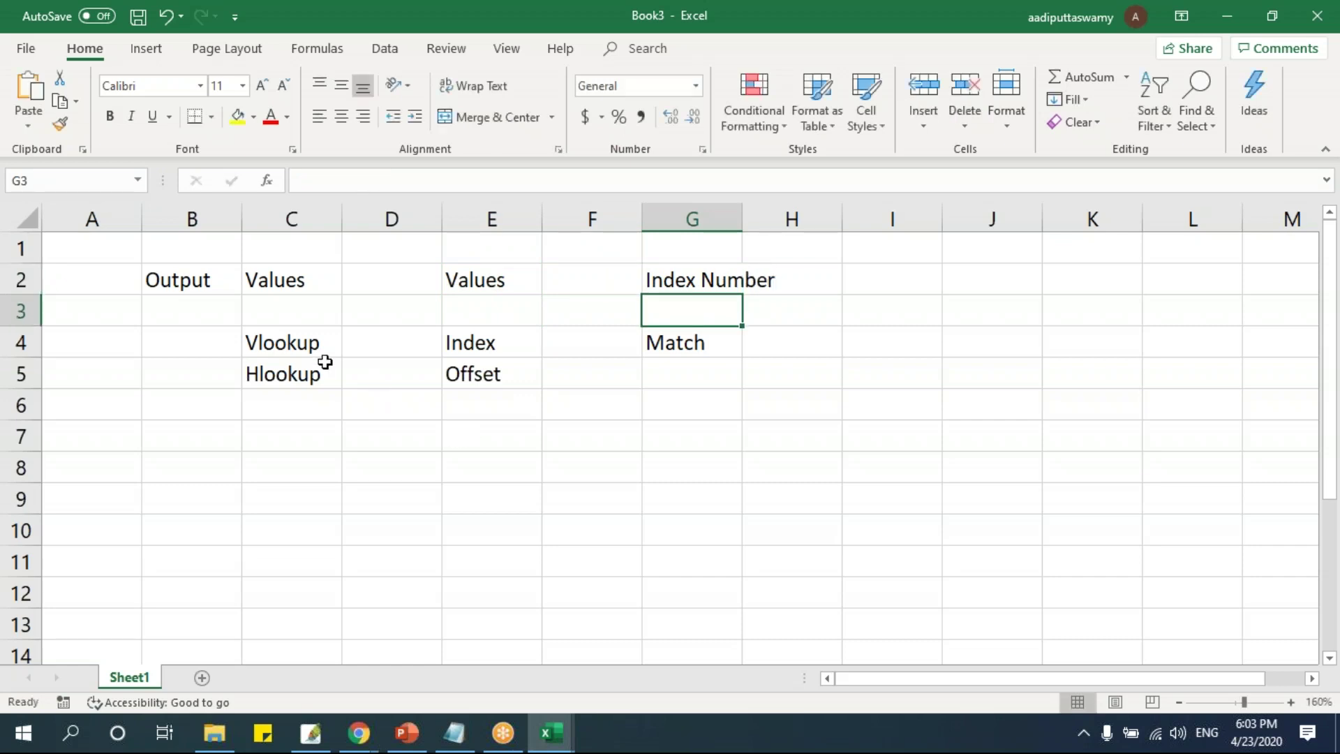
Compare each function group in rows 4 and 5 with its output type in row 2.
left_click(308, 344)
left_click(307, 371)
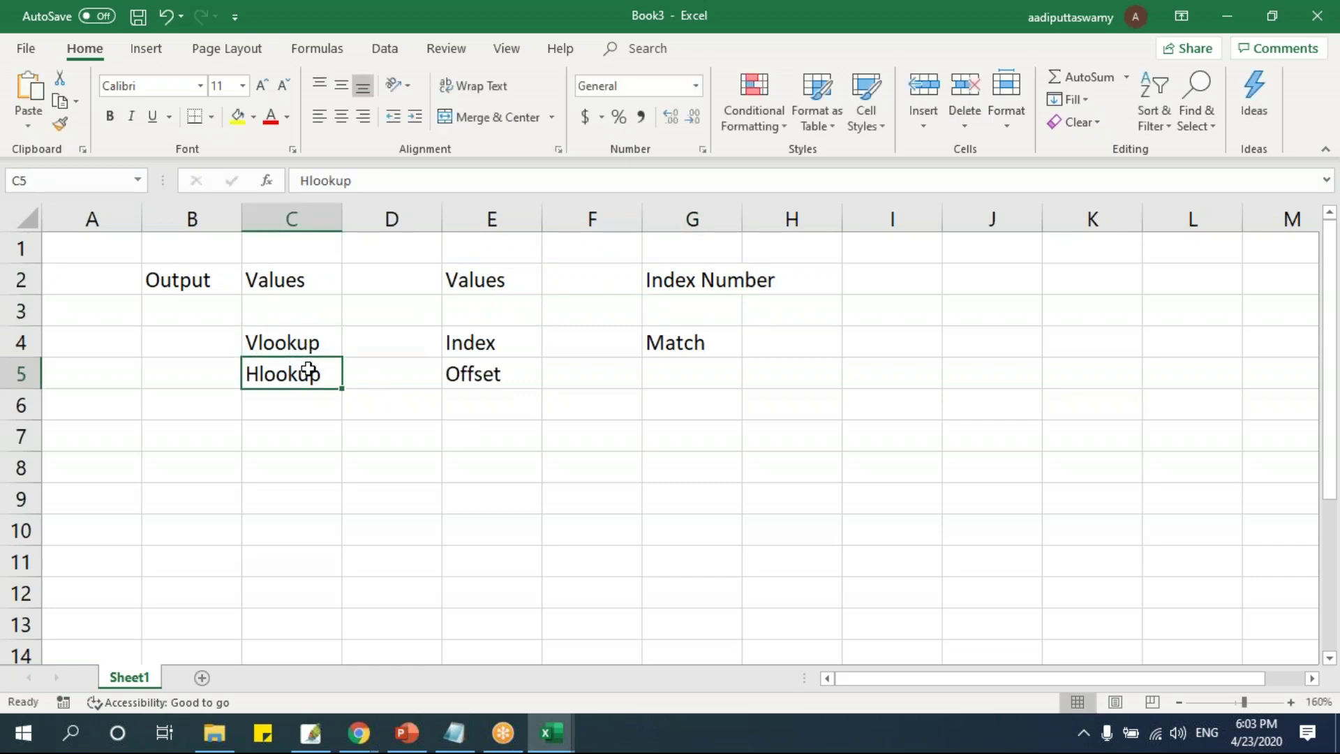
left_click(470, 347)
key("Down")
left_click_drag(269, 280, 489, 281)
left_click(710, 349)
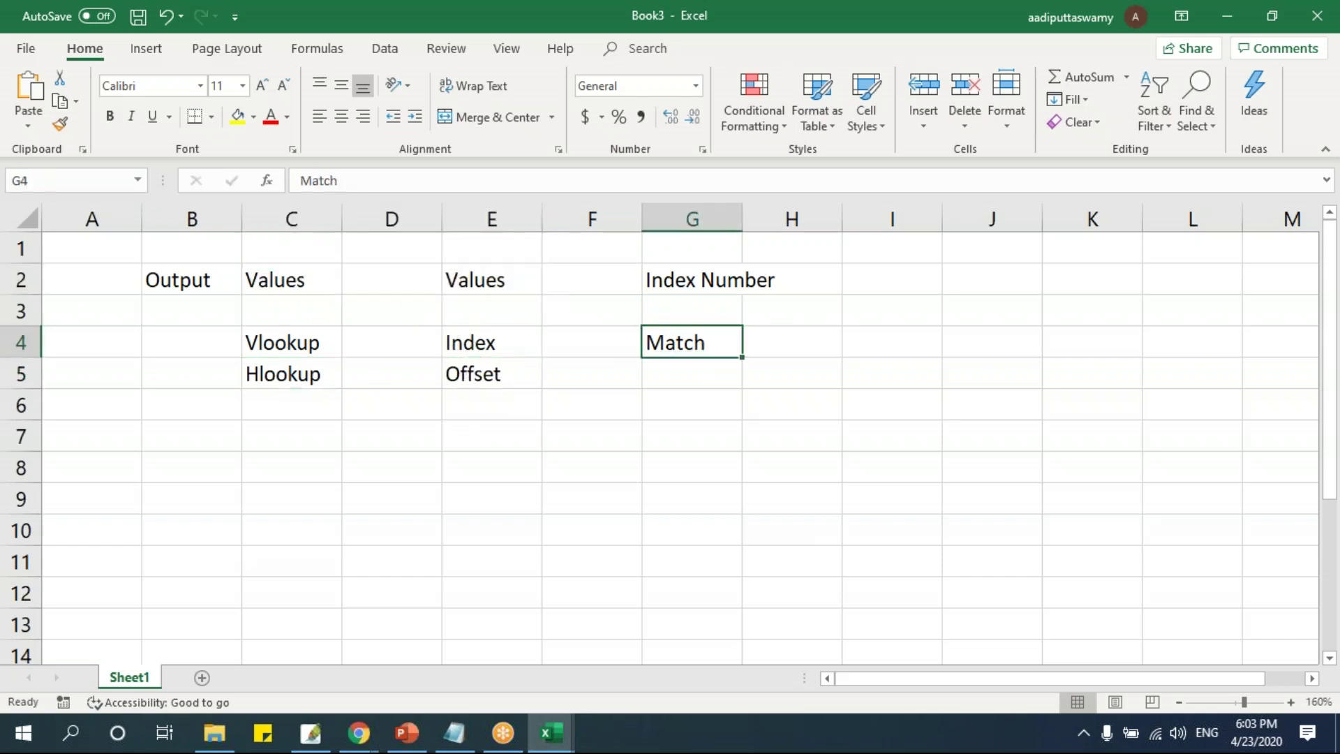
left_click(689, 281)
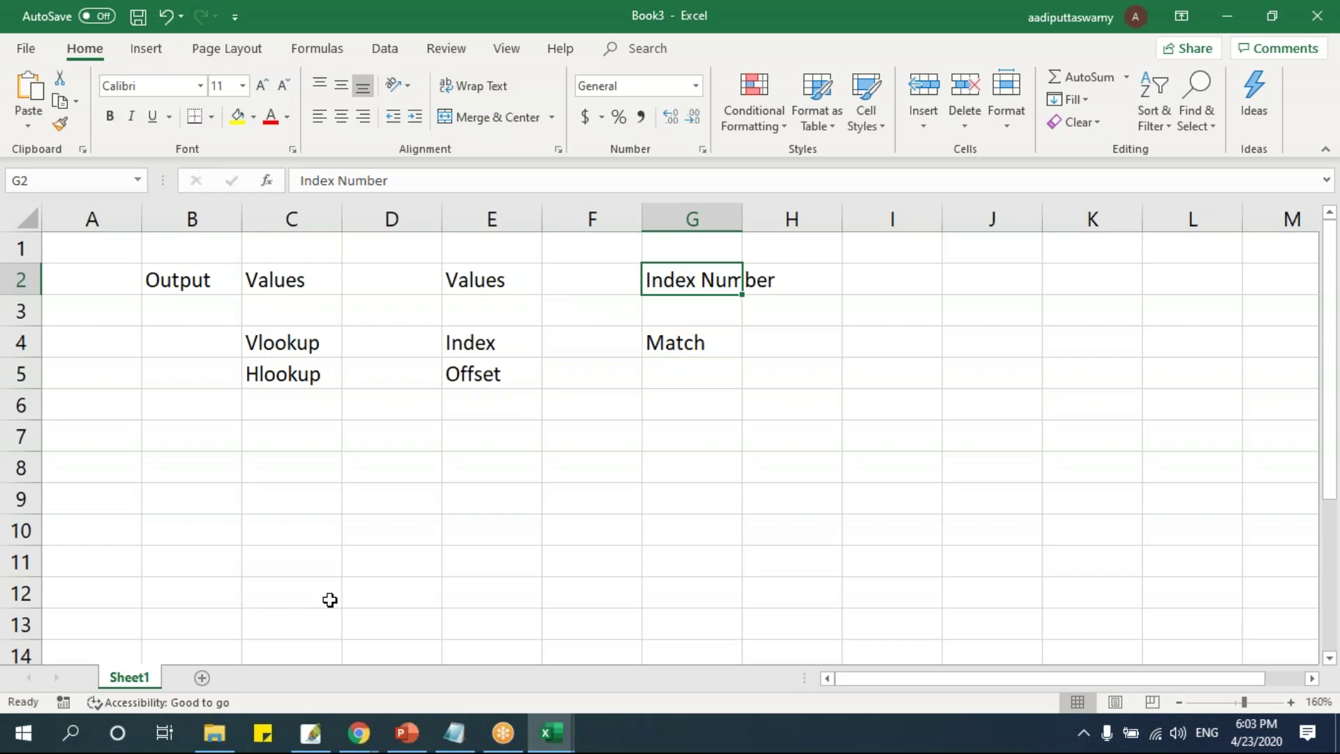
mouse_move(359, 733)
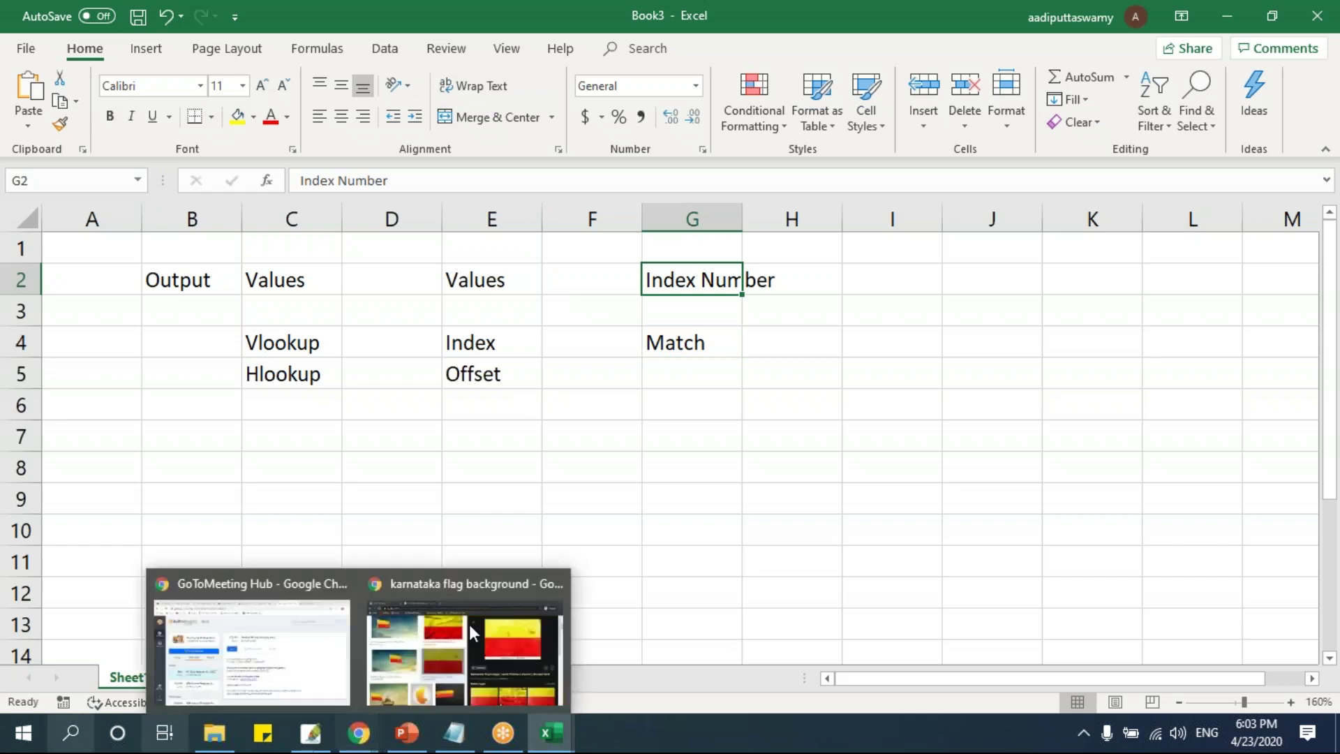
left_click(792, 403)
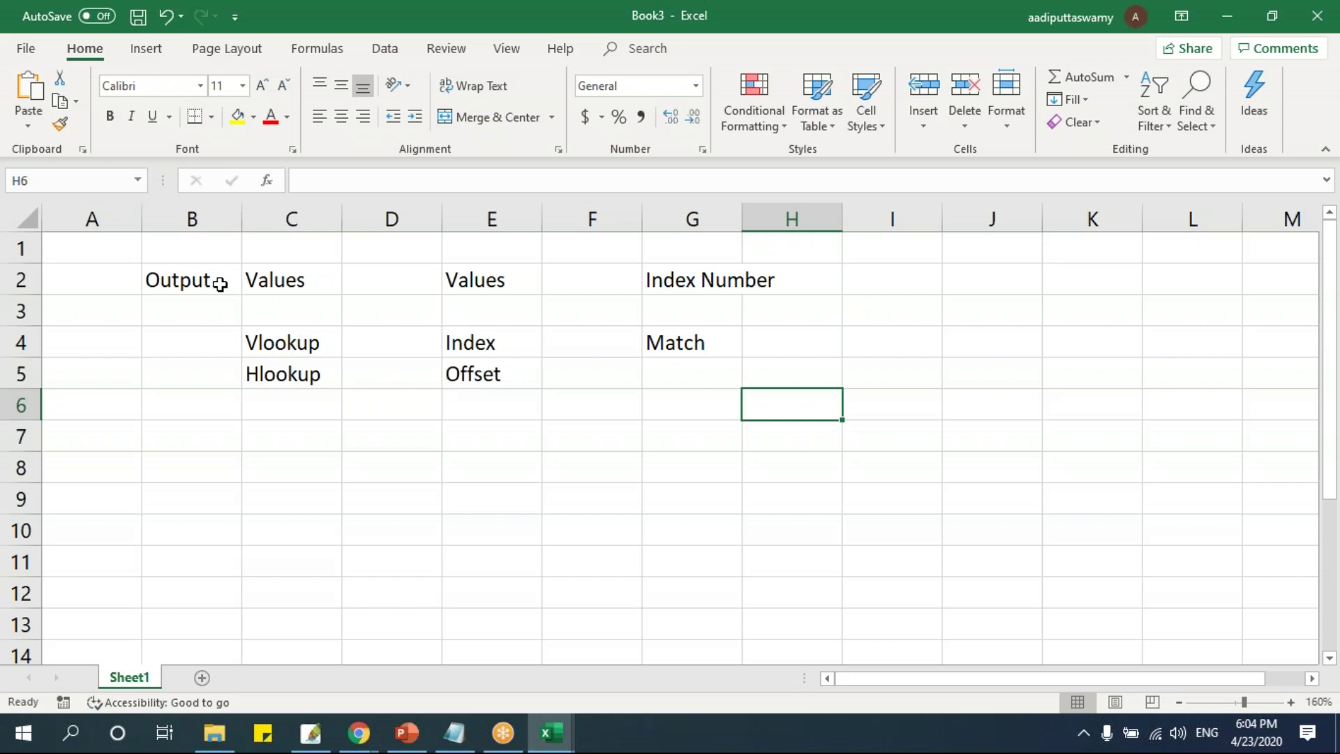
left_click(286, 279)
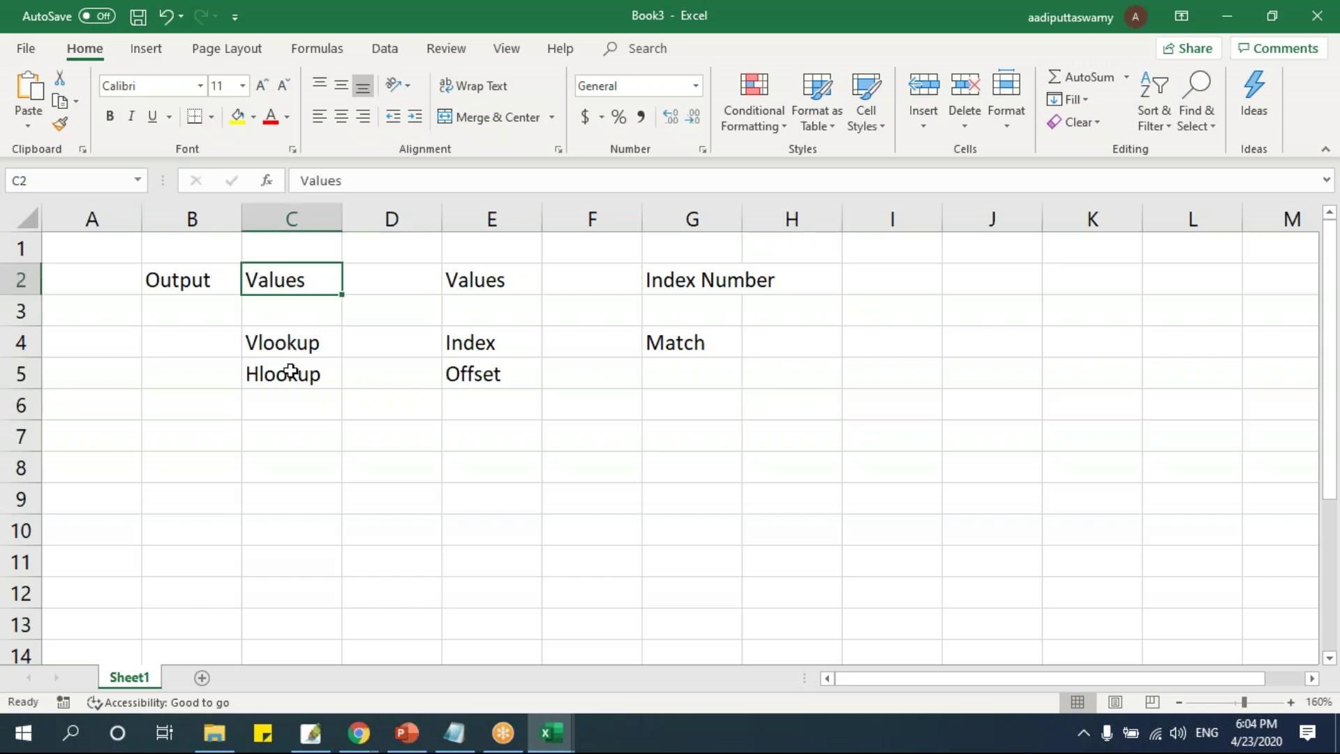
Label cell B3 as Input and enter Value in C3 for the Vlookup and Hlookup group.
left_click(216, 302)
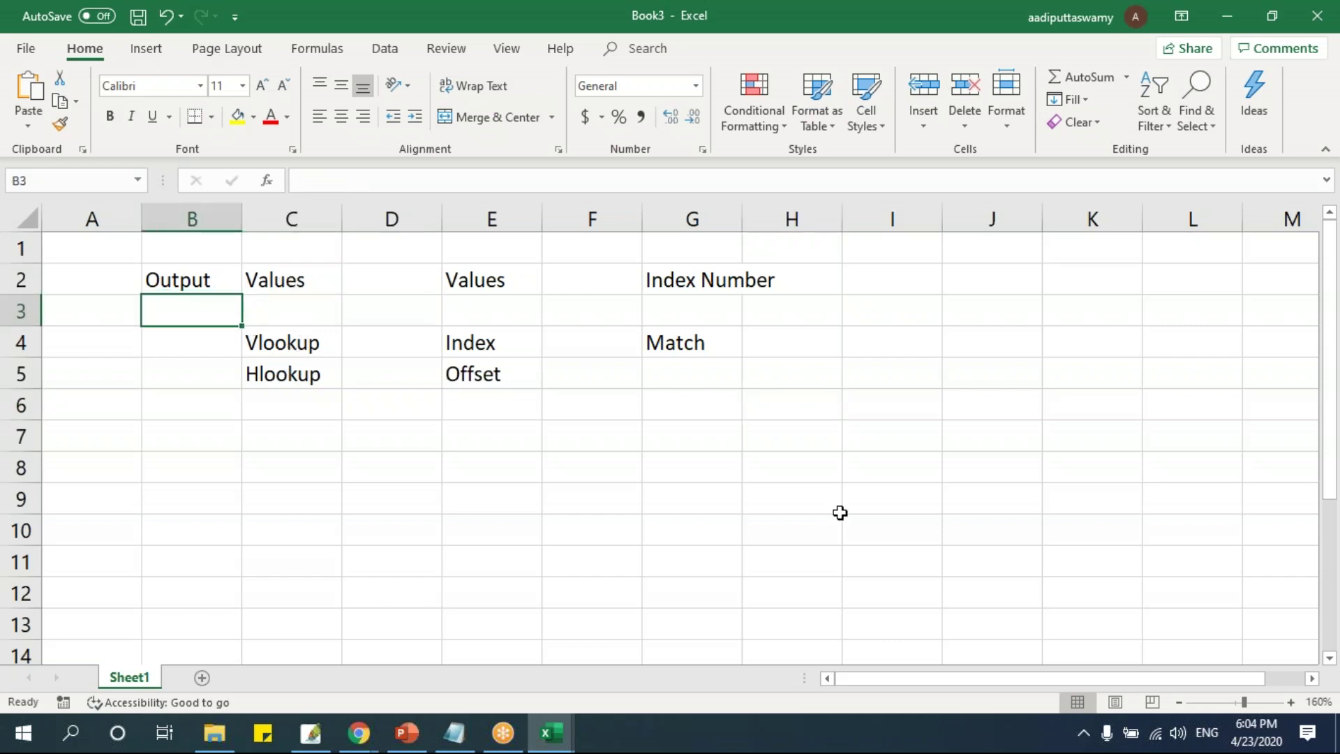
type("Input")
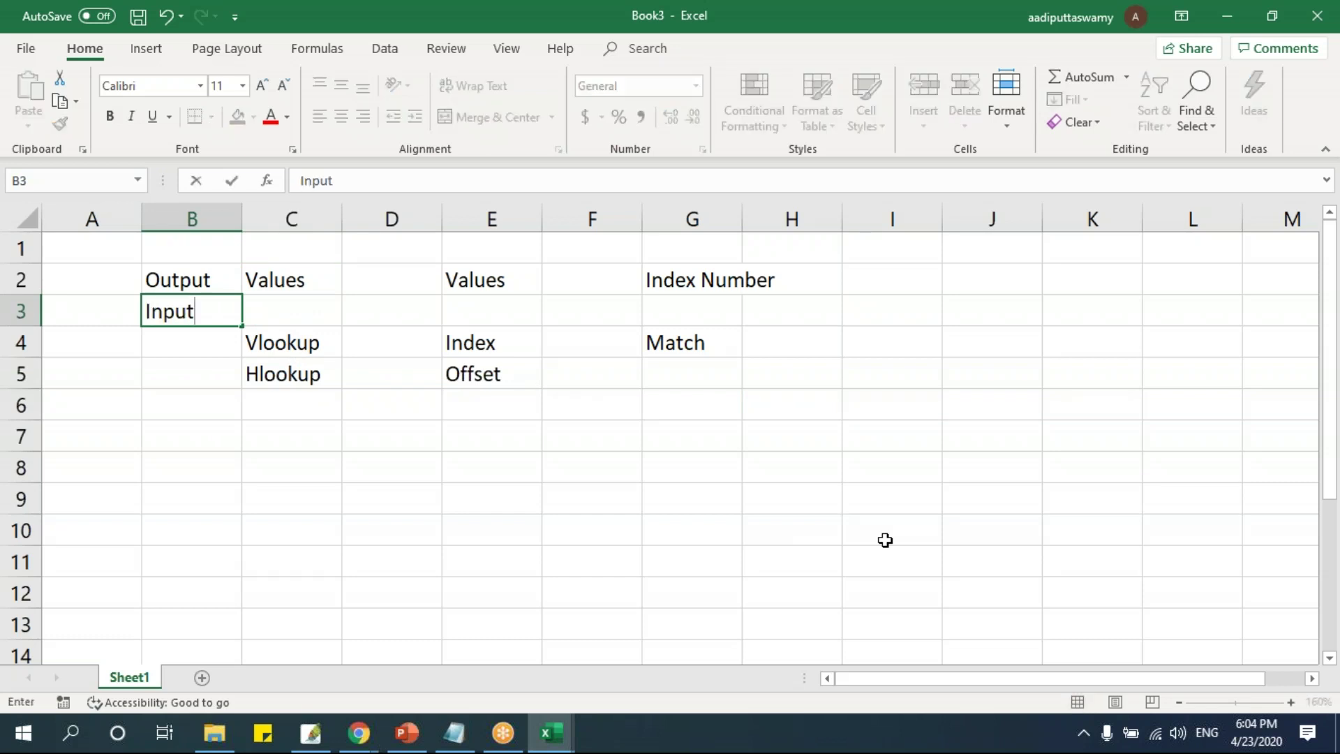
key("Tab")
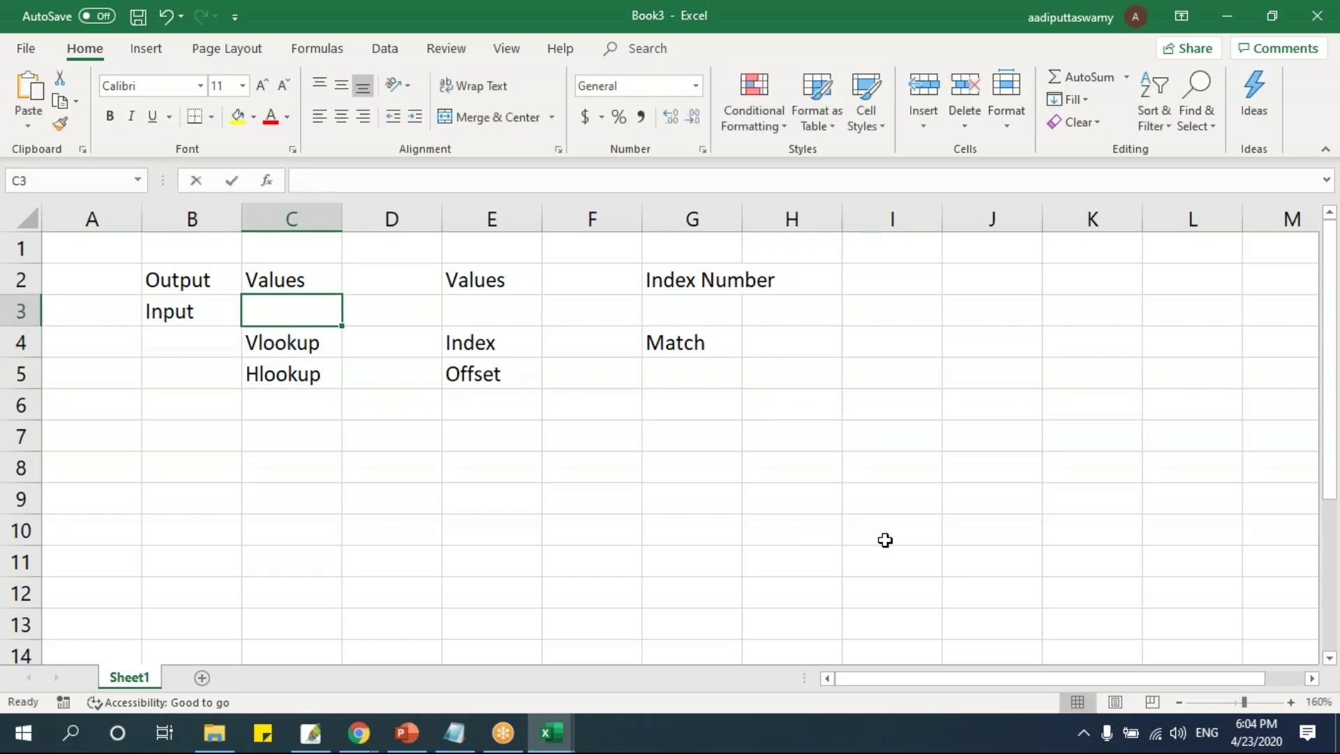
type("Value")
key("Return")
key("Up")
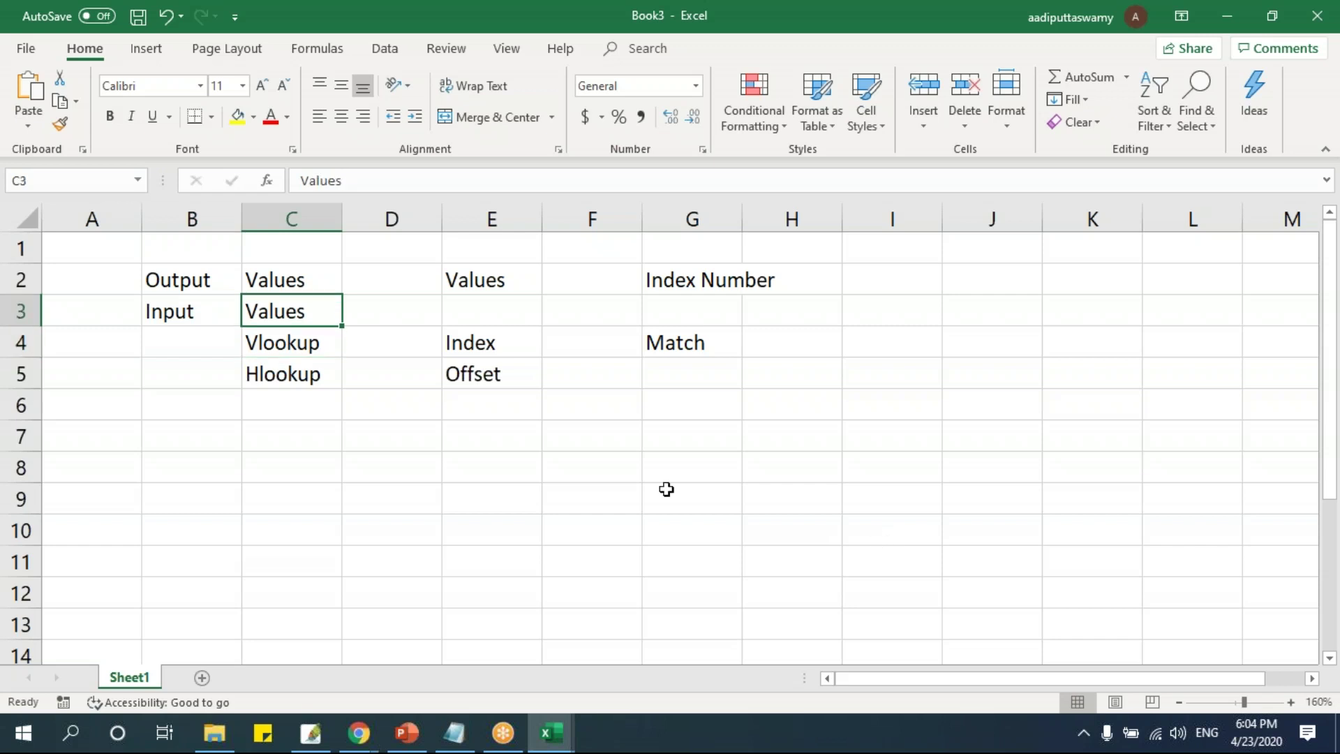
key("F2")
key("BackSpace")
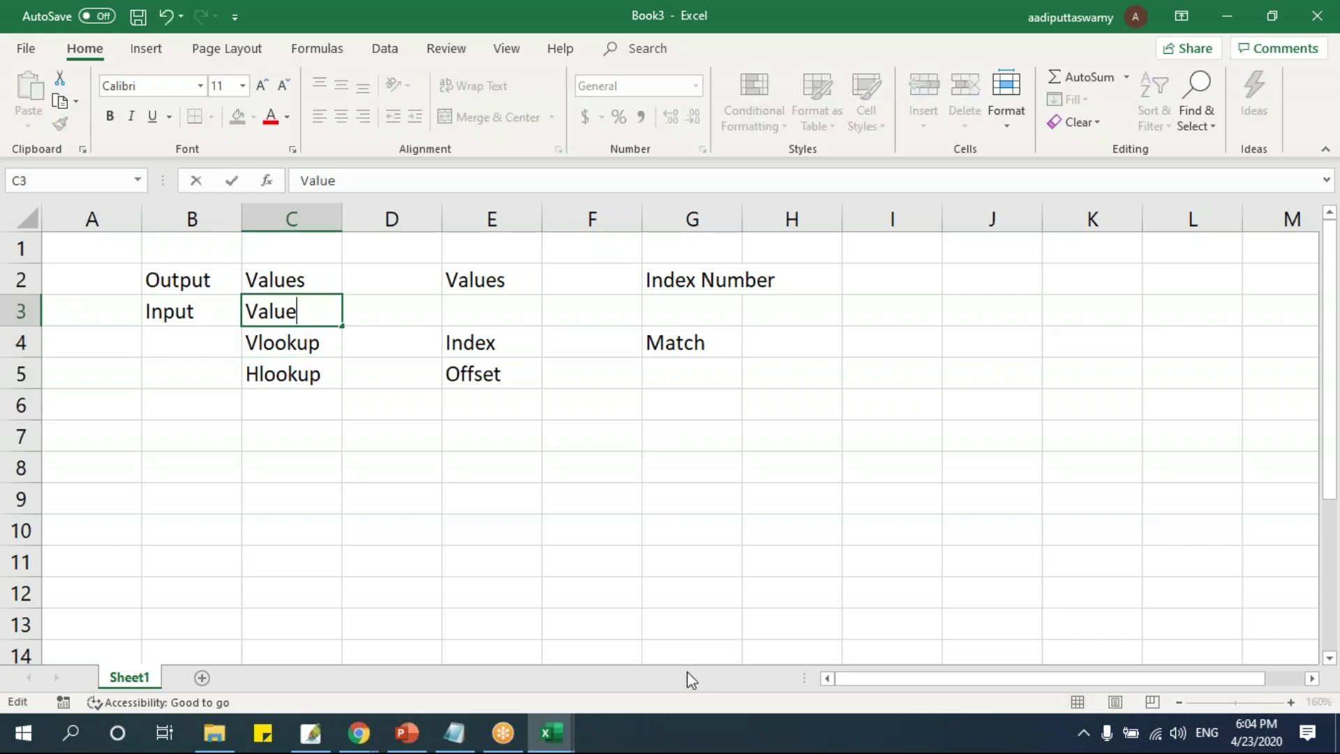
Enter Index Numbers in cell E3 as the input type for the Index and Offset group.
left_click(496, 338)
key("Up")
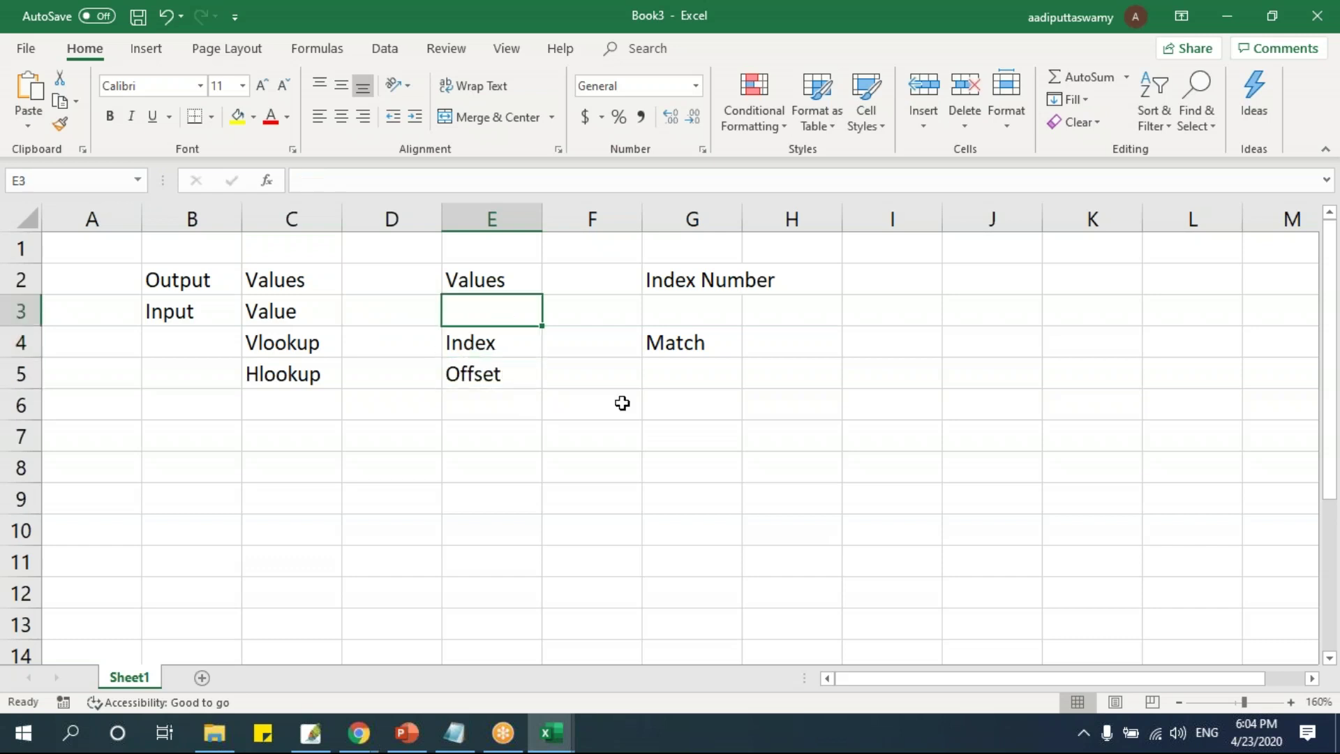
type("Nu")
key("BackSpace")
key("BackSpace")
type("Index ")
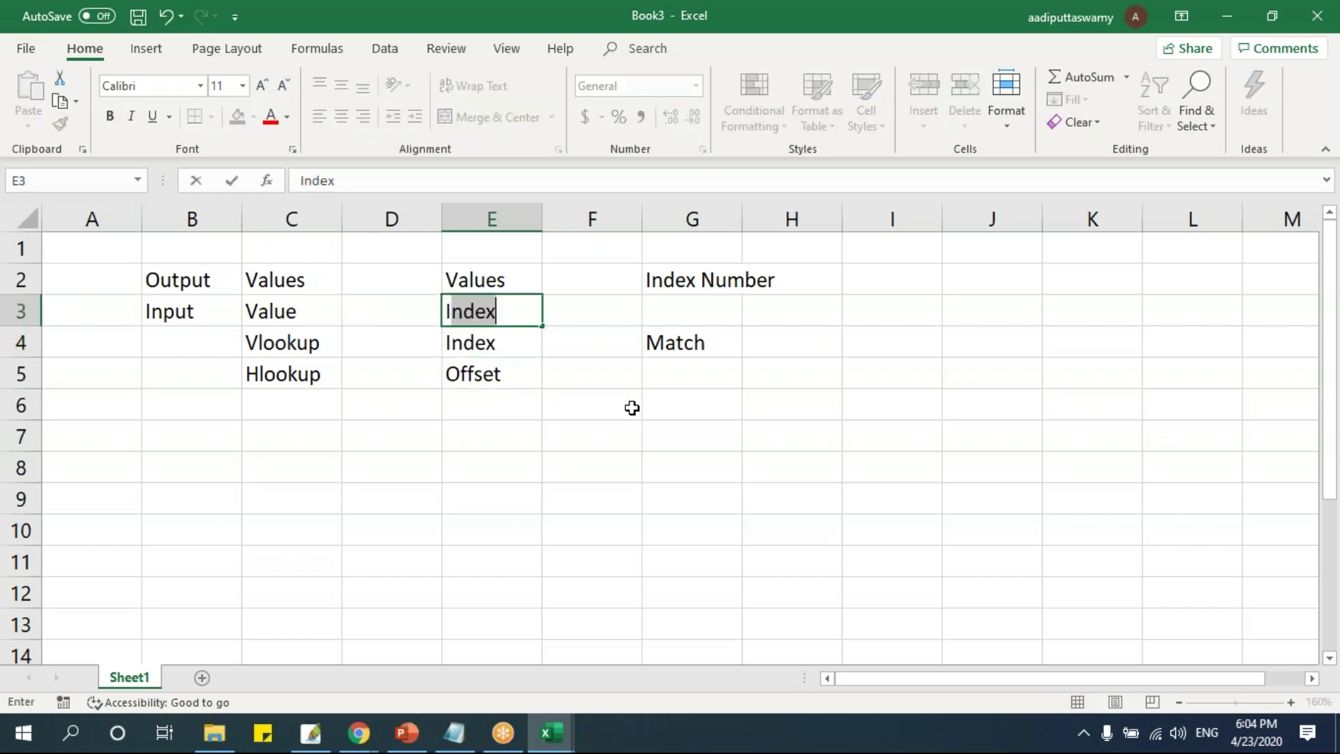
type("Numbers")
key("Return")
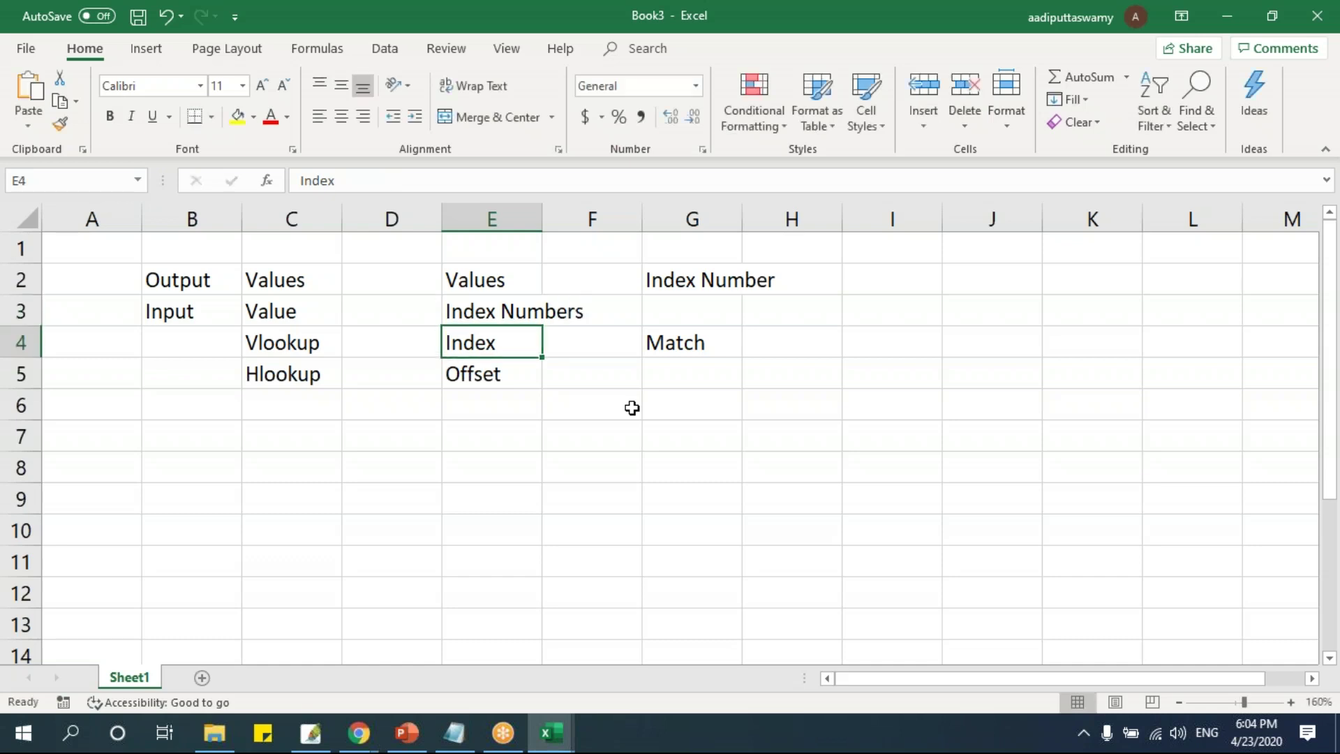
Enter Value in cell G3 as the input type for Match.
key("Up")
key("Up")
key("Right")
key("Right")
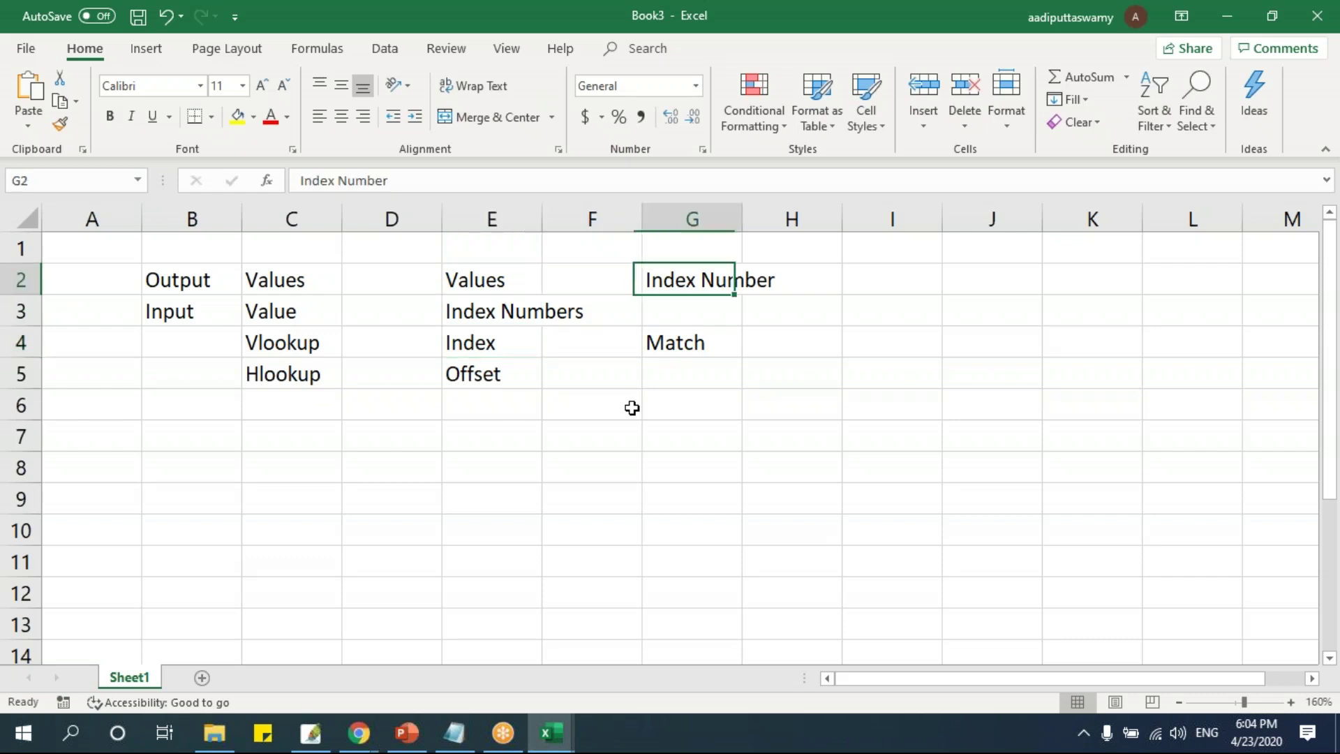
key("Down")
type("Value")
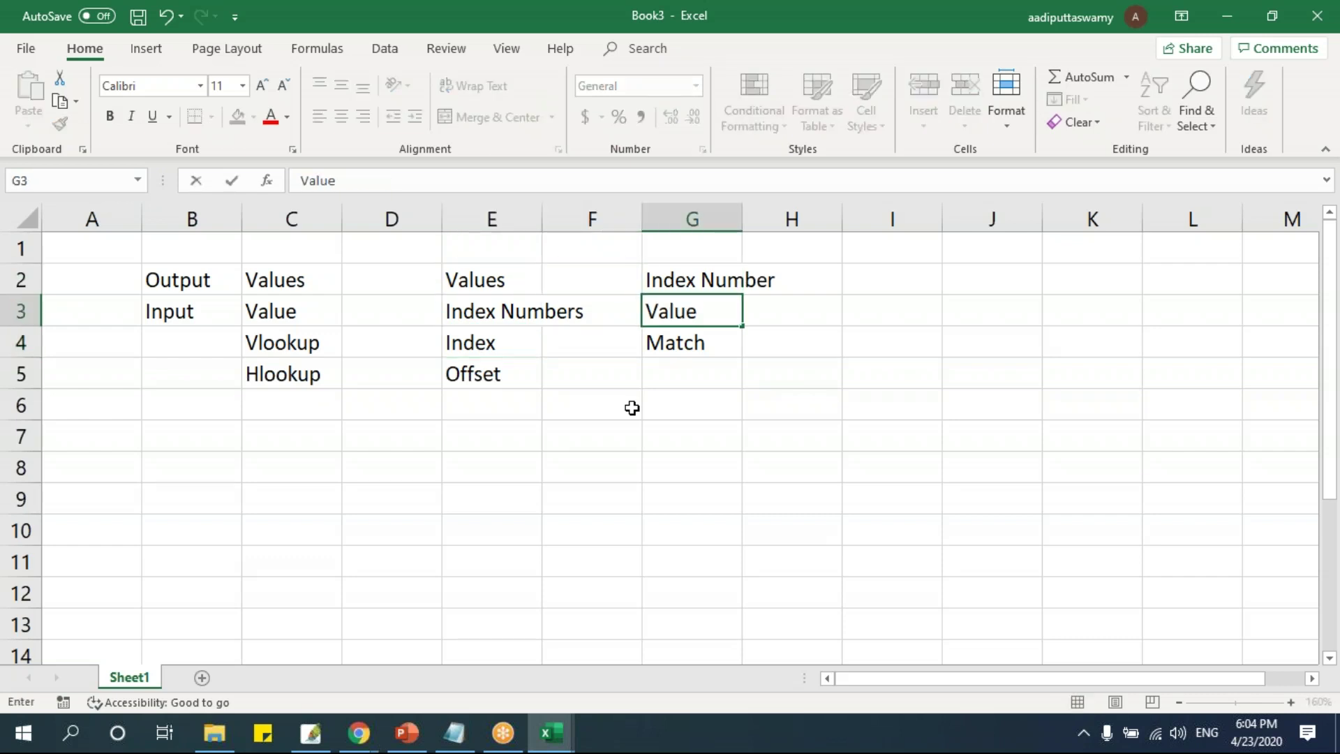
key("Return")
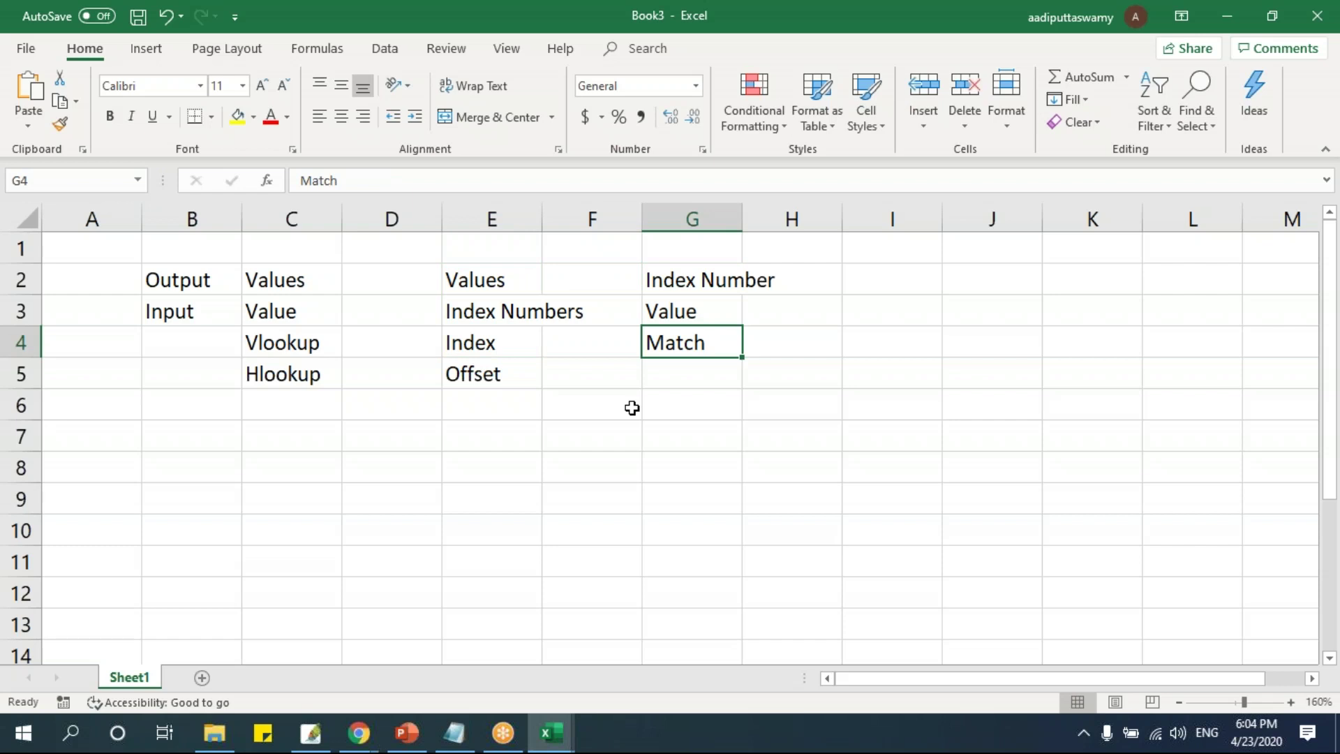
Move the function names in C4:G5 down one row to leave row 4 empty.
left_click_drag(290, 344, 643, 374)
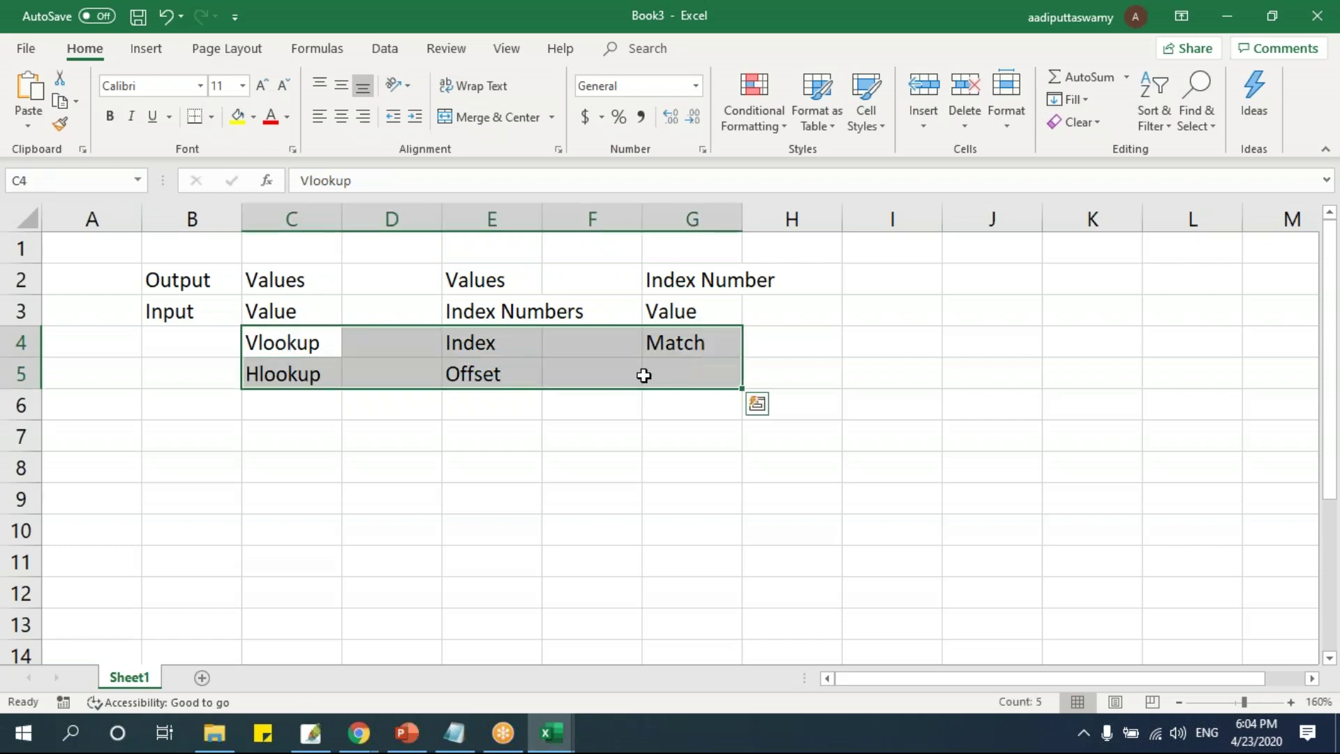
left_click(600, 384)
left_click_drag(291, 342, 646, 373)
left_click_drag(570, 388, 571, 414)
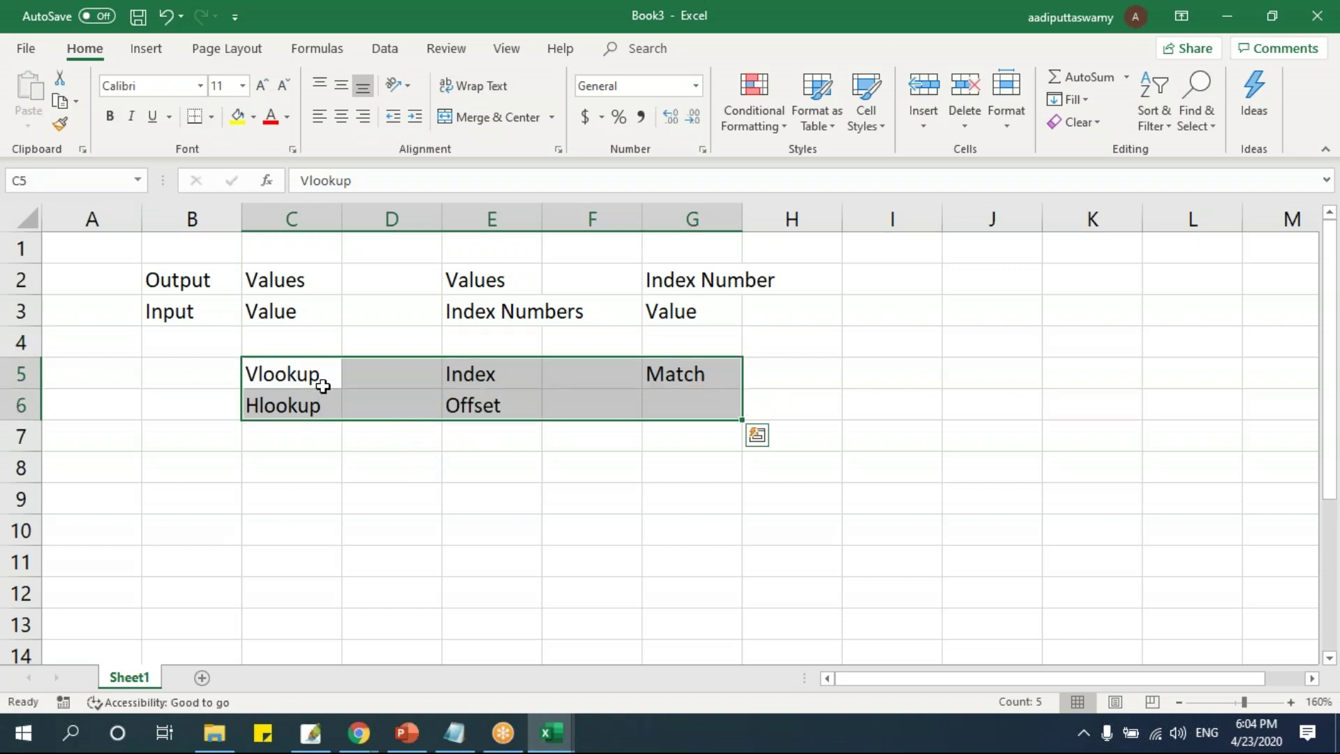
Compare each function group in rows 5 and 6 with its input type in row 3 and output type in row 2.
left_click(308, 374)
left_click(308, 405)
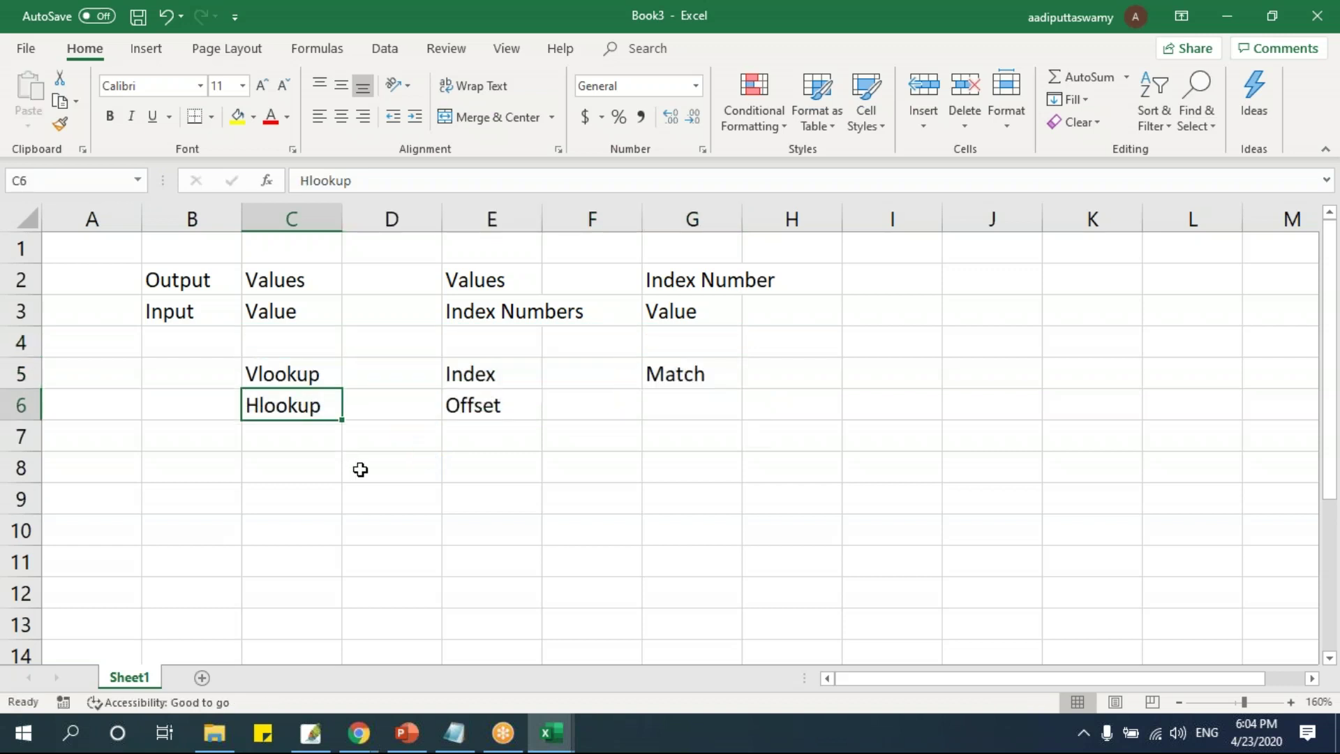
left_click(309, 315)
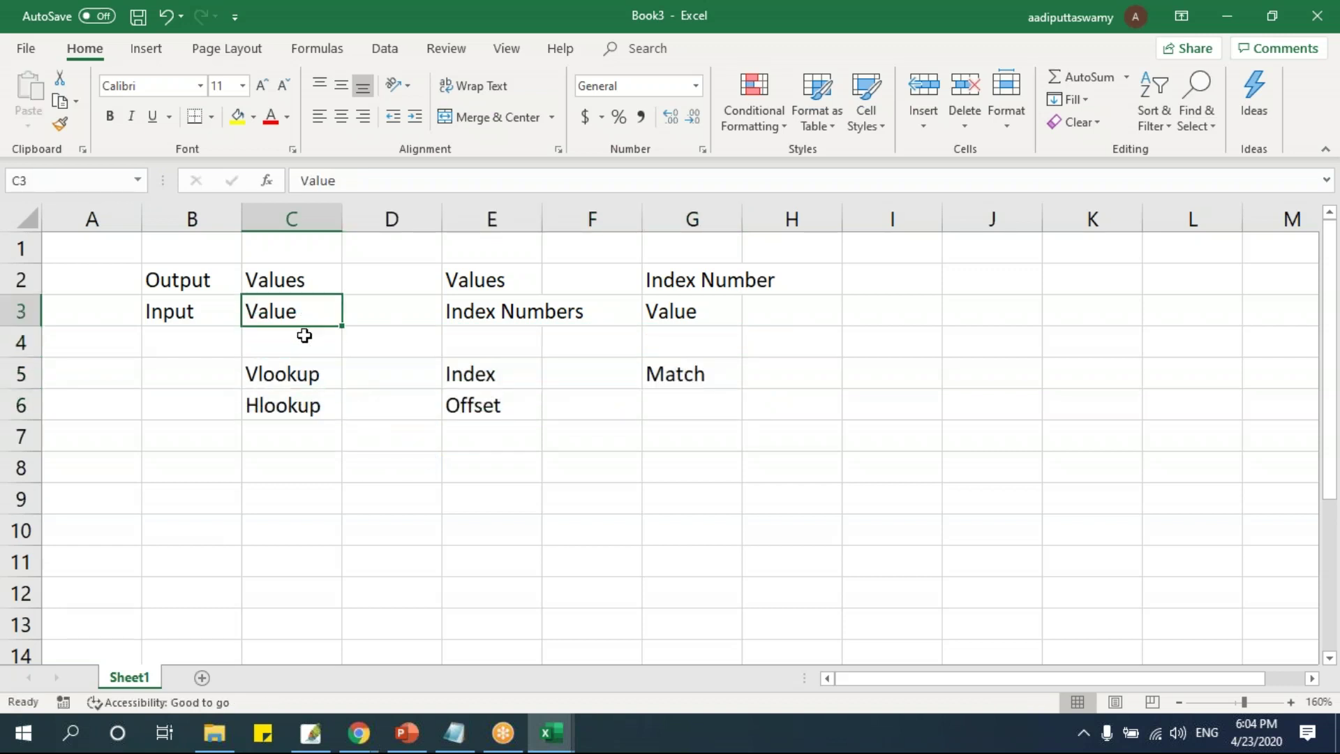
left_click(277, 278)
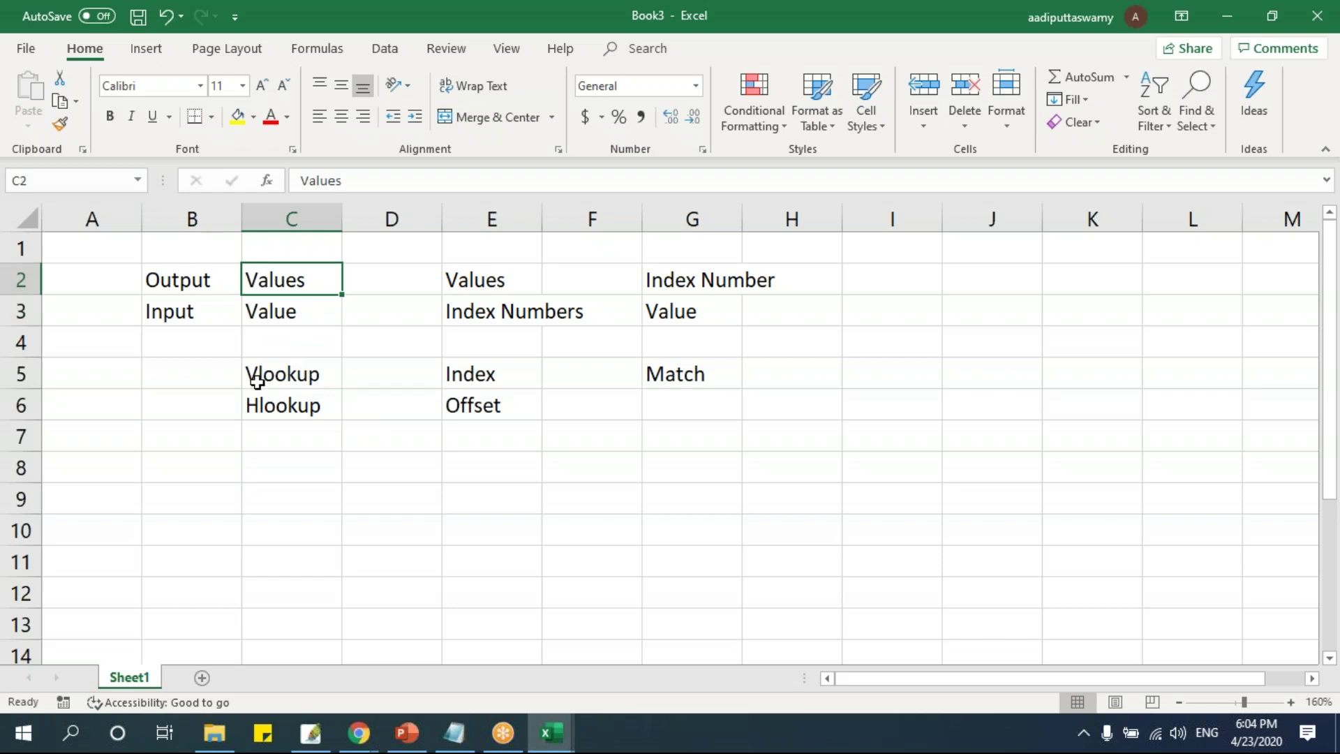
left_click(488, 377)
left_click(494, 404)
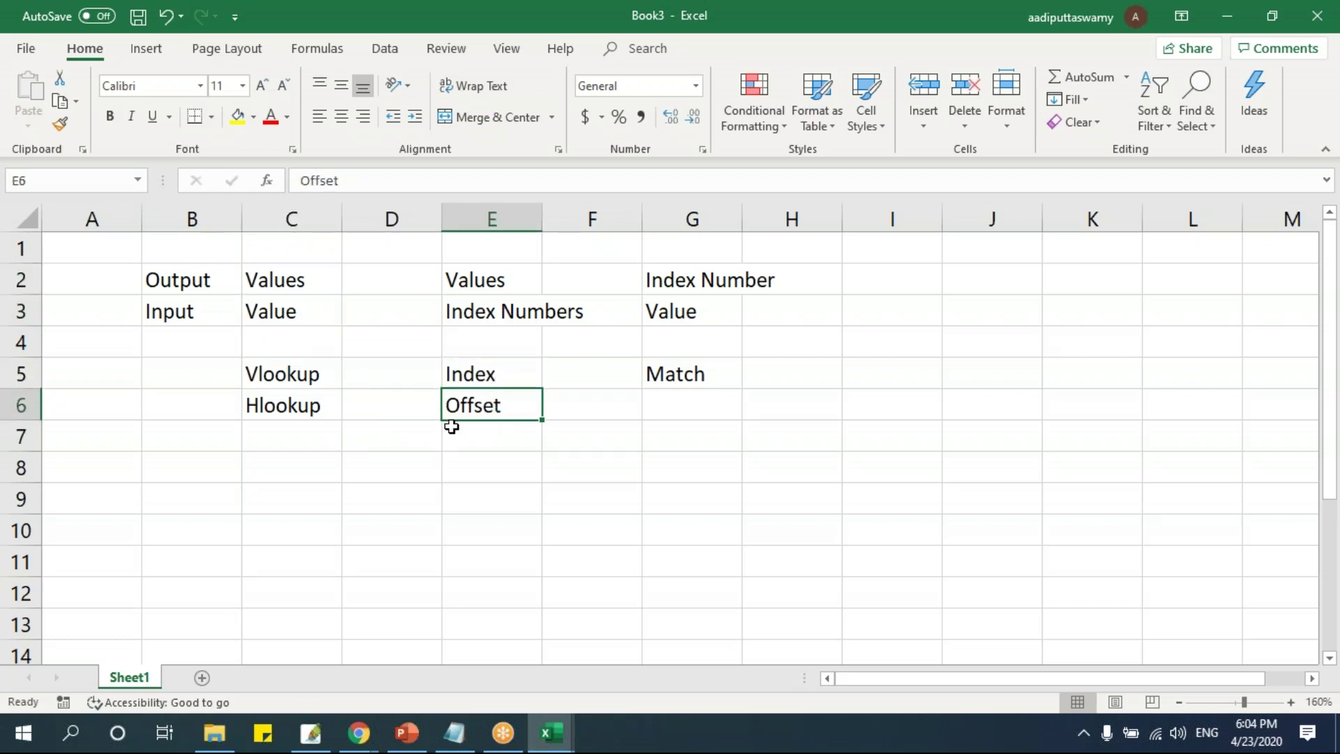
left_click(454, 315)
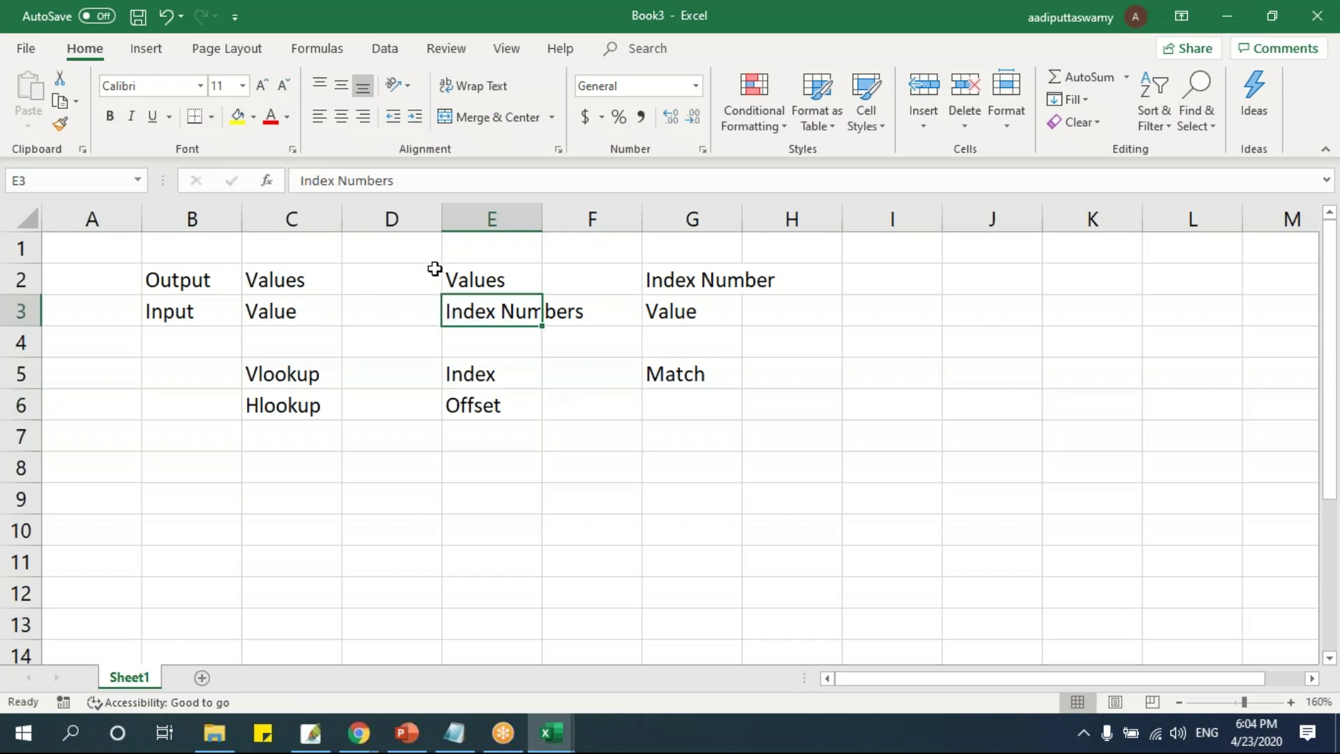
left_click(455, 275)
left_click(699, 373)
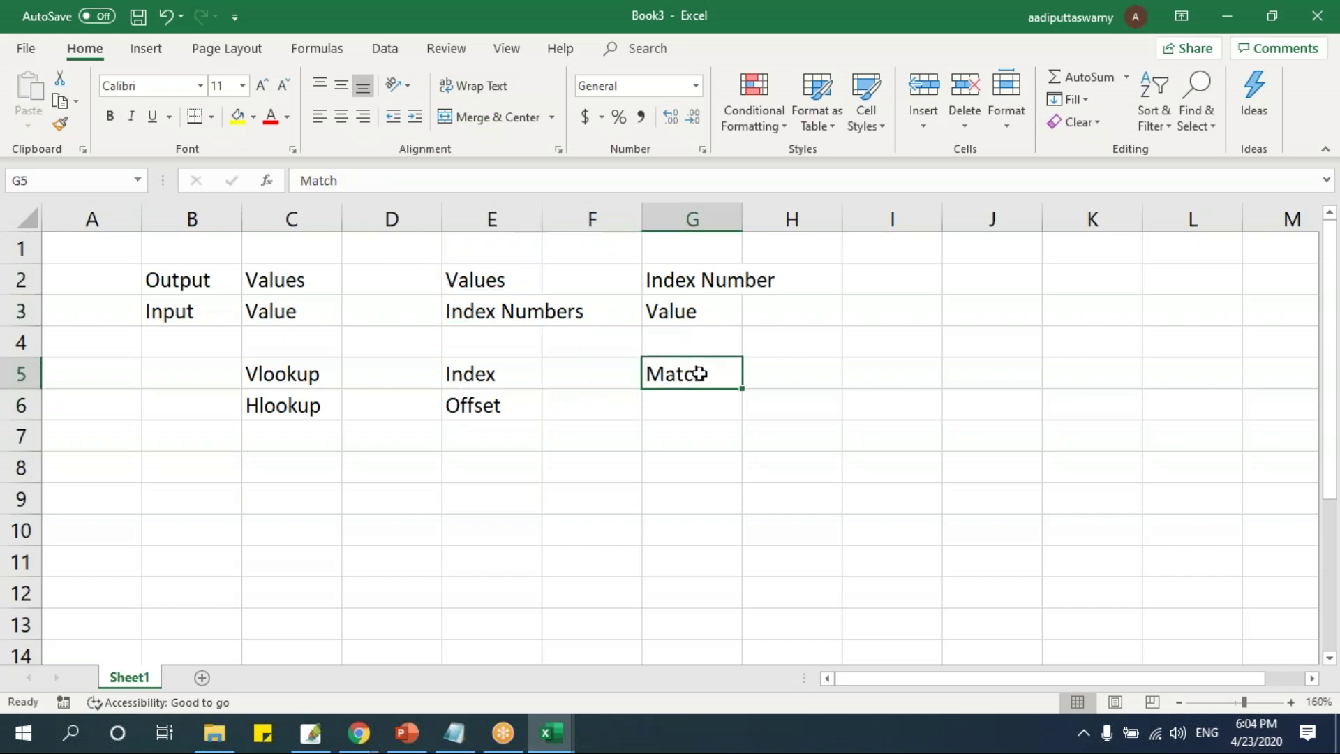
left_click(663, 308)
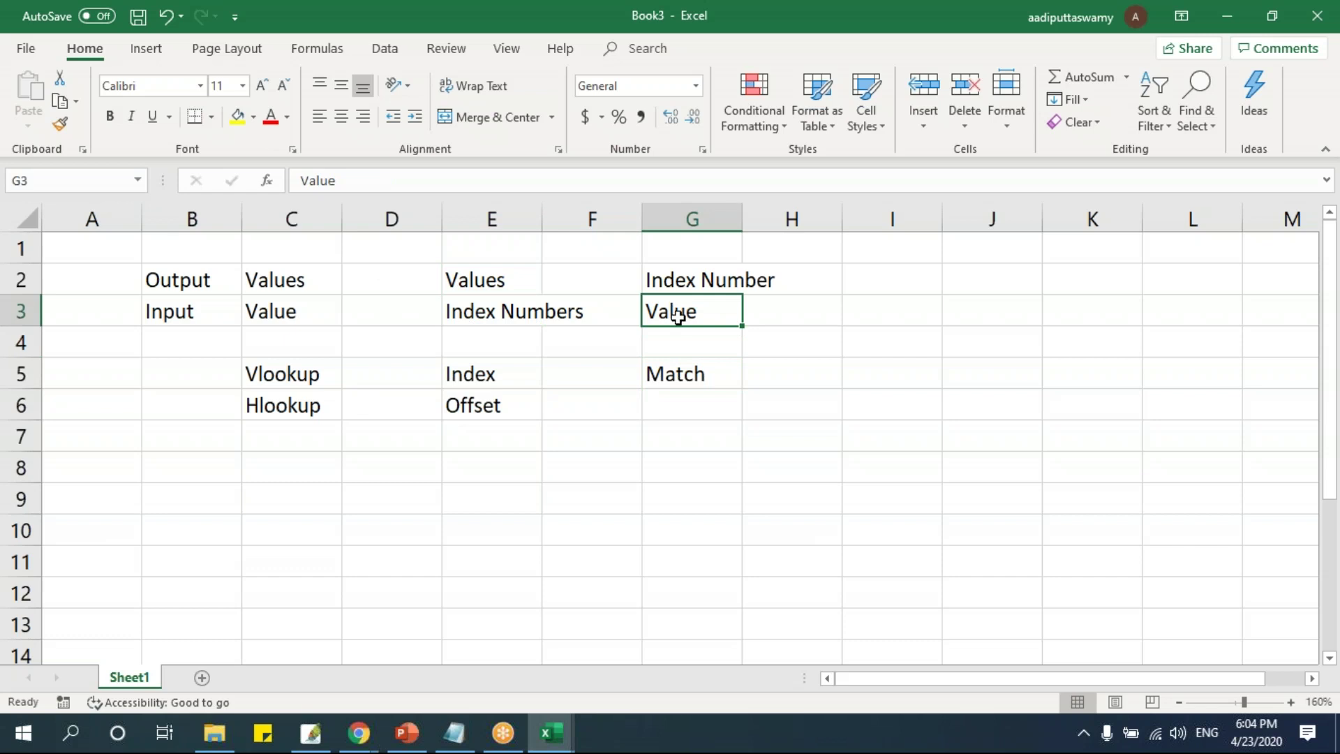
left_click(655, 280)
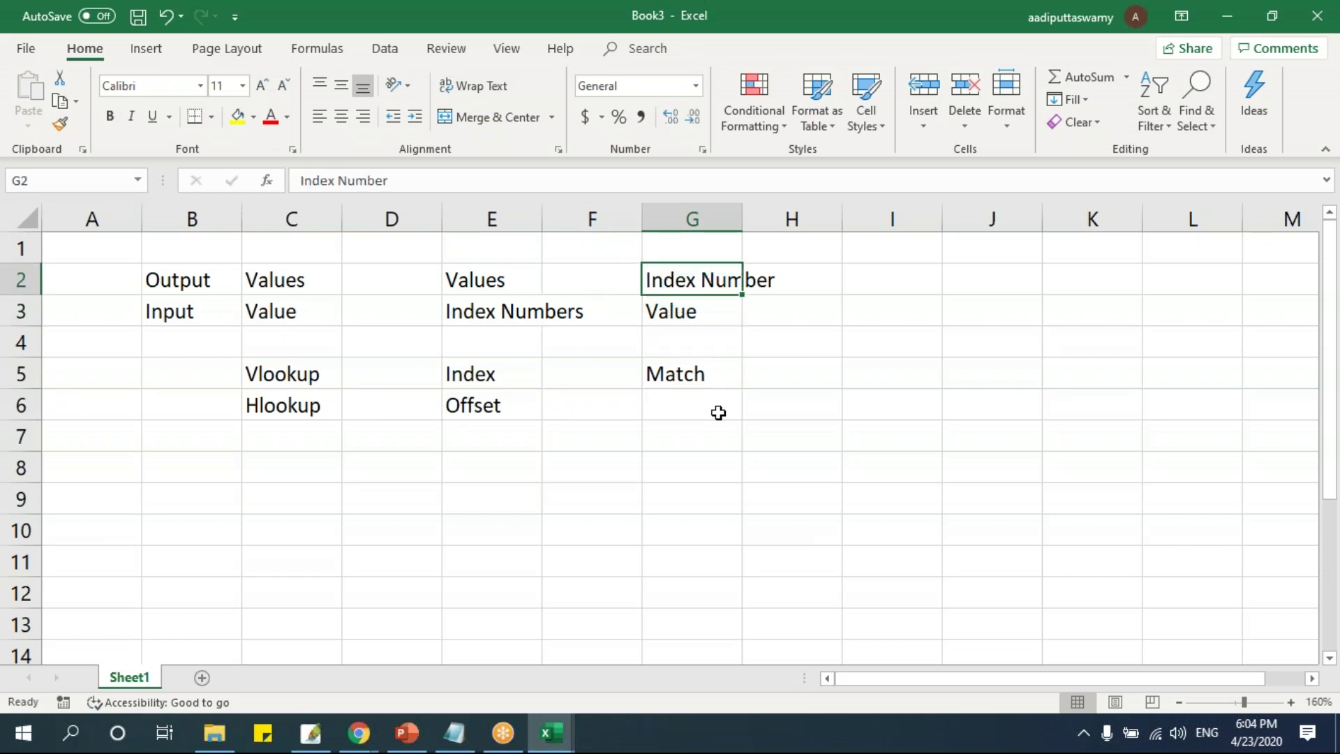
left_click_drag(293, 281, 723, 422)
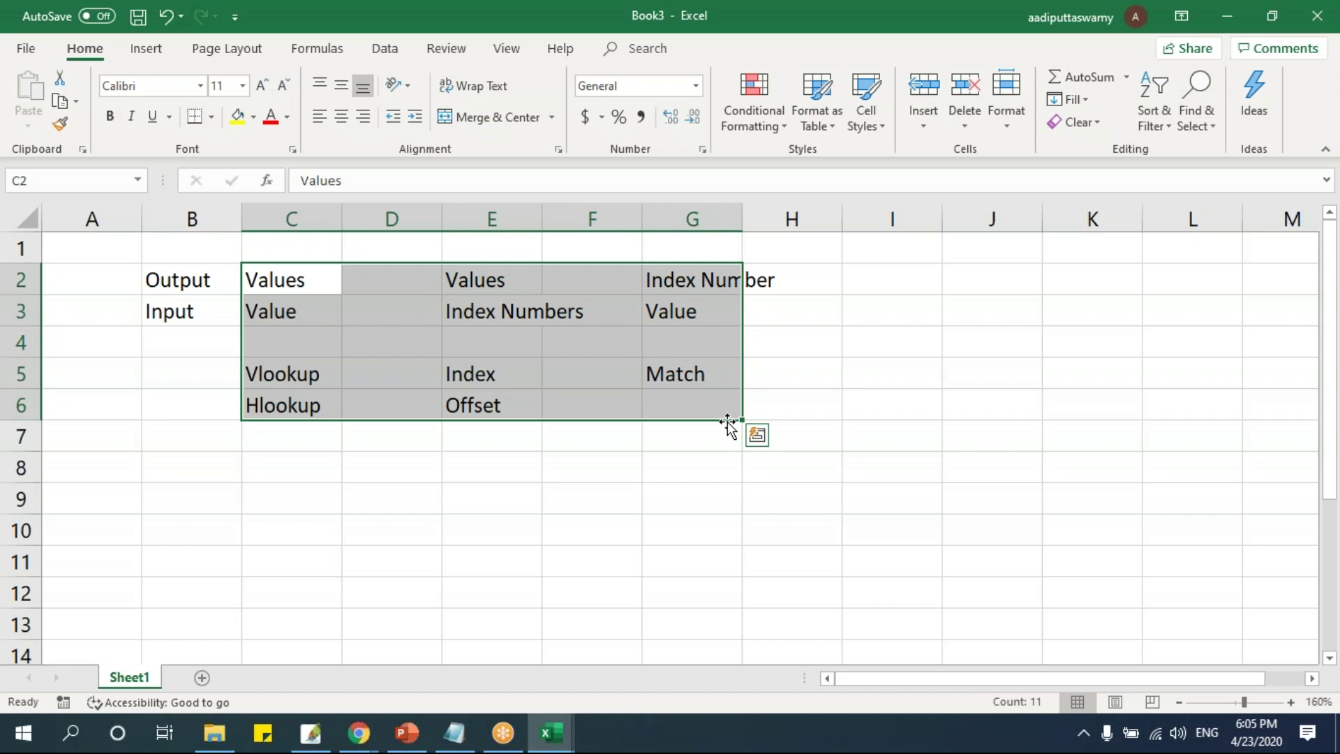
left_click(628, 466)
Switch to the Lookup Formulas workbook and enter it from the cover page to open the VLOOKUP1 exercise.
mouse_move(563, 733)
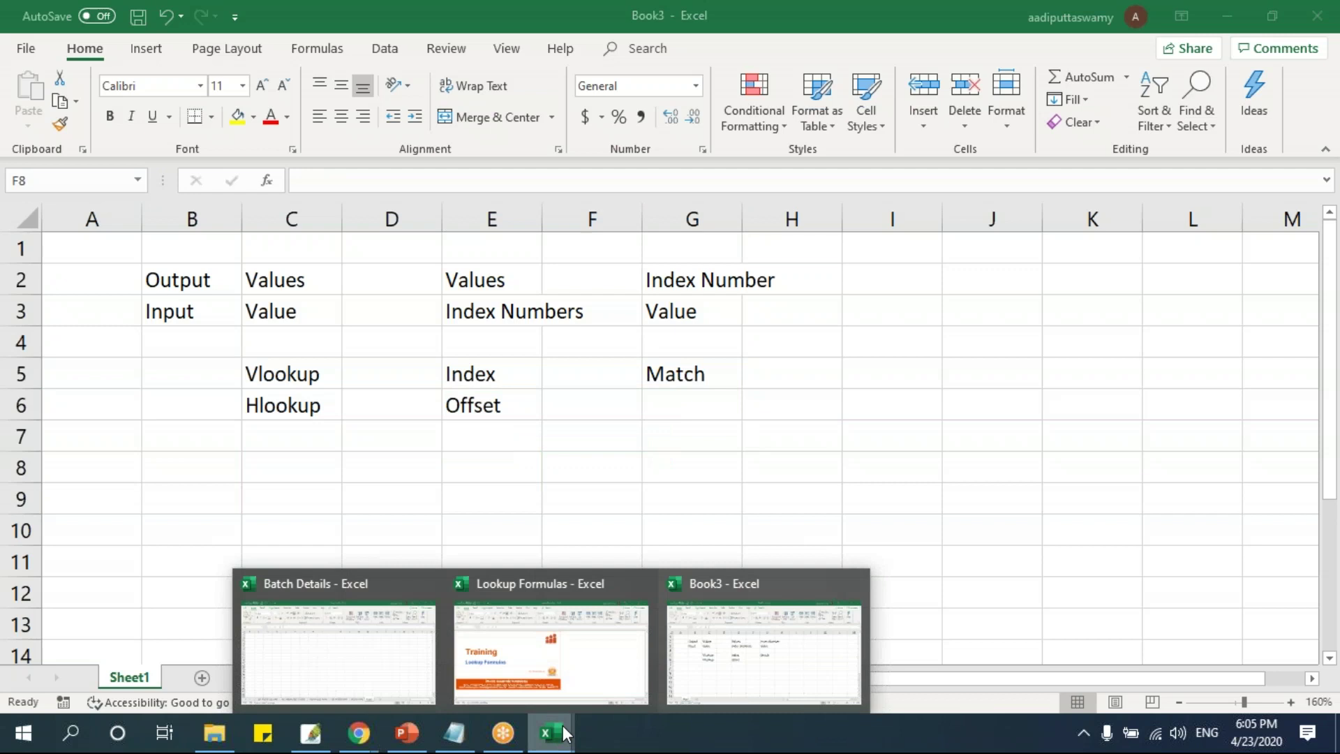
left_click(559, 662)
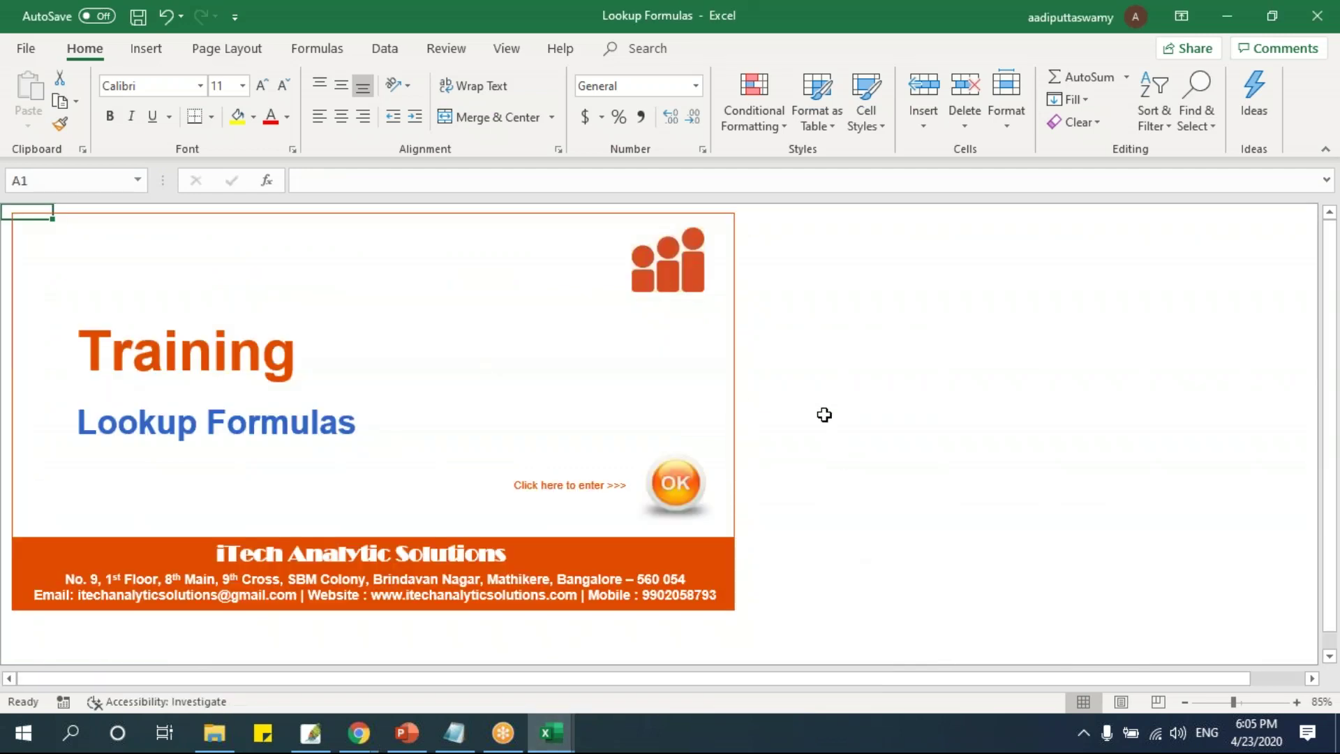
left_click(681, 493)
left_click(332, 531)
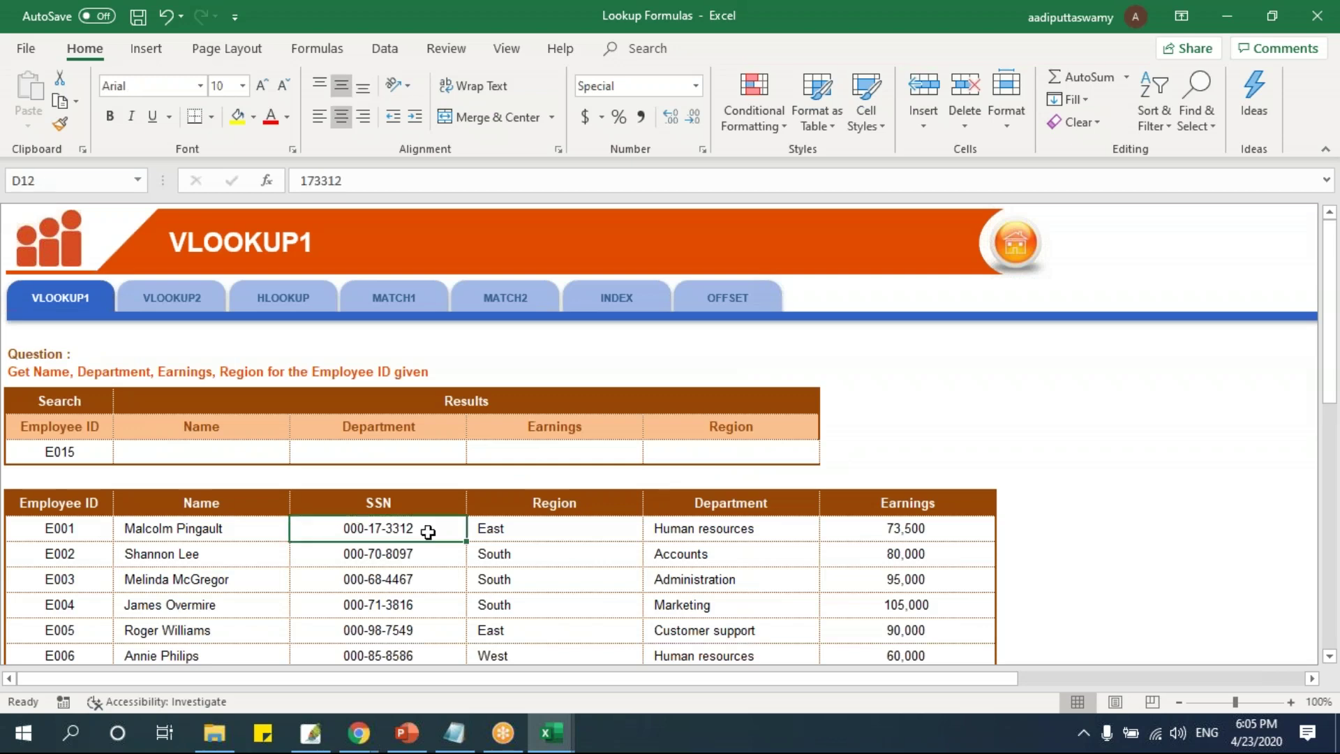
scroll(437, 533, "down", 1)
scroll(522, 452, "up", 1)
Return to the Book3 workbook and review the input and output types of the Vlookup/Hlookup and Index/Offset groups.
left_click(1019, 649)
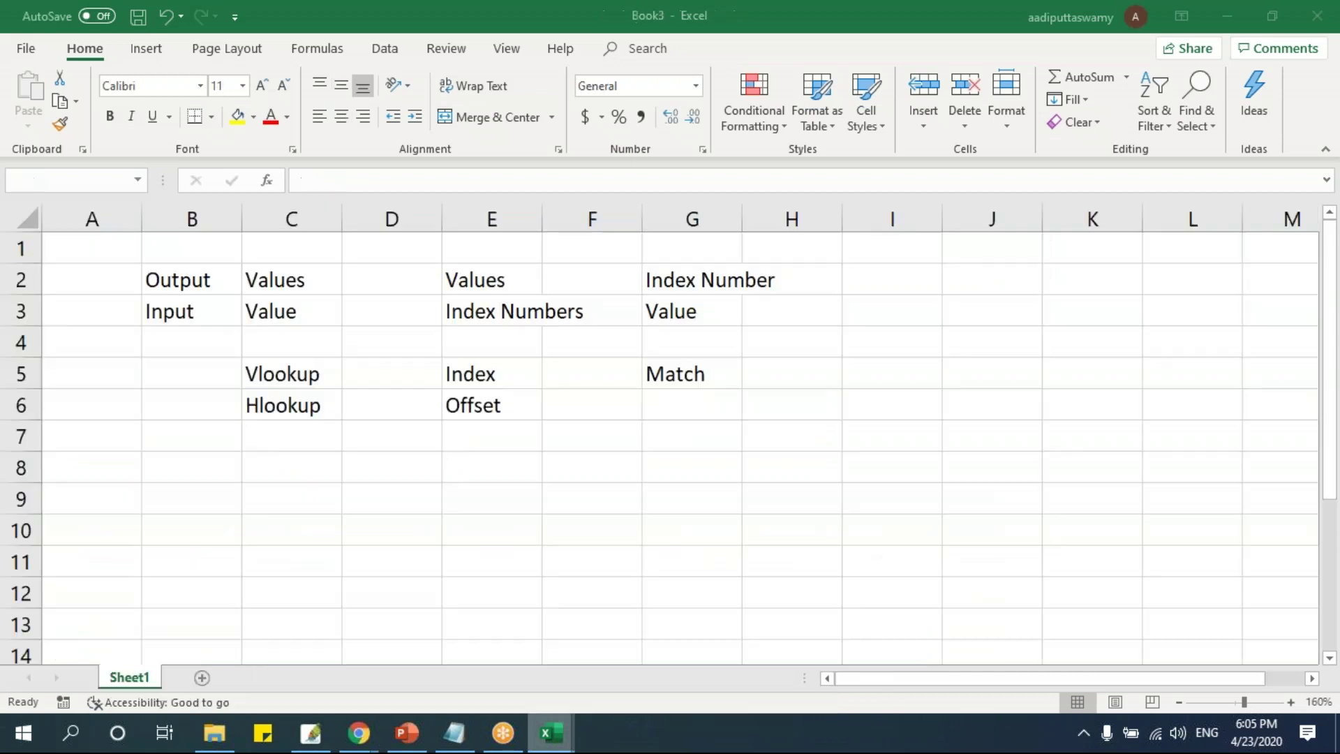
left_click(524, 464)
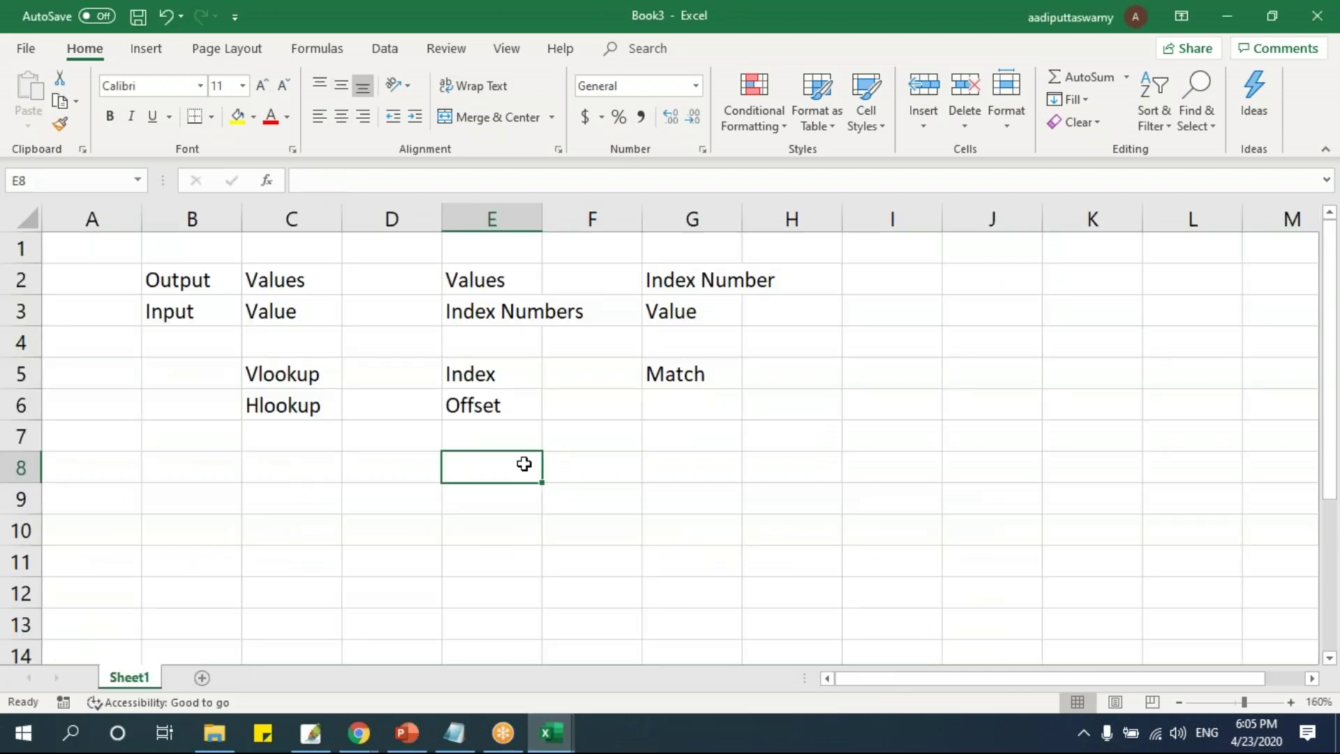
left_click(494, 314)
left_click_drag(266, 279, 721, 411)
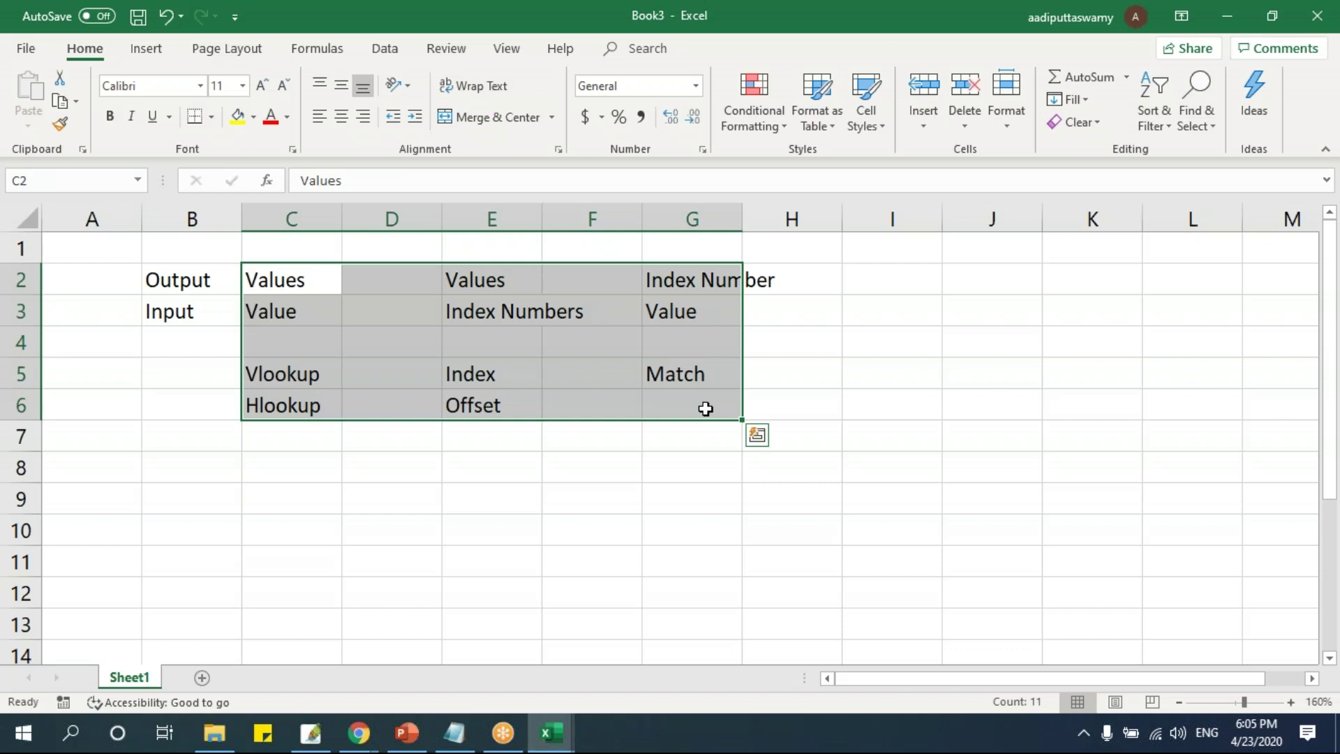
left_click(298, 312)
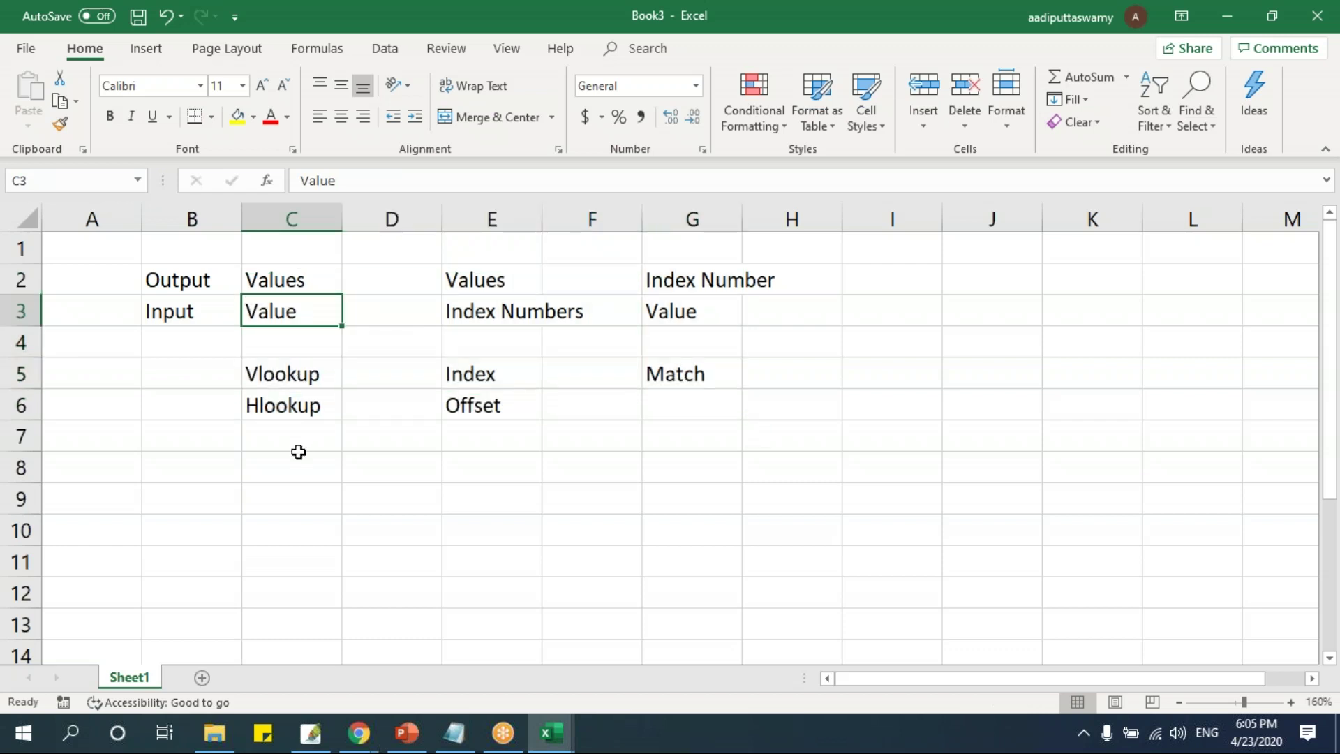
left_click(281, 278)
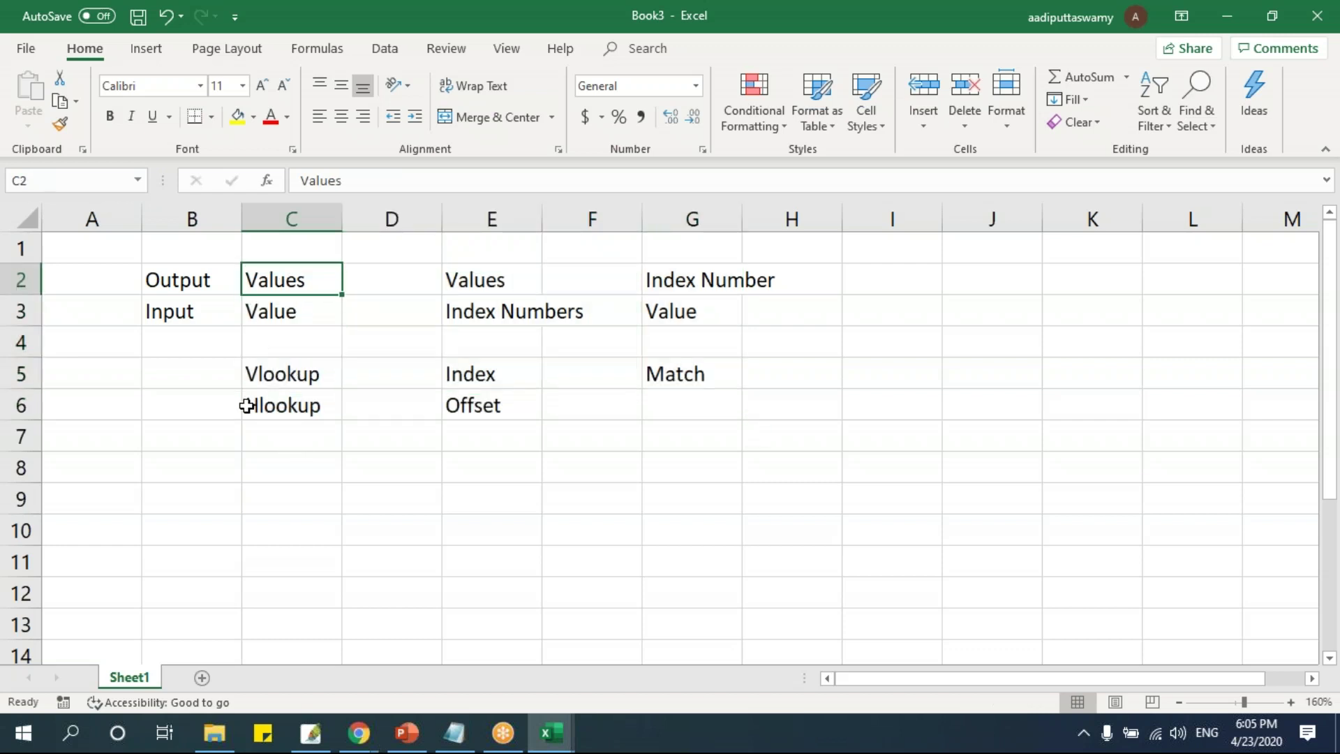
left_click(509, 311)
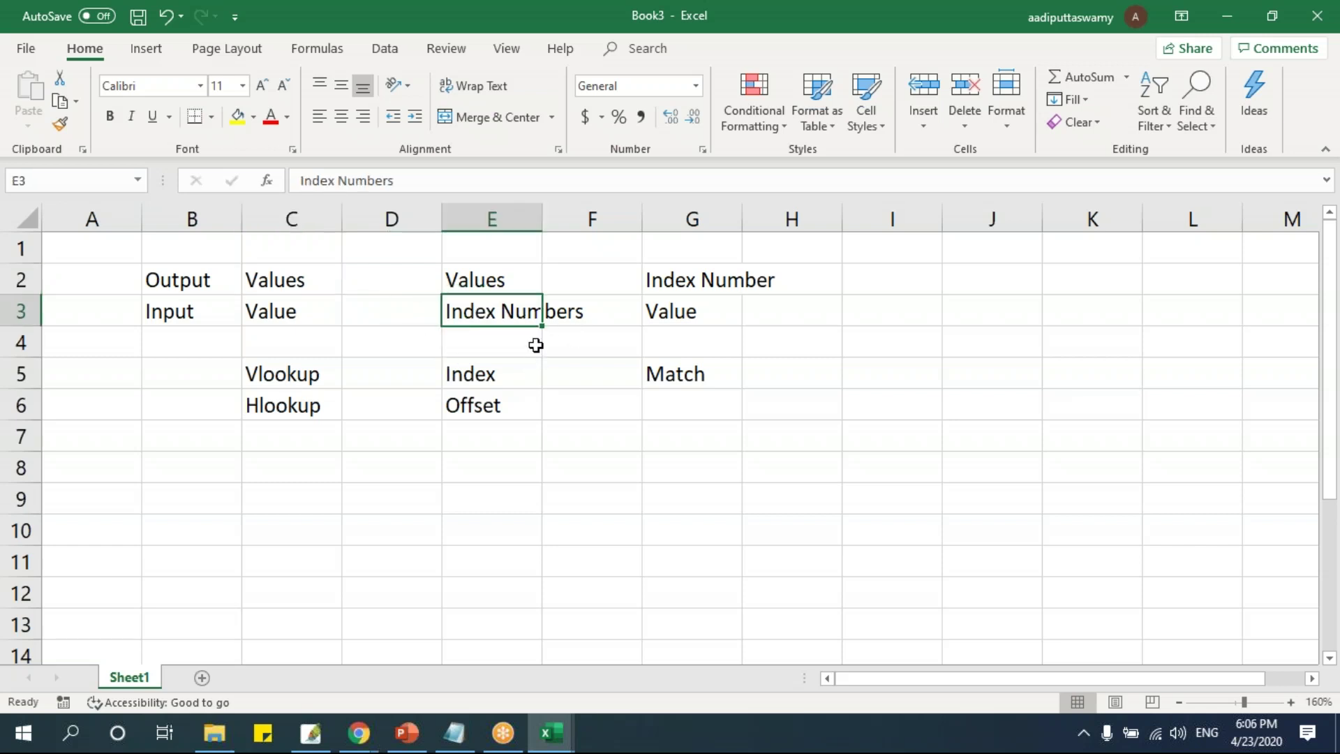
left_click(483, 377)
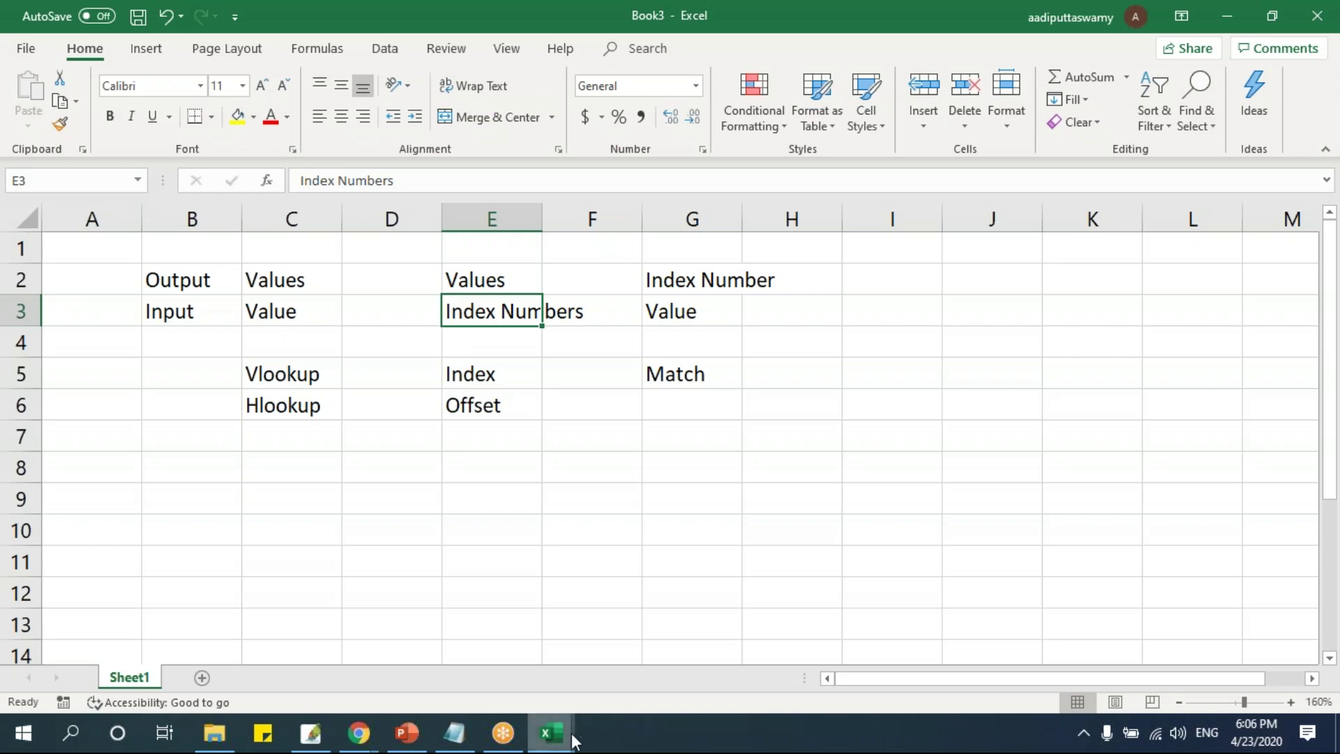
Check the VLOOKUP1 exercise in Lookup Formulas against the Vlookup and Hlookup input and output types in the Book3 overview.
mouse_move(570, 735)
left_click(565, 676)
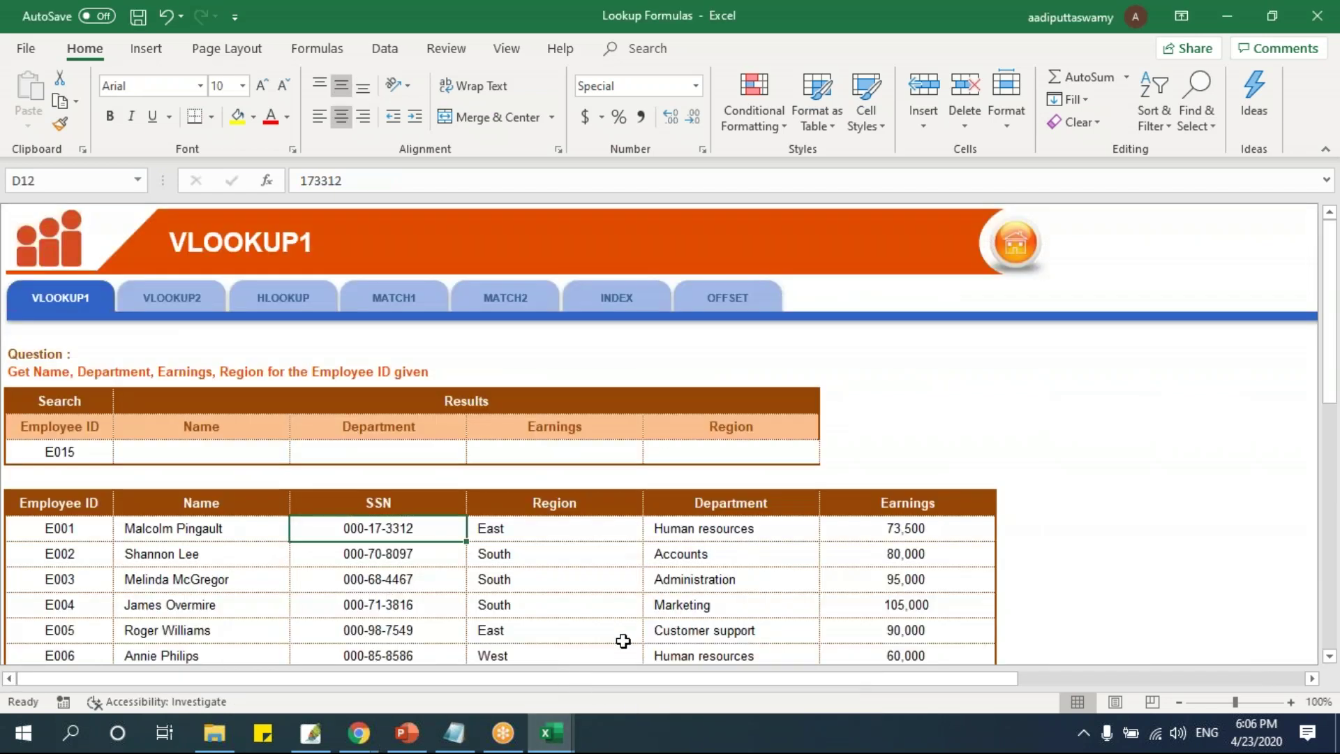
left_click(375, 612)
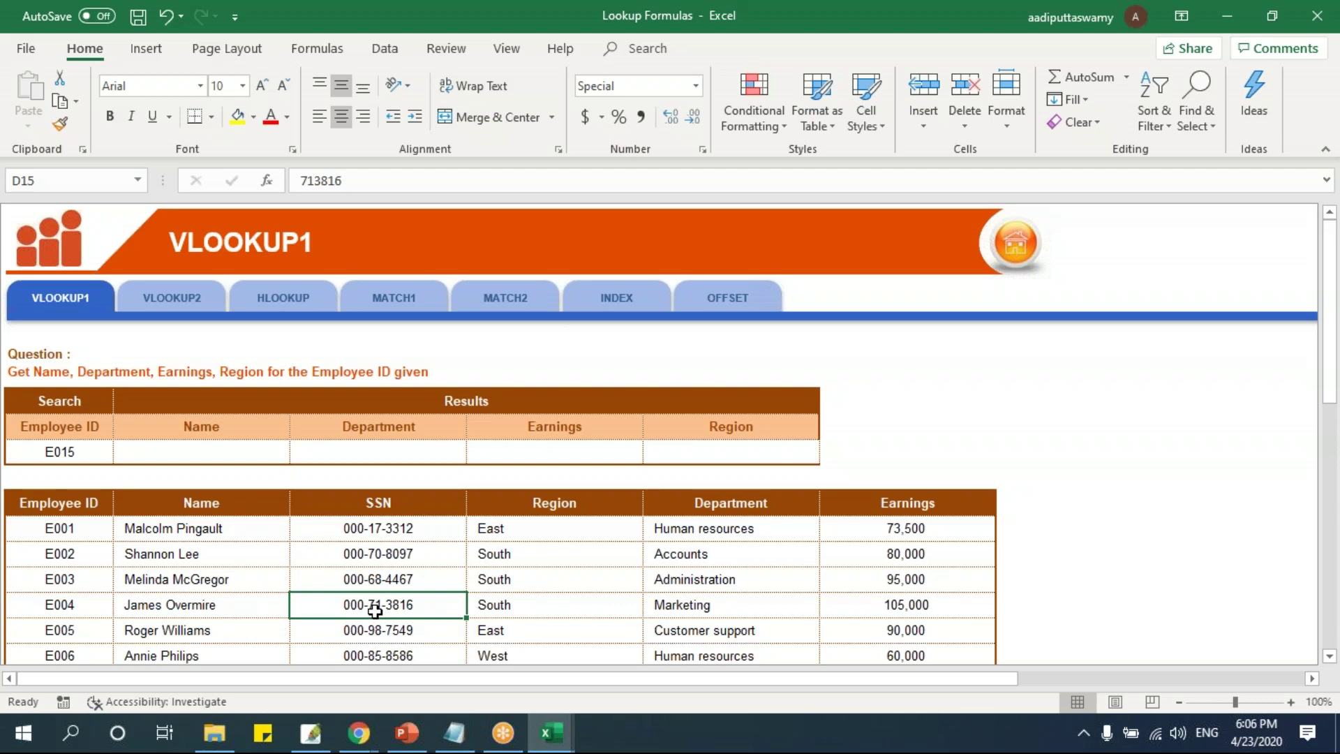
key("alt+Tab")
left_click(301, 403)
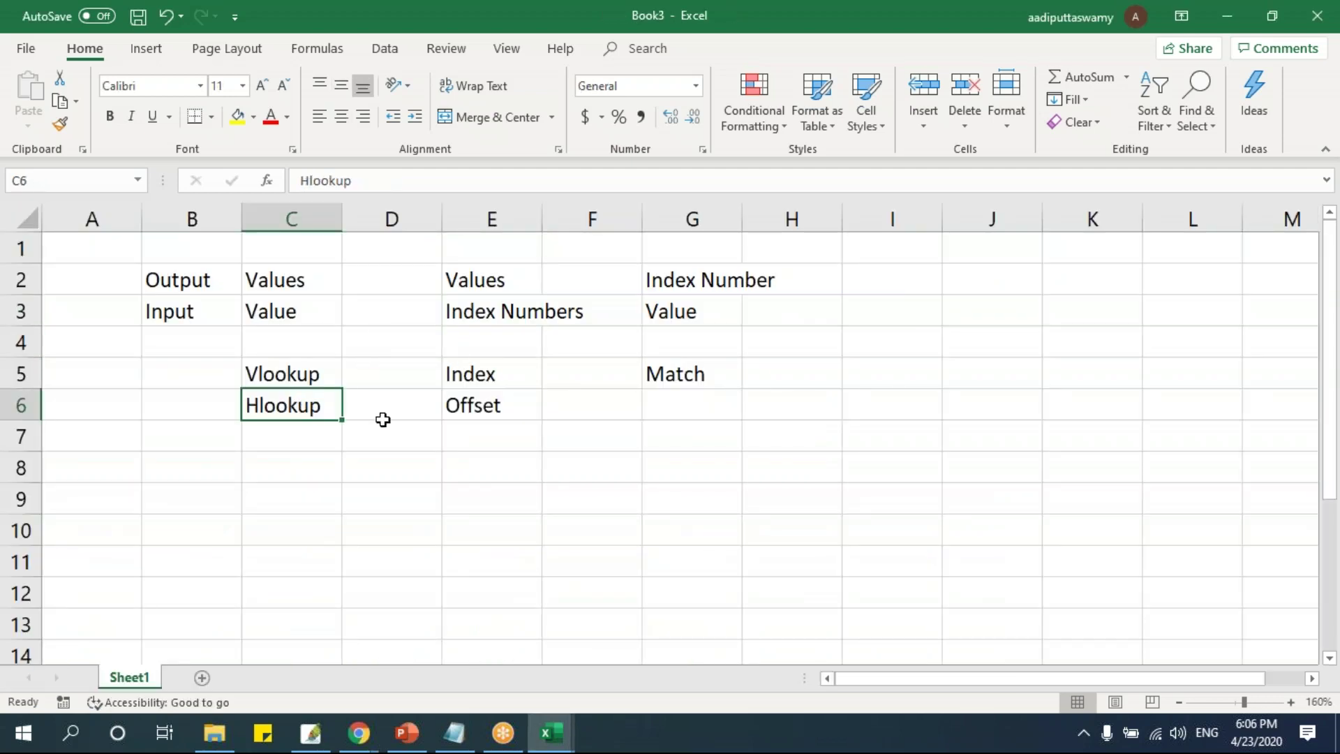
key("alt+Tab")
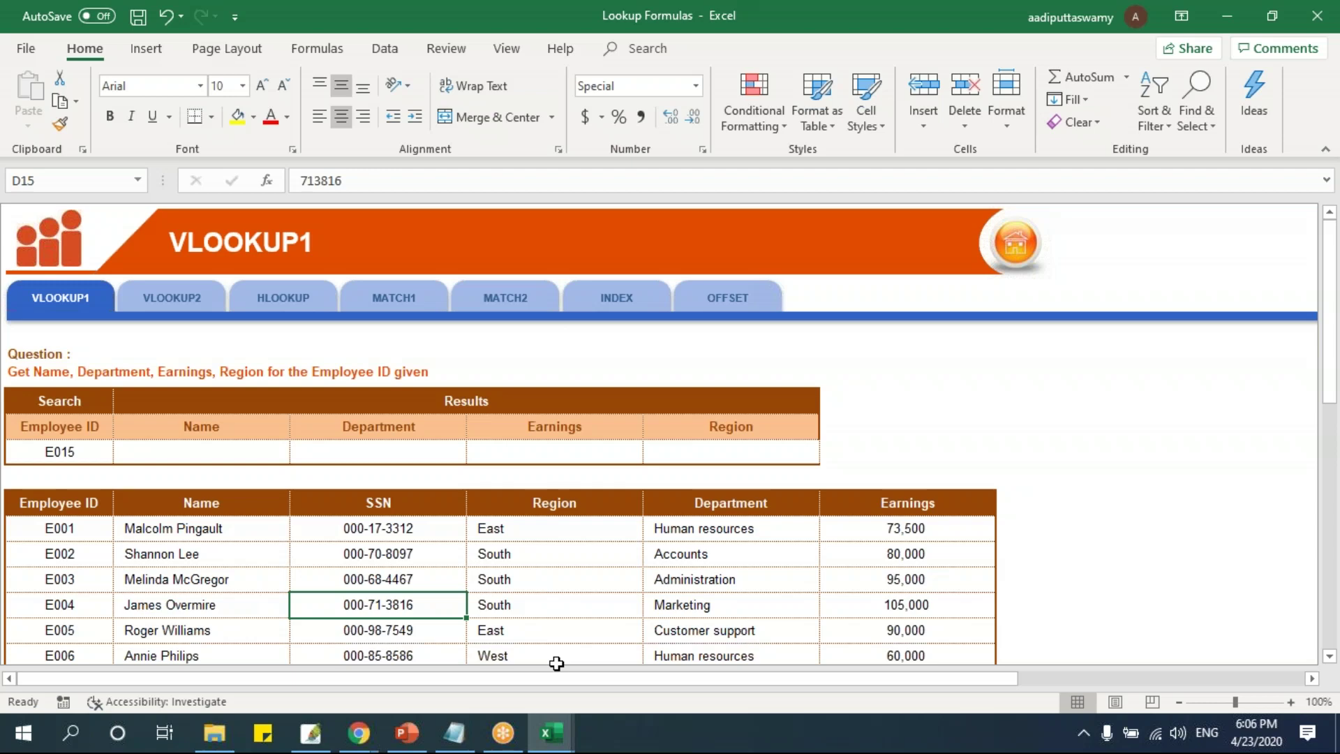
key("alt+Tab")
left_click(297, 375)
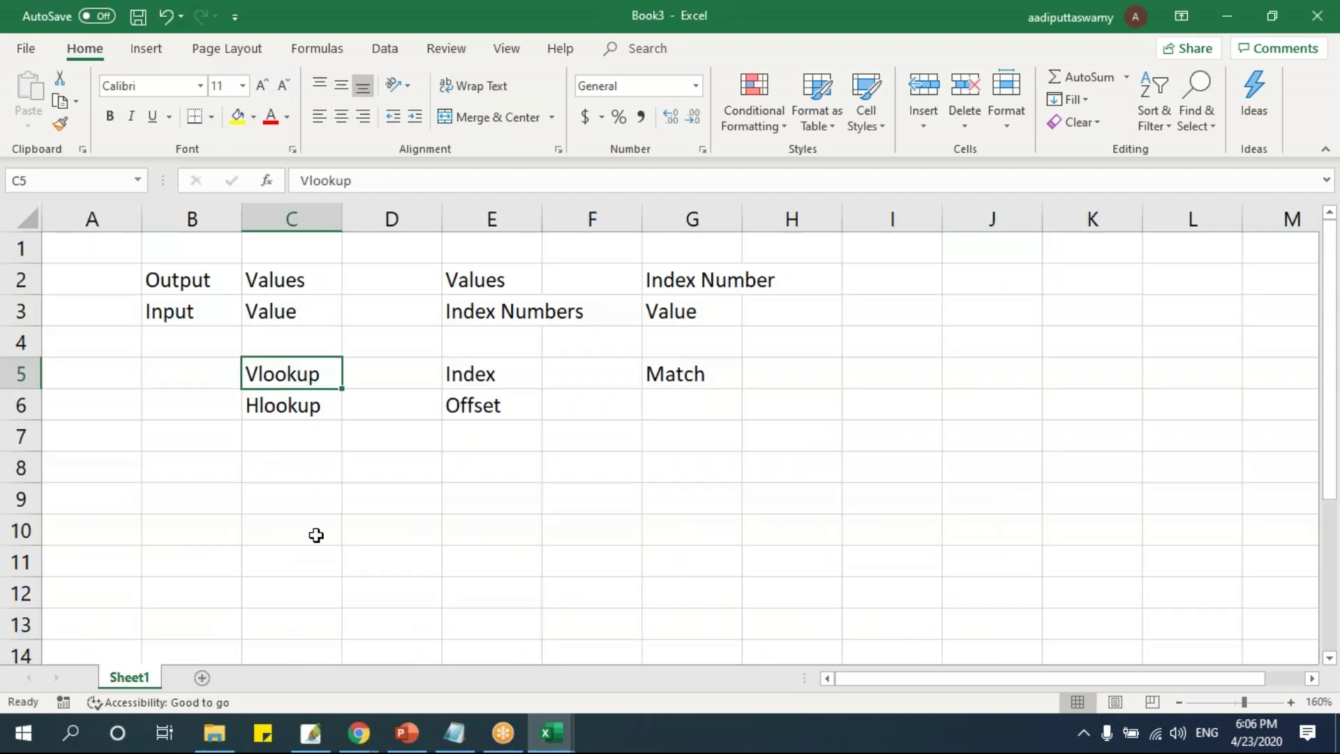
left_click(290, 311)
left_click(286, 282)
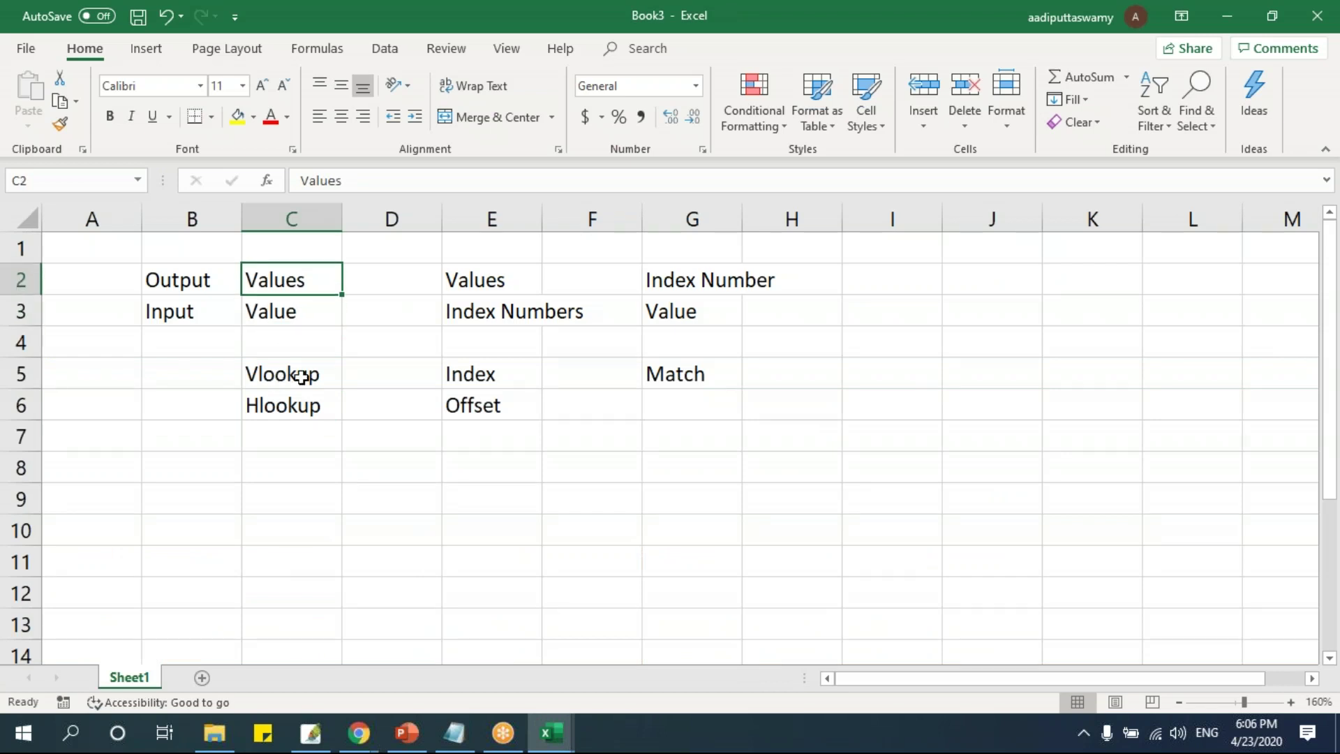
Switch to the Lookup Formulas workbook and enlarge the VLOOKUP1 exercise to 130%.
key("alt+Tab")
left_click(178, 475)
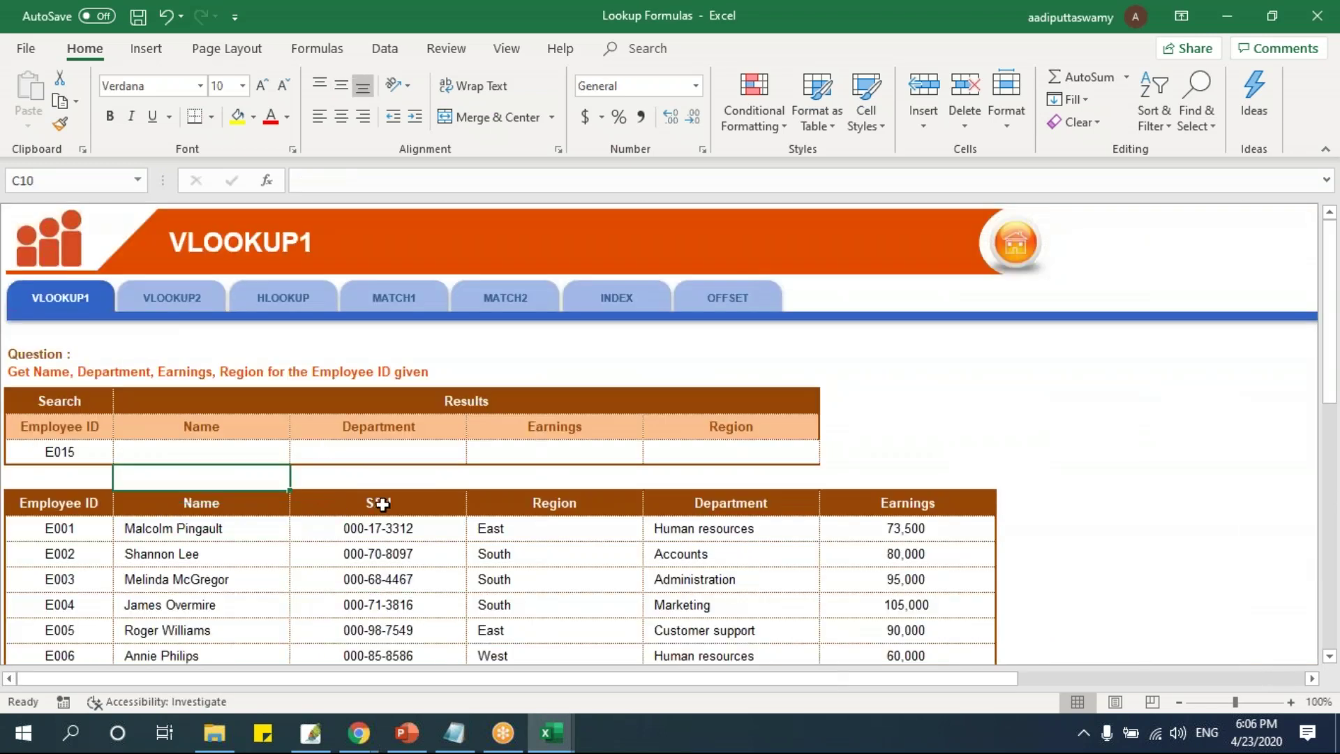
scroll(382, 503, "up", 3, "ctrl")
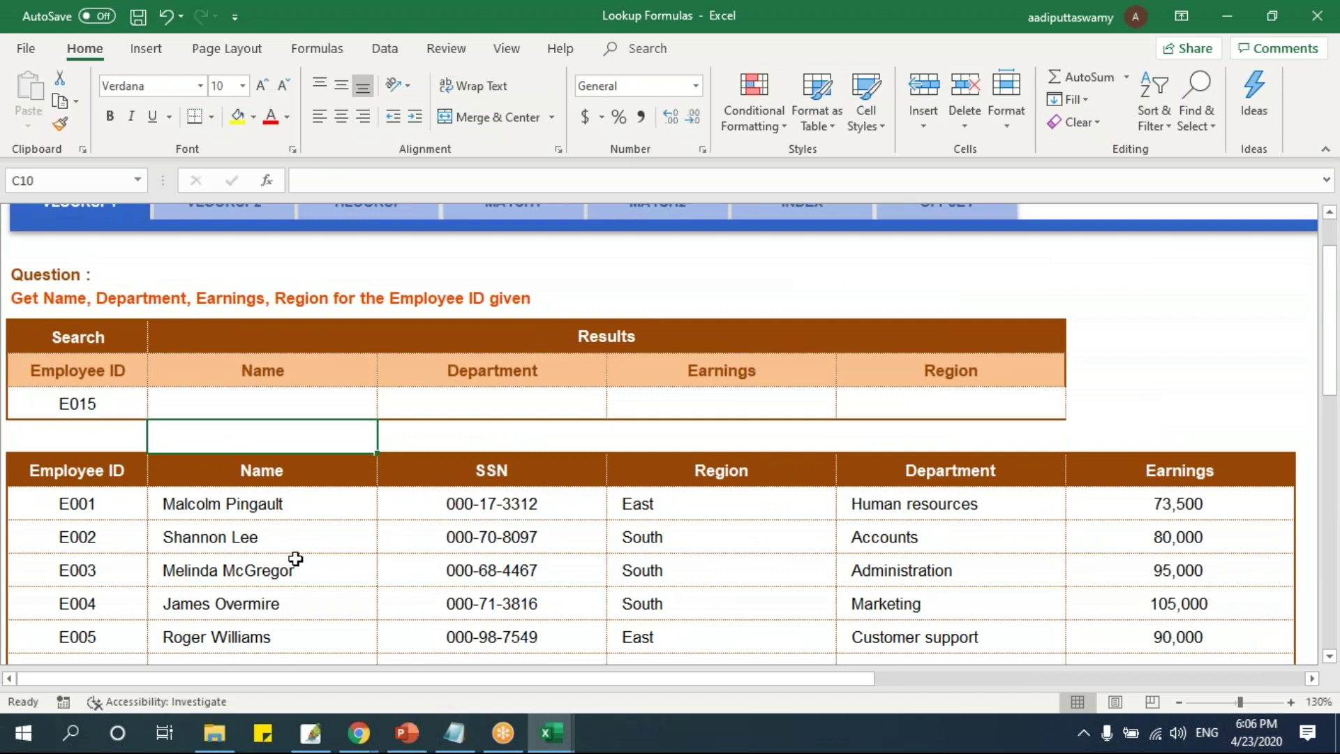
Examine the employee table, the given Employee ID and the Name, Department, Earnings and Region result fields of the VLOOKUP1 exercise.
scroll(296, 559, "down", 1)
left_click(121, 366)
left_click_drag(120, 368, 1130, 616)
left_click(802, 551)
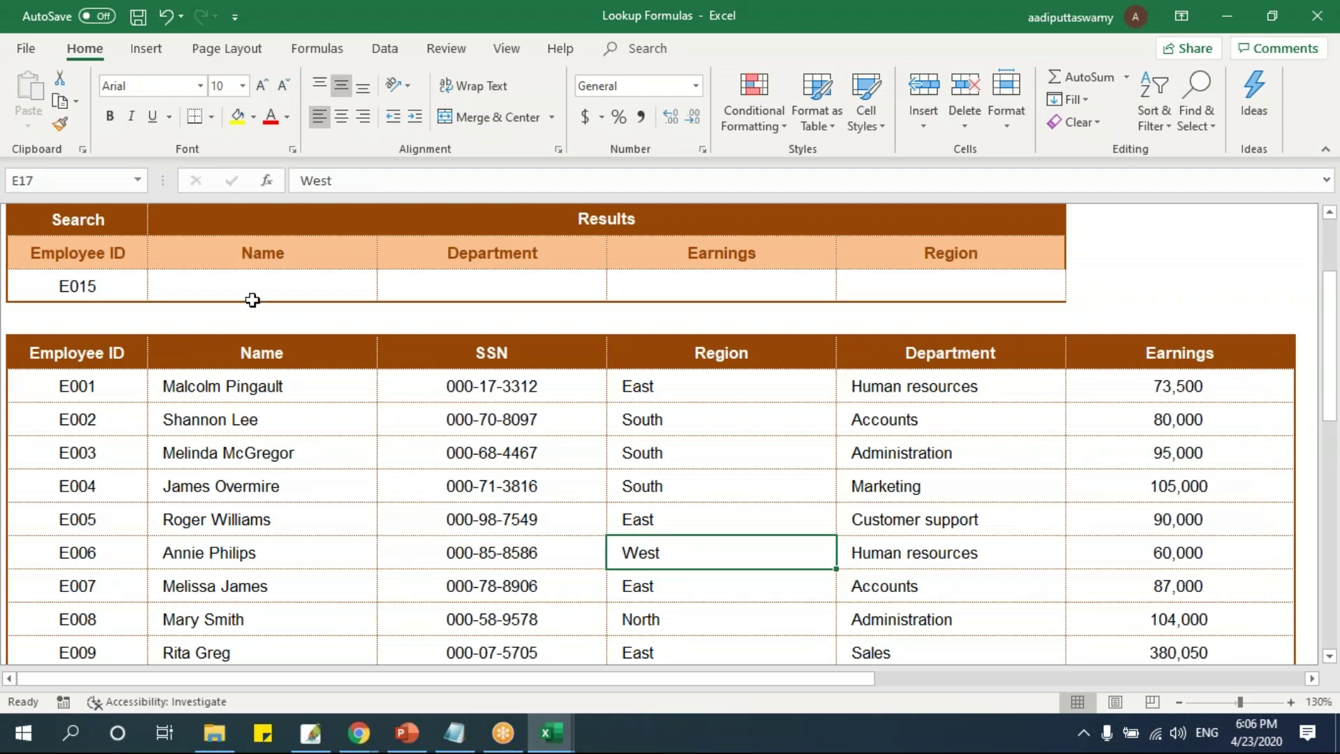
left_click(237, 258)
left_click(444, 258)
left_click(756, 258)
left_click(969, 257)
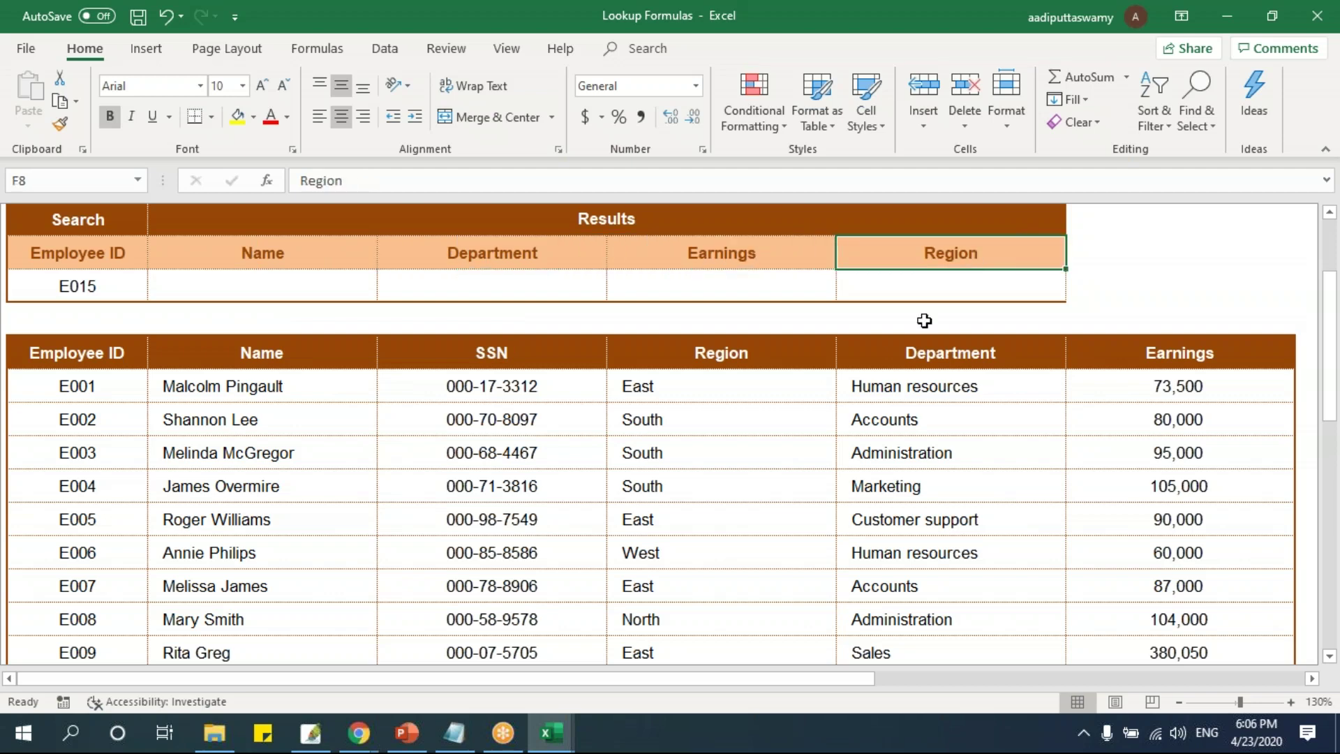
left_click(112, 286)
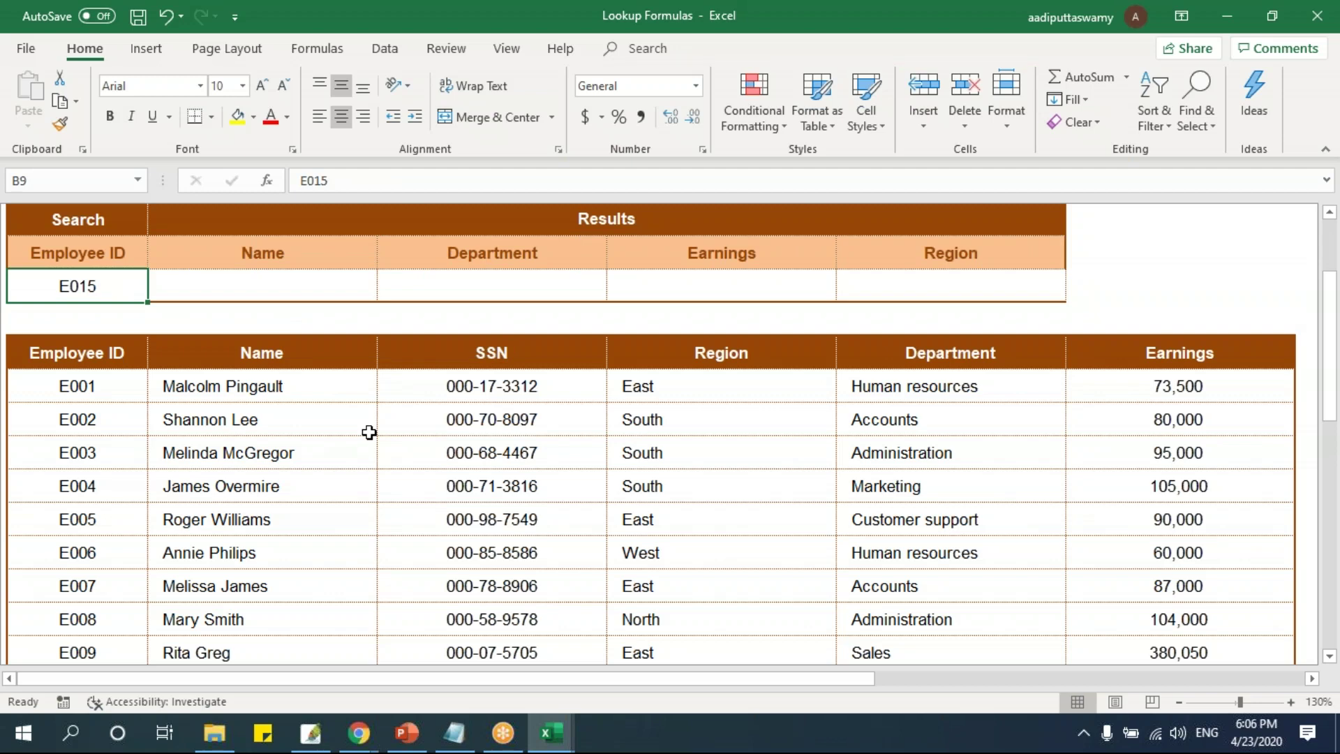
left_click_drag(274, 253, 987, 295)
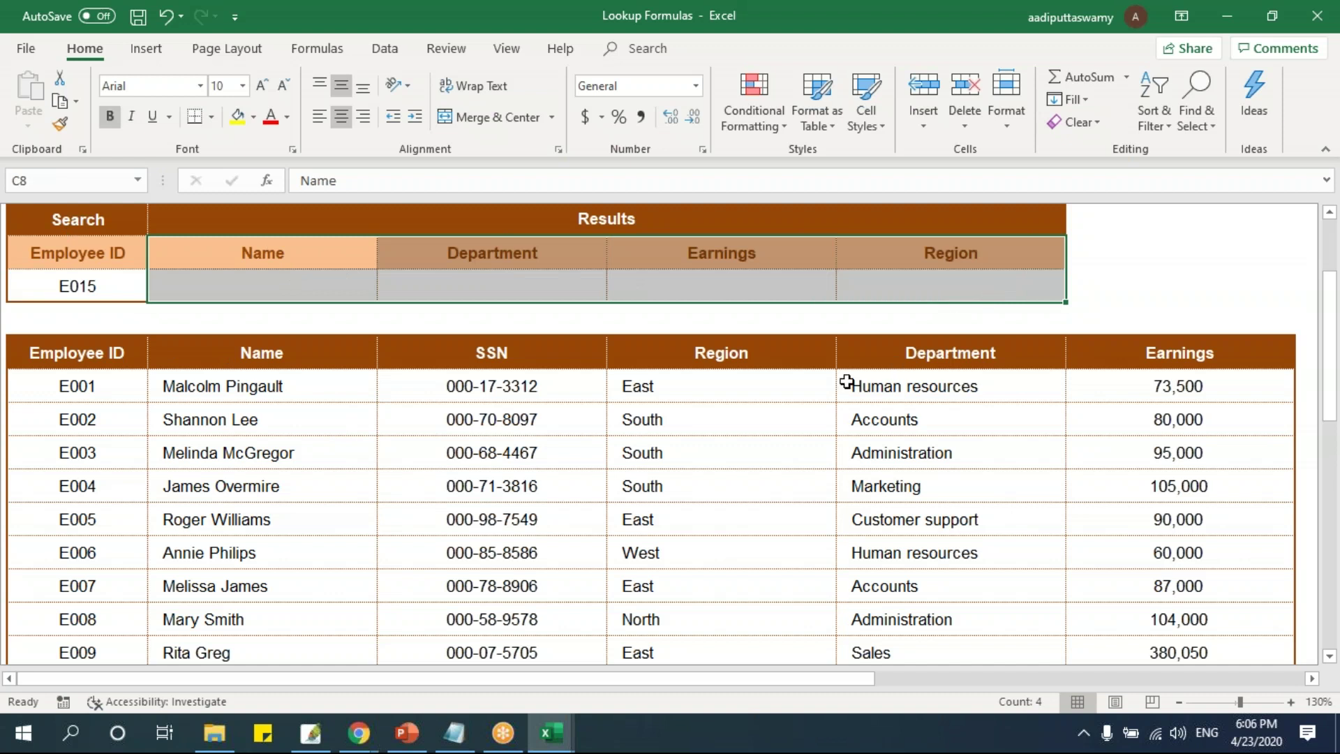
left_click(847, 382)
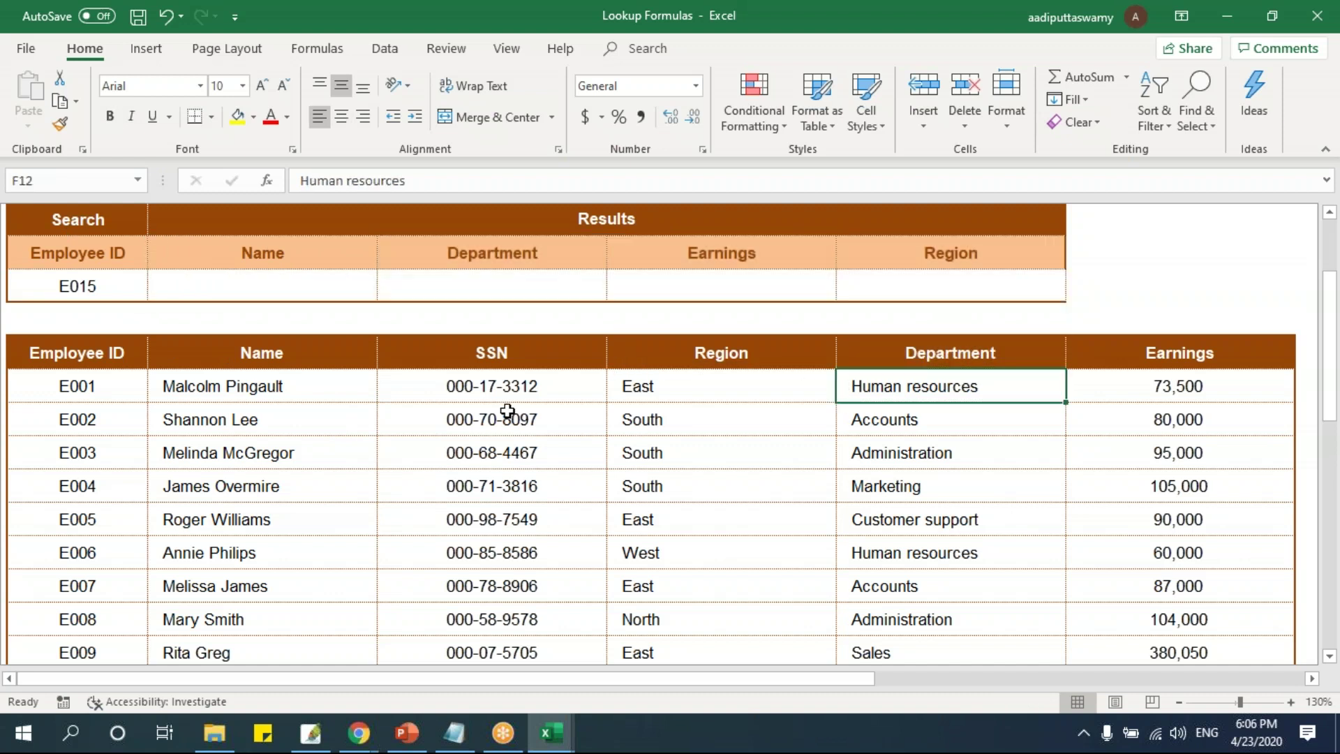
Set the search Employee ID in the VLOOKUP1 exercise to E001.
double_click(94, 285)
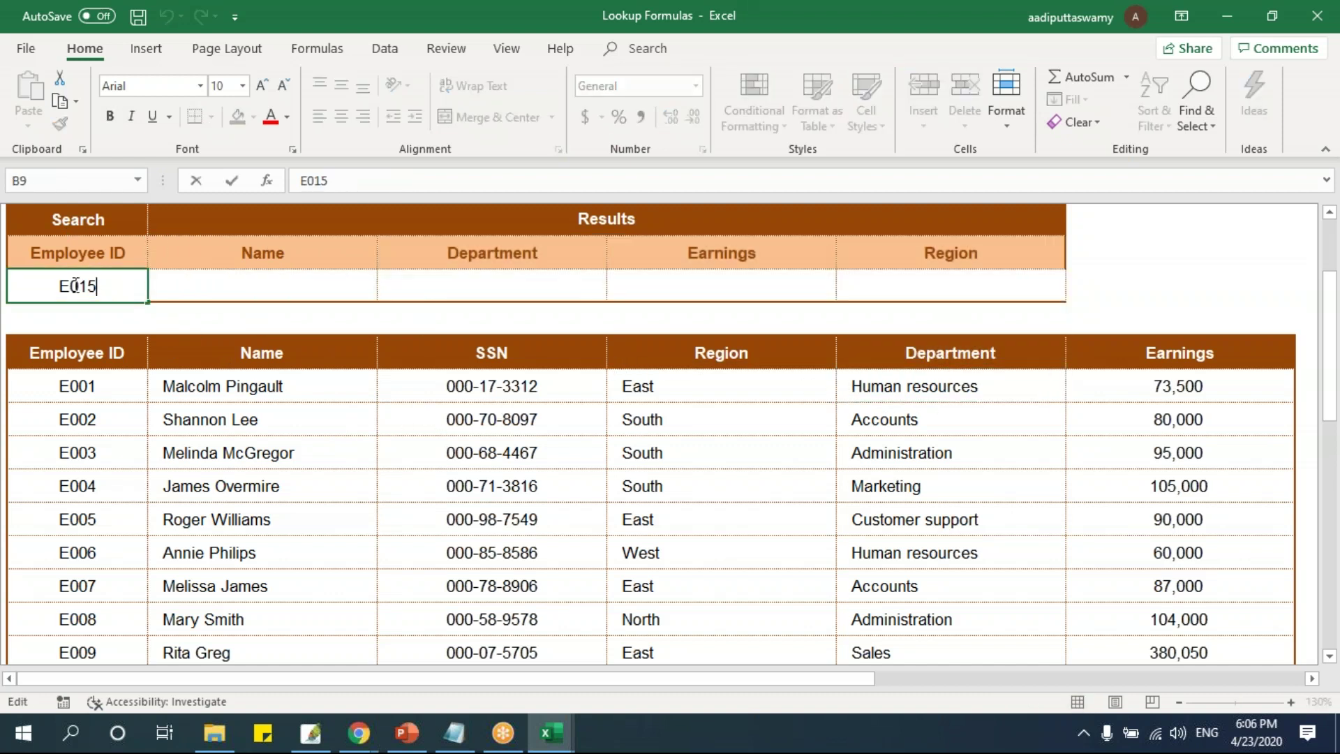
left_click_drag(84, 286, 96, 286)
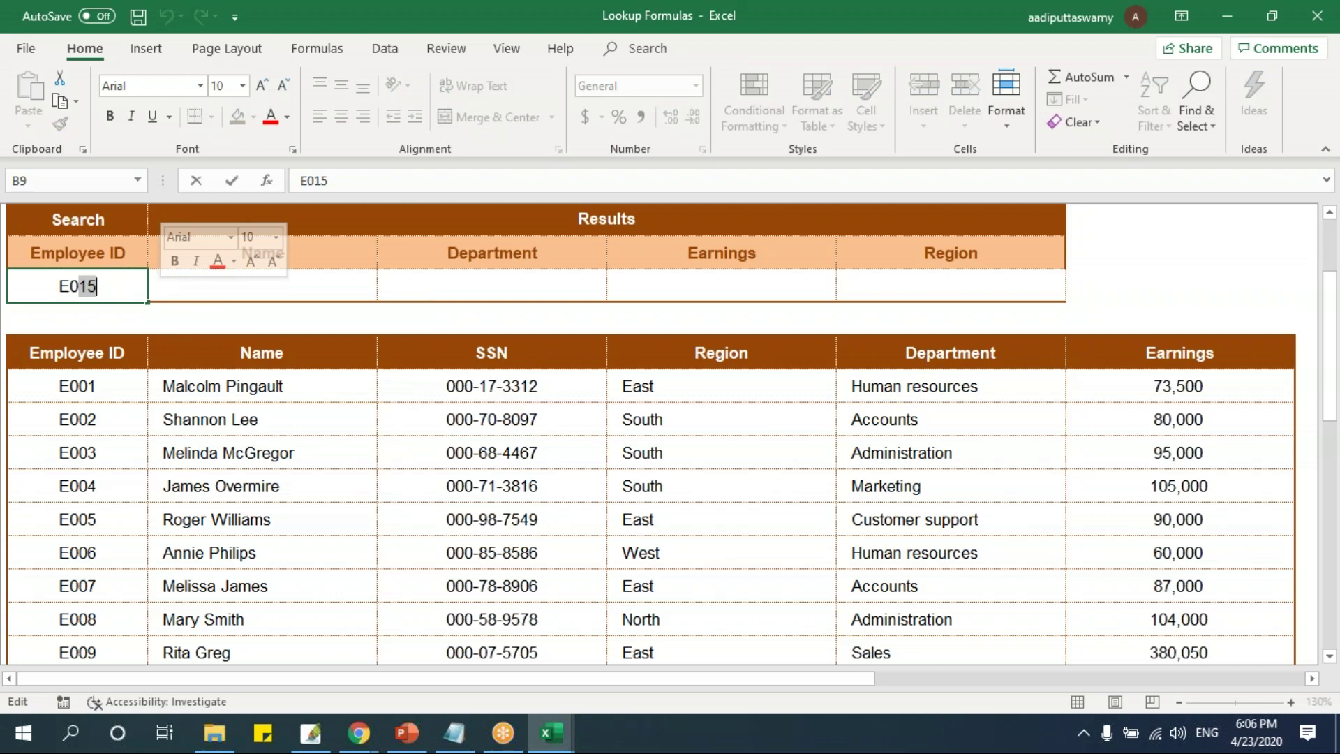
type("0")
type("1")
key("Return")
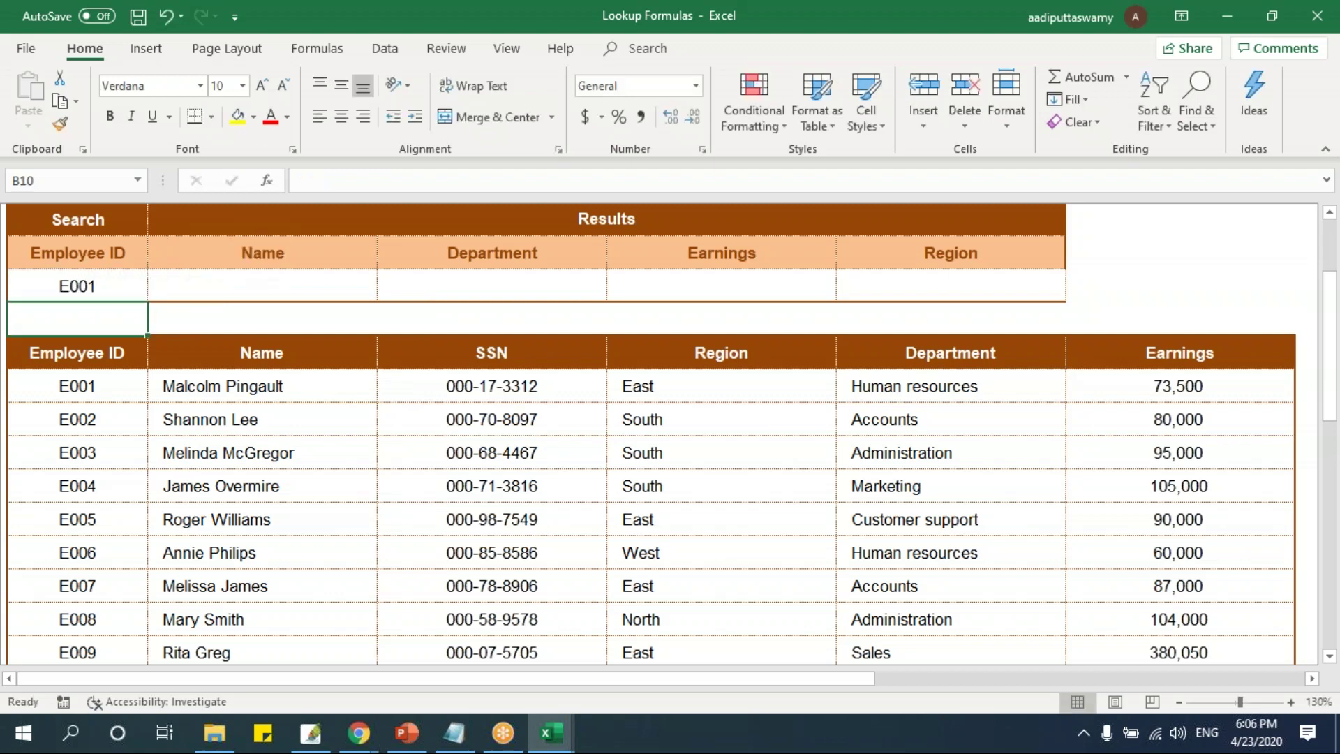
Copy the name of employee E001 from the employee table into the Name result cell.
left_click(202, 384)
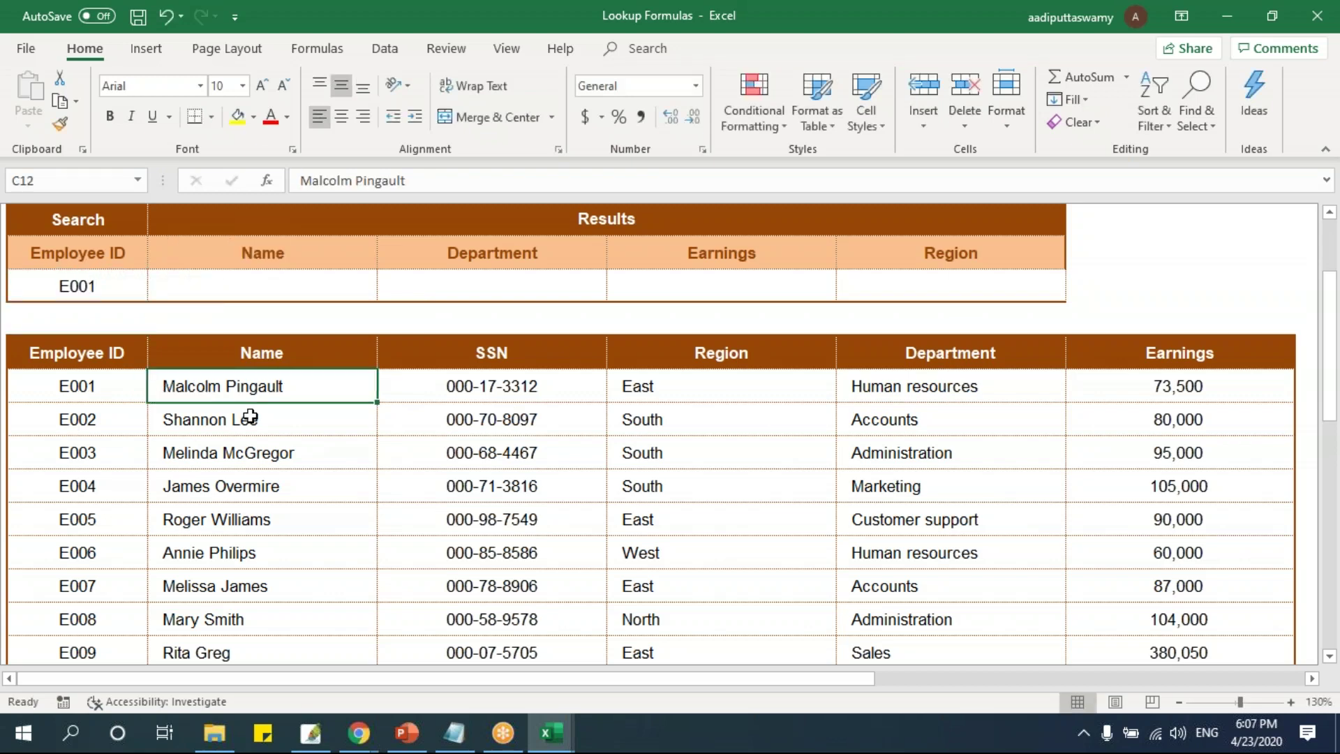
key("ctrl+c")
left_click(245, 284)
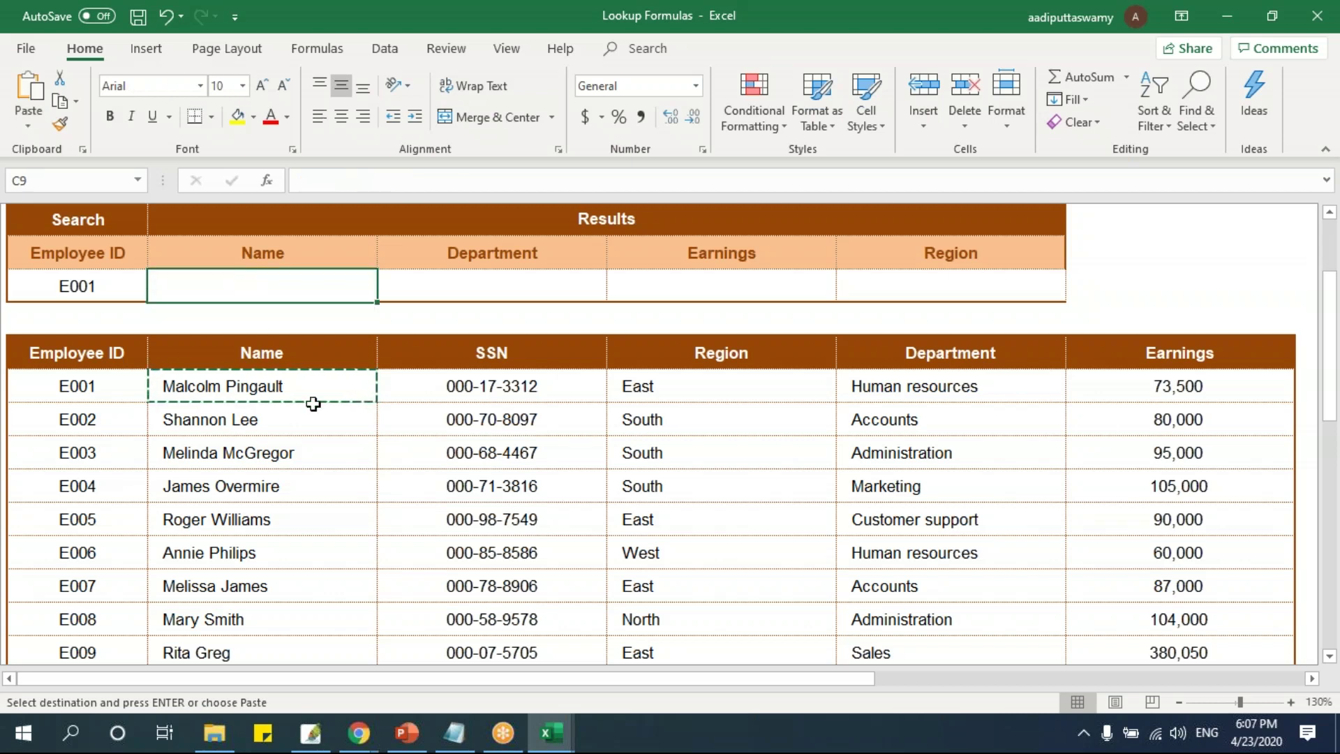
key("ctrl+v")
left_click(336, 456)
key("Escape")
Copy the Human resources department of employee E001 into the Department result cell.
left_click(962, 384)
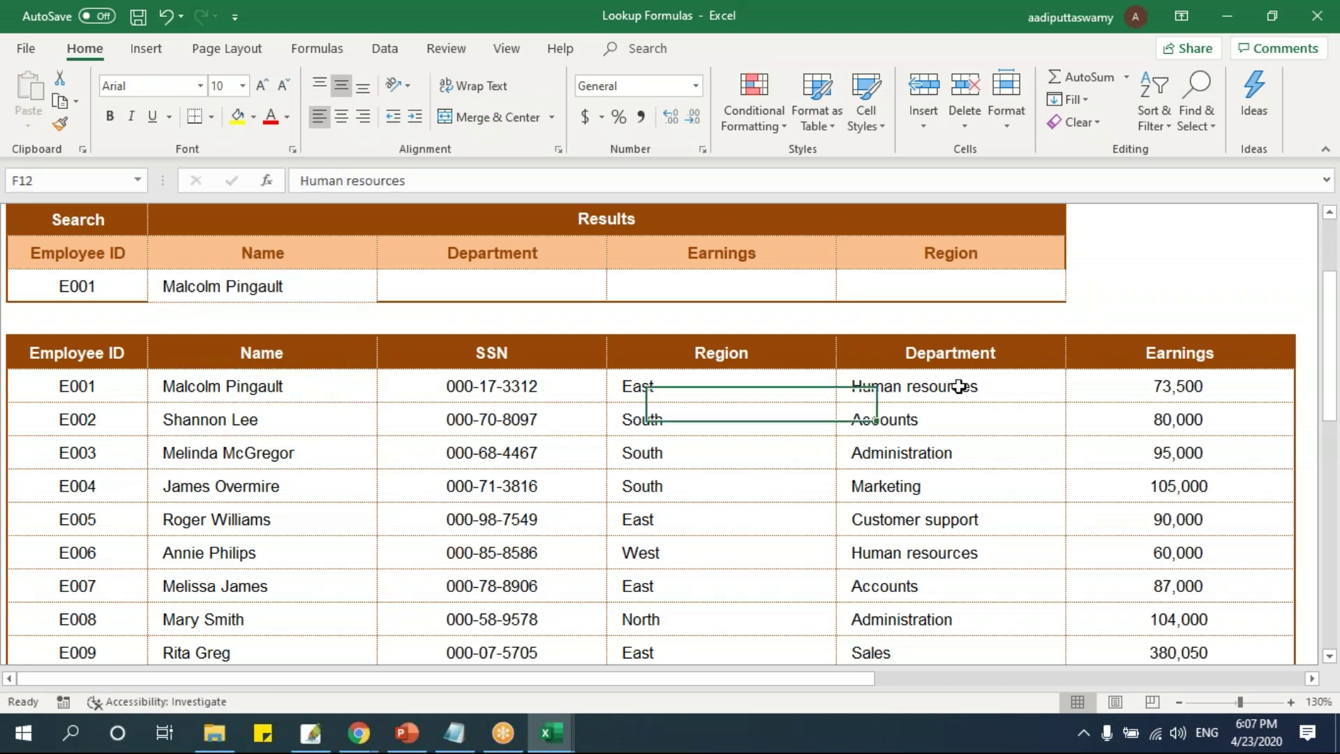
key("ctrl+c")
left_click(553, 289)
key("ctrl+v")
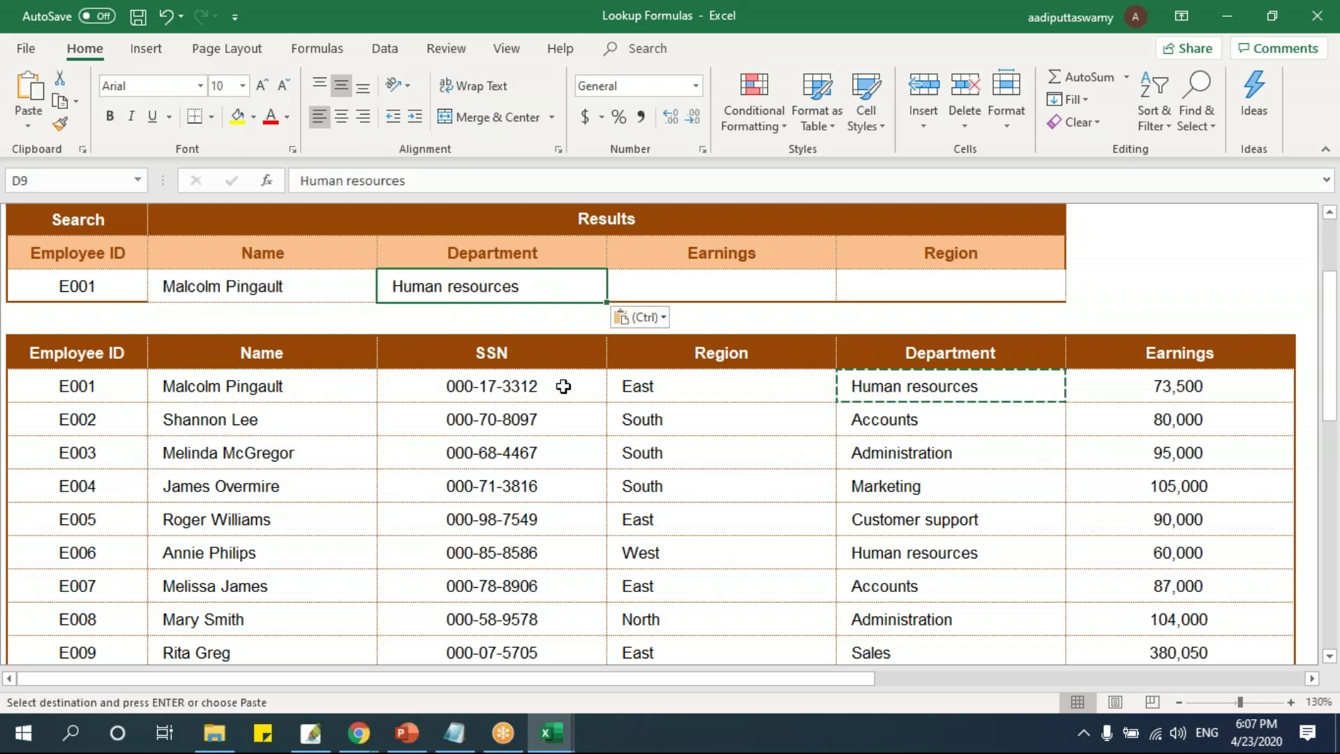
Copy the earnings of employee E001, 73,500, into the Earnings result cell, undoing the mistaken paste over the source value.
left_click(1221, 389)
key("ctrl+v")
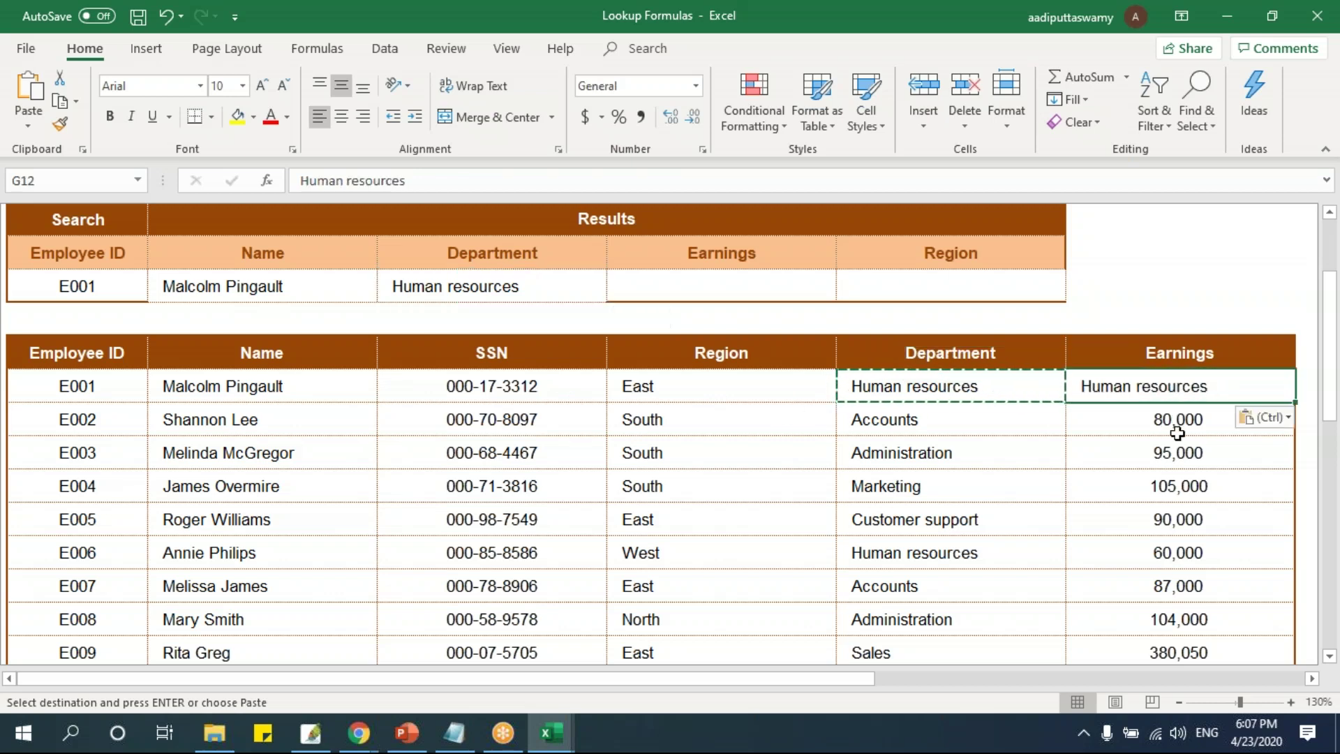
key("ctrl+z")
key("ctrl+c")
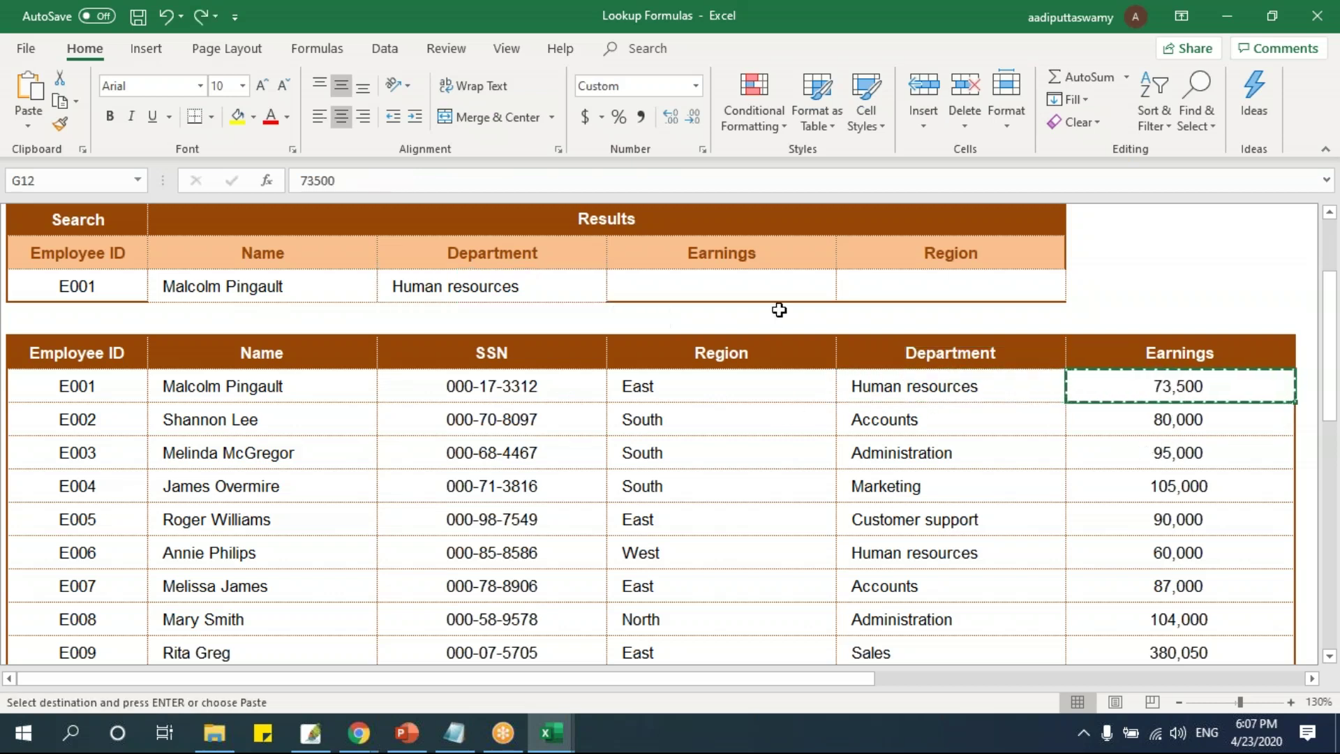
left_click(762, 289)
key("ctrl+v")
Copy the East region of employee E001 into the Region result cell.
left_click(693, 379)
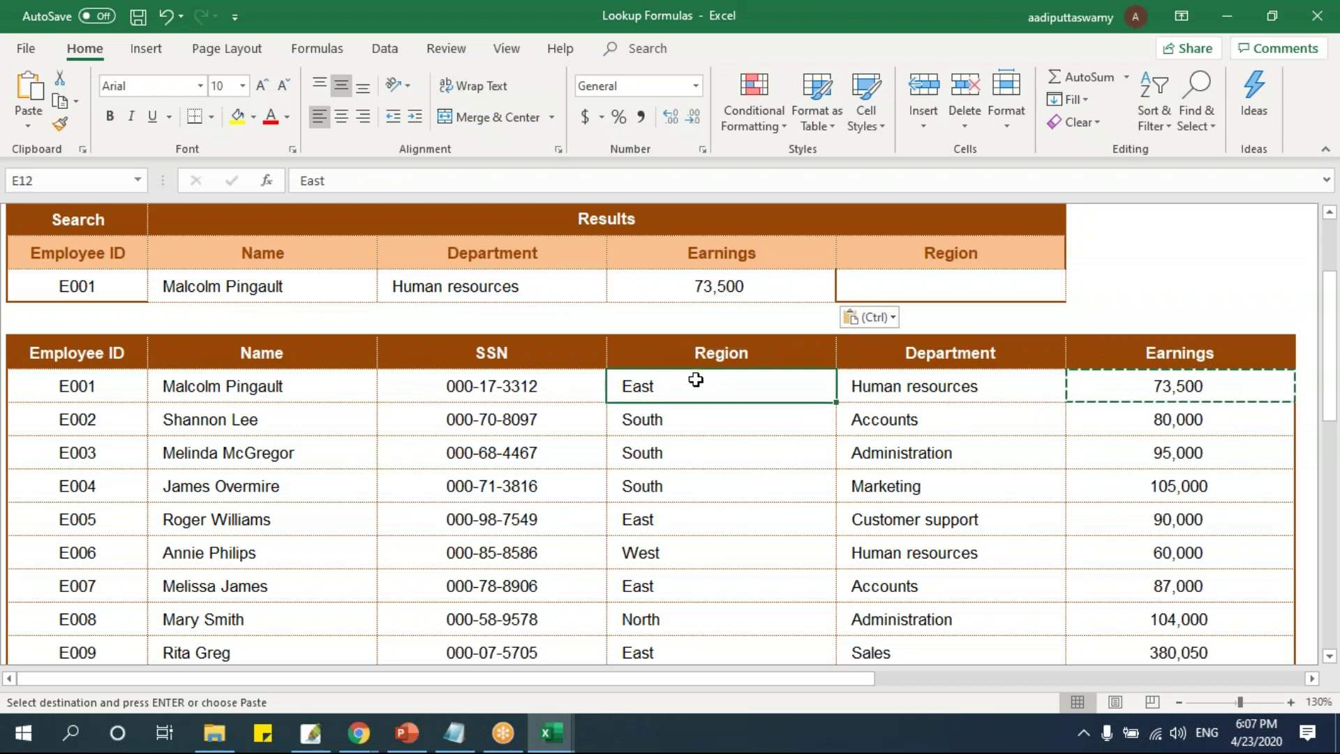
key("ctrl+c")
left_click(939, 290)
key("ctrl+v")
left_click(897, 412)
key("Escape")
Change the search Employee ID to E008.
left_click(125, 283)
double_click(125, 282)
key("BackSpace")
type("8")
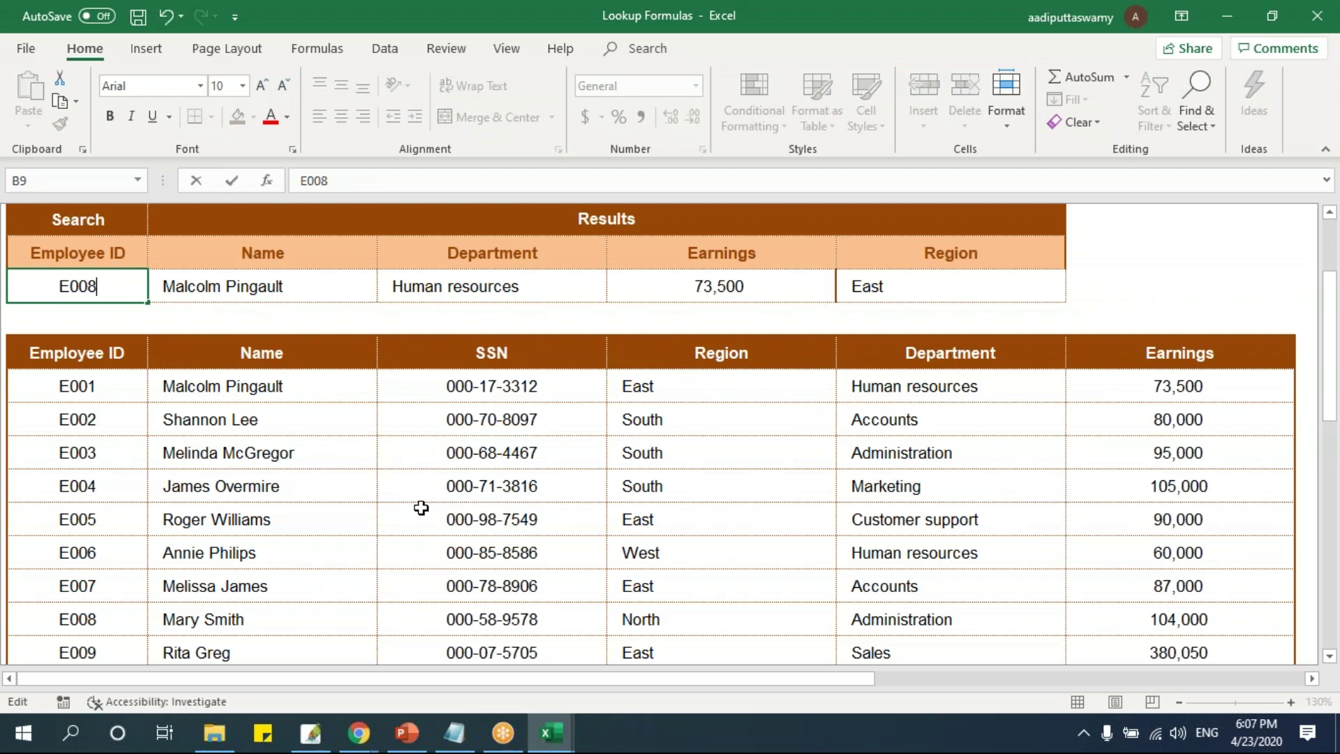
key("Return")
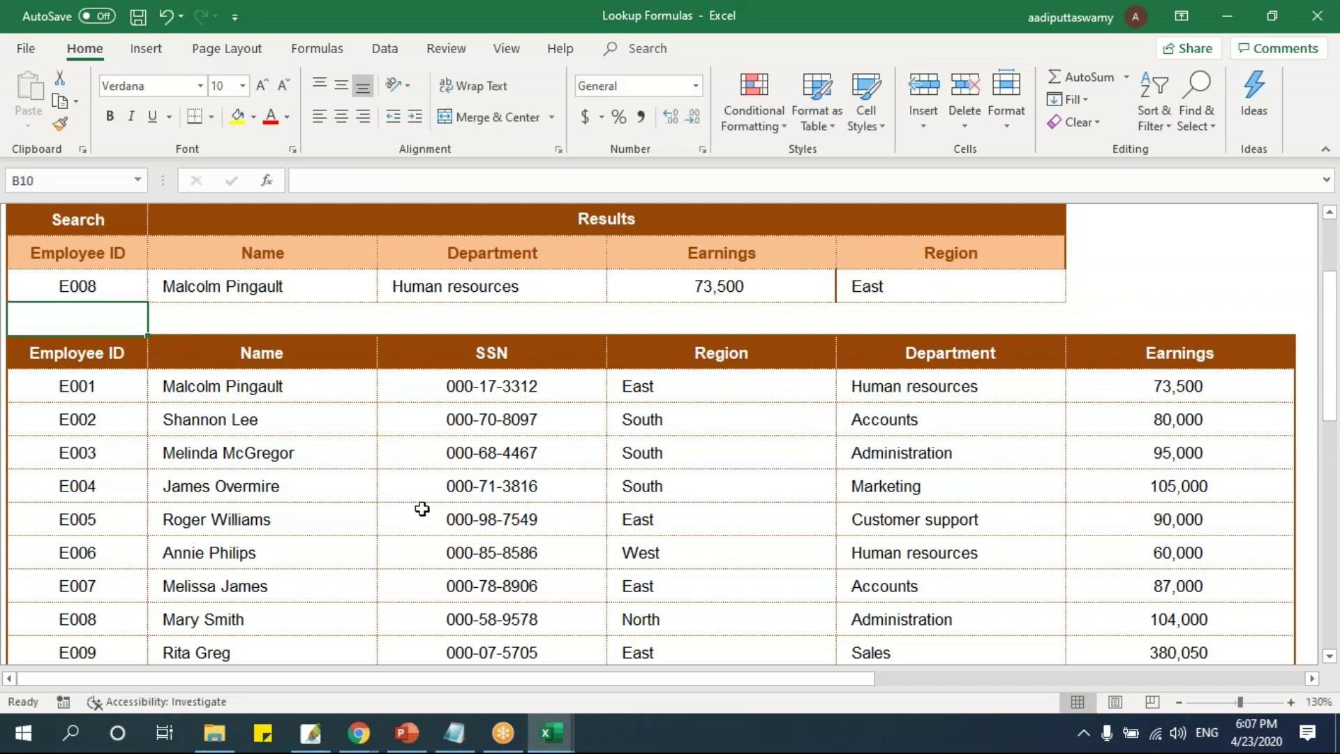
Check the E008 row in the employee table and clear the manually copied Name, Department, Earnings and Region results.
left_click(226, 622)
left_click(743, 623)
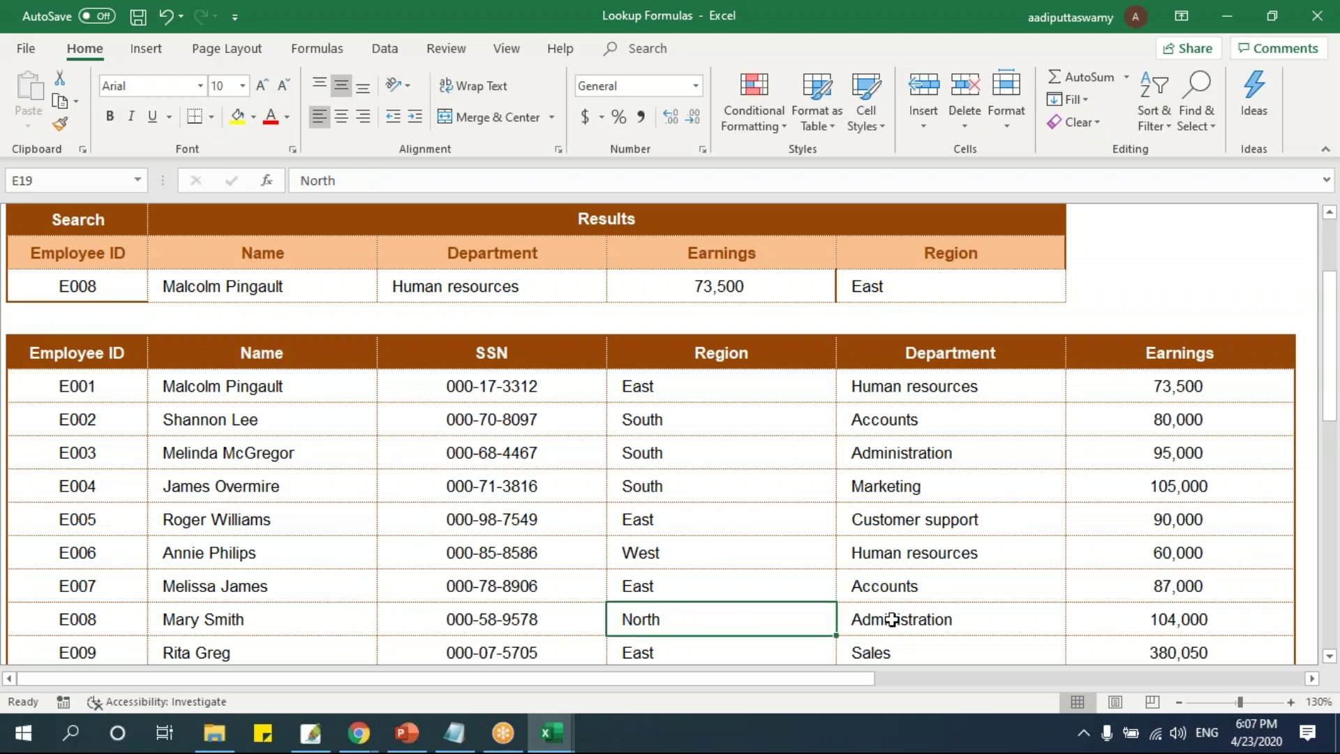
left_click_drag(279, 287, 894, 286)
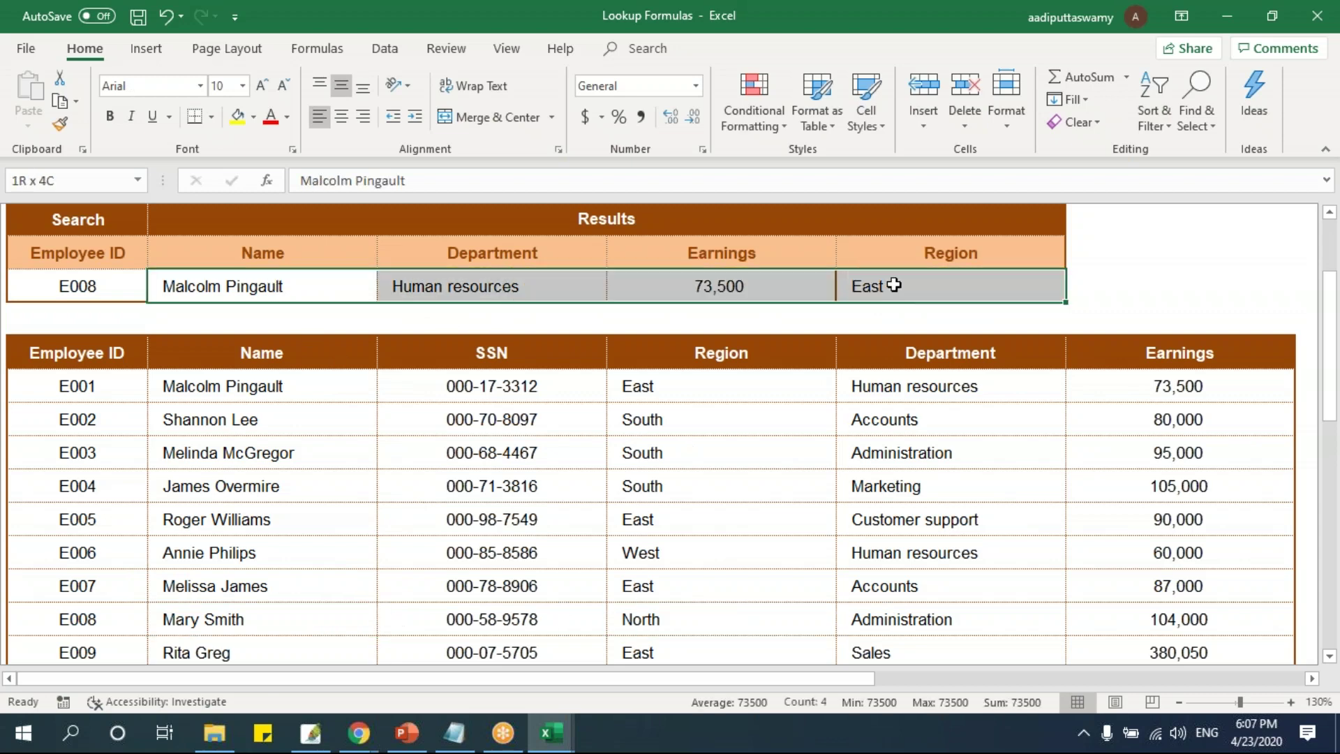
key("Delete")
left_click(653, 462)
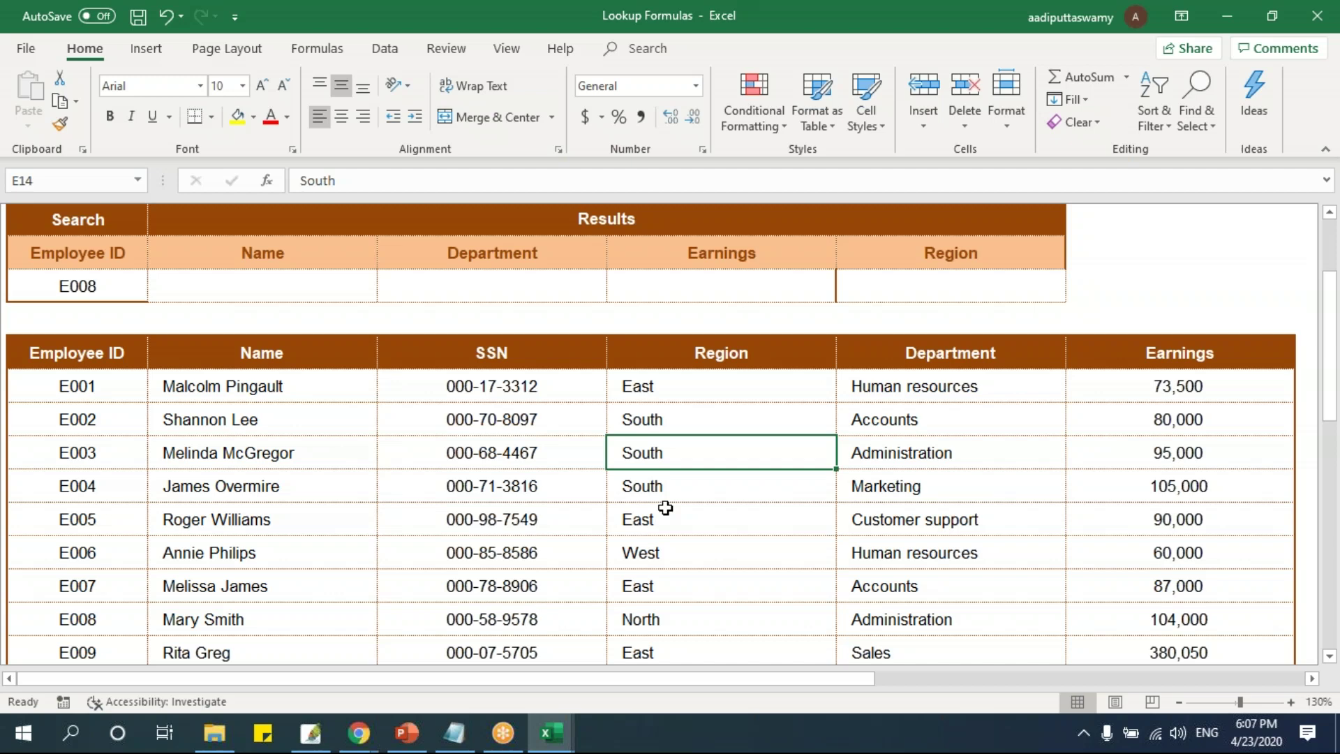
Trace the search ID E008 down the table's Employee ID column and across its row to the Name, Department and Earnings values.
left_click(118, 294)
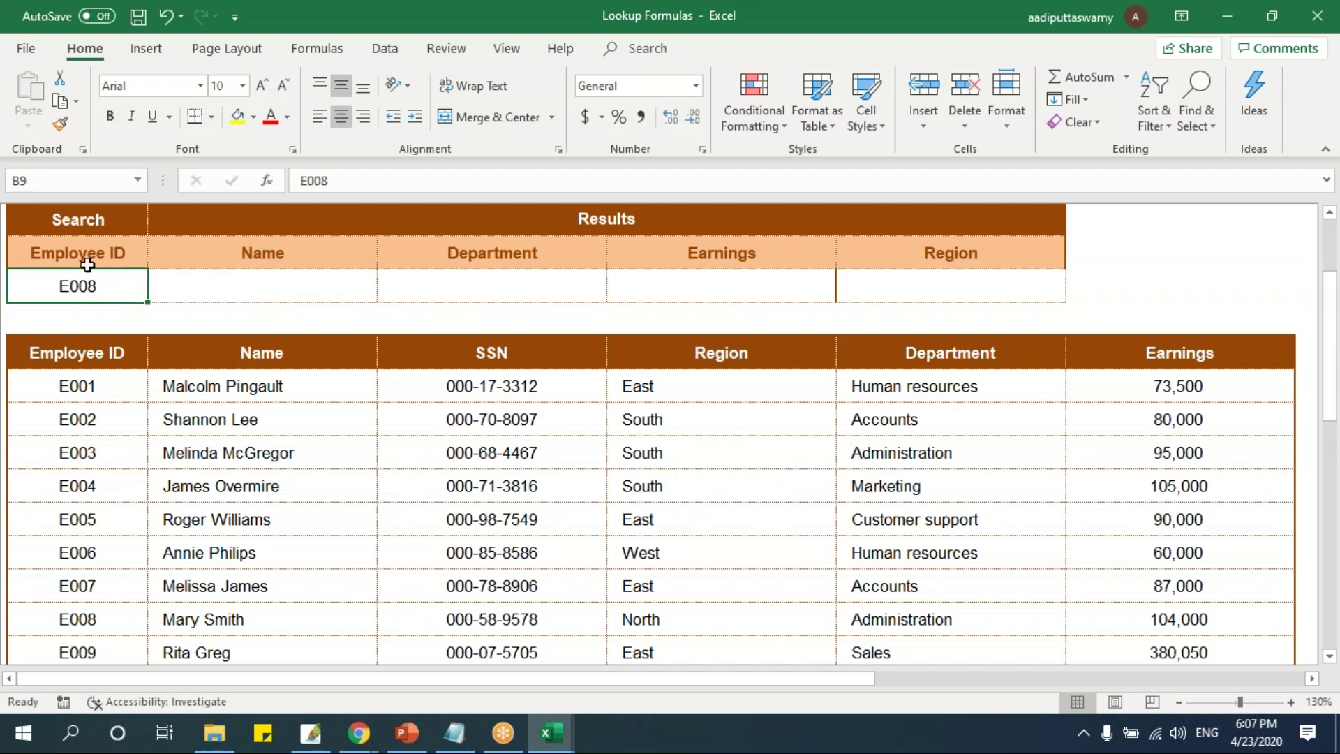
left_click_drag(208, 292, 876, 300)
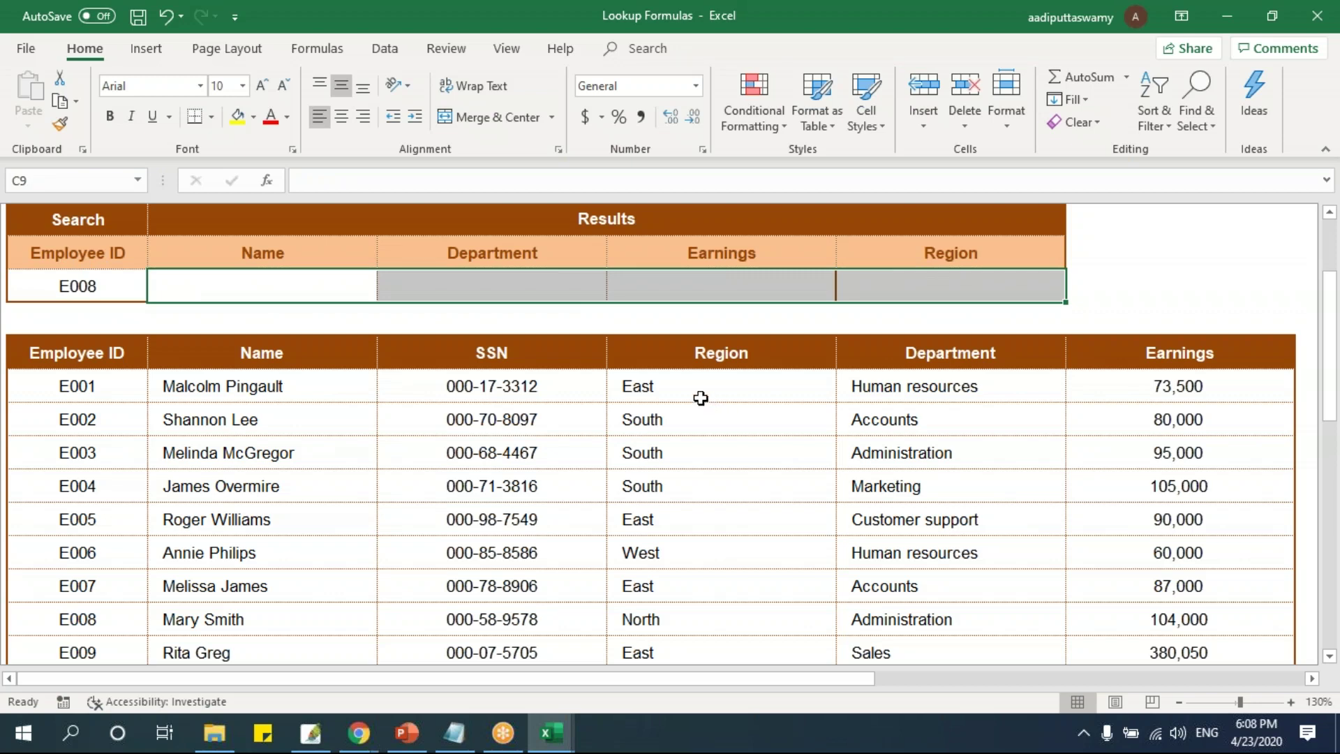
left_click(67, 297)
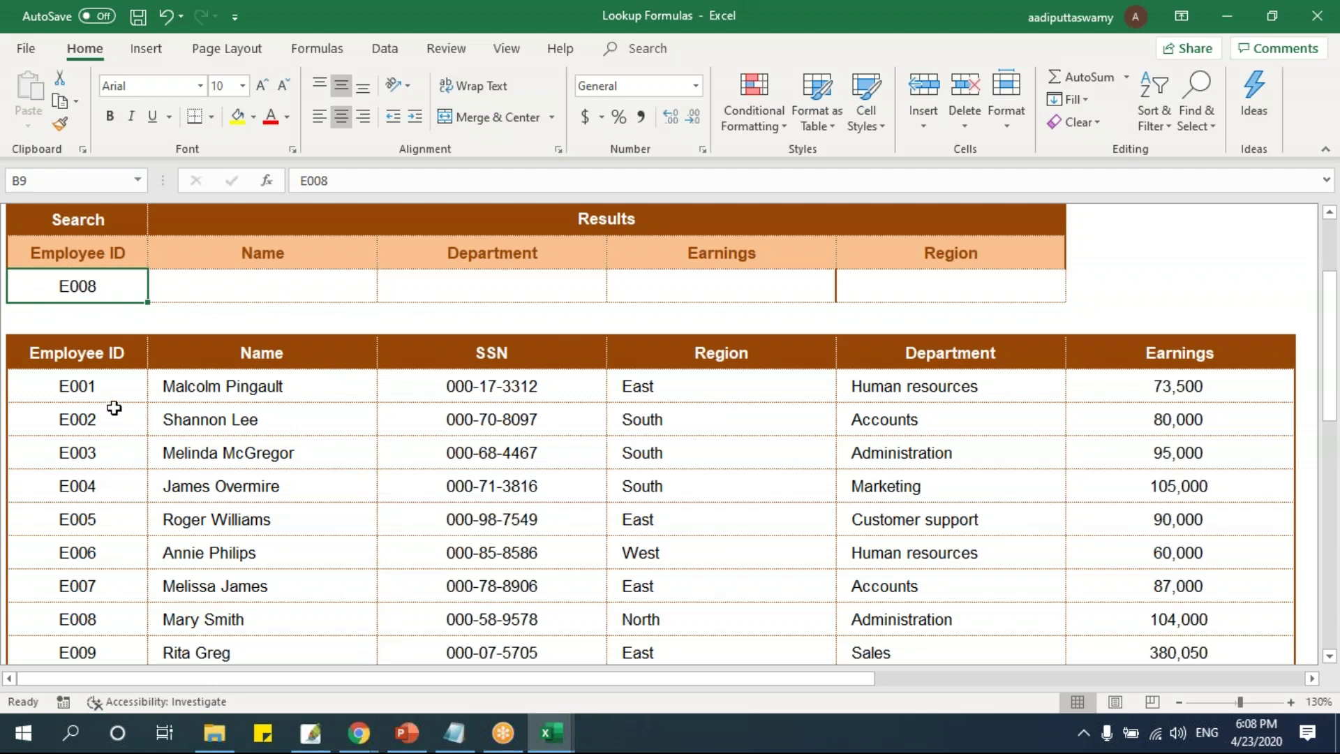
left_click_drag(87, 356, 79, 621)
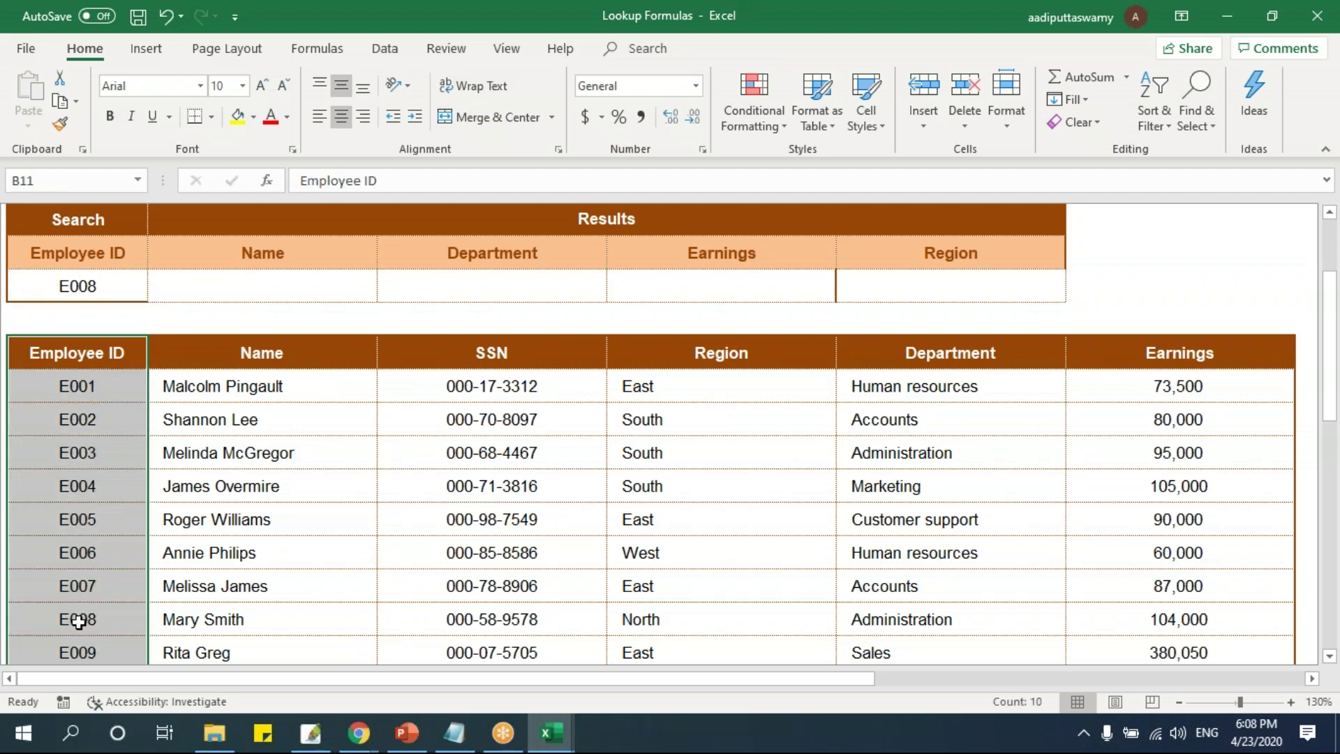
left_click_drag(84, 386, 90, 594)
left_click(90, 617)
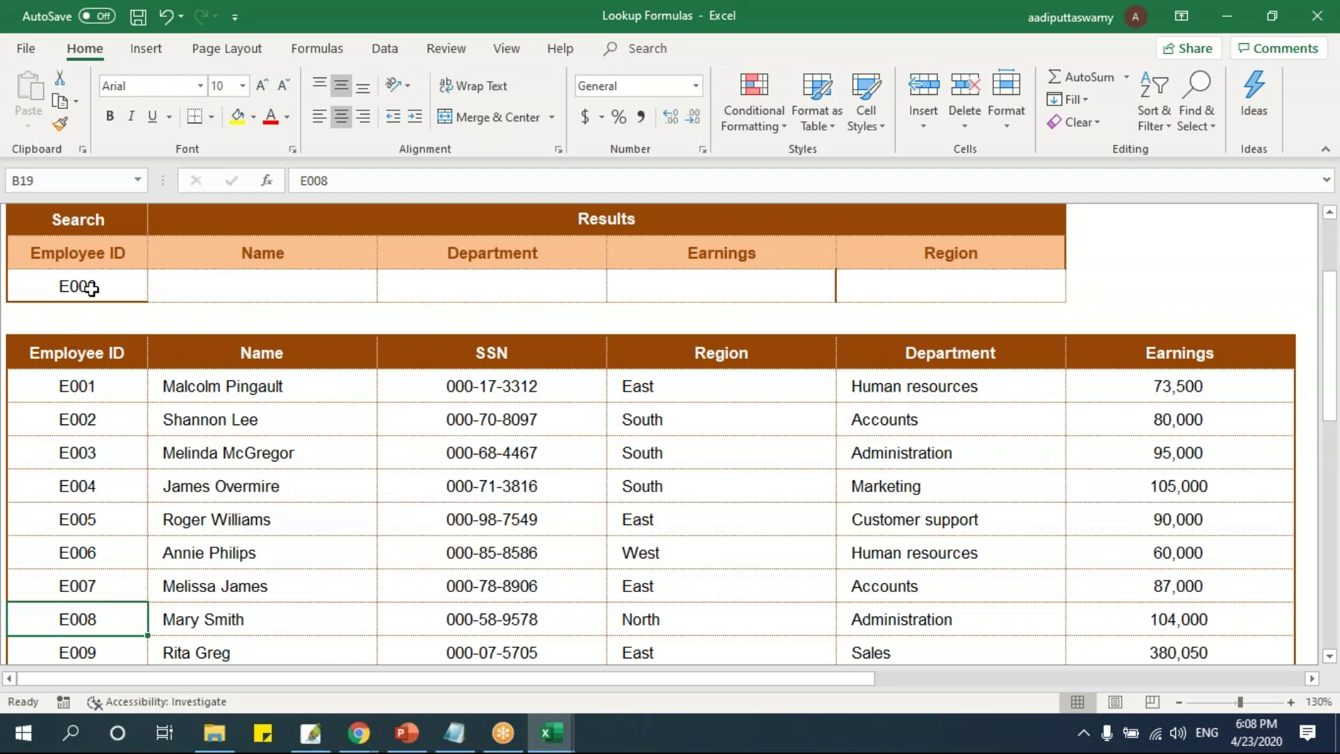
left_click(95, 388)
left_click_drag(95, 388, 93, 614)
left_click(93, 615)
left_click(219, 620)
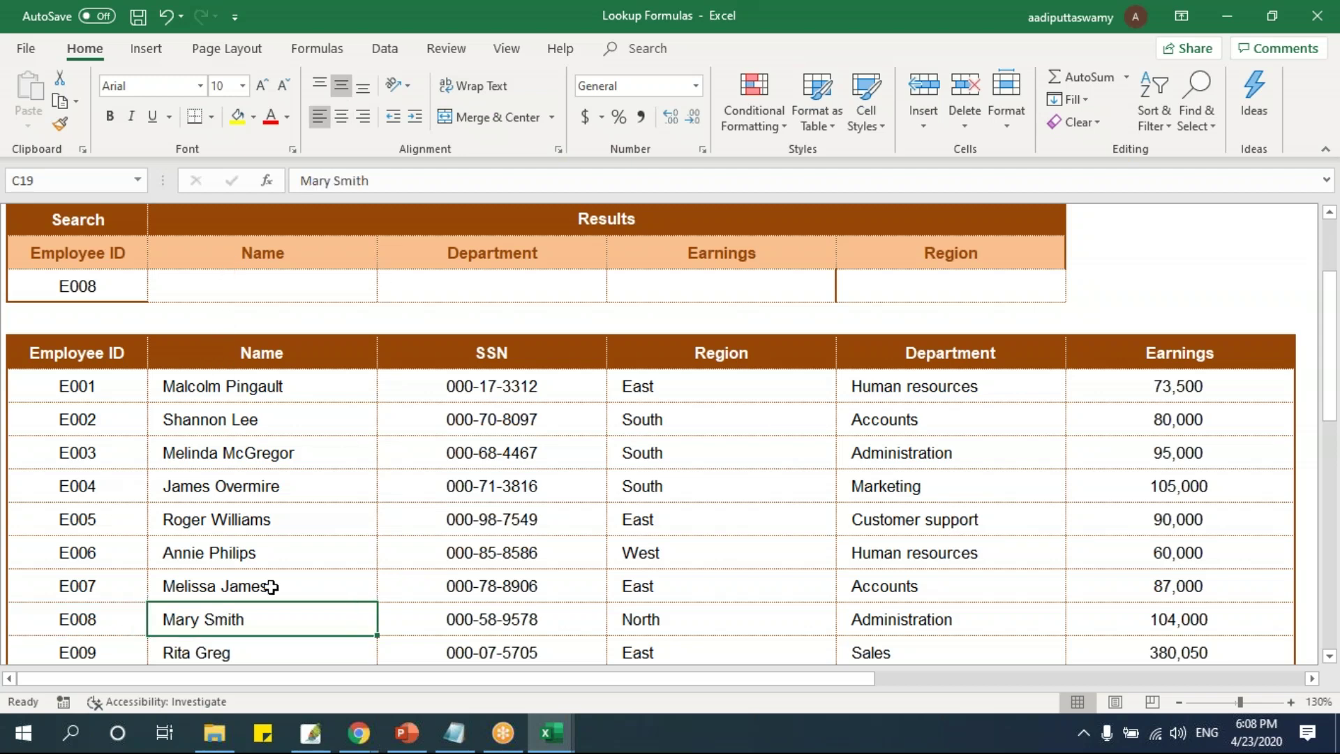
left_click(939, 621)
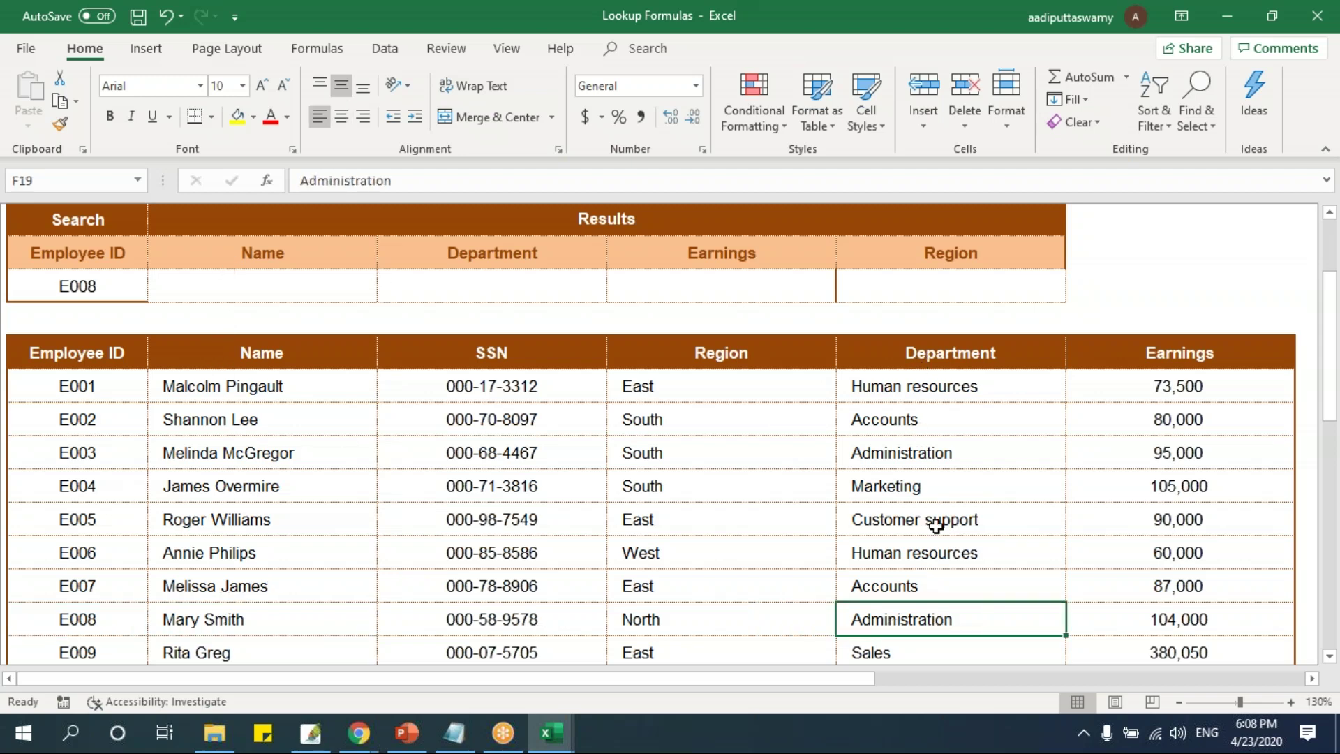
left_click(1173, 617)
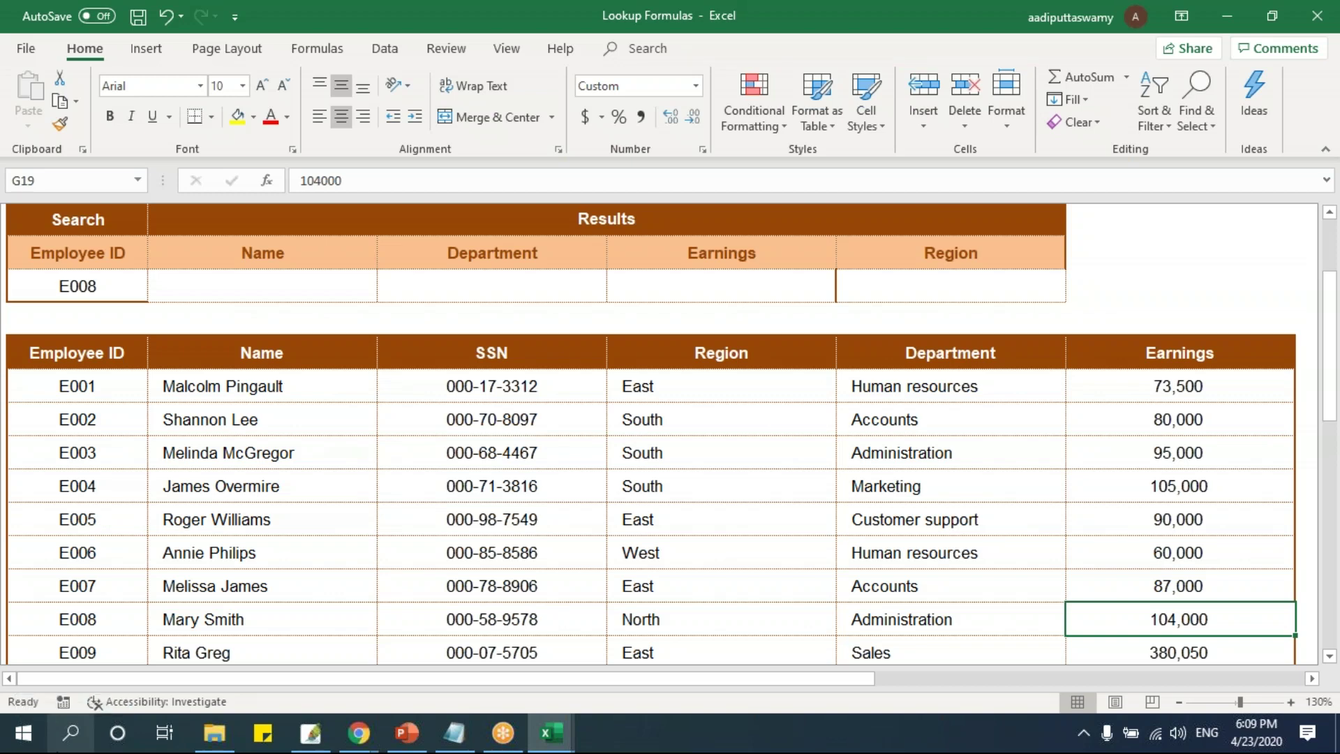
left_click(89, 291)
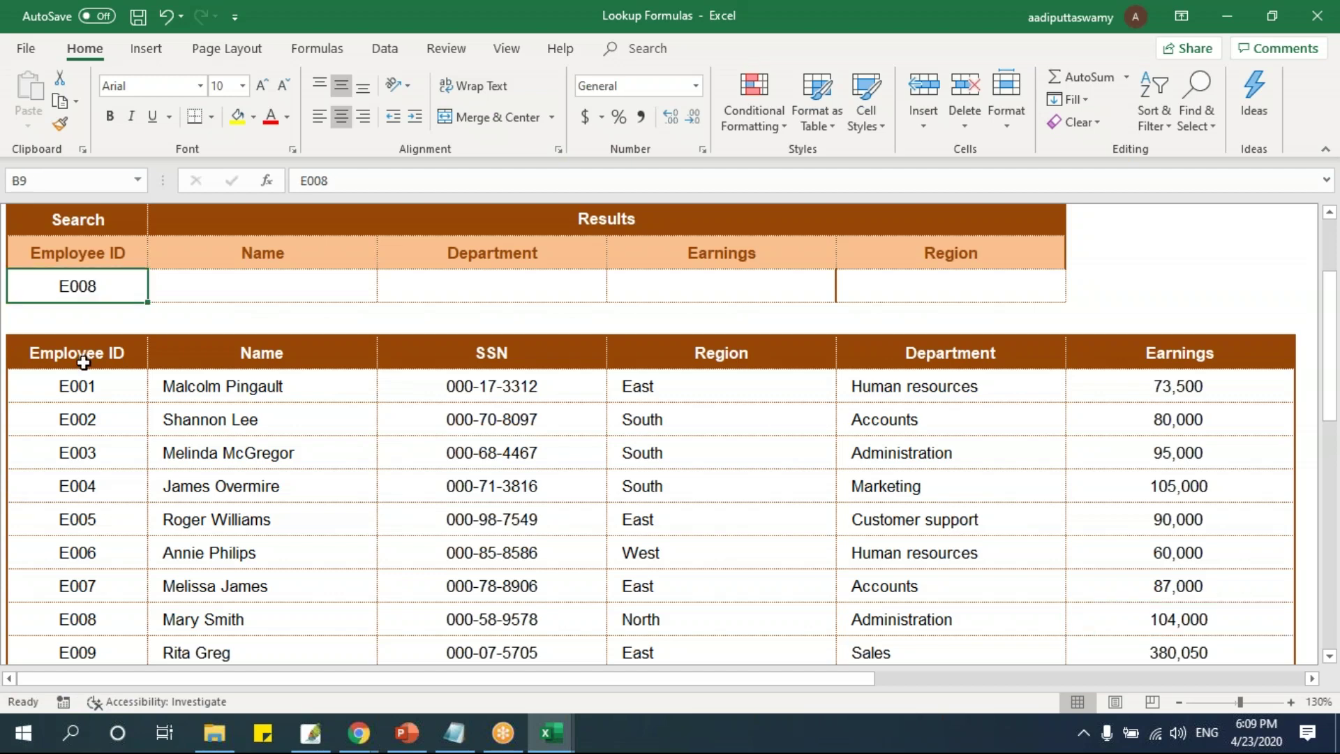
left_click_drag(81, 386, 105, 619)
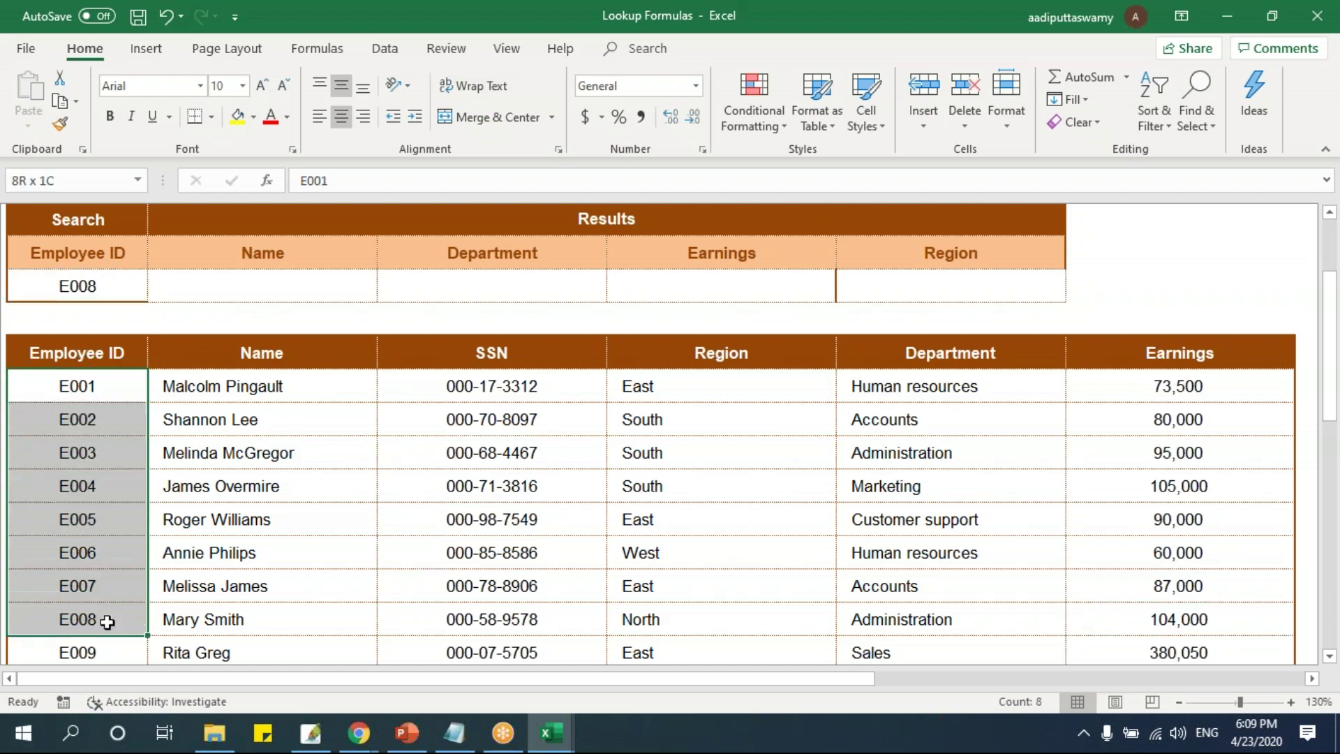
left_click_drag(87, 389, 84, 620)
Start a VLOOKUP in the Name result cell with the search ID B9 as lookup value and the whole employee table B11:G51 as table array.
left_click(200, 289)
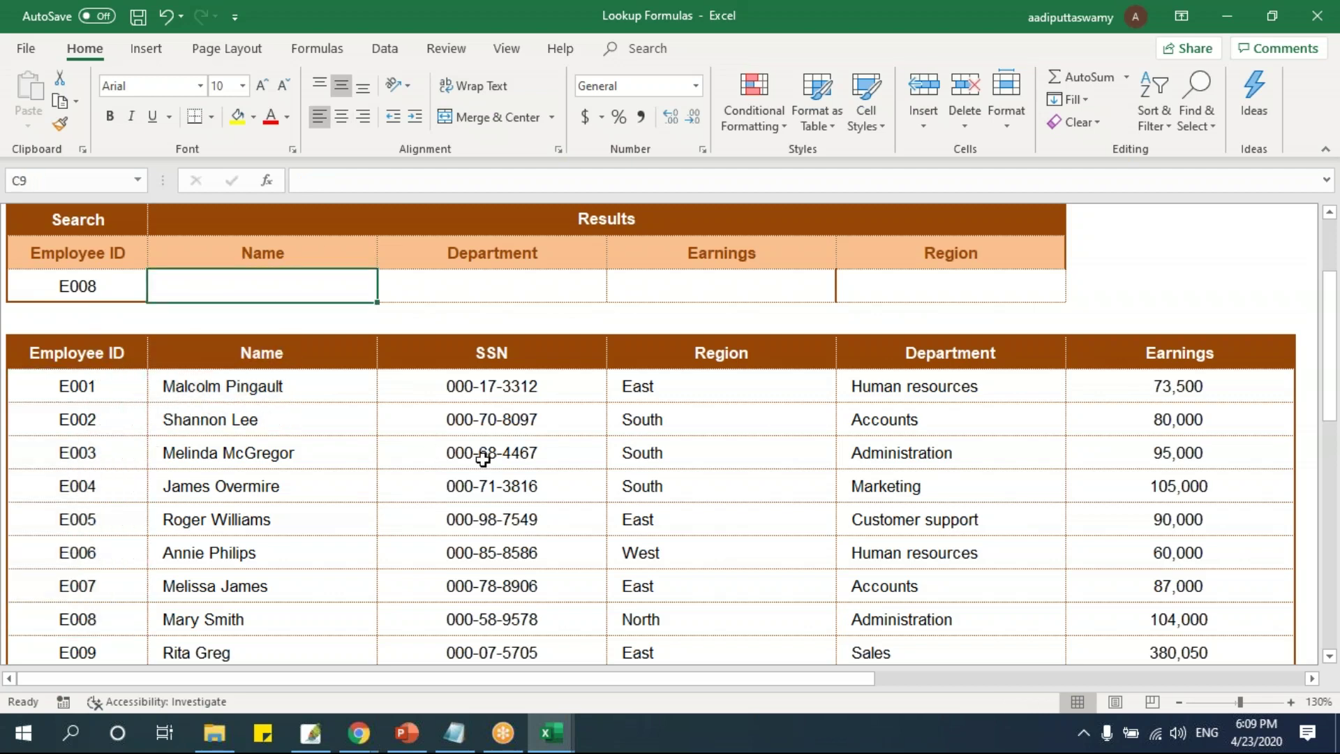
type("=vlookup")
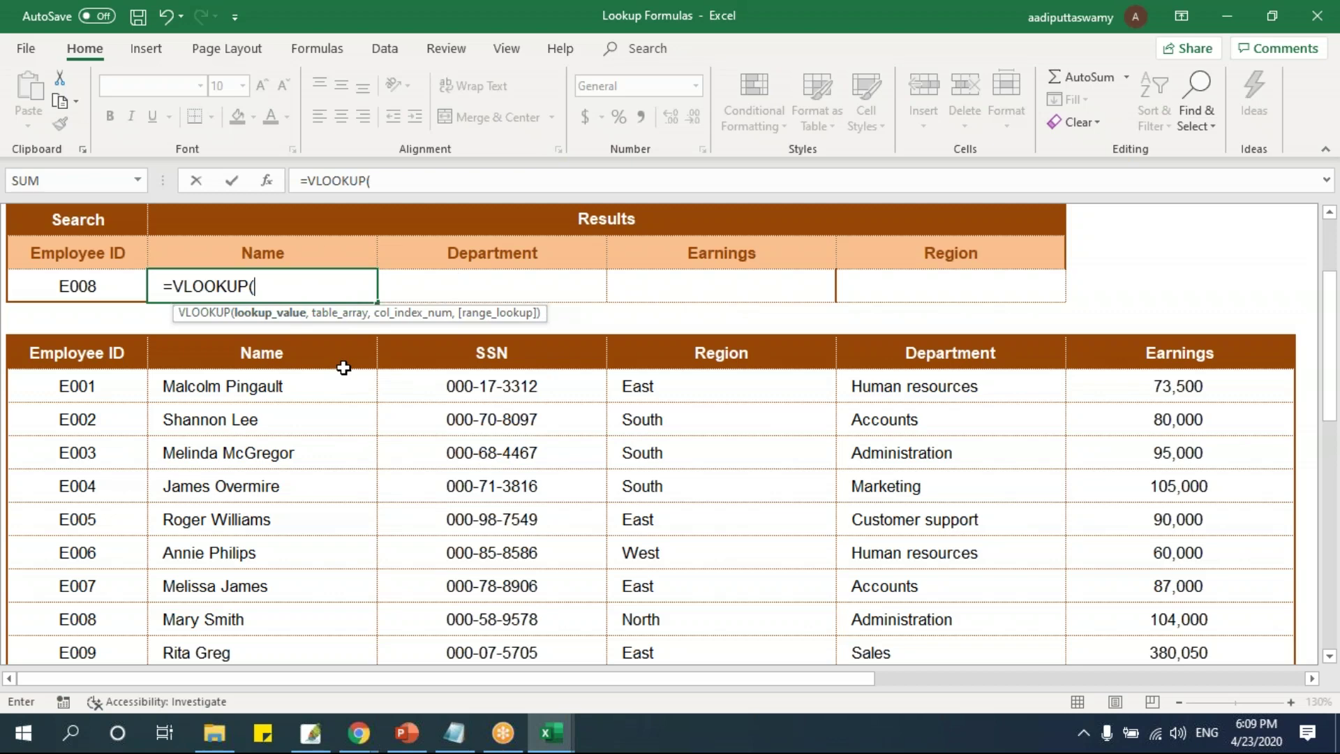
left_click(88, 279)
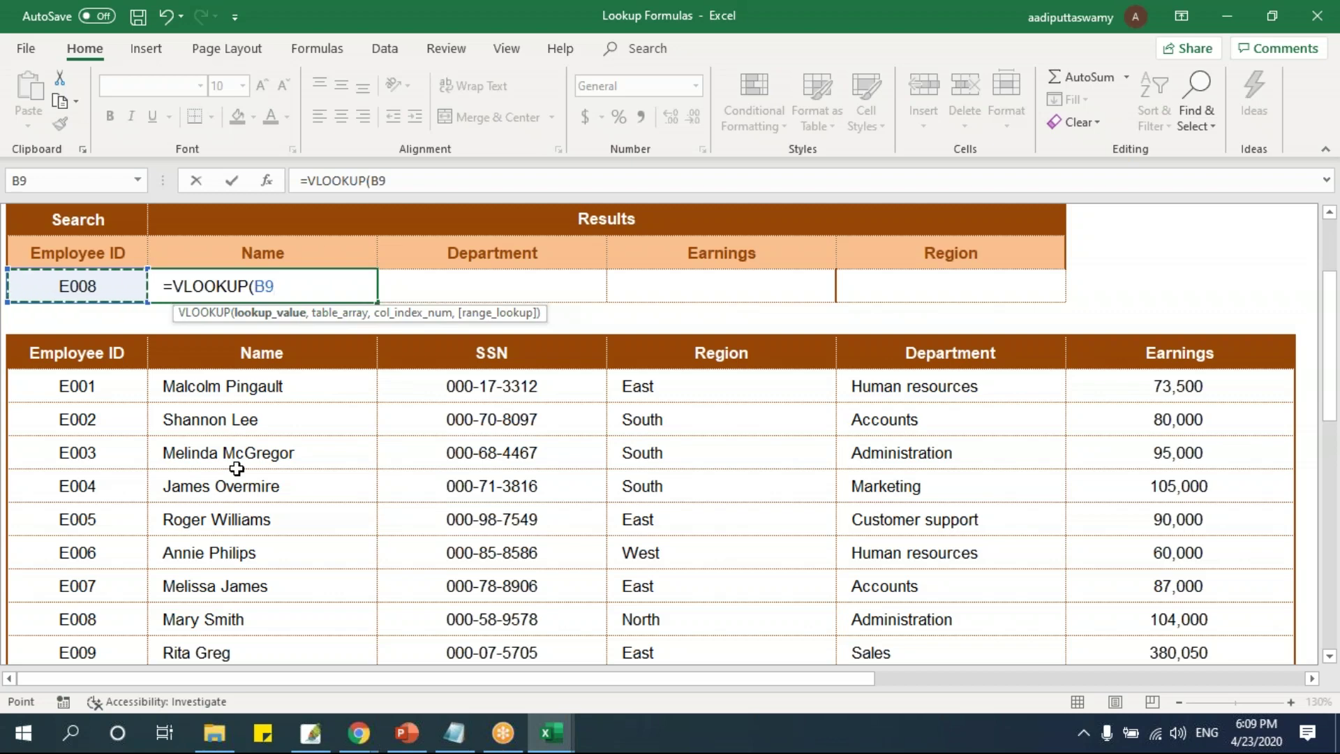
type(",")
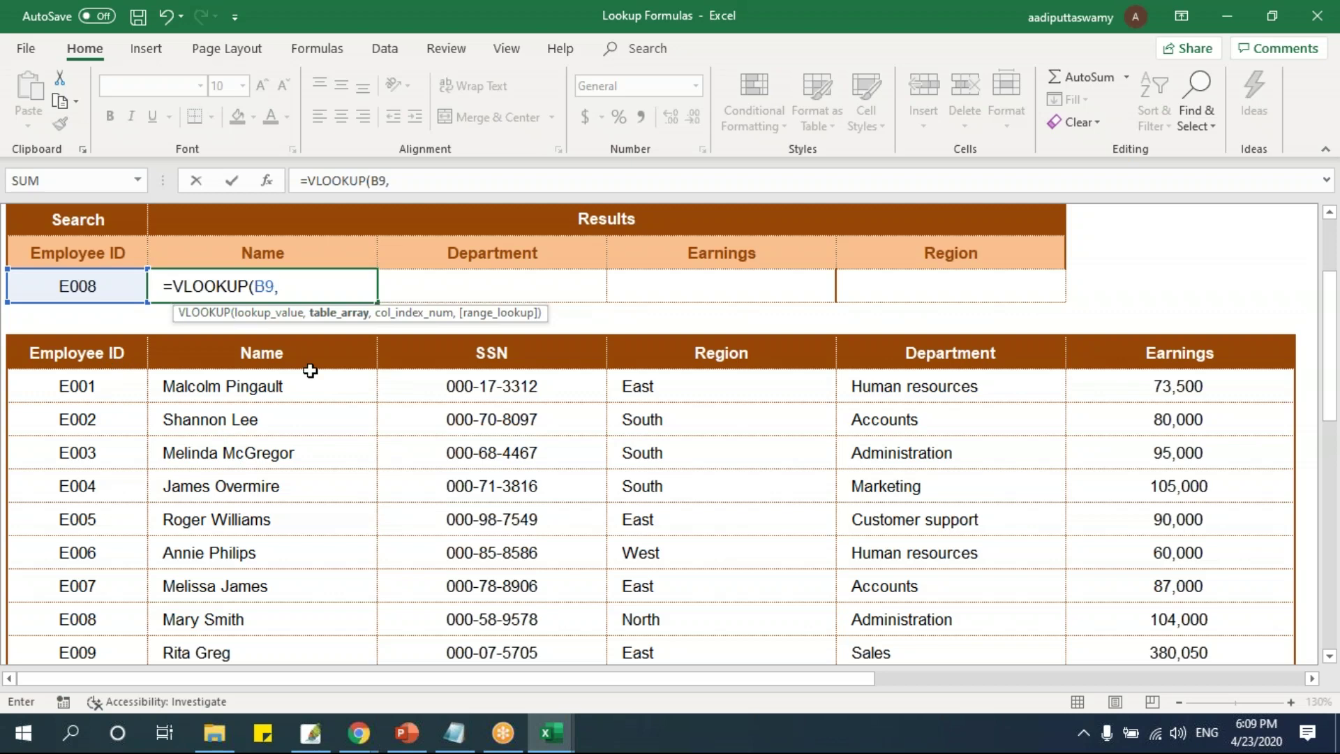
left_click_drag(106, 355, 1236, 527)
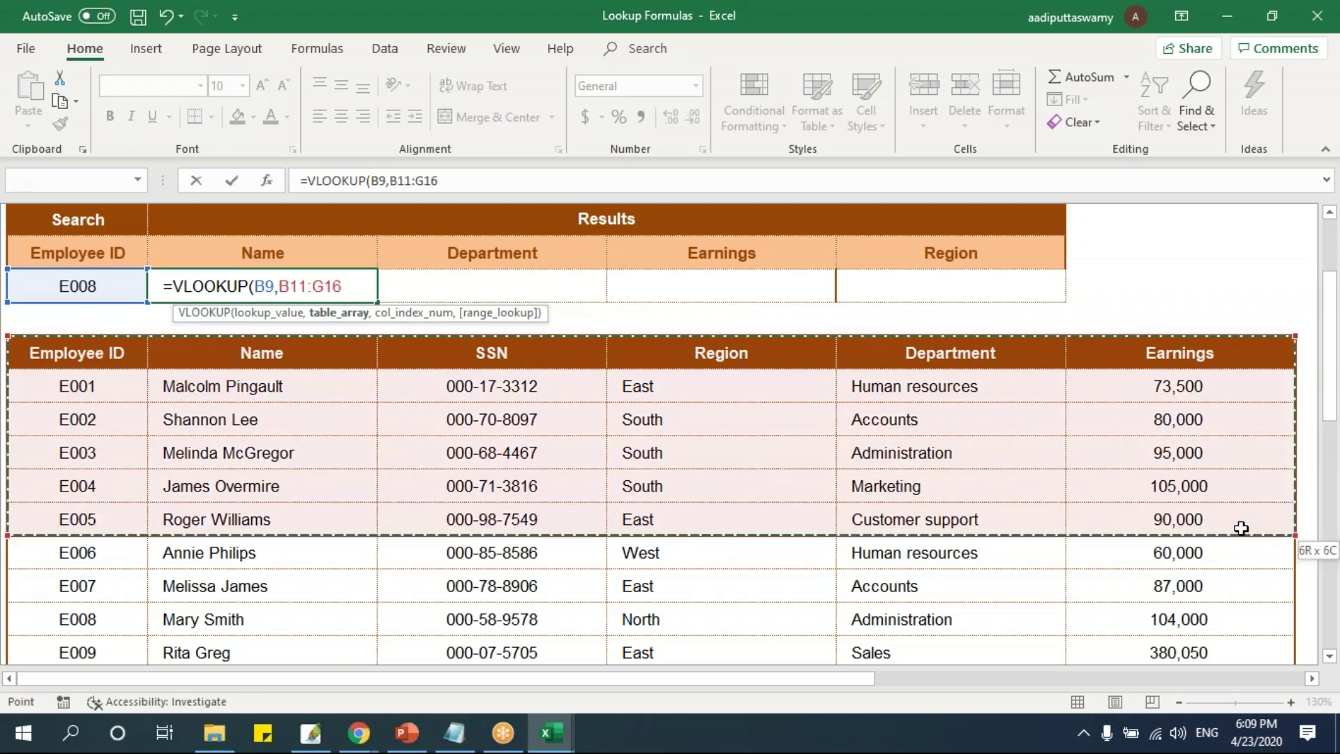
key("ctrl+shift+Down")
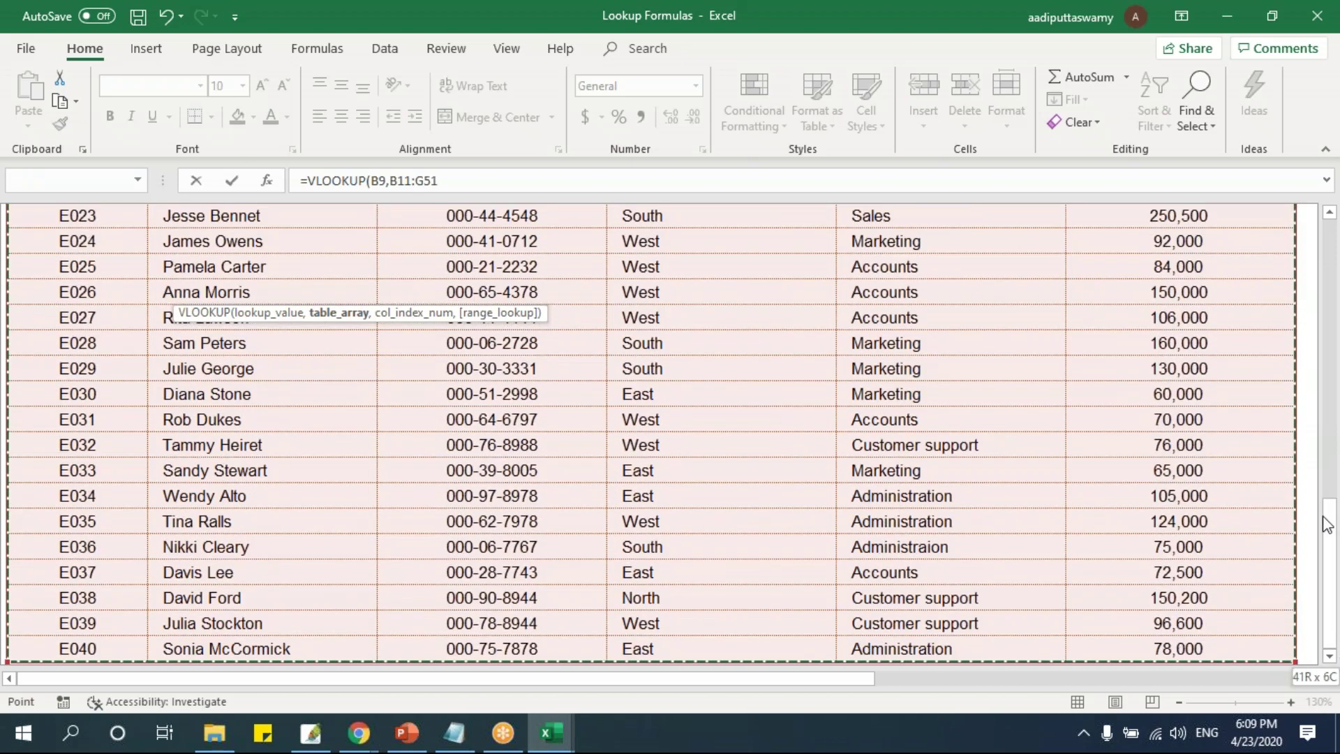
left_click_drag(1327, 314, 1325, 263)
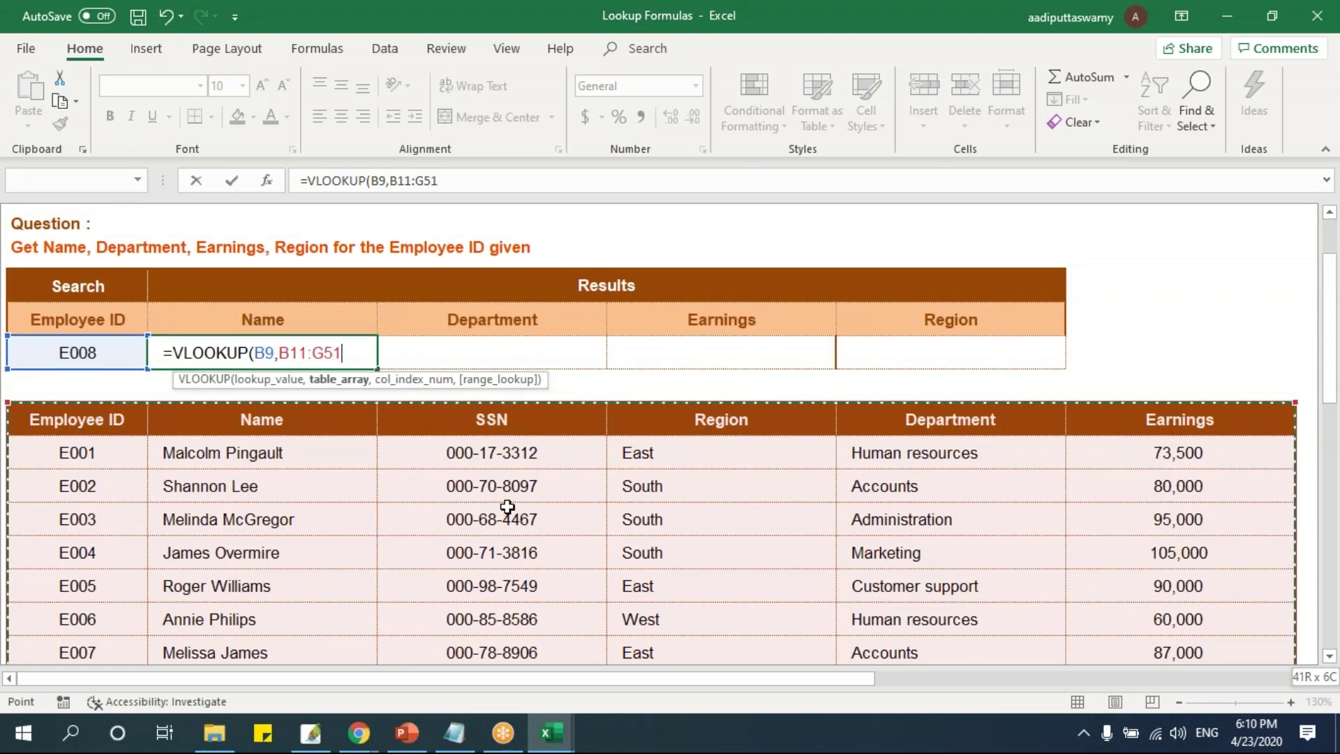
scroll(338, 440, "down", 1)
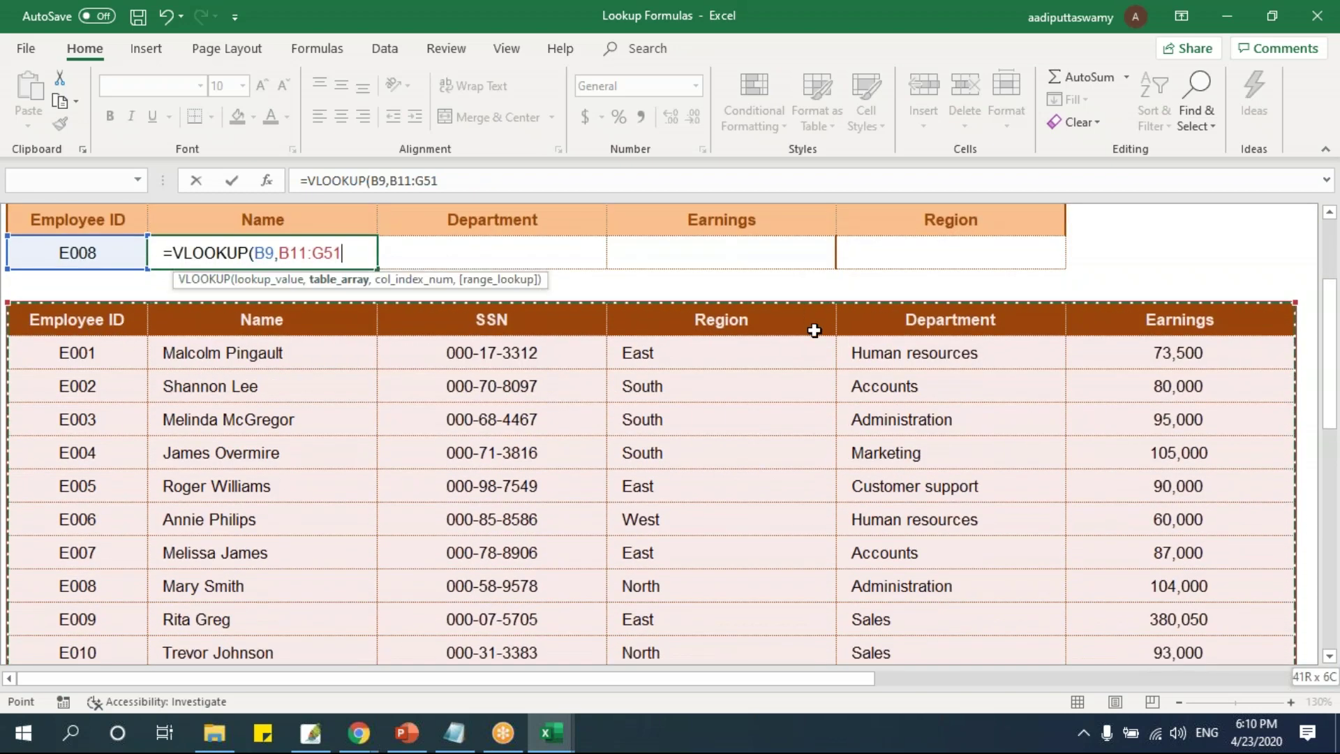
scroll(410, 497, "up", 1)
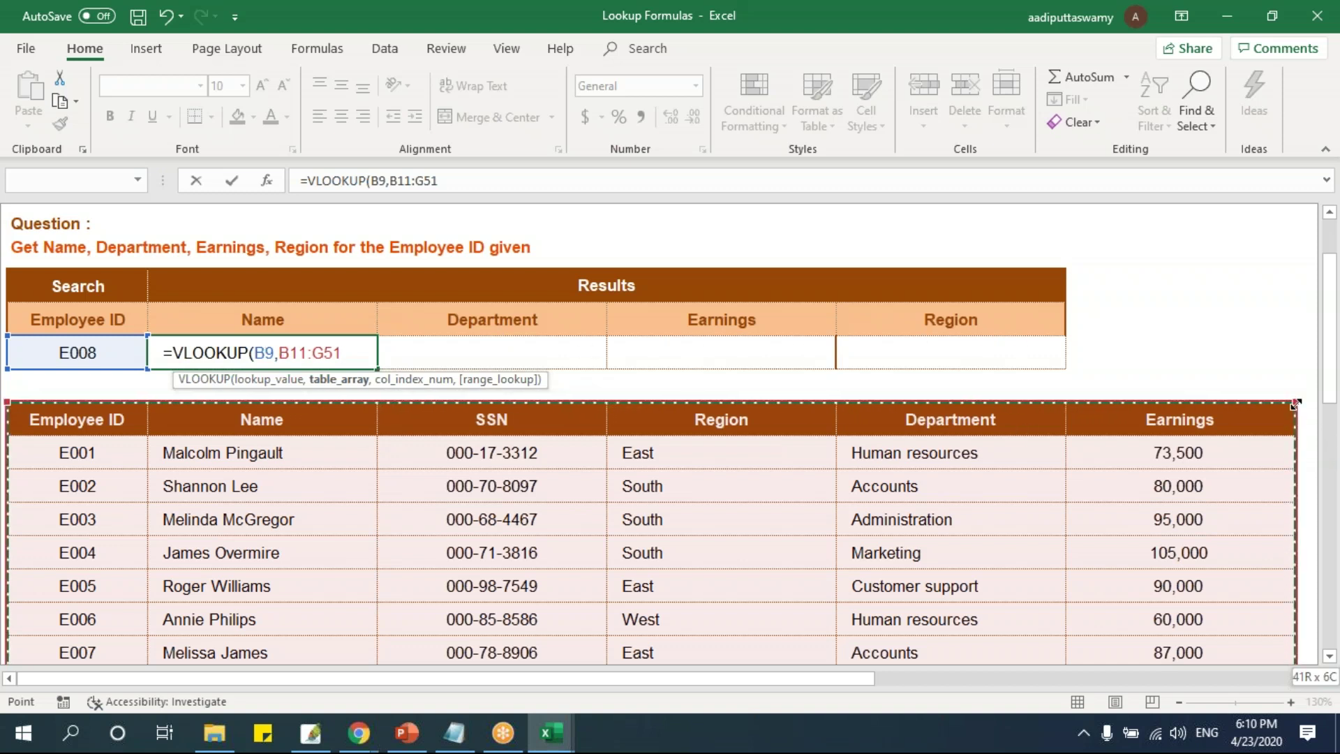
Try narrowing the VLOOKUP's table array to leave out the Earnings column, and restore it to B11:G51.
left_click_drag(1295, 404, 1051, 405)
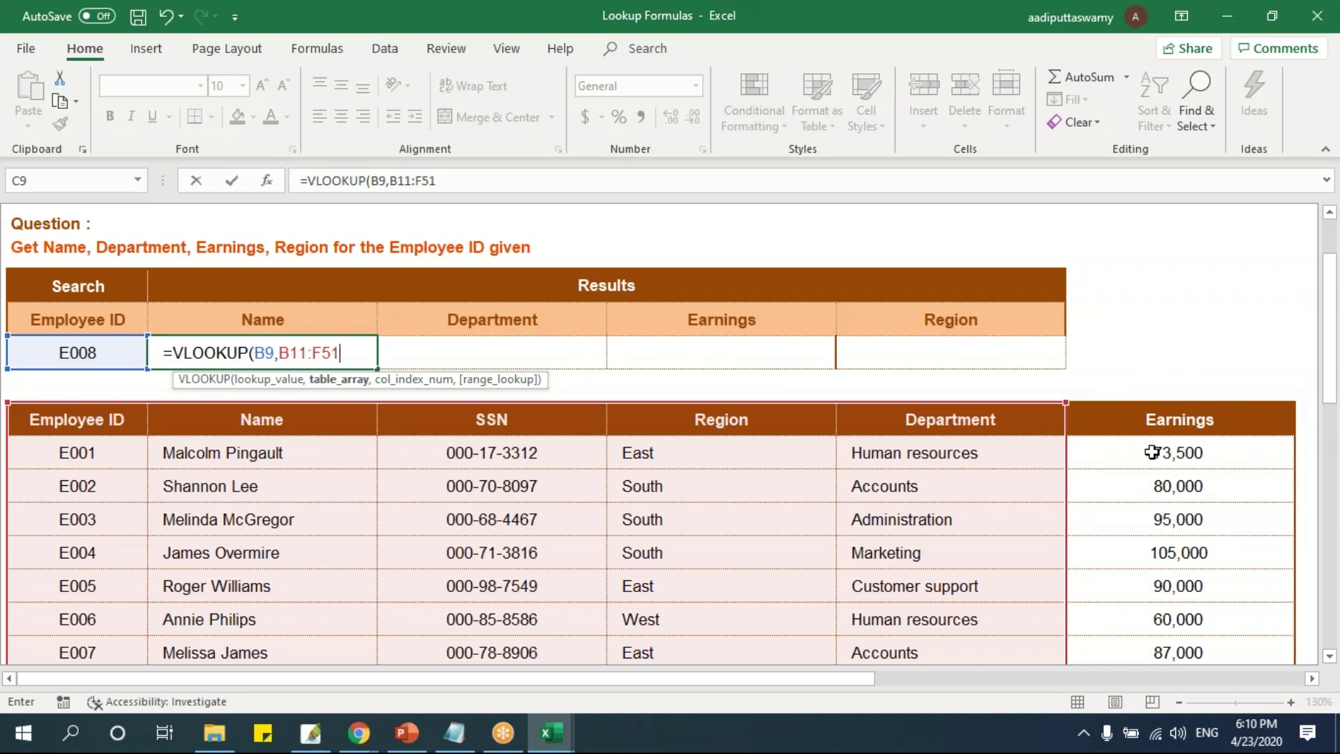
left_click_drag(1062, 402, 1295, 403)
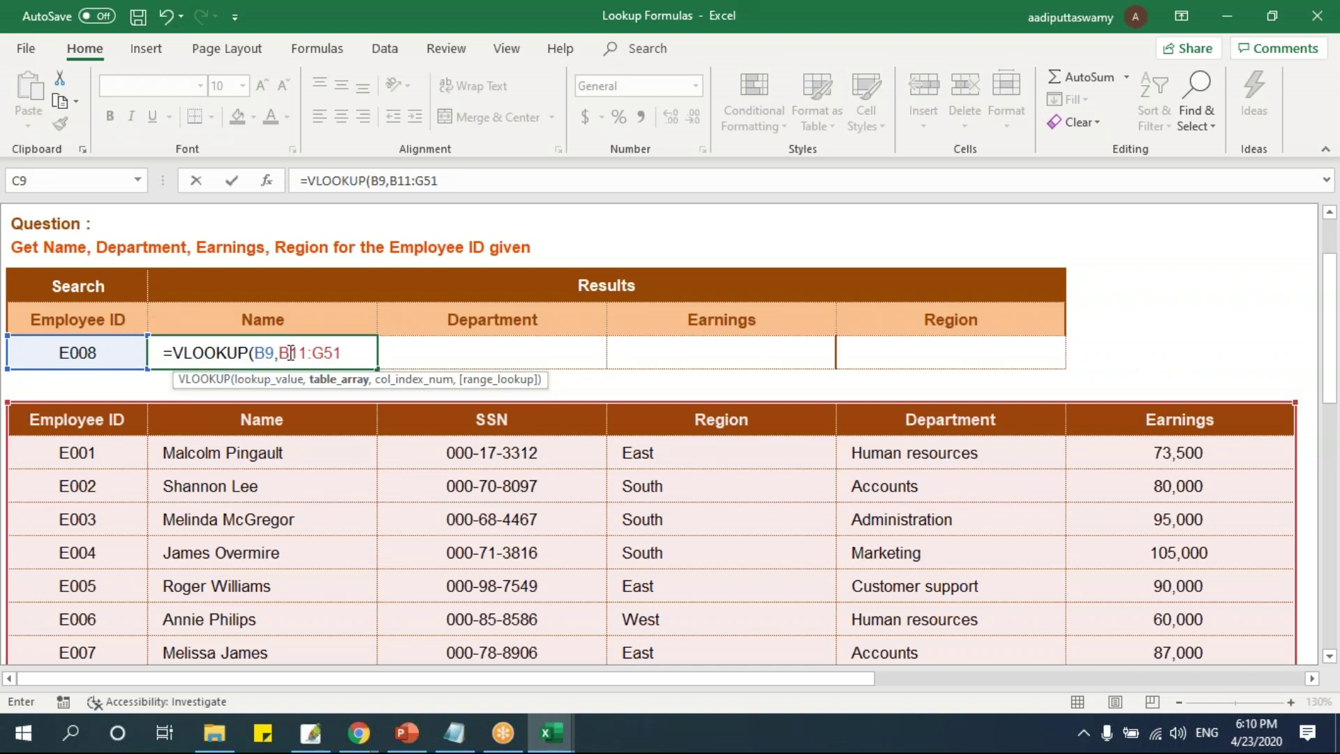
left_click_drag(284, 353, 349, 353)
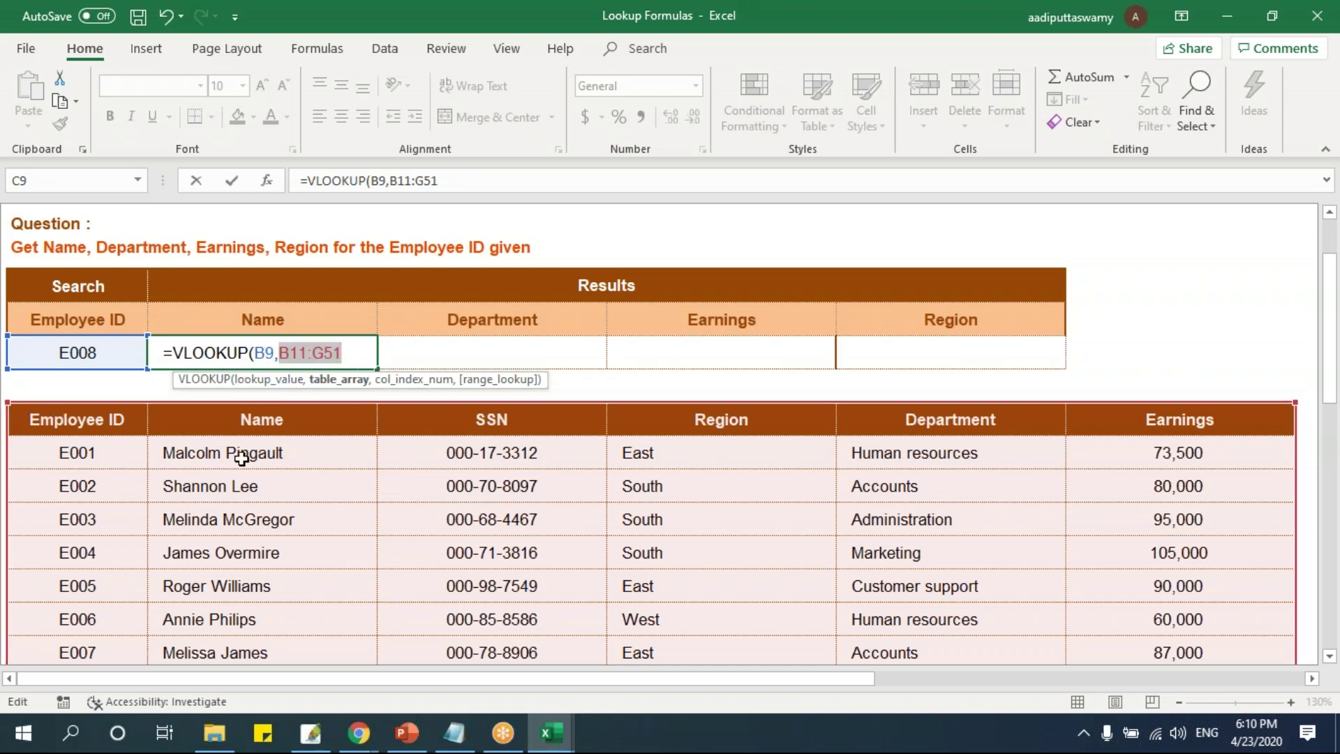
left_click(349, 352)
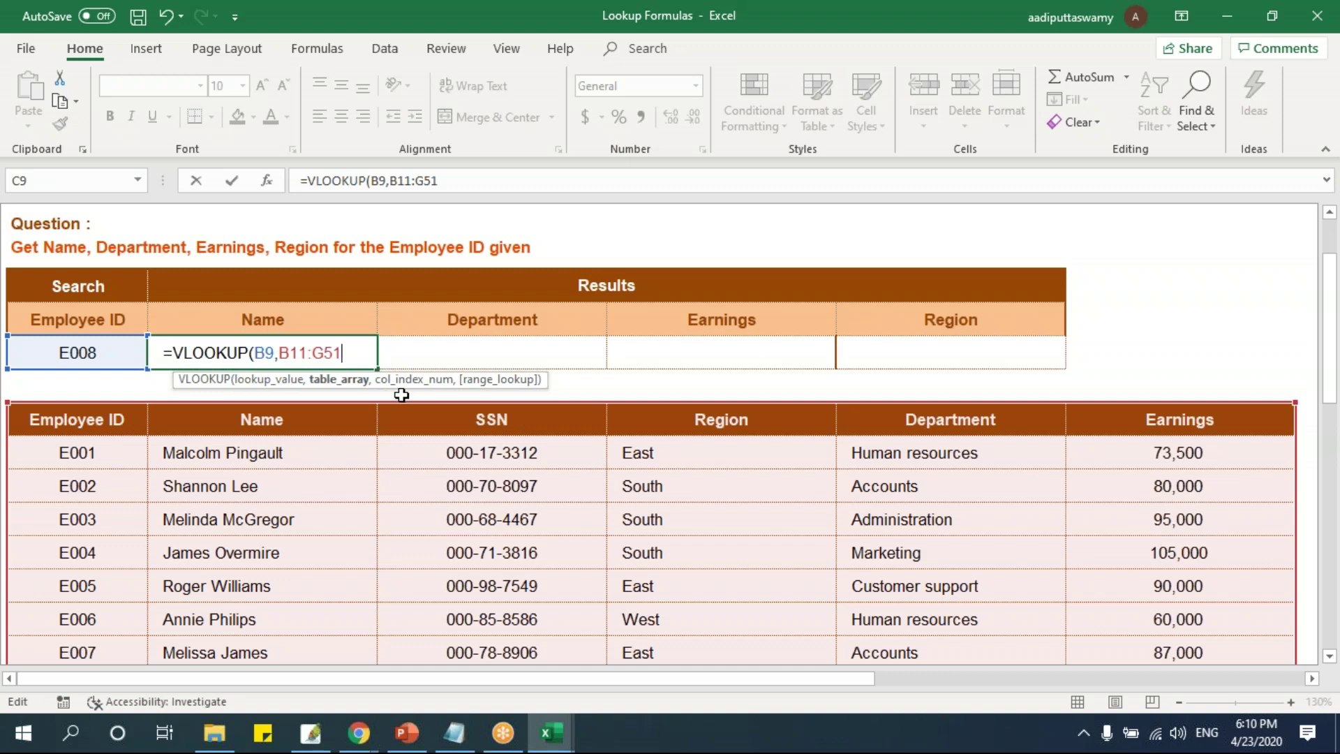
Complete the Name VLOOKUP with column index 2 and 0 for an exact match.
type(",")
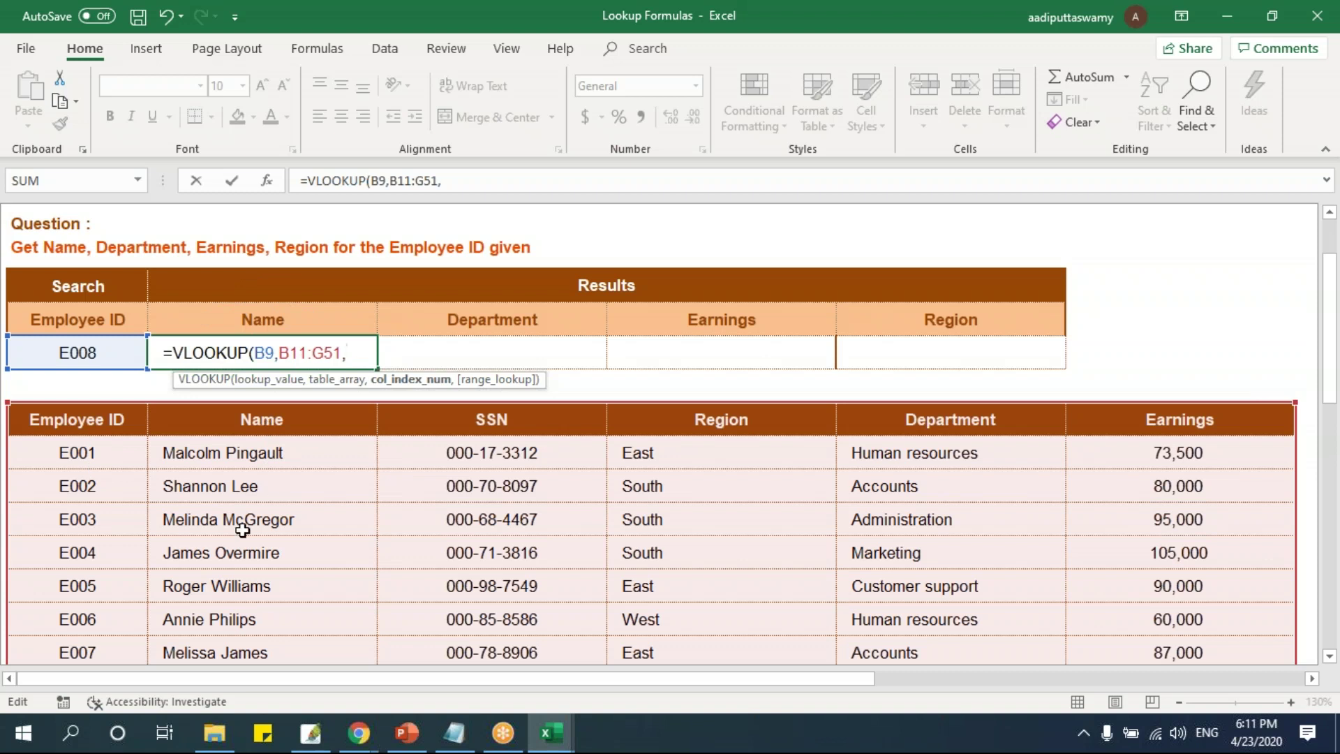
type("2,")
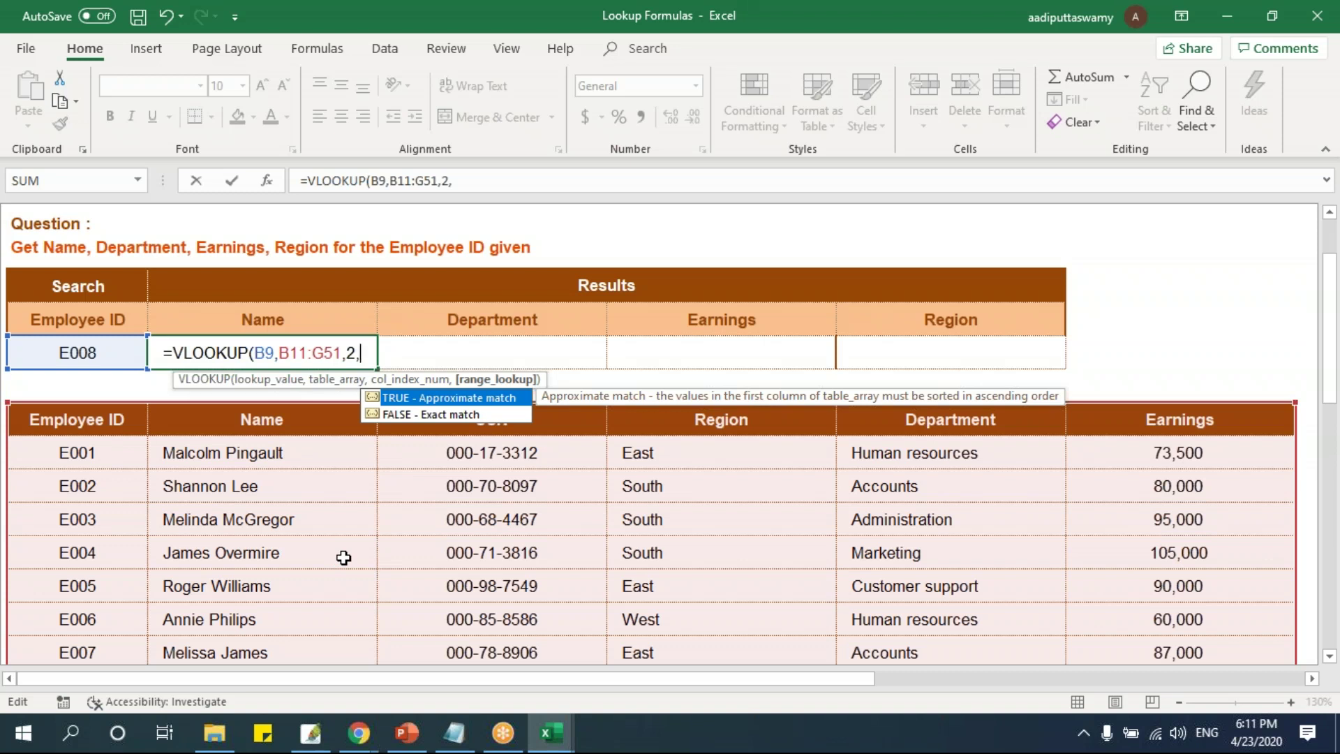
key("Down")
key("Tab")
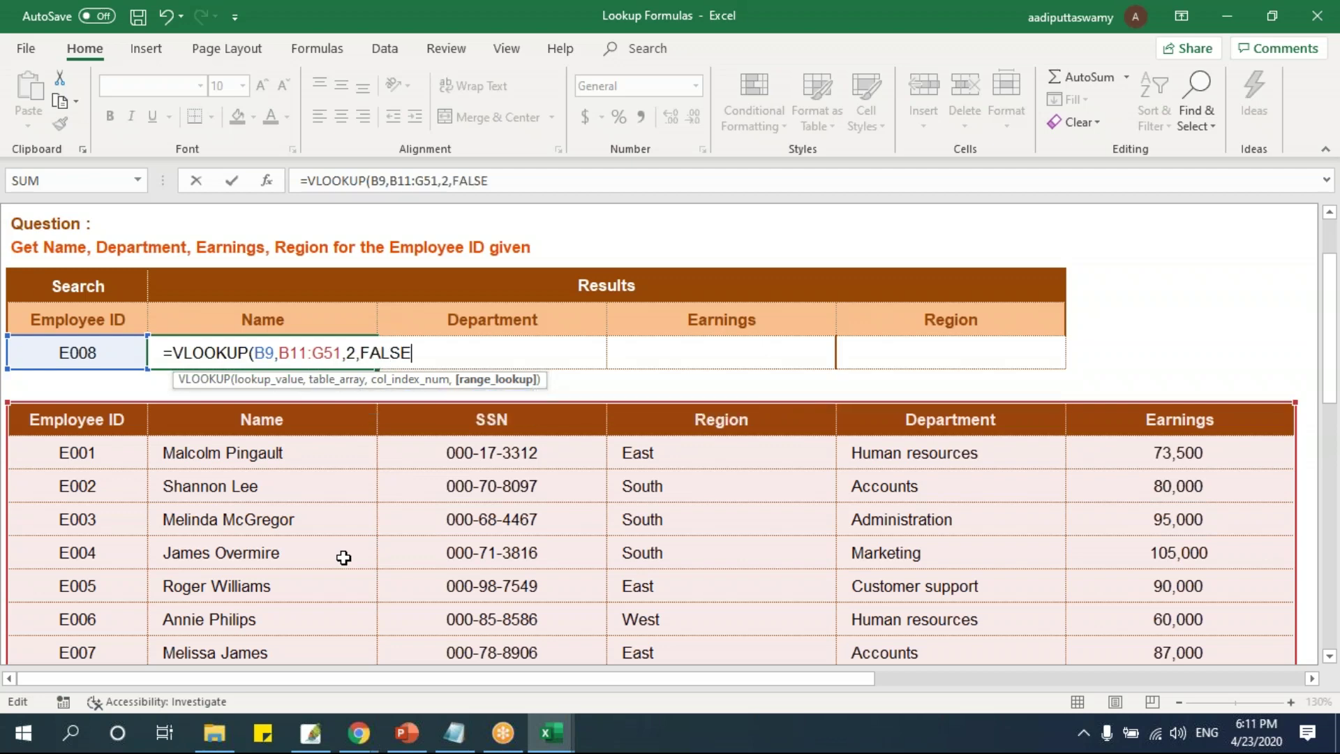
key("BackSpace")
key("BackSpace")
key("BackSpace")
key("BackSpace")
key("BackSpace")
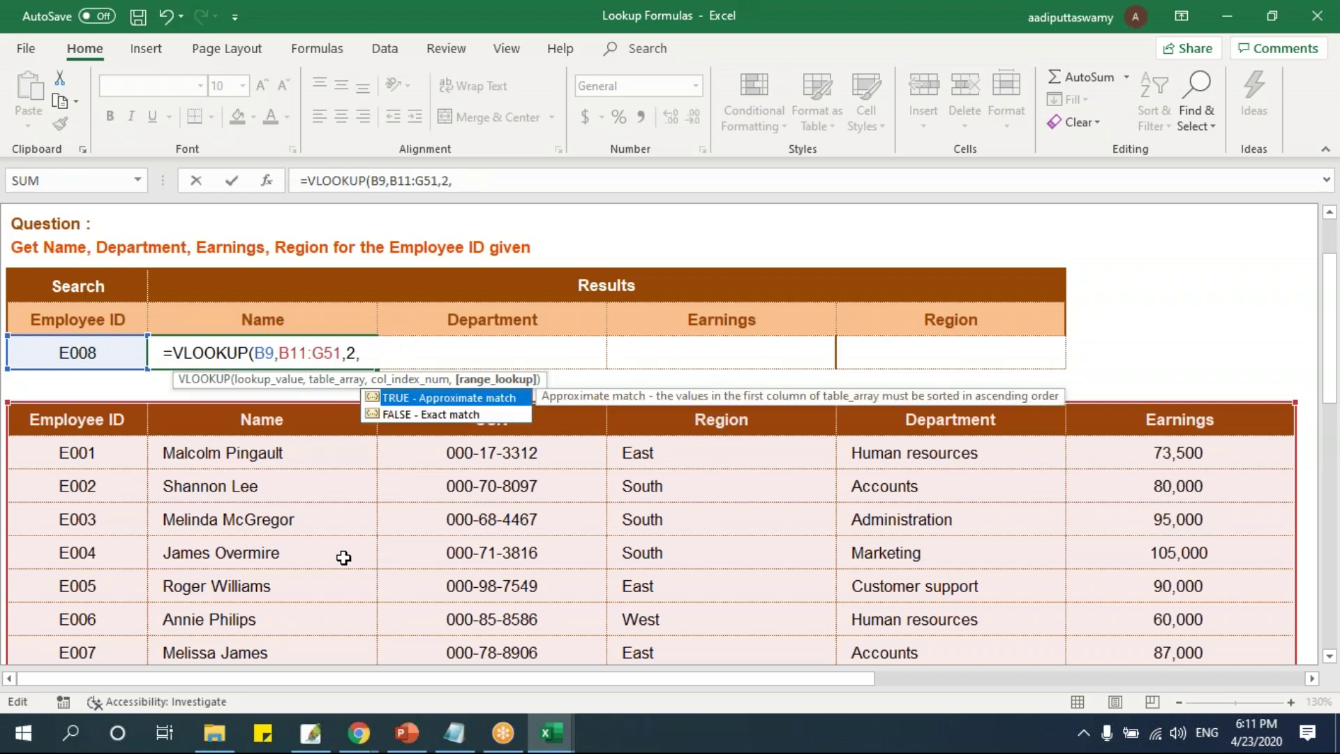
type("0")
type(")")
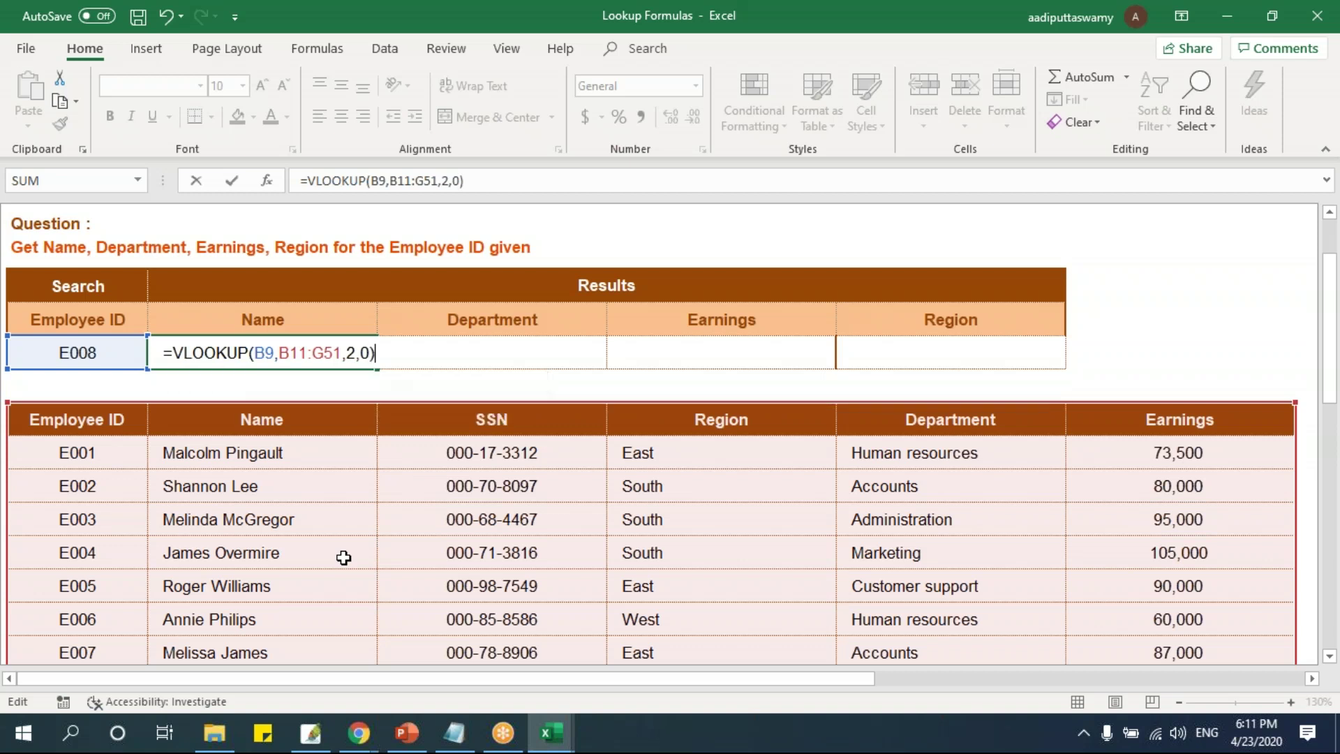
key("Return")
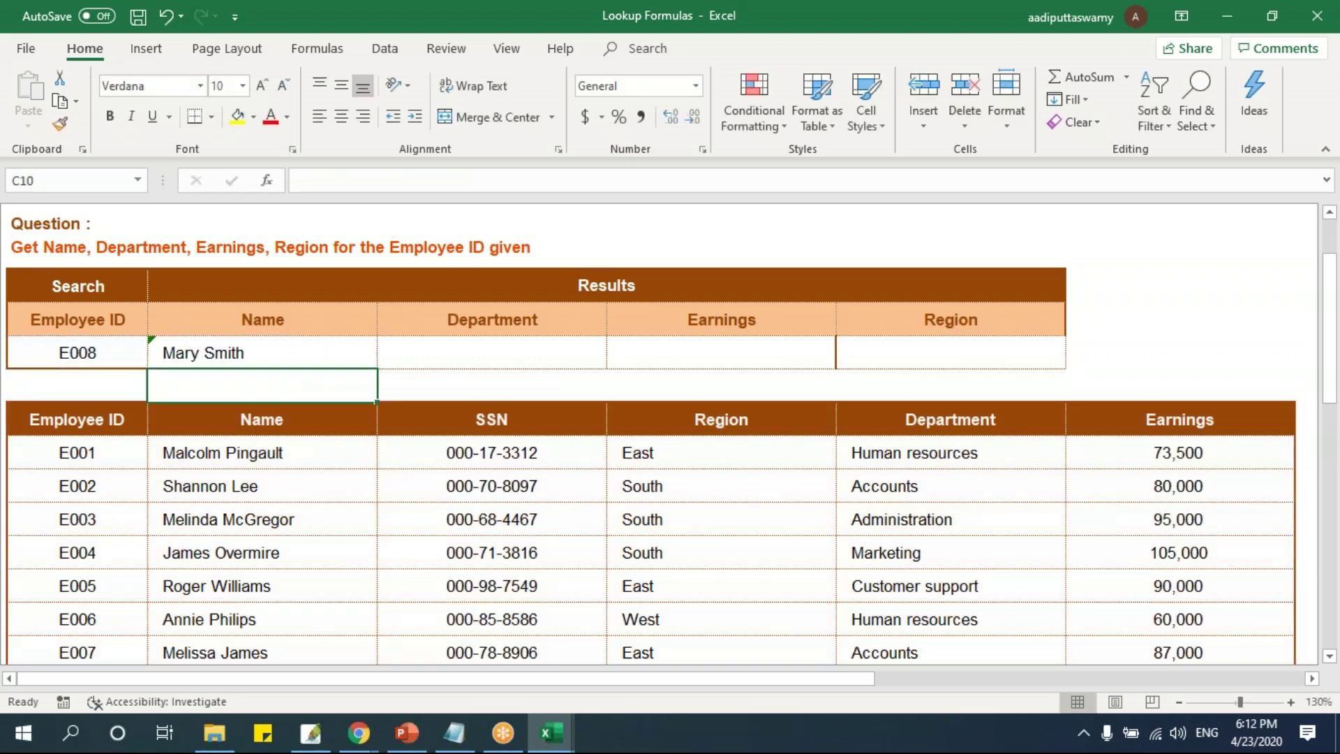
Compare the Employee ID and name in the table's E008 row with the Name result.
scroll(126, 632, "down", 1)
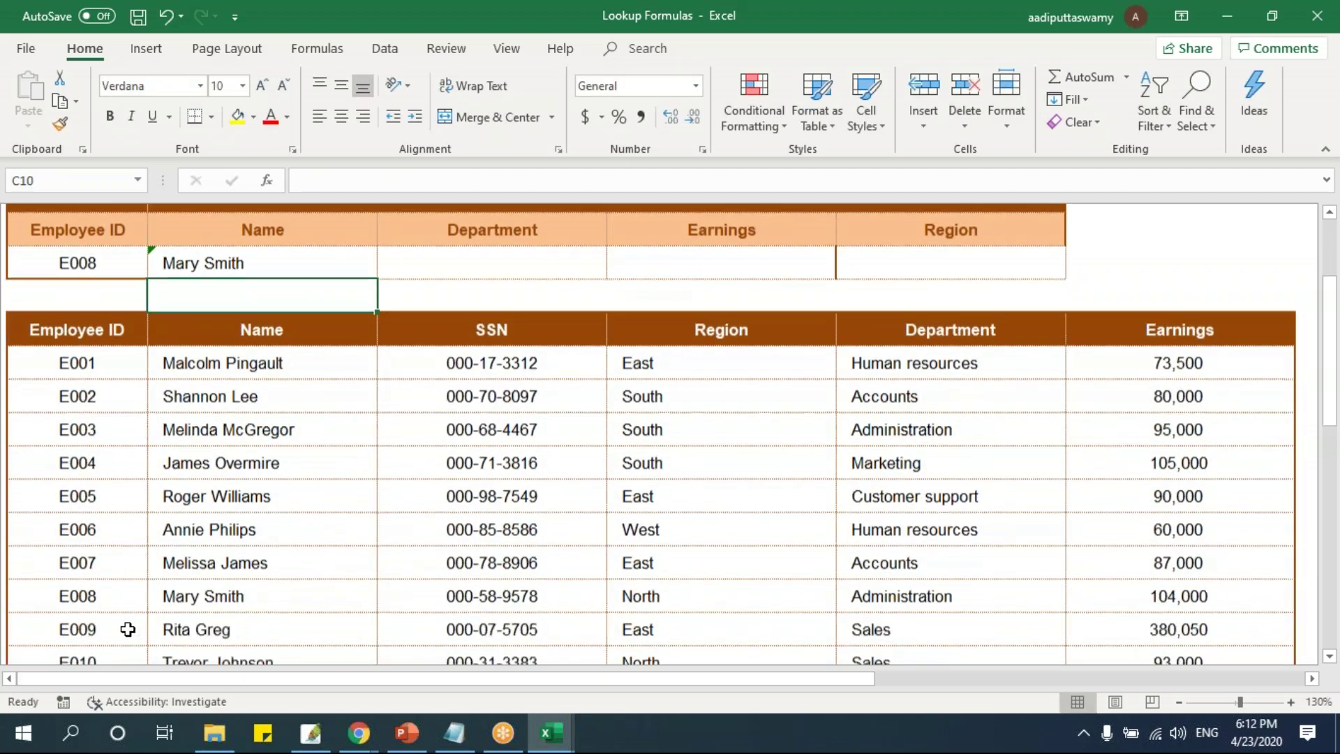
left_click(111, 589)
left_click(170, 592, "shift")
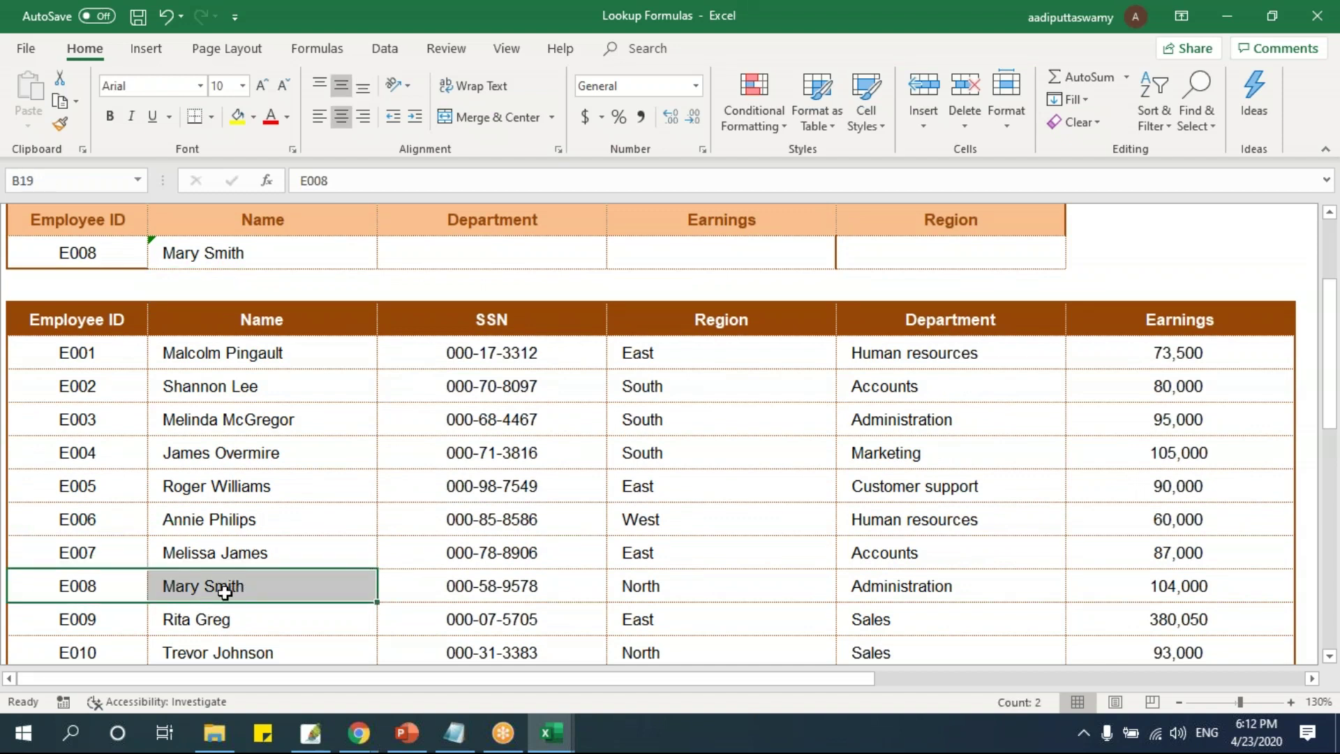
Change the search Employee ID to E002 and check the Name result against the table's E002 row.
double_click(116, 255)
key("BackSpace")
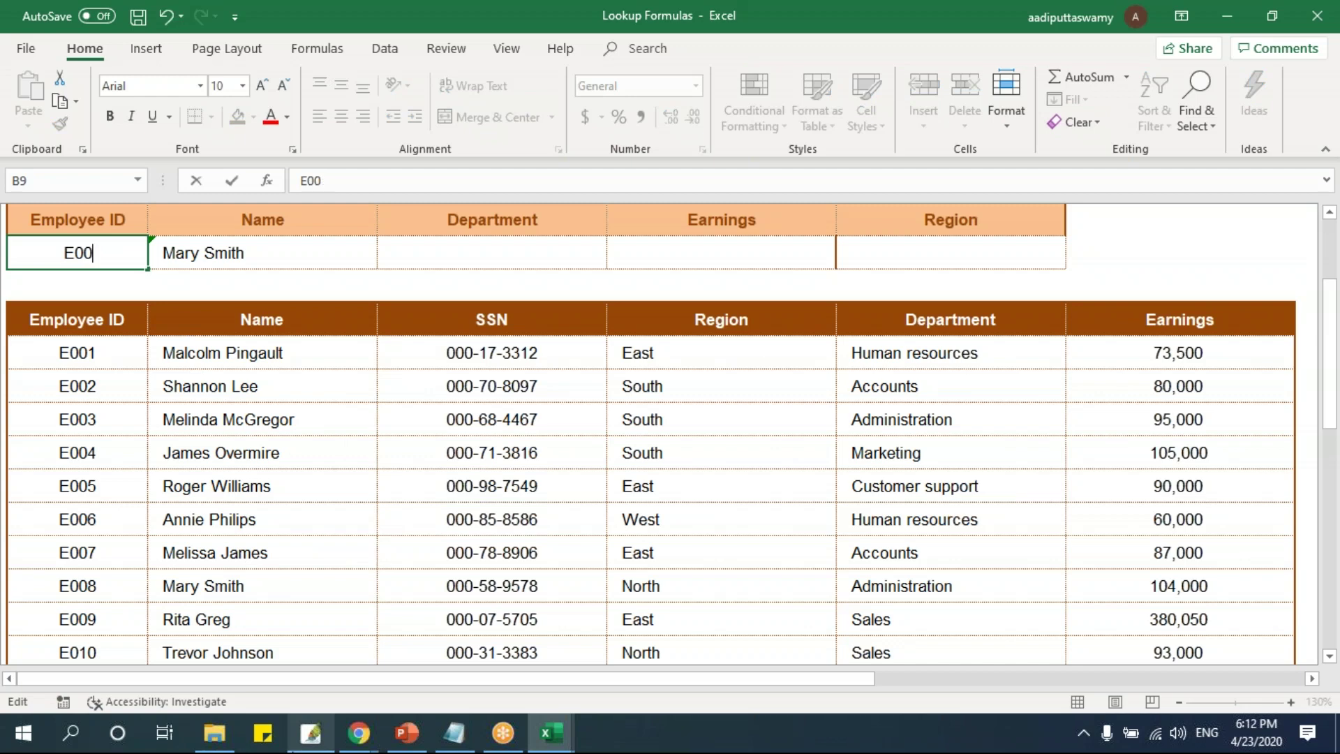
type("2")
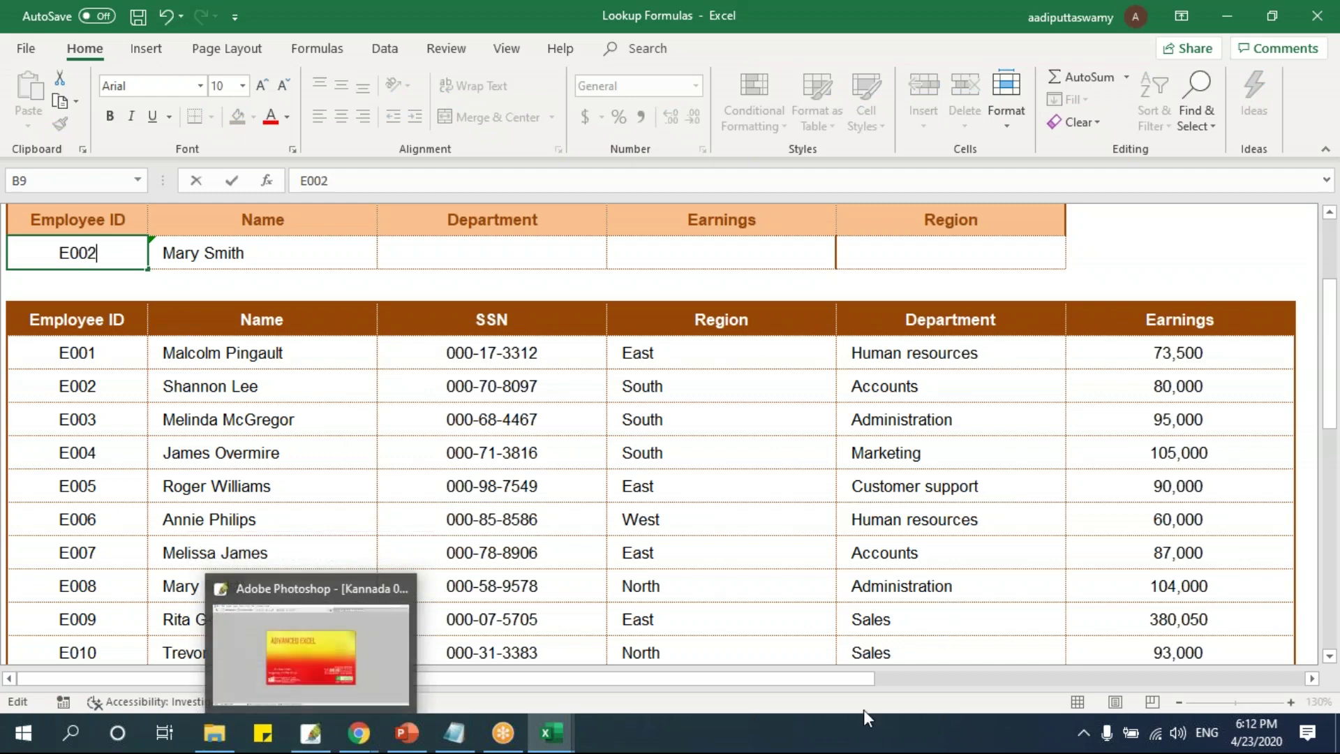
key("Return")
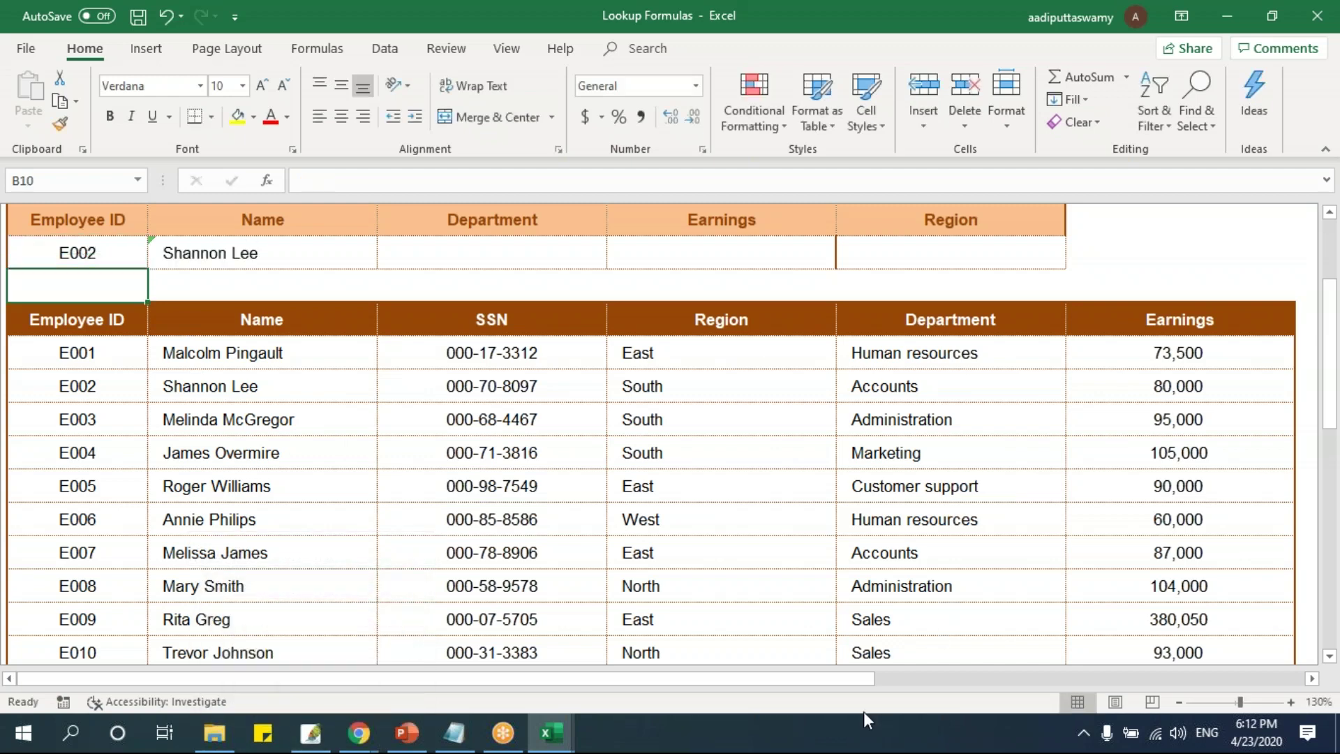
left_click_drag(128, 387, 214, 384)
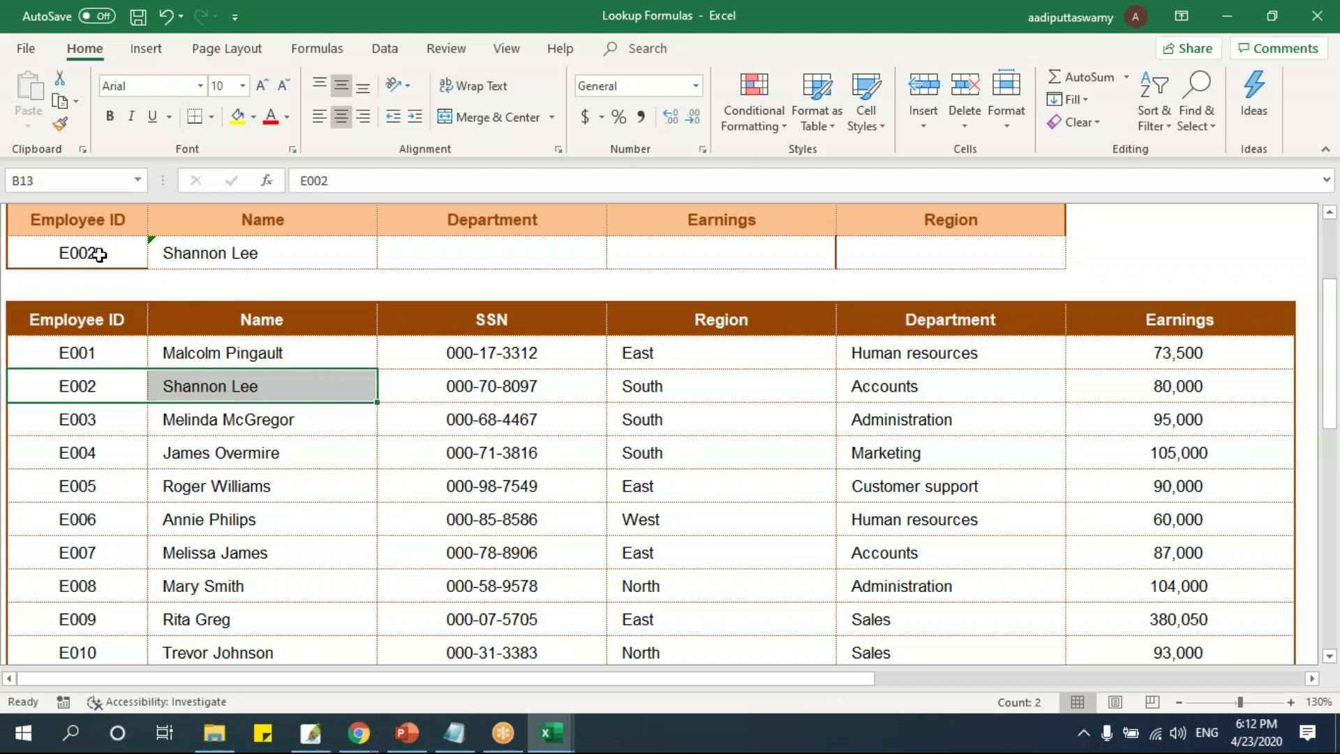
Try shifting the Name VLOOKUP's table array to C11:G51 so that it excludes the Employee ID column.
left_click(248, 264)
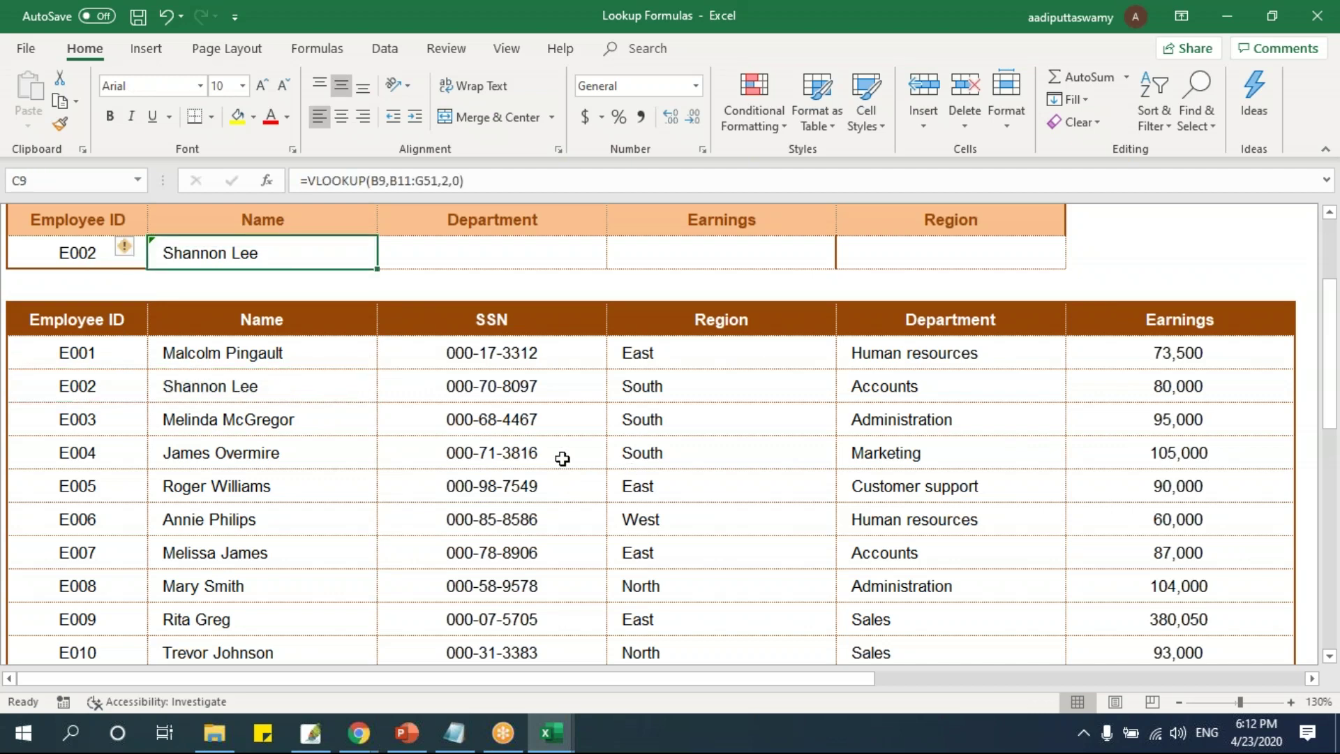
double_click(292, 259)
left_click_drag(173, 255, 274, 254)
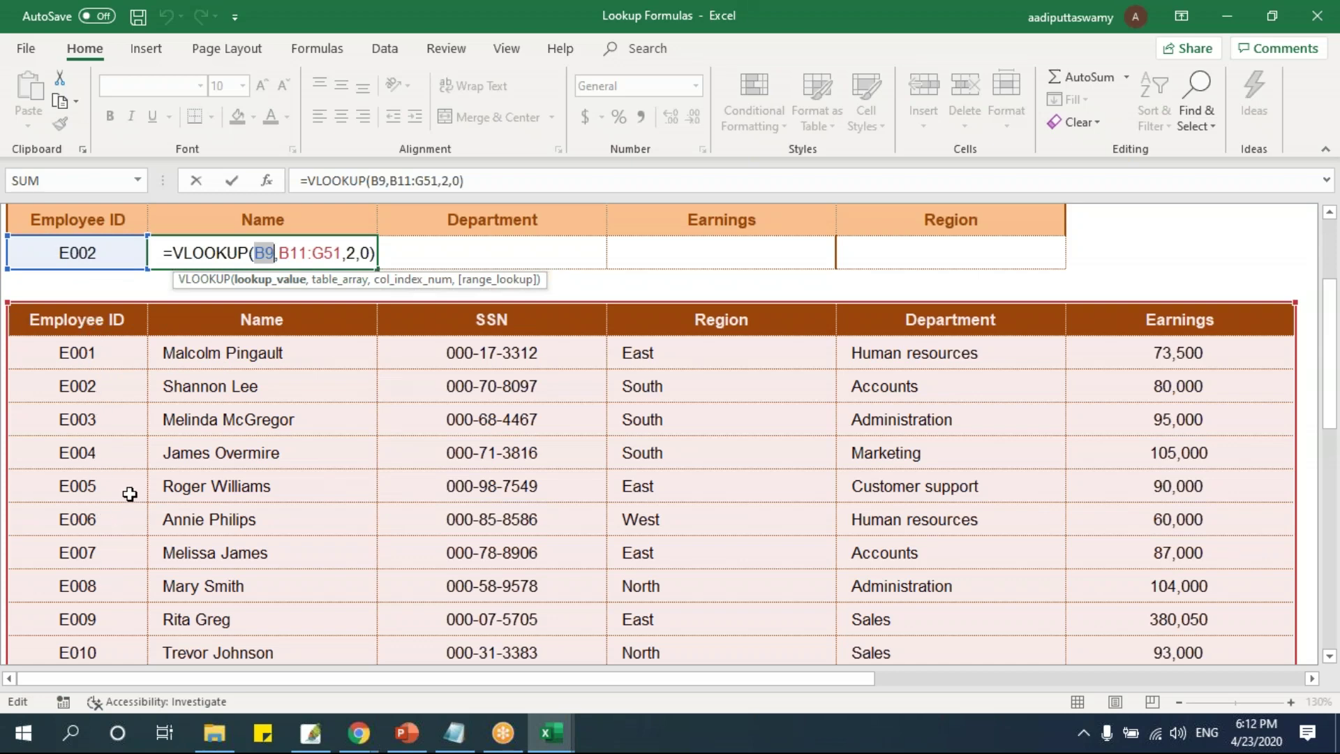
left_click_drag(9, 303, 114, 311)
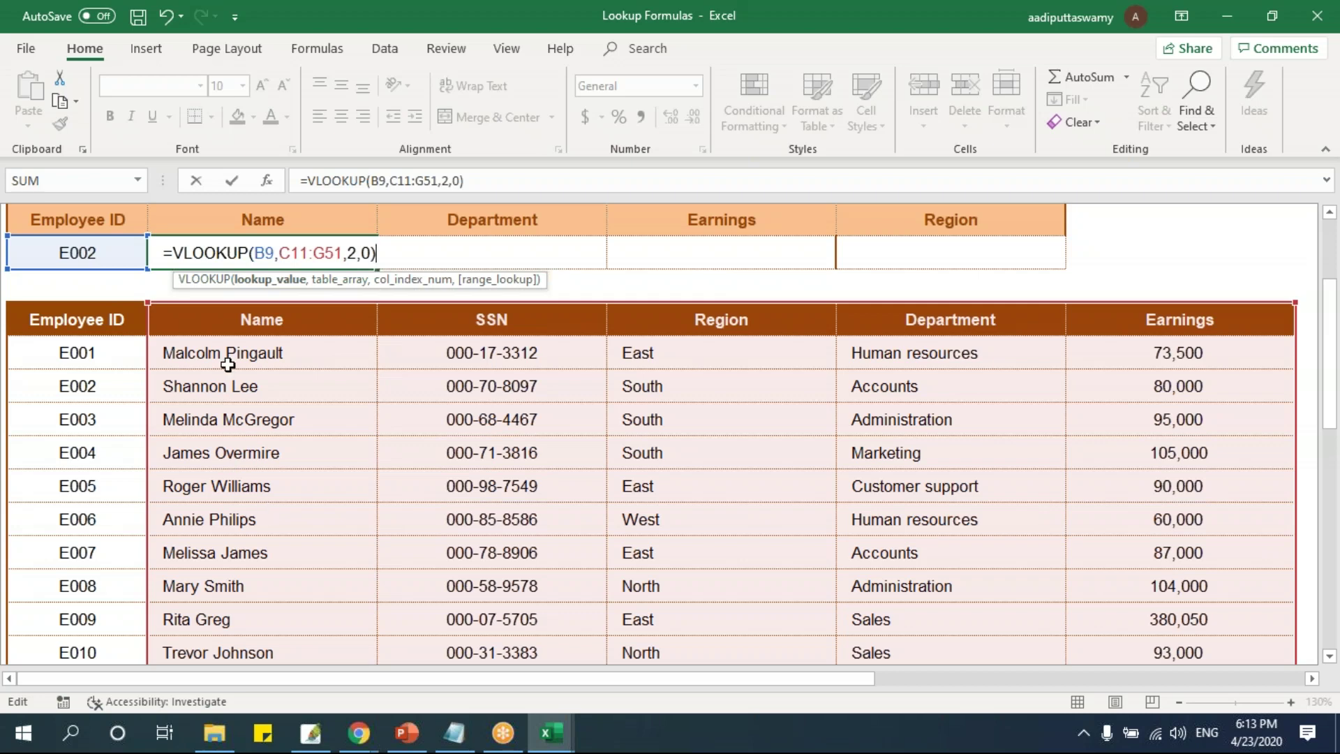
key("Return")
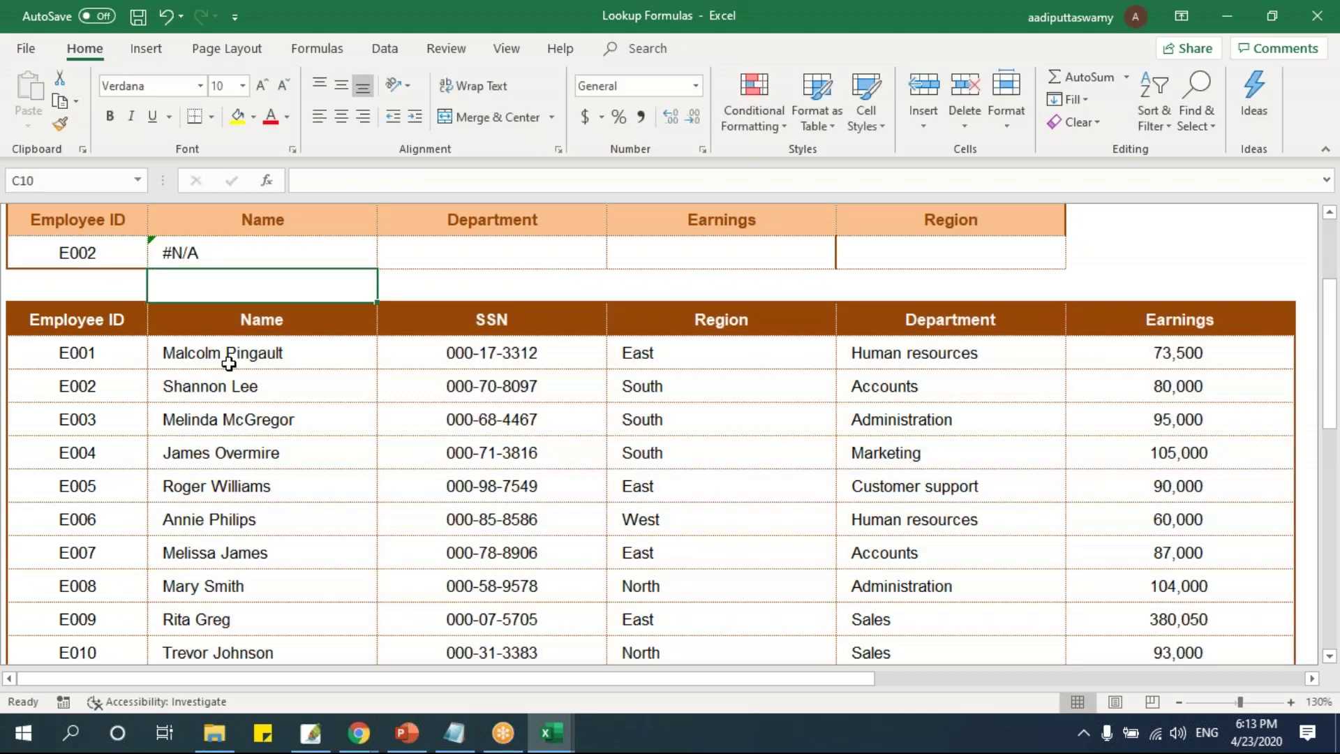
left_click(205, 255)
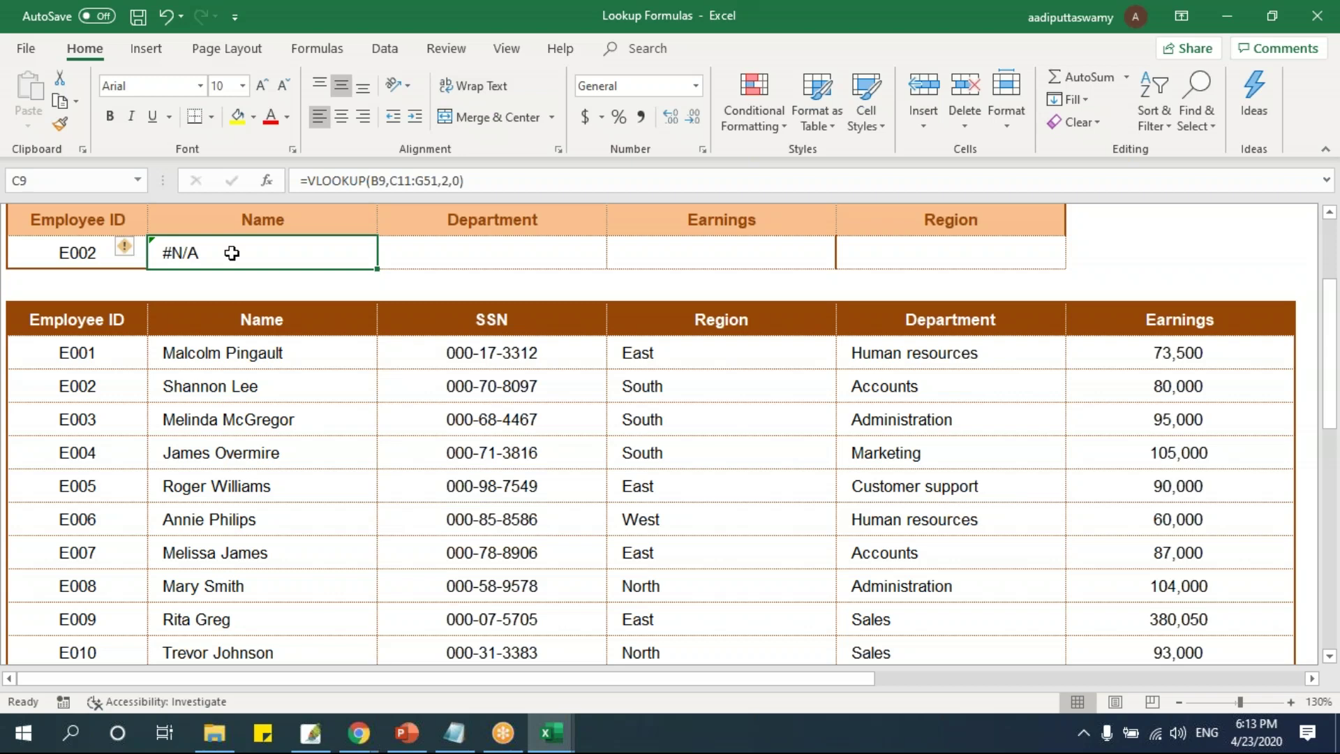
left_click(84, 253)
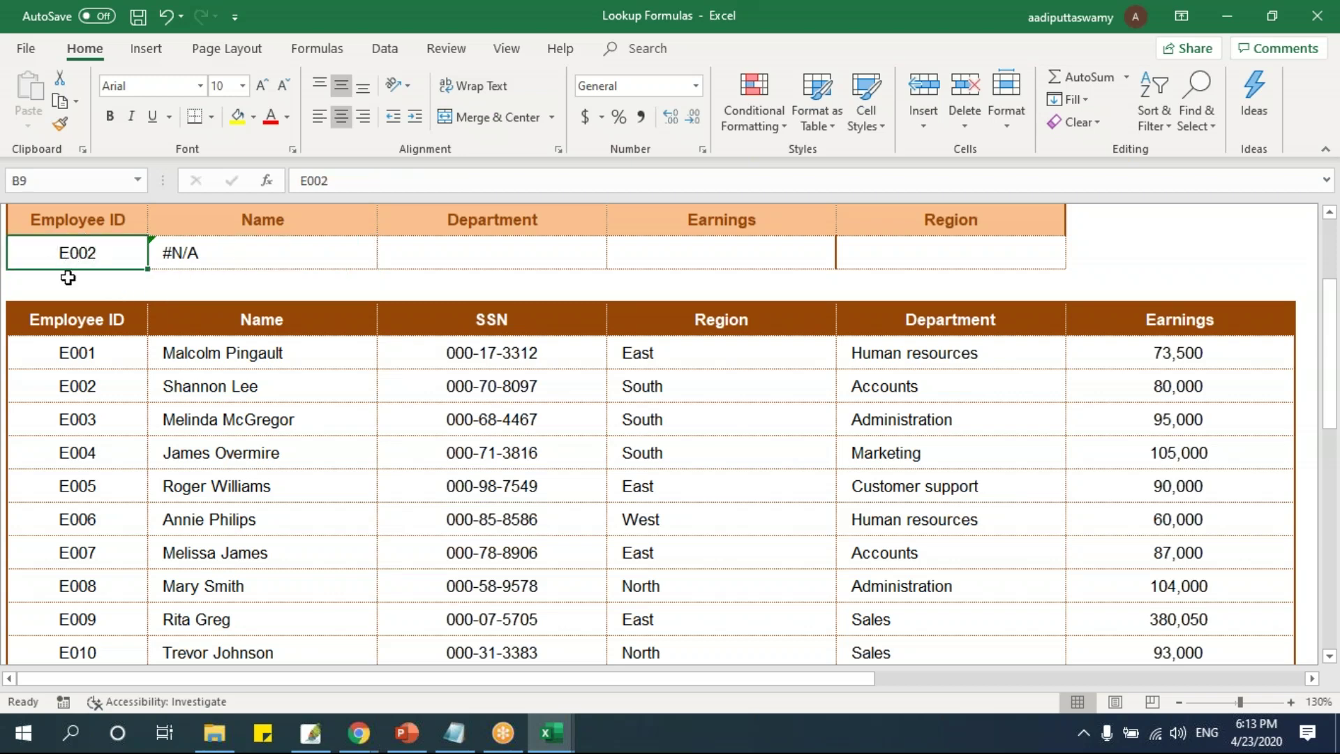
Restore the Name VLOOKUP's table array to B11:G51 and check the E002 entry in the employee table.
double_click(226, 254)
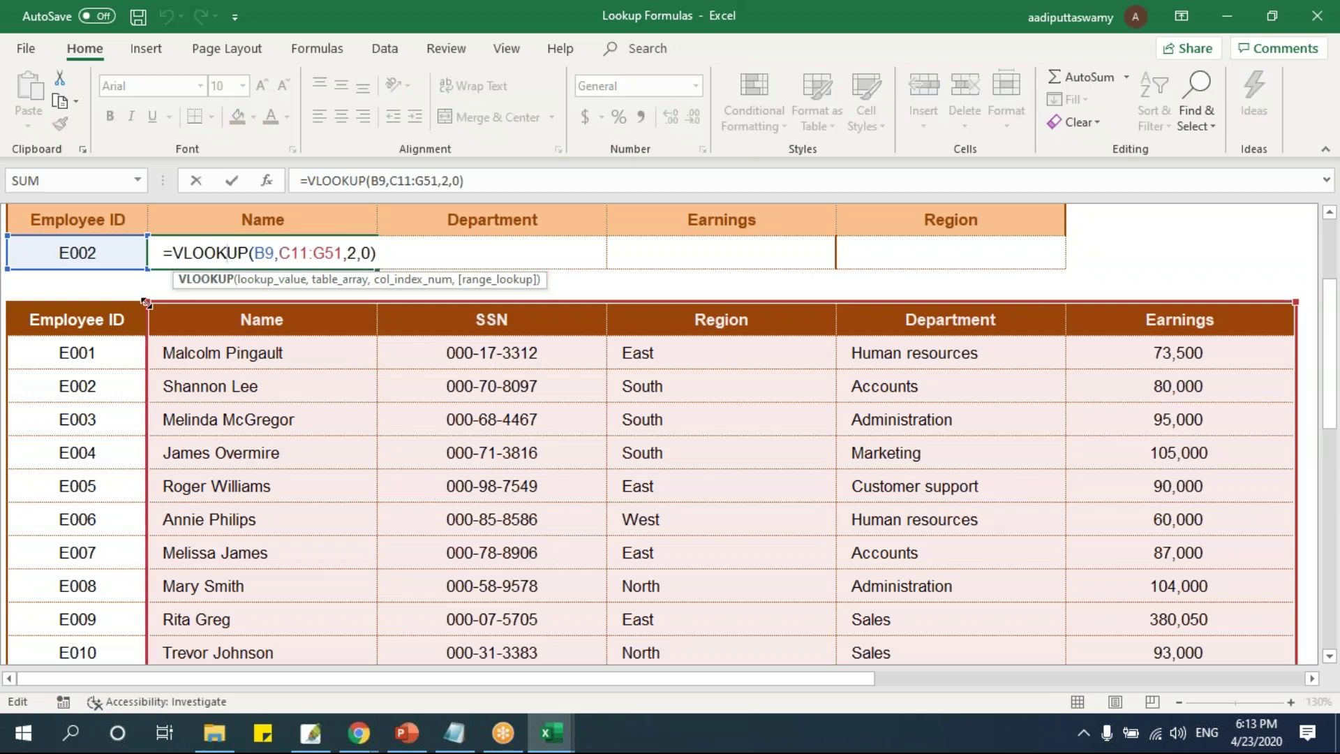
left_click_drag(139, 305, 40, 305)
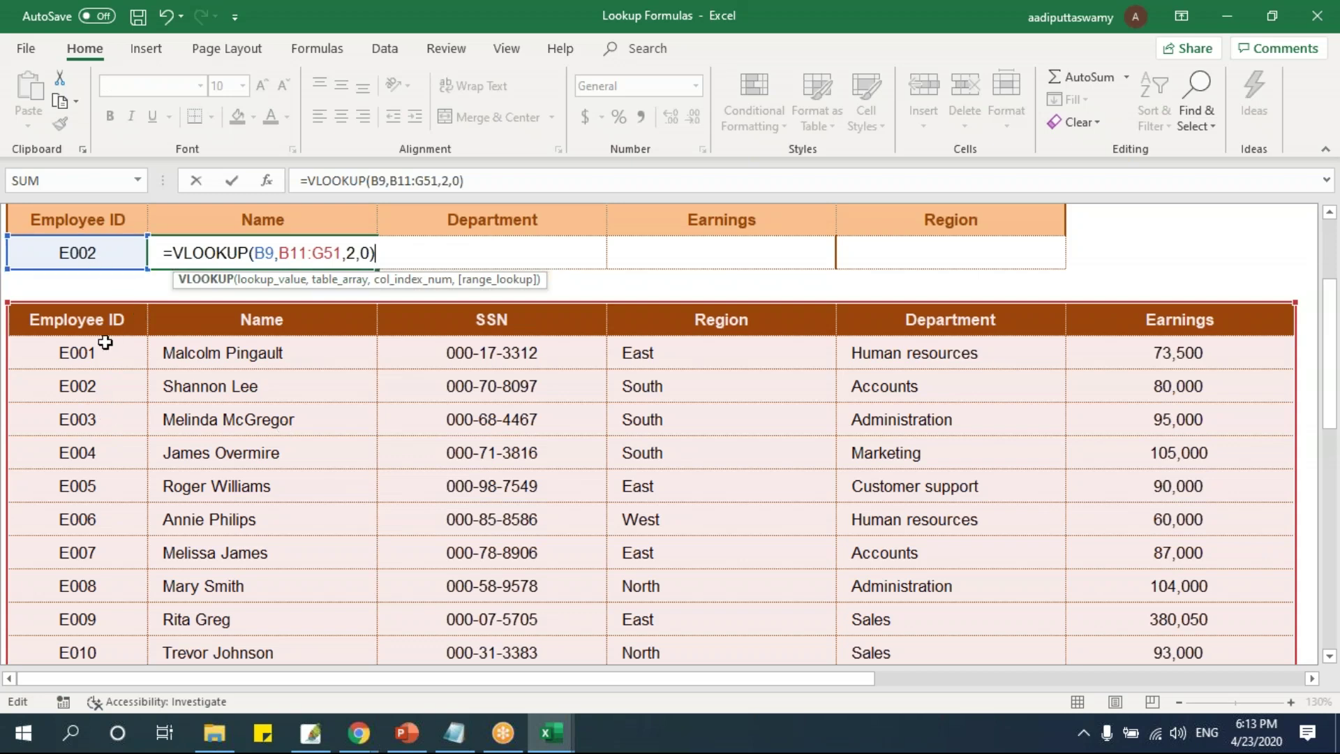
key("Return")
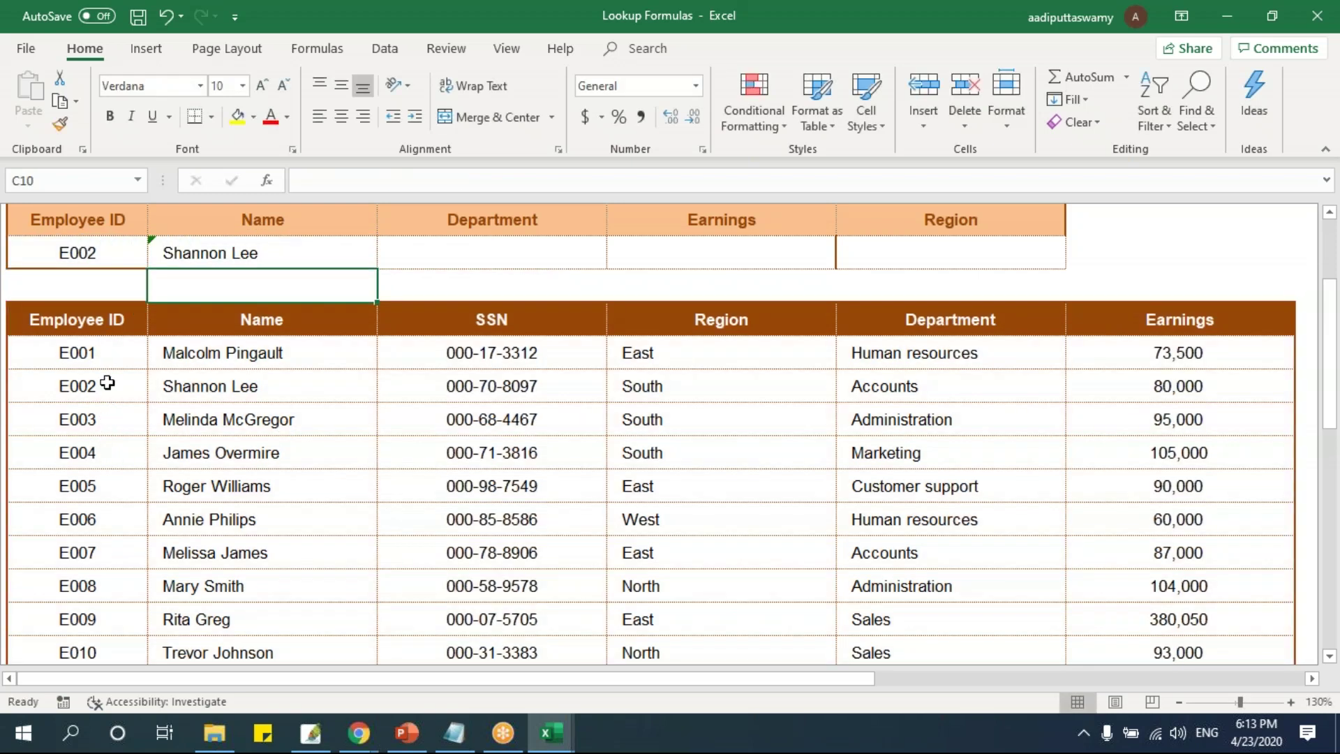
left_click(109, 382)
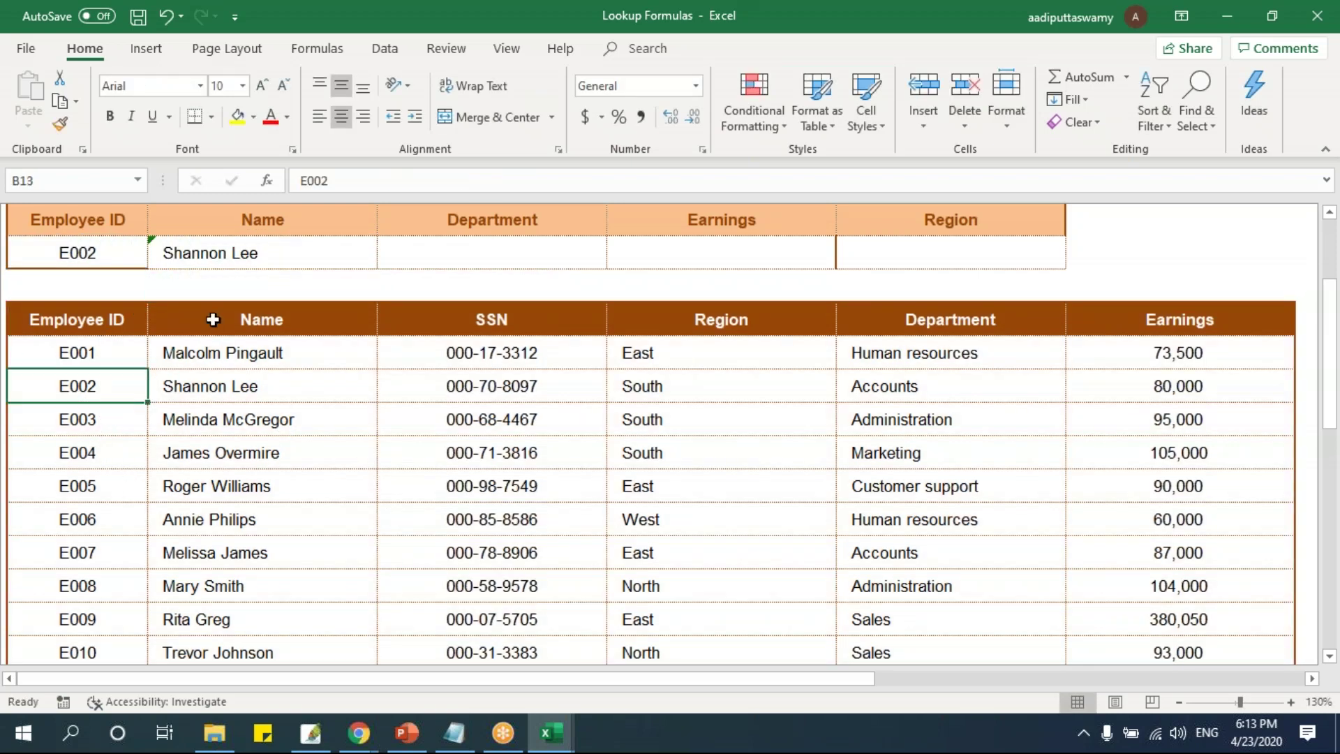
Examine the table array argument in the Name cell's VLOOKUP formula without changing it.
left_click(275, 257)
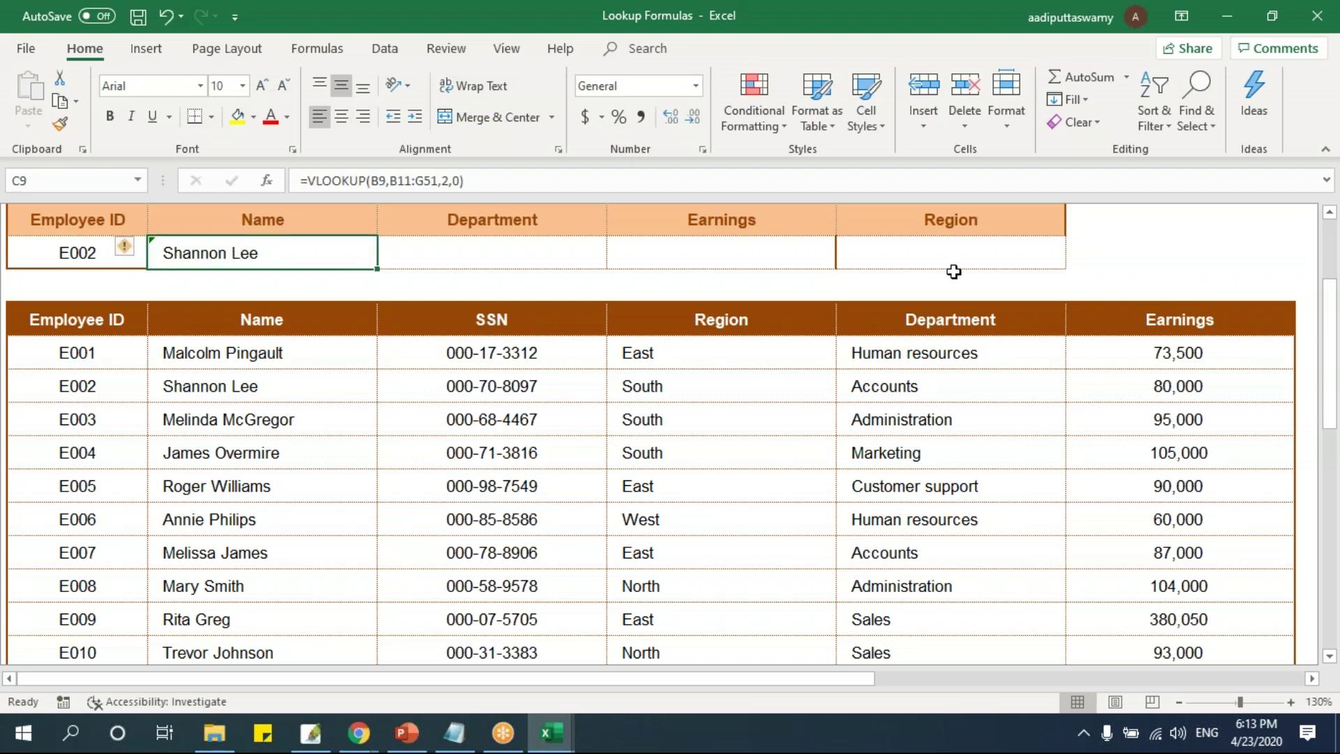
double_click(324, 253)
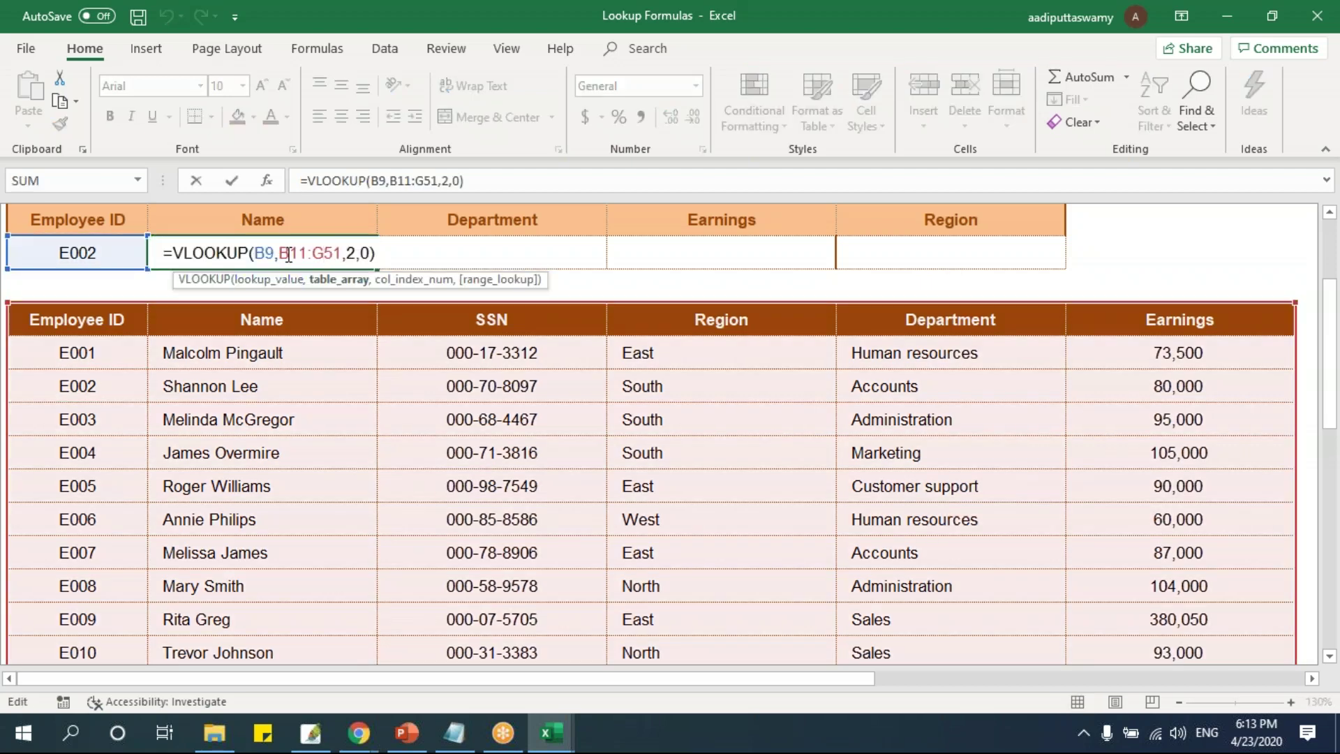
left_click_drag(279, 253, 344, 253)
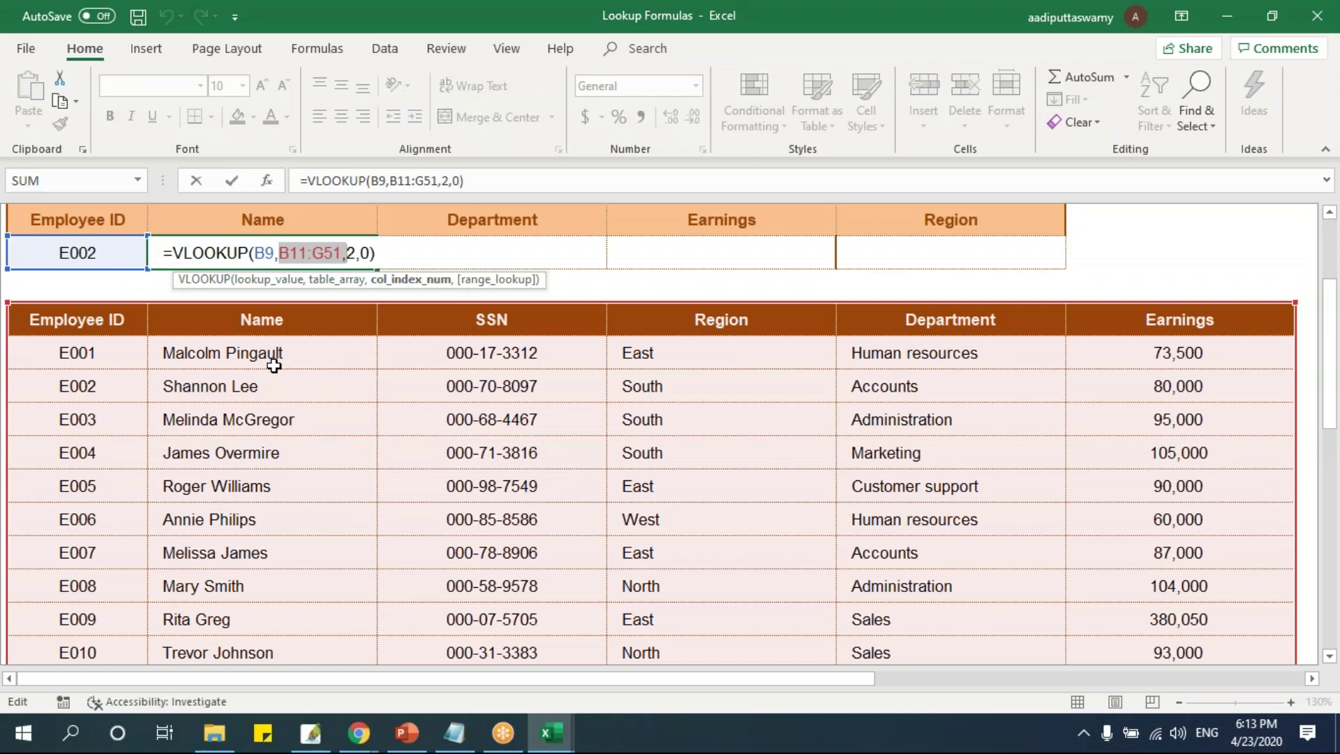
key("Escape")
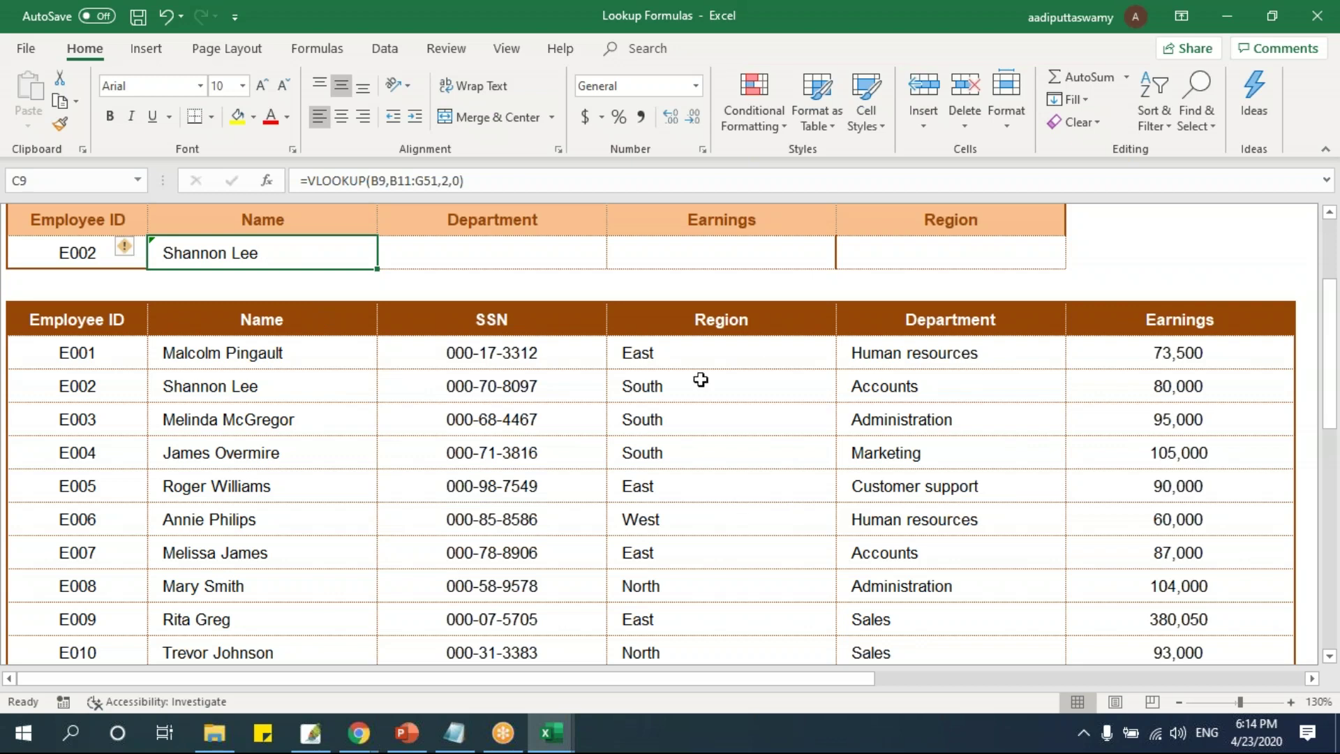
double_click(285, 252)
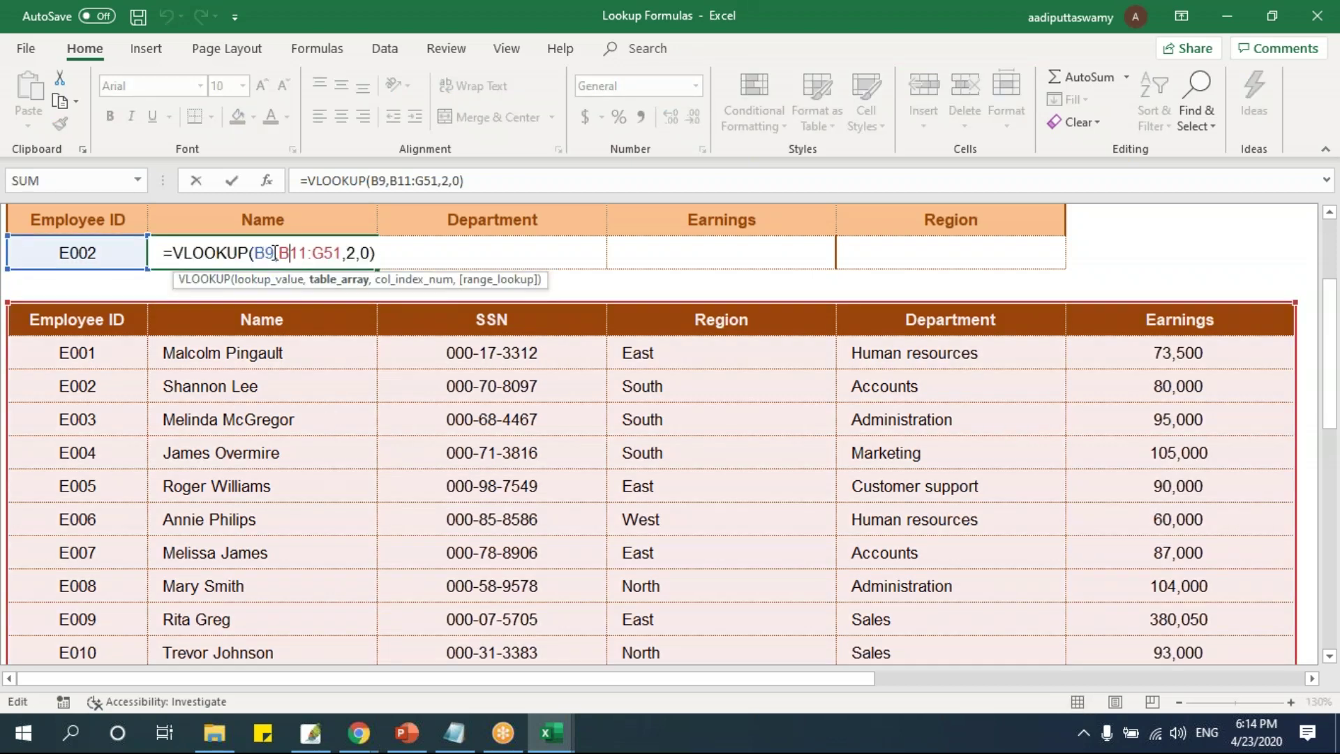
key("Escape")
Show the worksheet's row and column headings.
left_click(506, 48)
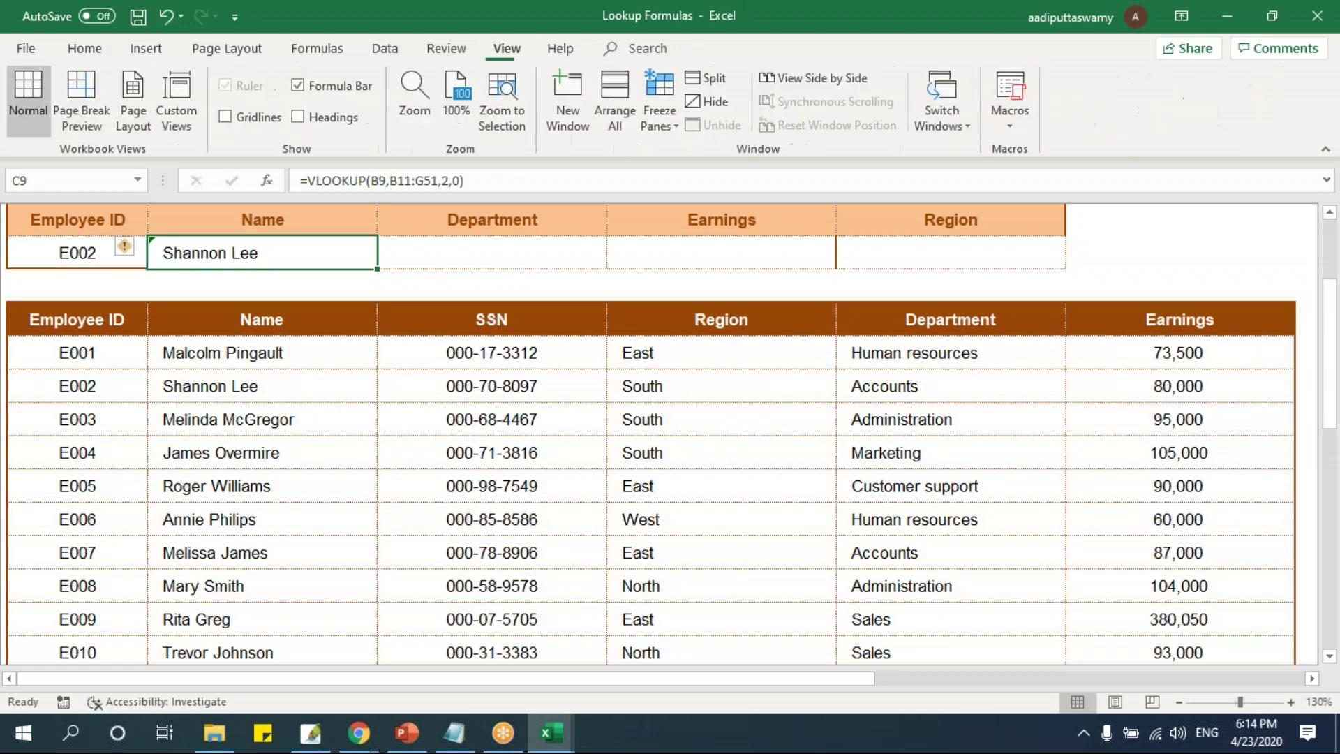
left_click(298, 116)
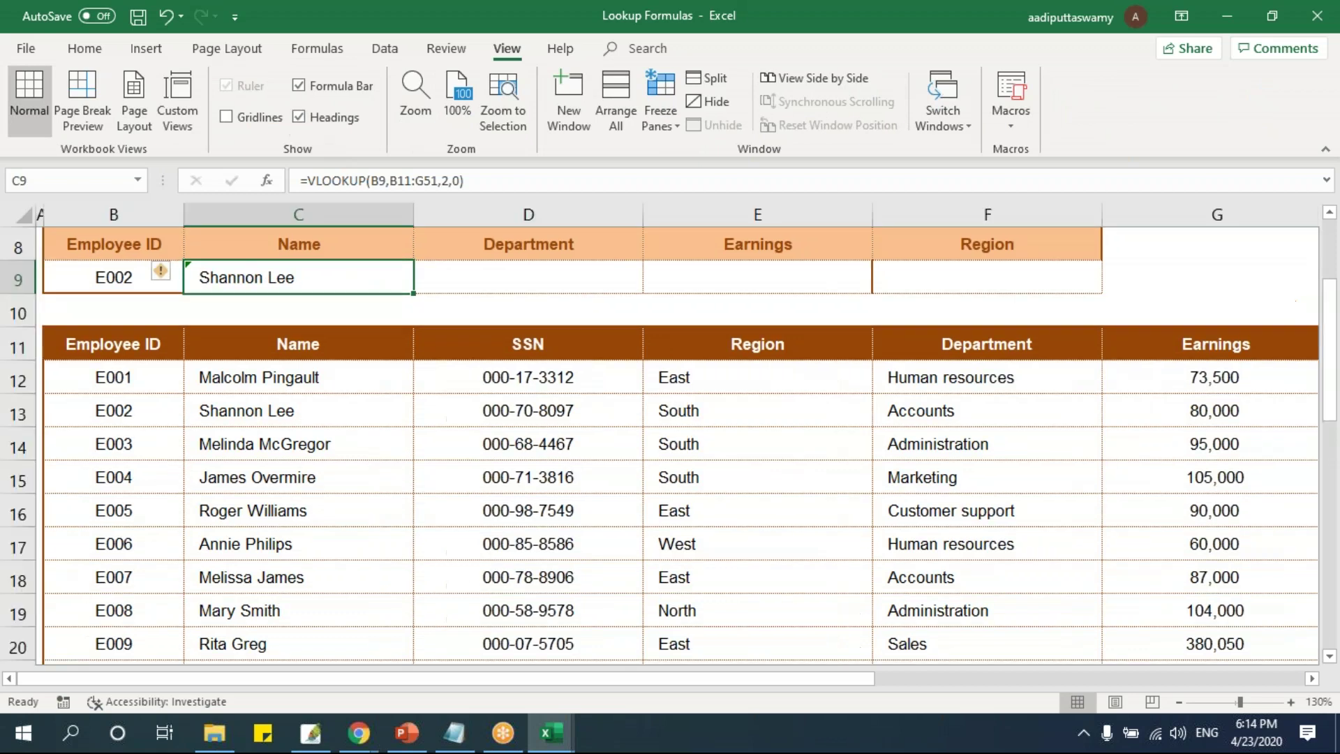
left_click(552, 478)
Examine the lookup value and table array references of the Name VLOOKUP against the column and row headings.
double_click(287, 273)
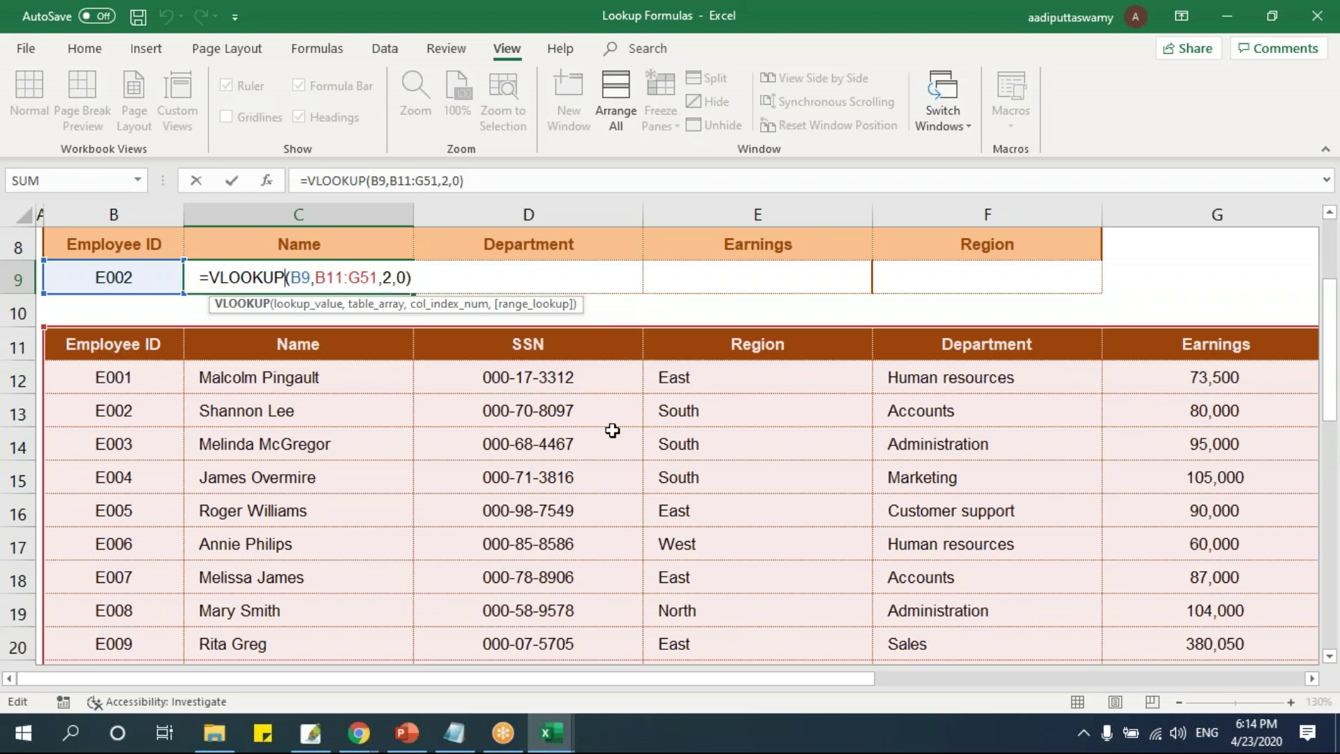
left_click(305, 278)
left_click(336, 278)
key("Escape")
Try copying the Name VLOOKUP with relative references into the Department cell and inspect its lookup value and table array.
left_click_drag(414, 294, 539, 277)
double_click(540, 277)
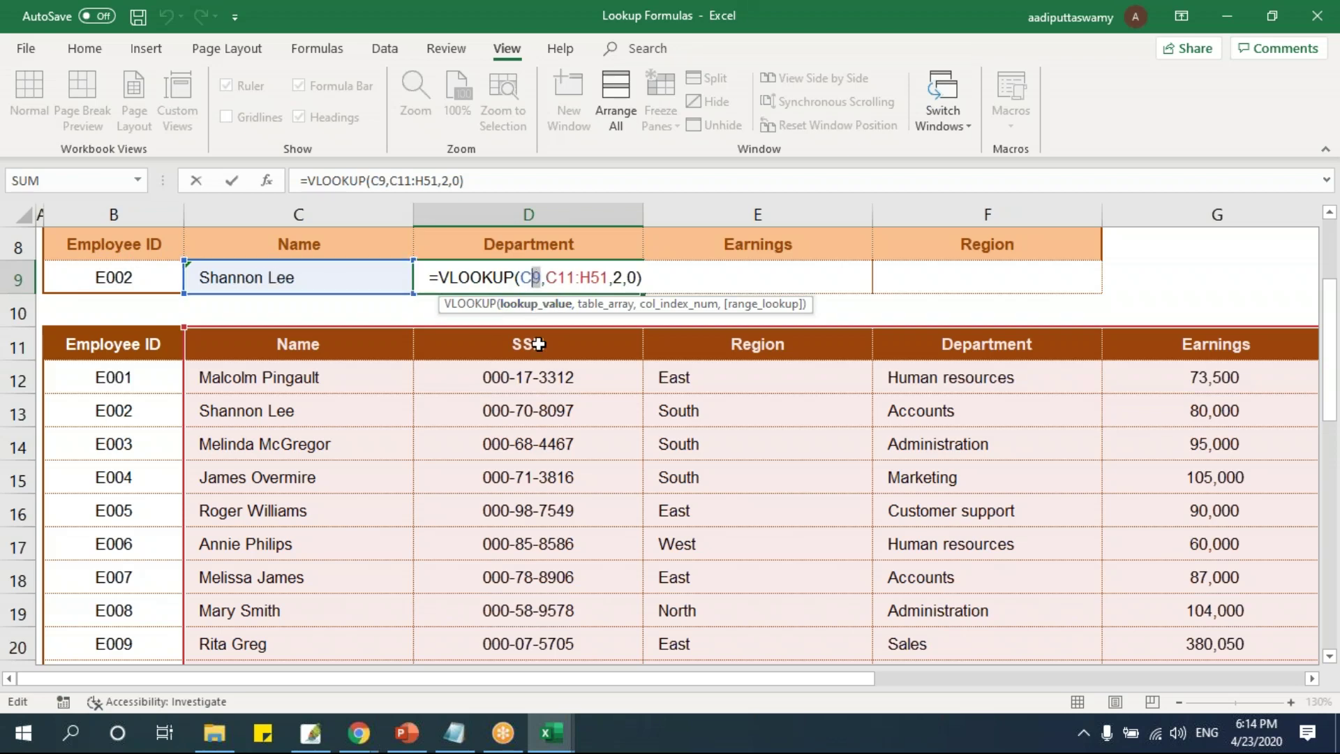
left_click_drag(547, 277, 609, 277)
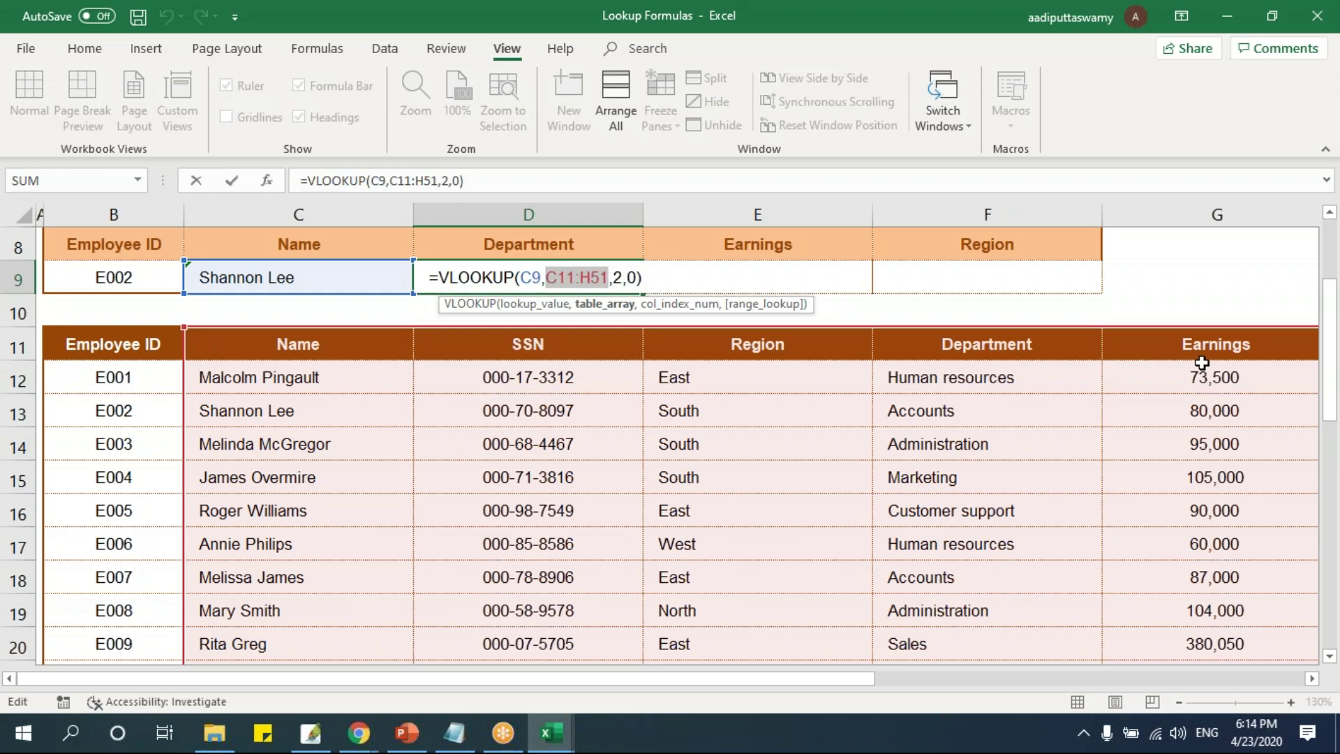
mouse_move(755, 679)
left_mouse_down()
mouse_move(891, 688)
mouse_move(758, 688)
left_mouse_up()
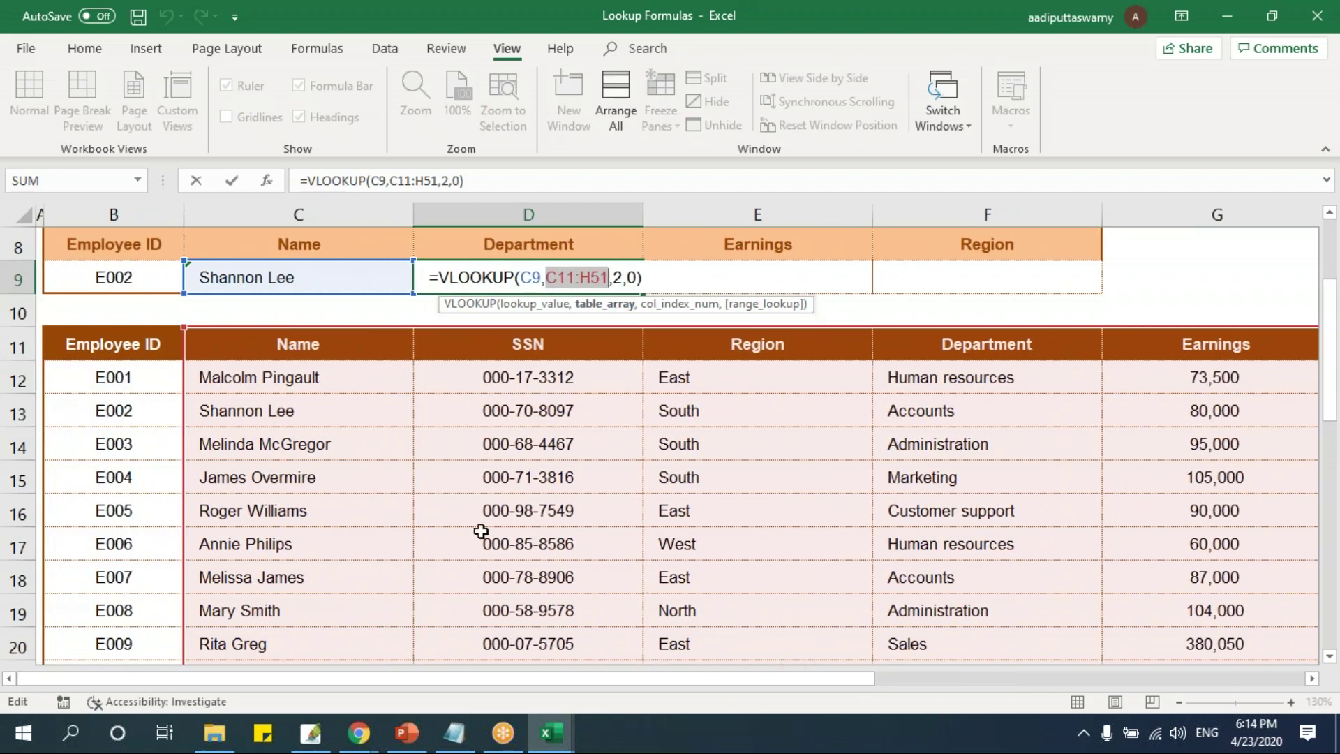
key("Escape")
Make the Name VLOOKUP's lookup value and table array absolute as $B$9 and $B$11:$G$51.
double_click(275, 280)
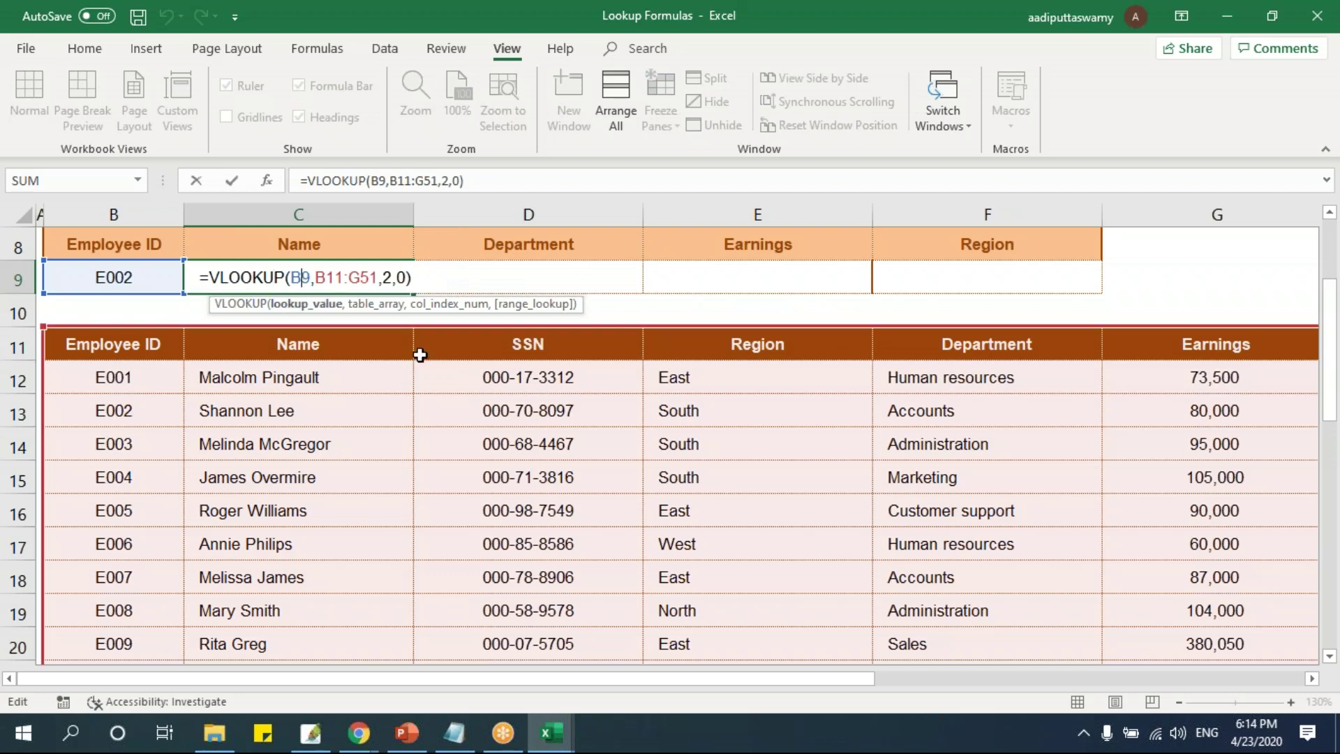
key("F4")
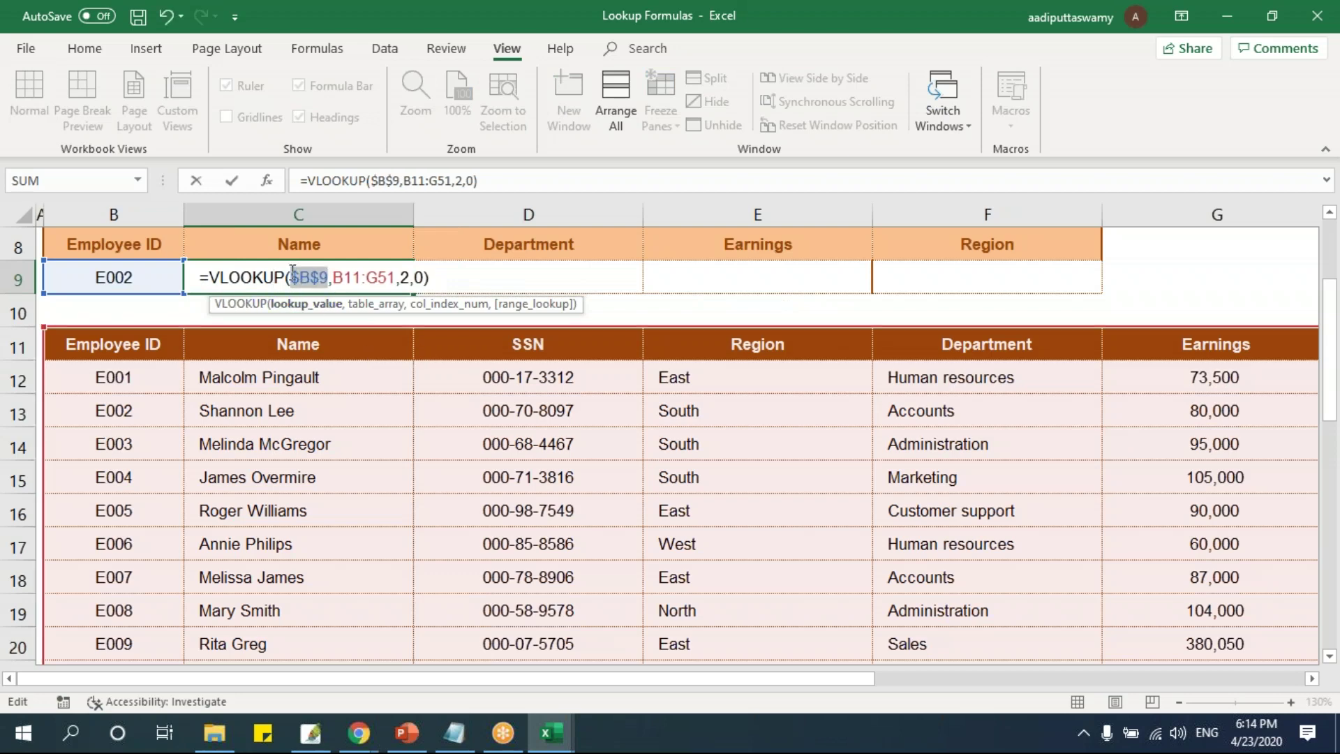
left_click(354, 277)
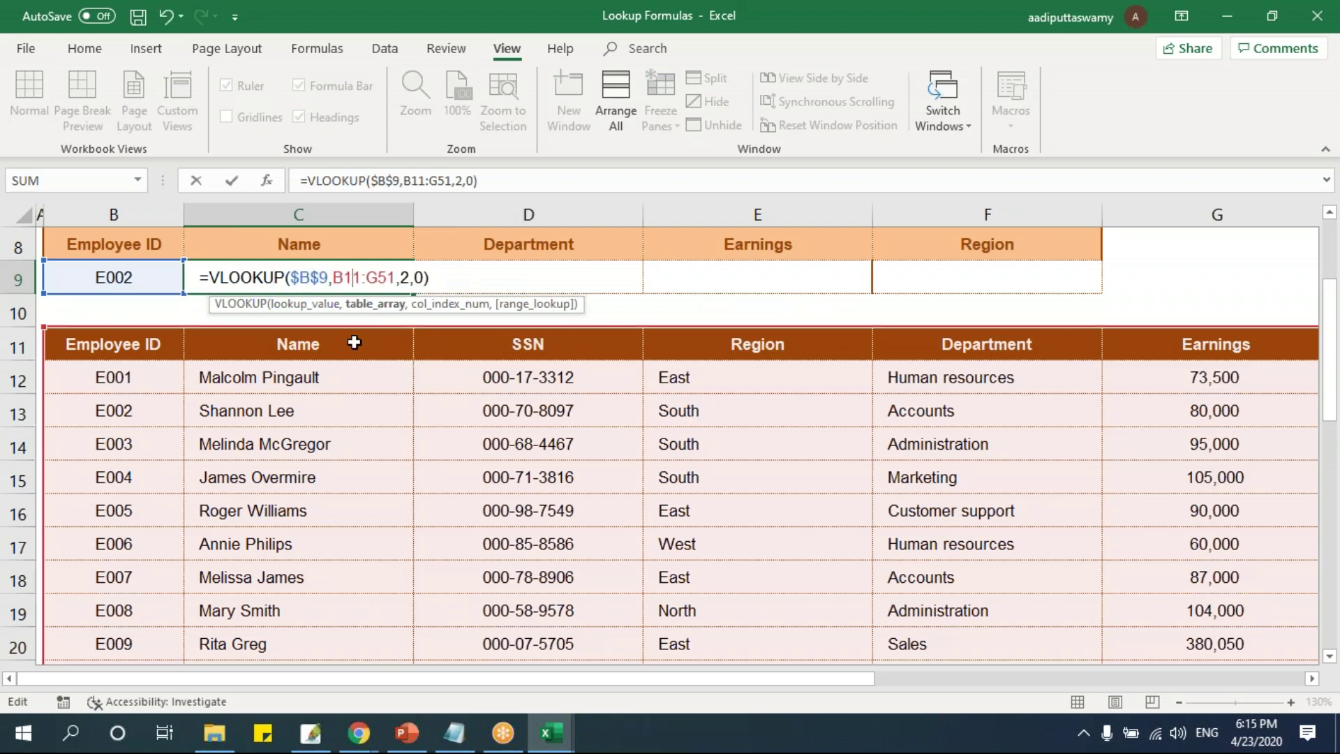
left_click(375, 306)
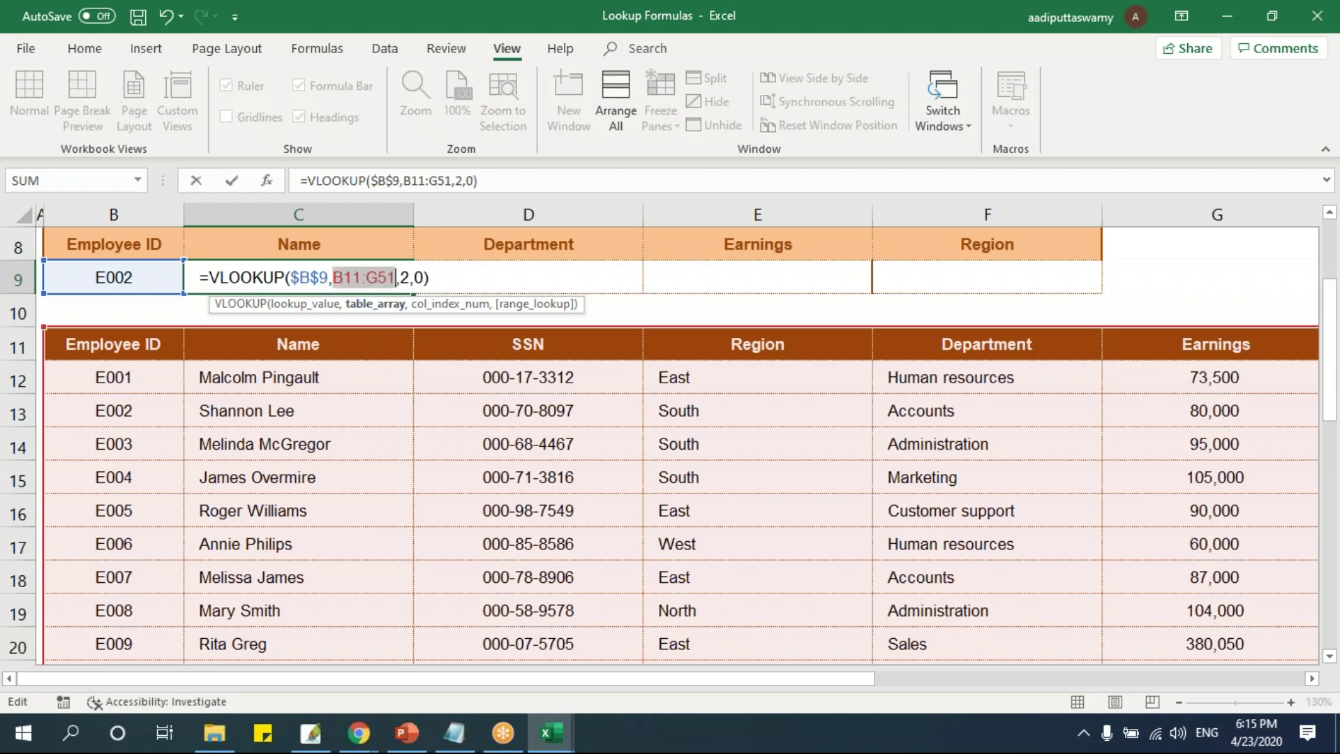
key("F4")
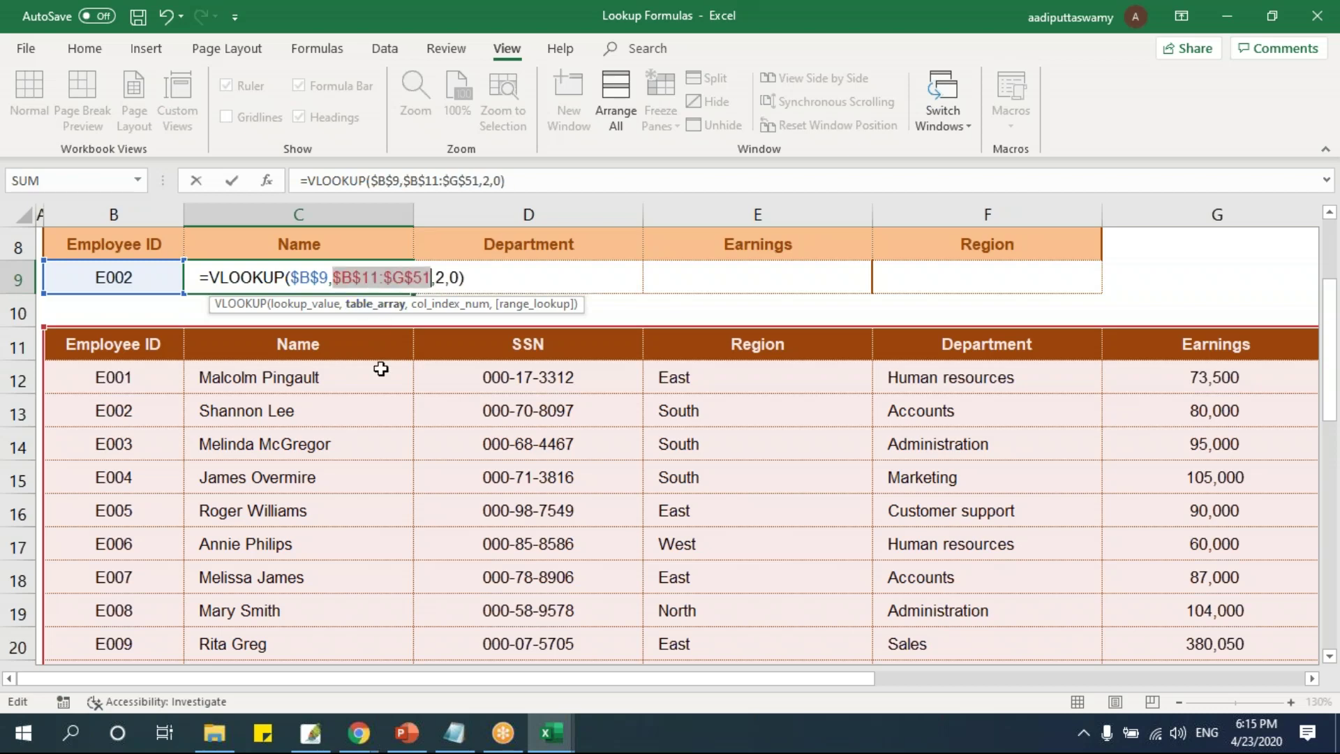
key("ctrl+Return")
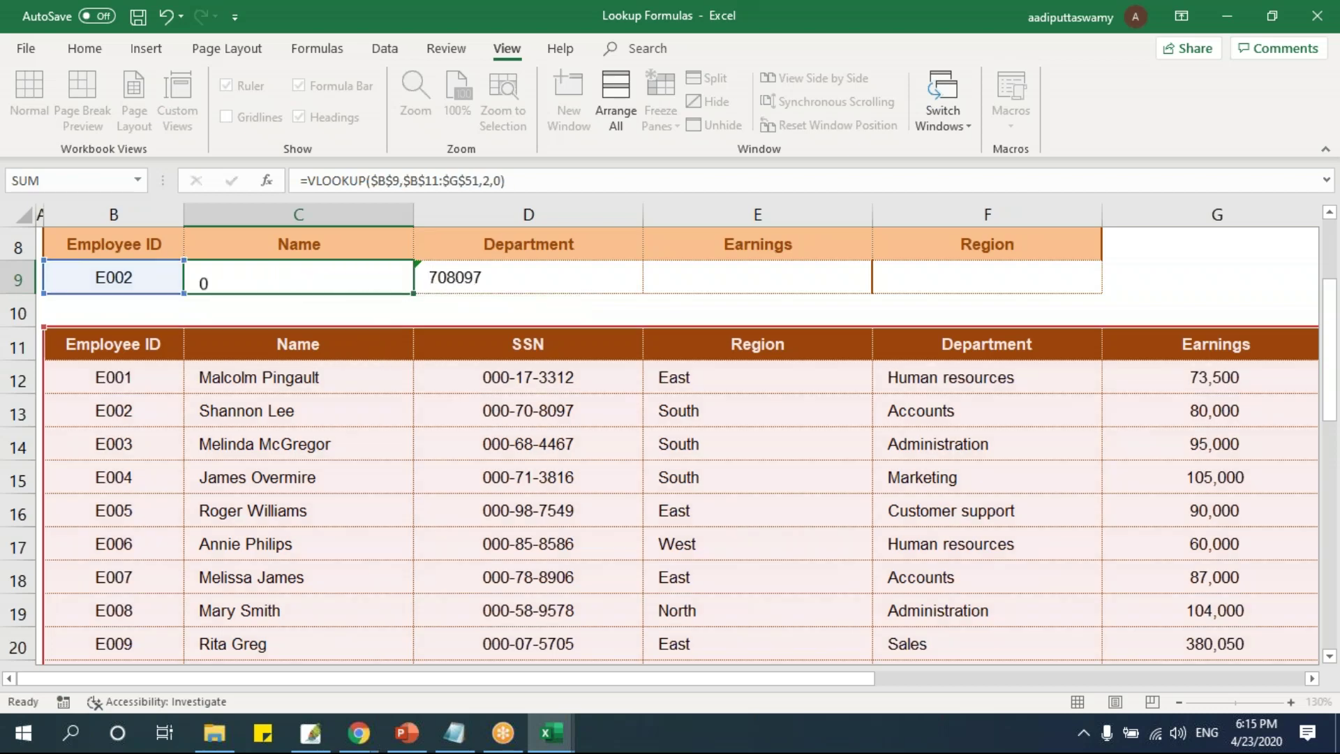
Fill the Name VLOOKUP across the Department, Earnings and Region cells and check the copied formulas.
left_click_drag(412, 295, 1040, 299)
left_click(300, 271)
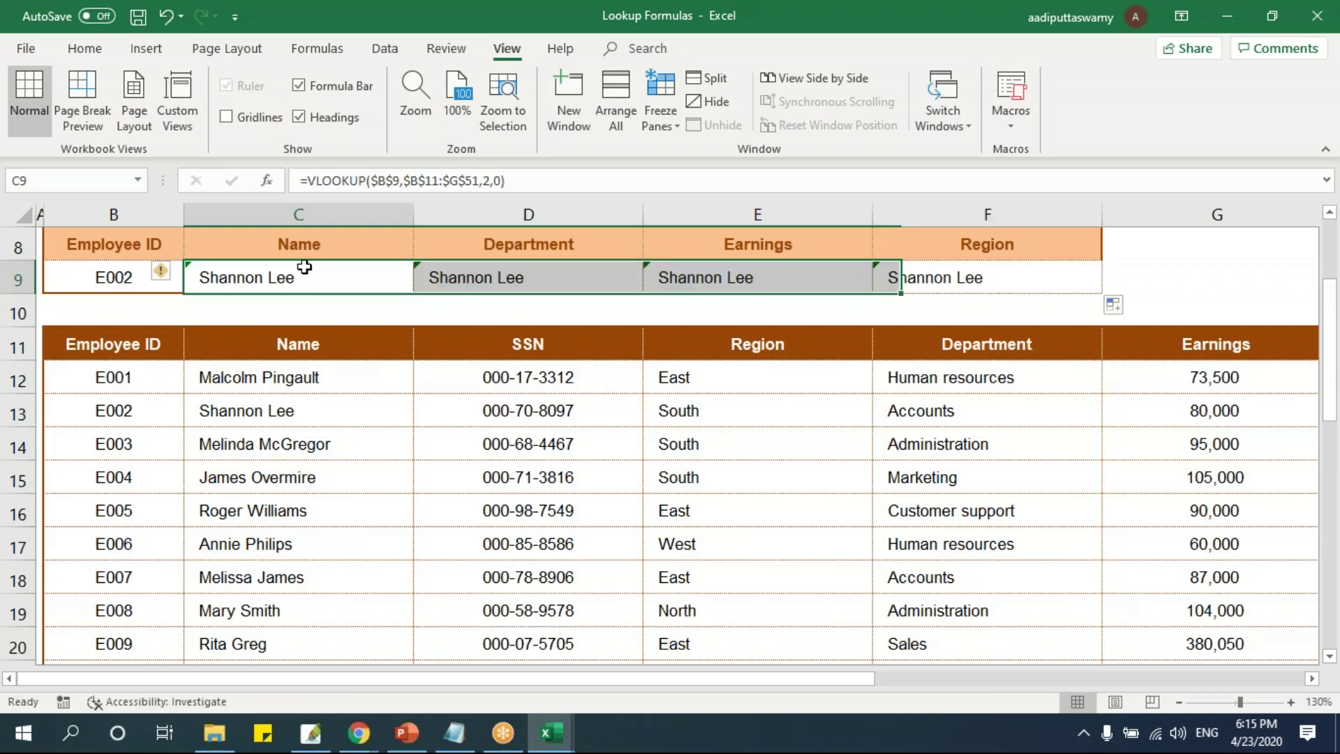
left_click(483, 275)
left_click(694, 277)
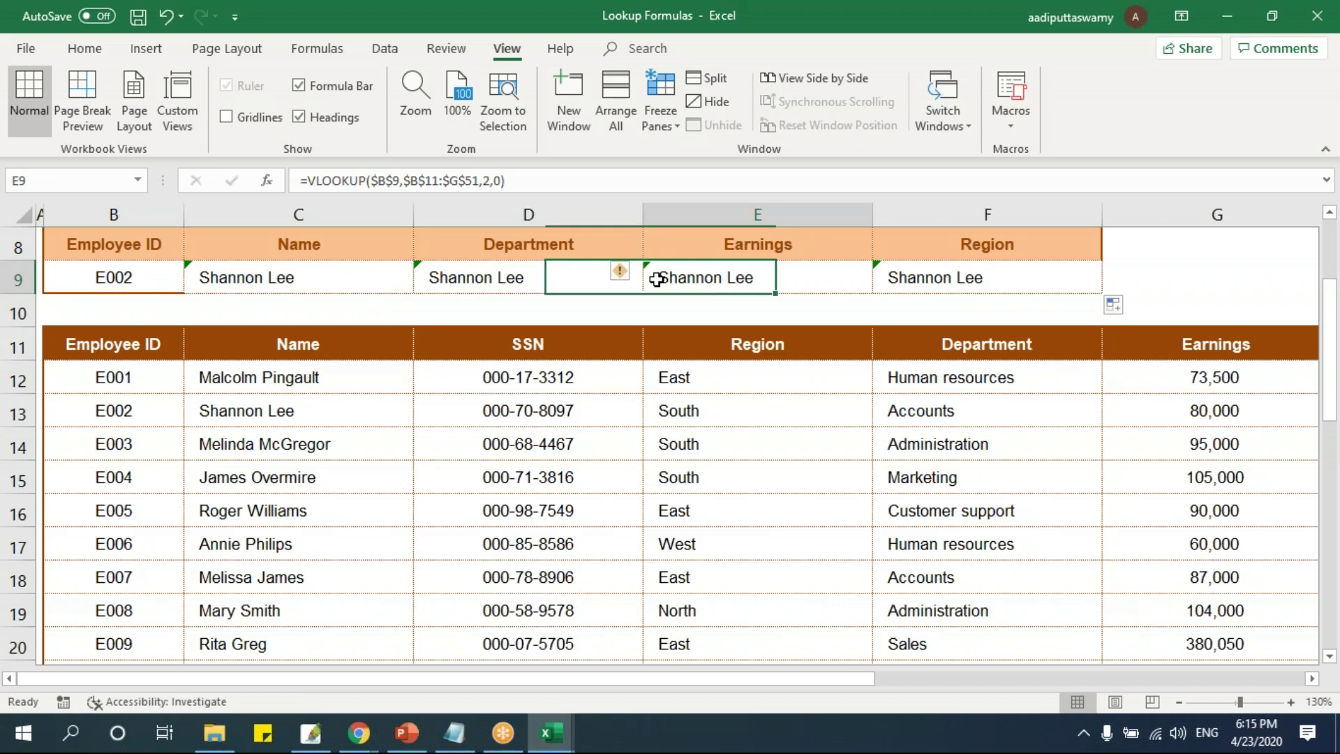
Examine the column index argument in the Name VLOOKUP without changing it.
double_click(363, 276)
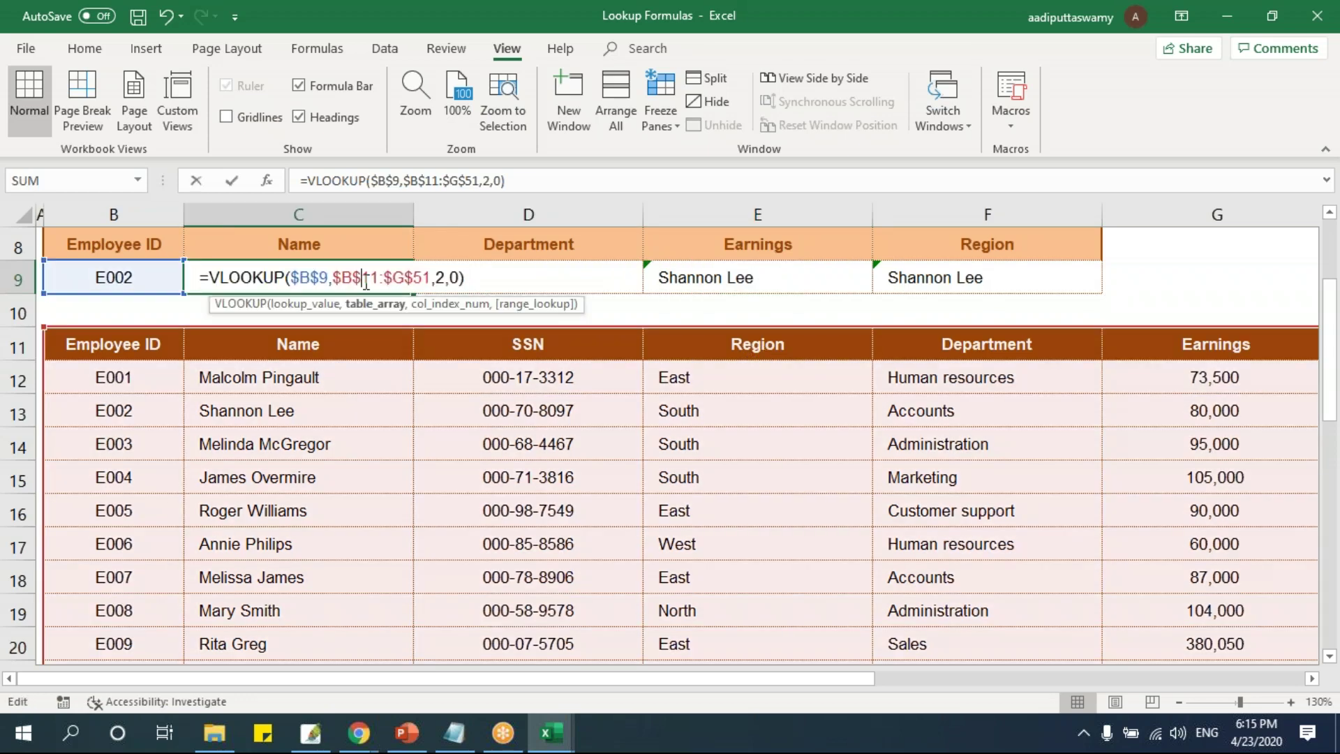
double_click(439, 277)
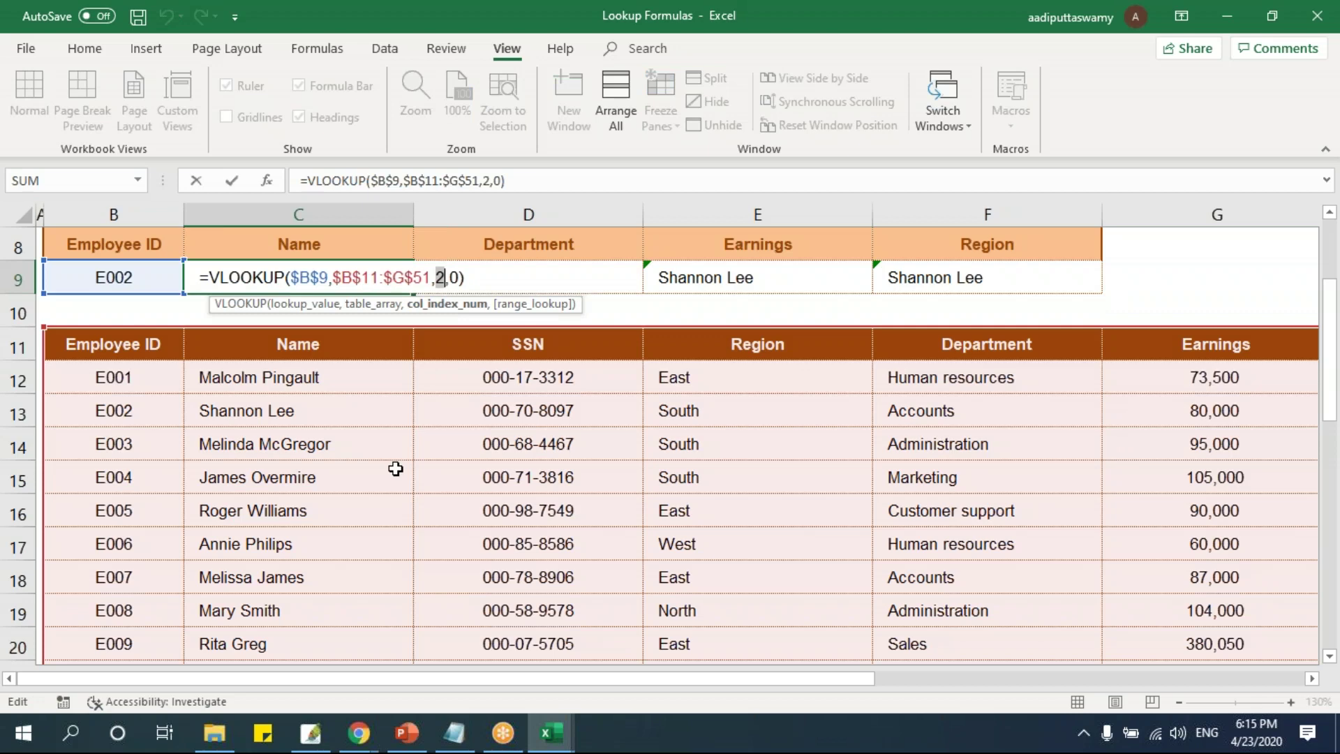
key("Escape")
Count the employee table's columns up to Department and set the Department VLOOKUP's column index to 5.
left_click(531, 275)
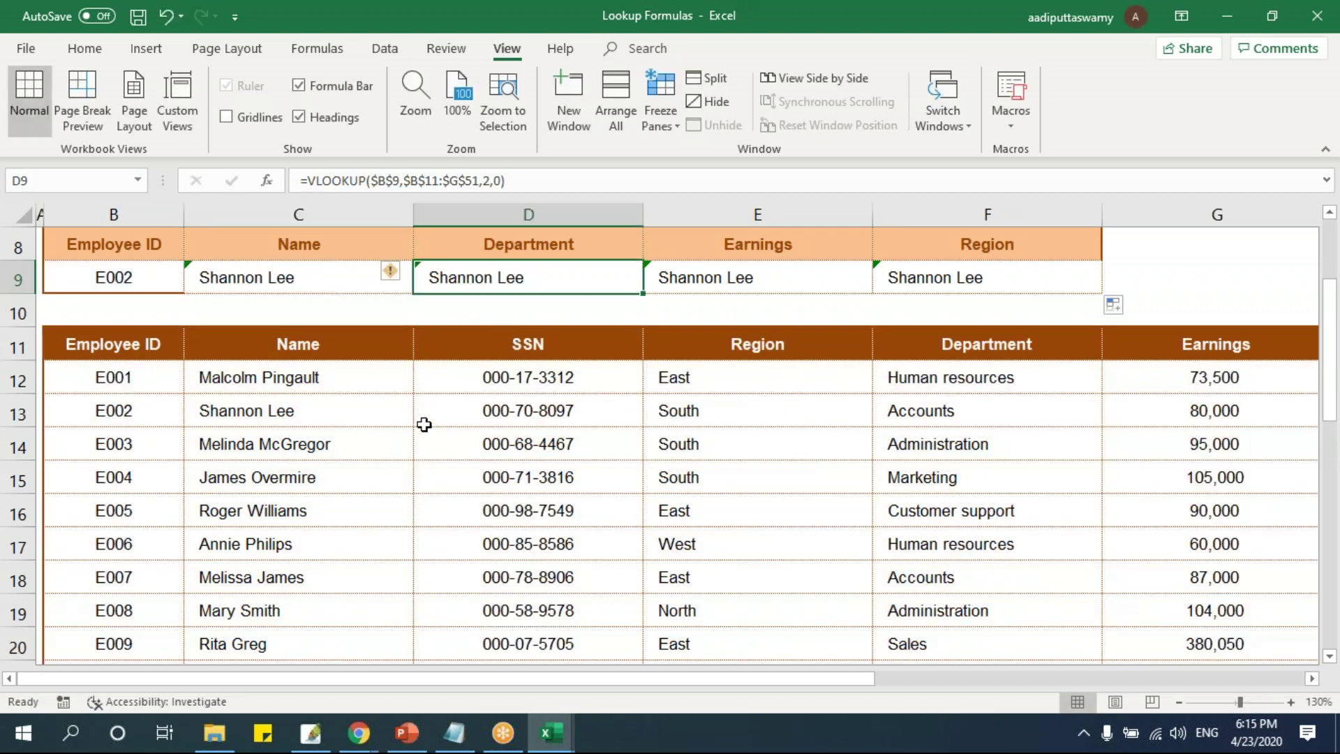
left_click(146, 344)
left_click(262, 346)
left_click(440, 343)
left_click(663, 343)
left_click(942, 349)
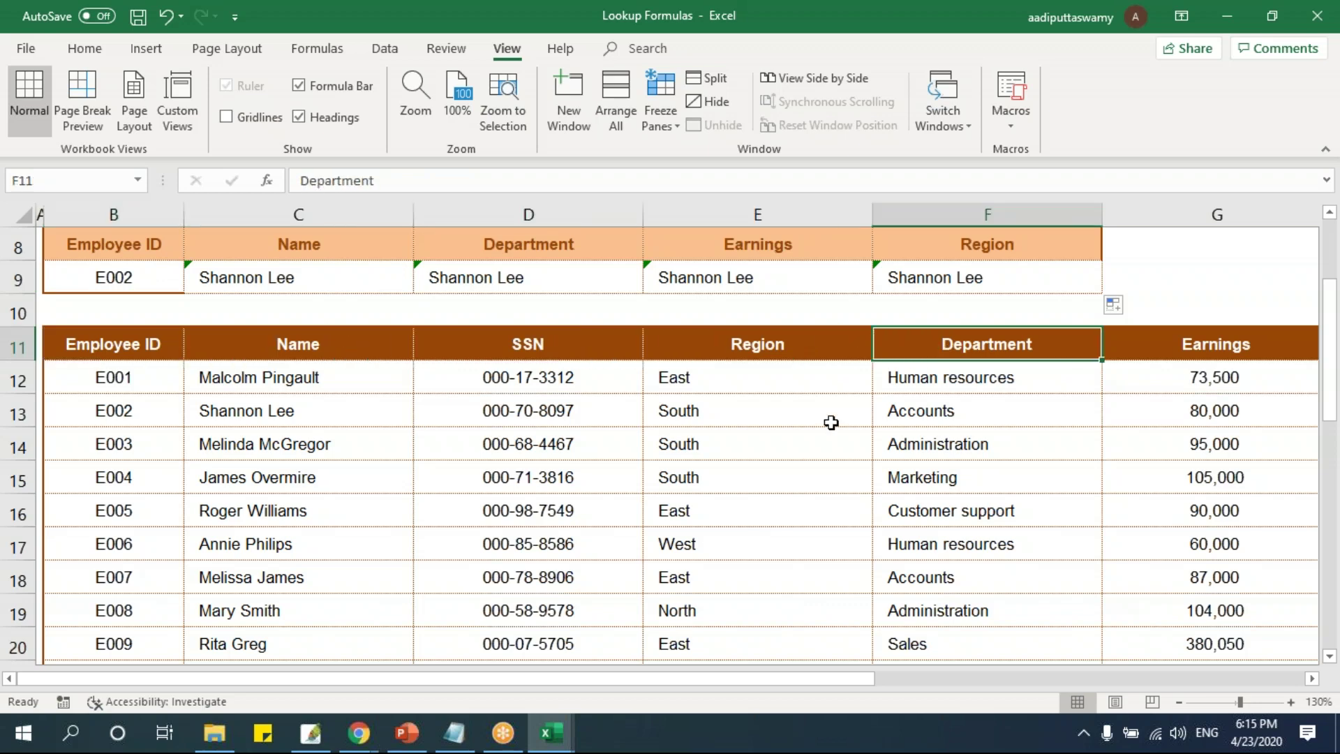
double_click(524, 277)
left_click(674, 278)
key("BackSpace")
type("5")
key("Return")
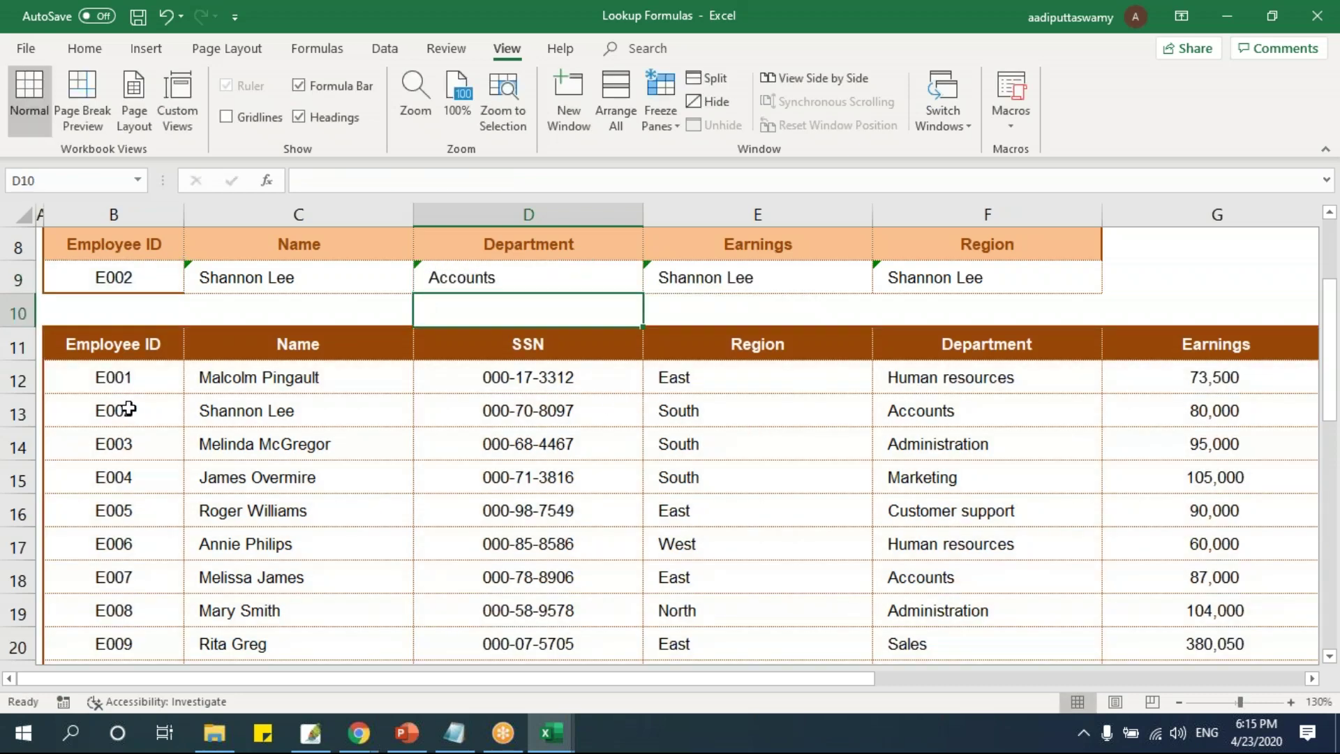
Check the Department and Earnings entries in the employee table's E002 row against the lookup results.
left_click_drag(146, 419, 1035, 408)
left_click(982, 409)
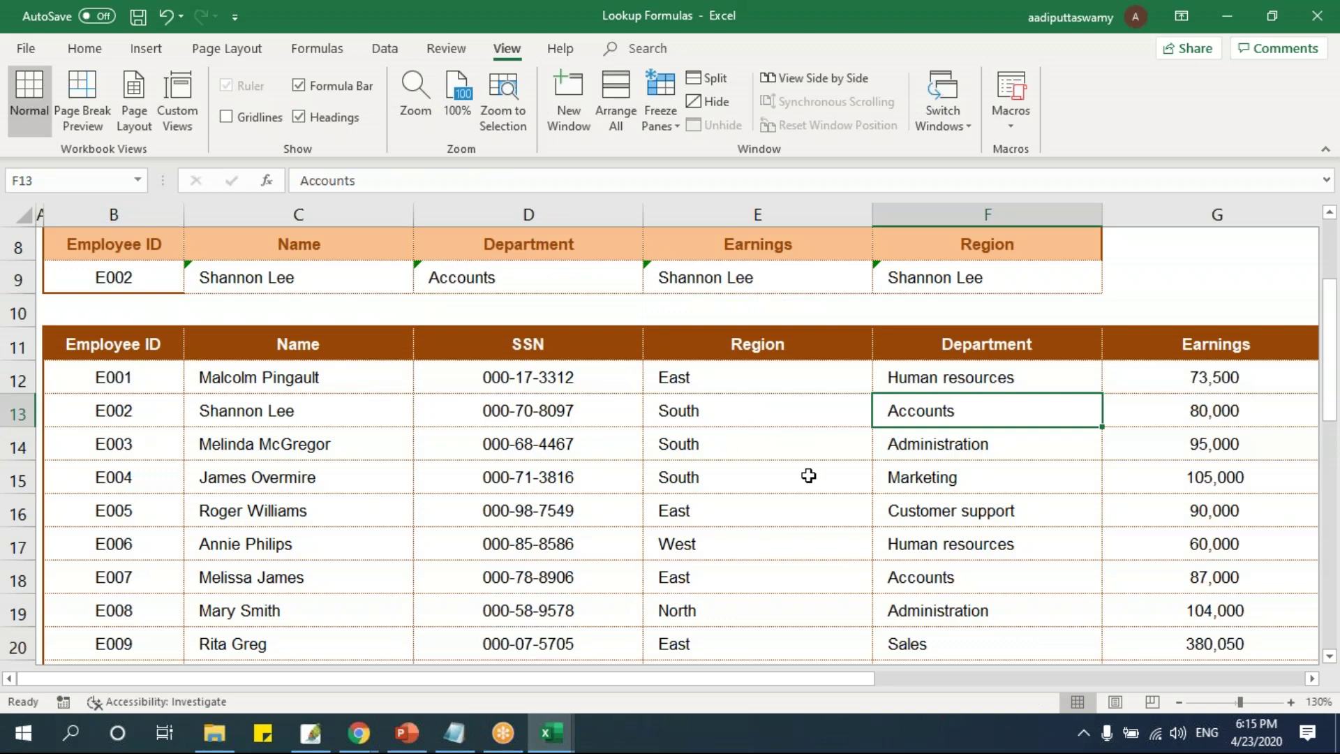
left_click_drag(784, 256, 777, 284)
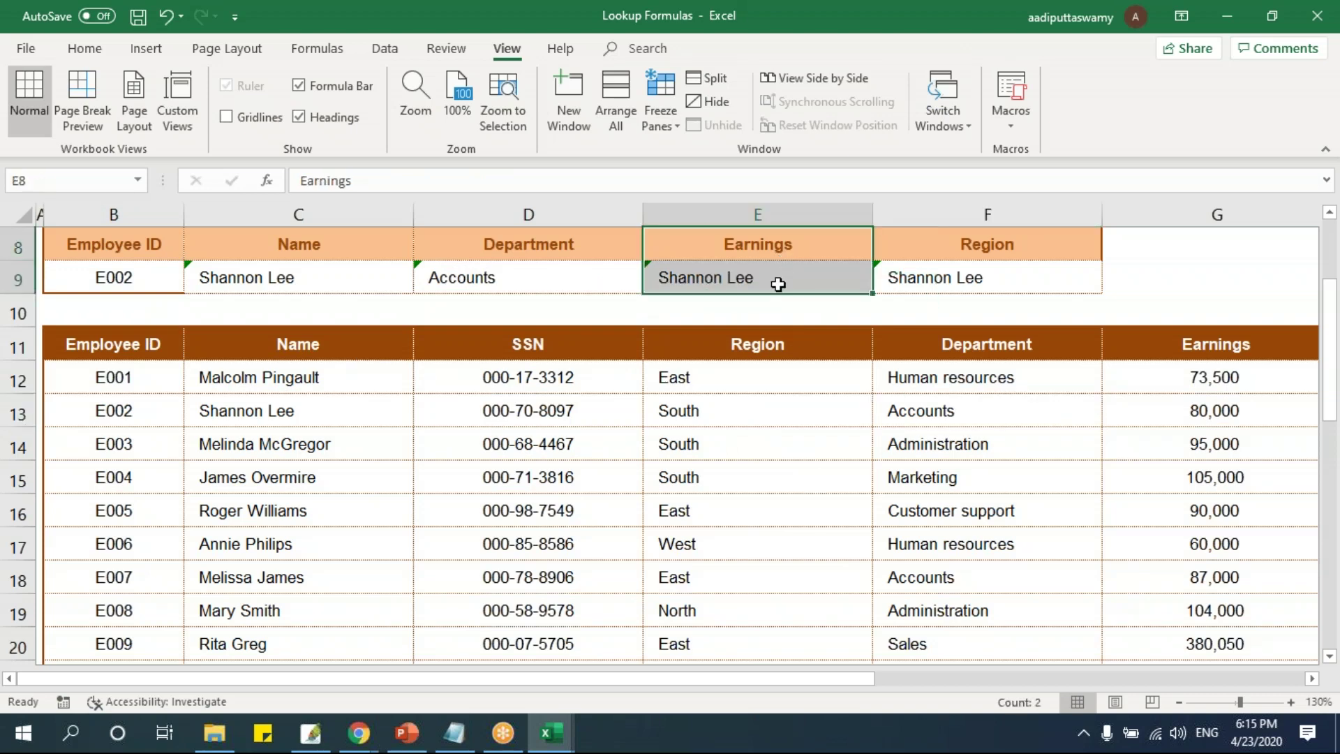
left_click(1225, 417)
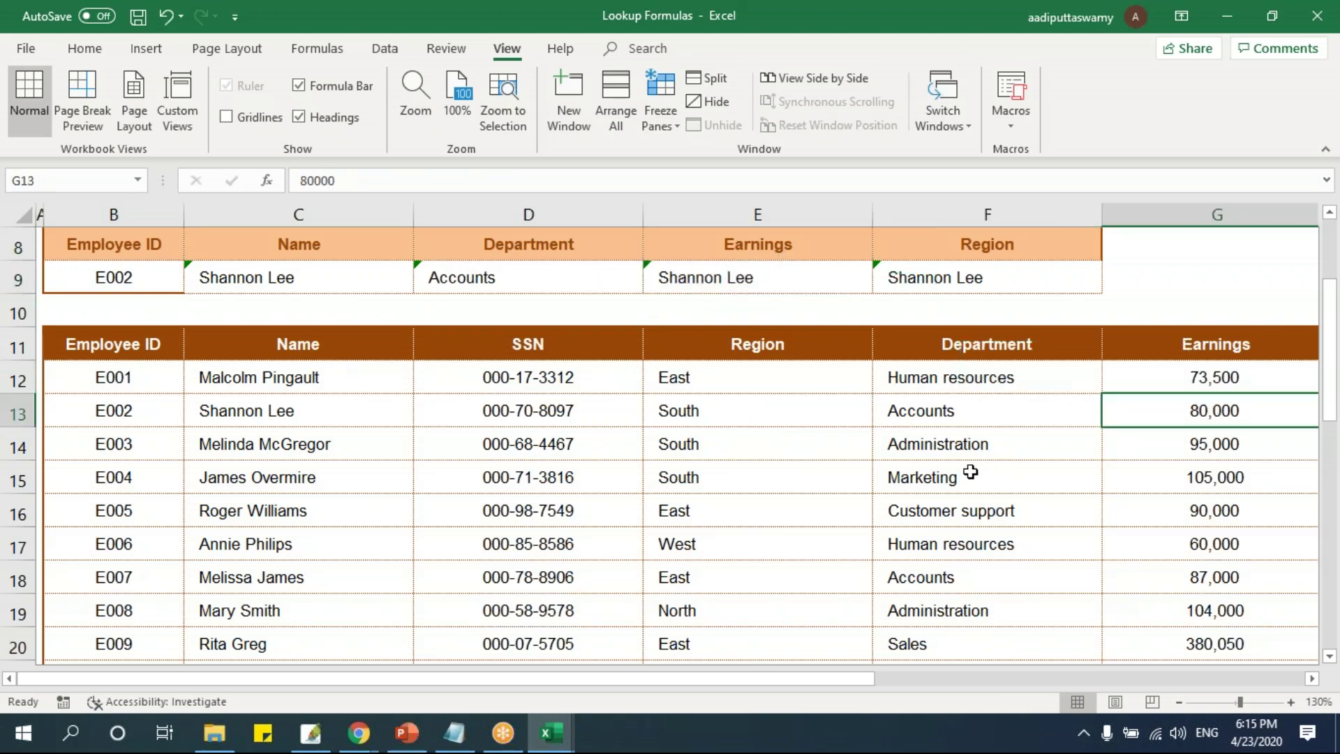
Count the employee table's columns up to Earnings and set the Earnings VLOOKUP's column index to 6.
left_click(168, 344)
left_click(338, 345)
left_click(531, 344)
left_click(758, 344)
left_click(1006, 350)
key("Right")
double_click(757, 278)
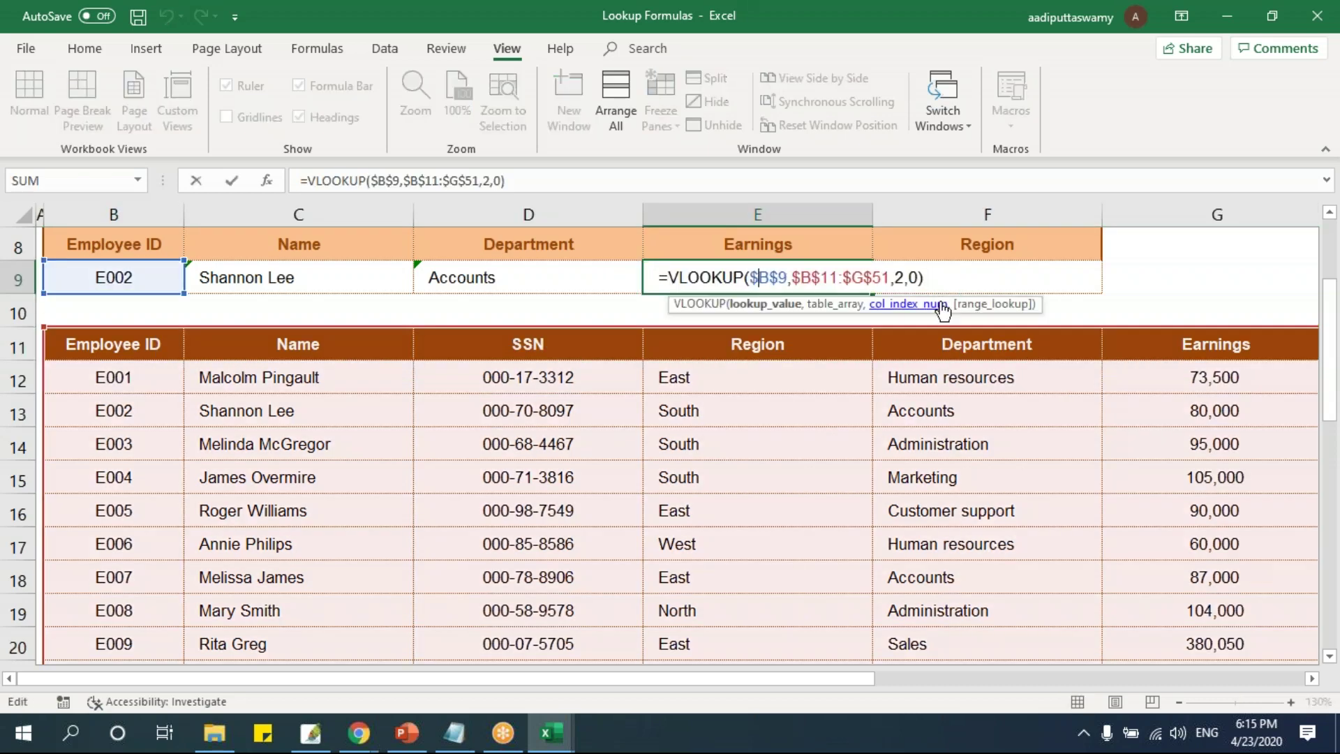
left_click(910, 277)
key("BackSpace")
type("6")
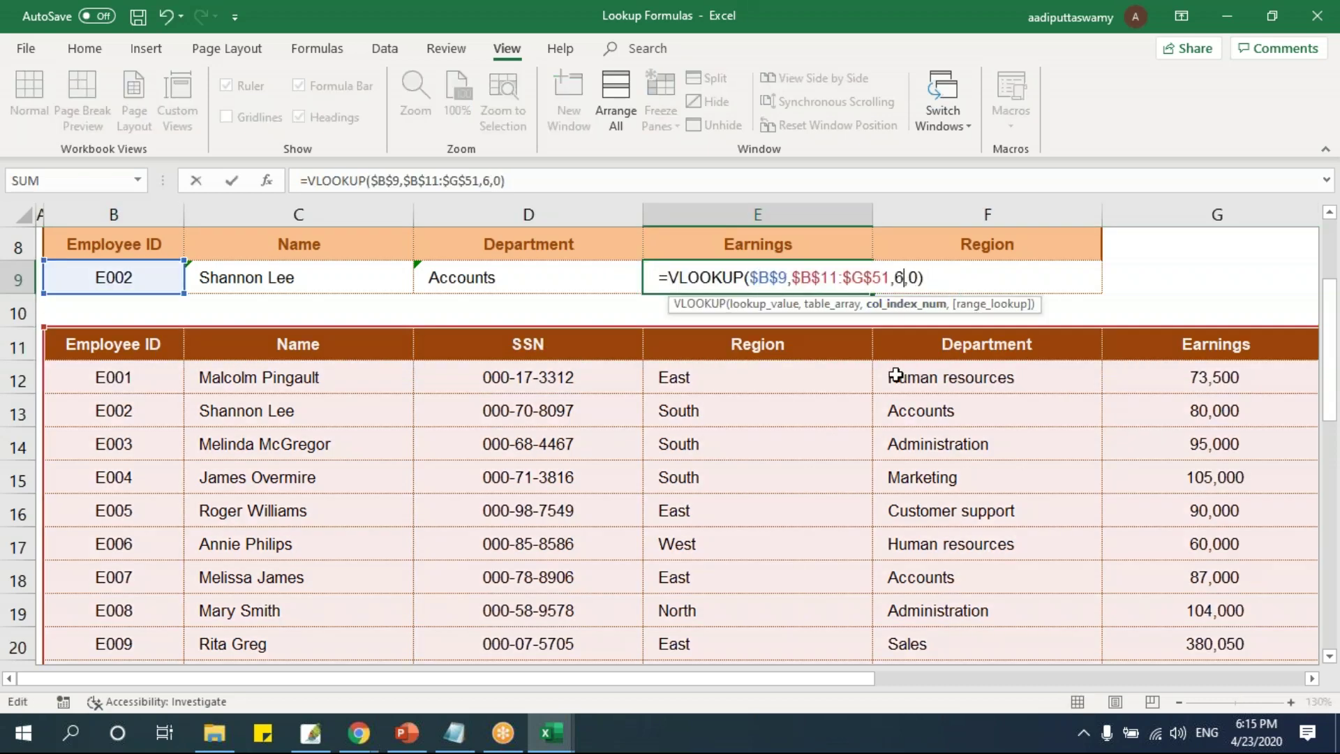
key("Return")
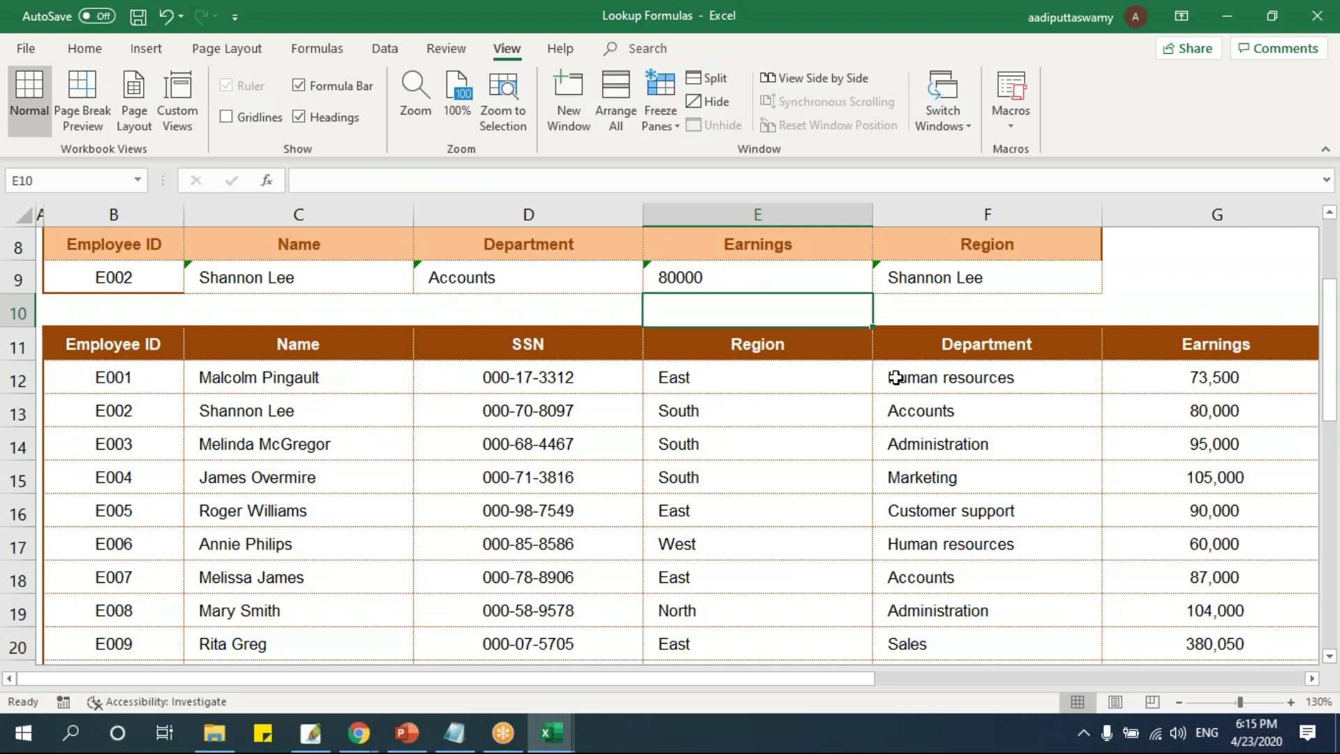
Count the employee table's columns up to Region and set the Region VLOOKUP's column index to 4.
left_click(60, 344)
left_click(240, 347)
left_click(530, 345)
left_click(693, 352)
double_click(960, 283)
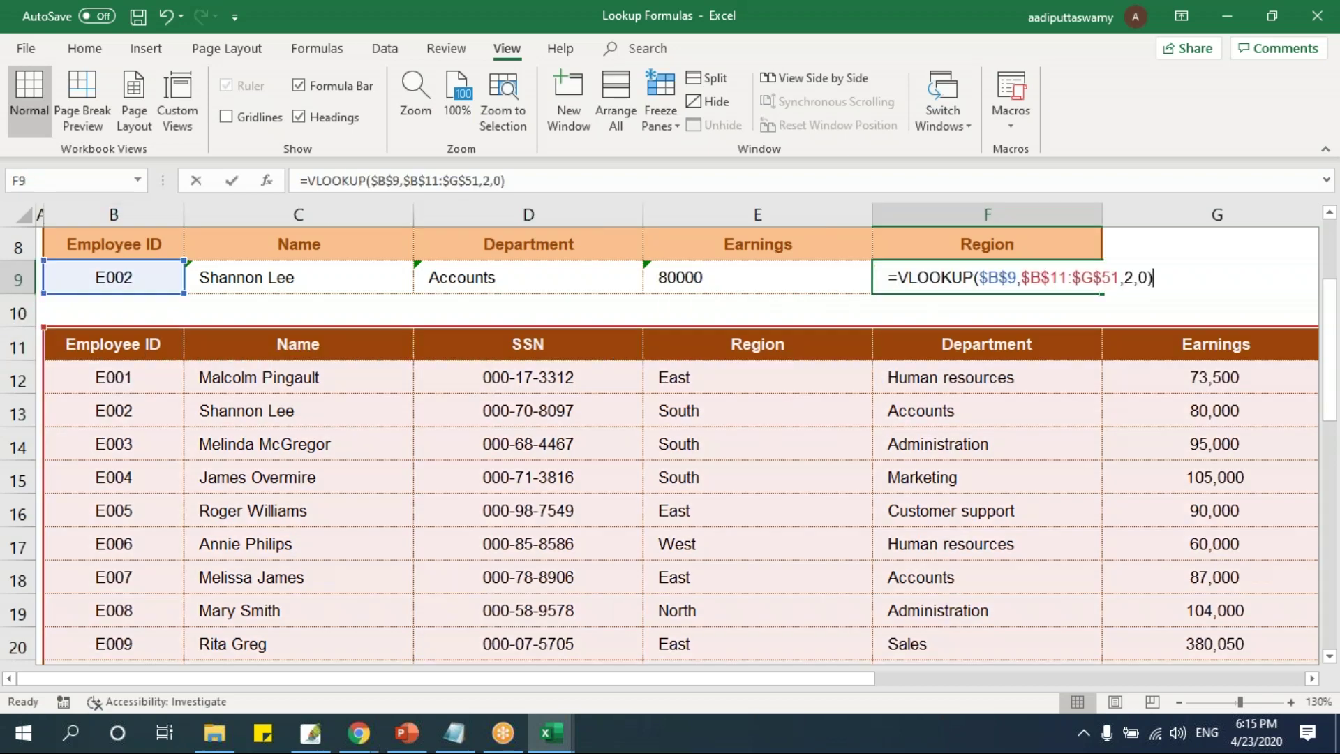
left_click(1136, 277)
key("BackSpace")
type("4")
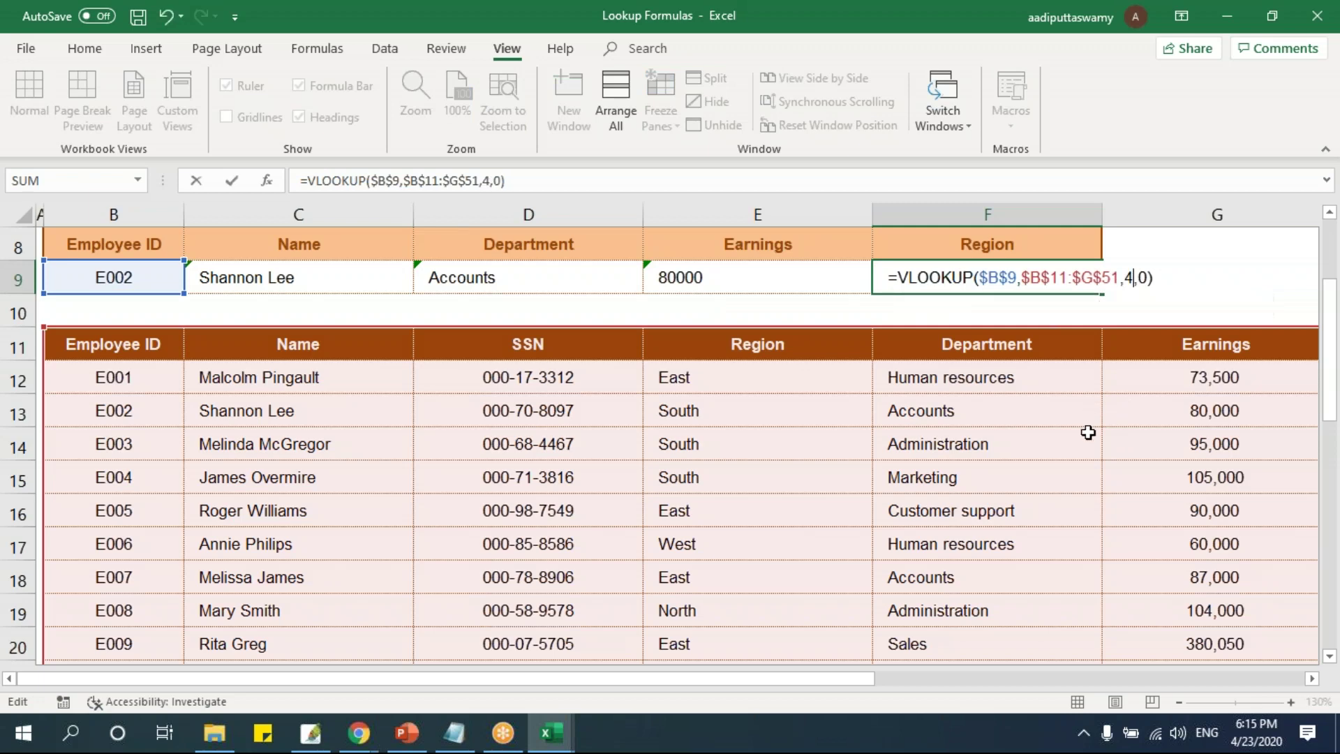
key("Return")
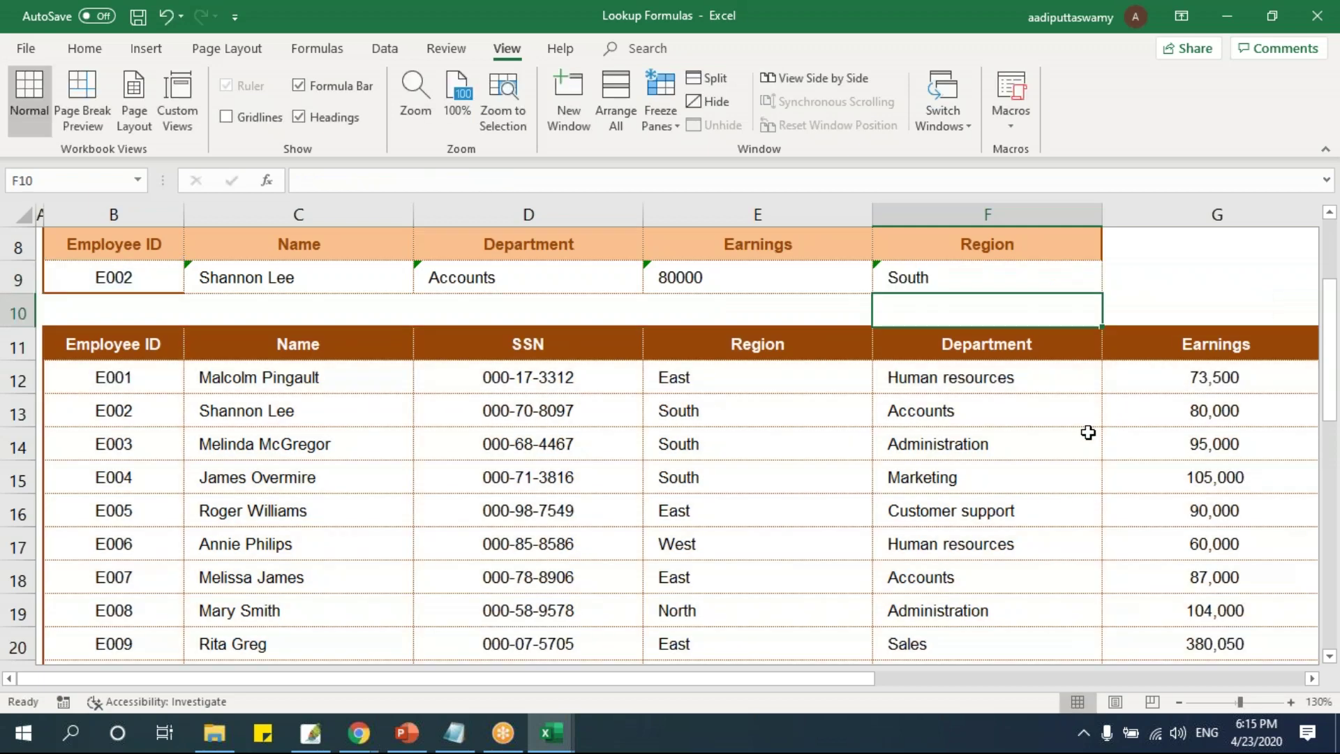
Change the search Employee ID to E005 to test all four lookup formulas.
double_click(159, 283)
key("BackSpace")
type("5")
key("Return")
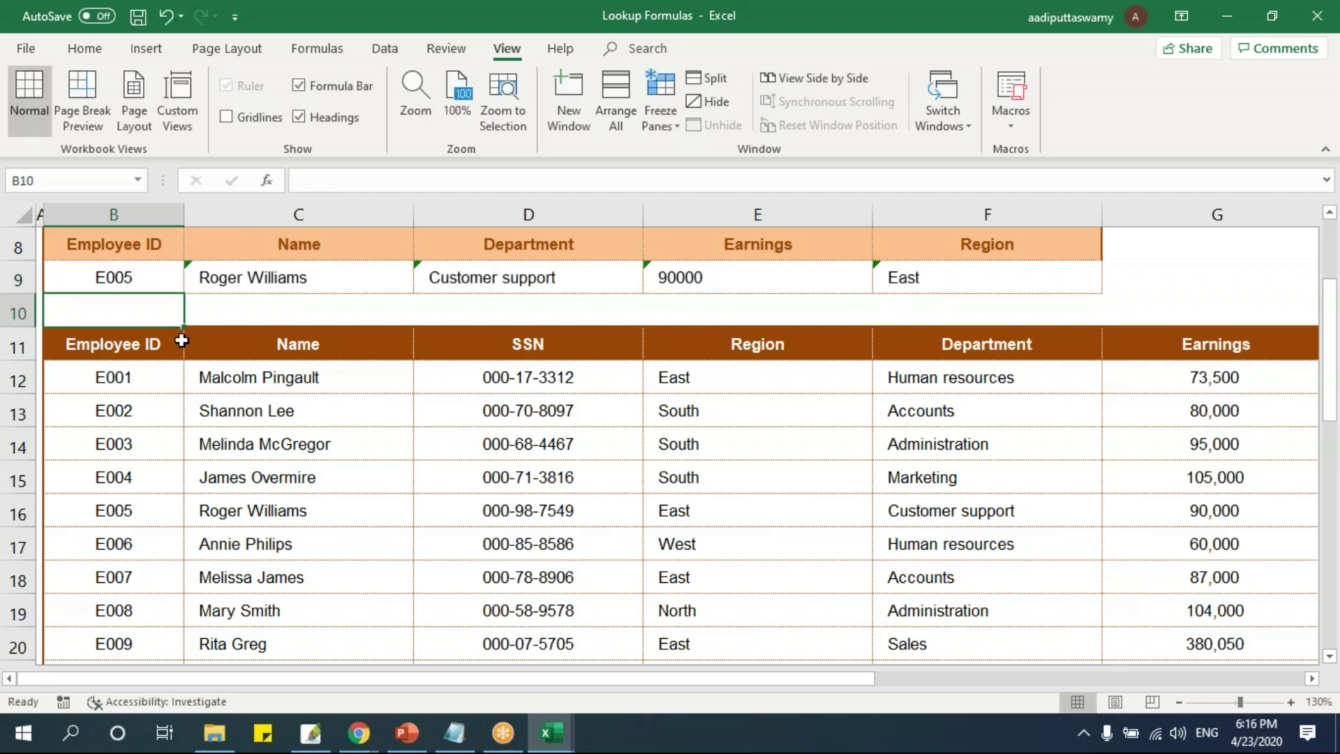
left_click(109, 263)
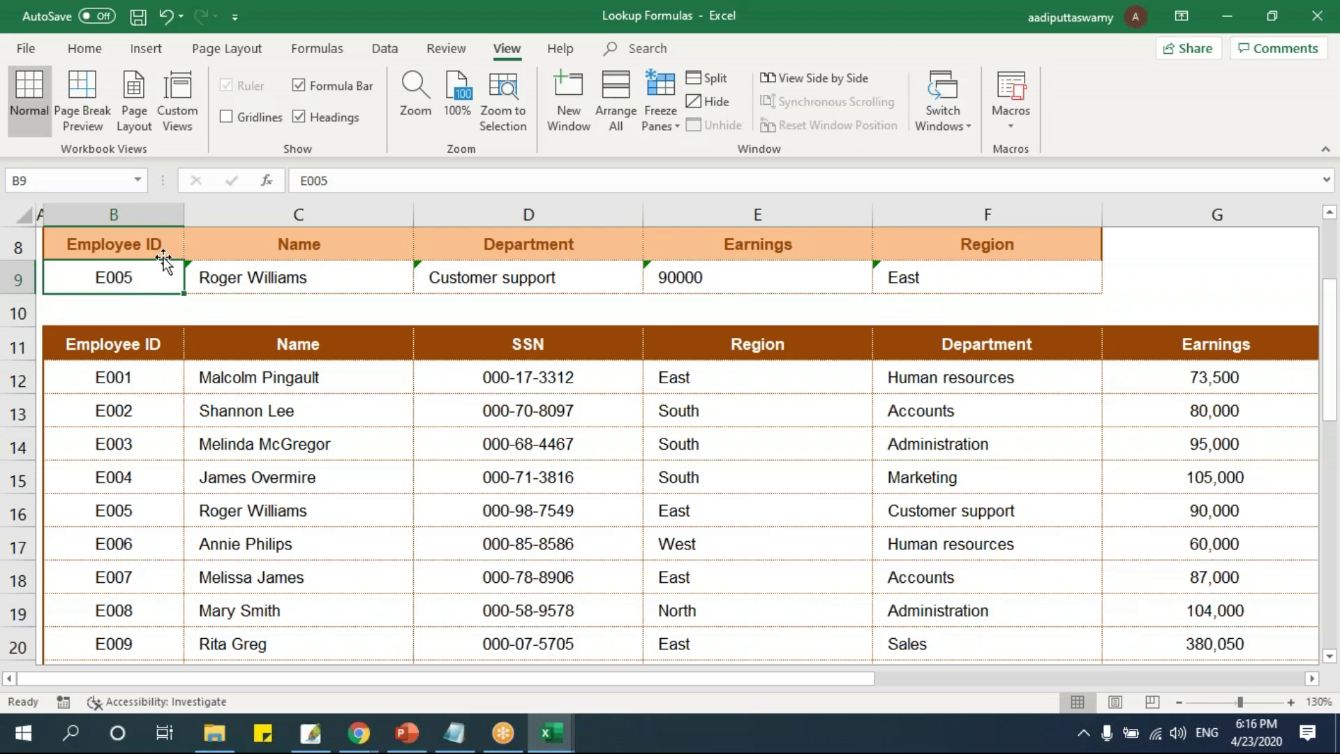
Compare the Name VLOOKUP's column index with the Name entry in the employee table's E005 row.
left_click_drag(147, 377, 1190, 518)
left_click(147, 520)
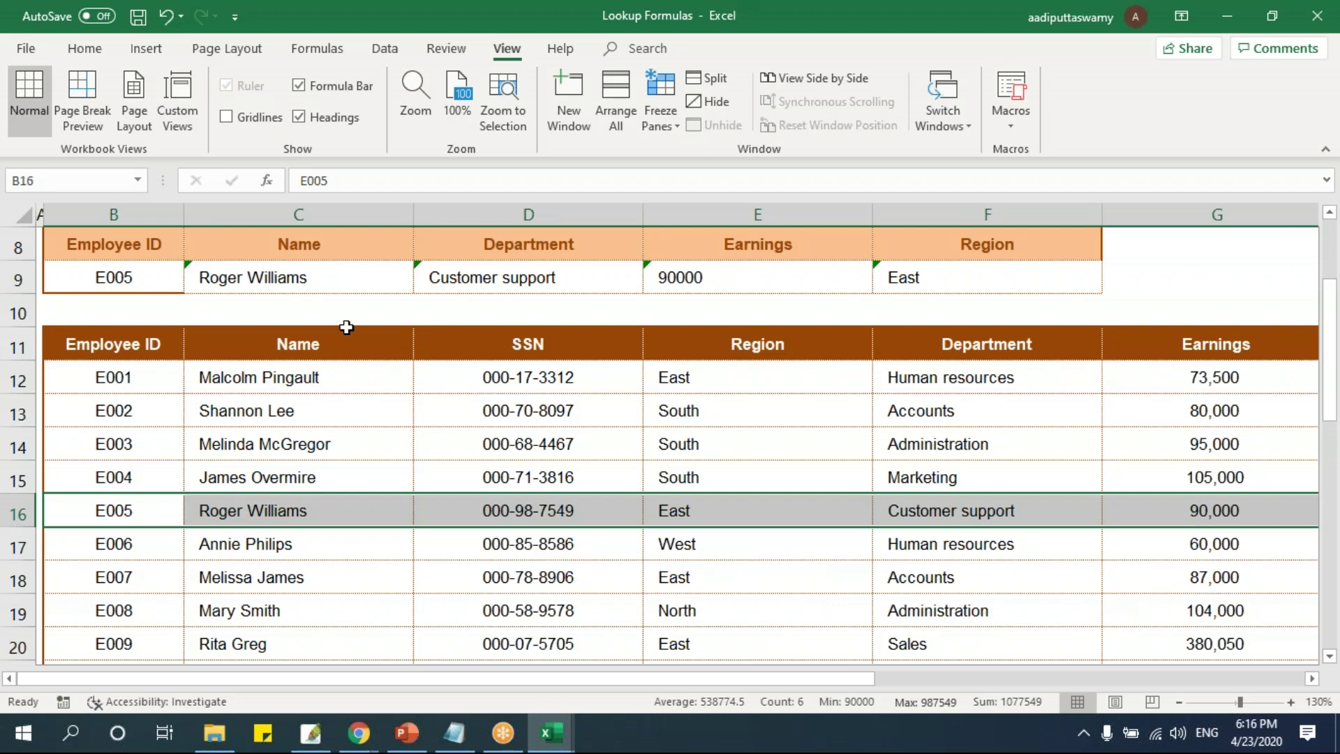
double_click(335, 282)
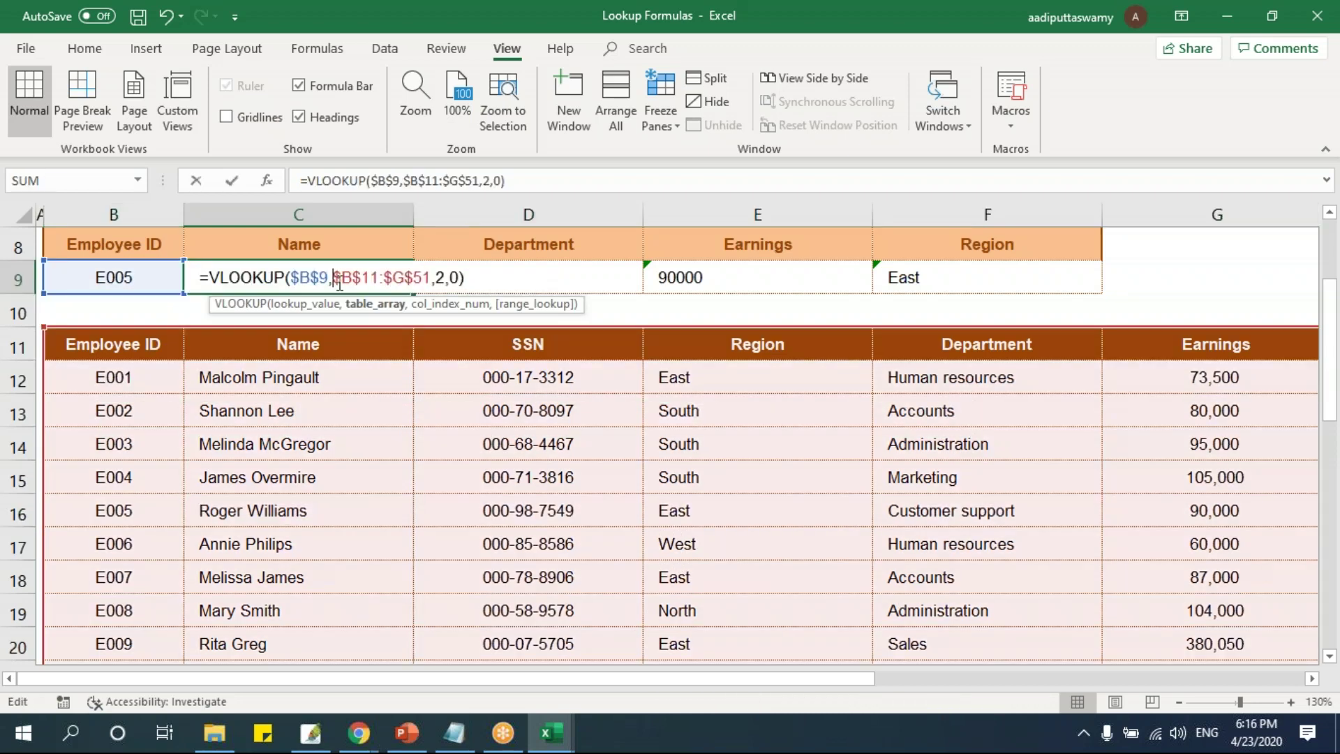
double_click(441, 279)
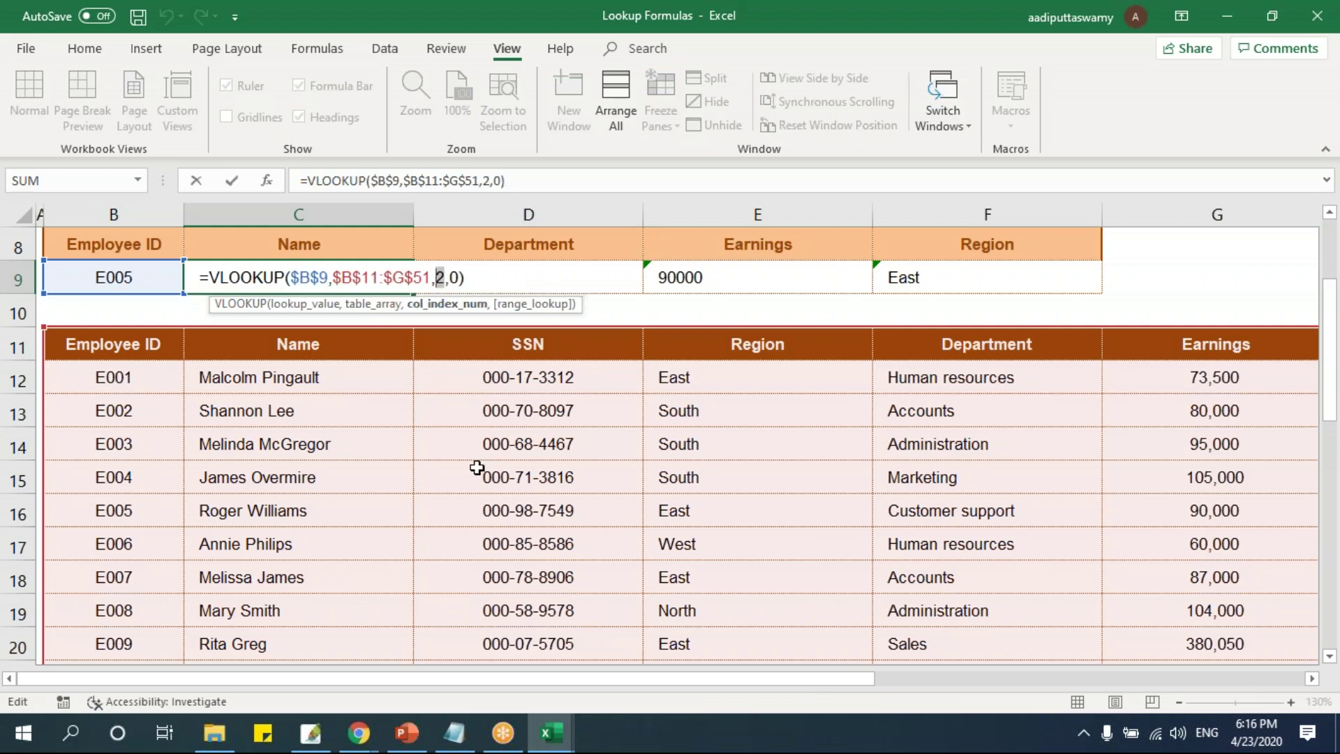
key("ctrl+Return")
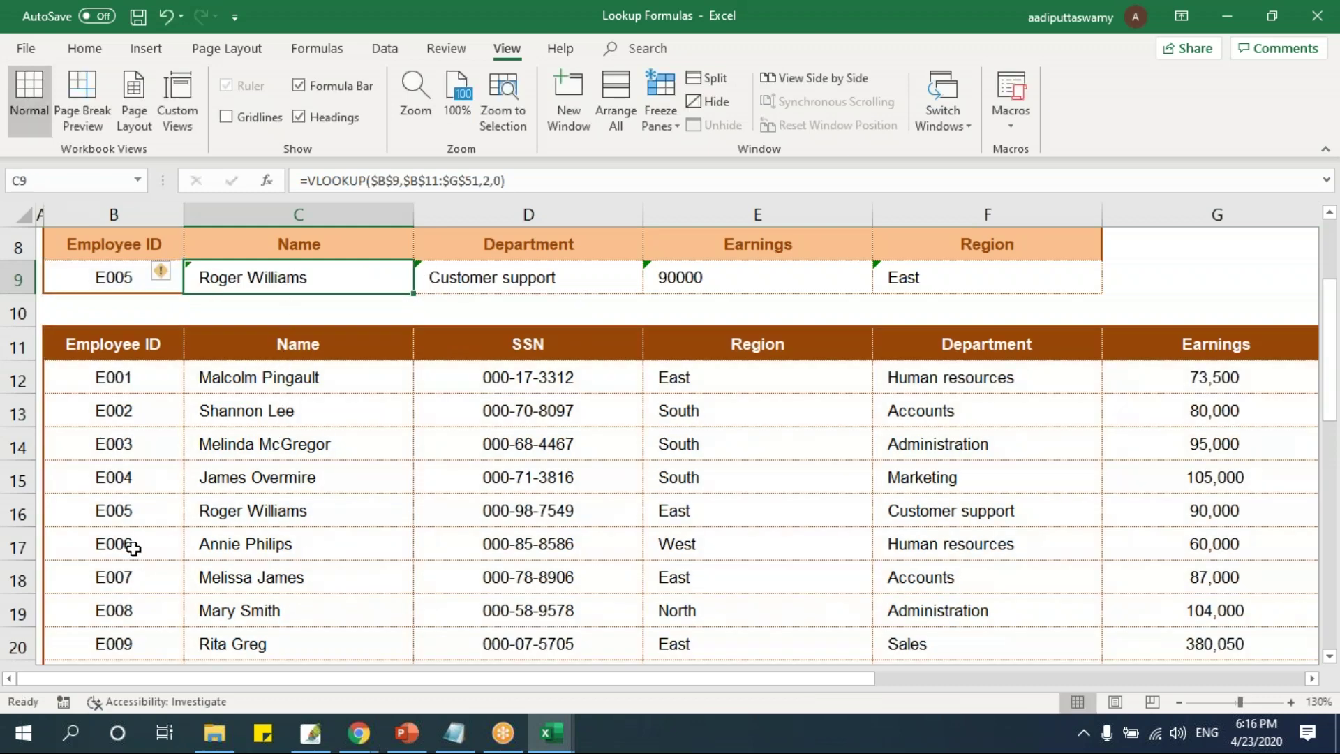
left_click(132, 517)
left_click(254, 508)
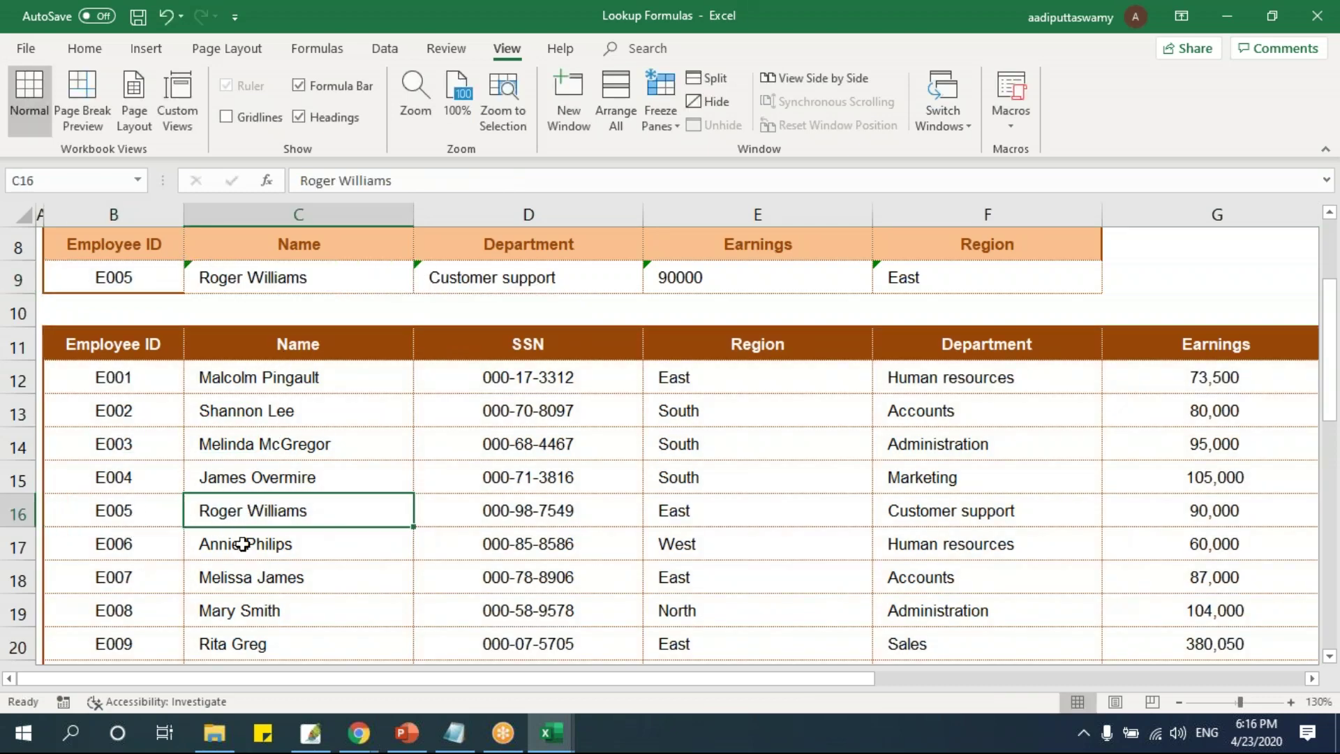
Review the Department VLOOKUP formula and count the columns along the employee table's E005 row.
double_click(548, 278)
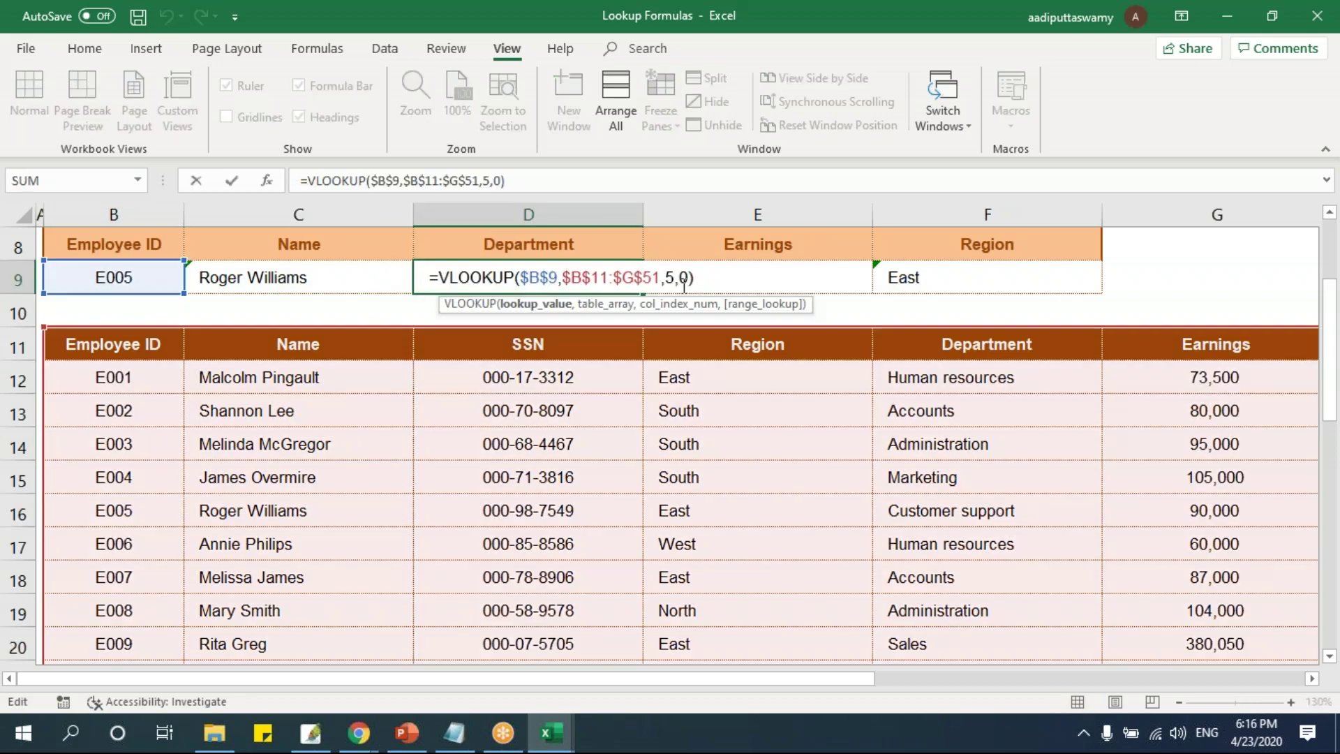
key("ctrl+Return")
left_click(105, 511)
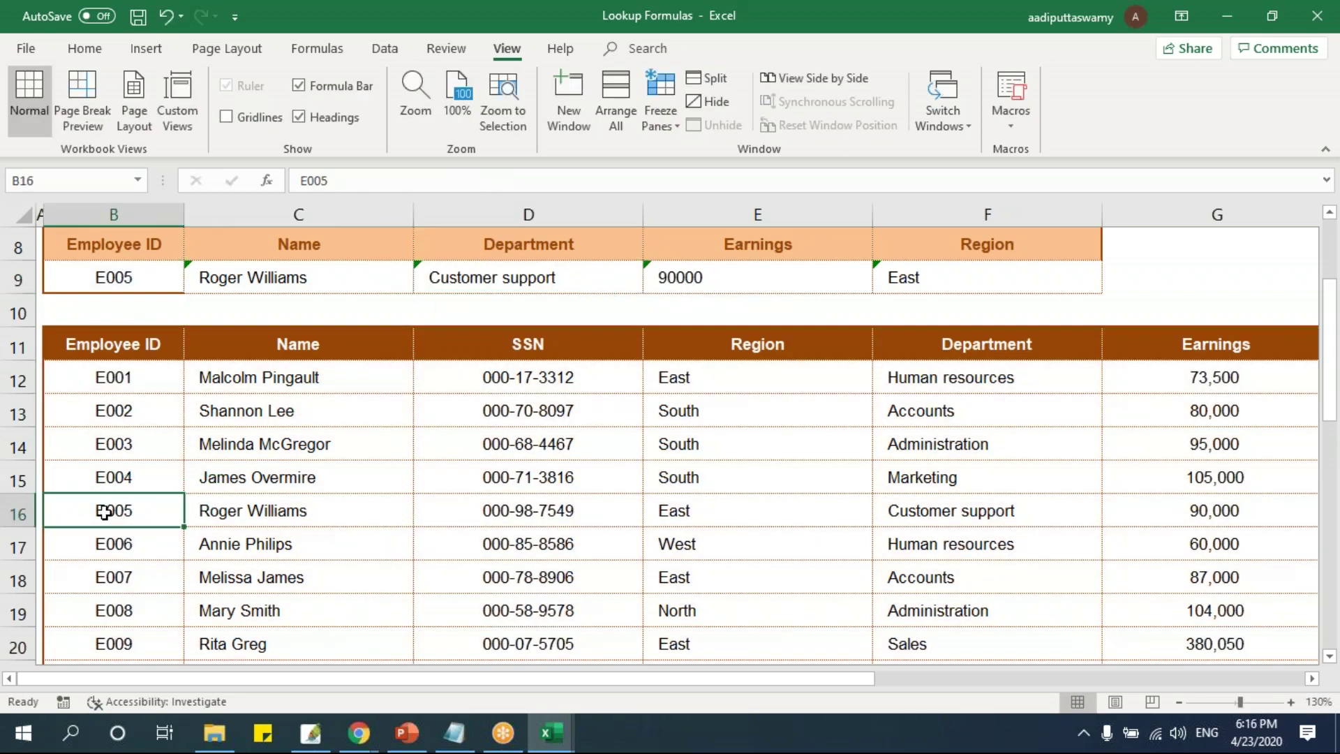
left_click(245, 509)
left_click(449, 502)
left_click(716, 516)
Change the Department of employee E005 in the employee table to Marketing.
left_click(901, 518)
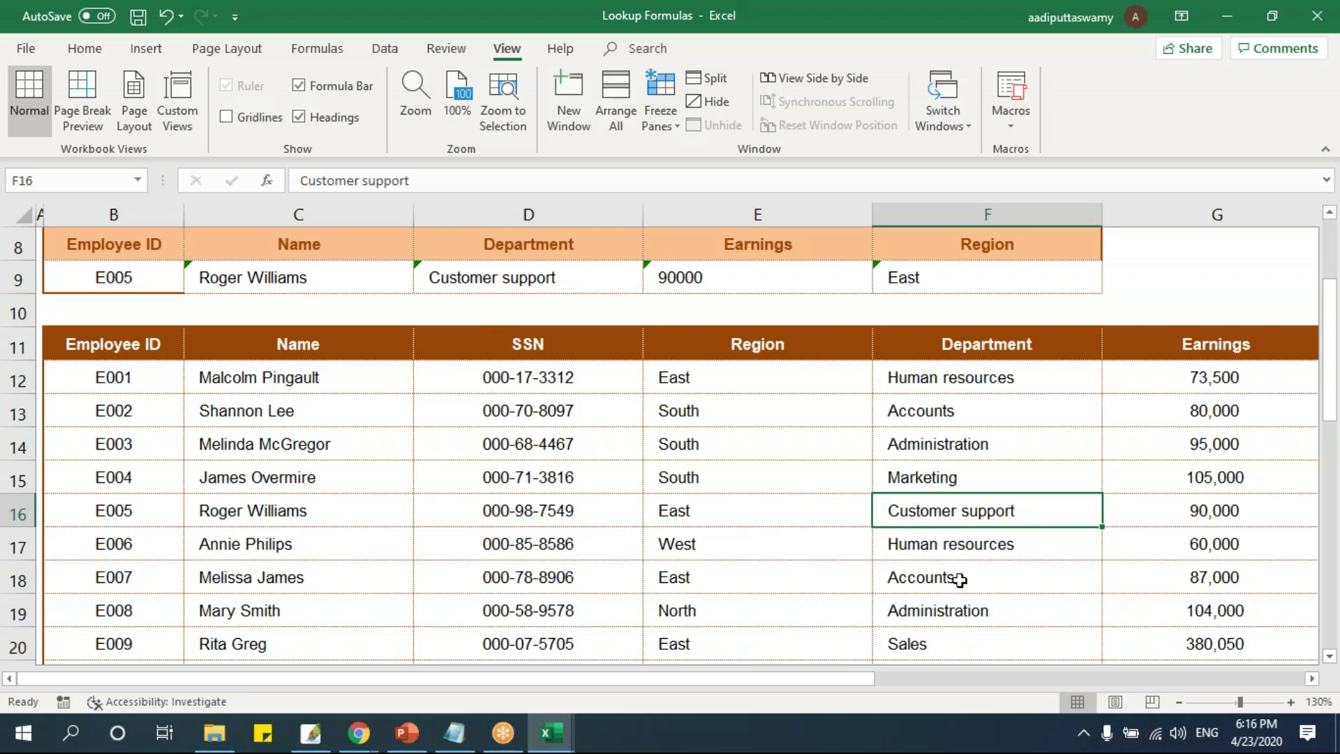
type("Mar")
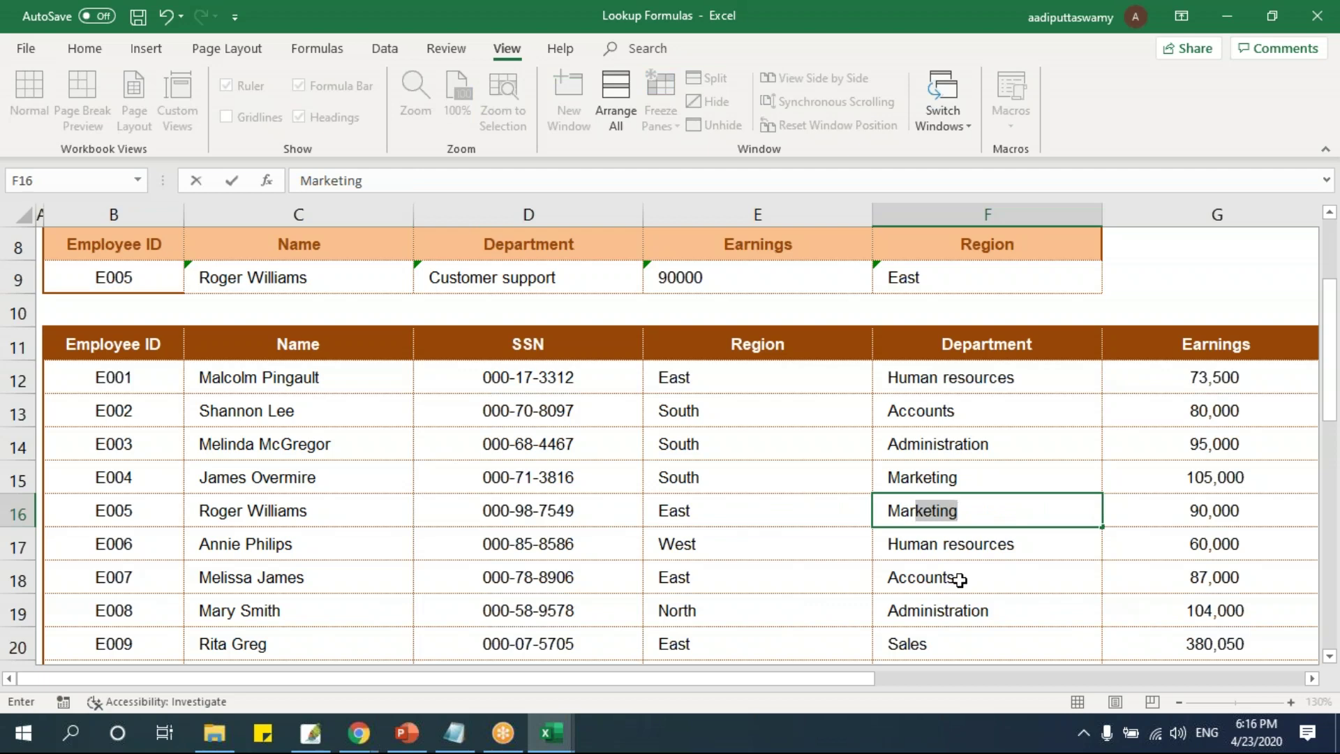
key("Return")
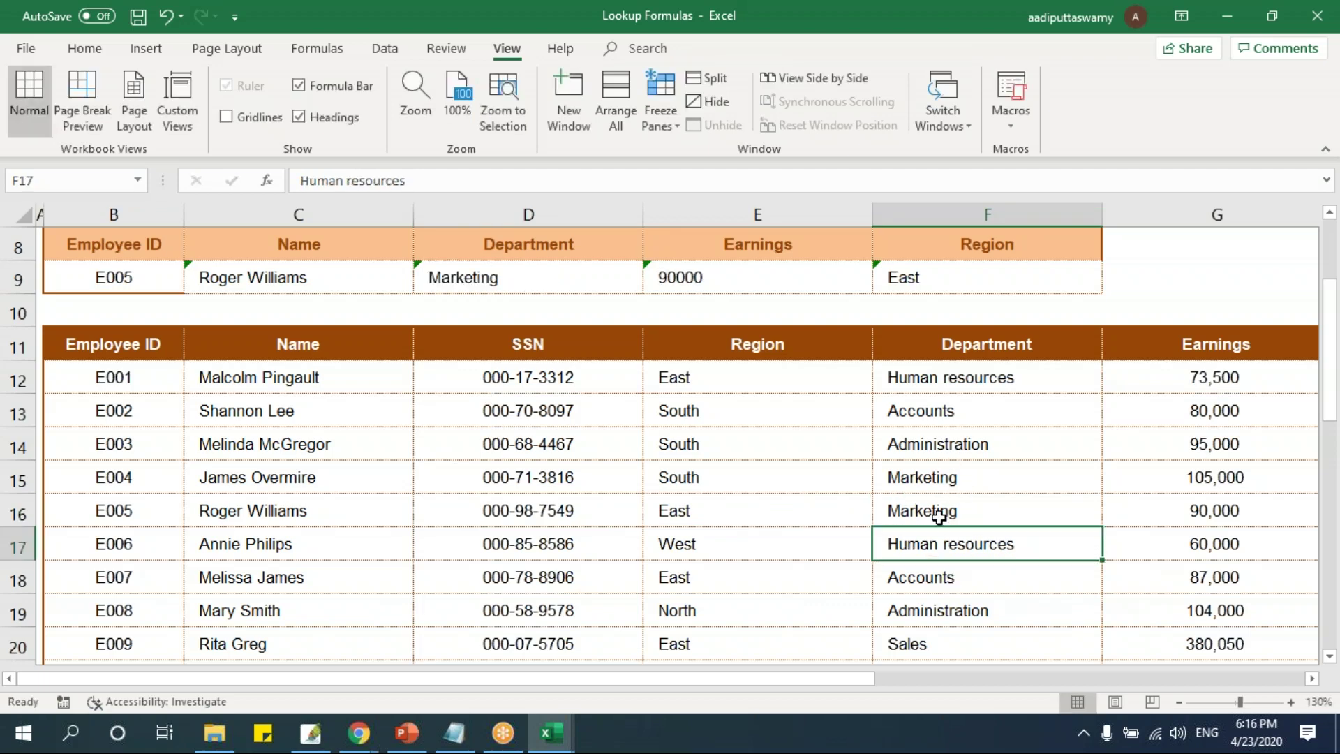
left_click(925, 516)
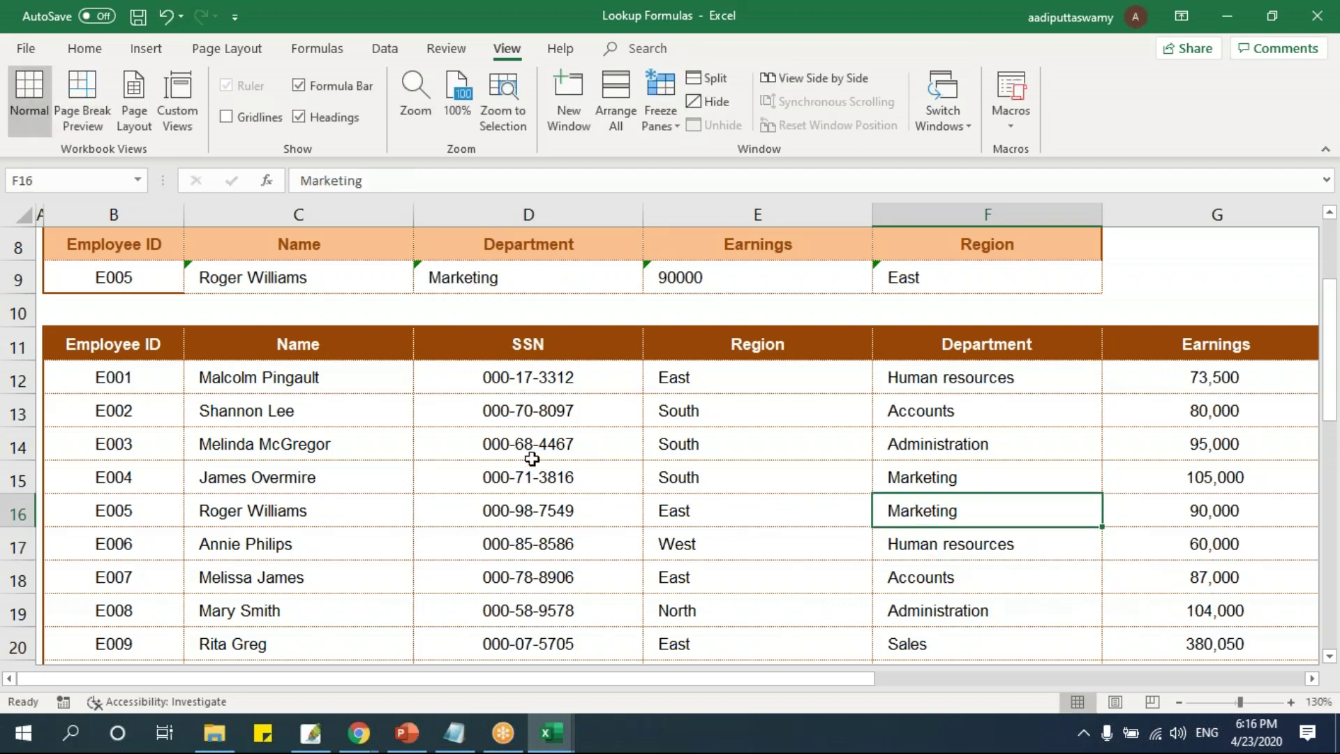
Check the search ID and its lookup results, including Earnings and Region, against the employee table's E005 row.
left_click_drag(94, 509, 1002, 513)
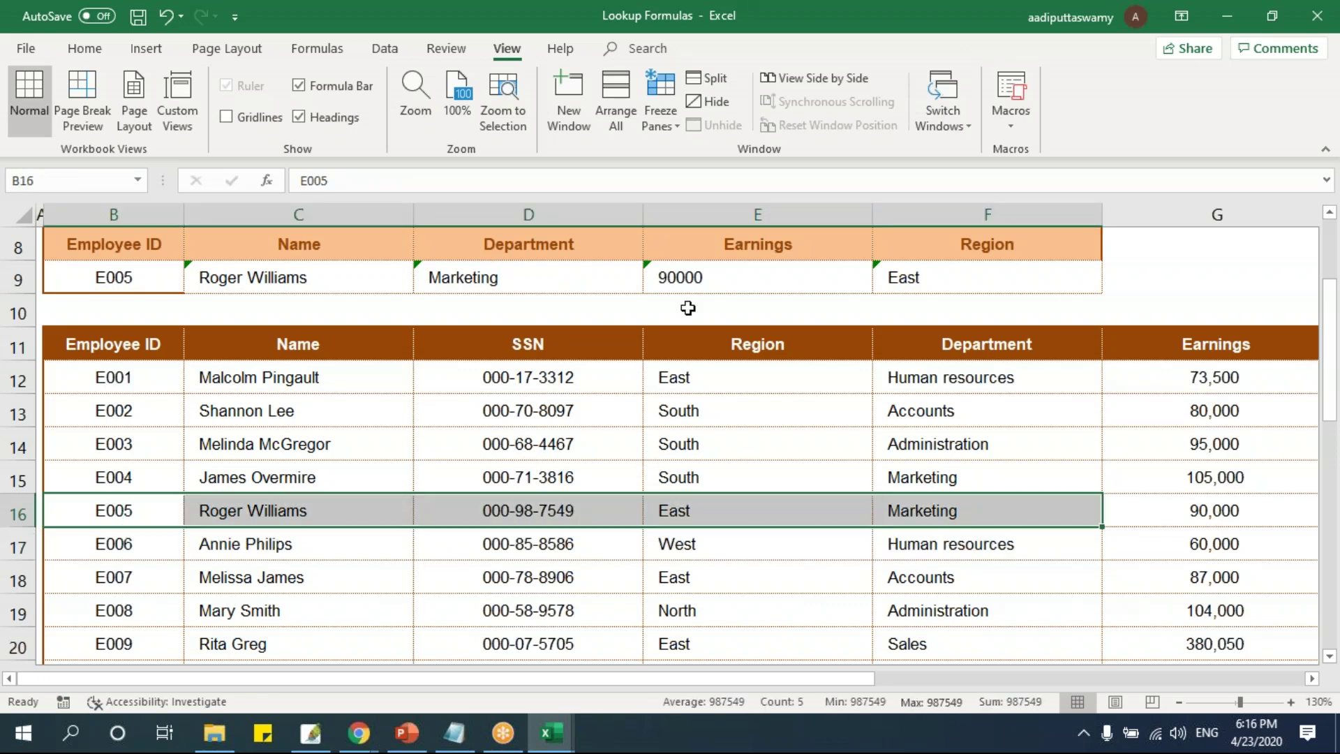
left_click(684, 277)
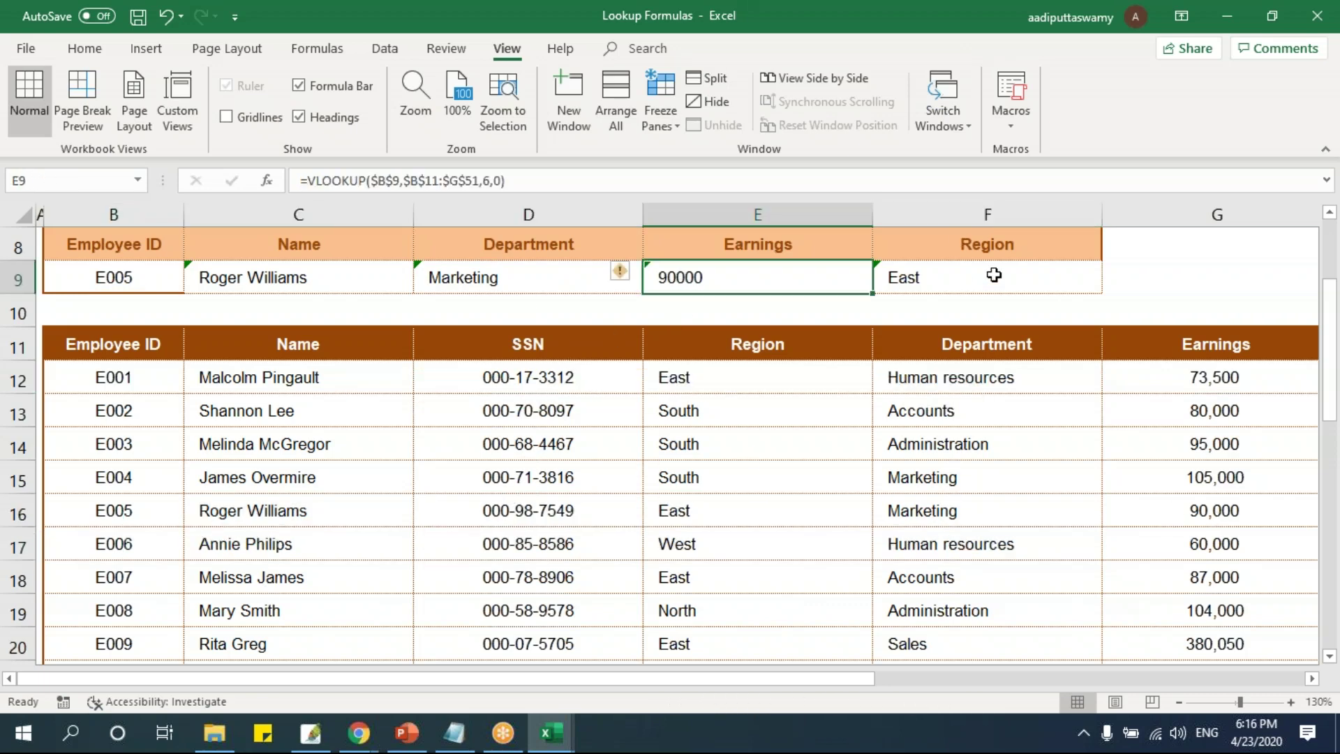
left_click(709, 525)
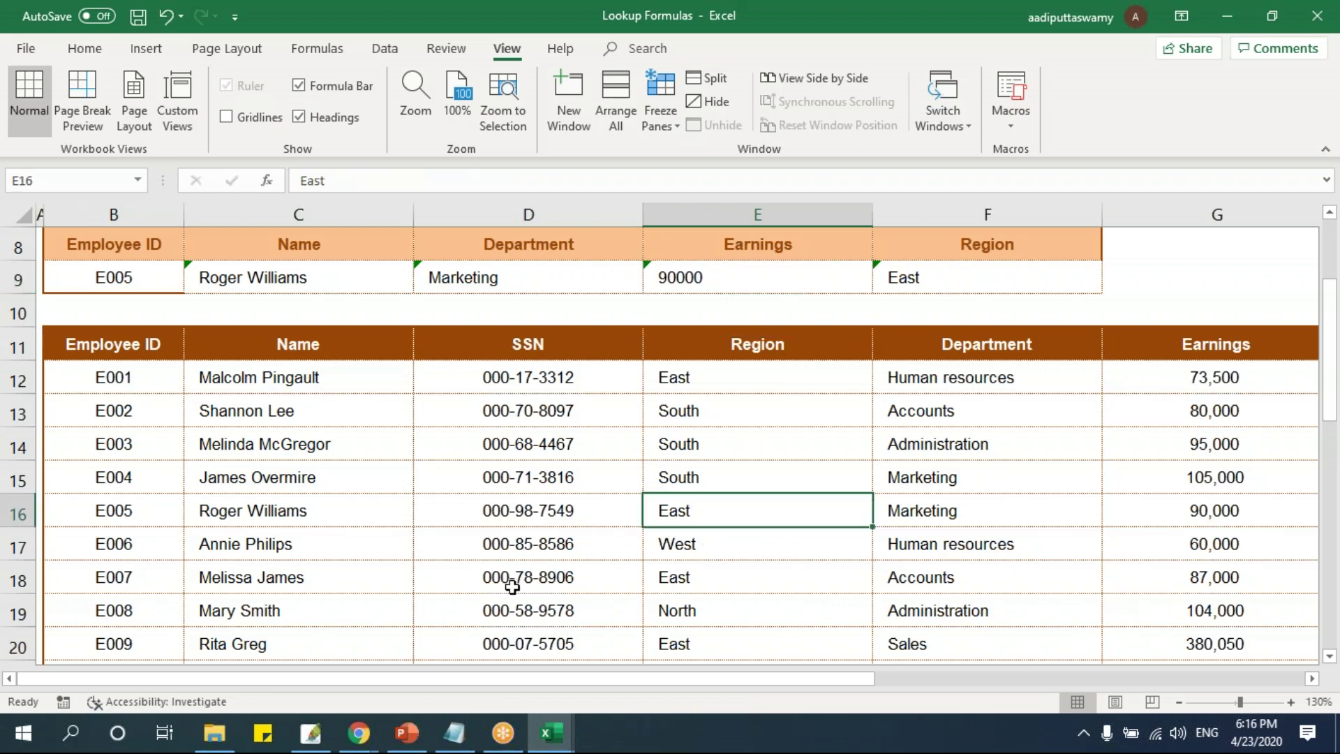
left_click(152, 279)
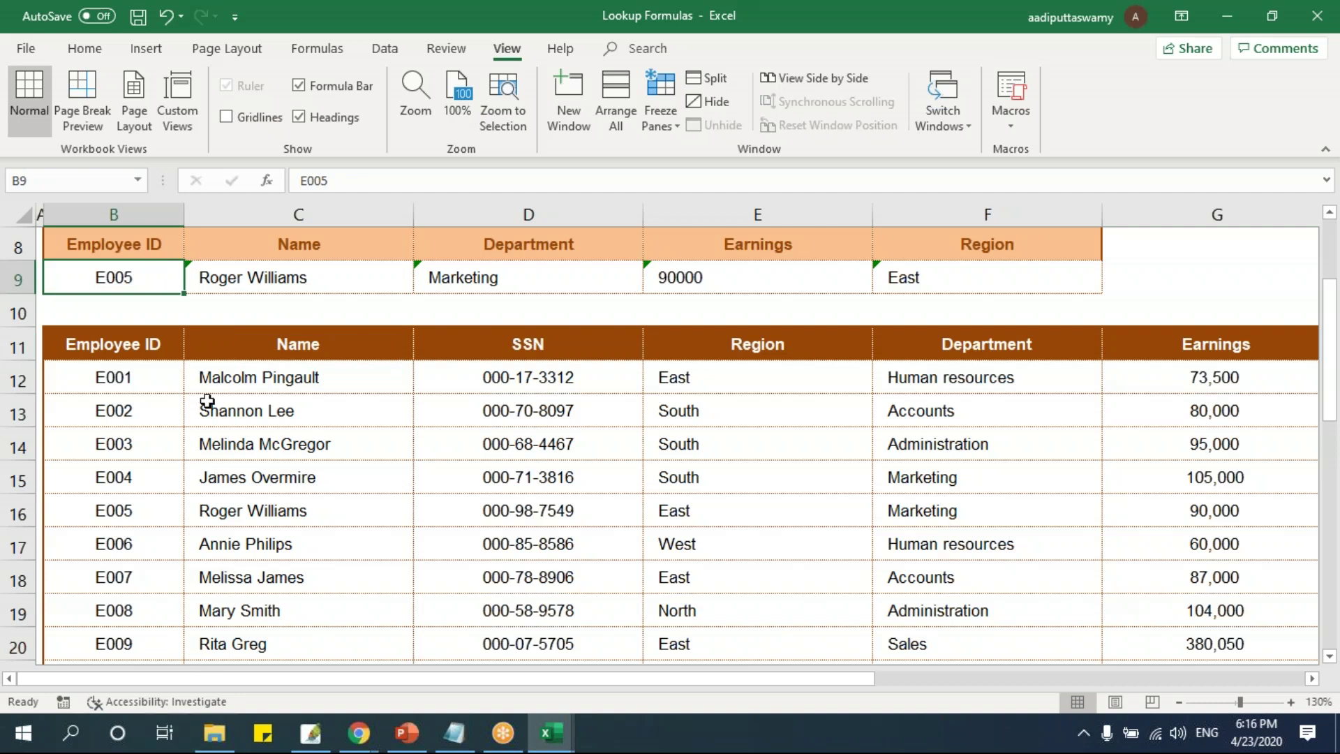
left_click_drag(227, 281, 885, 280)
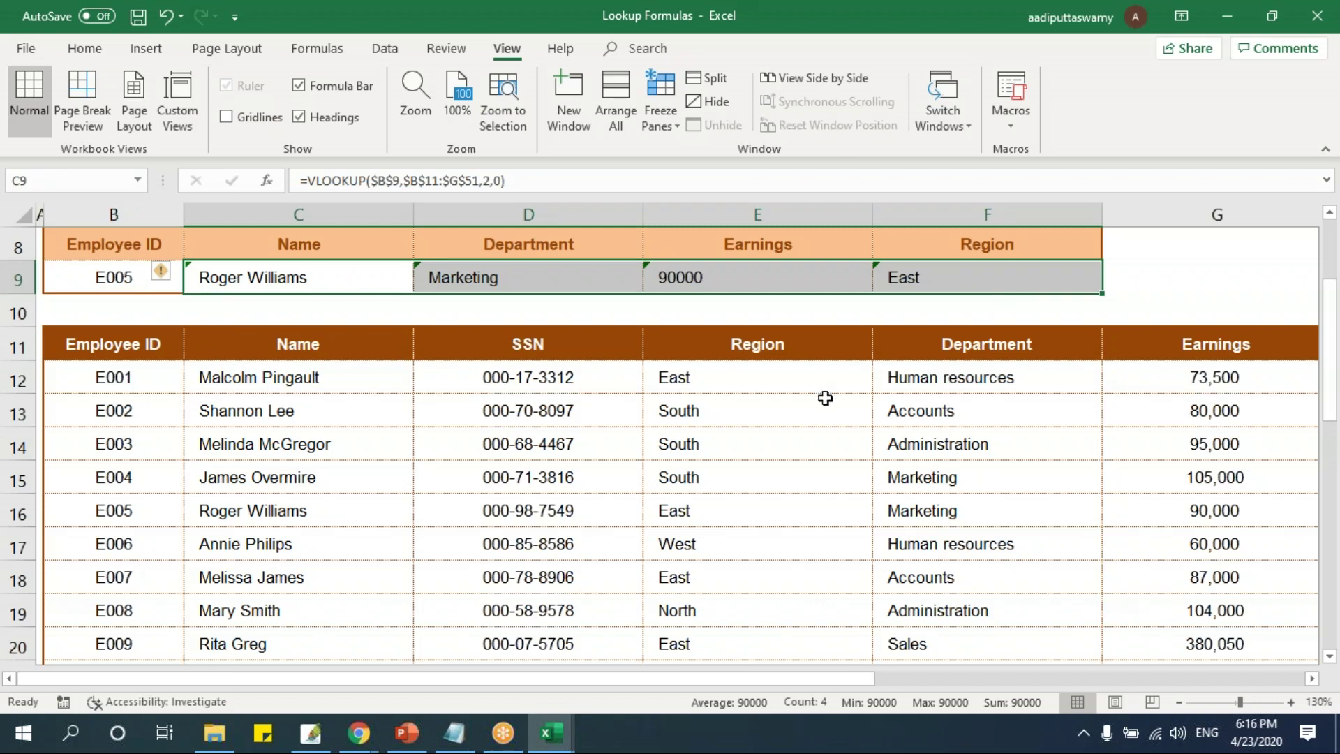
left_click(763, 429)
left_click(132, 277)
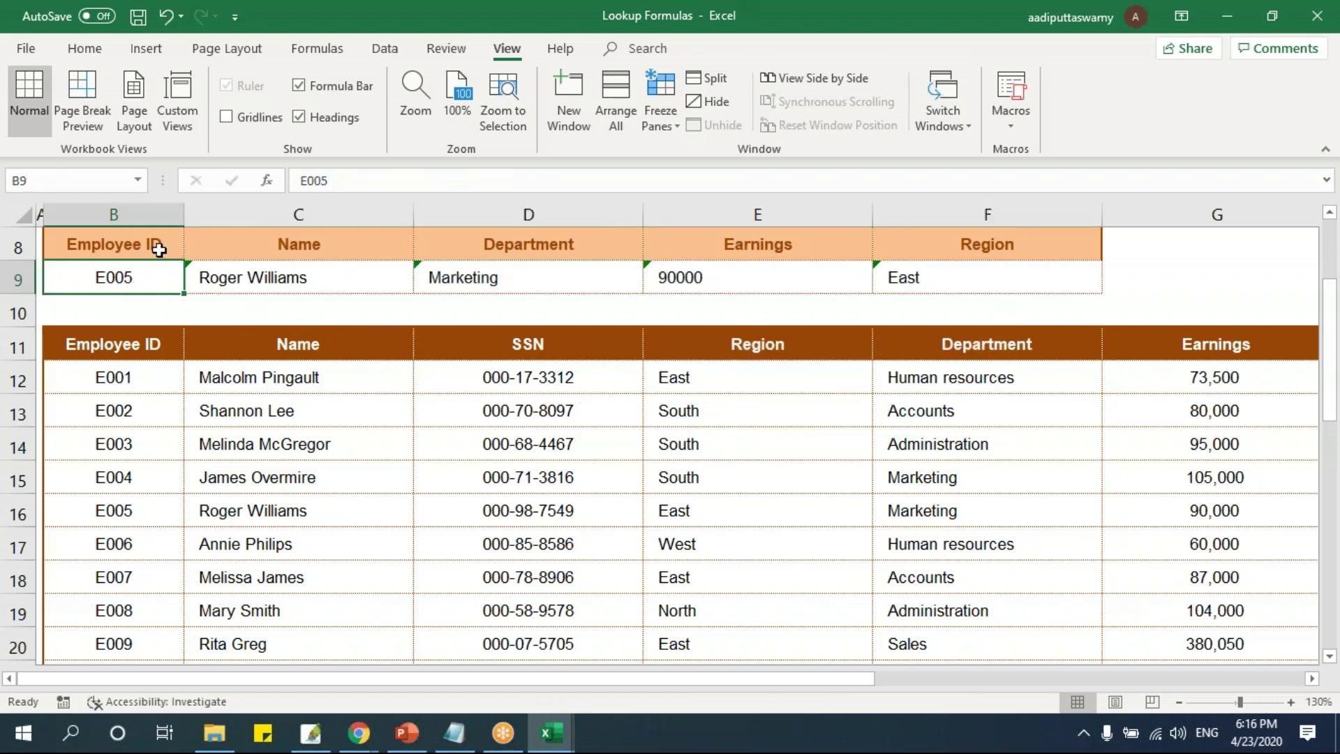
Set the first Employee ID in the employee table to E005 to test how the lookups handle a duplicate ID.
left_click_drag(133, 342, 130, 551)
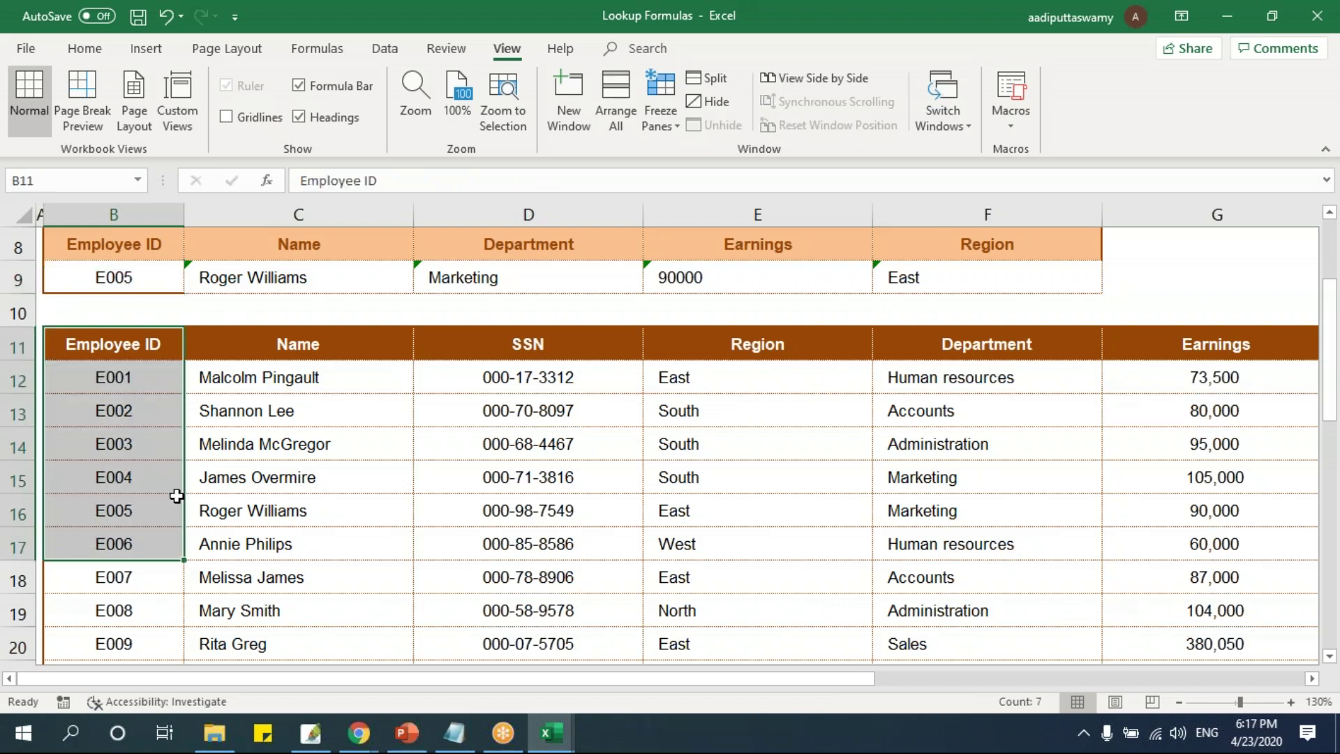
left_click_drag(116, 377, 119, 419)
left_click(120, 419)
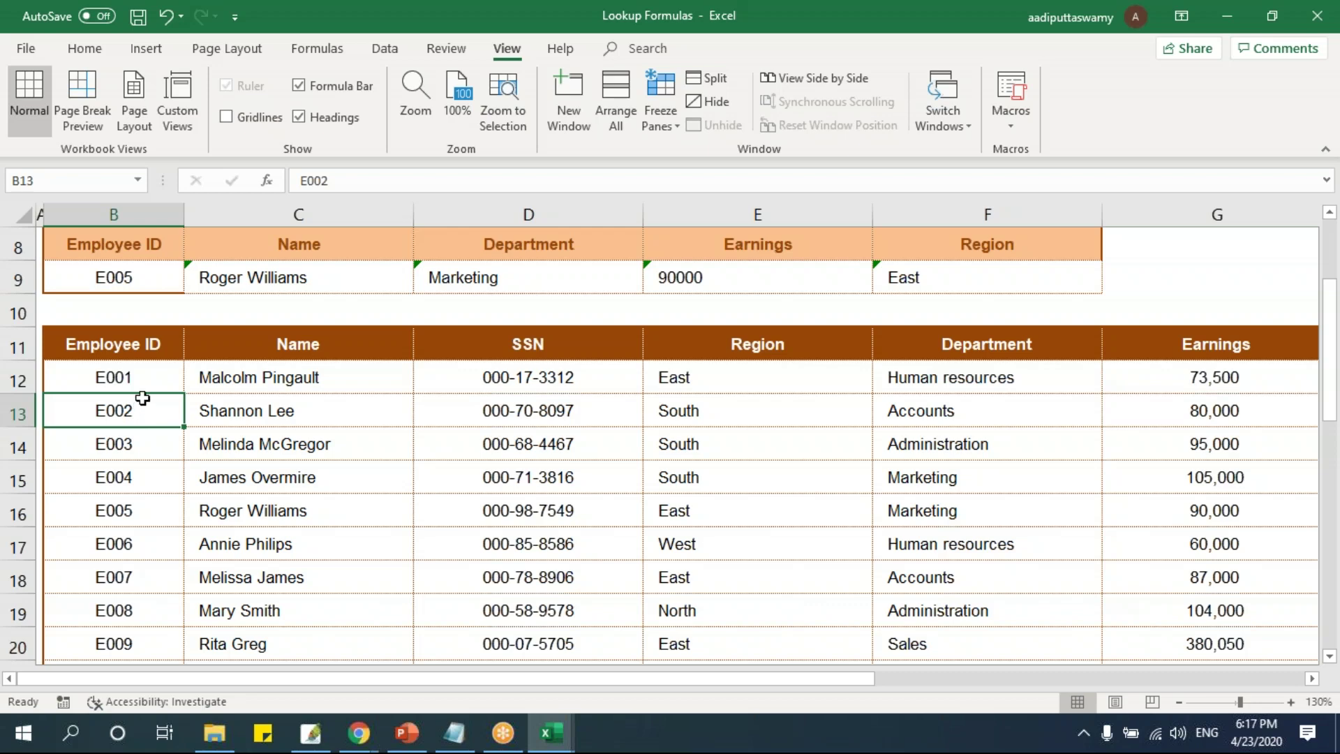
double_click(150, 375)
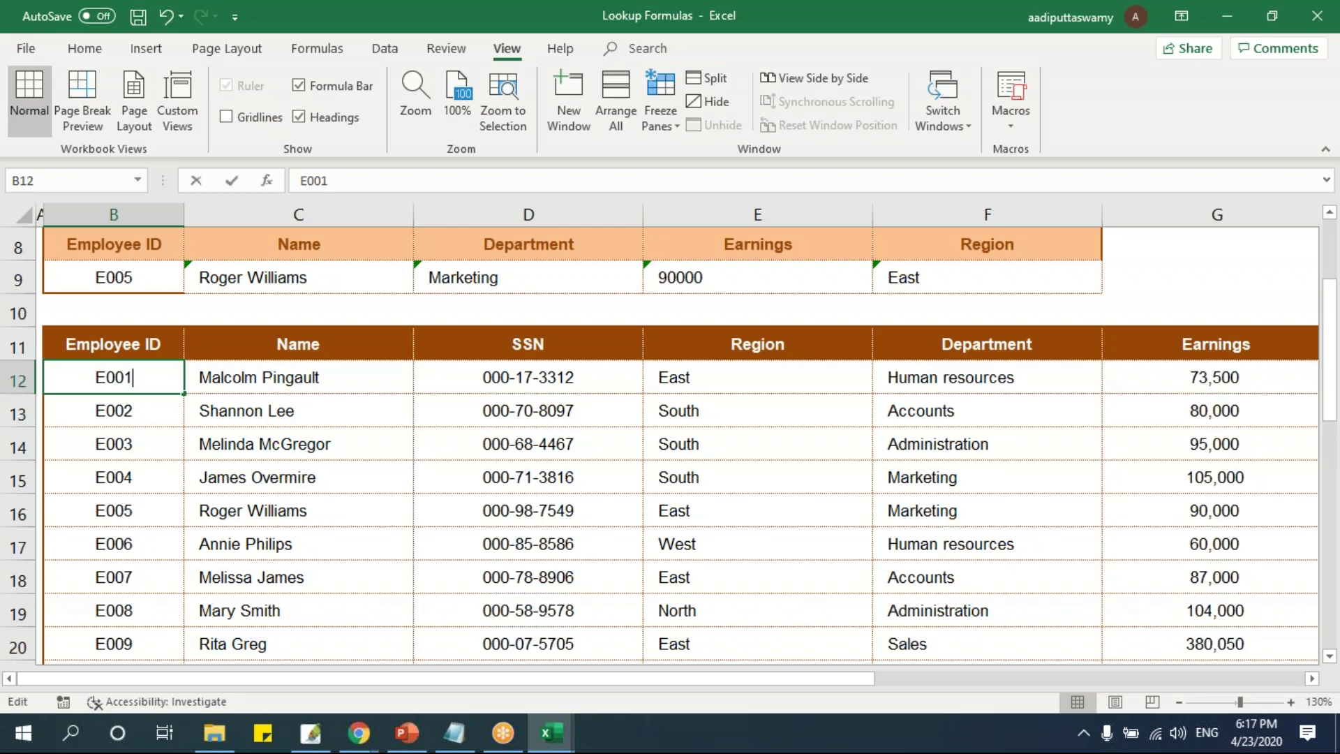
key("BackSpace")
type("5")
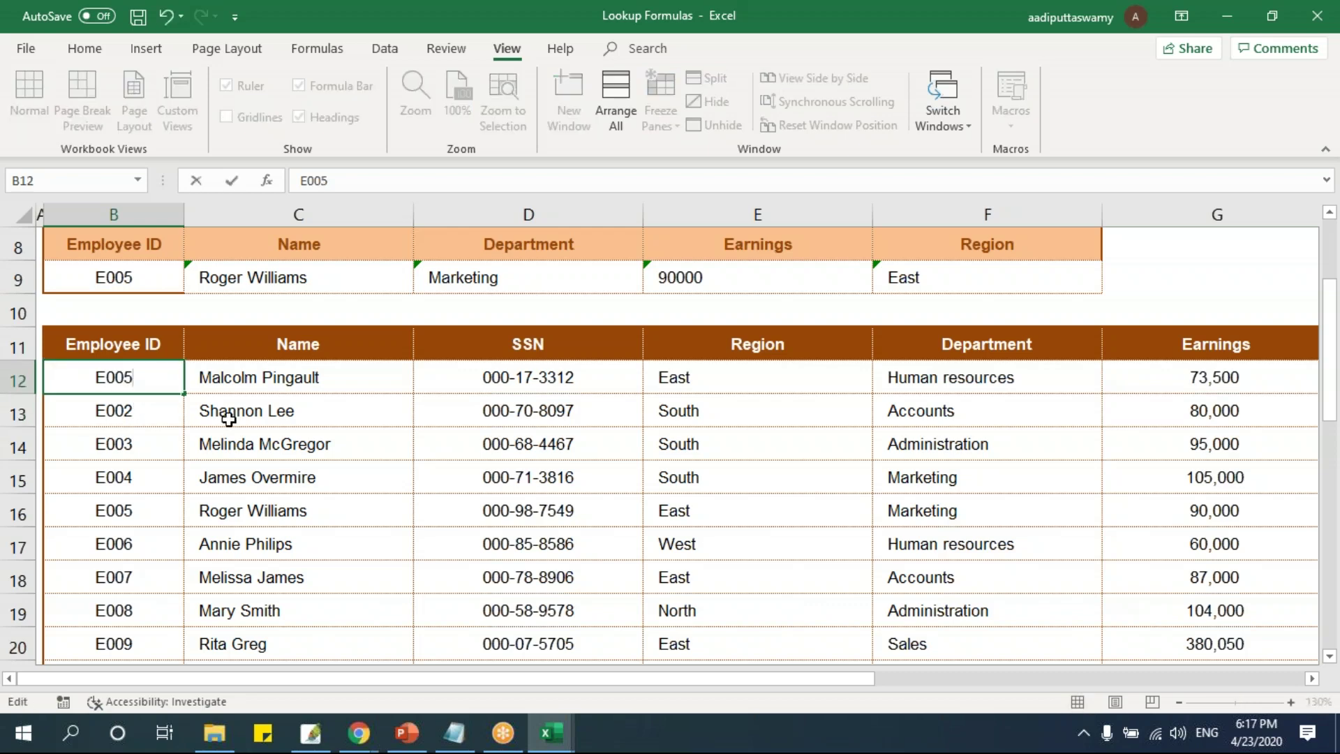
key("Return")
Compare the lookup results for E005 with the first row of the employee table.
left_click_drag(128, 282, 981, 281)
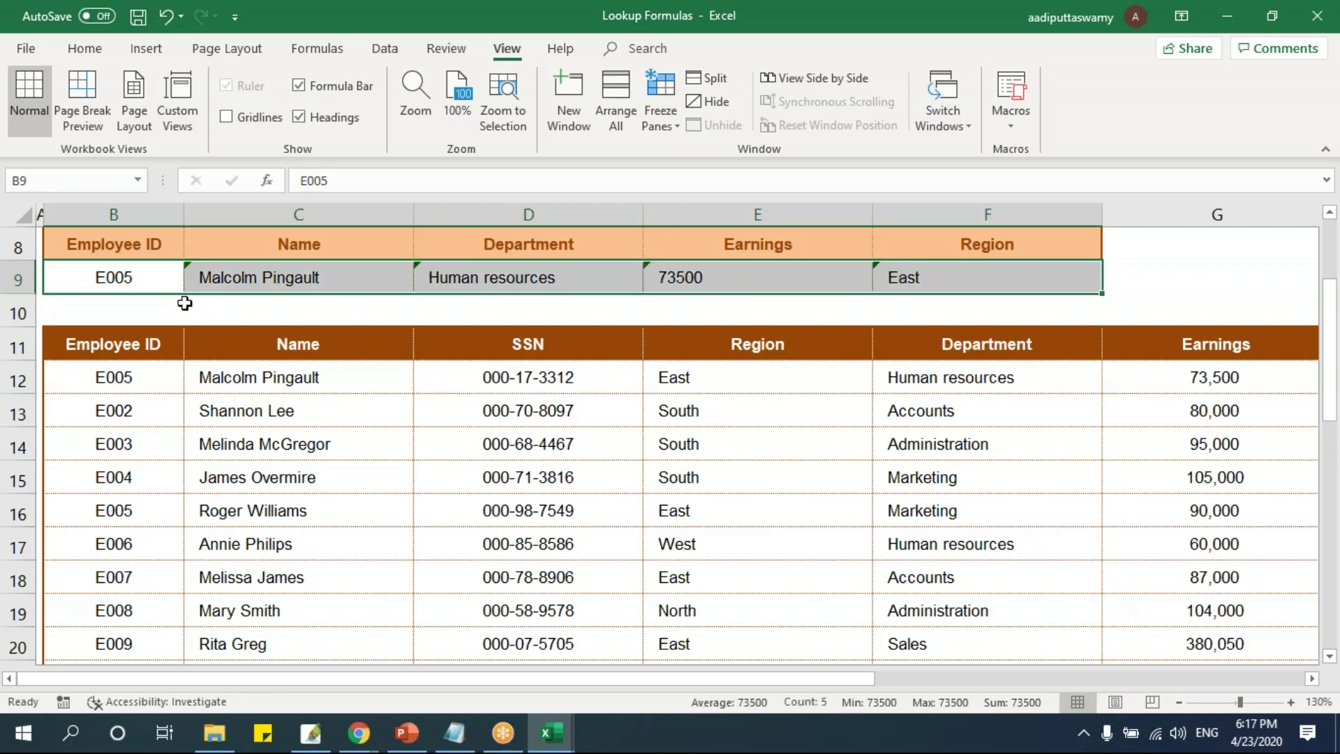
left_click(149, 281)
left_click_drag(144, 373, 152, 472)
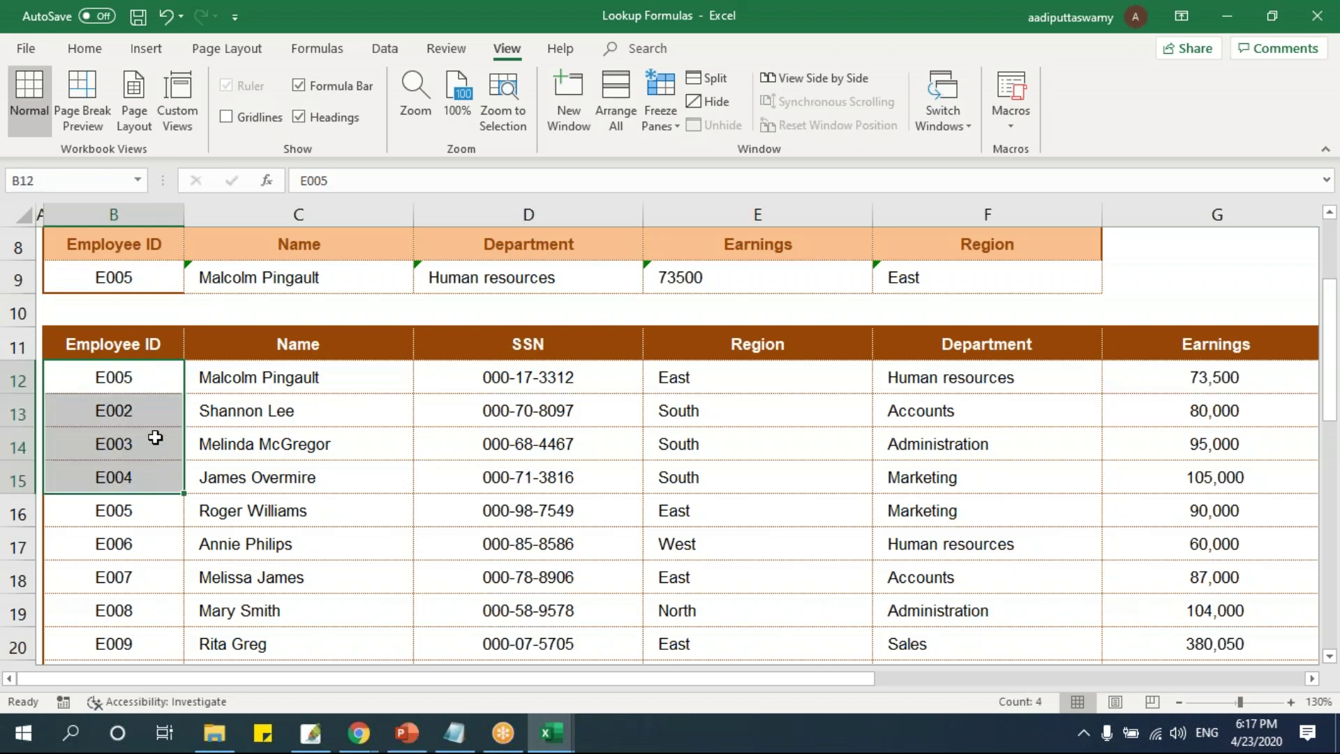
left_click(133, 378)
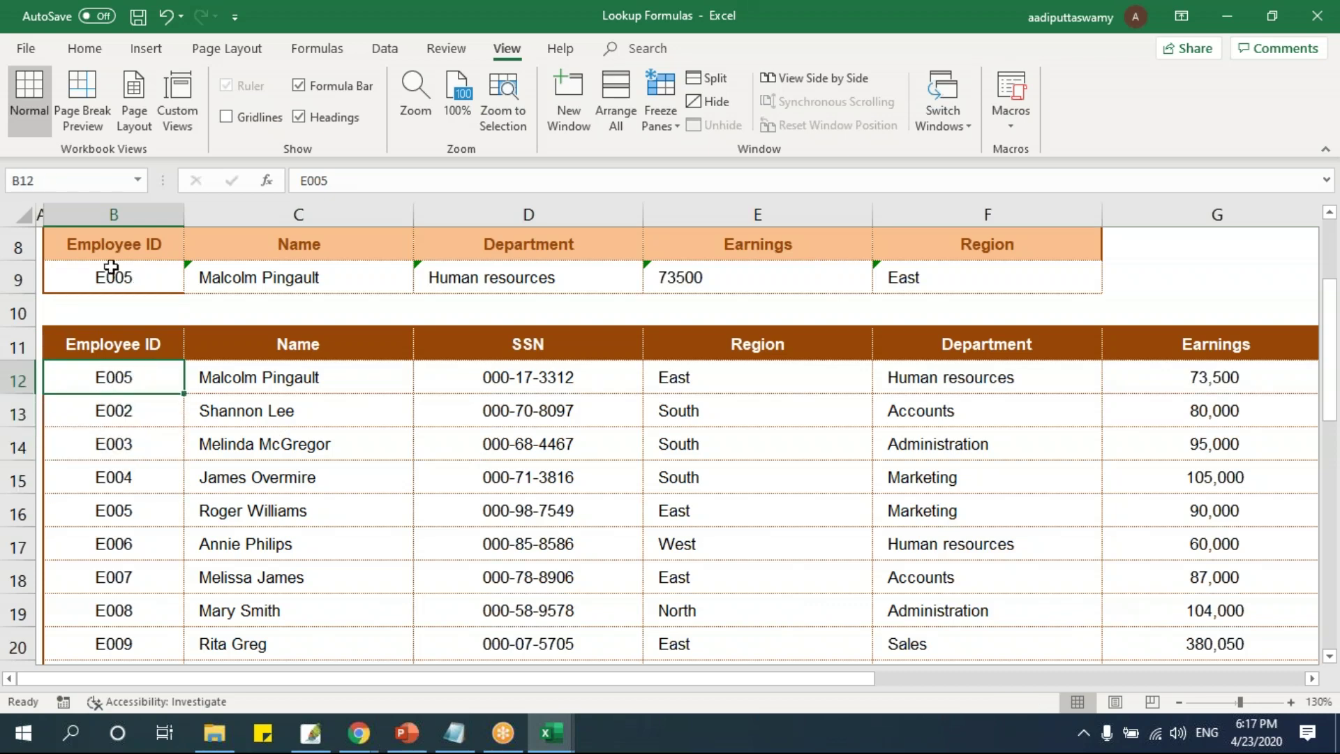
left_click_drag(120, 381, 1156, 377)
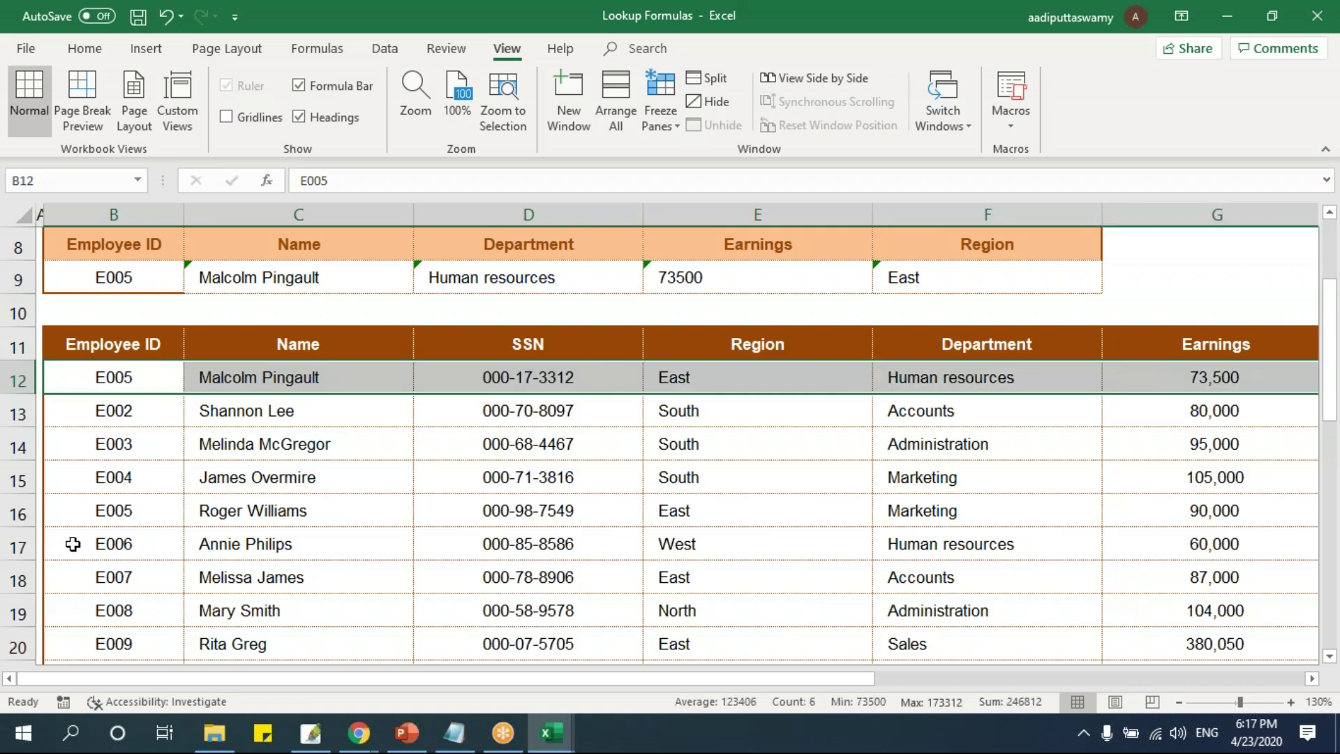
Examine the Employee ID column from its header down for both E005 entries.
left_click(130, 373)
left_click(113, 346)
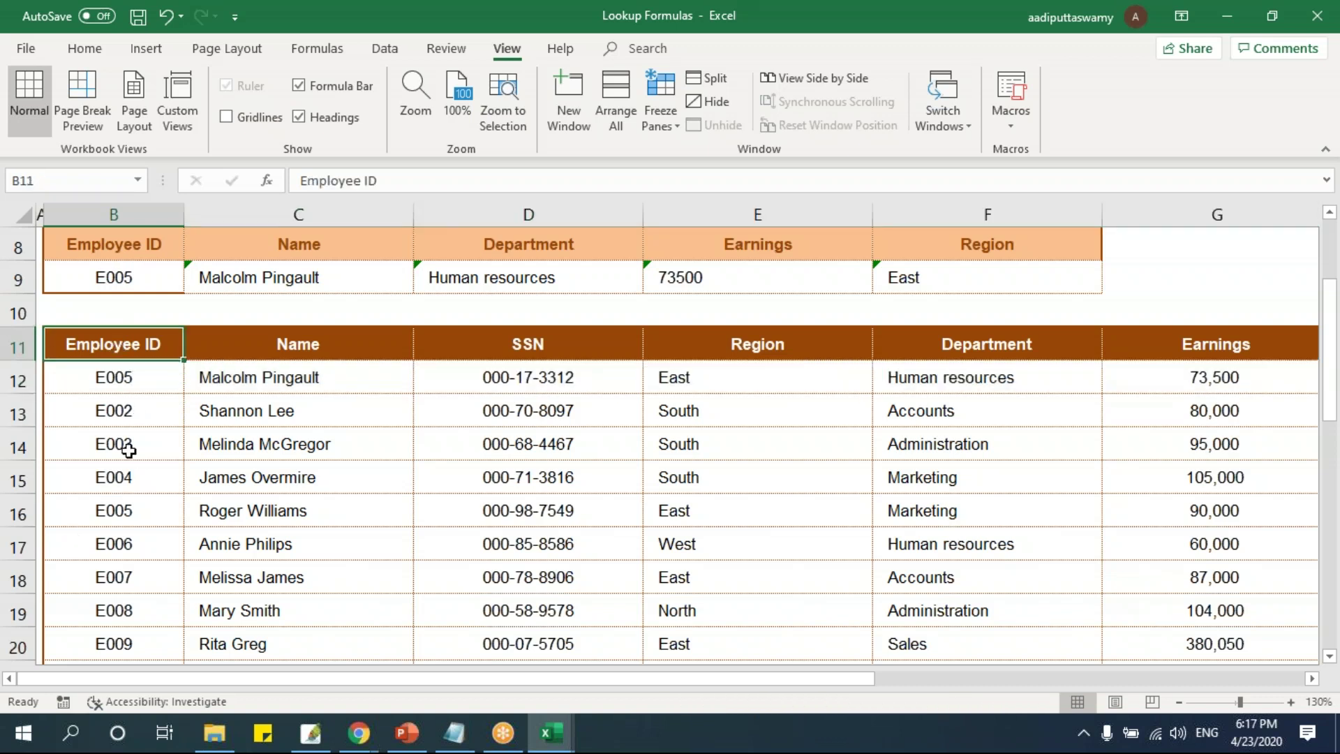
left_click_drag(129, 450, 122, 601)
left_click_drag(126, 391, 120, 602)
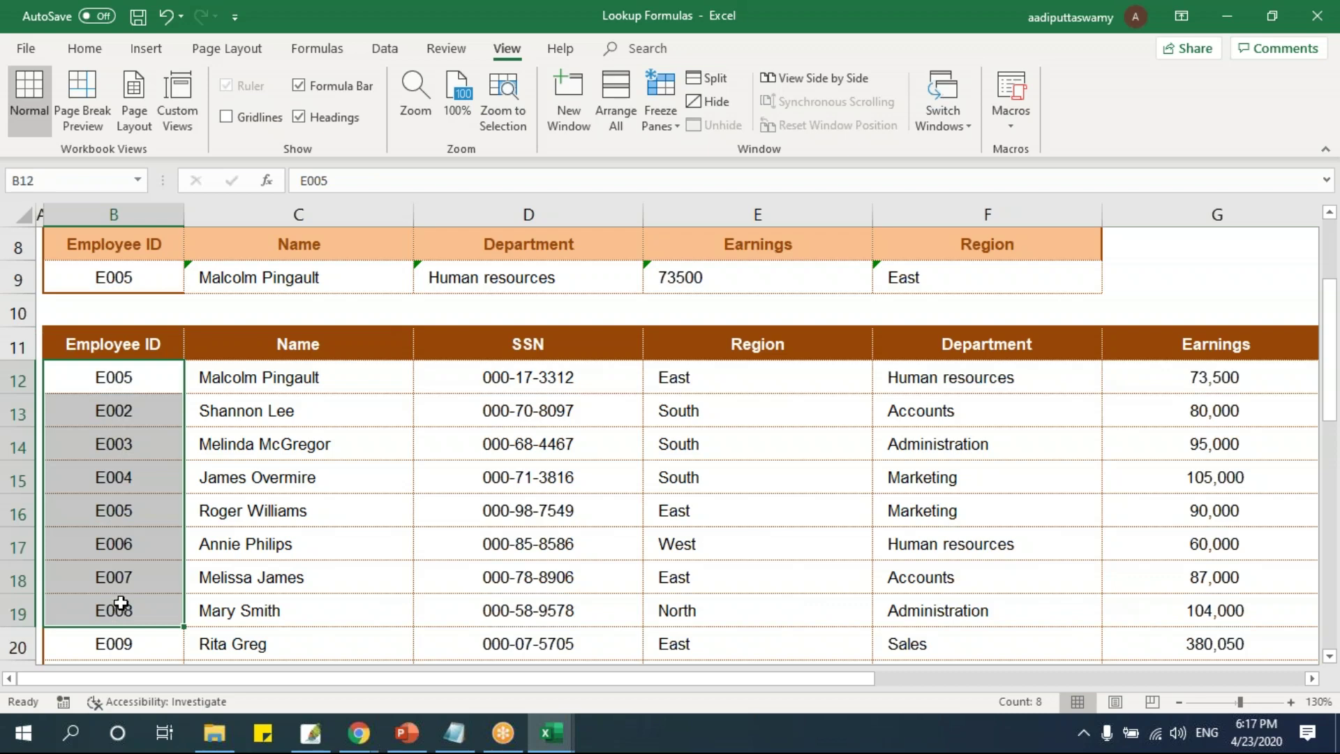
left_click(137, 504)
left_click(127, 374)
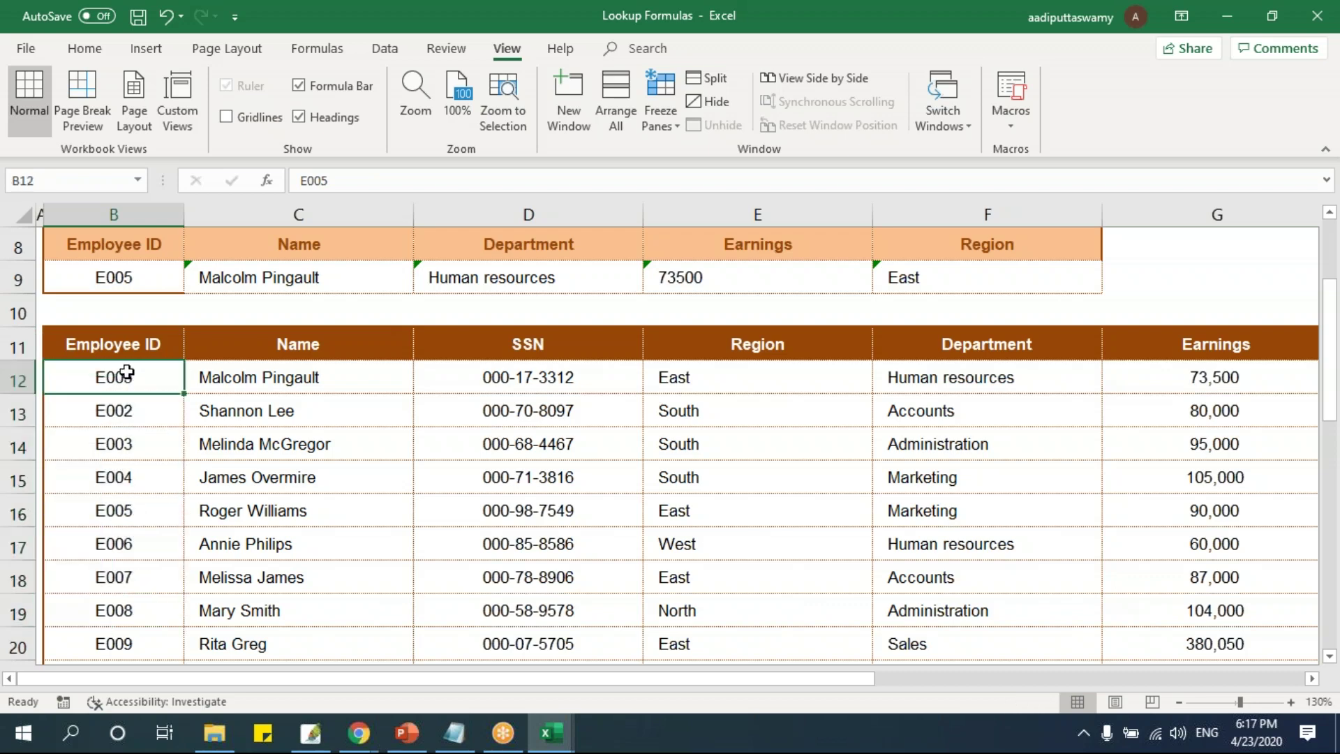
Set the first Employee ID in the employee table back to E001.
double_click(149, 374)
key("BackSpace")
type("1")
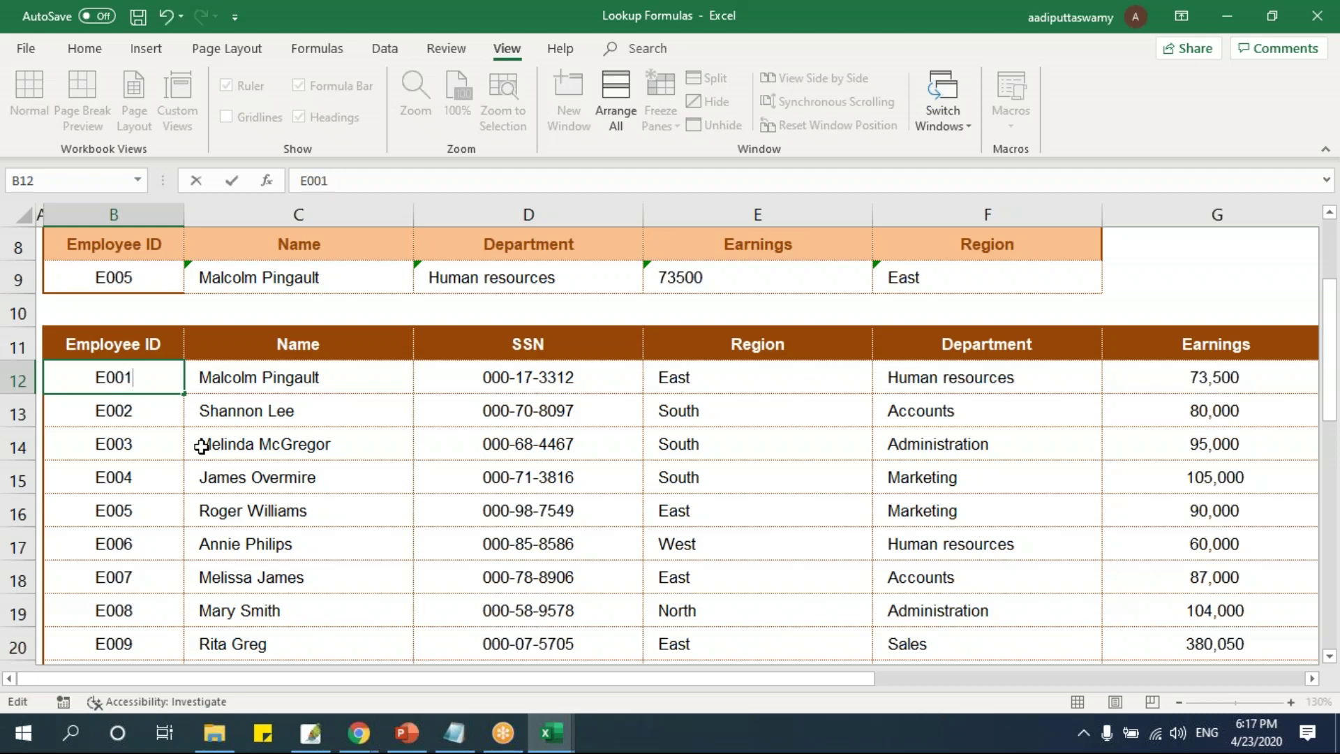
key("Return")
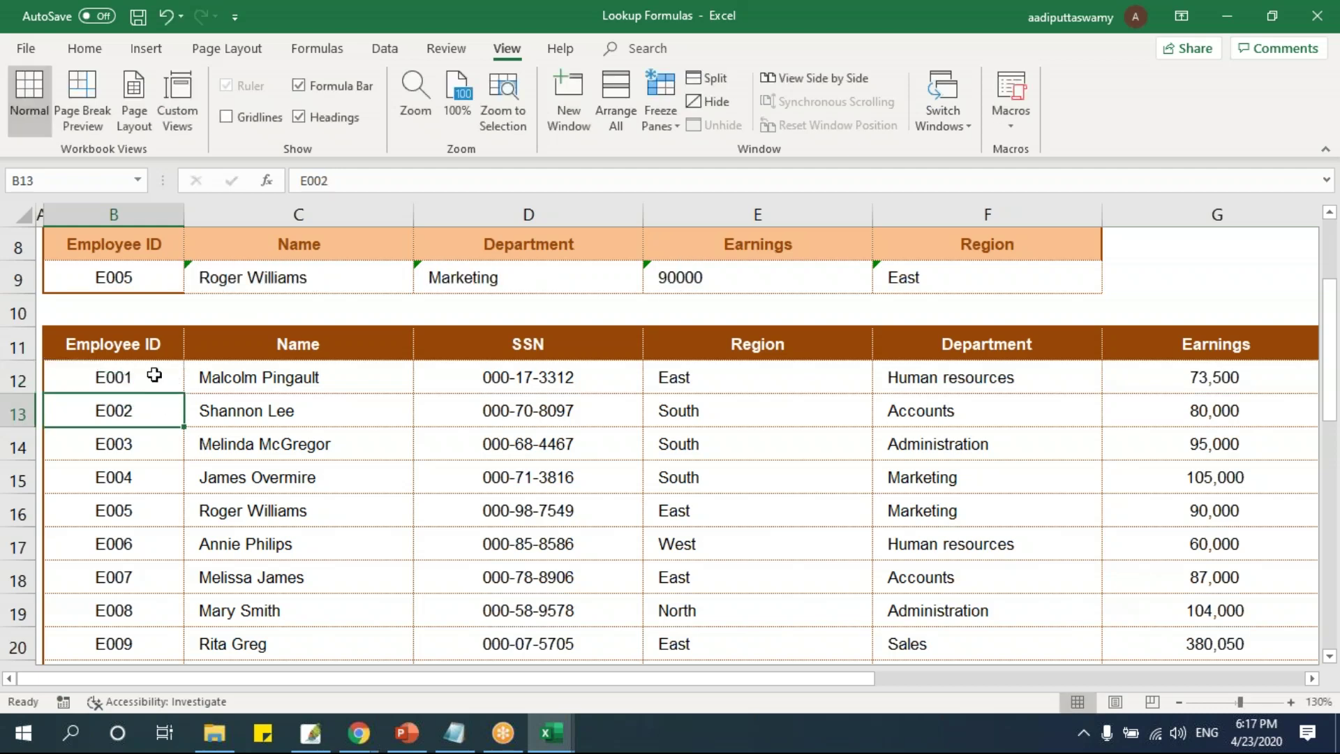
Review the employee table's rows from E001 to E005.
left_click(155, 375)
left_click_drag(132, 377, 1094, 495)
left_click(129, 510)
left_click(618, 386)
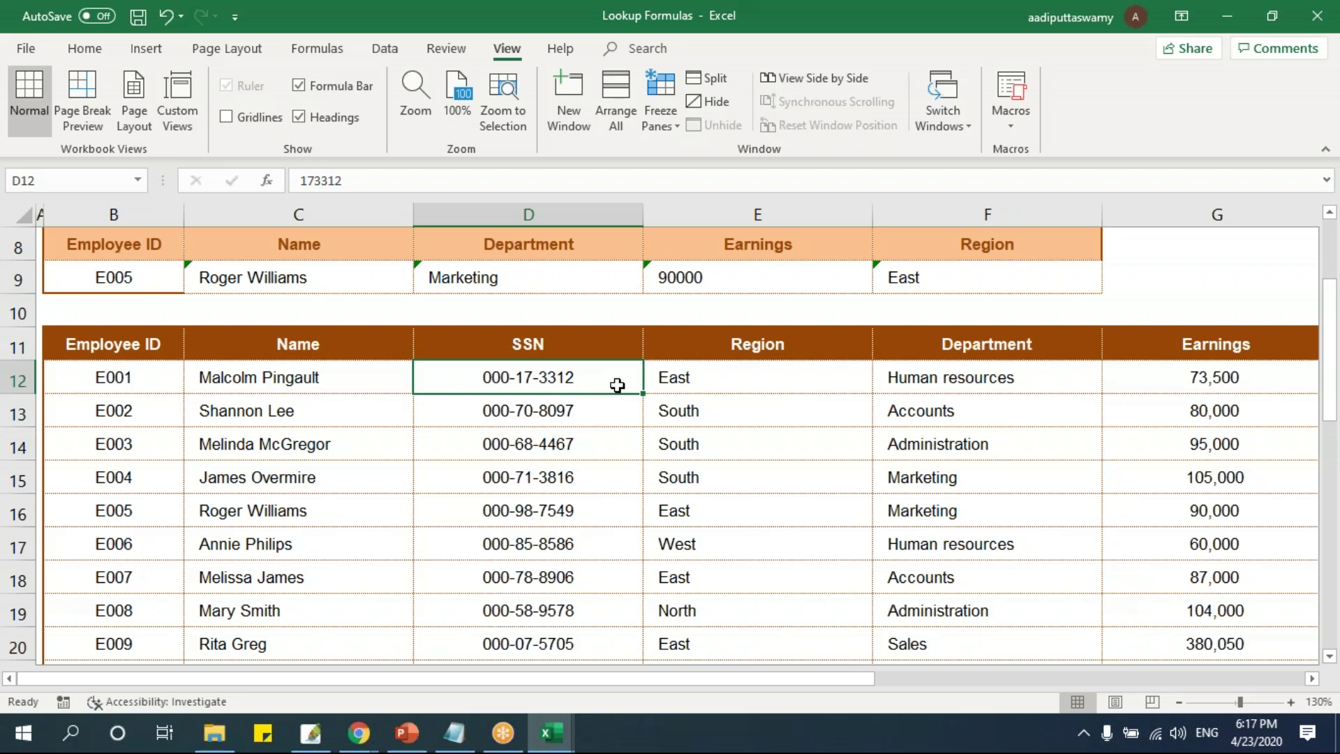
Open the VLOOKUP2 exercise sheet and look over its question and product tables.
scroll(617, 385, "up", 3)
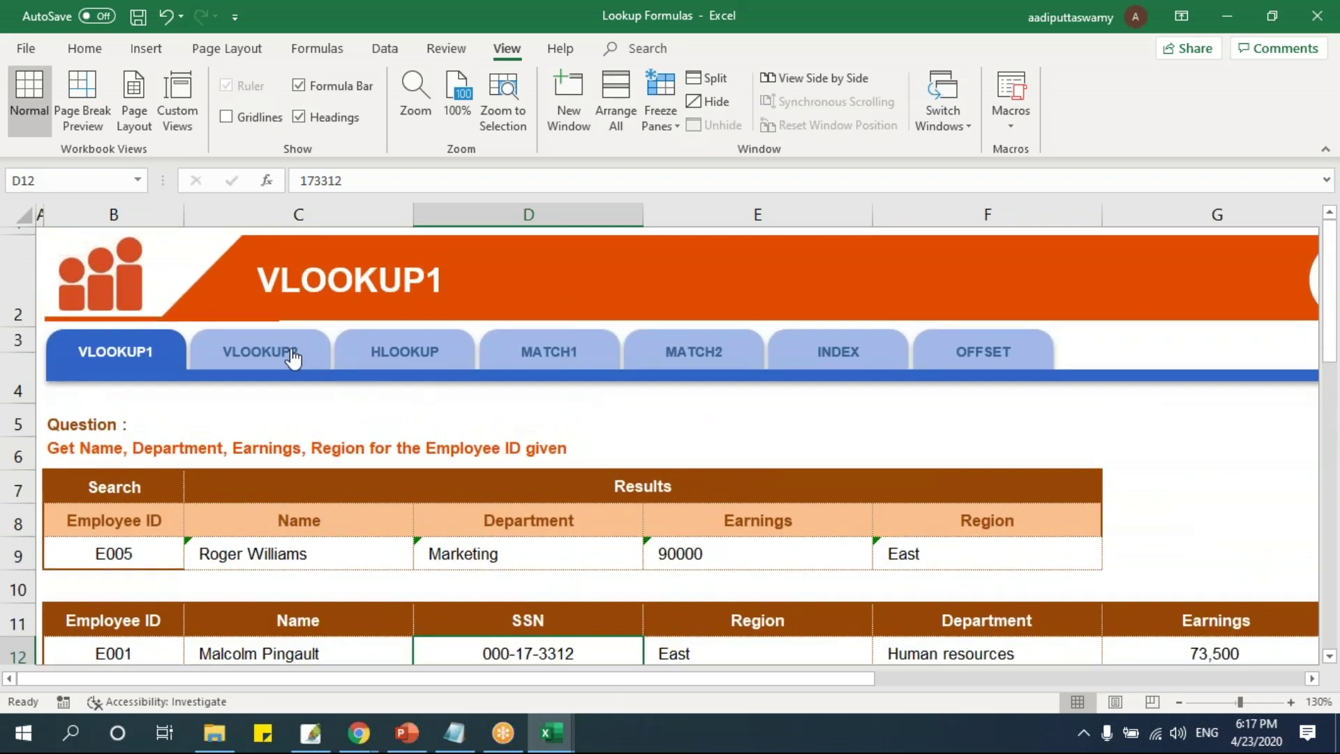
left_click(293, 359)
left_click(316, 432)
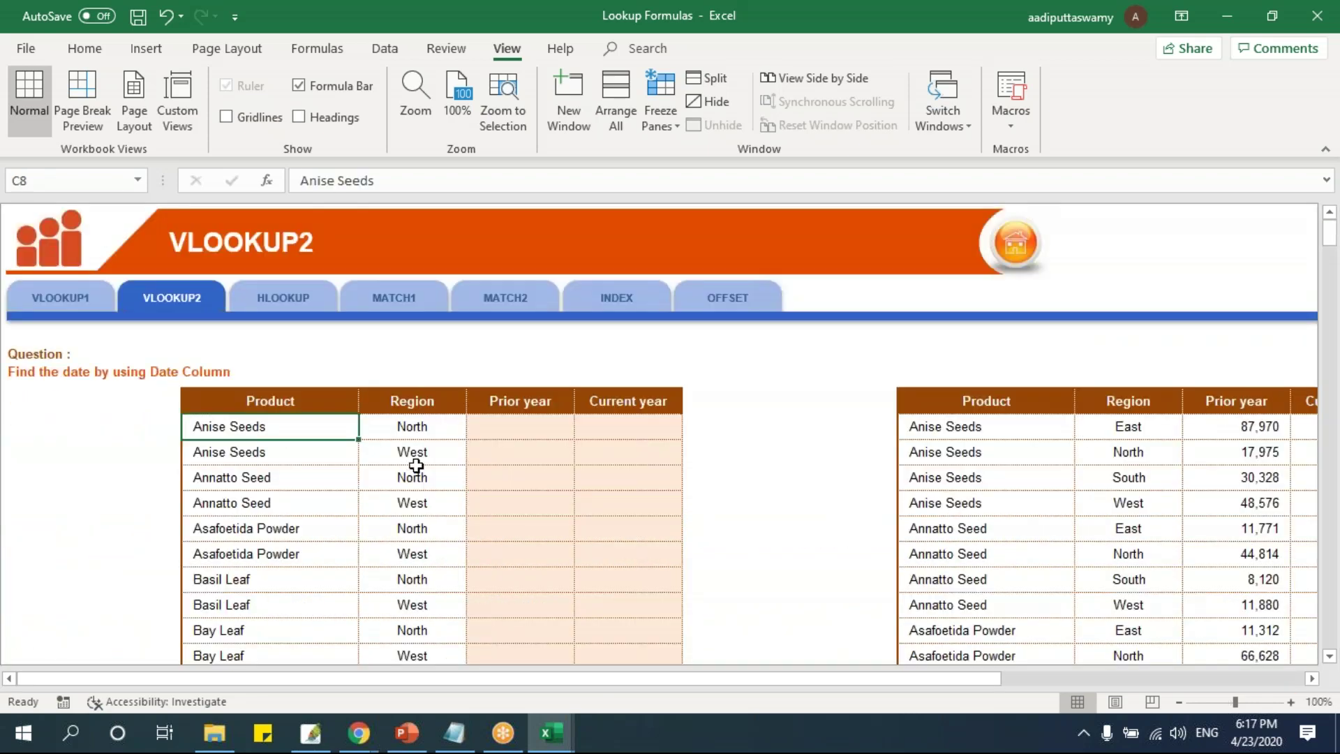
scroll(417, 465, "down", 1)
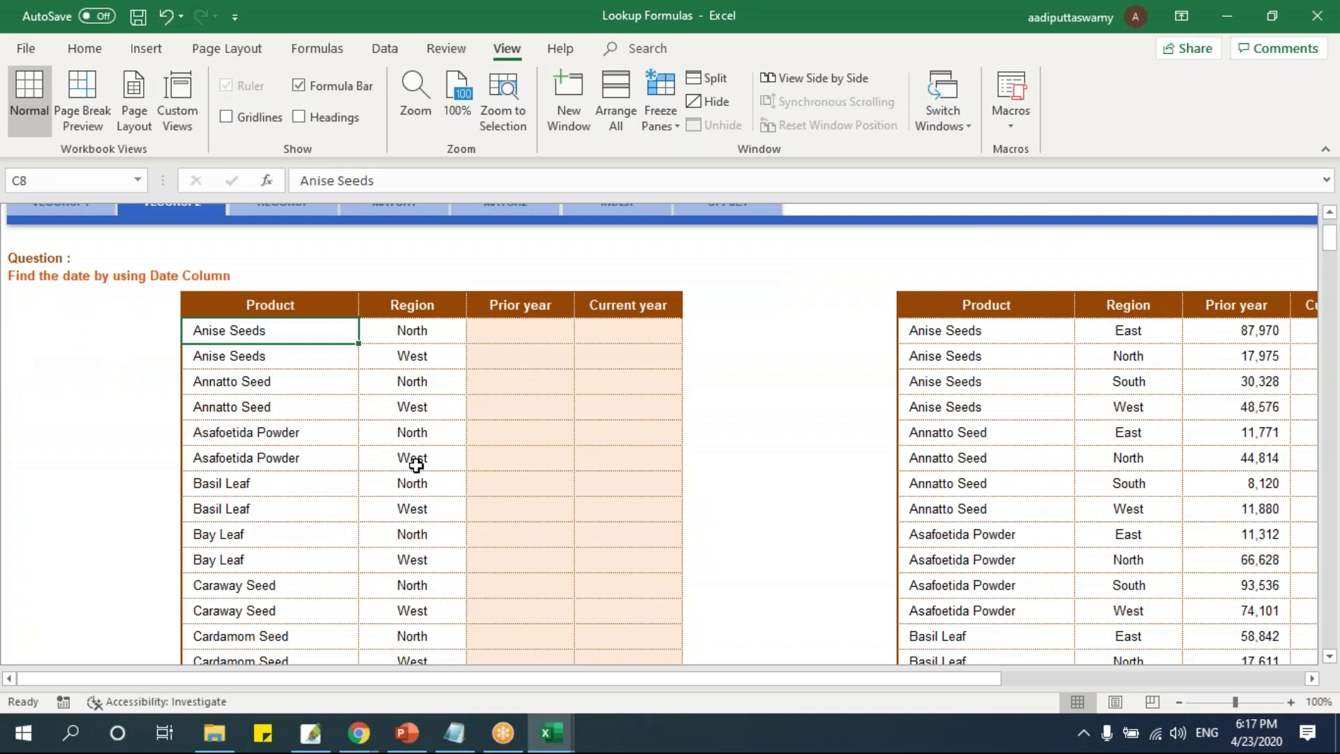
scroll(119, 356, "up", 2)
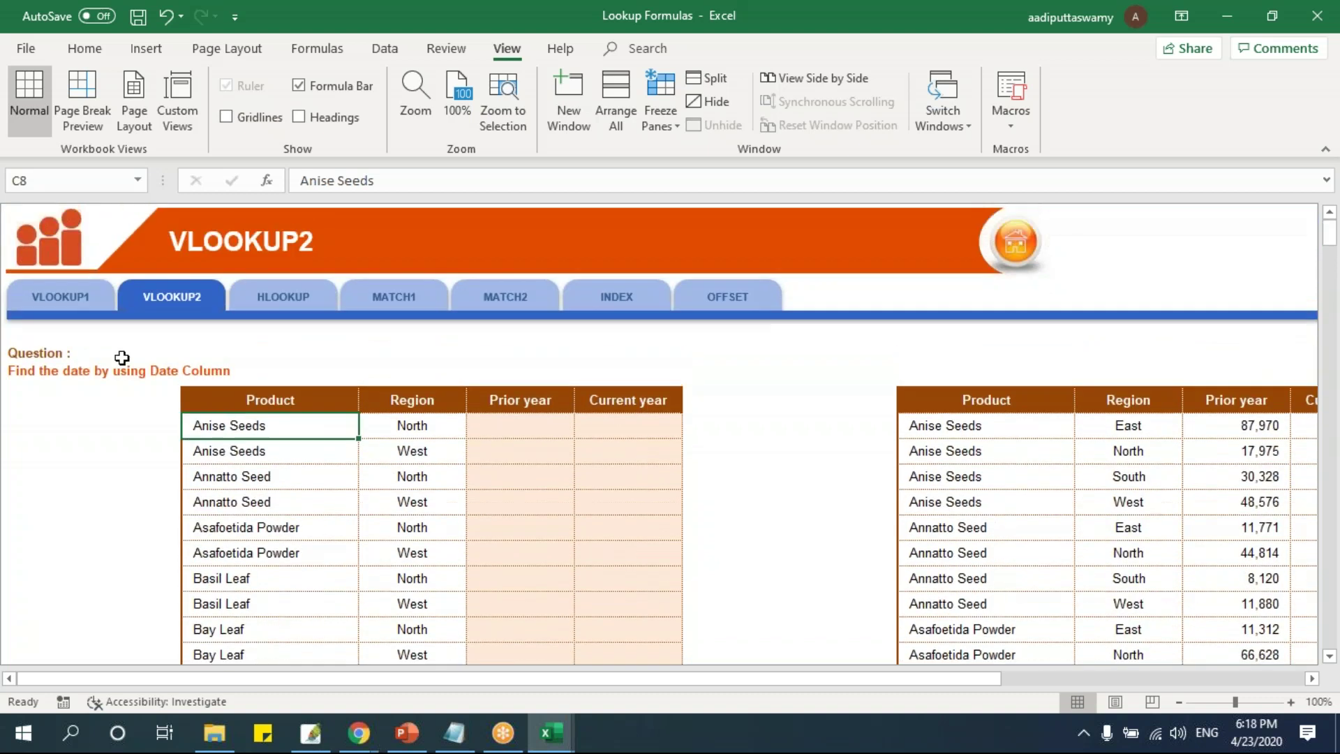
Revisit the VLOOKUP1 sheet's table for comparison and return to the VLOOKUP2 exercise.
left_click(40, 300)
left_click_drag(140, 566, 987, 550)
left_click(309, 363)
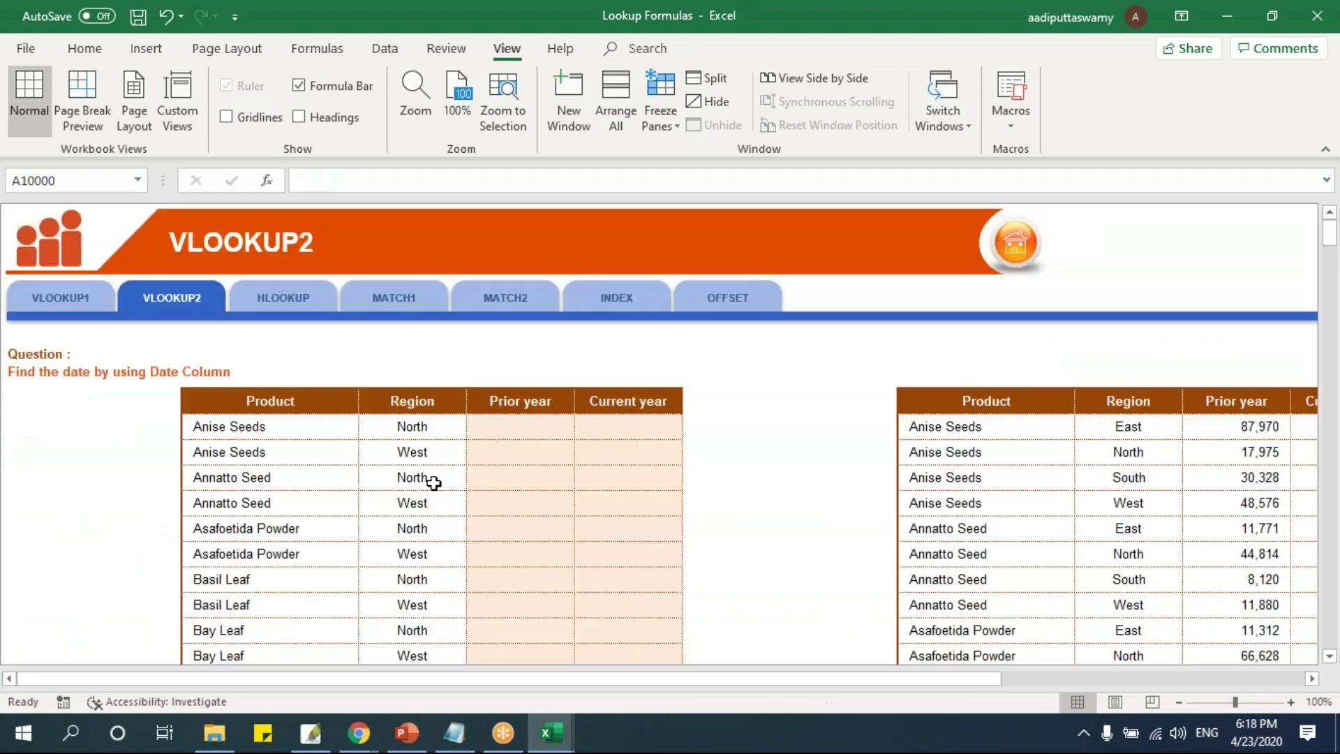
Examine the VLOOKUP2 source table down to its last row, including its Region, Prior year and Current year columns.
scroll(585, 495, "down", 2)
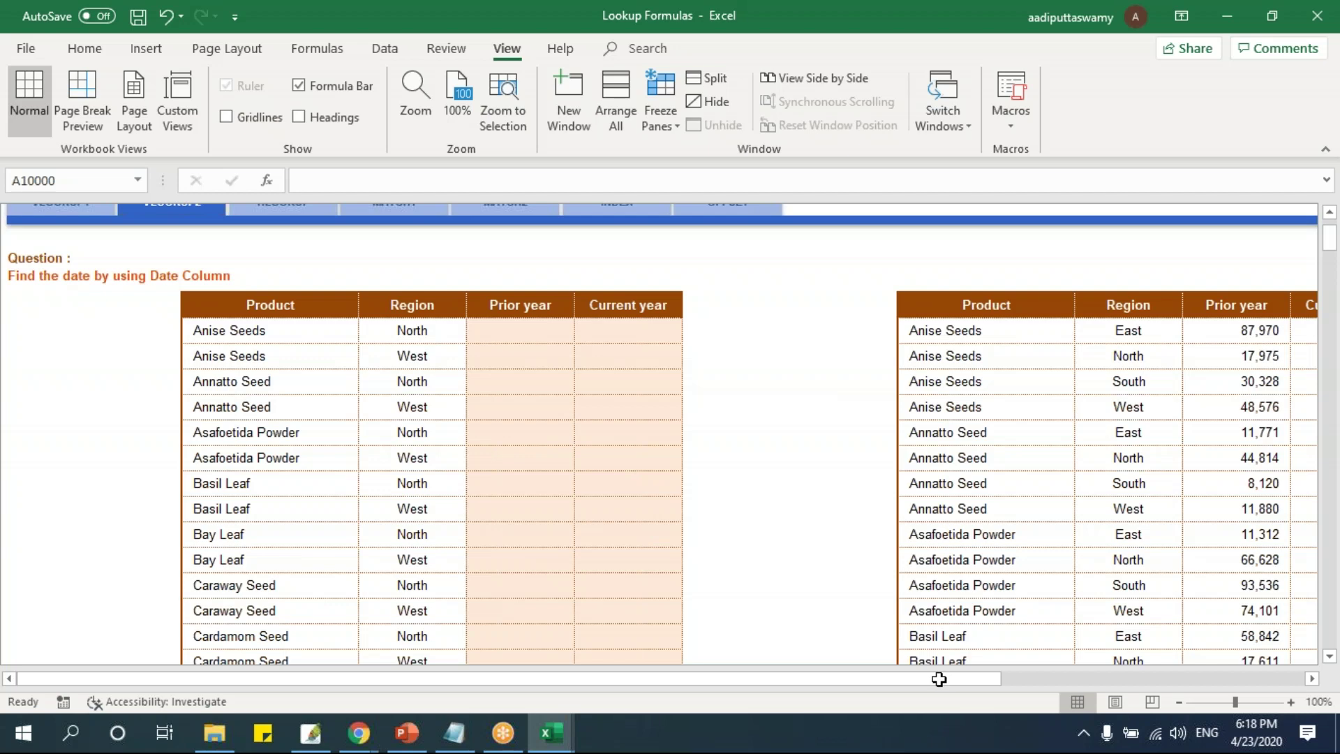
left_click(885, 462)
left_click_drag(948, 677, 1100, 677)
left_click_drag(643, 307, 956, 602)
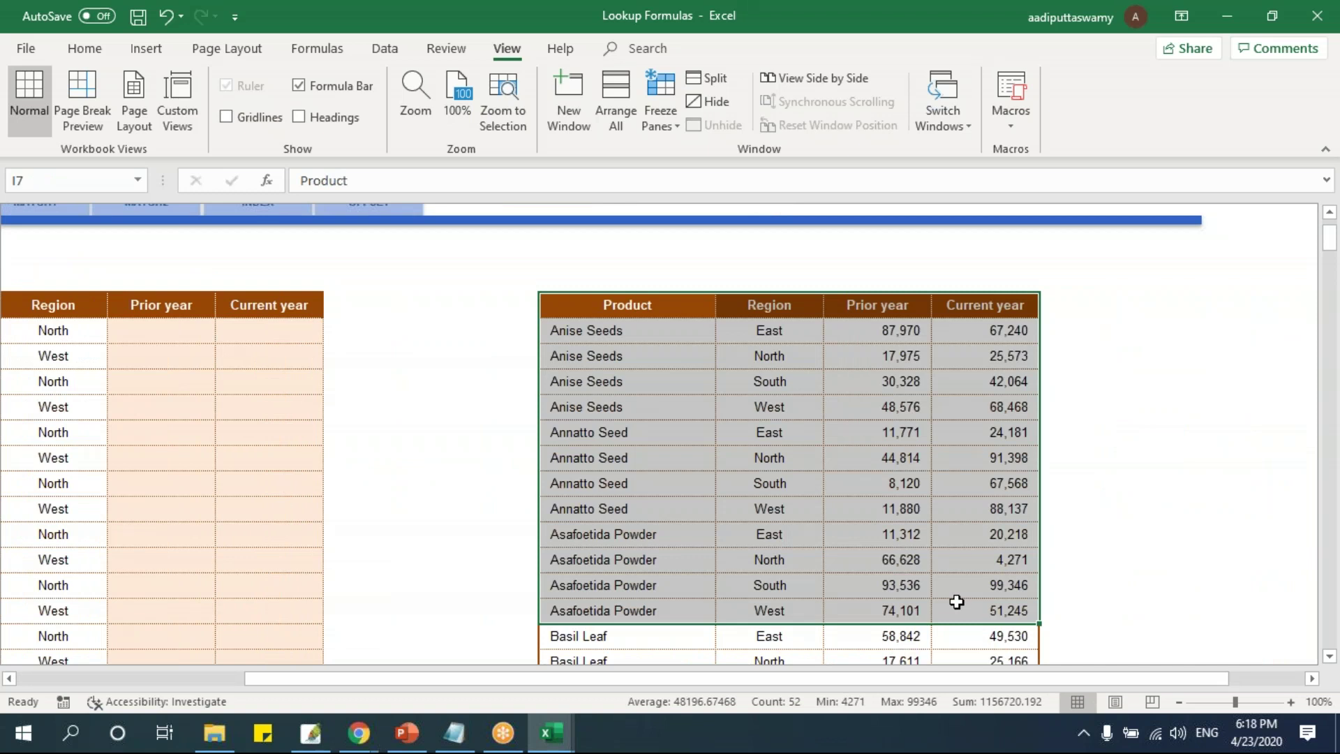
scroll(740, 475, "down", 13)
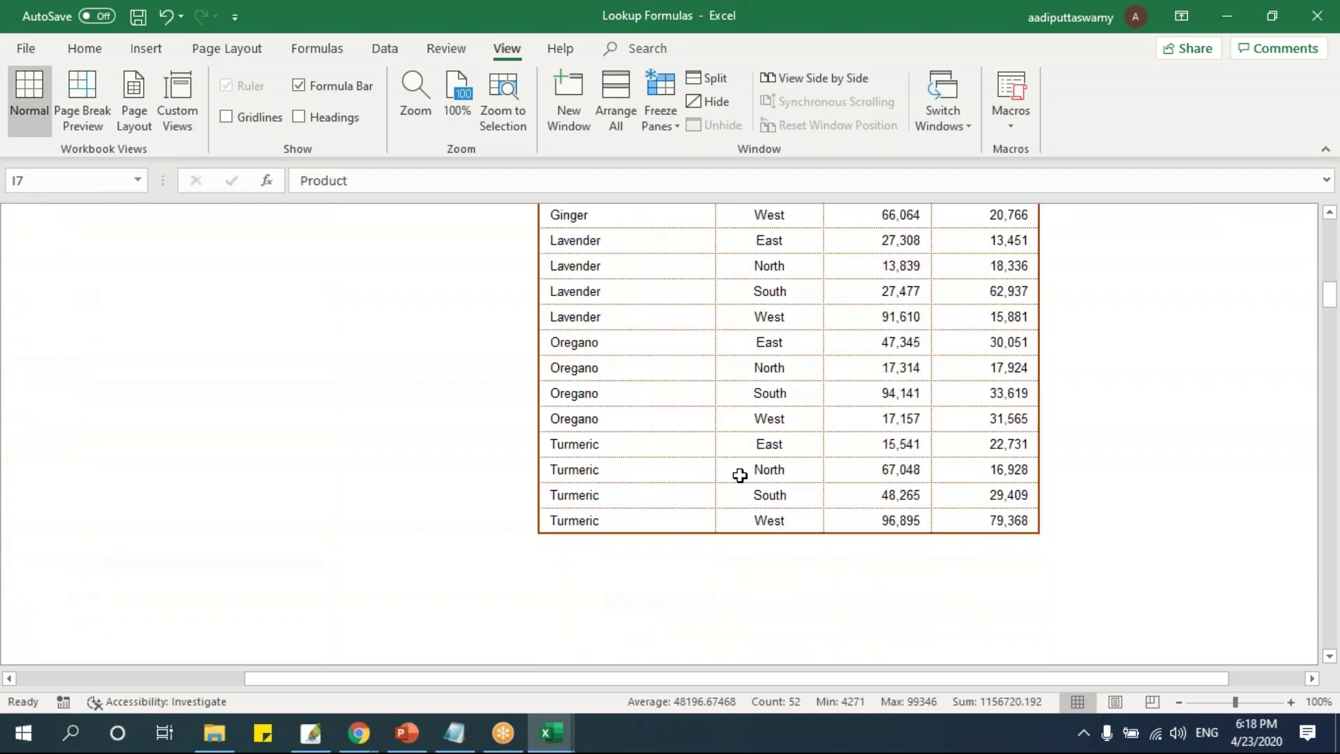
scroll(740, 475, "up", 15)
left_click(758, 430)
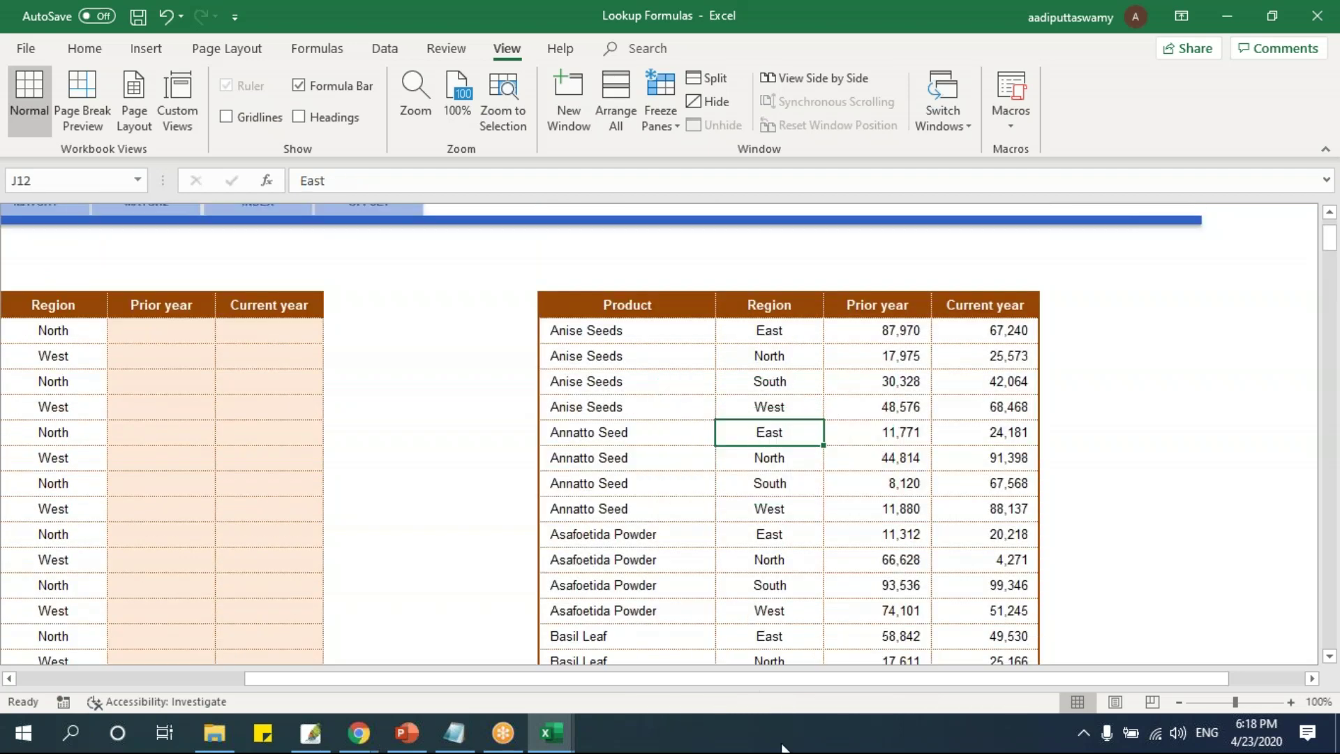
left_click_drag(883, 307, 908, 381)
left_click_drag(984, 307, 994, 359)
Examine the answer table's Product and Region combinations, starting with the Anise Seeds North and West rows.
left_click_drag(994, 681, 492, 695)
left_click(499, 489)
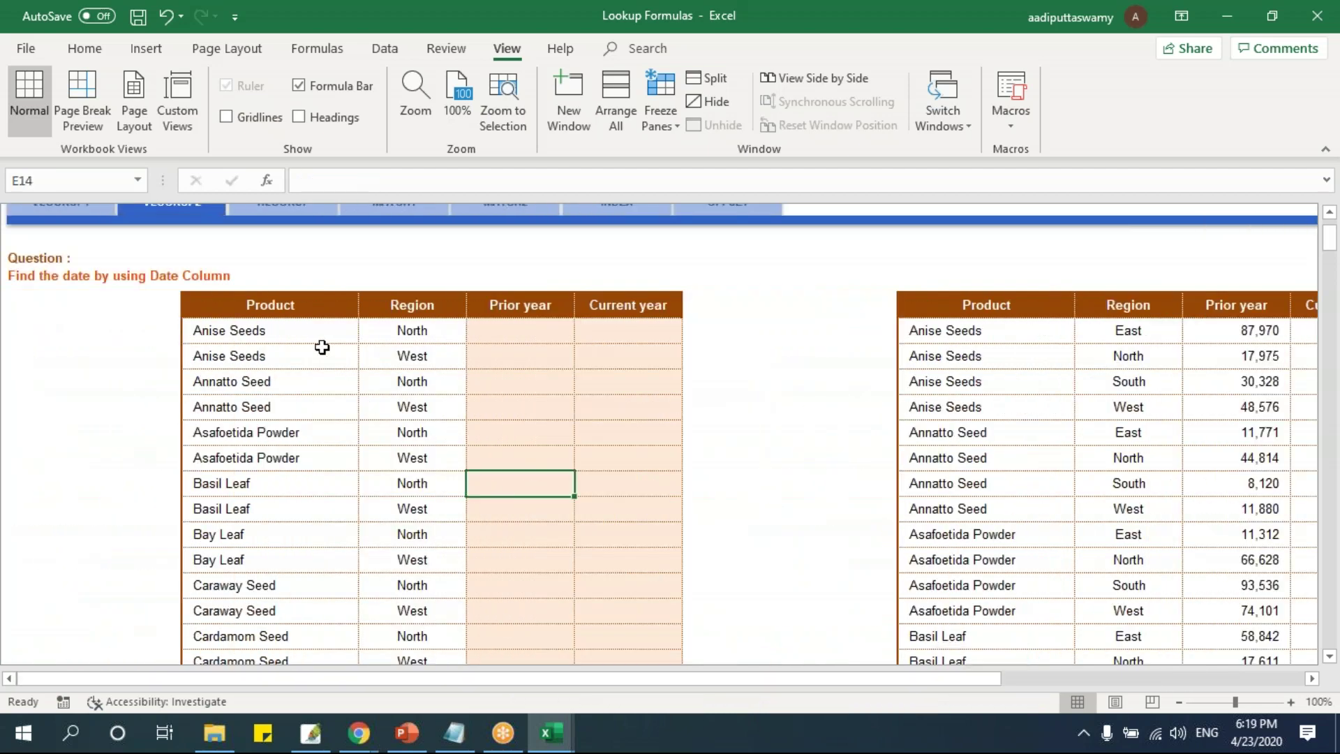
left_click_drag(294, 302, 595, 556)
left_click(533, 482)
left_click(251, 333)
left_click(408, 327)
left_click(307, 358)
left_click(391, 358)
left_click_drag(293, 332, 300, 585)
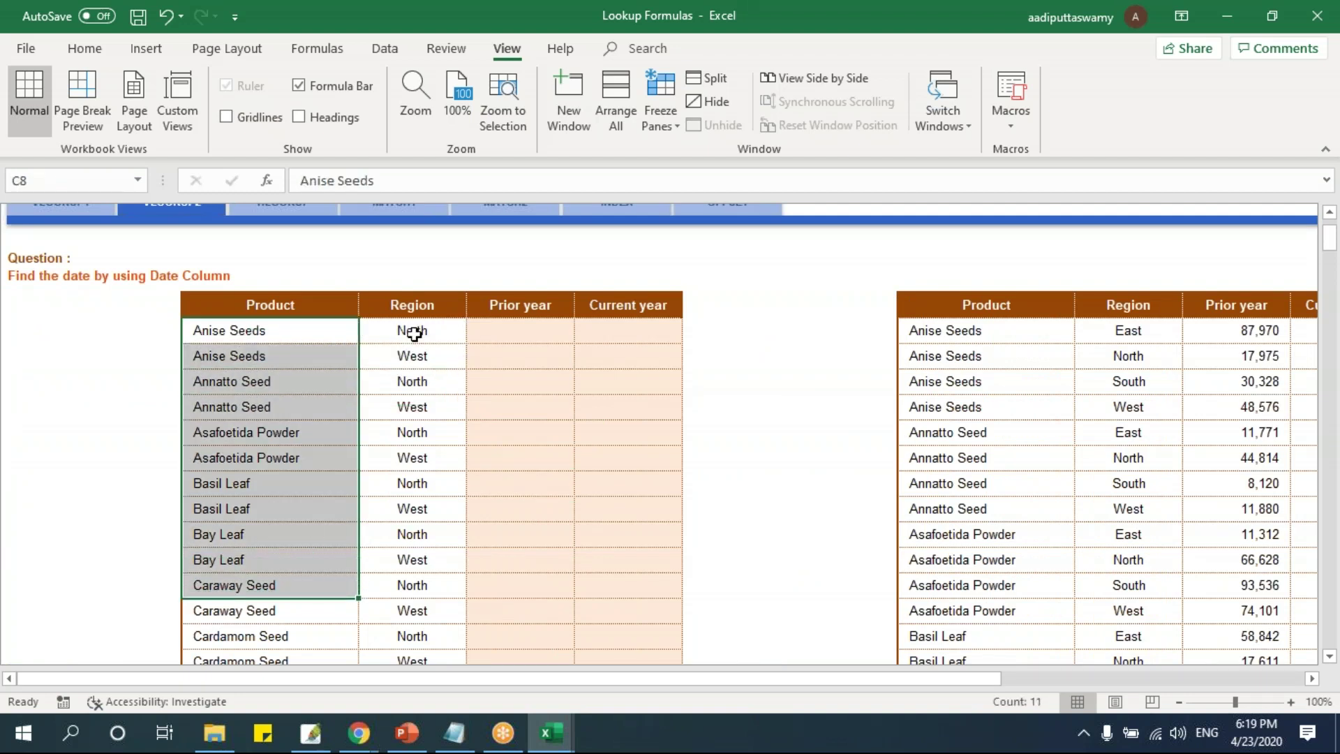
left_click(415, 333)
left_click(416, 363)
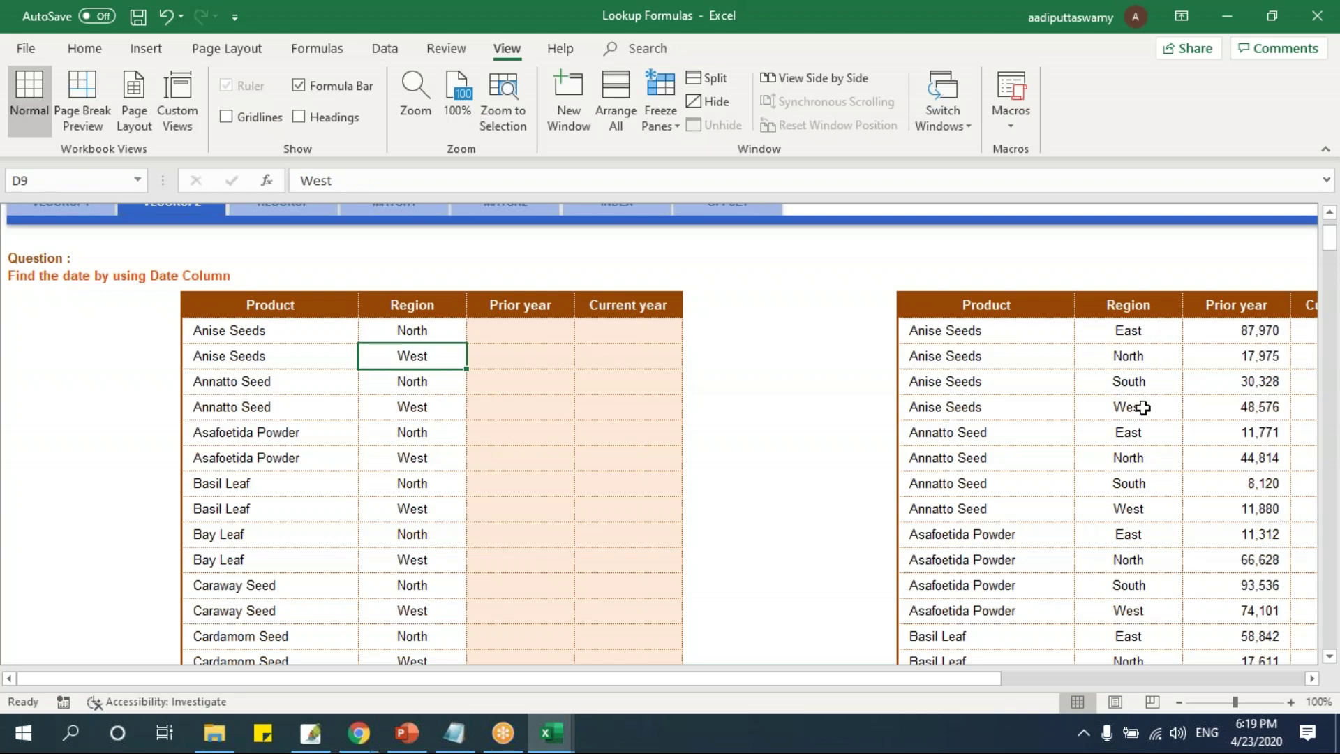
Inspect the repeated product names in the source table's Product column, focusing on the Anise Seeds entries.
left_click(555, 335)
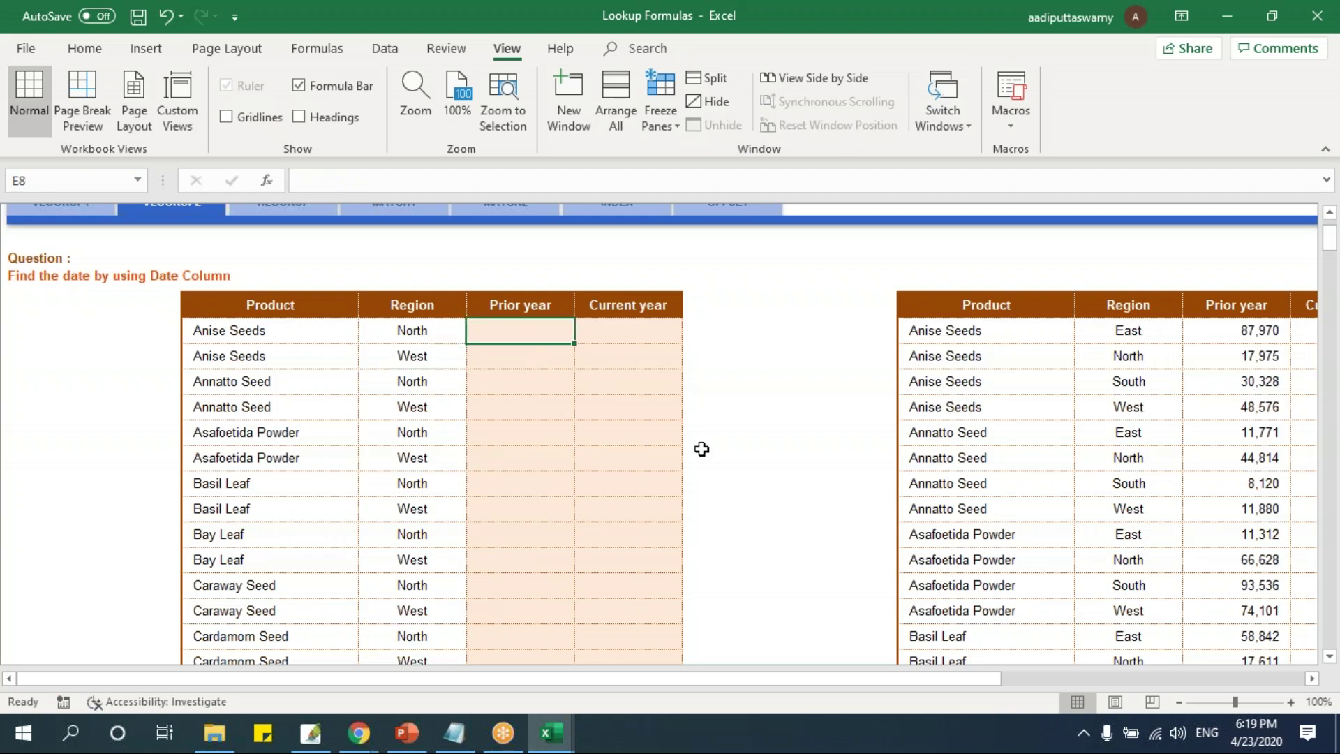
scroll(702, 449, "up", 1)
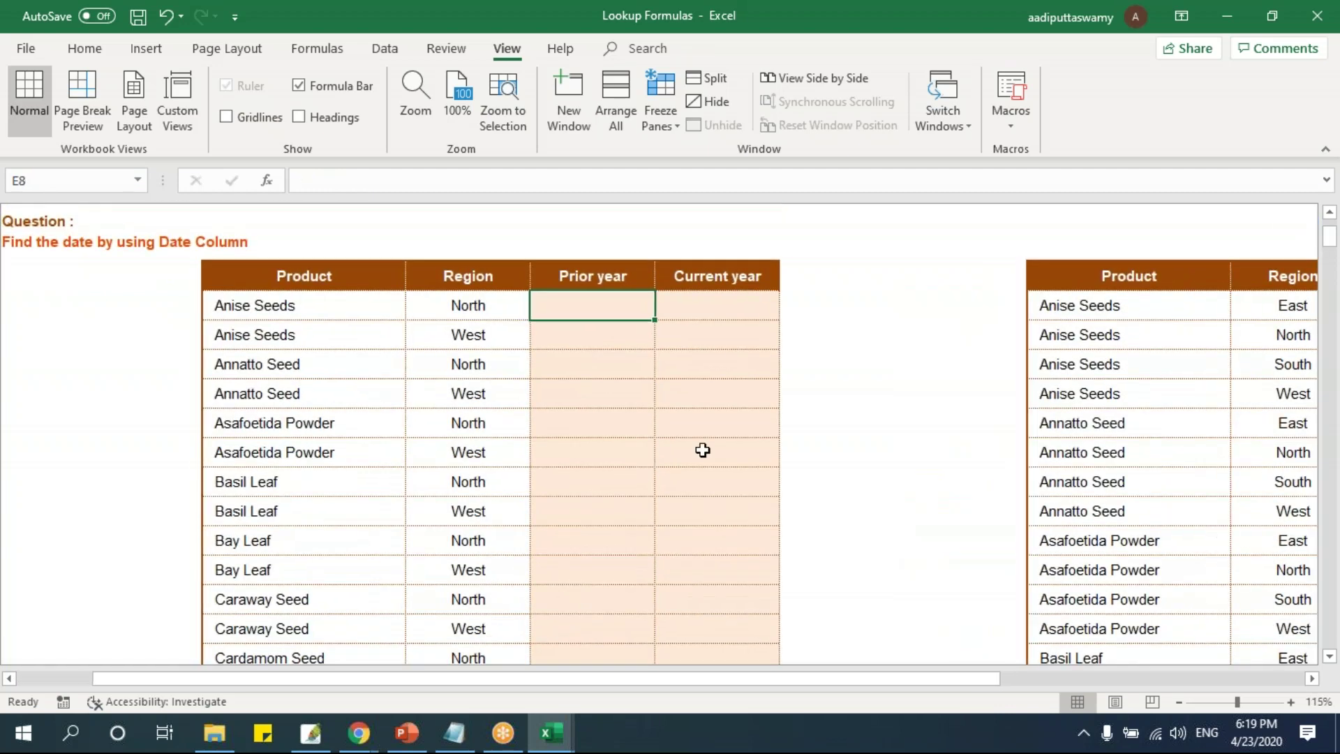
left_click_drag(994, 678, 1192, 684)
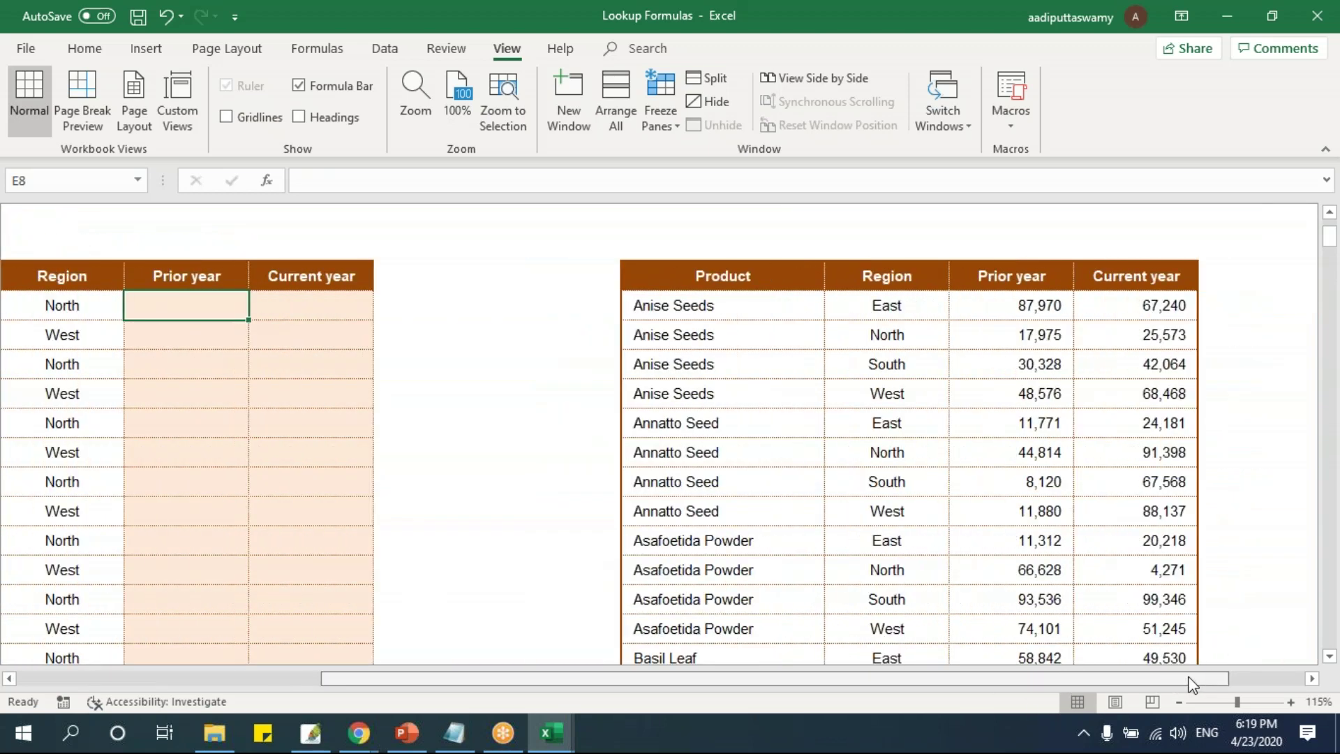
left_click_drag(626, 306, 601, 570)
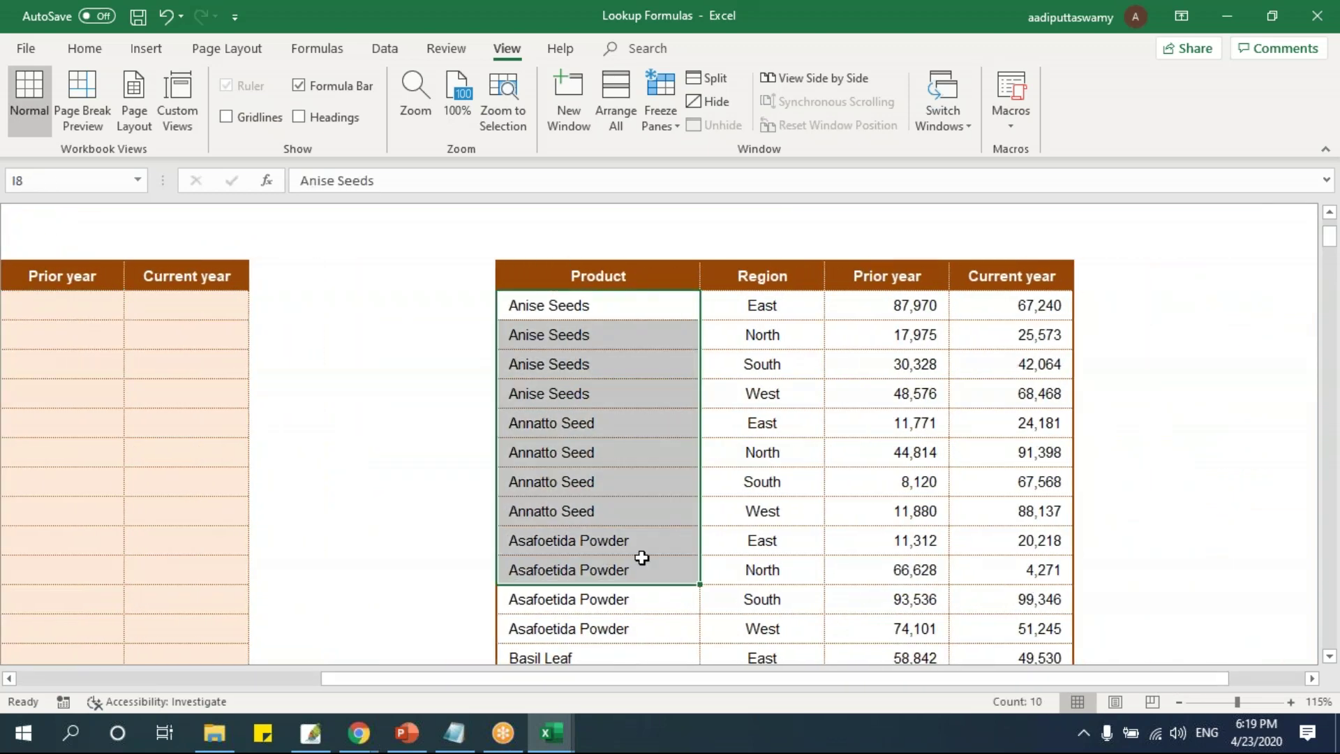
left_click(633, 481)
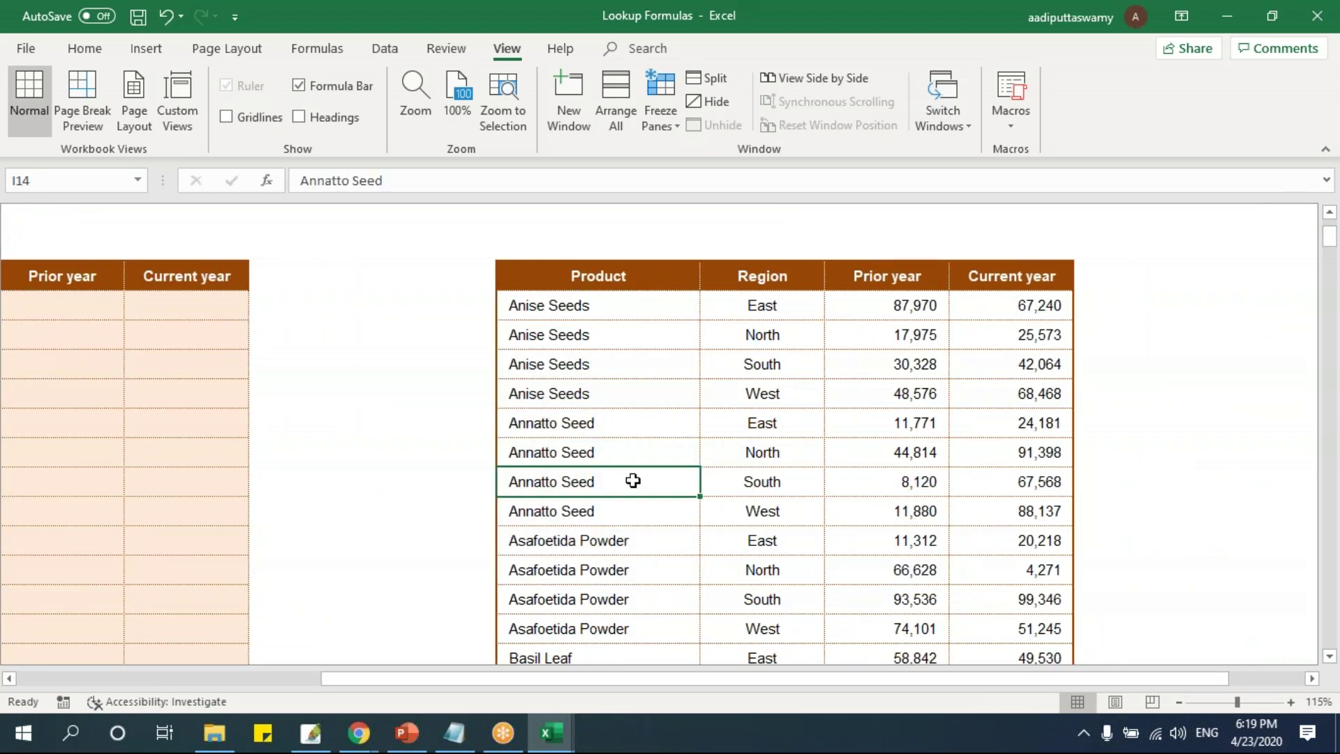
left_click_drag(626, 314, 603, 601)
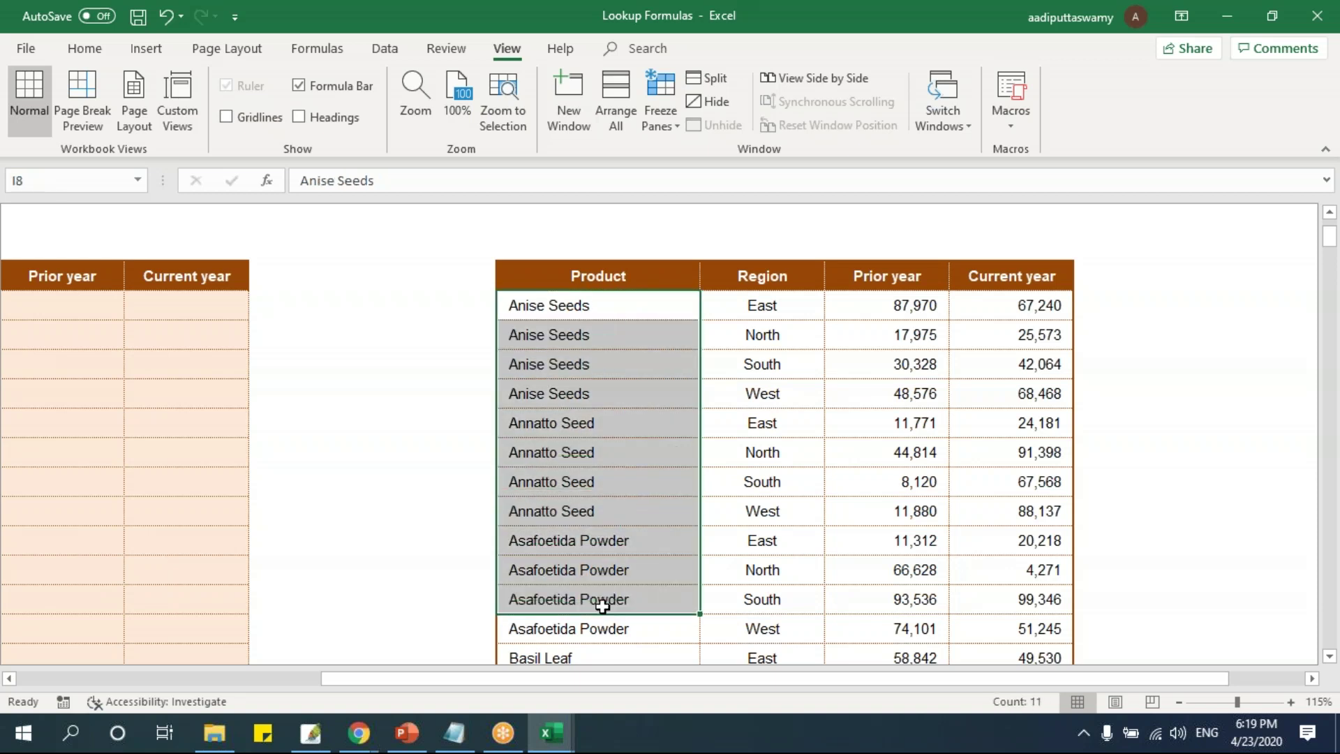
left_click_drag(602, 304, 603, 588)
left_click_drag(599, 308, 606, 386)
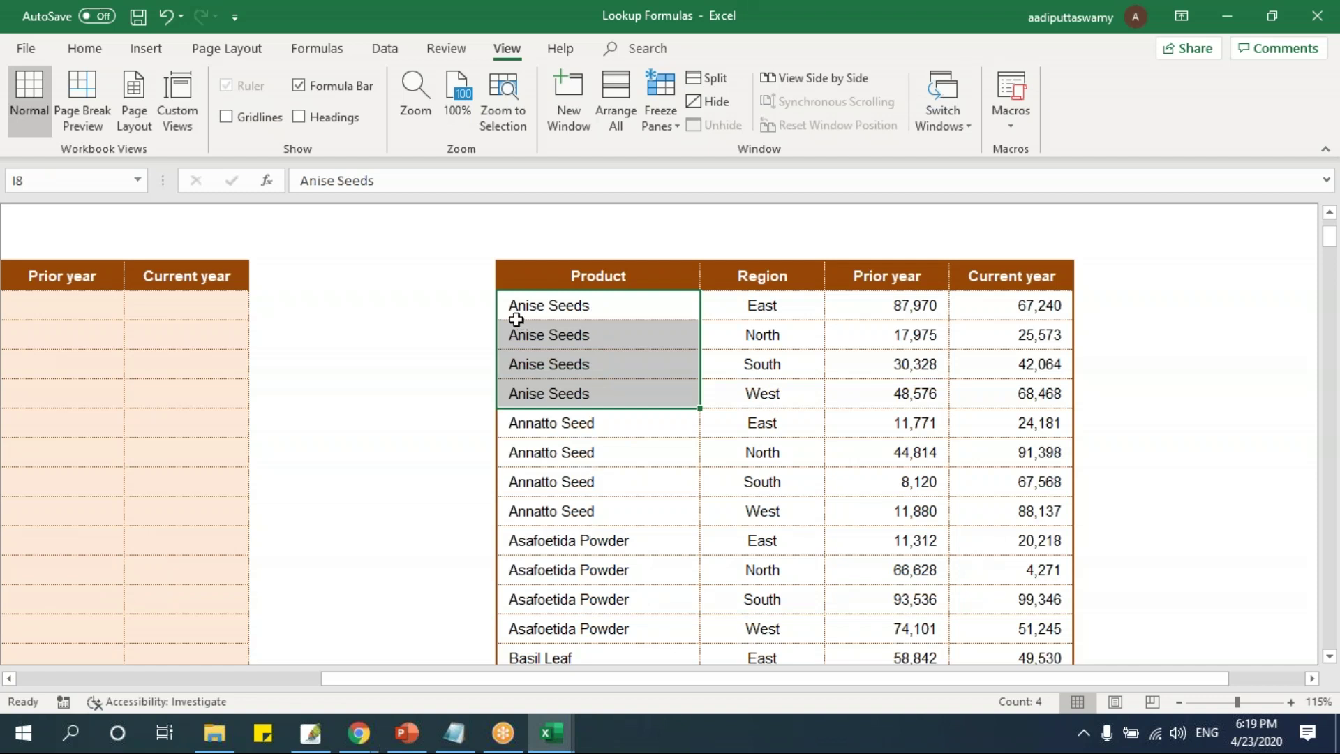
left_click_drag(573, 304, 574, 396)
Compare the source table's Anise Seeds rows for East and North across all four columns.
left_click_drag(547, 305, 1008, 312)
left_click_drag(655, 308, 1003, 312)
left_click_drag(677, 678, 782, 680)
left_click(331, 308)
left_click(552, 313)
left_click_drag(552, 314, 875, 312)
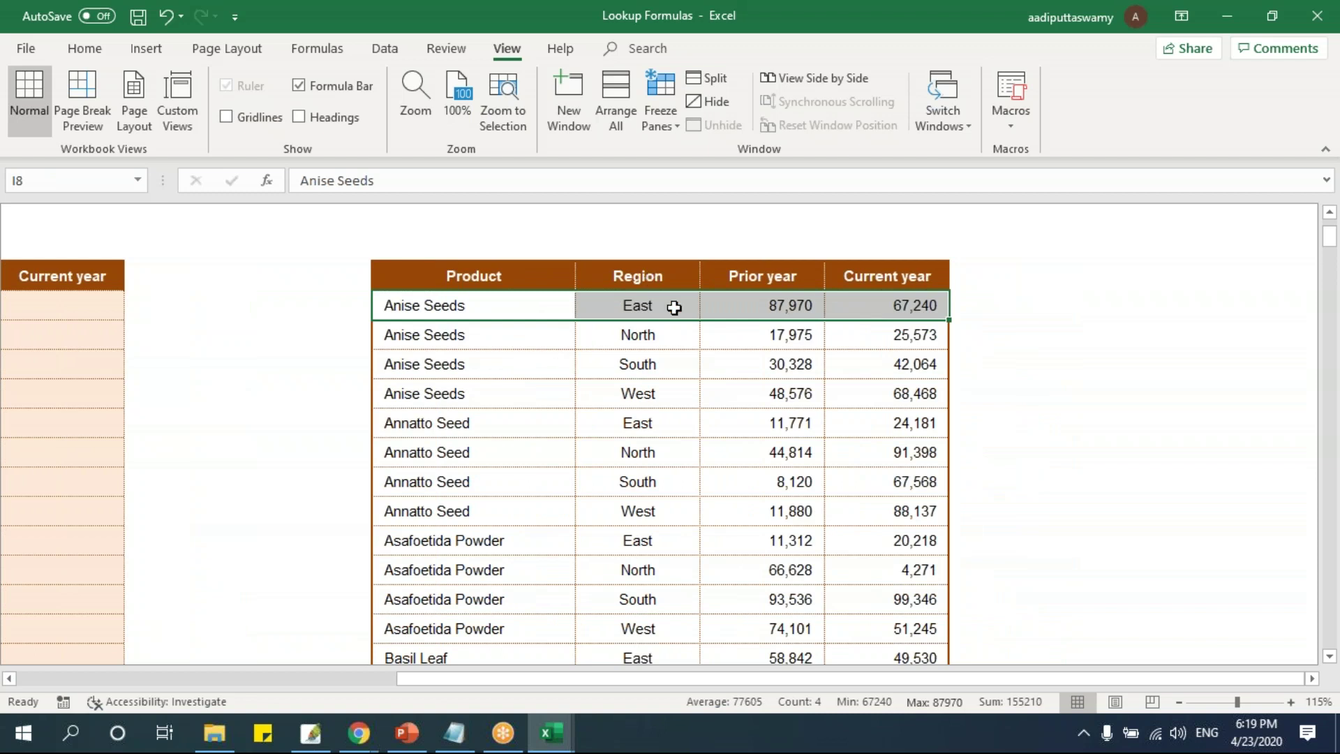
left_click_drag(530, 335, 888, 341)
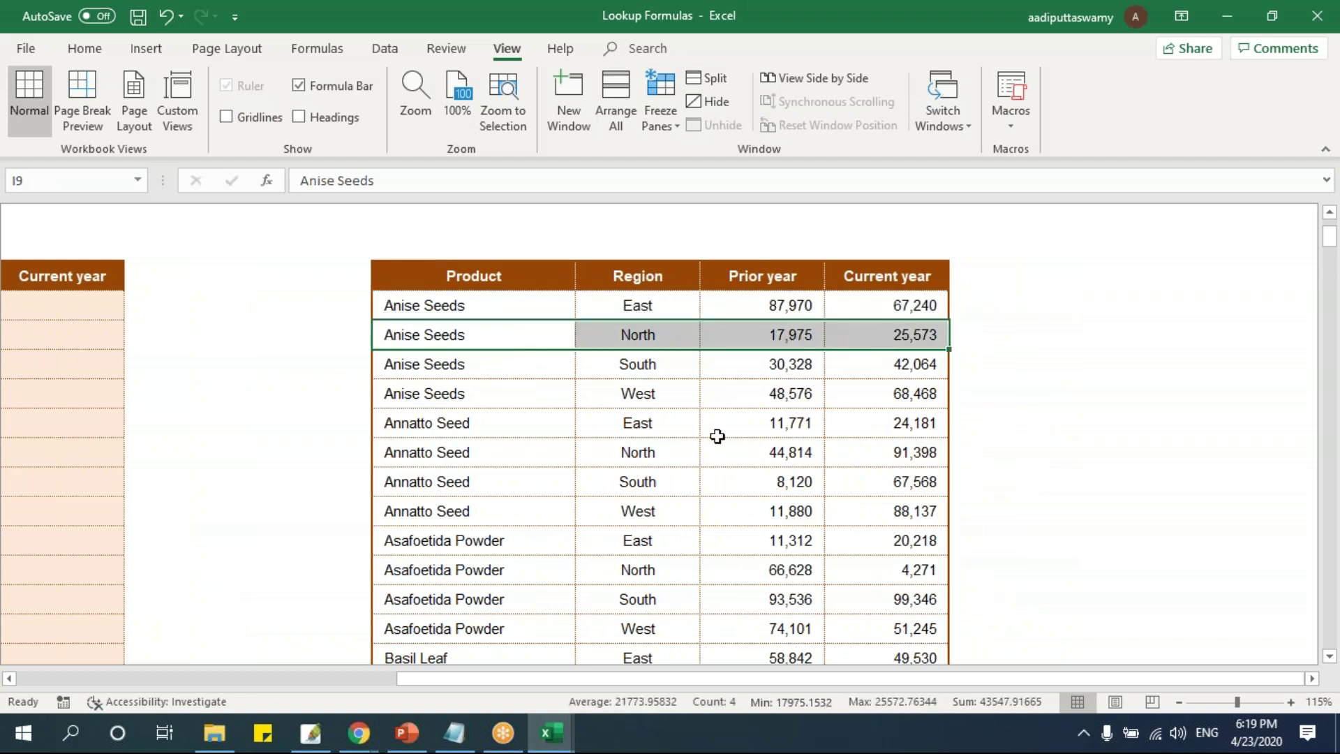
Build a product-and-region key beside the source table with =I8&"|"&J8 in H8 and fill it down all table rows.
left_click(346, 310)
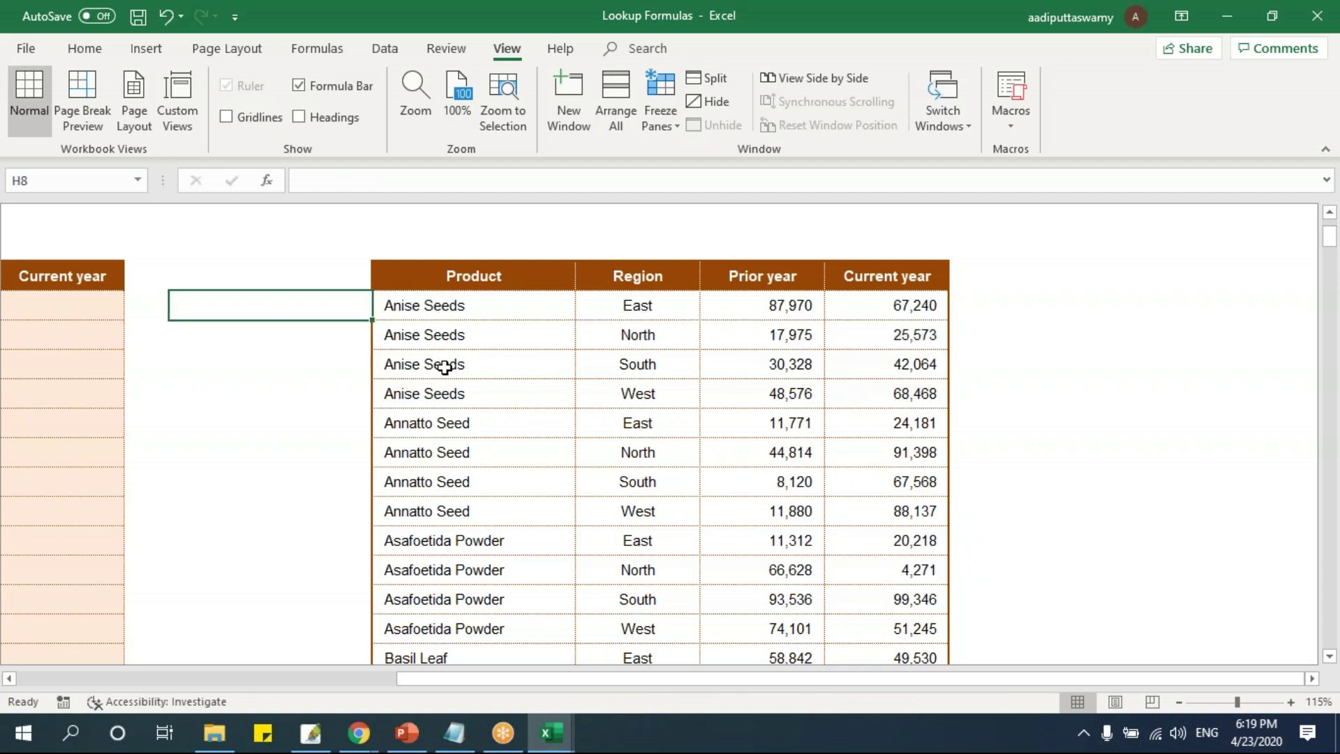
type("=")
mouse_move(502, 733)
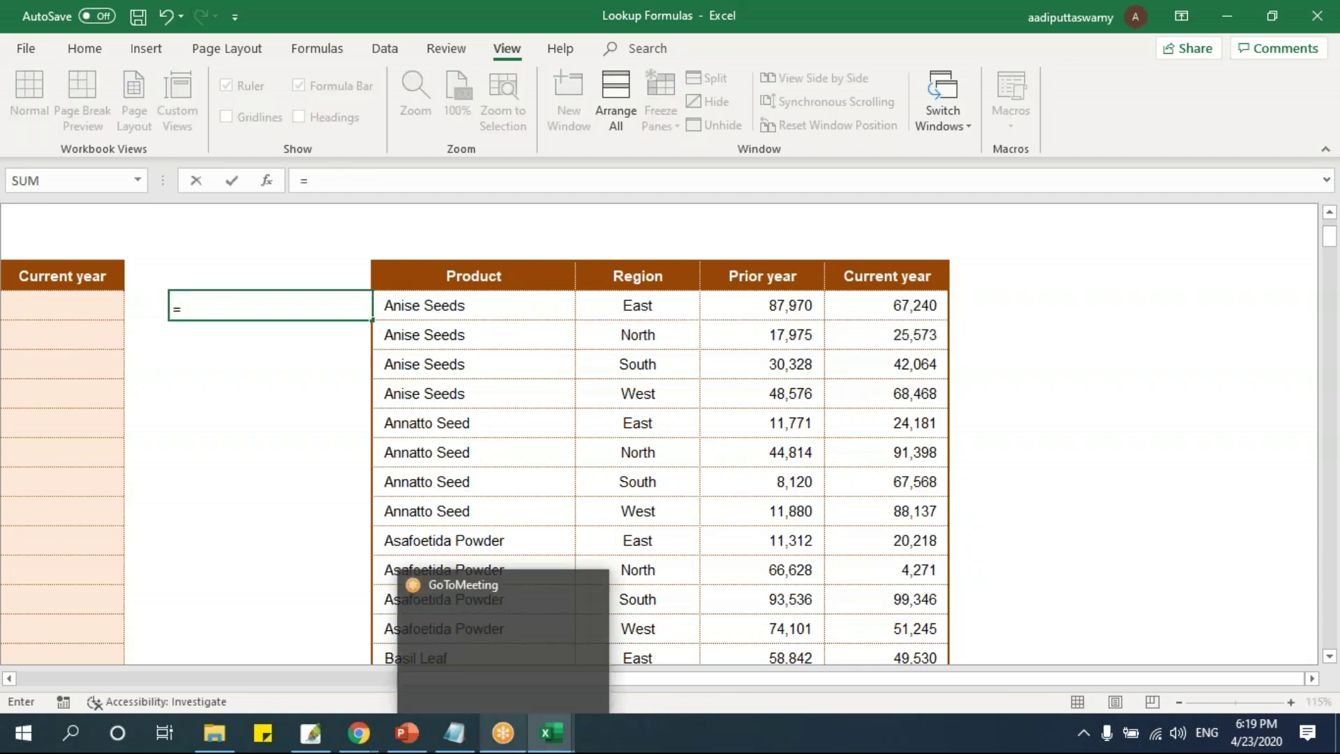
key("Right")
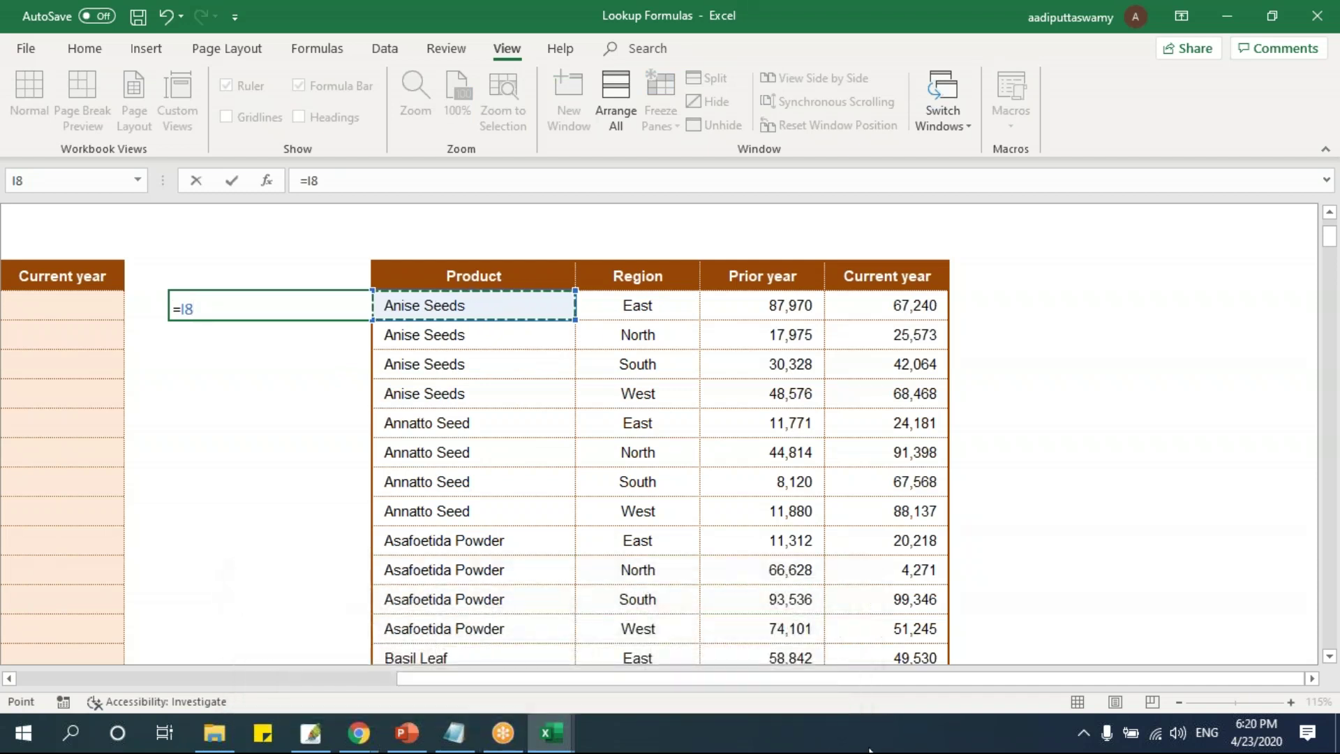
type("&\"|\"&")
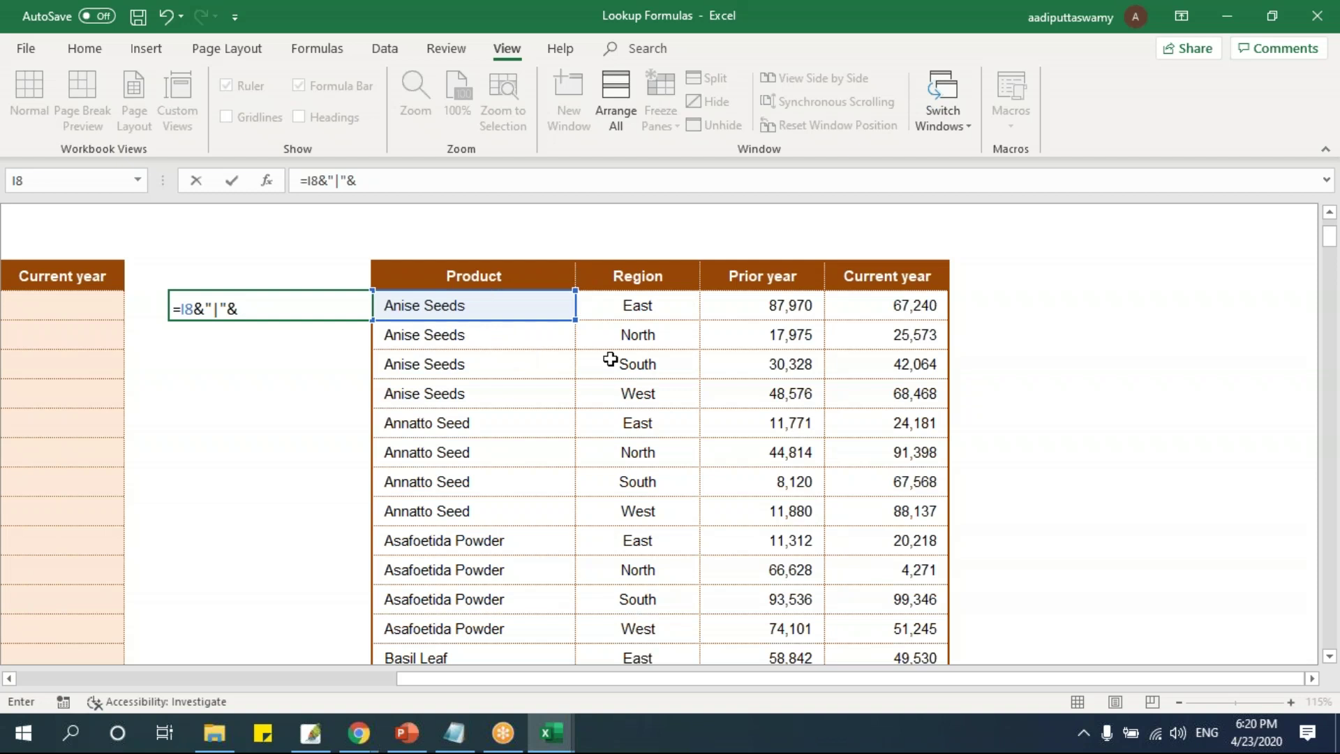
left_click(647, 308)
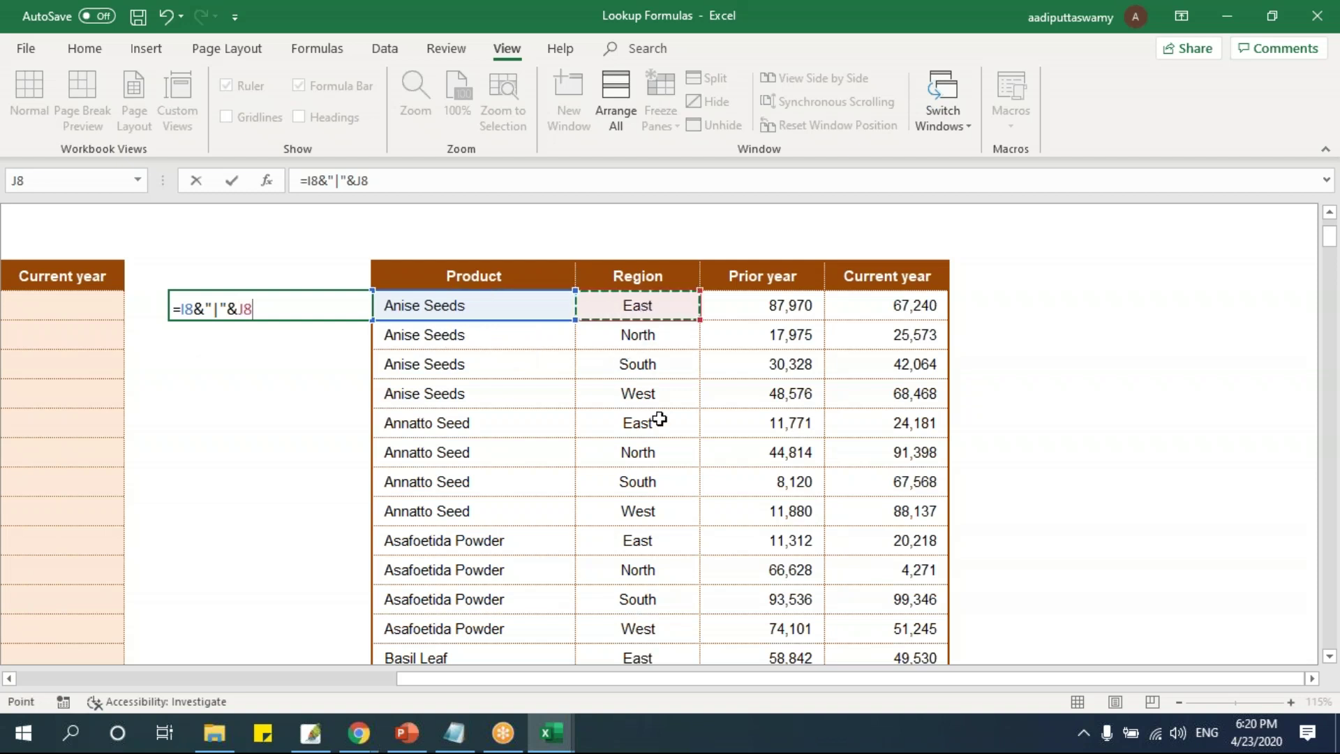
key("Return")
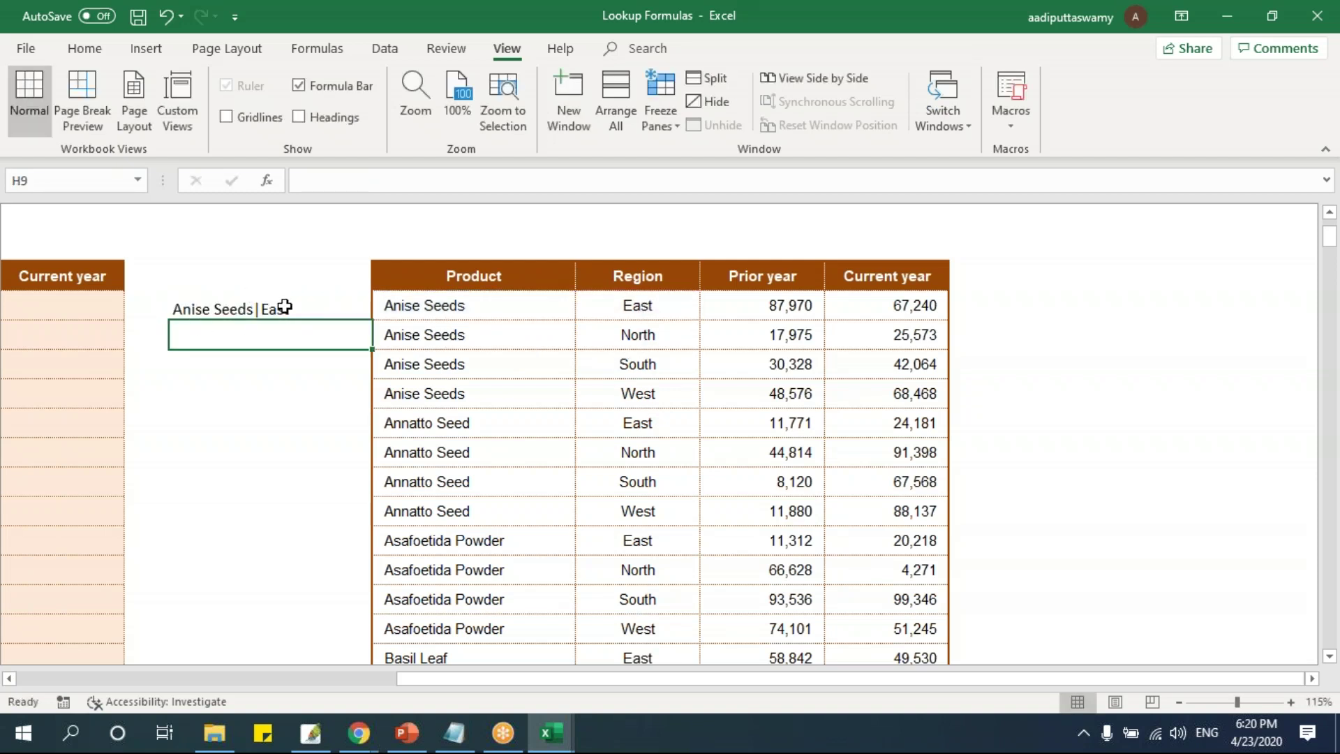
key("Up")
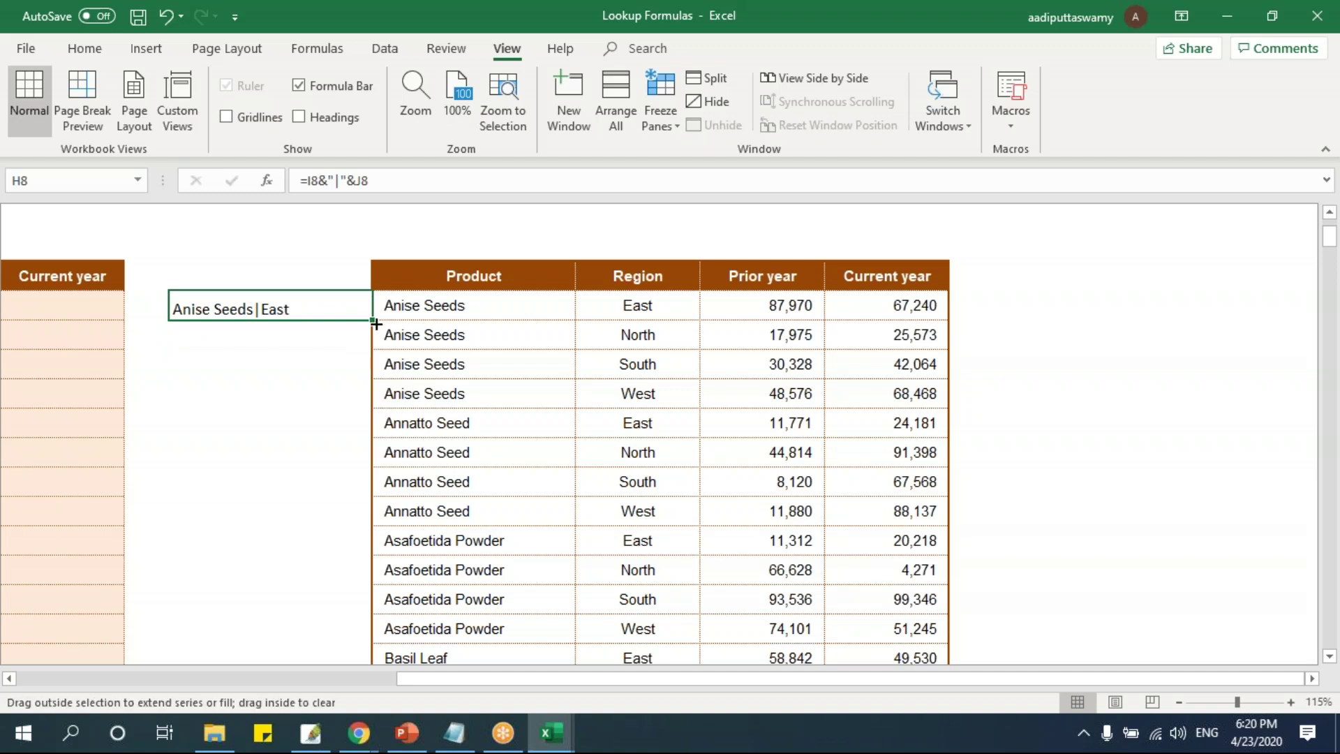
double_click(375, 324)
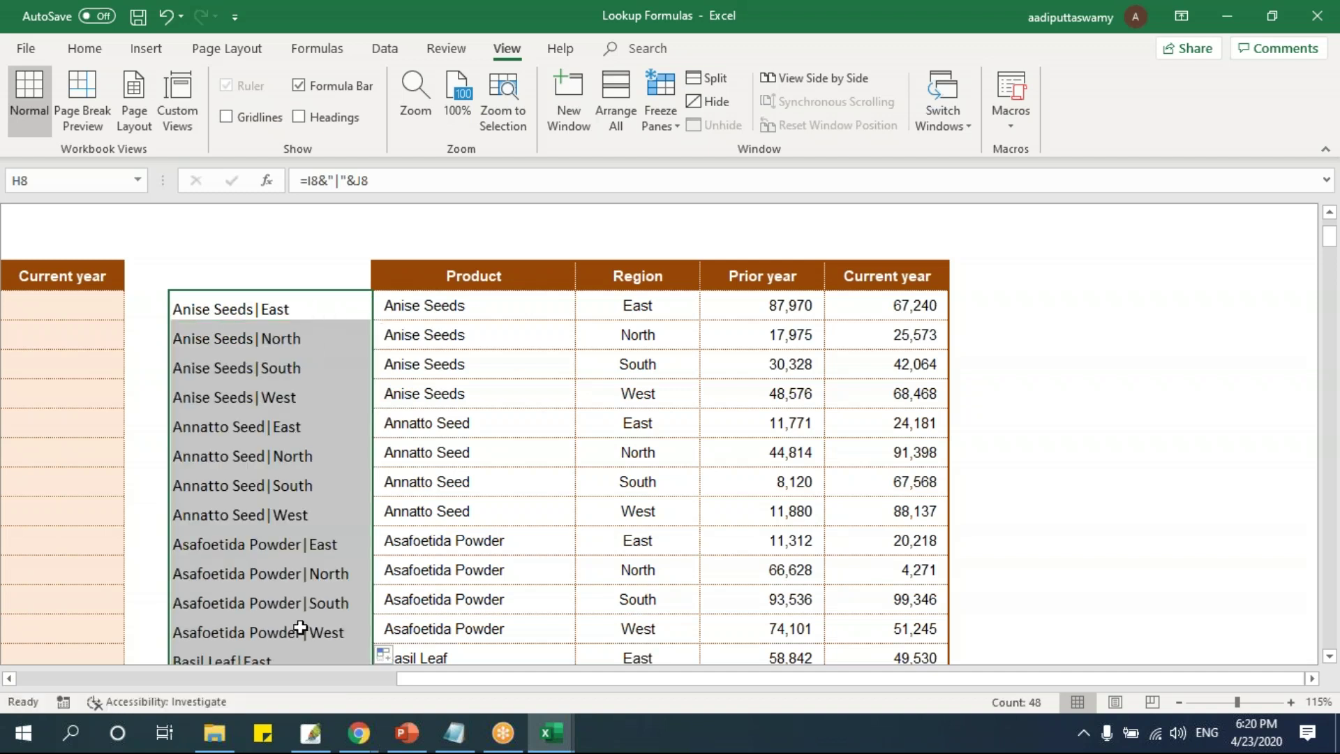
Check the combined keys for Anise Seeds against the source table's Product and Region columns.
left_click(419, 310)
left_click(662, 309)
left_click_drag(456, 312, 590, 312)
left_click_drag(469, 309, 628, 392)
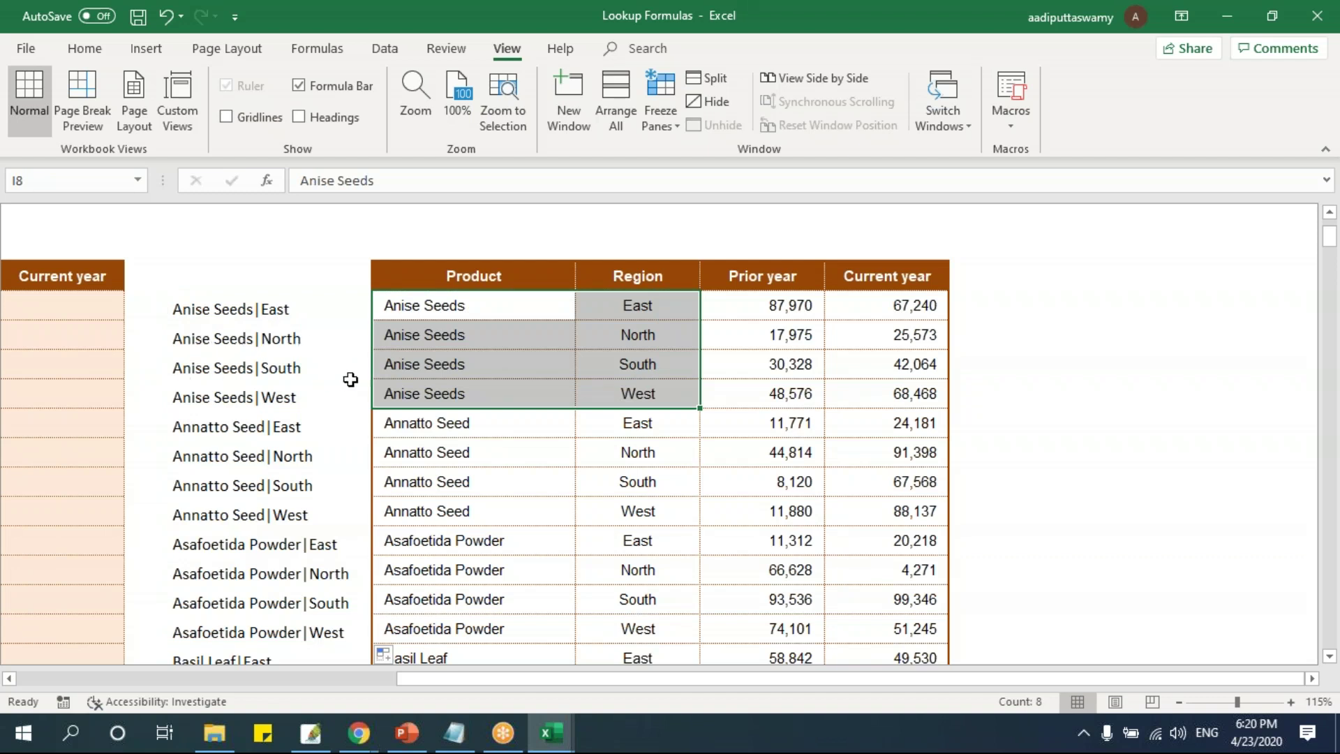
left_click_drag(263, 310, 272, 392)
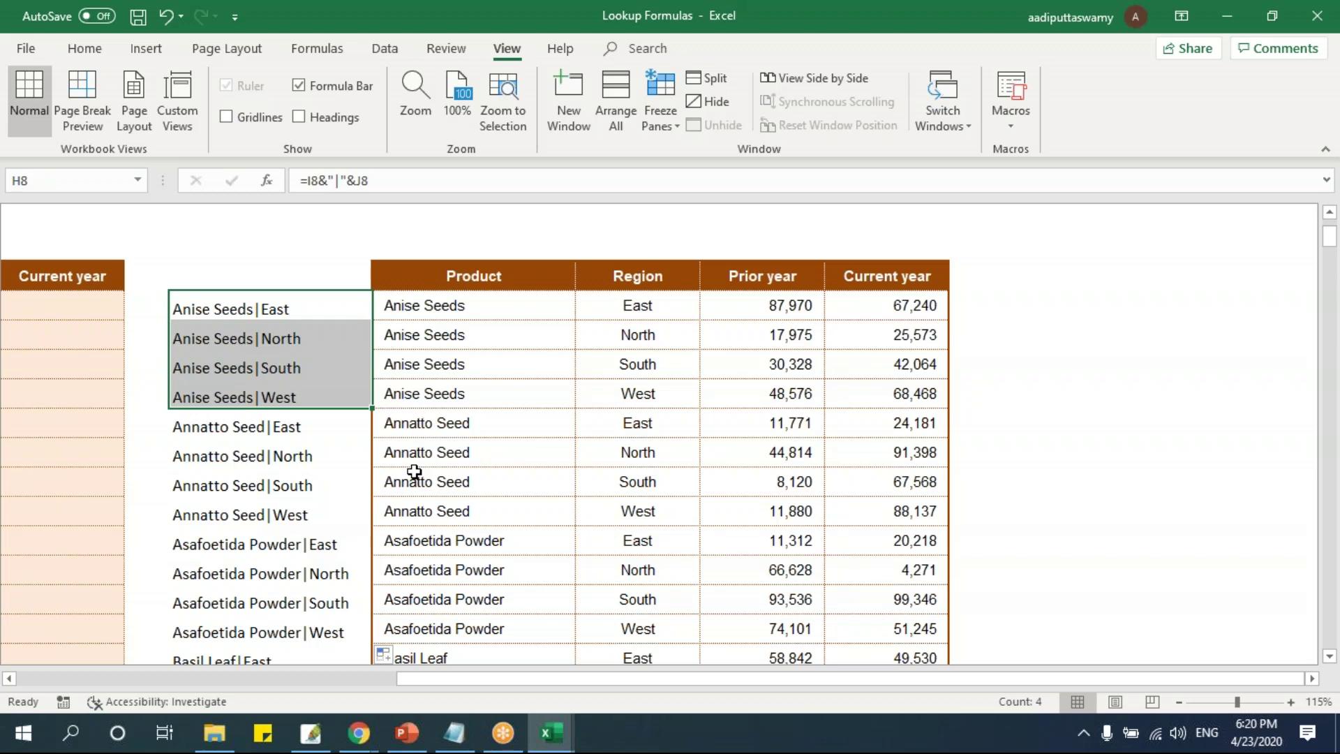
Build the matching key beside the answer table with =C8&"|"&D8 in B8 and fill it down all table rows.
left_click_drag(929, 681, 547, 681)
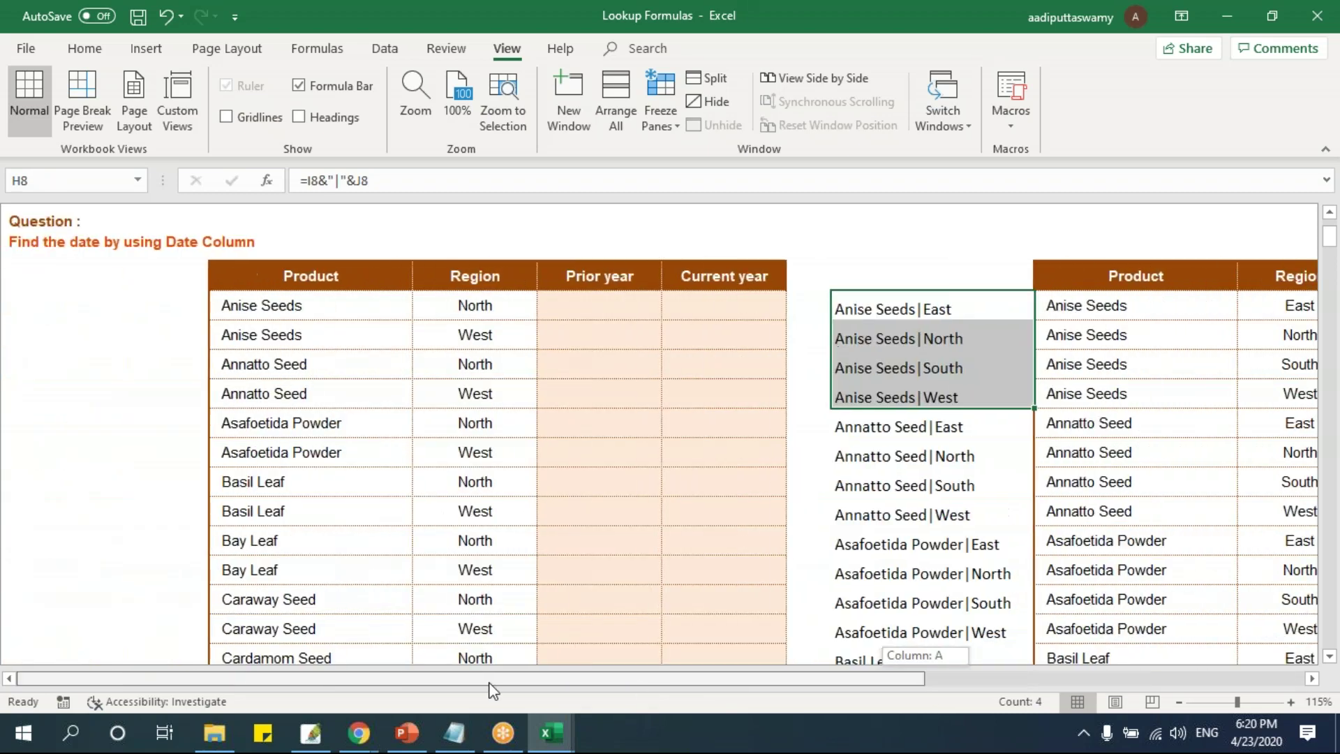
left_click(203, 314)
left_click_drag(899, 317, 907, 504)
left_click(170, 310)
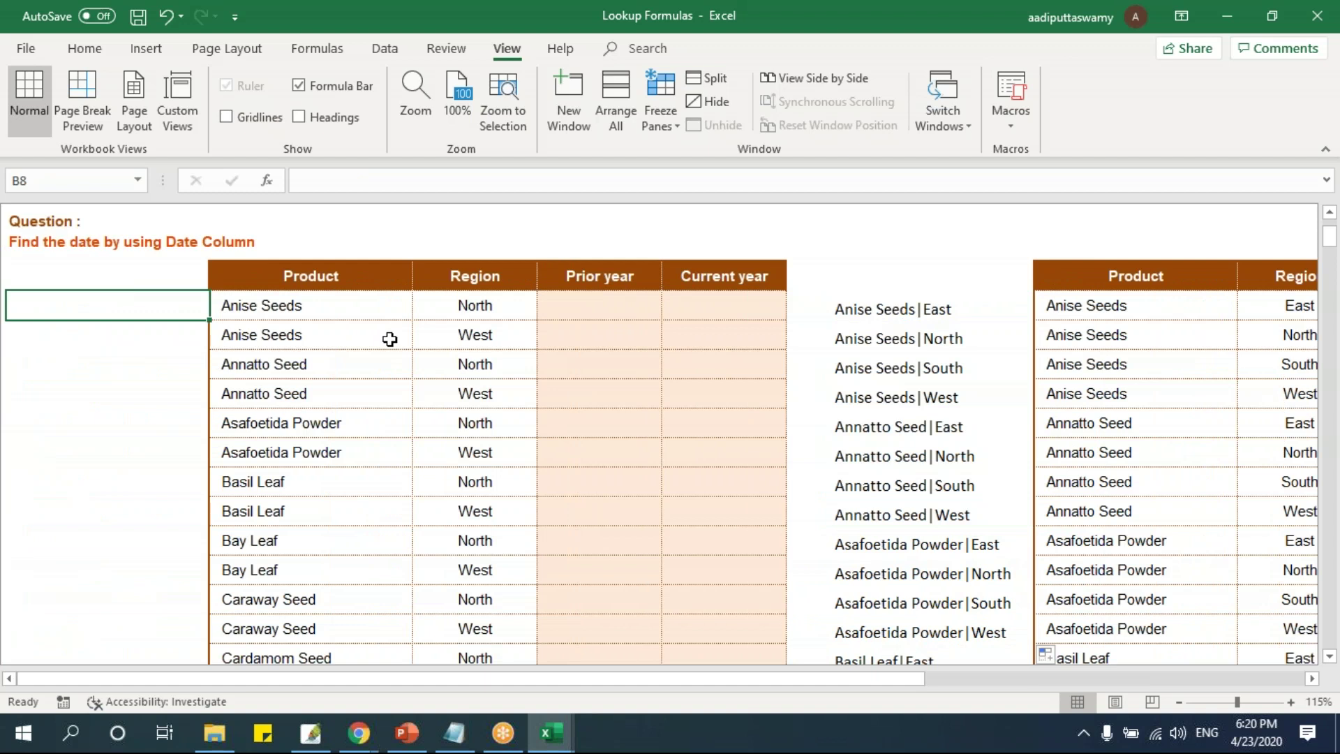
type("=")
left_click(333, 311)
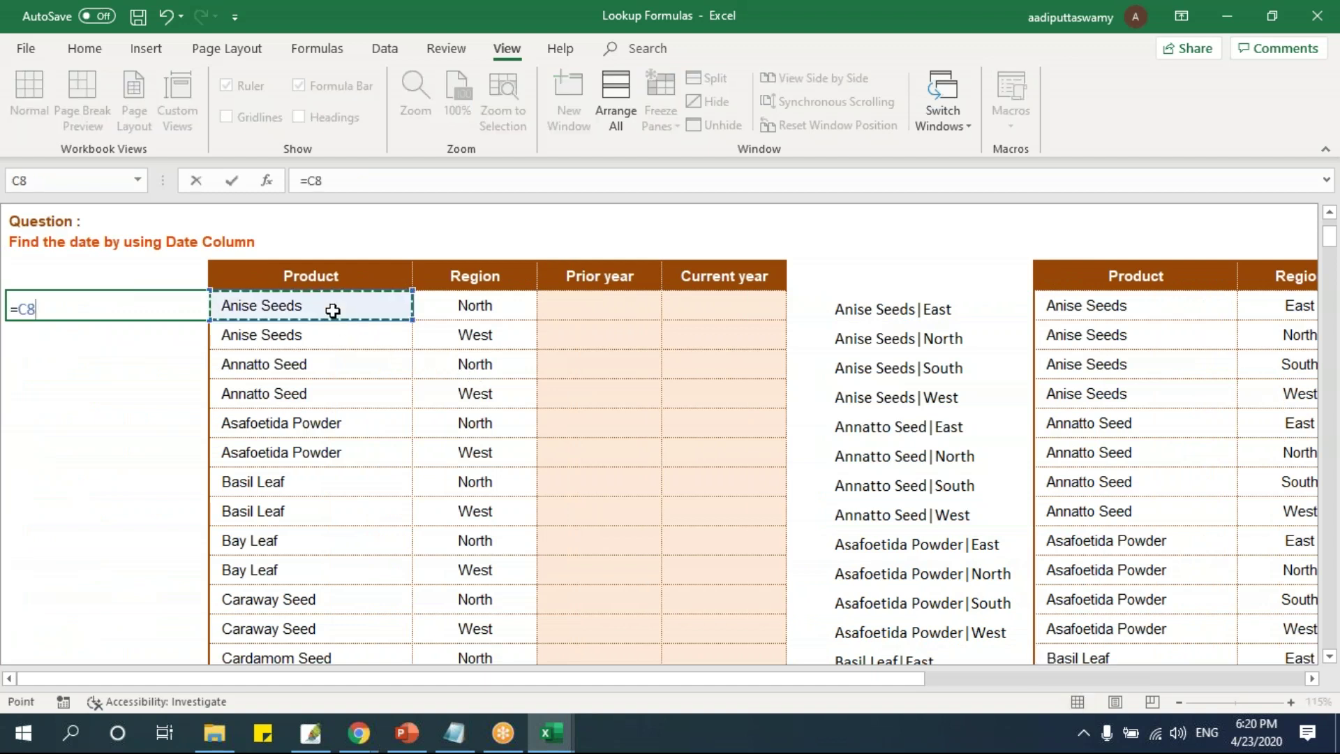
type("&")
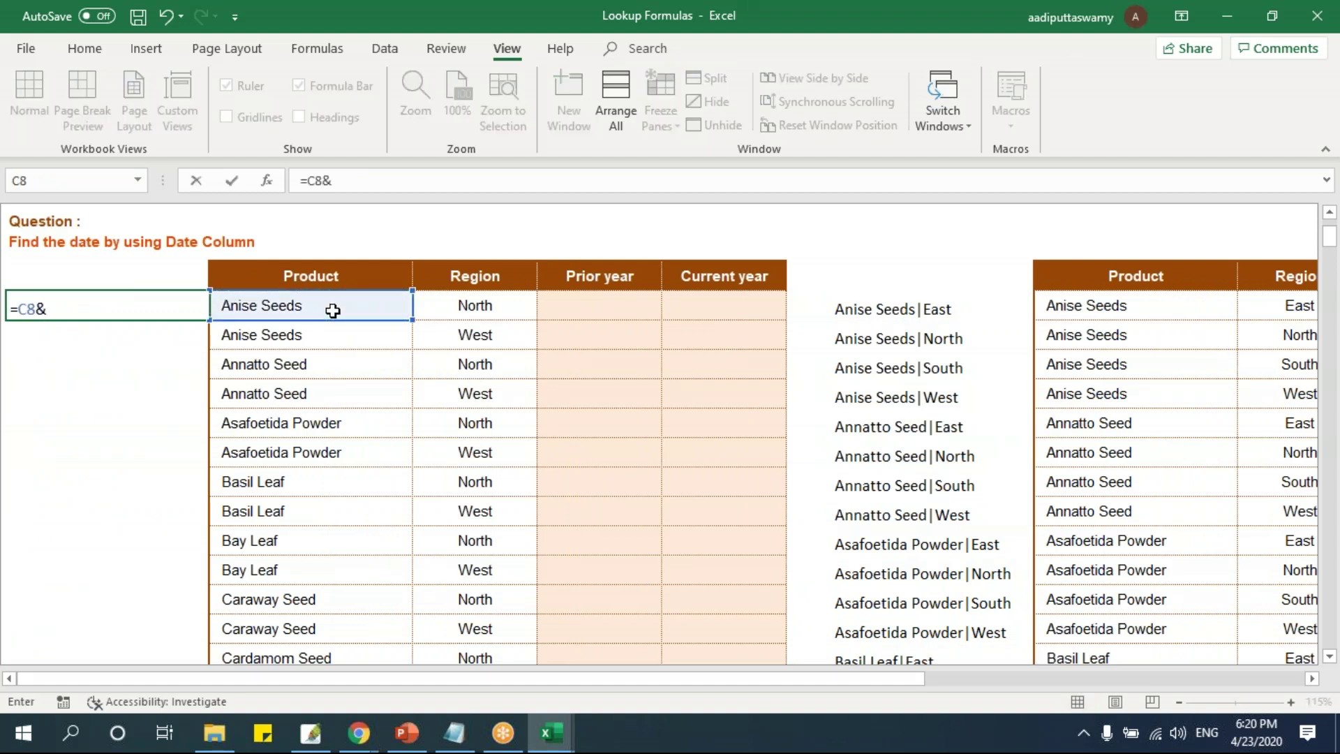
type("\"|\"&")
left_click(508, 308)
key("Return")
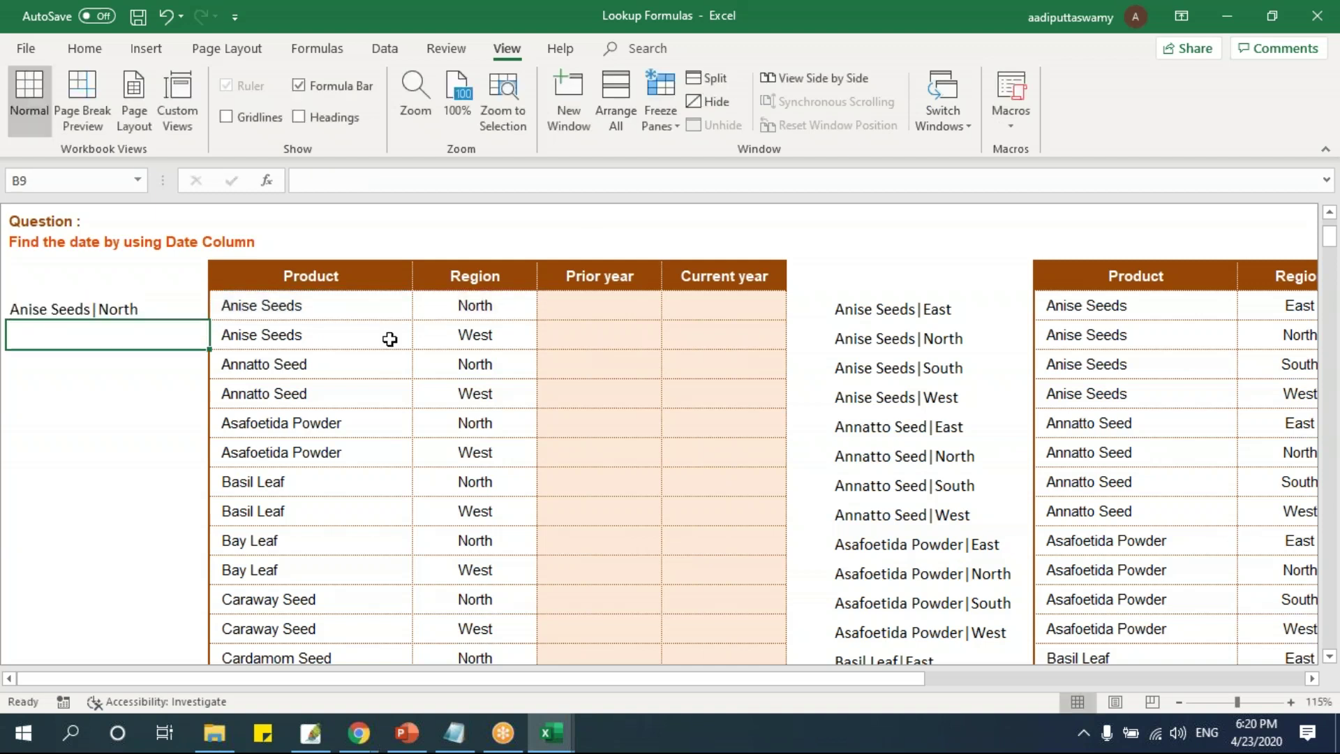
left_click(151, 295)
double_click(212, 324)
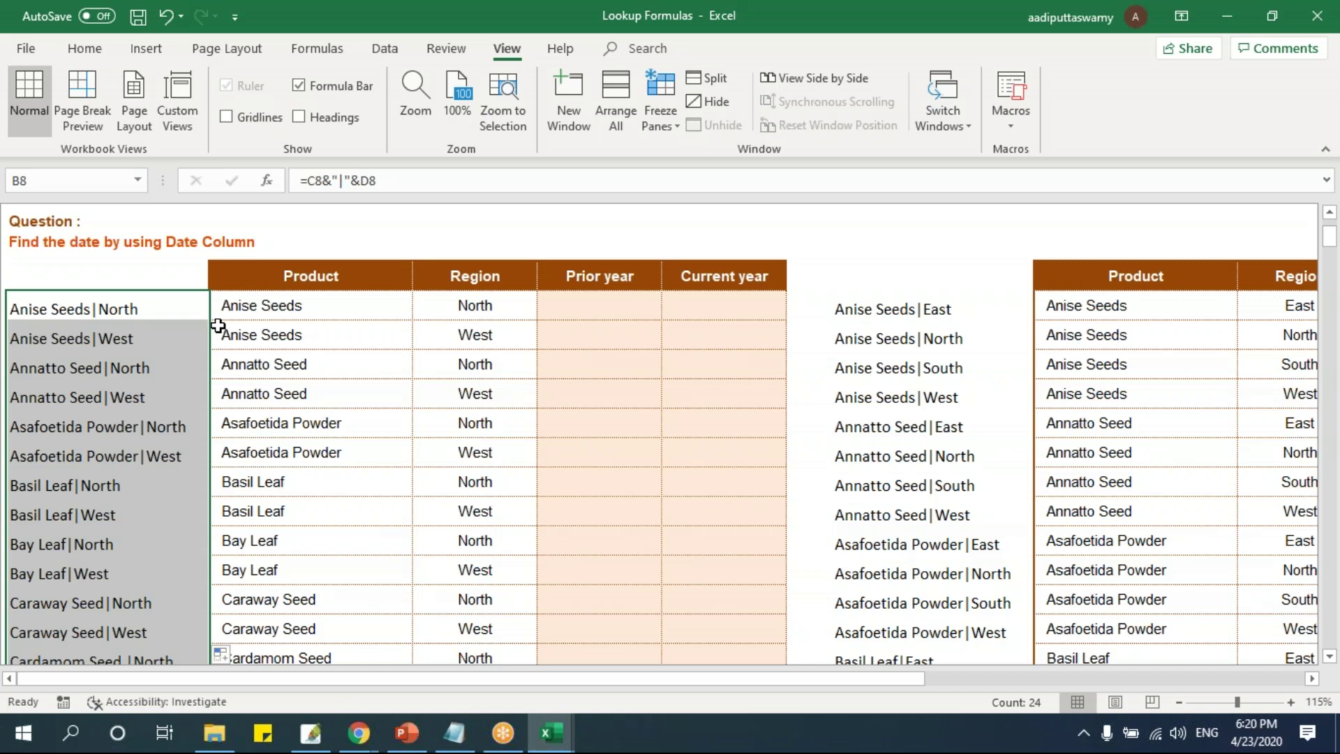
Start a VLOOKUP in E8 for Prior year, using the combined key $B8 with its column locked as the lookup value.
left_click_drag(97, 308, 97, 333)
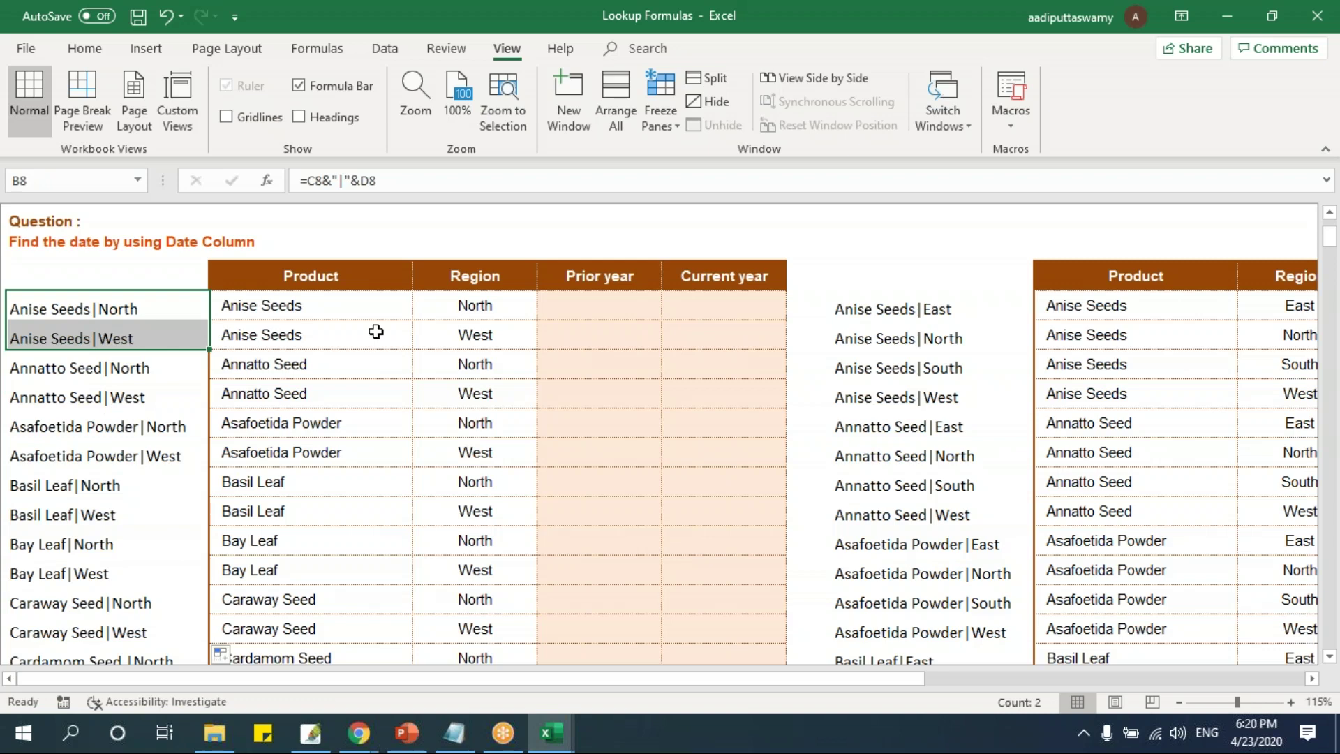
left_click(555, 320)
type("=vlook")
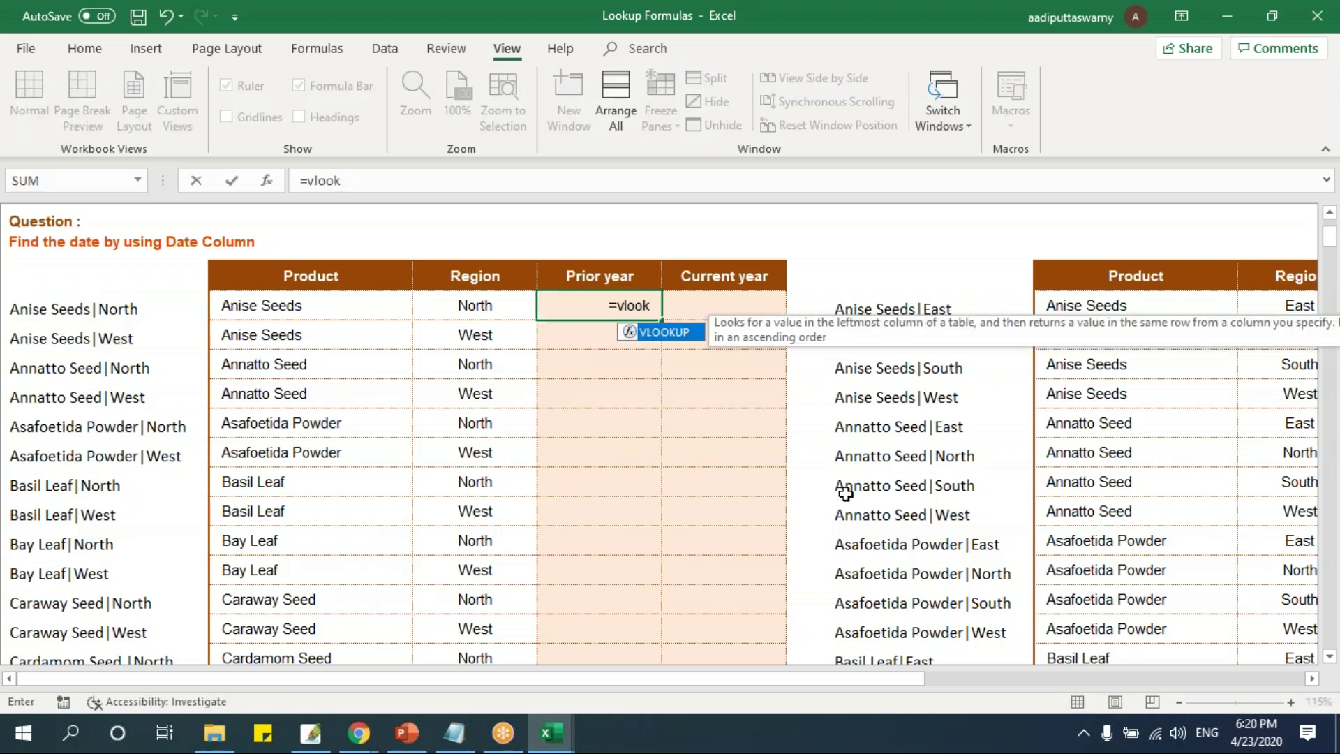
key("Tab")
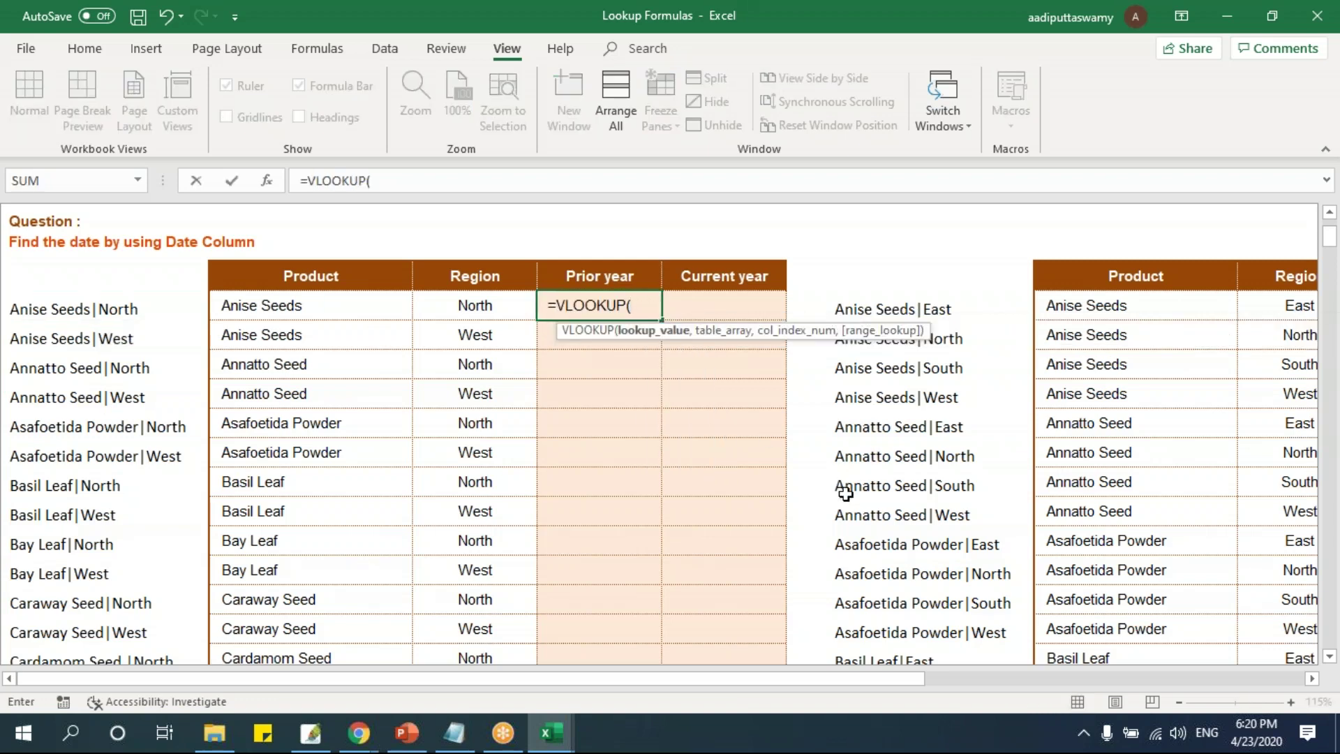
key("Left")
key("Left")
key("Left")
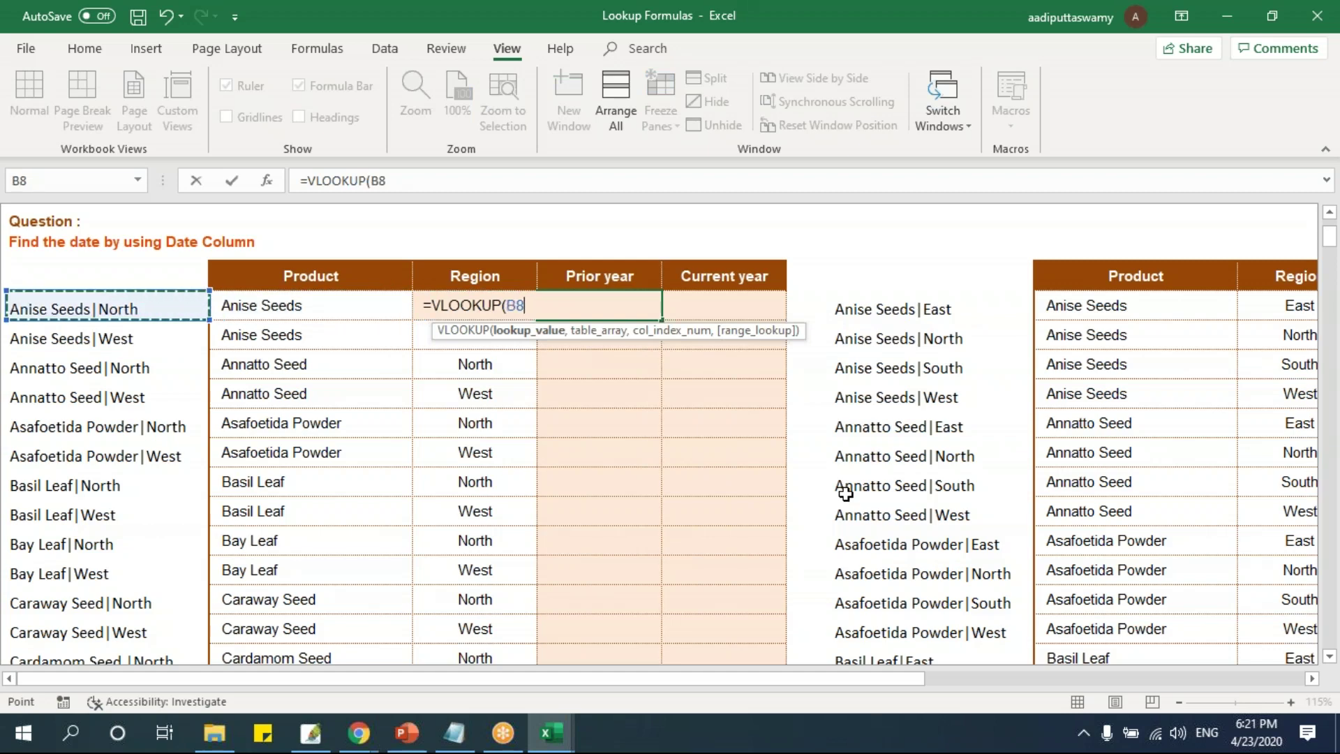
key("F4")
key("F4")
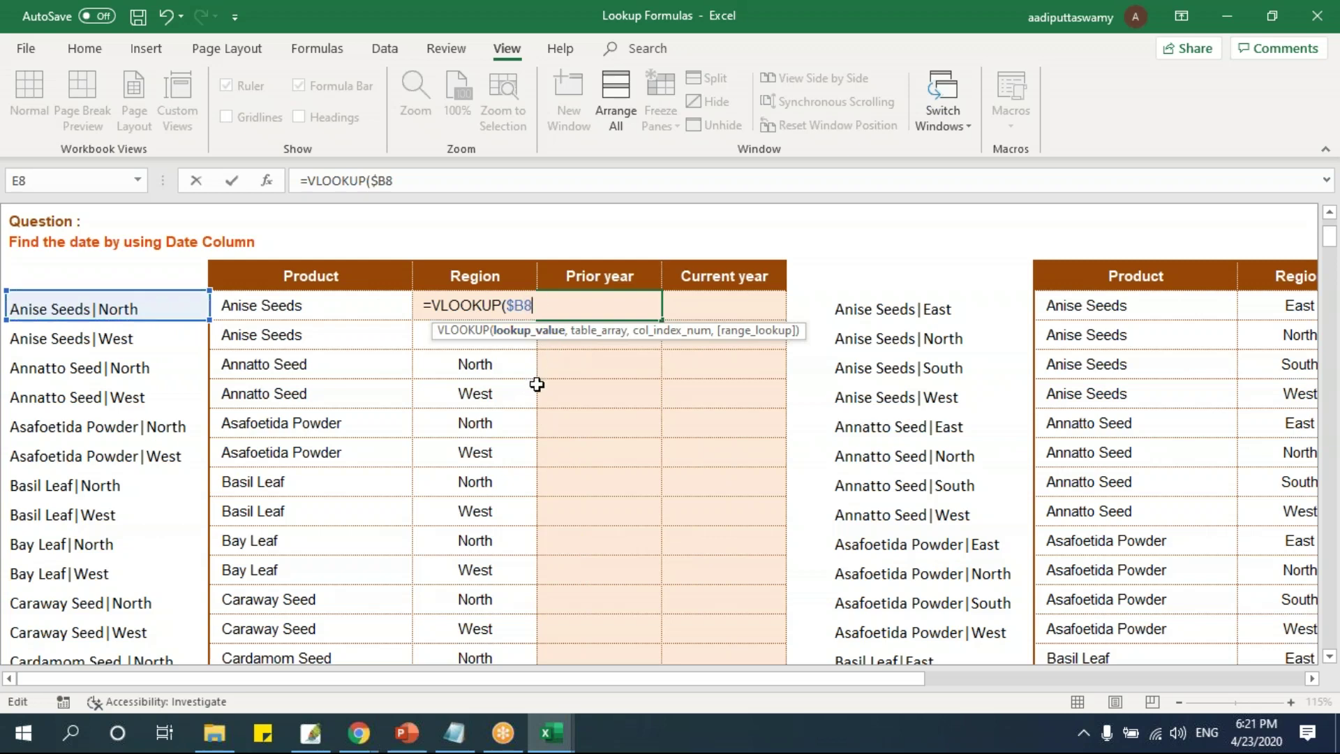
Set the VLOOKUP's table array to the whole source table including its key column, as absolute range $H$8:$L$55.
type(",")
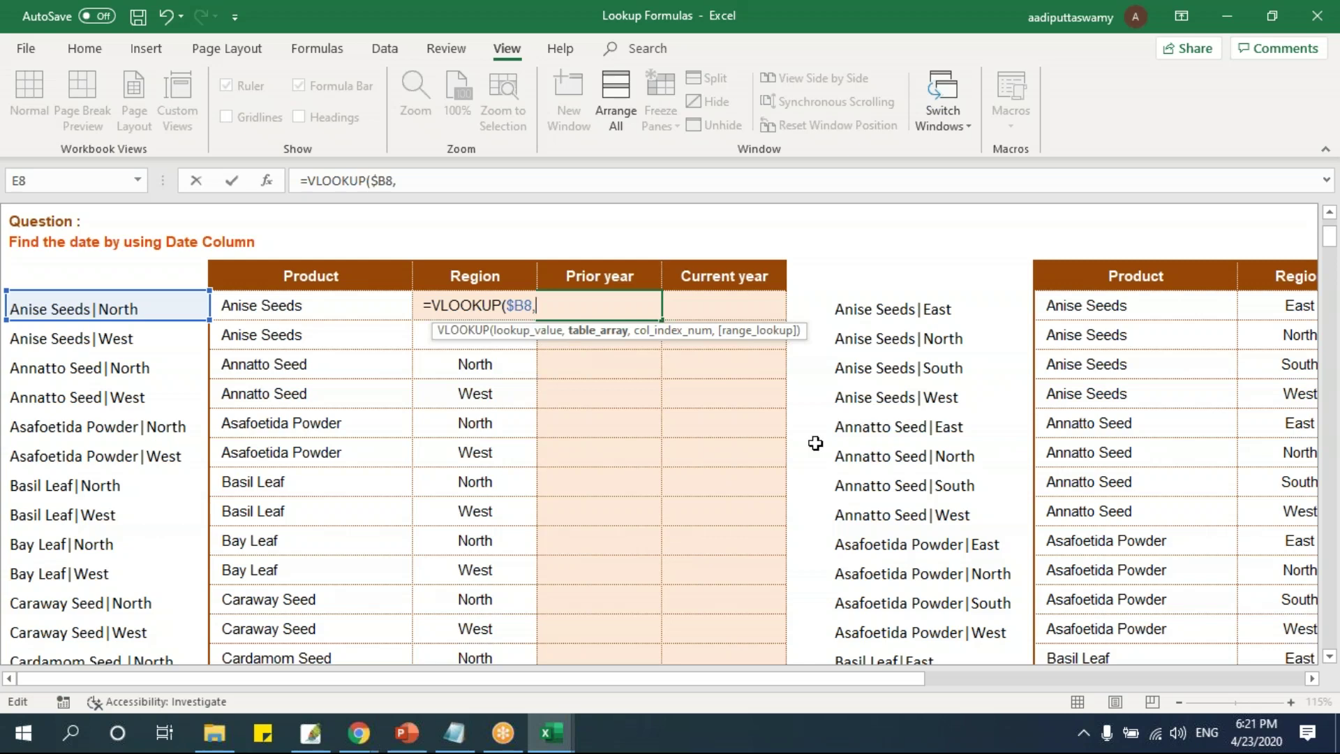
left_click(975, 307)
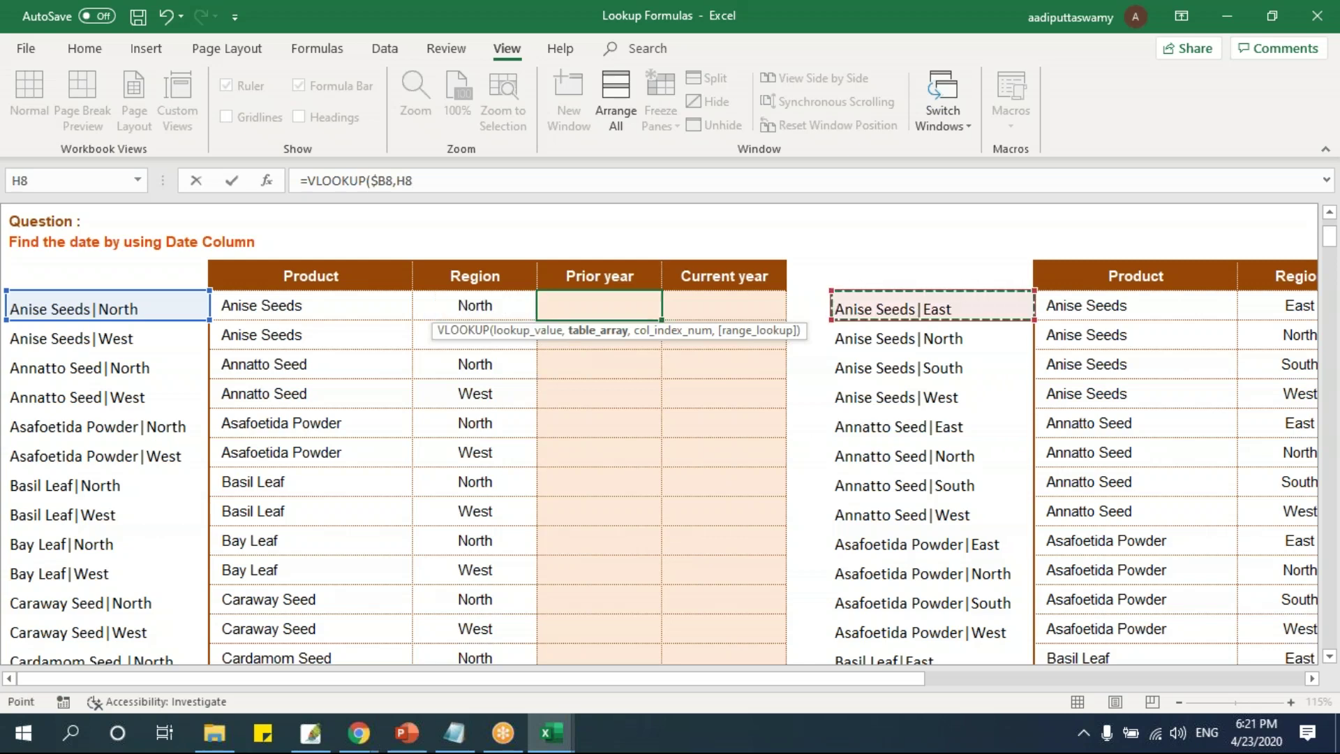
key("ctrl+shift+Right")
key("ctrl+shift+Down")
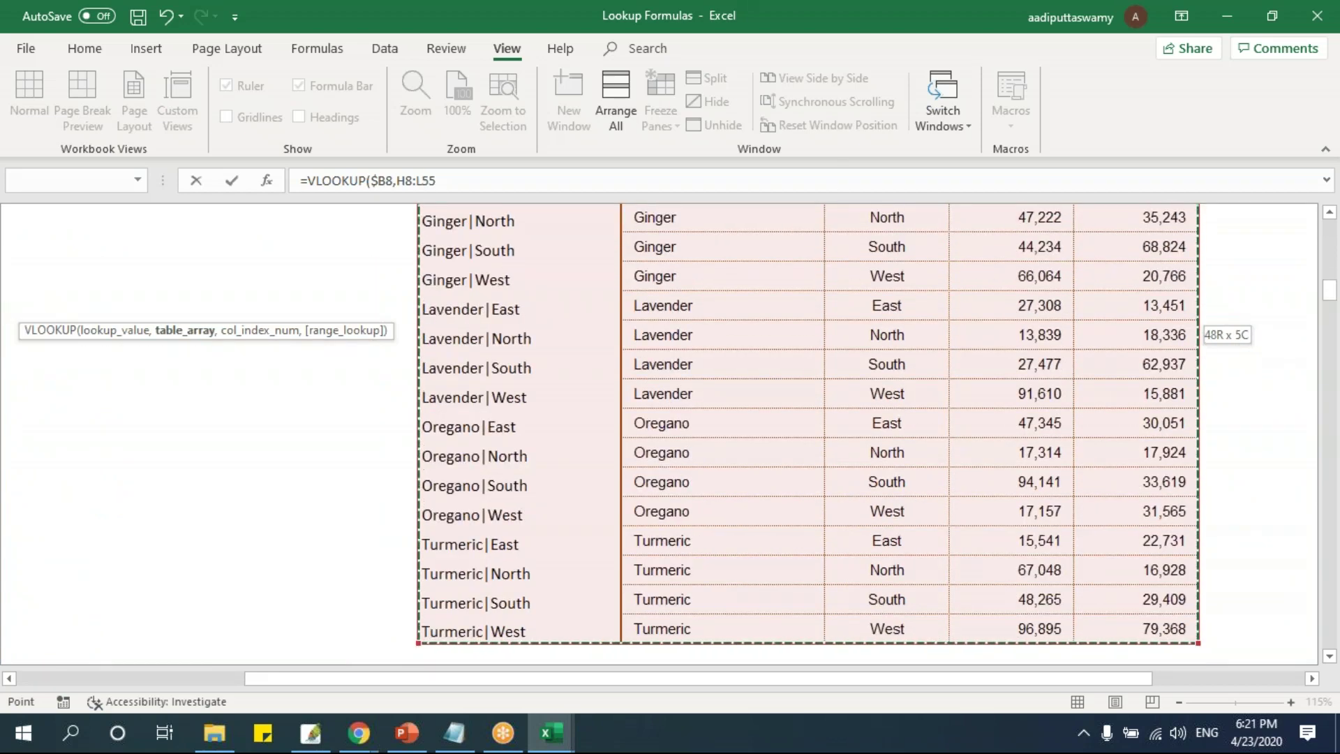
key("F4")
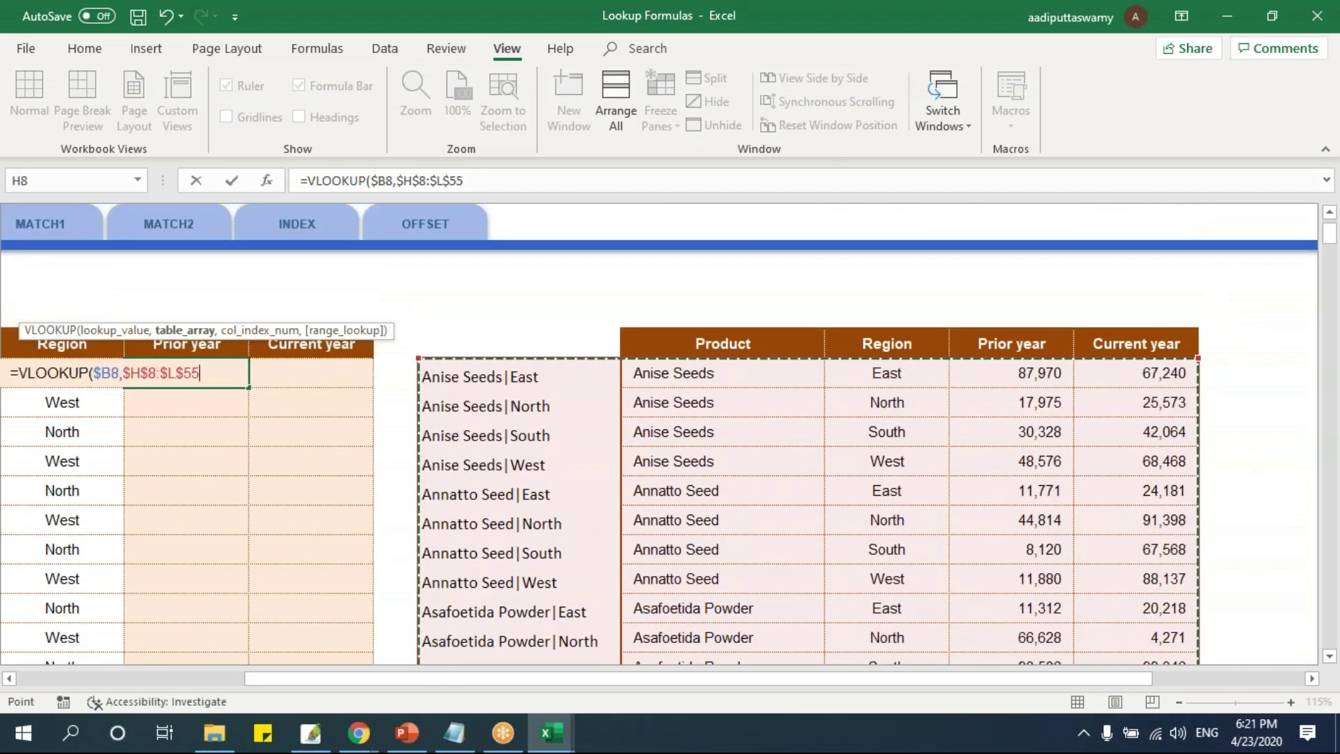
type(",")
Complete the Prior year VLOOKUP in E8 with column index 4 and exact match 0.
left_click_drag(806, 676, 454, 681)
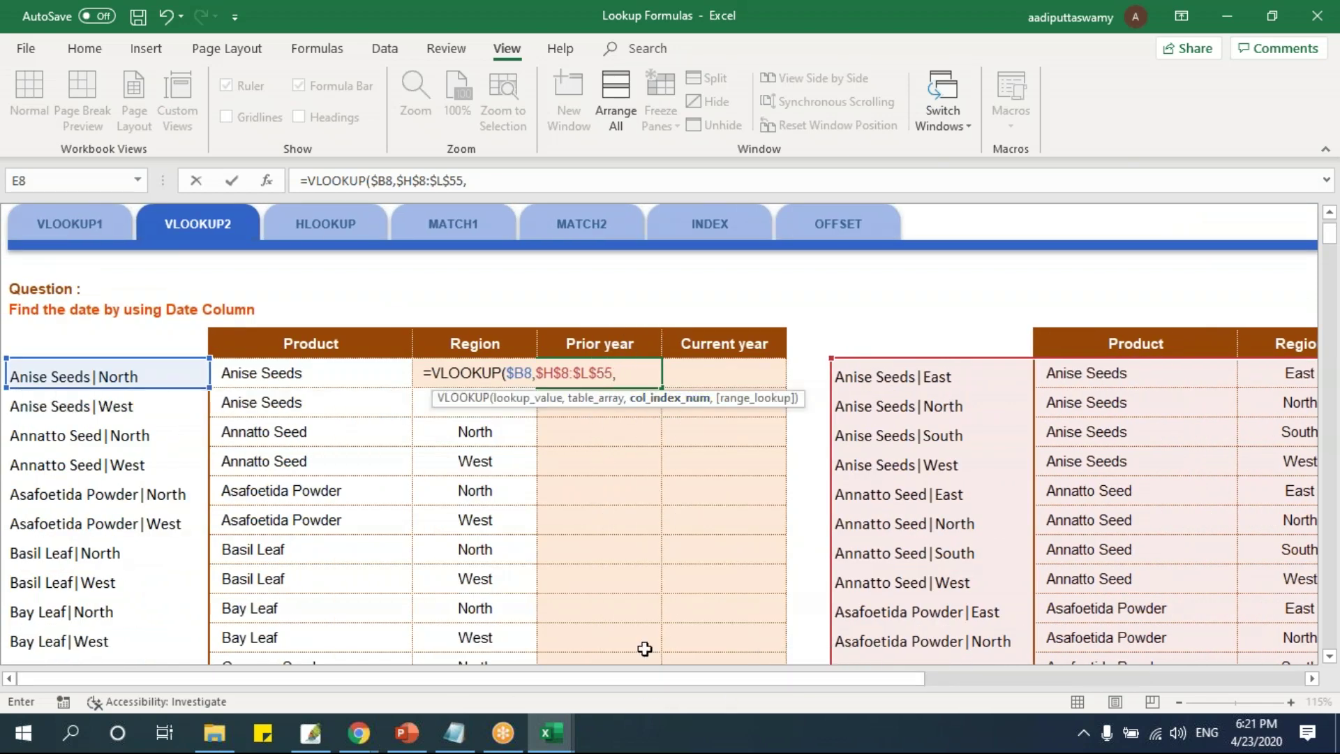
left_click_drag(667, 677, 956, 712)
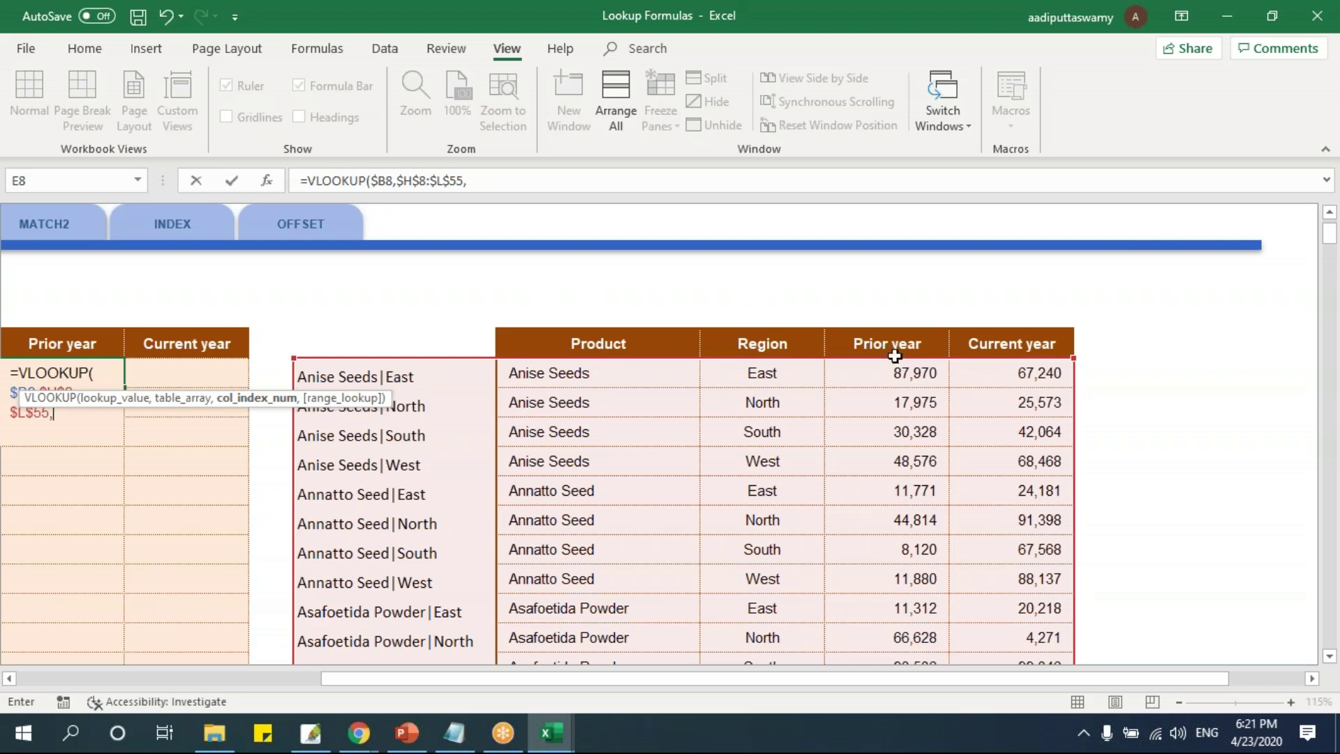
left_click_drag(791, 704, 475, 688)
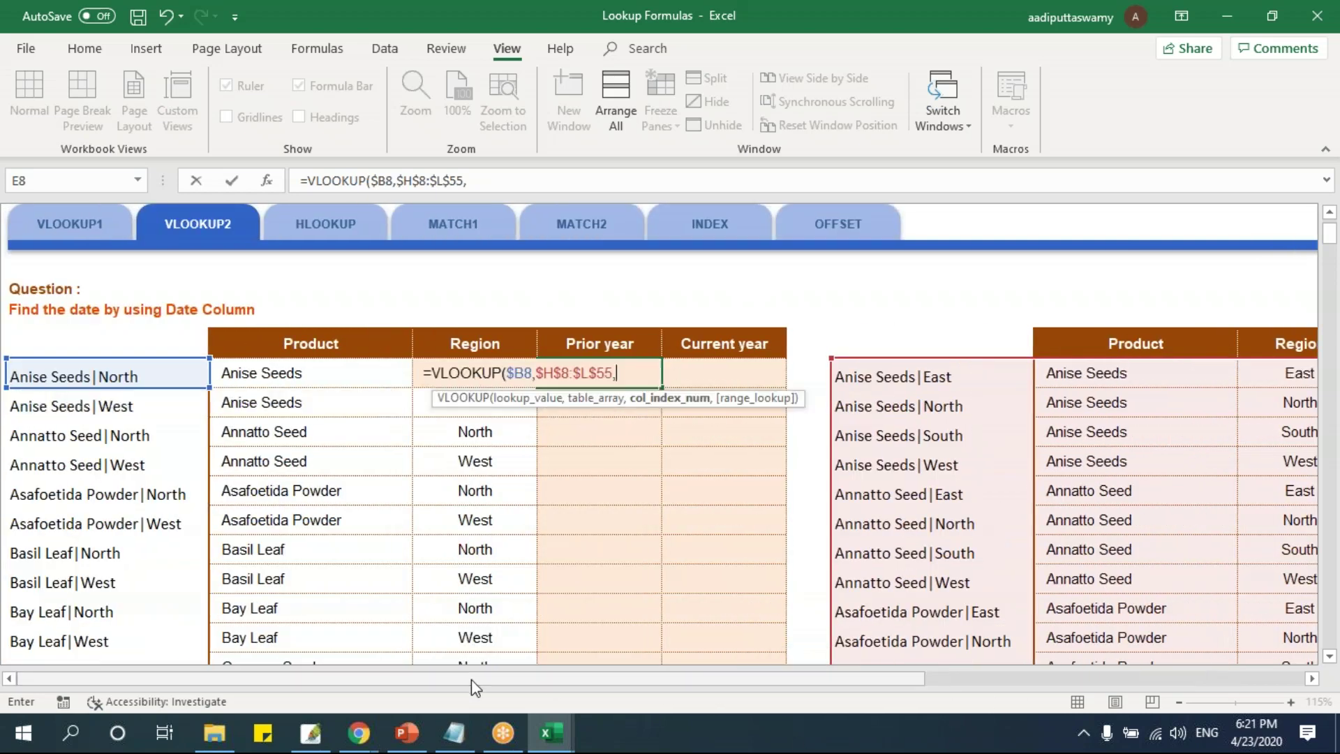
type(",")
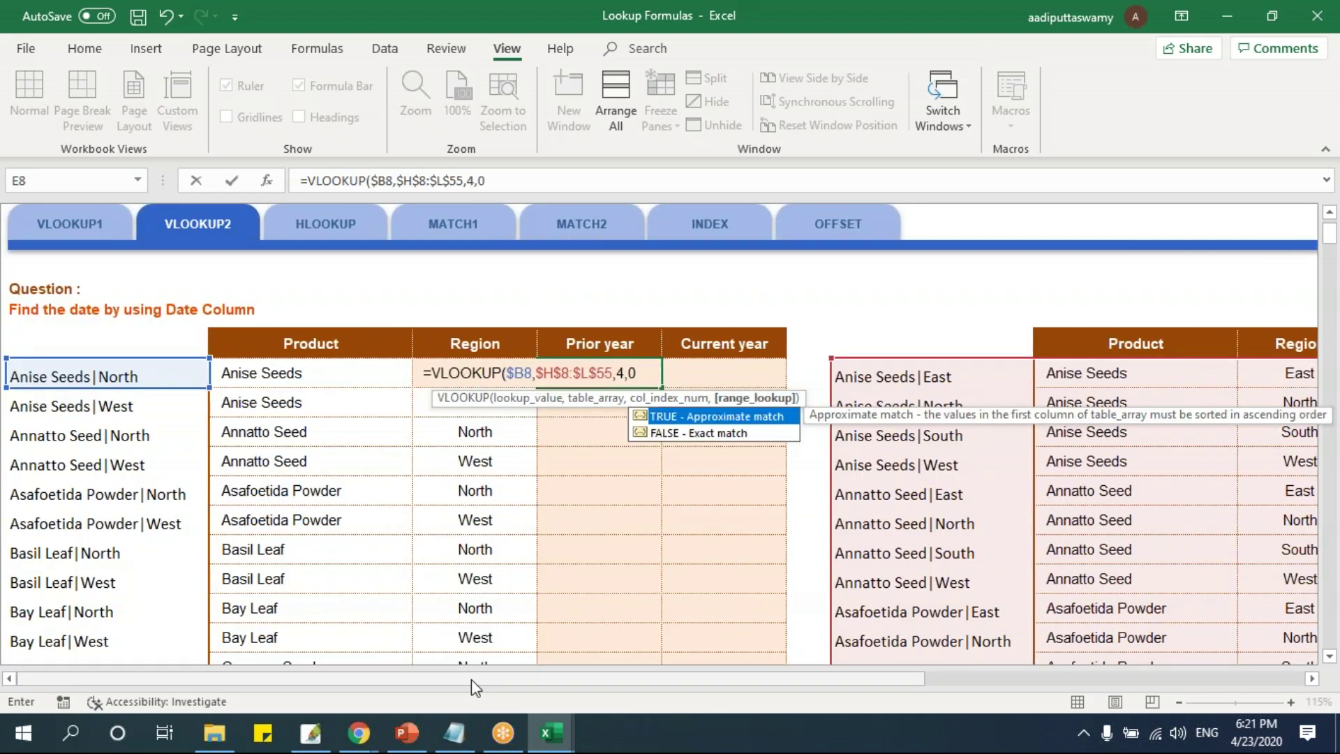
type("0)")
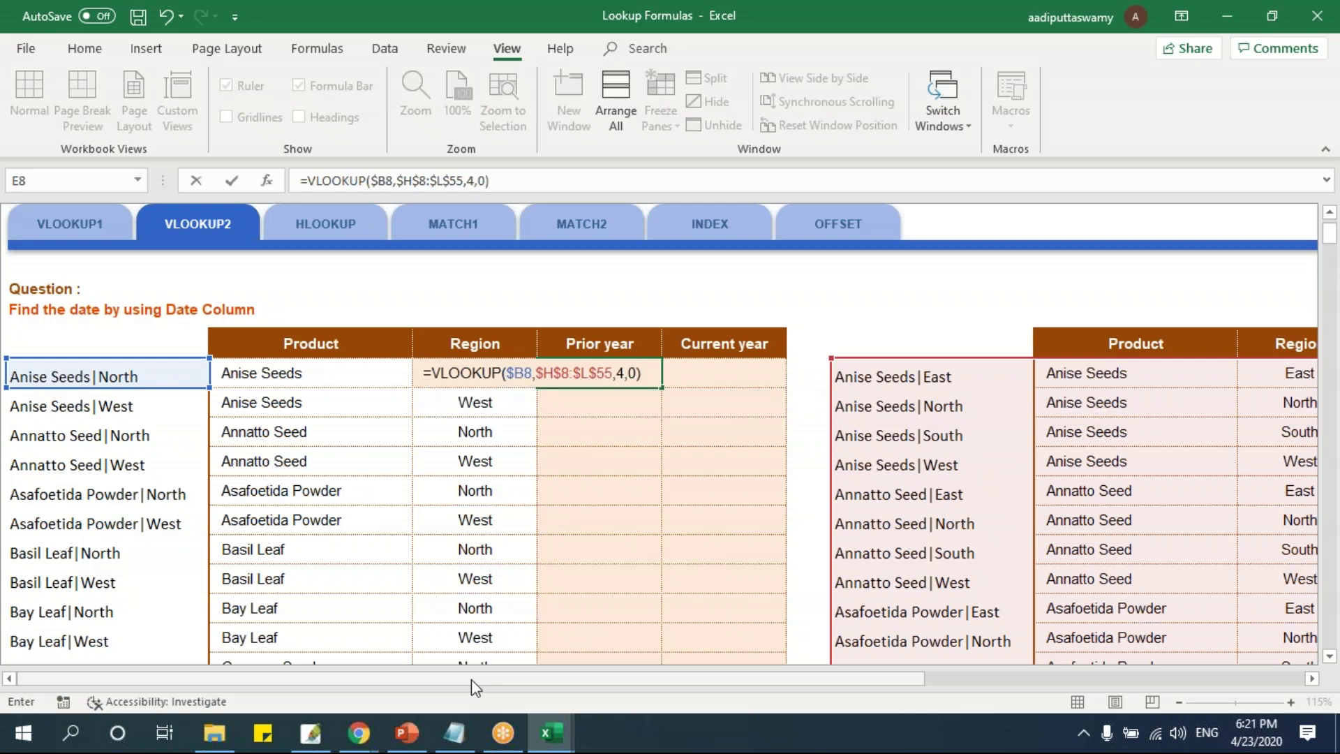
key("Return")
Check the Prior year result for Anise Seeds North against the source table's North and East rows.
left_click(307, 378)
left_click(455, 374)
left_click_drag(608, 681, 986, 681)
left_click(696, 403)
left_click(747, 404)
left_click(854, 413)
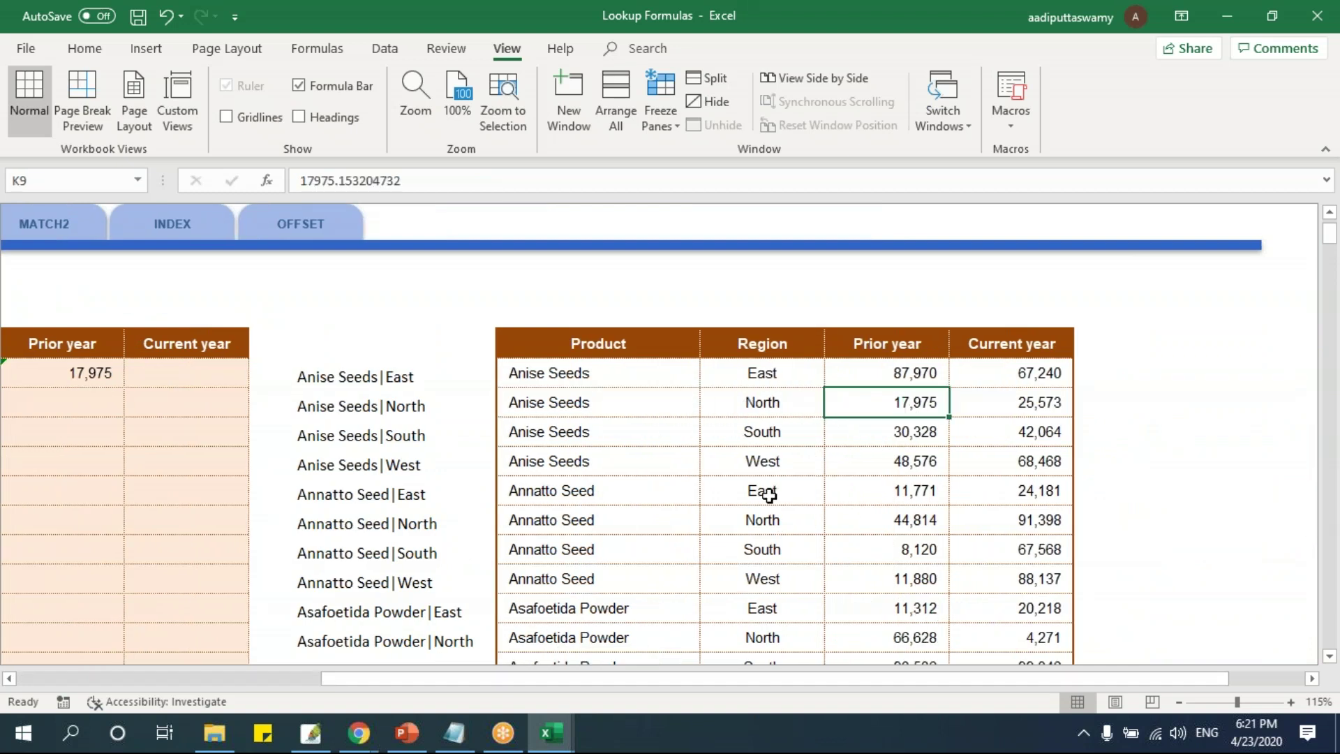
left_click(614, 375)
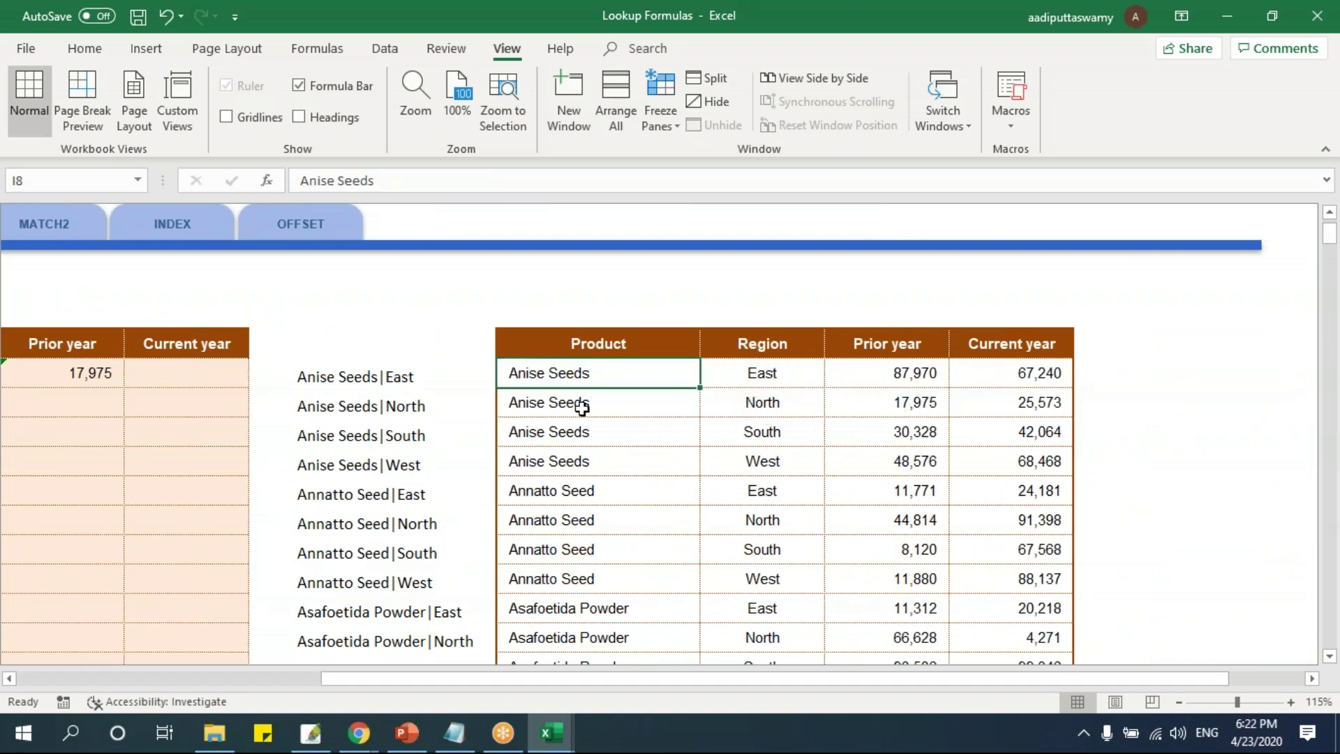
left_click(877, 374, "shift")
left_click(878, 375)
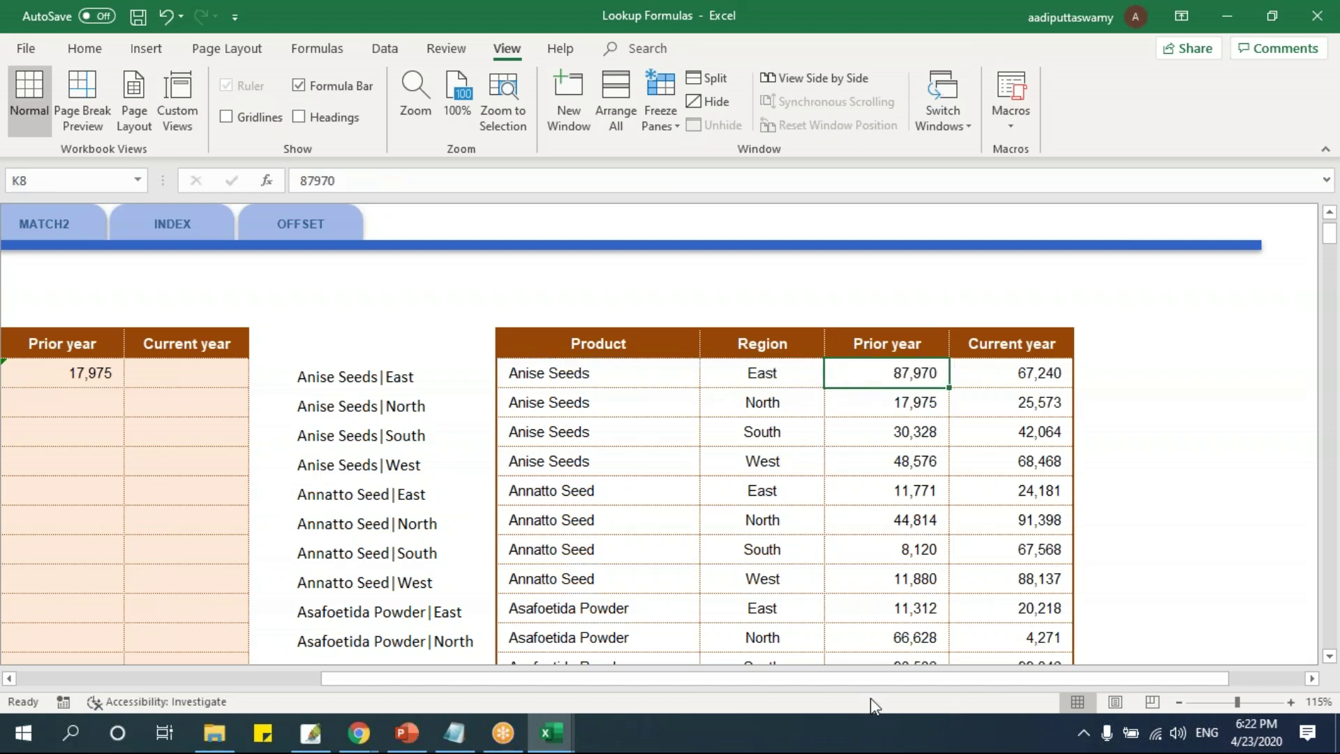
Copy the Prior year formula from E8 into Current year cell F8 and set its column index to 5.
left_click_drag(872, 680, 520, 681)
left_click(636, 374)
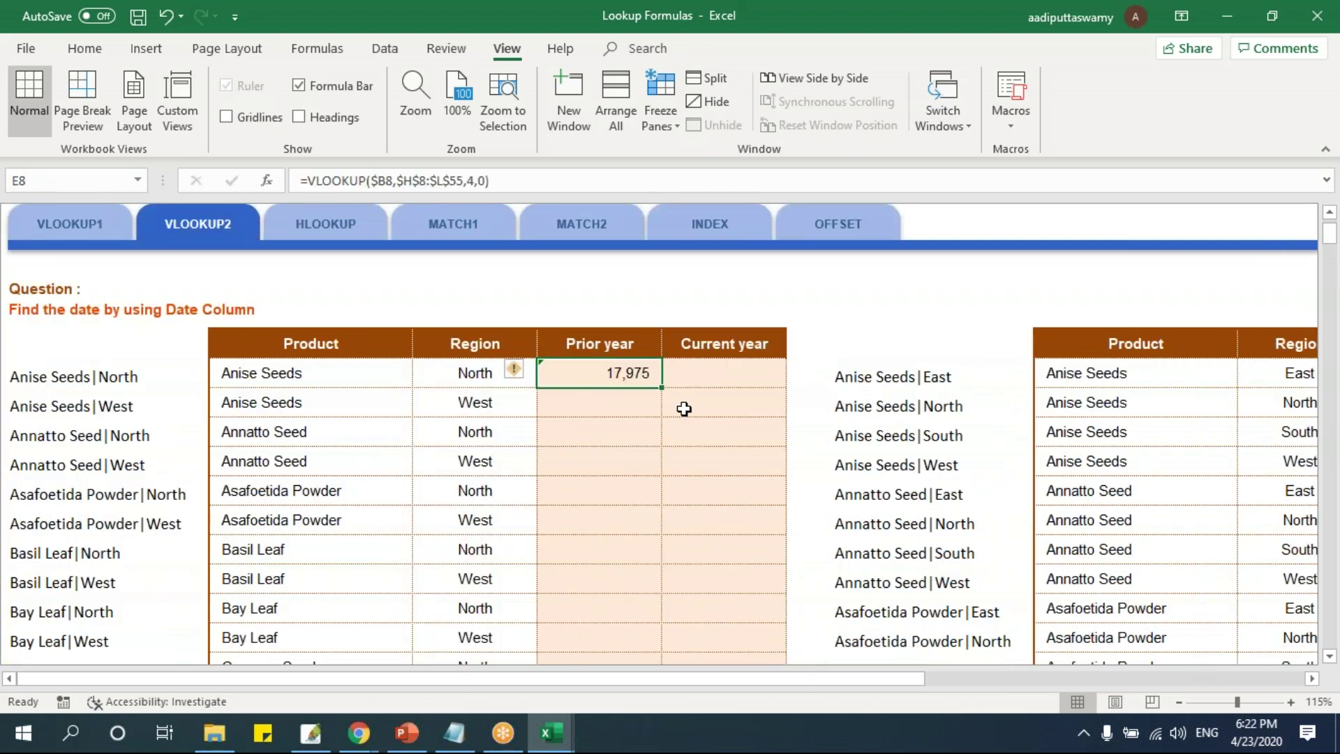
left_click_drag(663, 388, 741, 384)
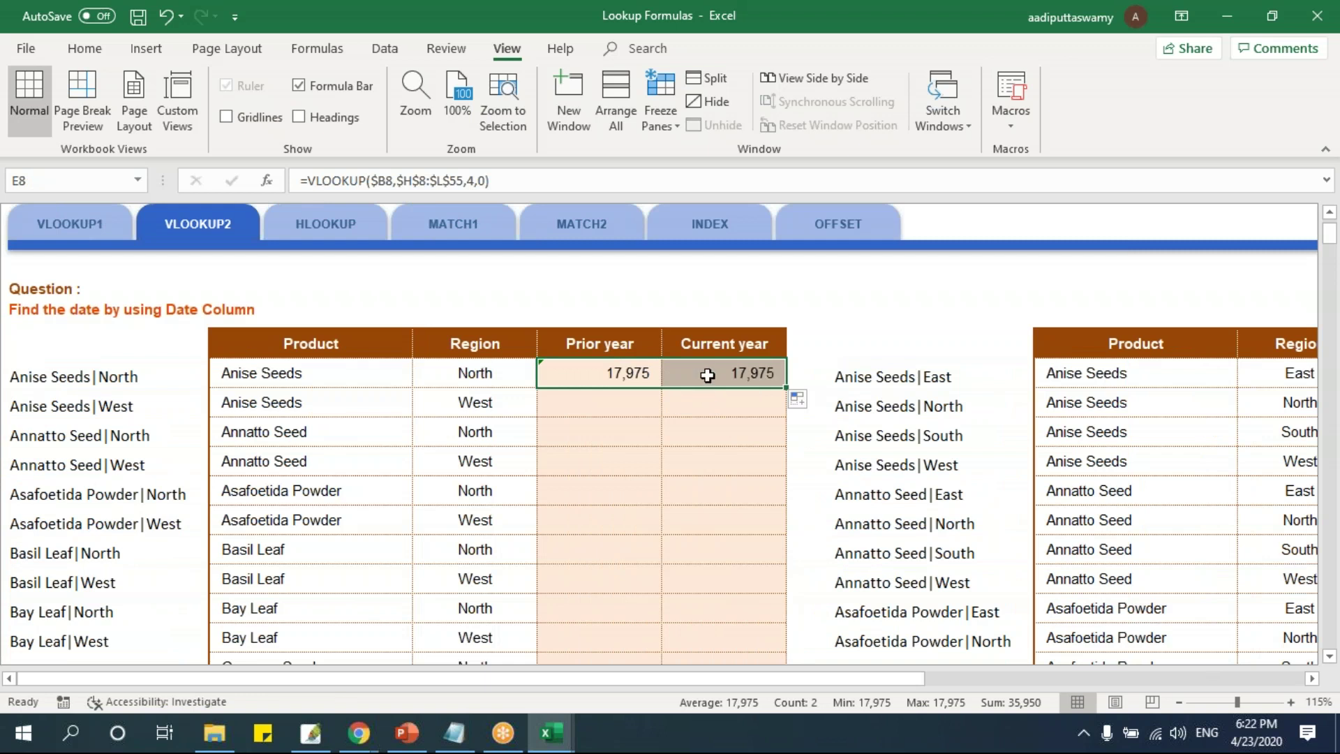
key("F2")
double_click(744, 374)
type("5")
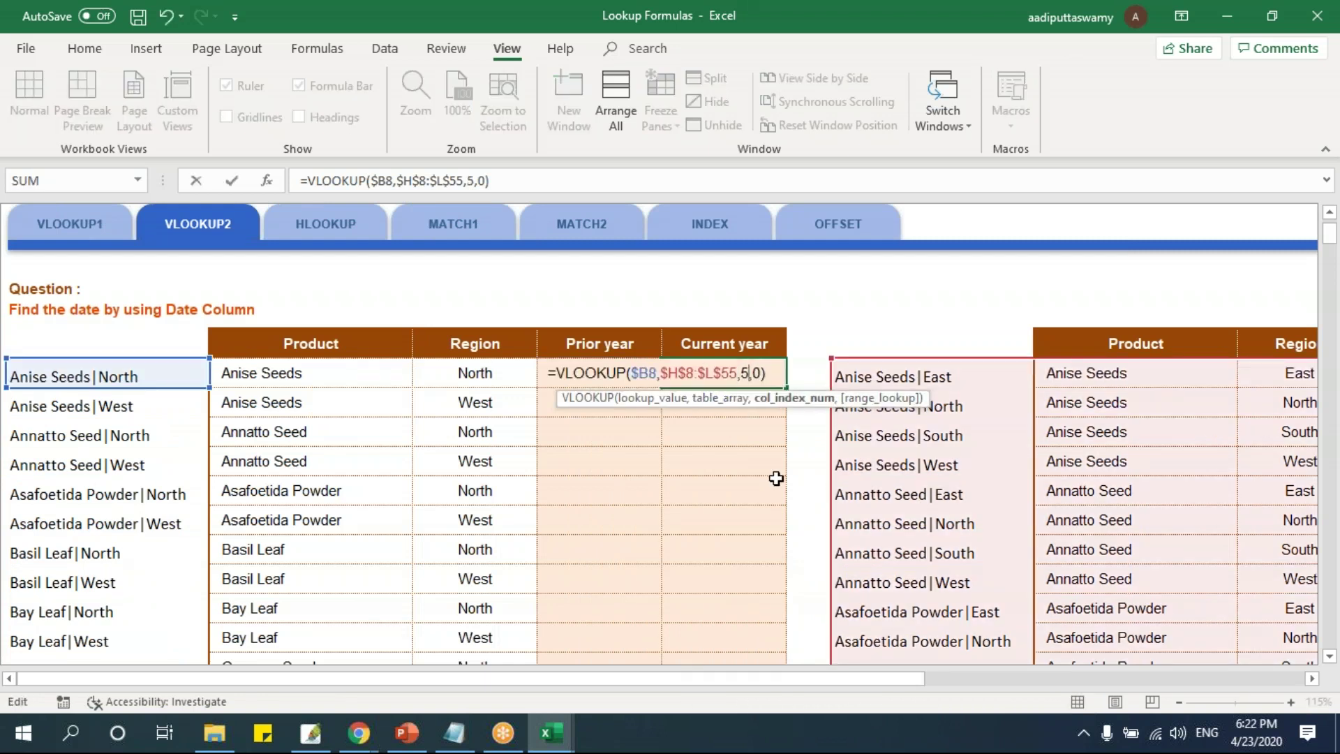
key("Return")
Fill the Prior year and Current year formulas in E8:F8 down all rows of the answer table.
left_click_drag(634, 372, 709, 372)
mouse_move(744, 678)
left_mouse_down()
mouse_move(966, 691)
mouse_move(726, 685)
left_mouse_up()
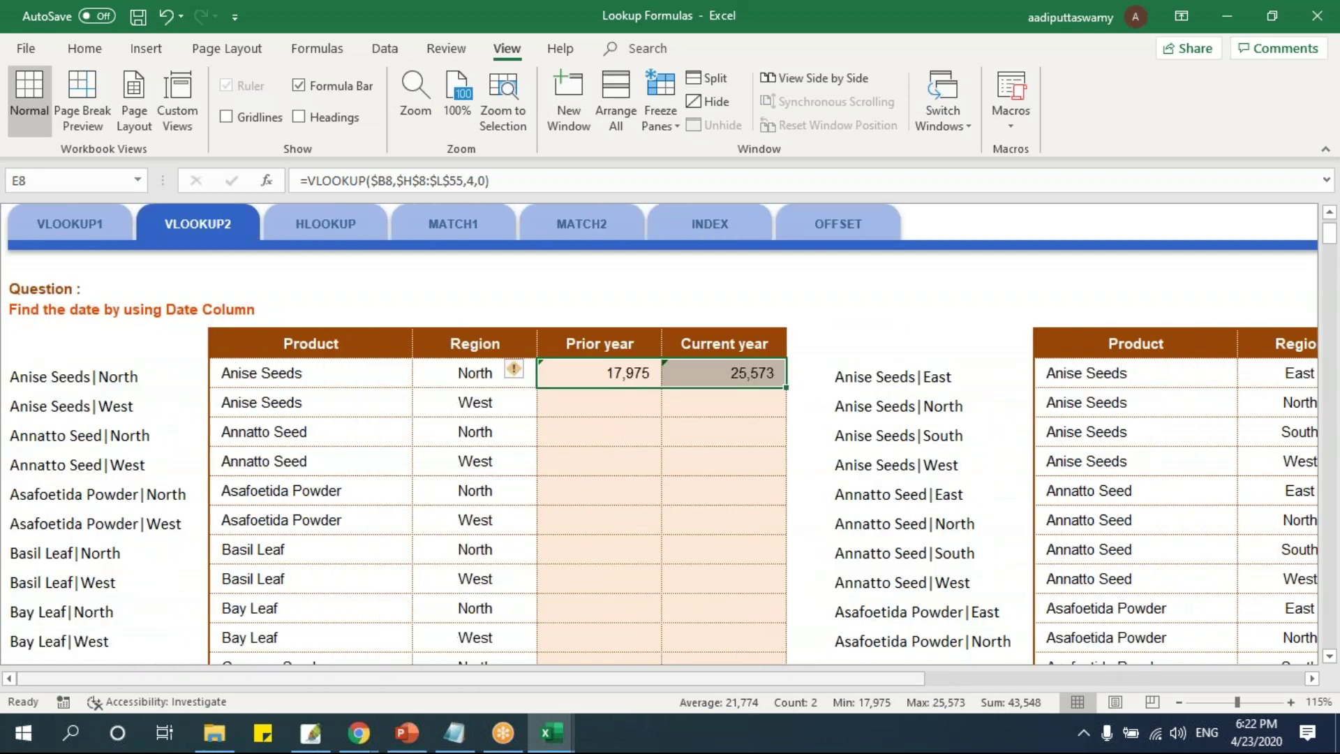
double_click(786, 387)
Review the filled Prior year and Current year values, focusing on the Anise Seeds West row with its key.
scroll(740, 522, "down", 1)
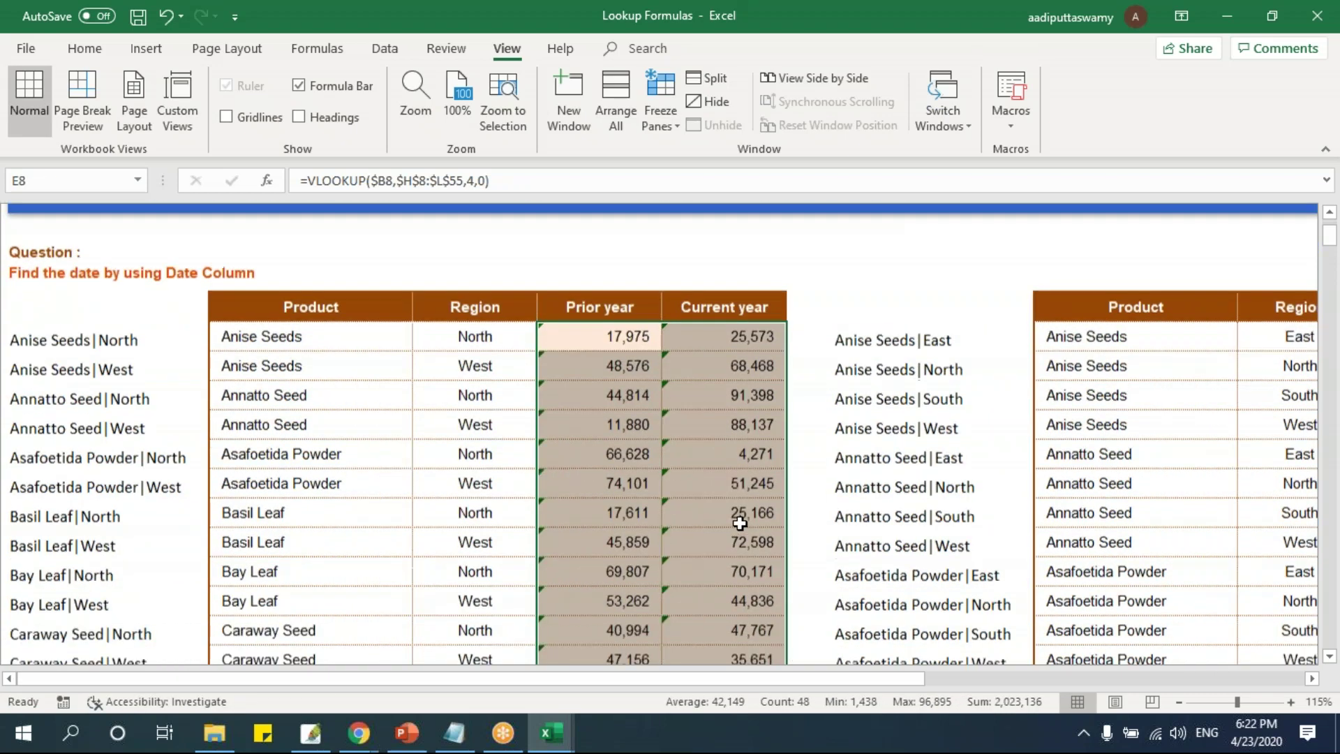
scroll(740, 522, "down", 4)
scroll(740, 522, "up", 3)
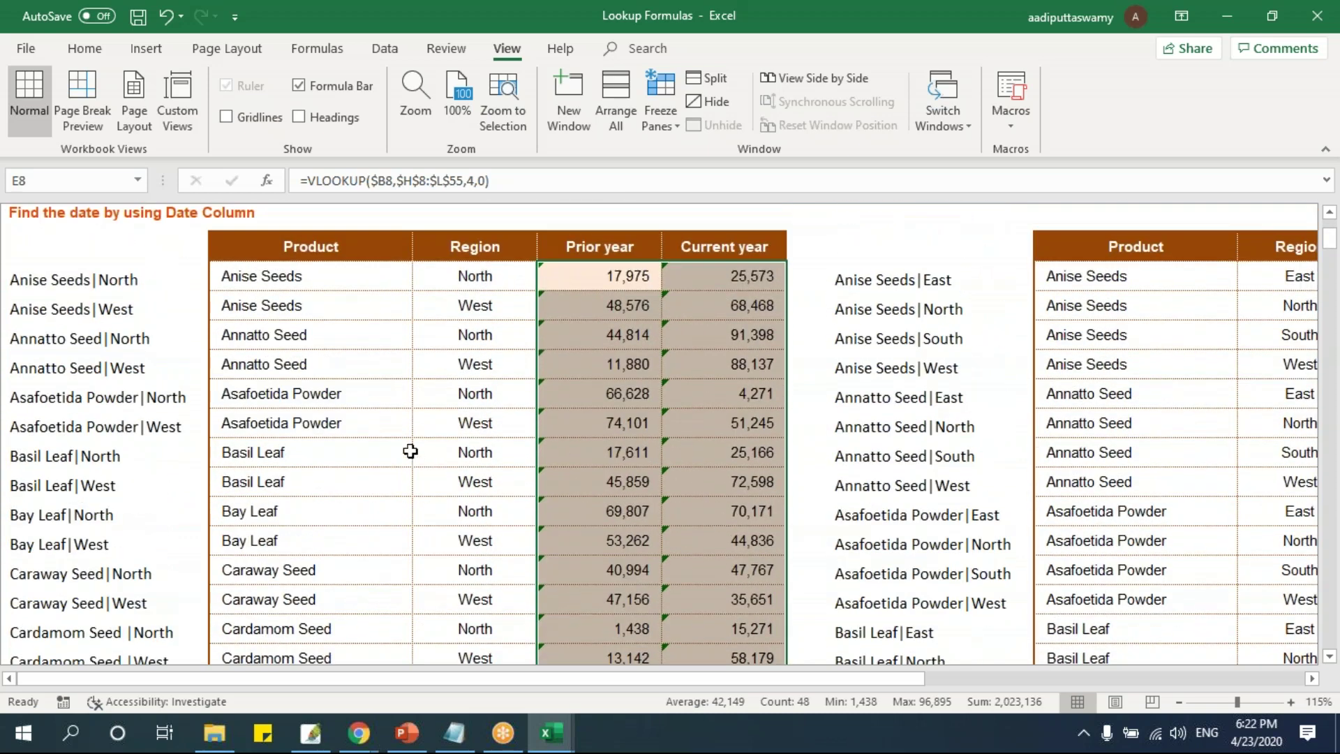
left_click_drag(134, 313, 757, 305)
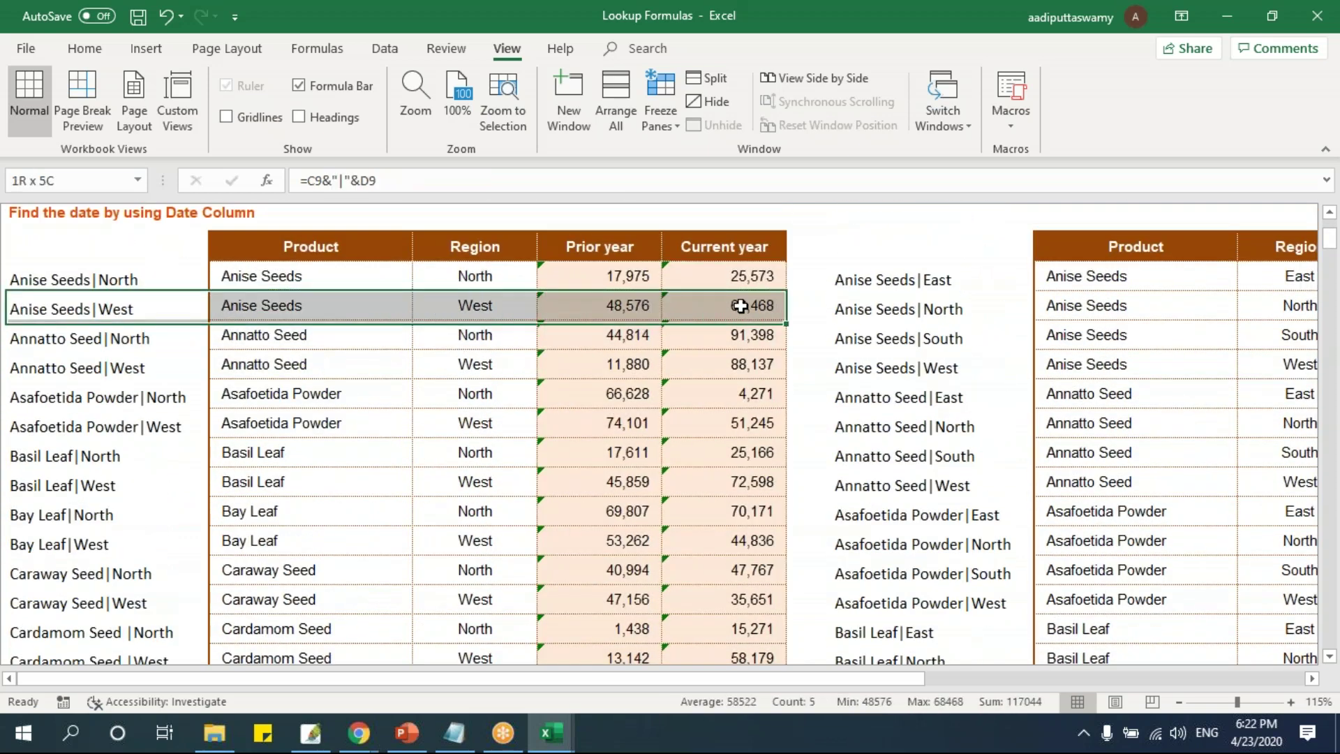
Compare the VLOOKUP result table with the source product and region table, down to the last rows of both.
left_click_drag(752, 682, 1050, 667)
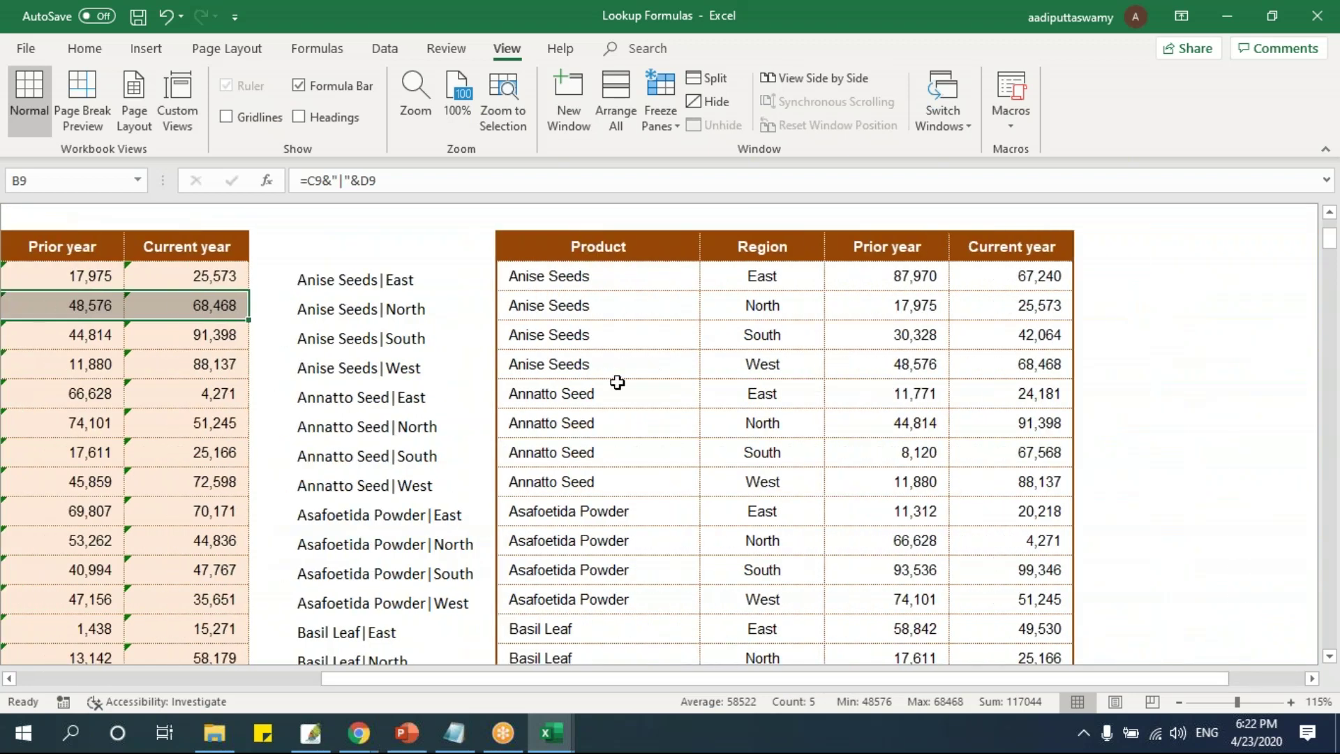
left_click_drag(869, 363, 1032, 362)
left_click_drag(845, 679, 666, 681)
scroll(593, 492, "down", 6)
scroll(363, 488, "up", 1)
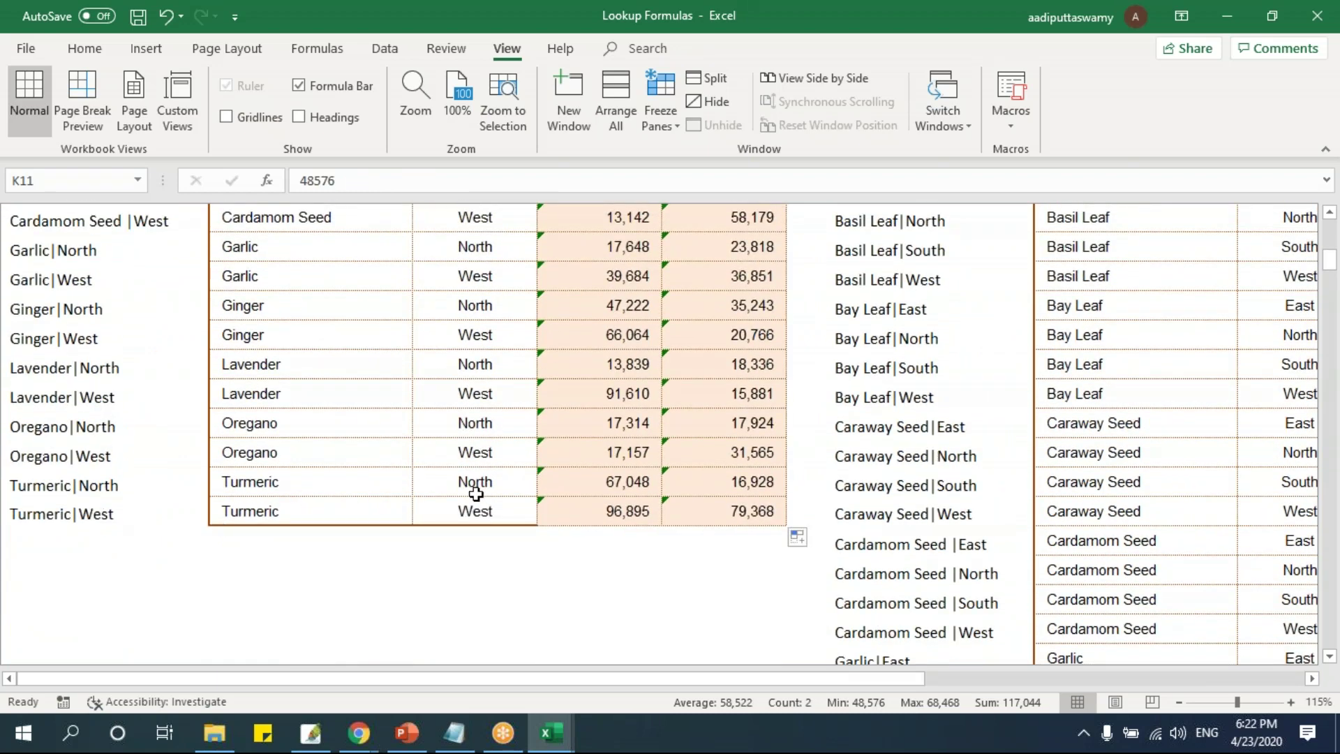
left_click(601, 493)
left_click_drag(693, 680, 1031, 681)
scroll(951, 590, "down", 8)
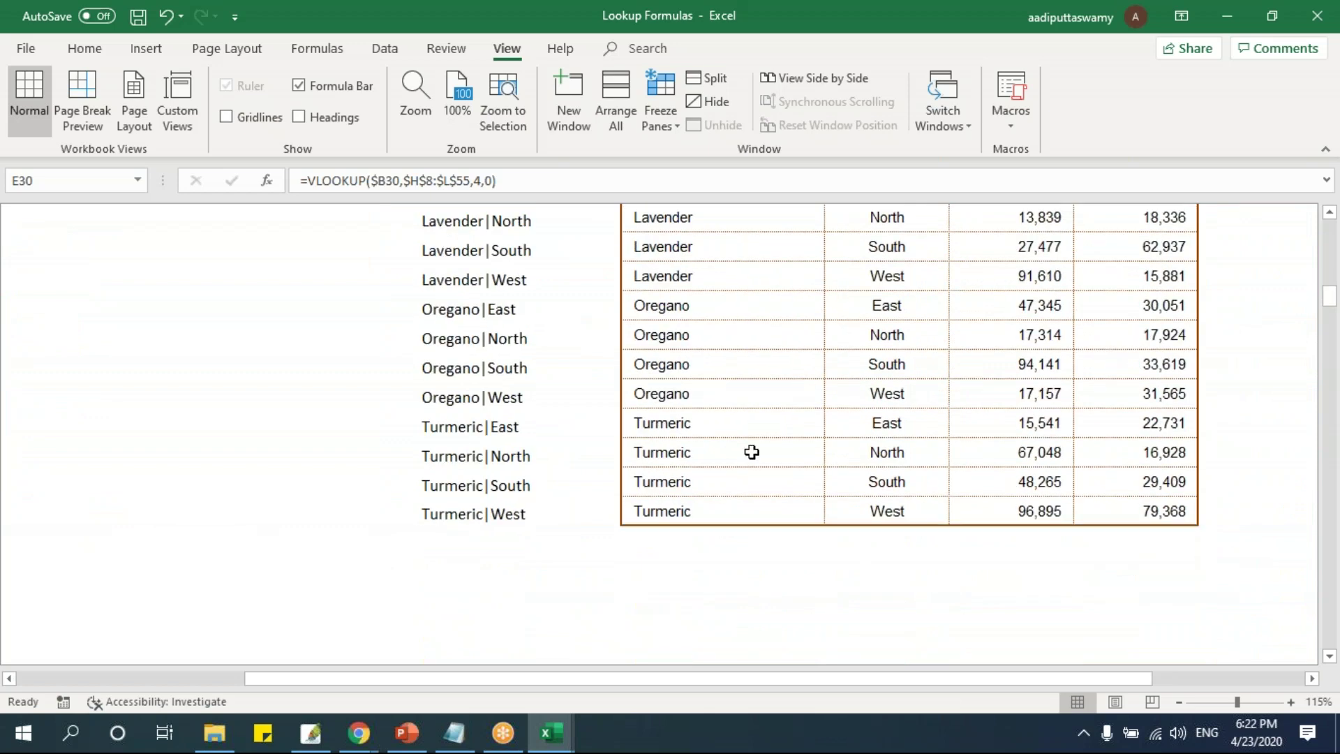
left_click(1002, 446)
left_click_drag(761, 679, 537, 682)
scroll(536, 435, "up", 10)
left_click(482, 371)
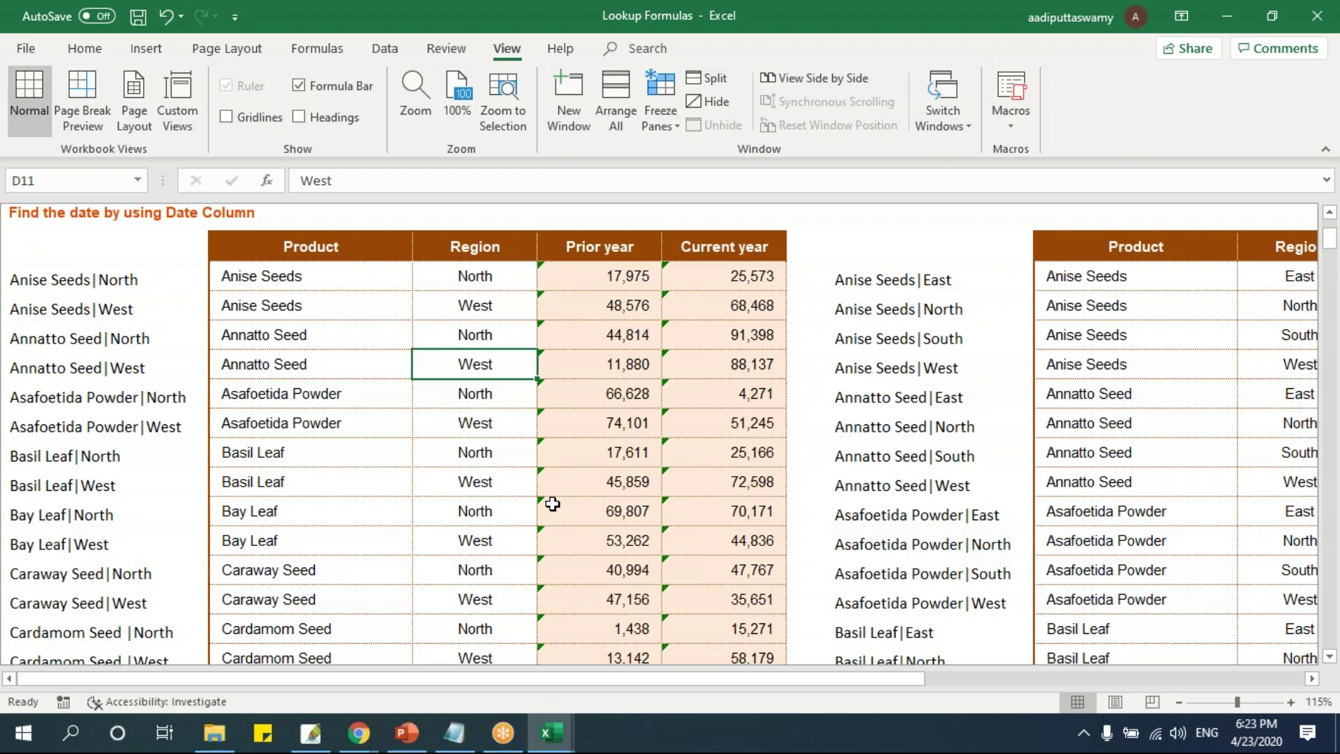
Review Vlookup's input and output types in the Book3 workbook, then inspect the lookup value in the E8 VLOOKUP formula of Lookup Formulas.
key("alt+Tab")
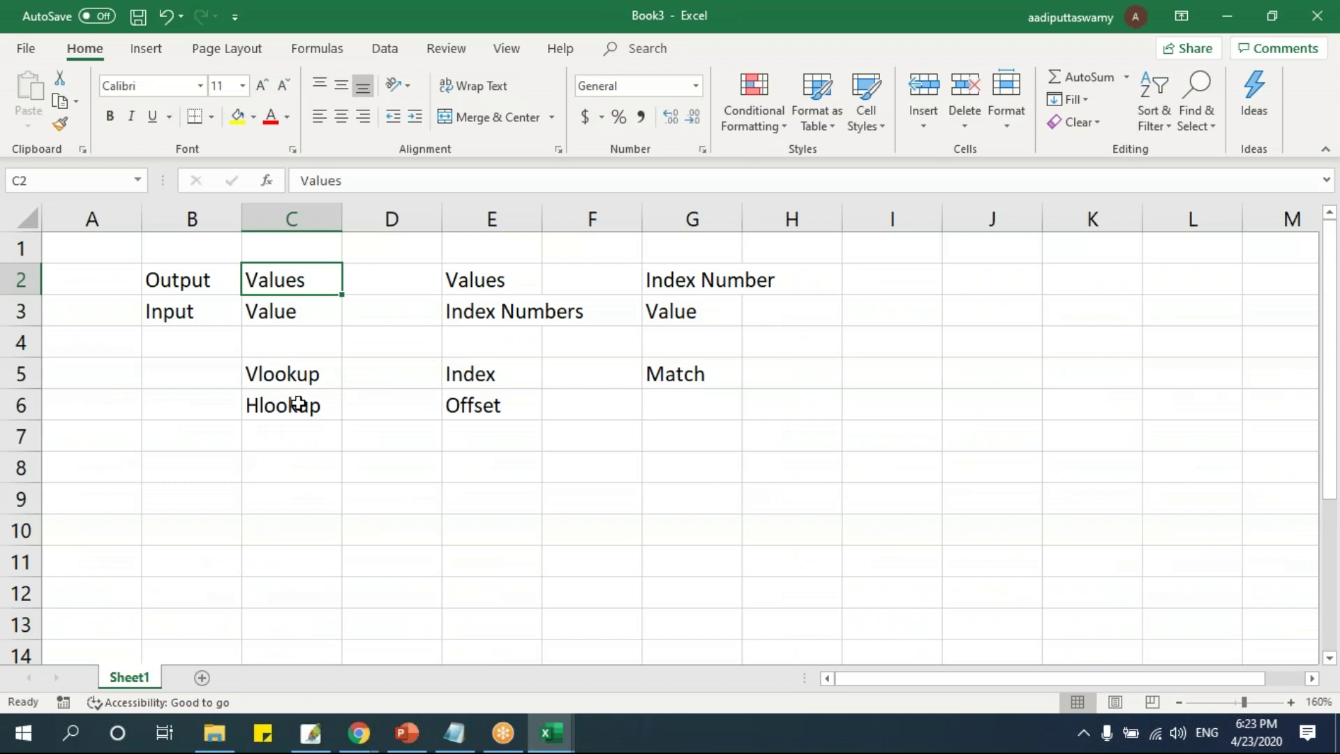
left_click(298, 372)
left_click(287, 309)
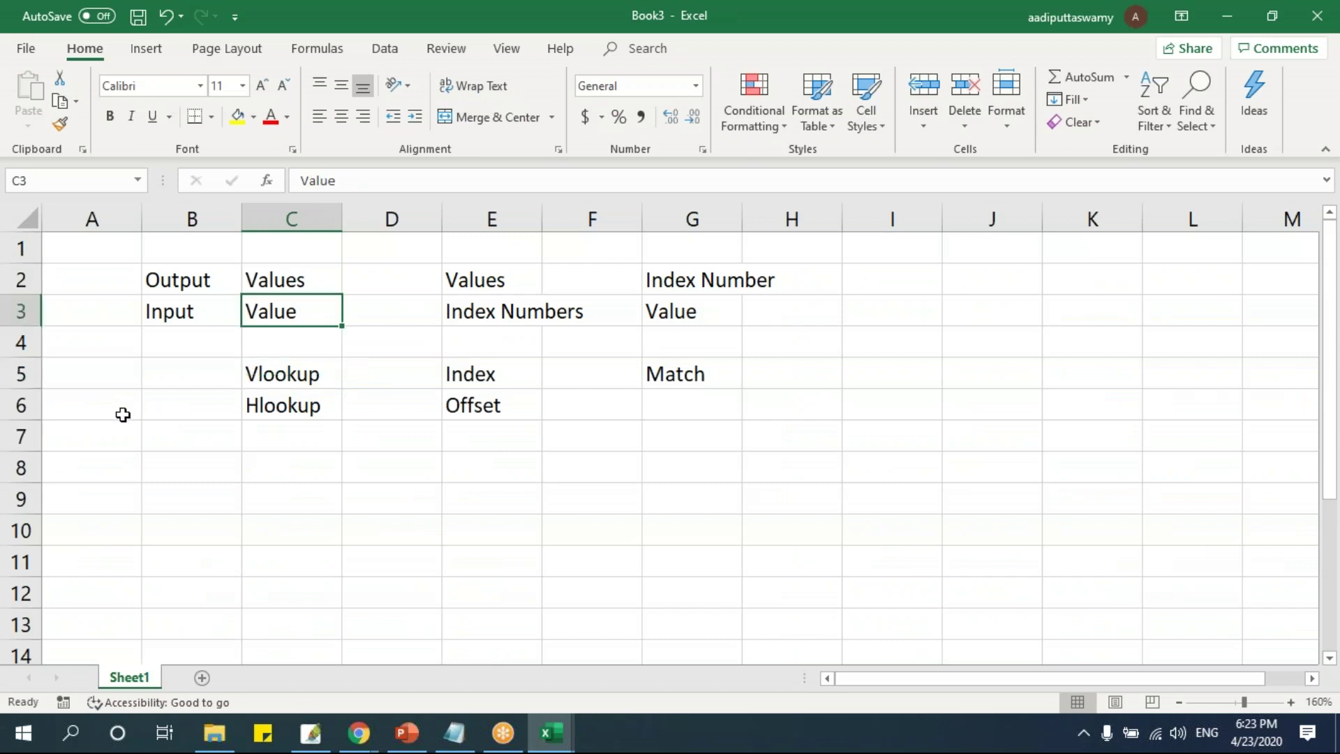
key("alt+Tab")
double_click(567, 276)
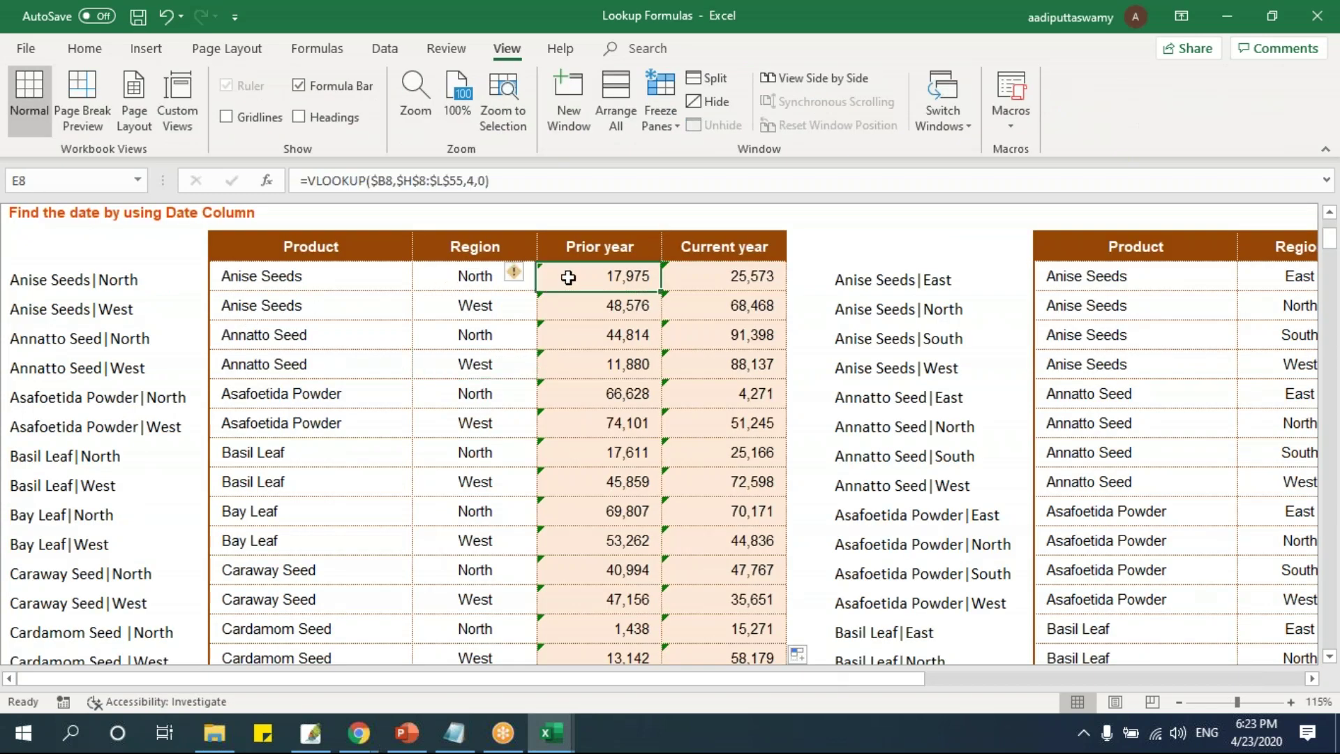
left_click_drag(507, 277, 536, 278)
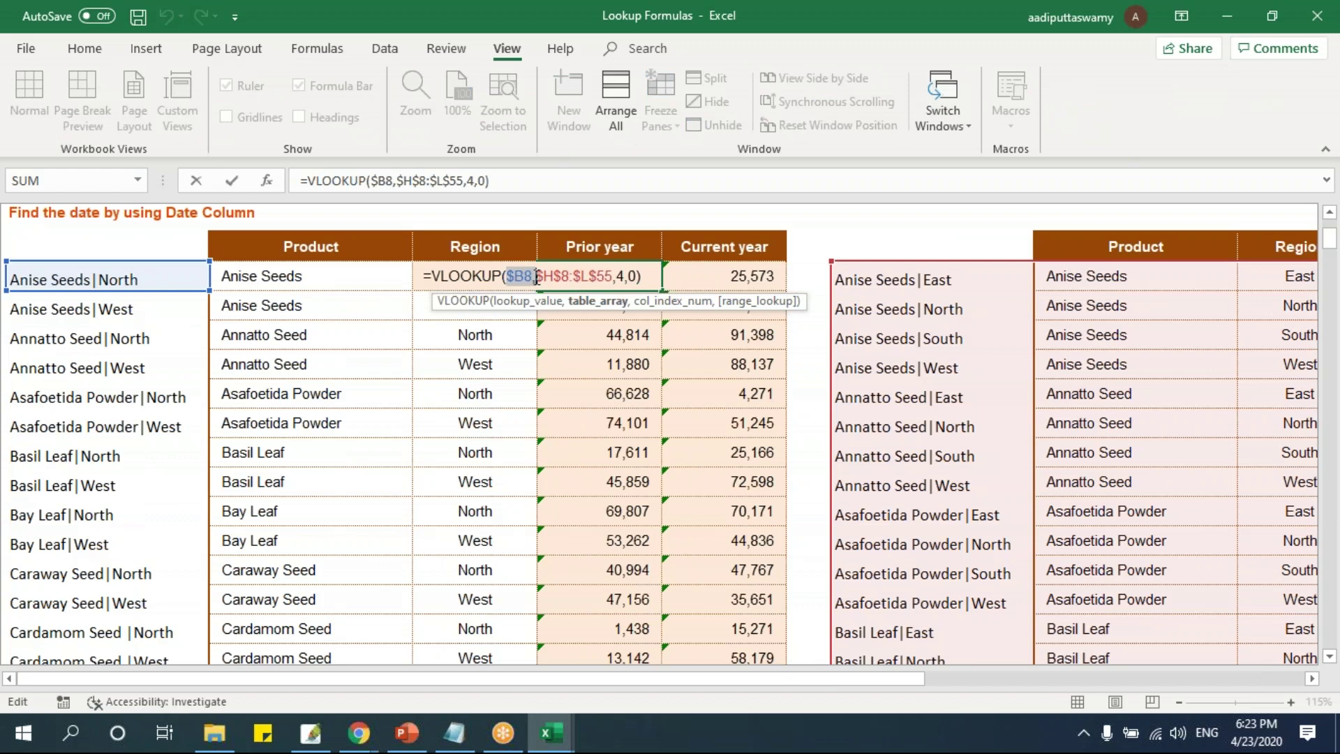
key("Escape")
left_click(183, 273)
Compare Book3's Output and Hlookup notes with the VLOOKUP result in E8, ending in the Lookup Formulas workbook.
key("alt+Tab")
key("Up")
key("alt+Tab")
left_click(587, 277)
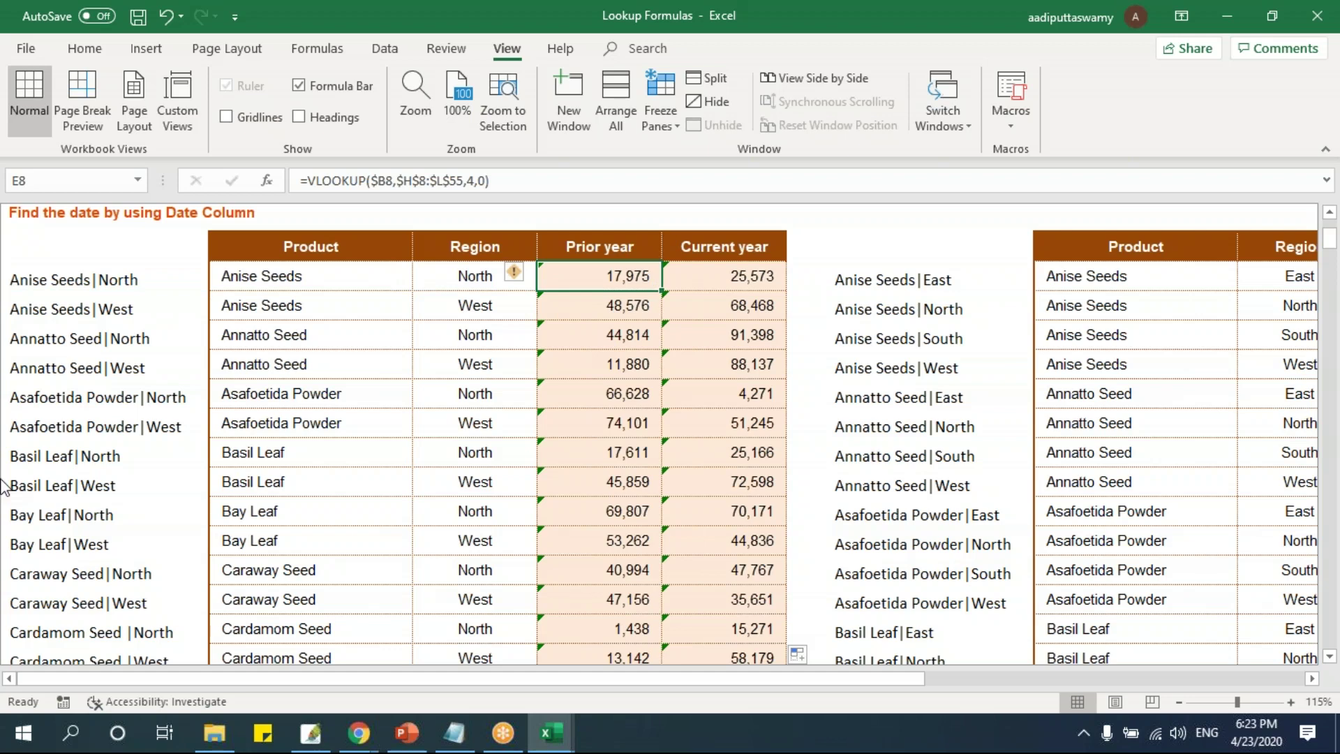
key("alt+Tab")
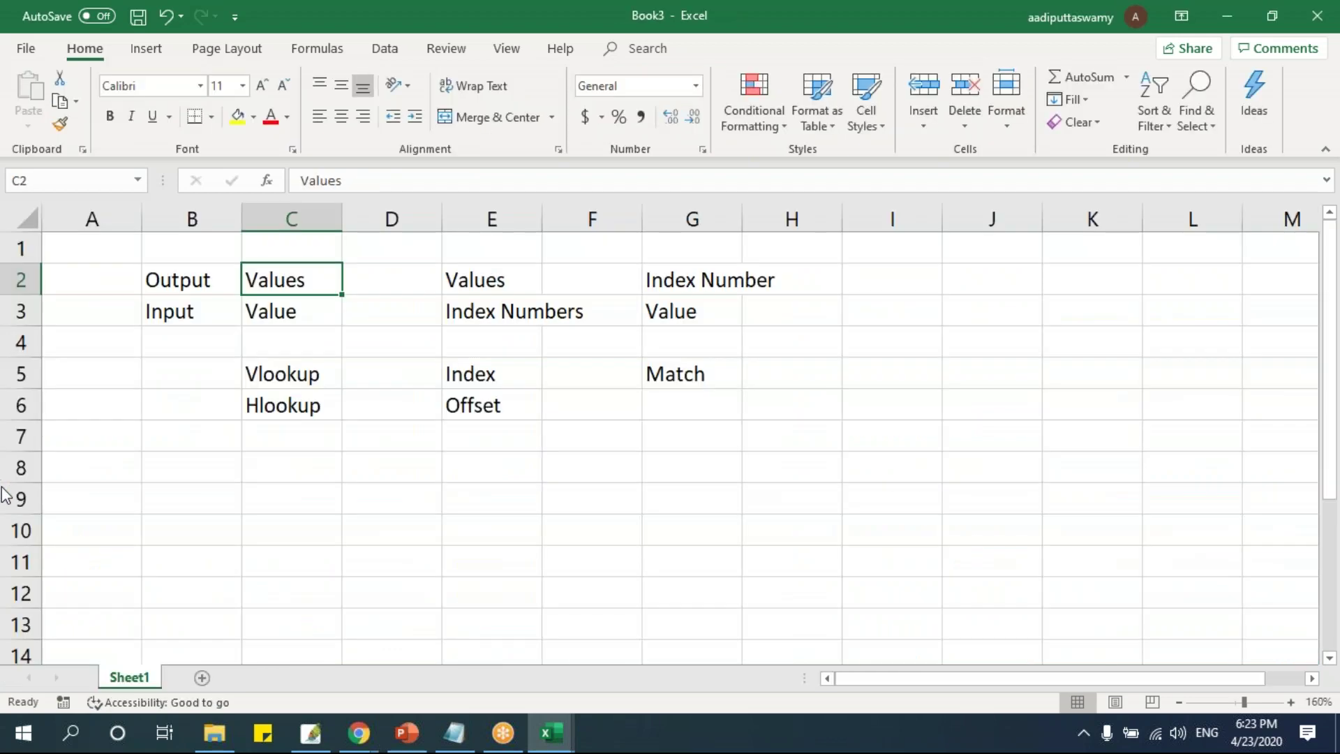
left_click(272, 412)
key("alt+Tab")
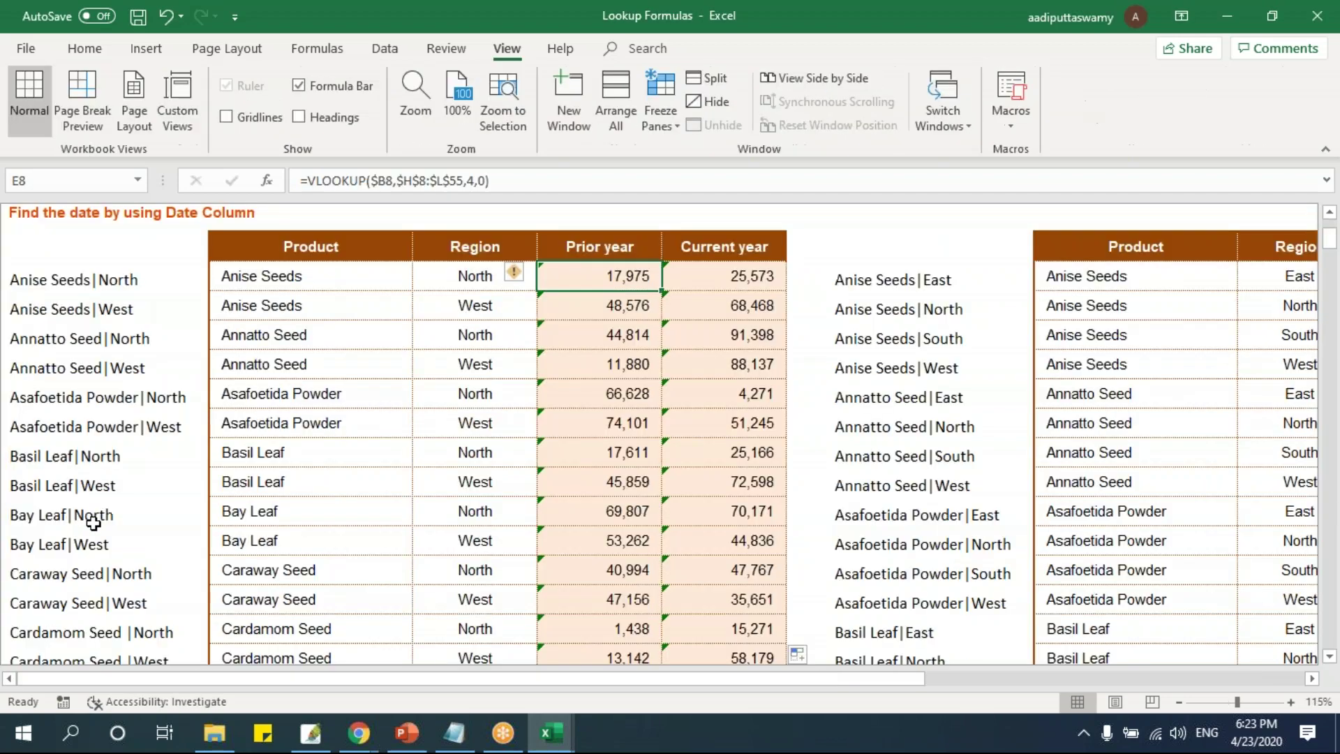
Open the HLOOKUP sheet and examine the row labels and the quarter headers of the profit table.
scroll(323, 368, "up", 2)
left_click(323, 311)
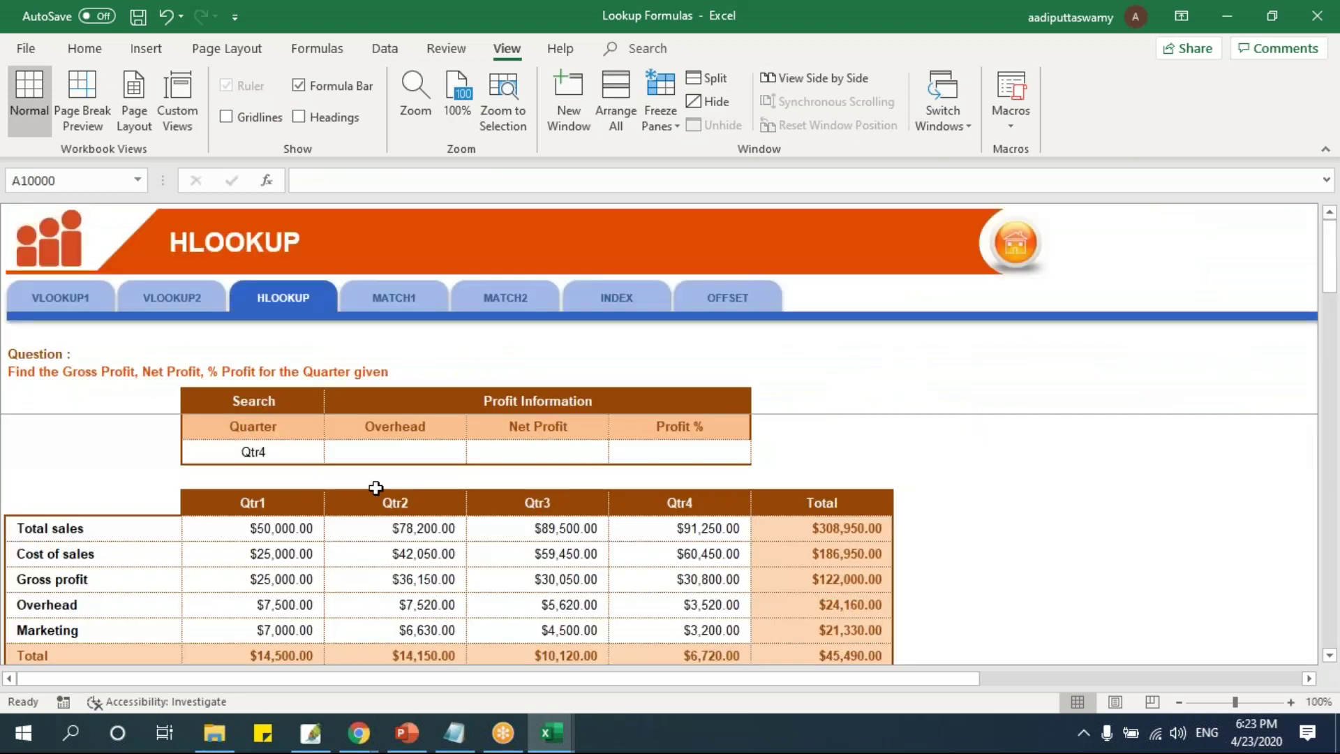
scroll(506, 541, "up", 2)
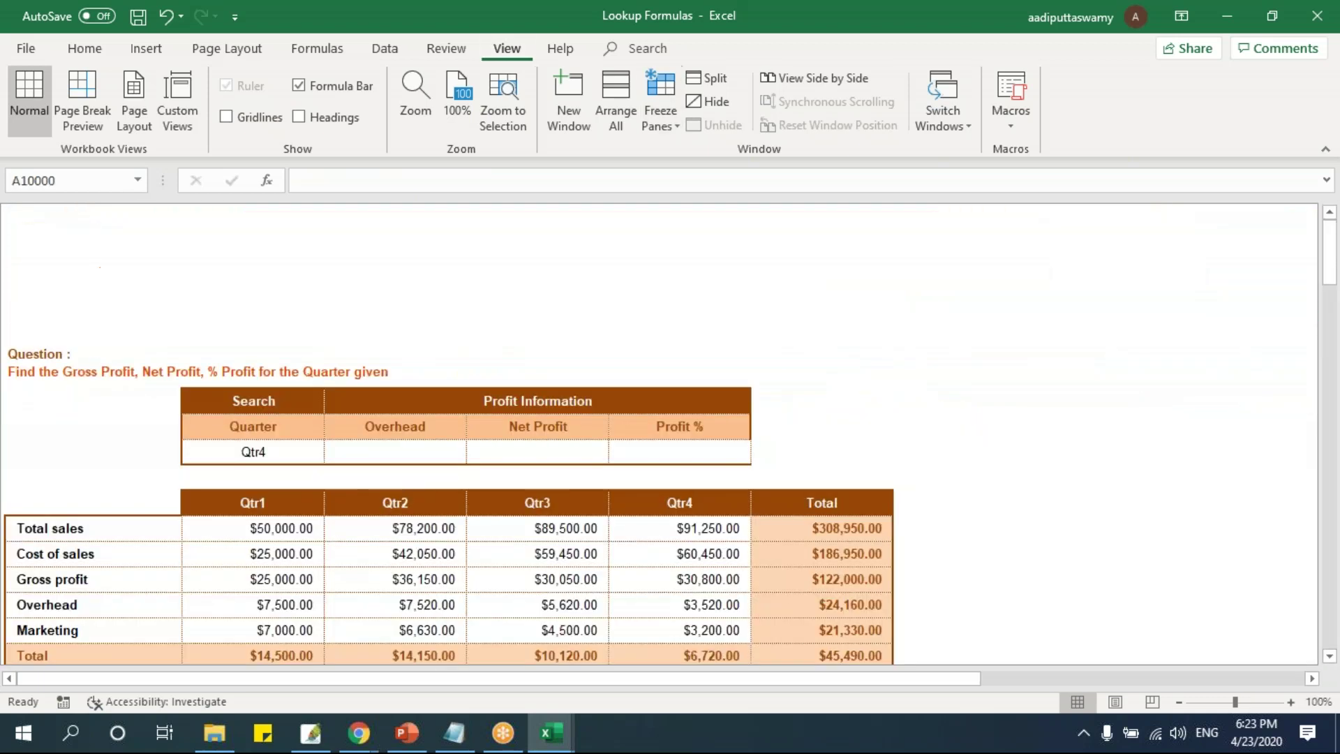
scroll(382, 457, "down", 3)
scroll(338, 364, "up", 1)
left_click(140, 287)
left_click_drag(144, 349, 149, 521)
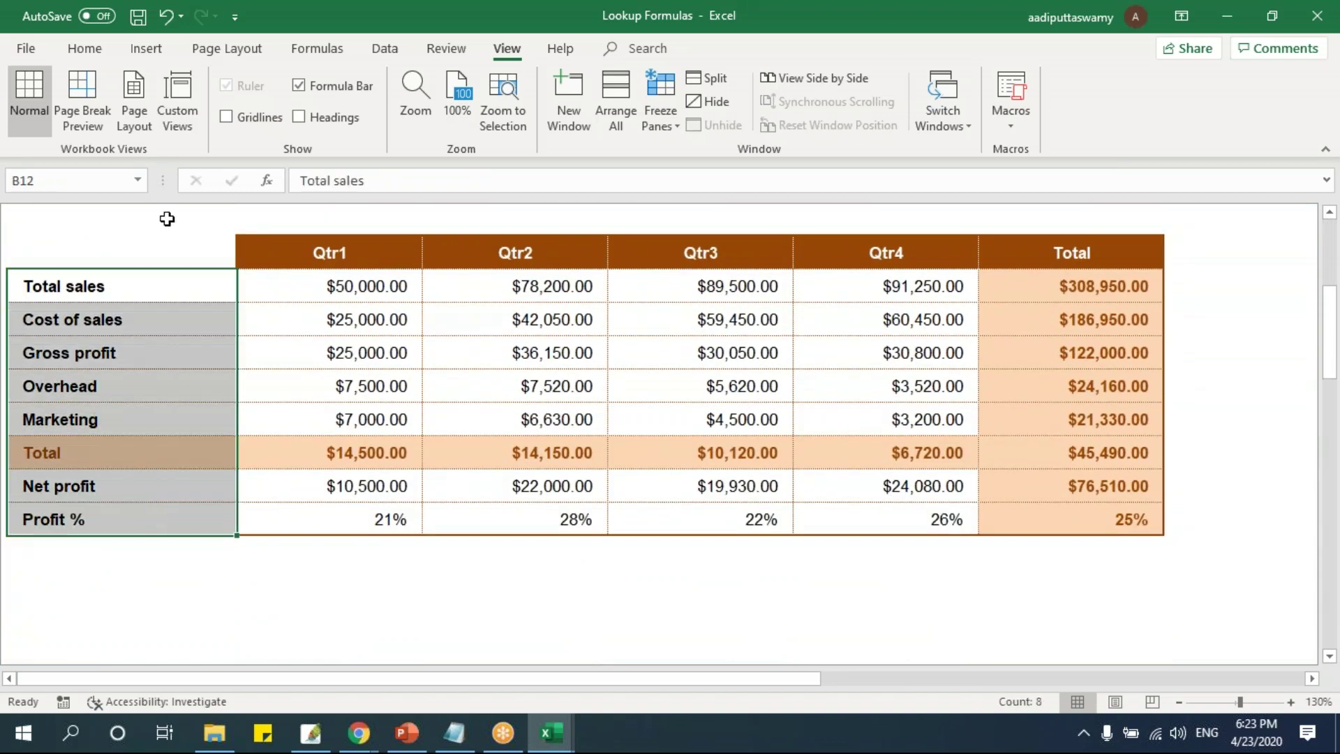
left_click_drag(132, 258, 1086, 261)
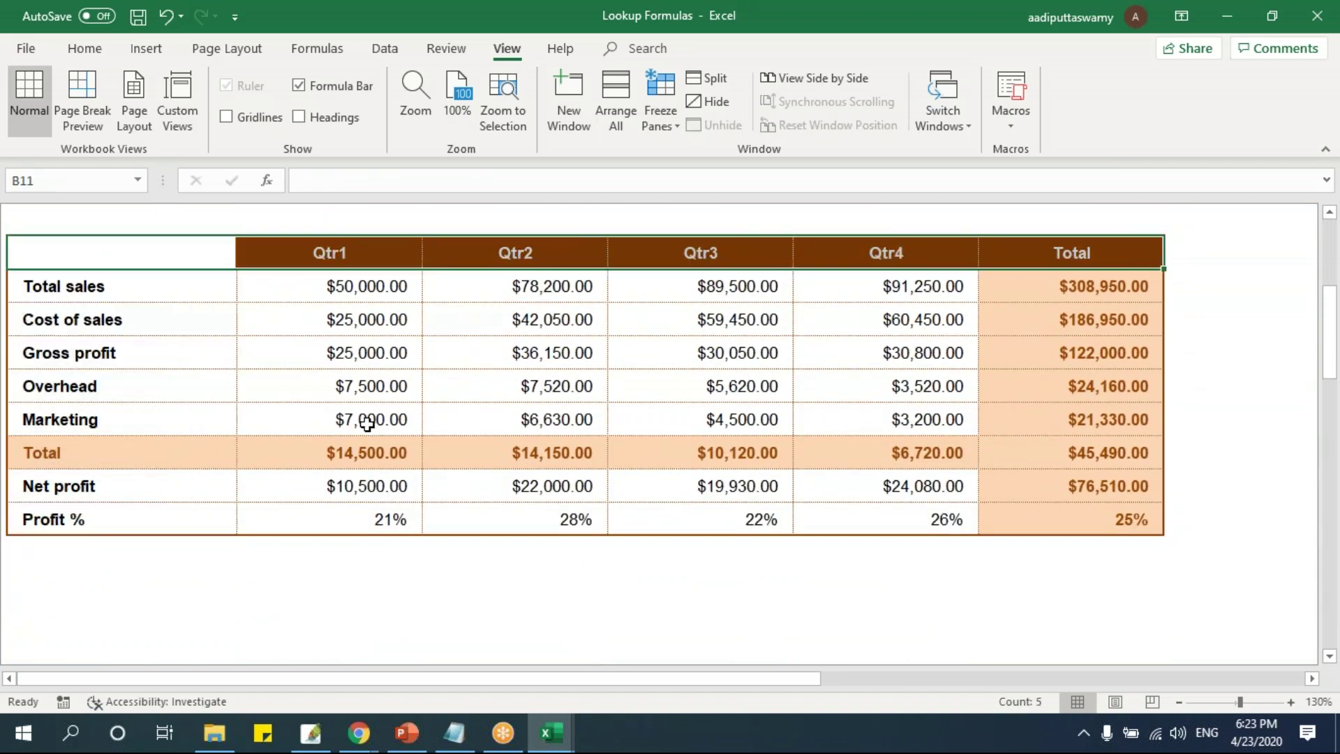
Examine the Quarter search cell, the empty Overhead cell and the table's header row B11:G11.
scroll(359, 425, "up", 2)
left_click(356, 434)
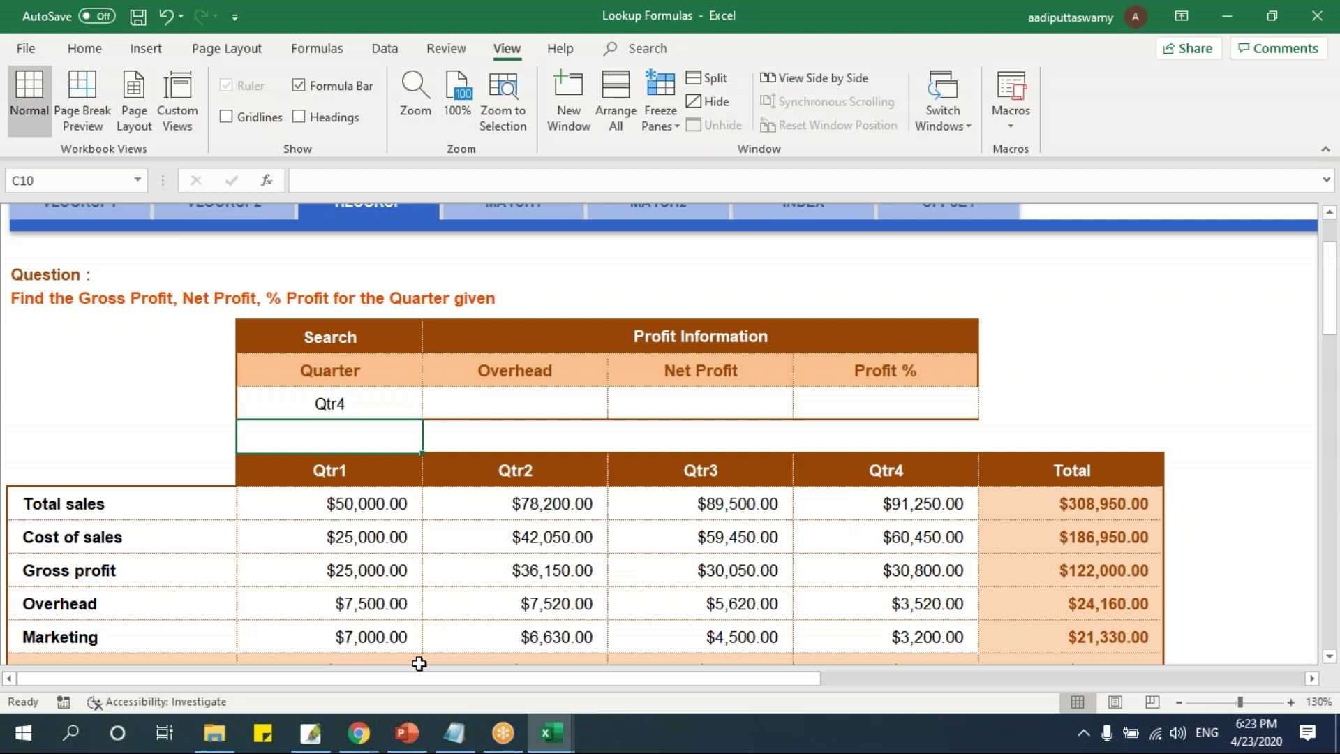
left_click(379, 396)
left_click(466, 407)
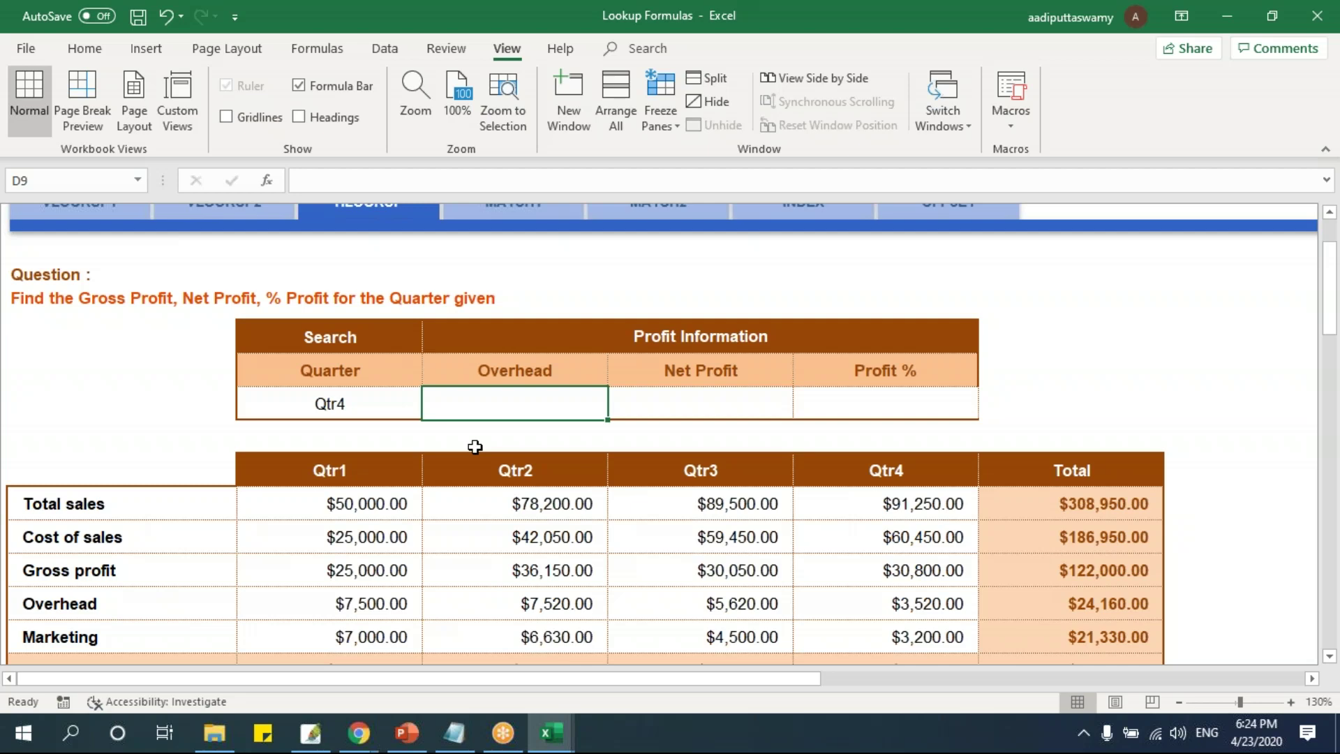
scroll(475, 447, "down", 1)
left_click_drag(154, 349, 1091, 348)
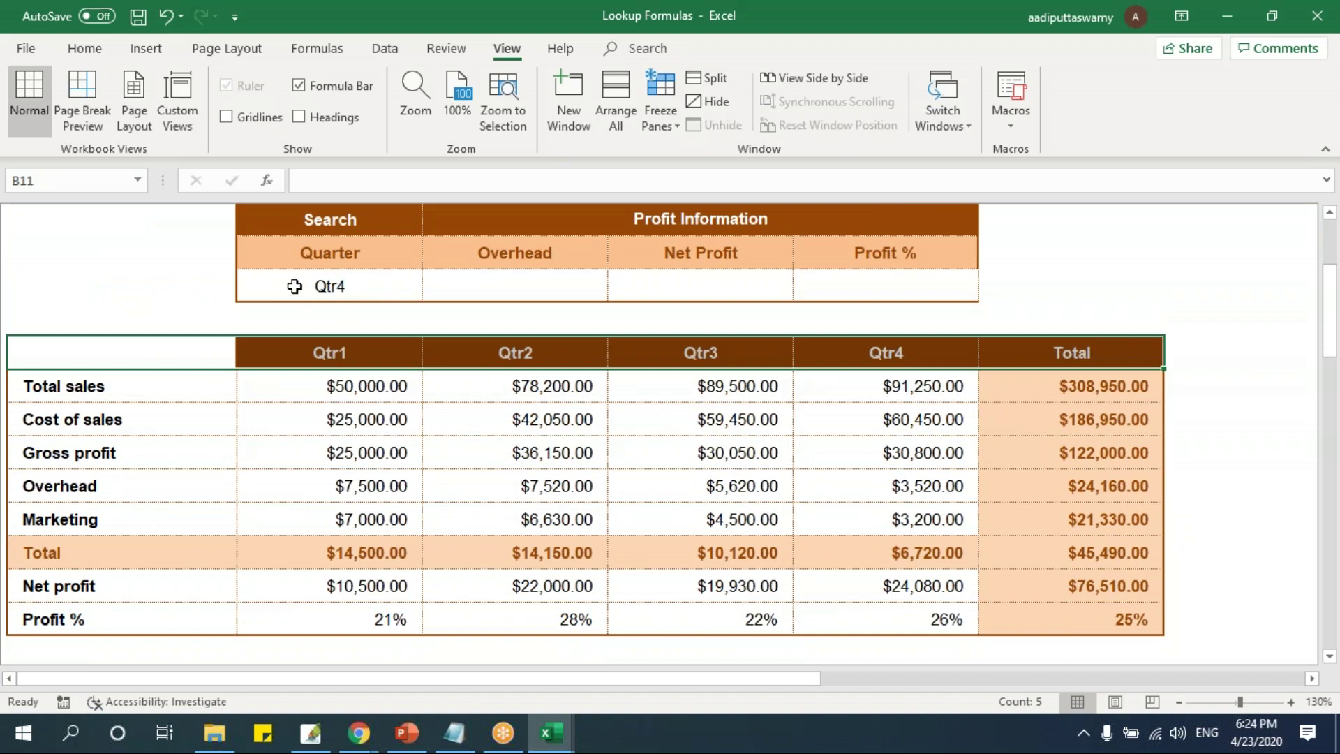
left_click(305, 282)
left_click_drag(194, 356, 1077, 356)
left_click_drag(171, 352, 1117, 346)
Start an HLOOKUP formula in the Overhead cell D9 with the absolute reference $C$9 as lookup value.
left_click(576, 292)
type("=hlookup")
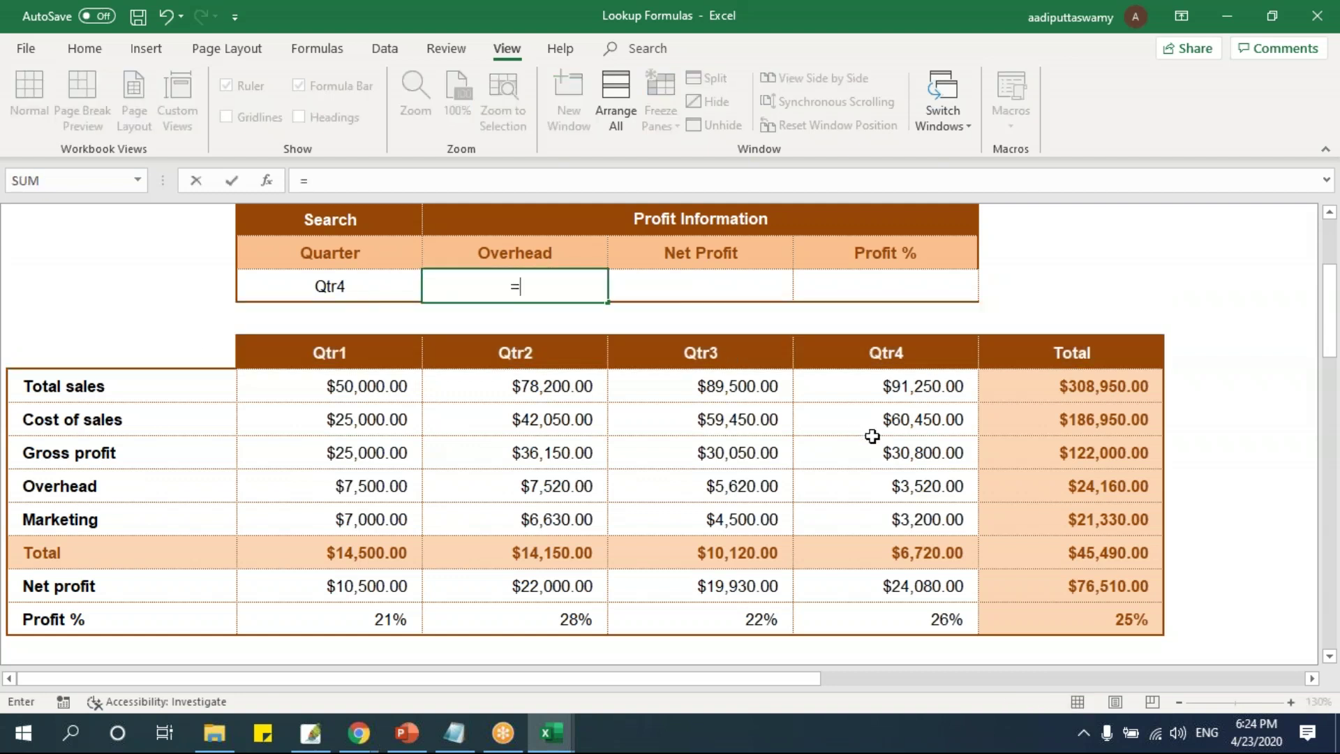
key("Tab")
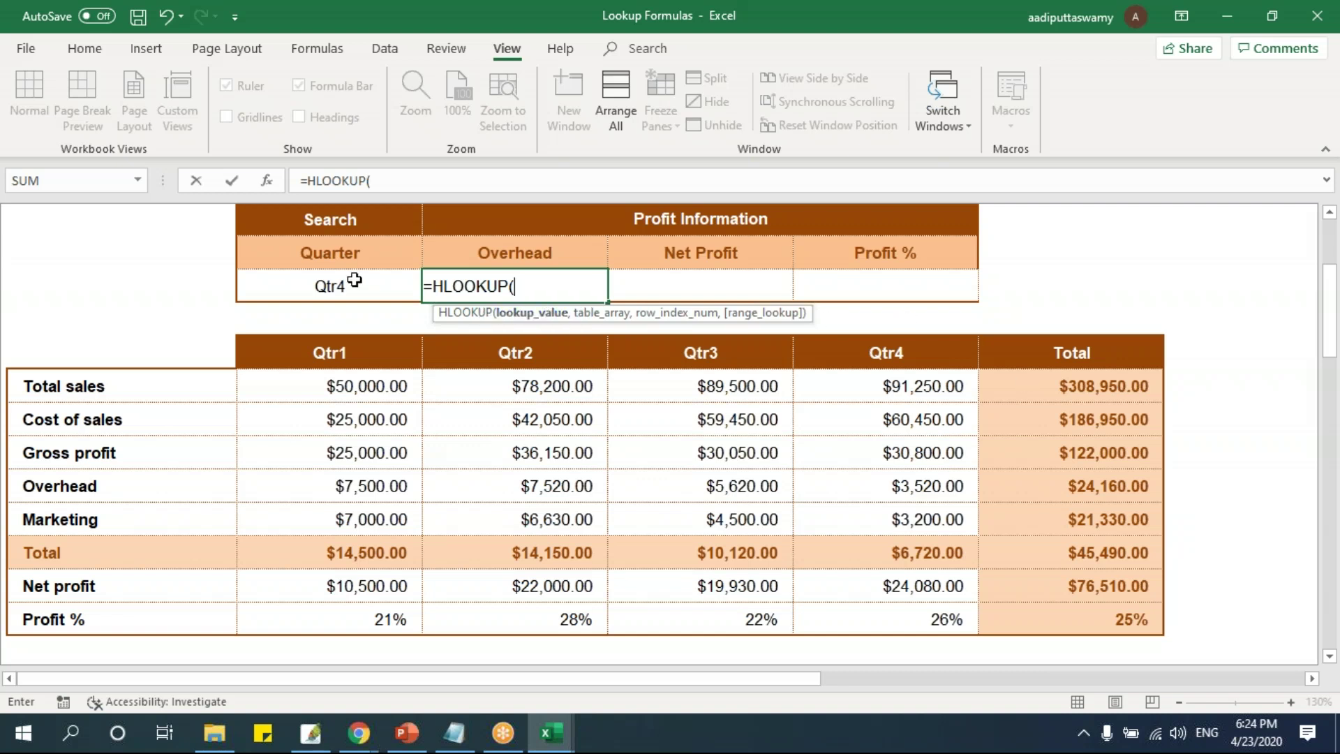
left_click(351, 285)
key("F4")
type(",")
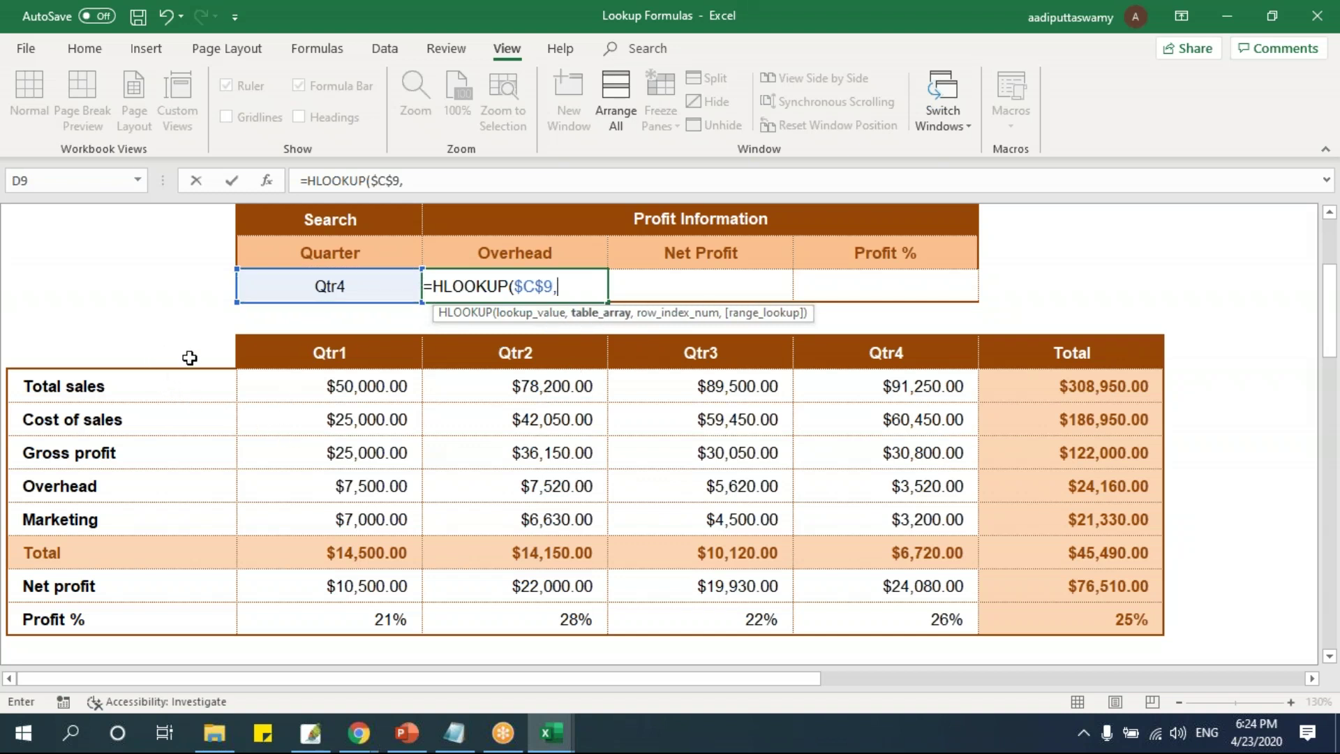
left_click_drag(228, 354, 377, 353)
left_click(384, 349)
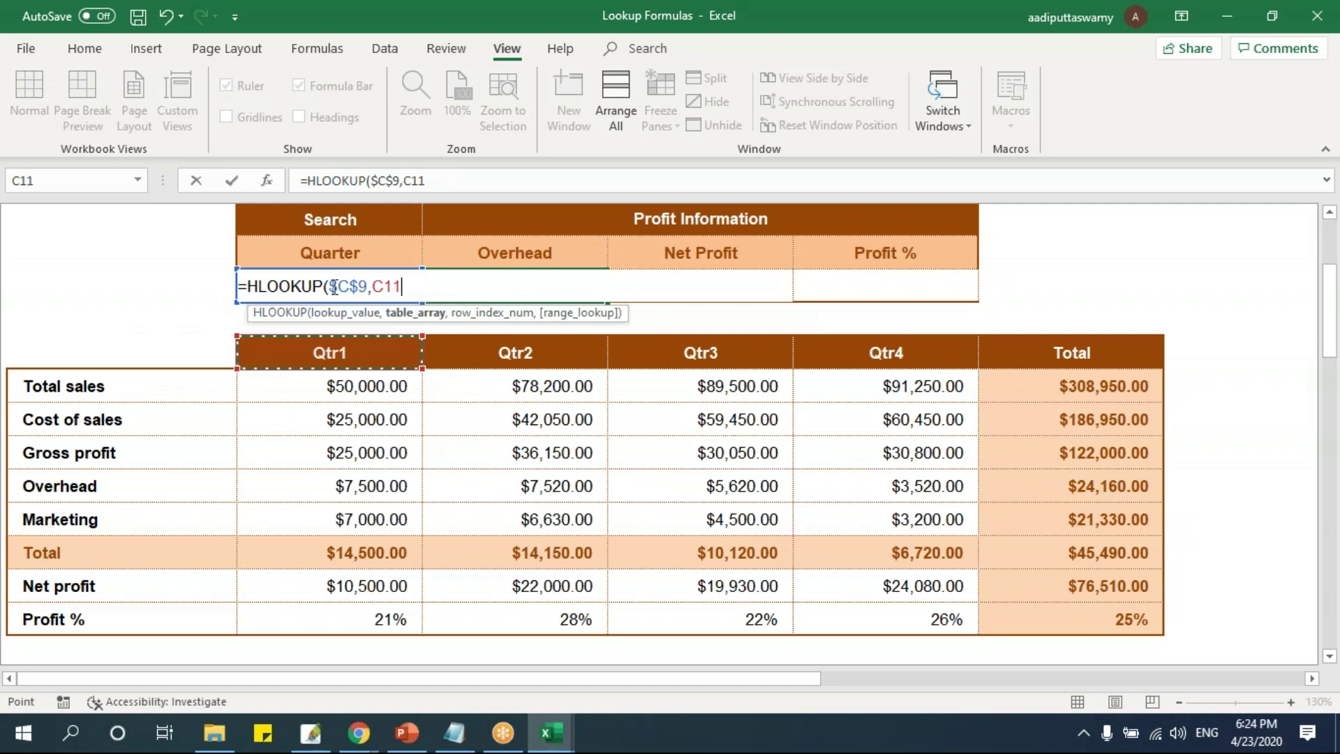
left_click_drag(371, 285, 403, 285)
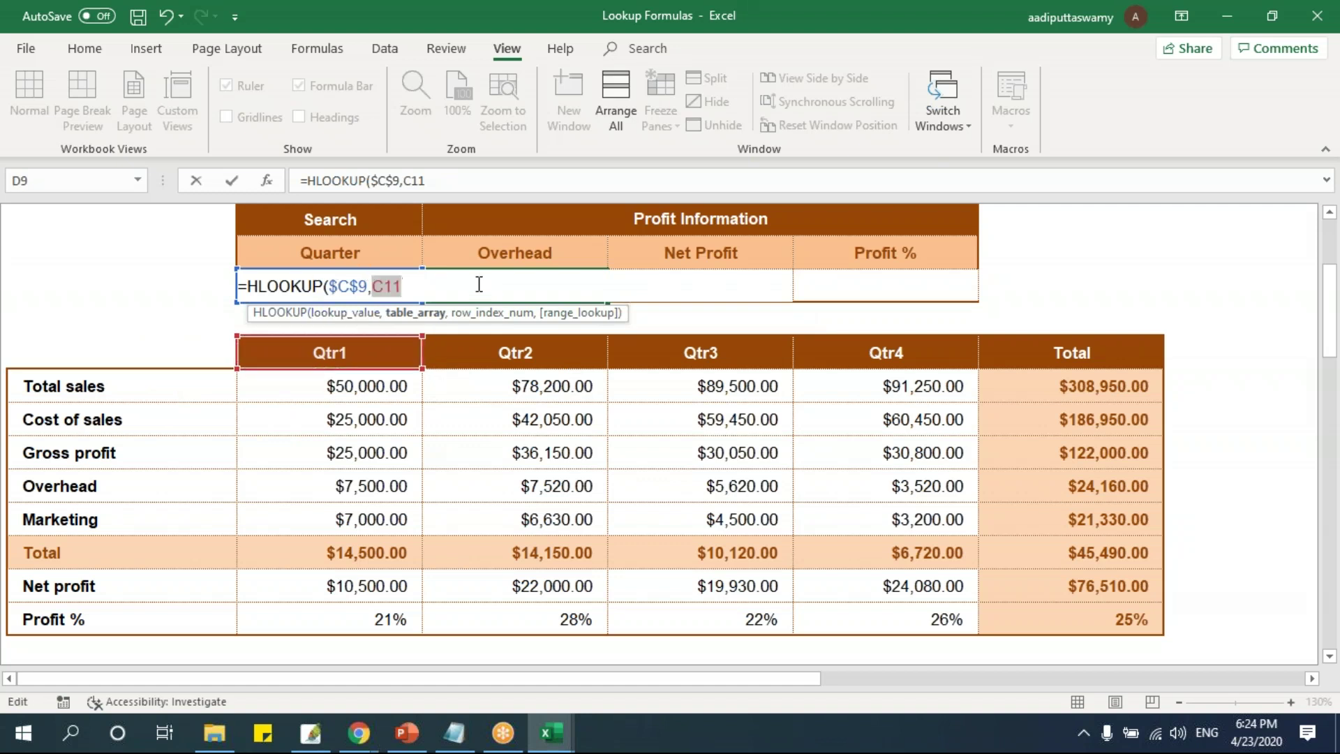
key("BackSpace")
left_click_drag(185, 393, 1083, 622)
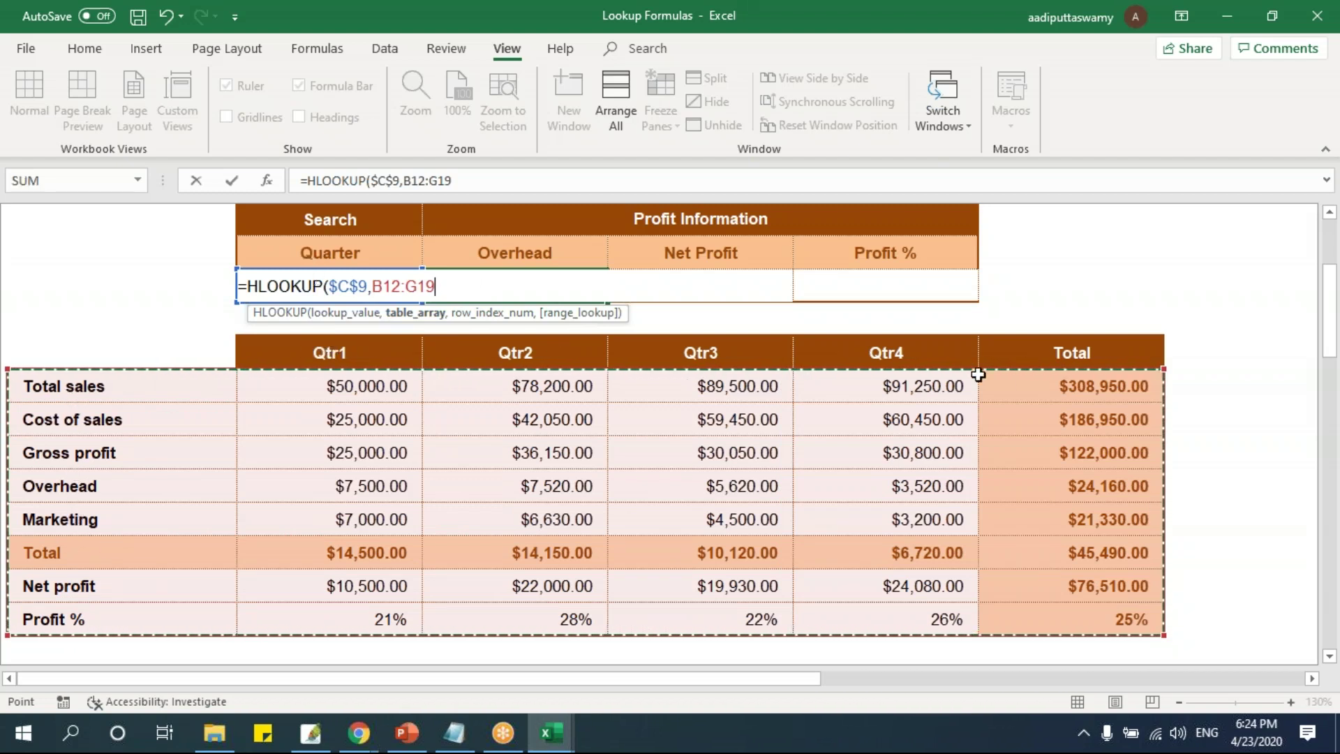
Complete the Overhead HLOOKUP with table array $B$11:$G$19, row index 5 and range lookup 0.
left_click_drag(172, 349, 1114, 620)
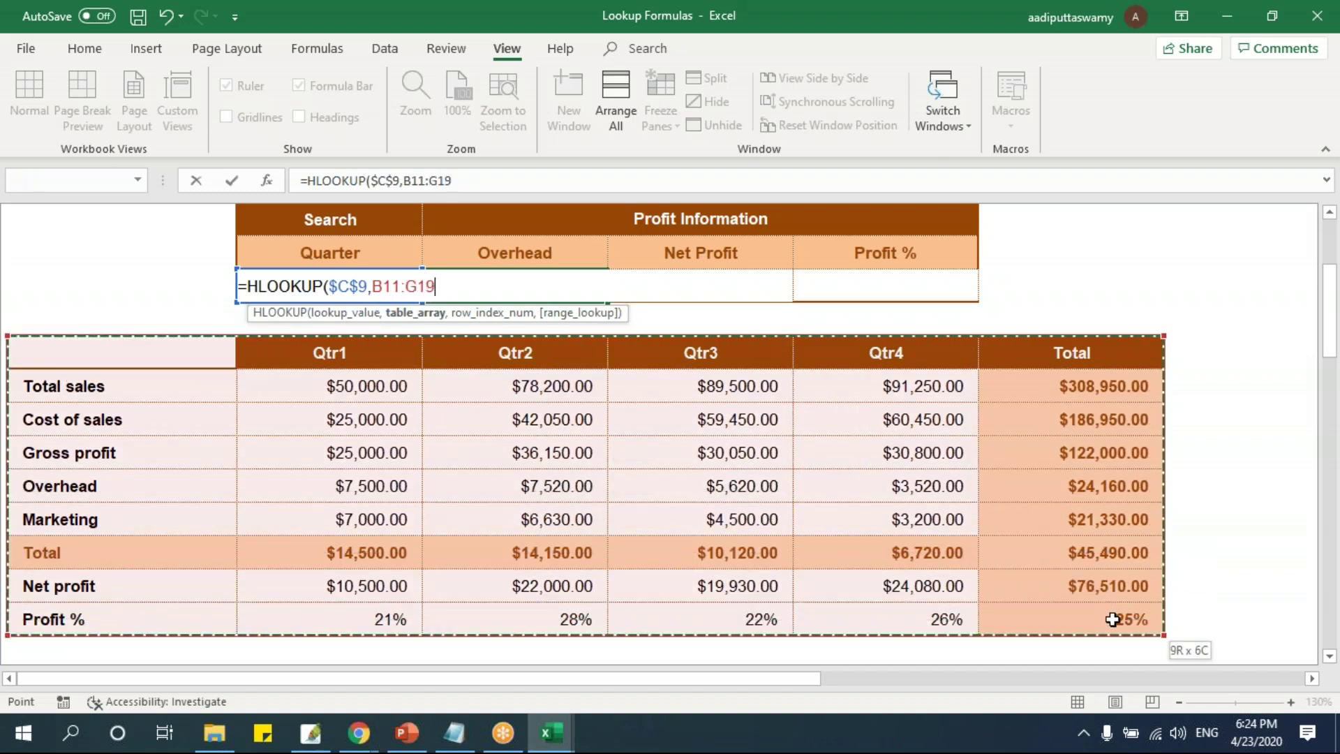
key("F4")
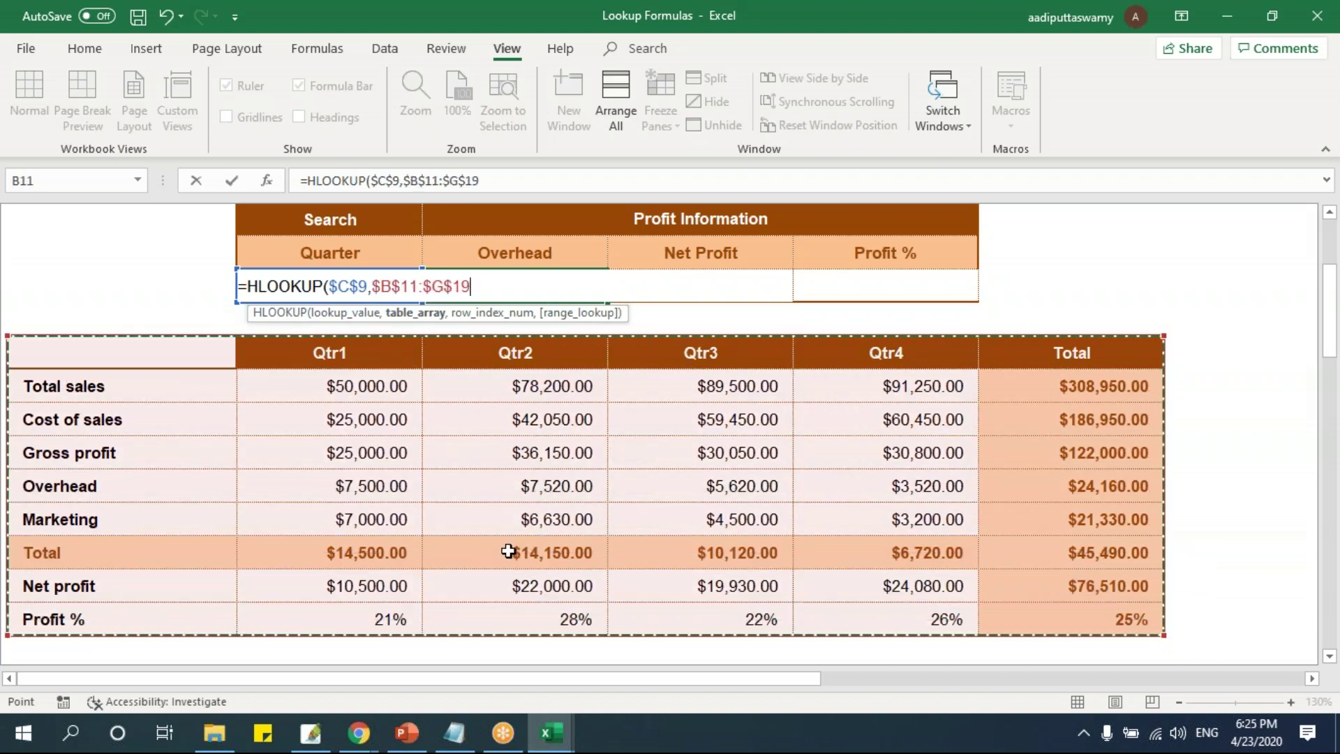
type(",")
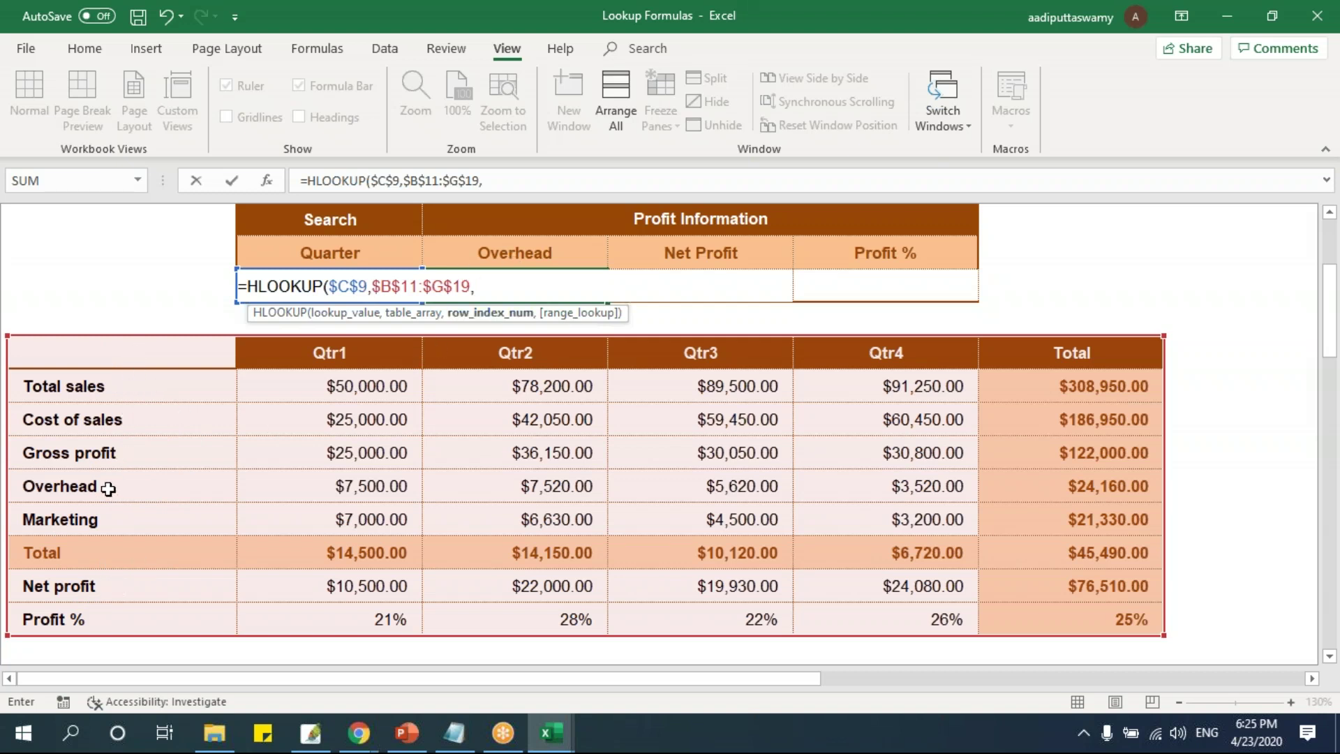
type("5,0")
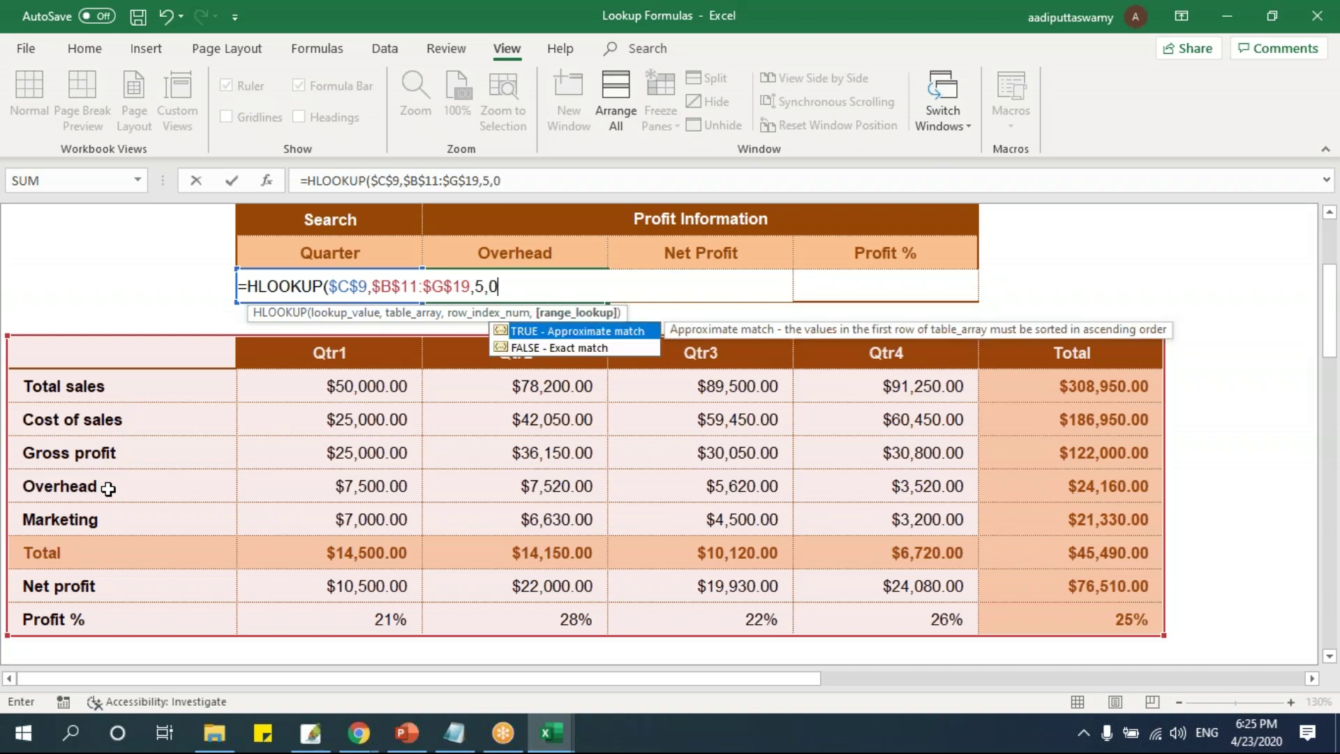
key("Return")
Cross-check the Overhead result against the Overhead row and Qtr4 column of the table.
left_click(354, 285)
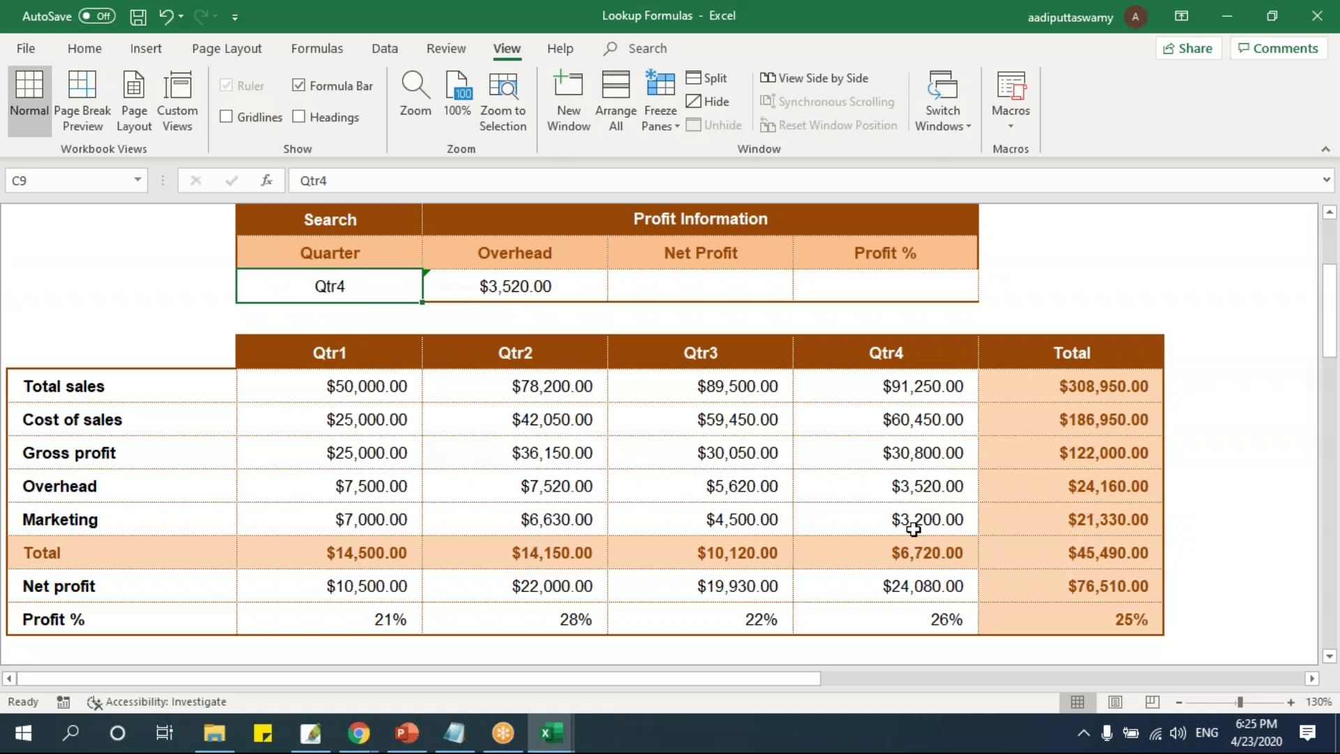
left_click_drag(914, 486, 104, 494)
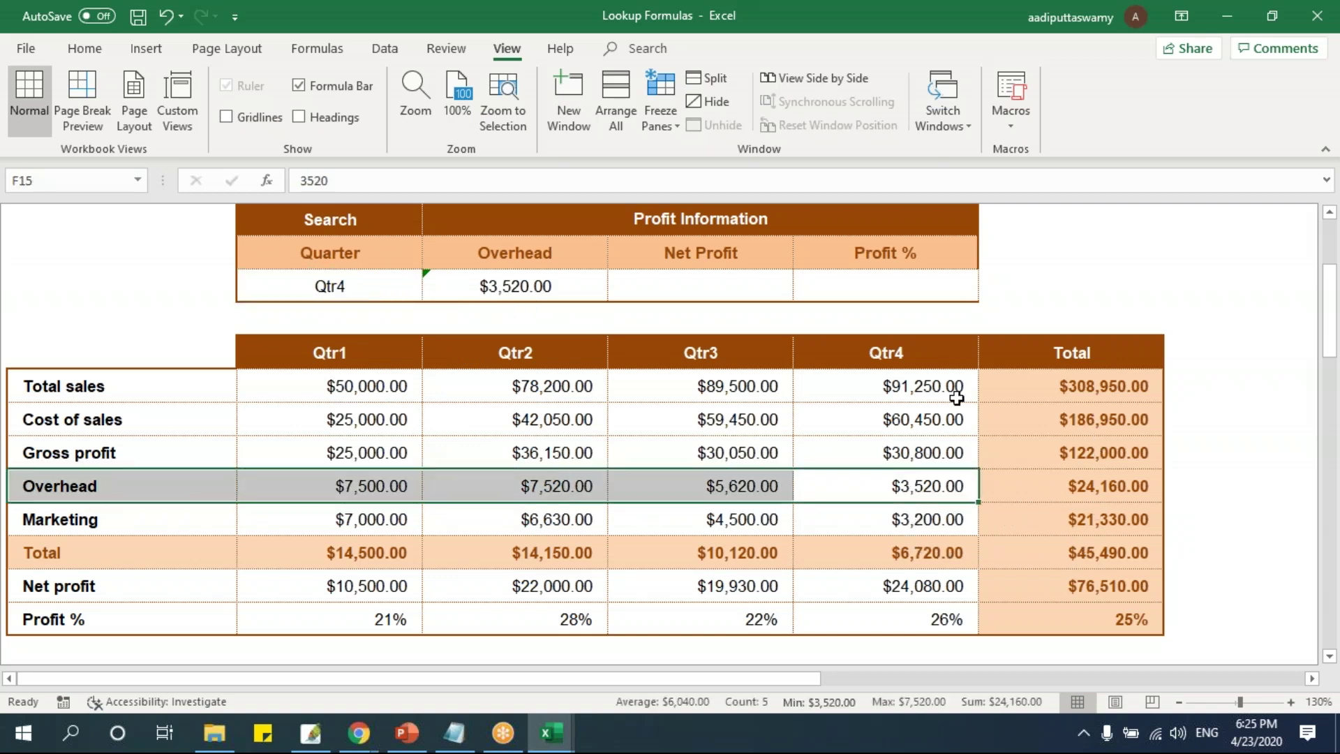
left_click(924, 351)
left_click_drag(924, 351, 892, 509)
left_click(885, 488)
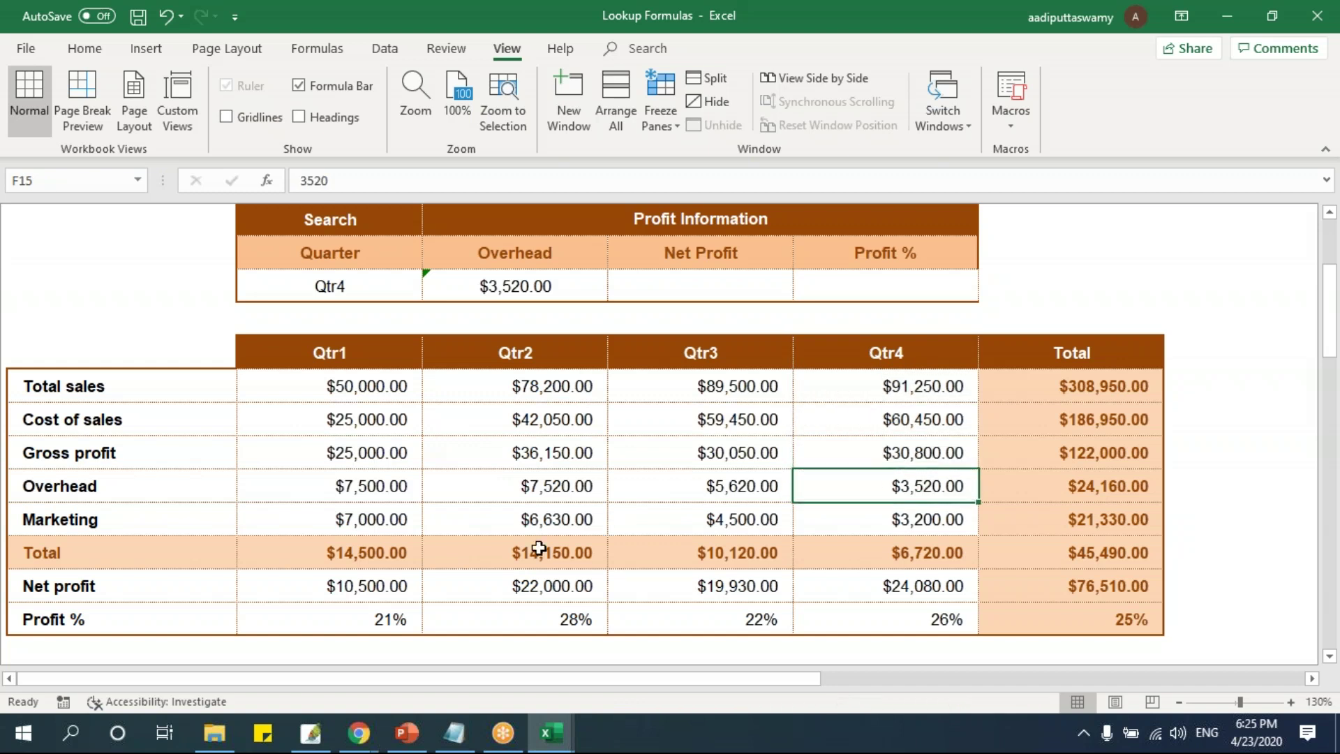
Copy the Overhead HLOOKUP formula across to the Net Profit and Profit % cells.
left_click(544, 286)
left_click_drag(608, 302, 913, 309)
left_click(730, 286)
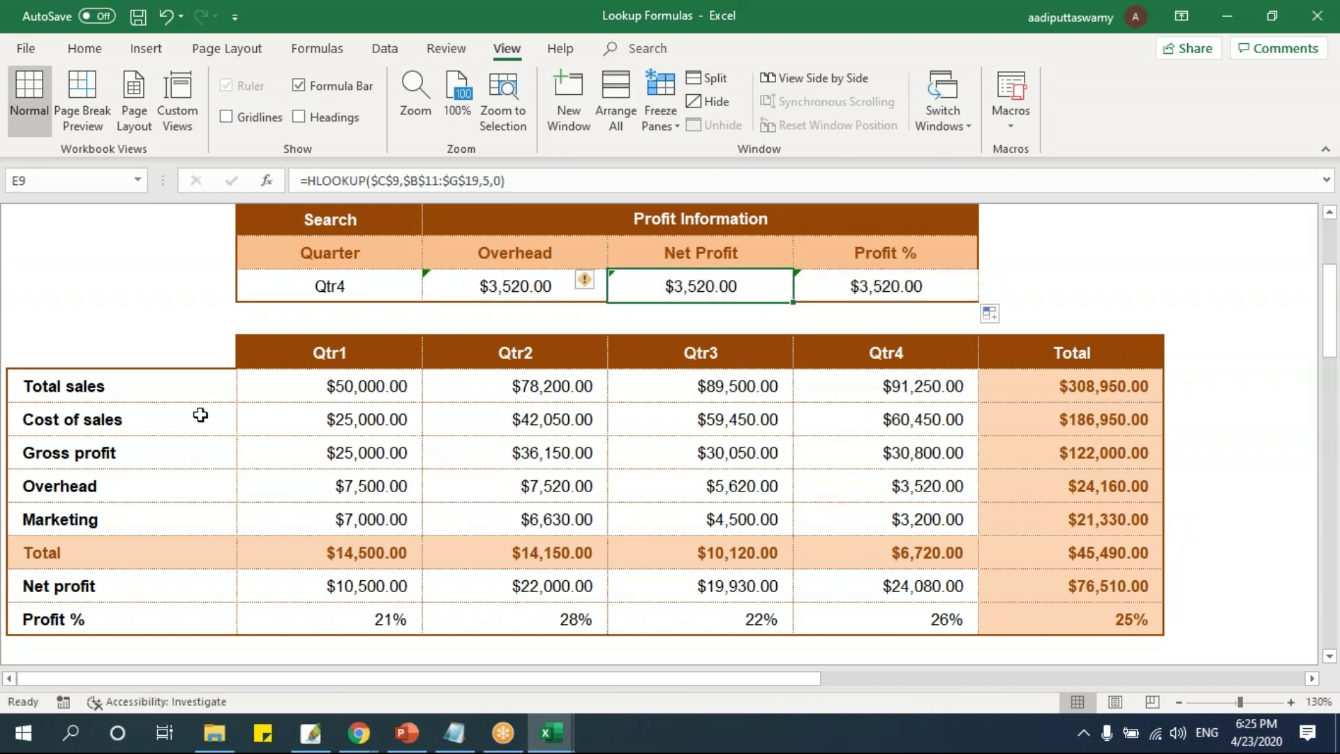
Count the table's rows from the header row down to Net profit to determine its row index.
left_click(179, 349)
left_click(183, 386)
left_click(173, 420)
left_click(164, 453)
left_click(148, 486)
left_click(130, 520)
left_click(126, 586)
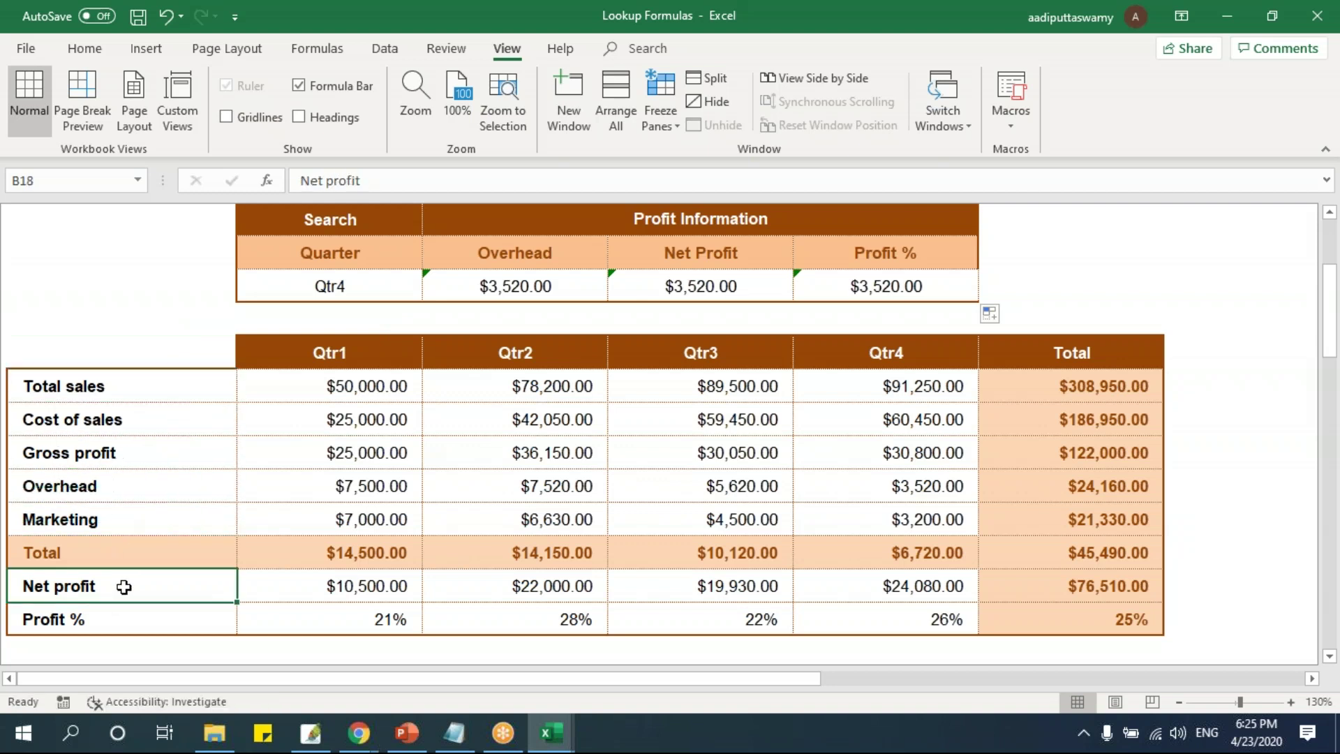
Set the row index of the Net Profit HLOOKUP formula in E9 to 8.
double_click(742, 281)
key("Left")
key("Left")
key("Left")
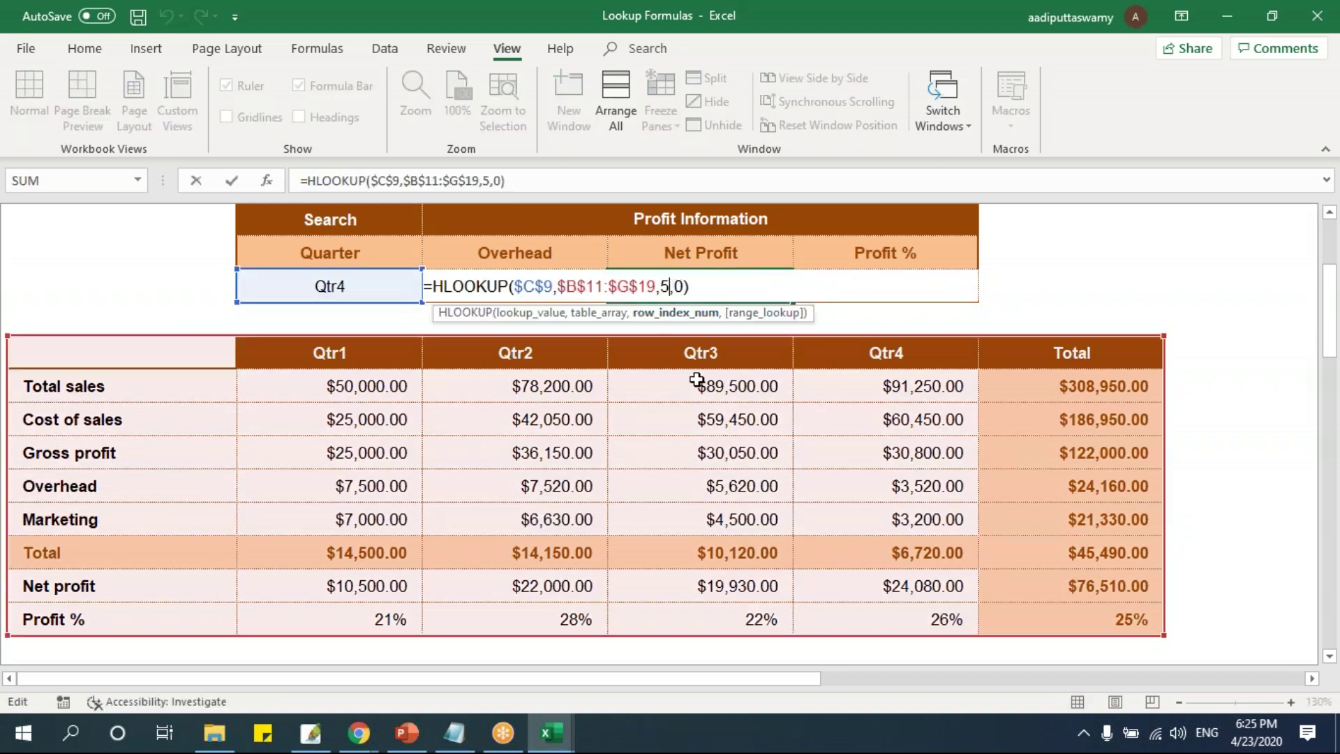
key("BackSpace")
type("8")
key("Return")
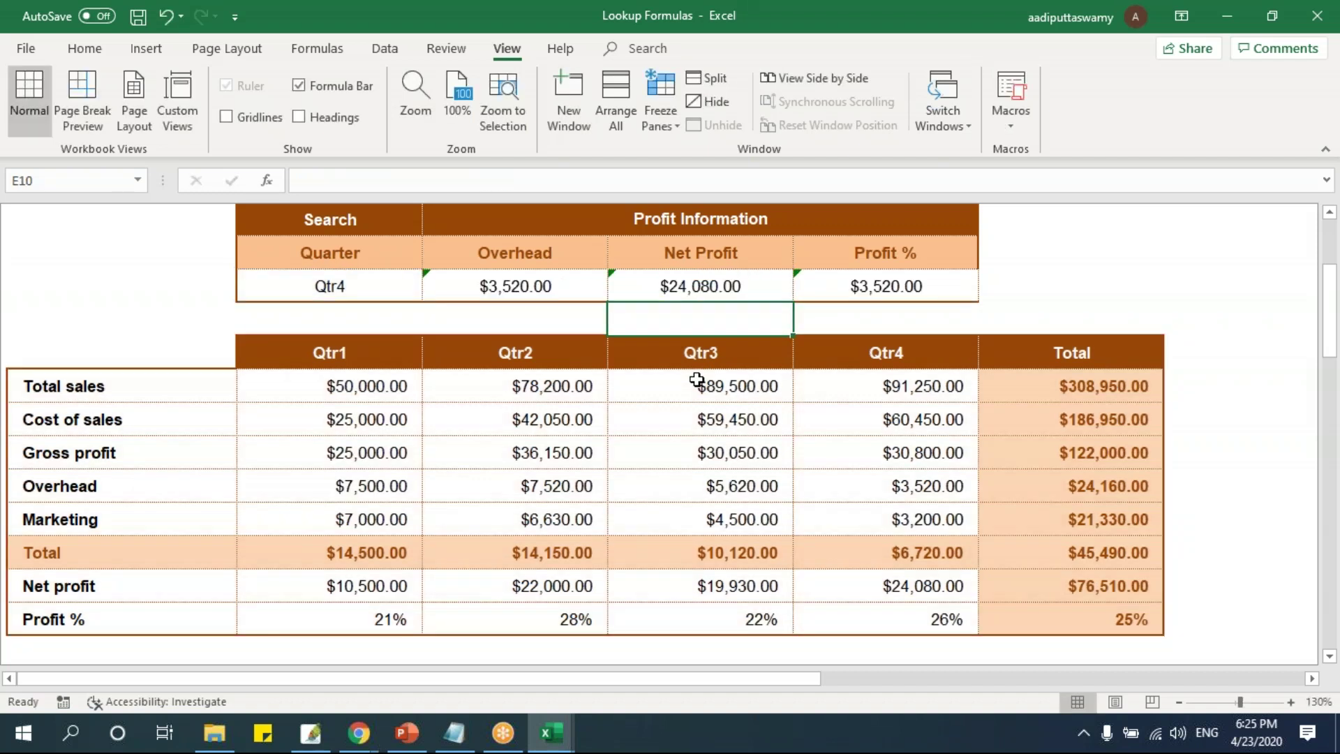
Set the row index of the Profit % HLOOKUP formula in F9 to 9 and format the cell as a percentage.
double_click(911, 286)
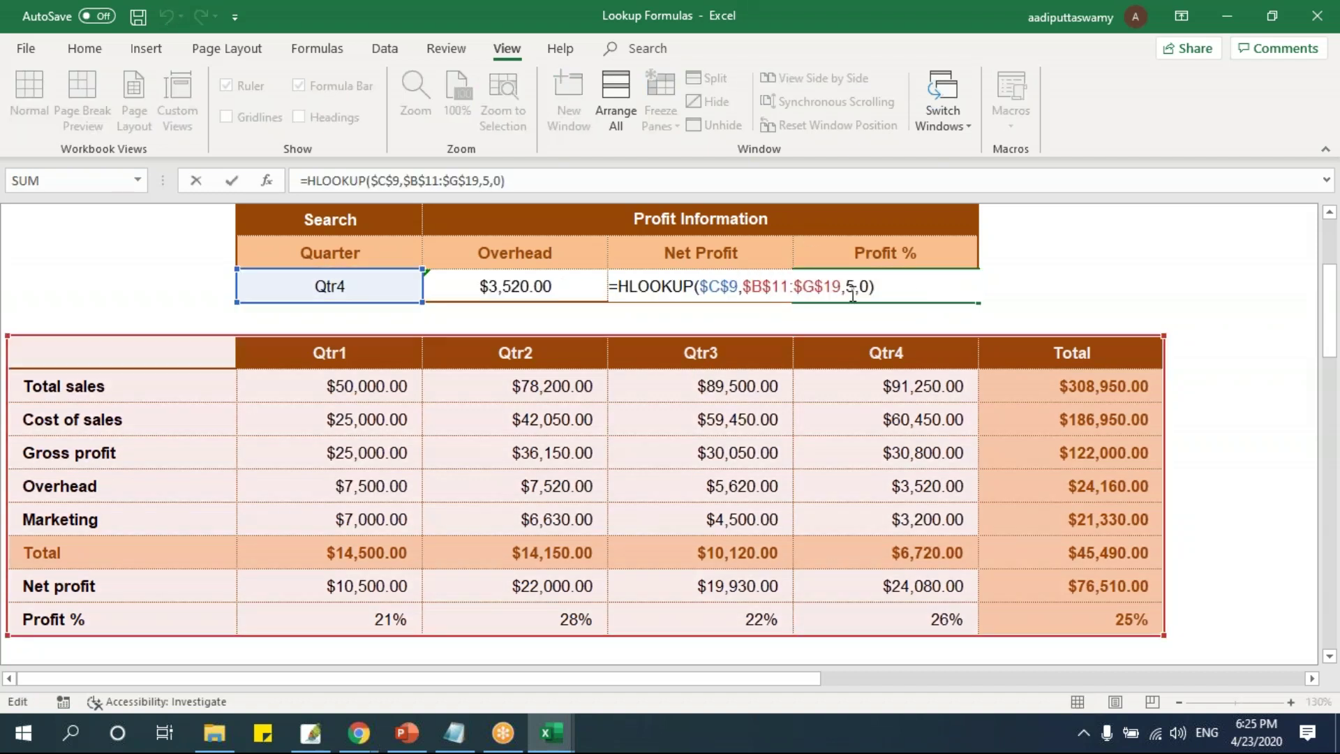
double_click(850, 286)
type("9")
key("Return")
left_click(807, 287)
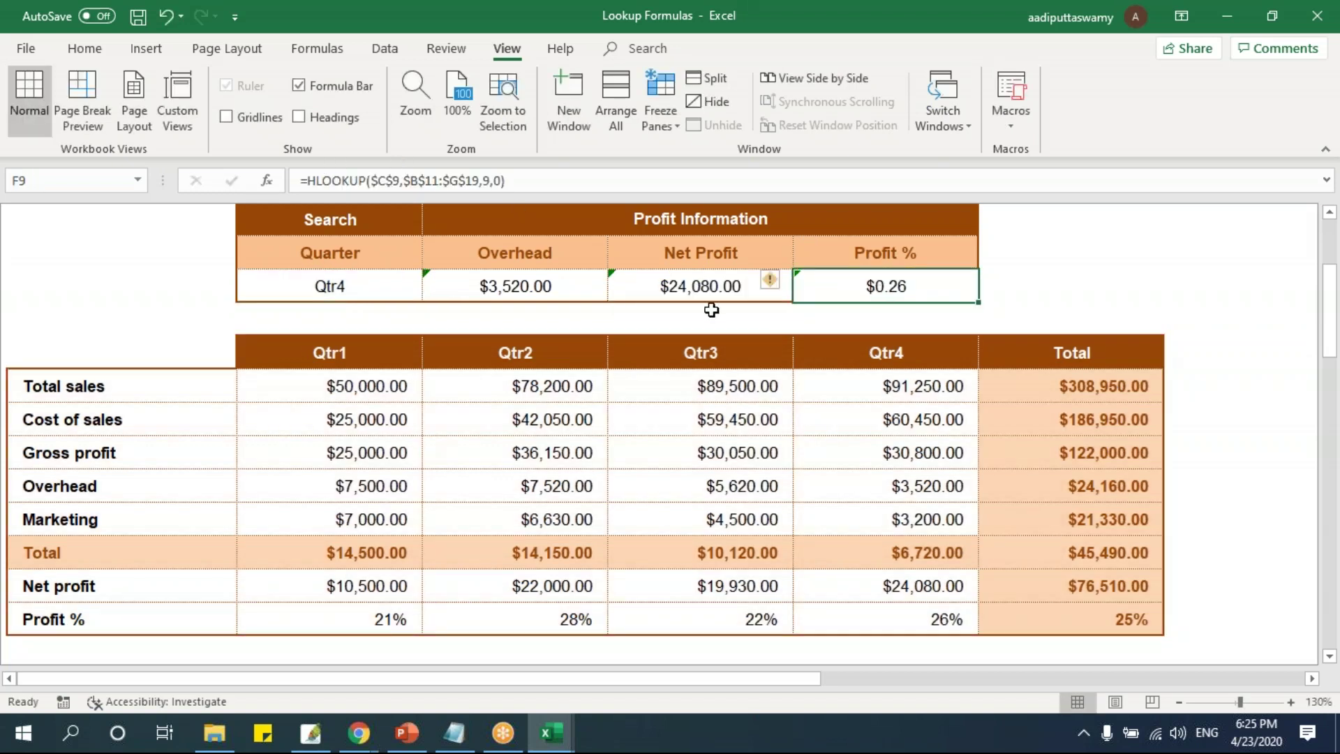
key("ctrl+shift+5")
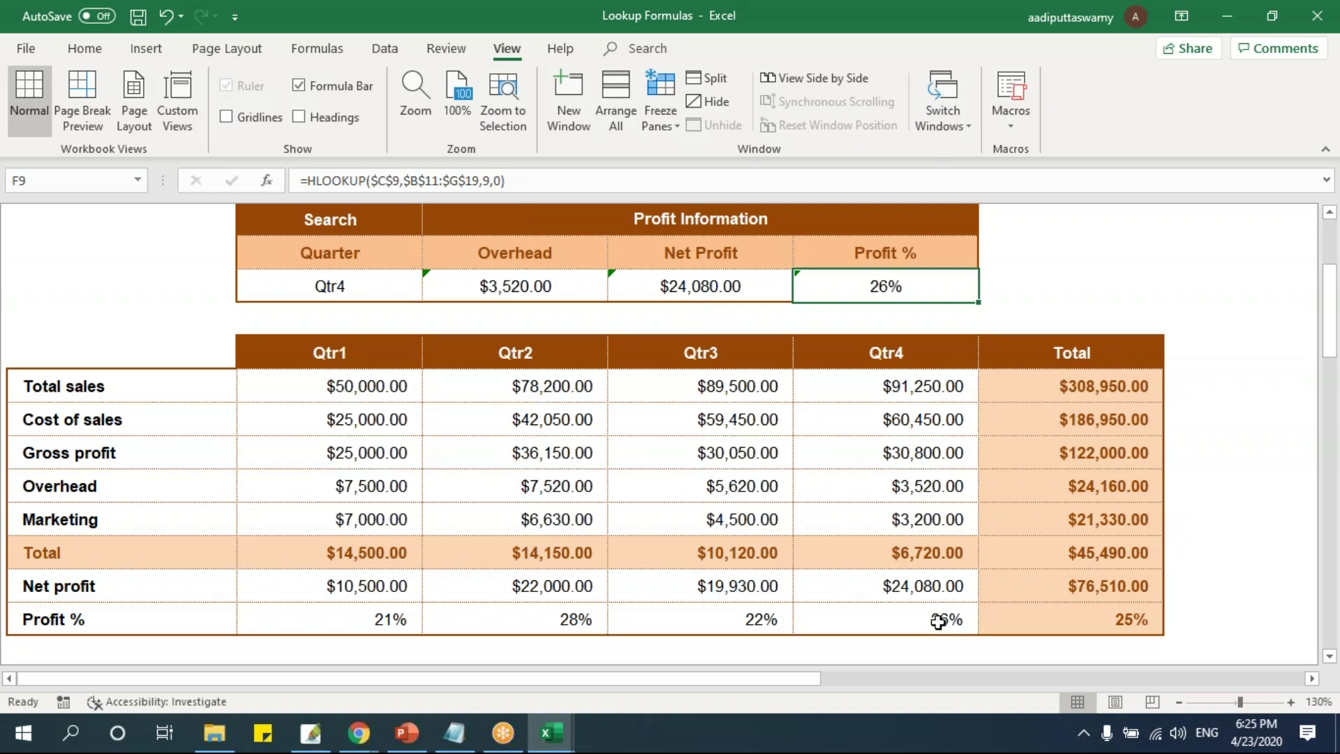
Cross-check the Profit %, Net Profit and Overhead results against the Qtr4 column of the table.
left_click(939, 621)
left_click(940, 585)
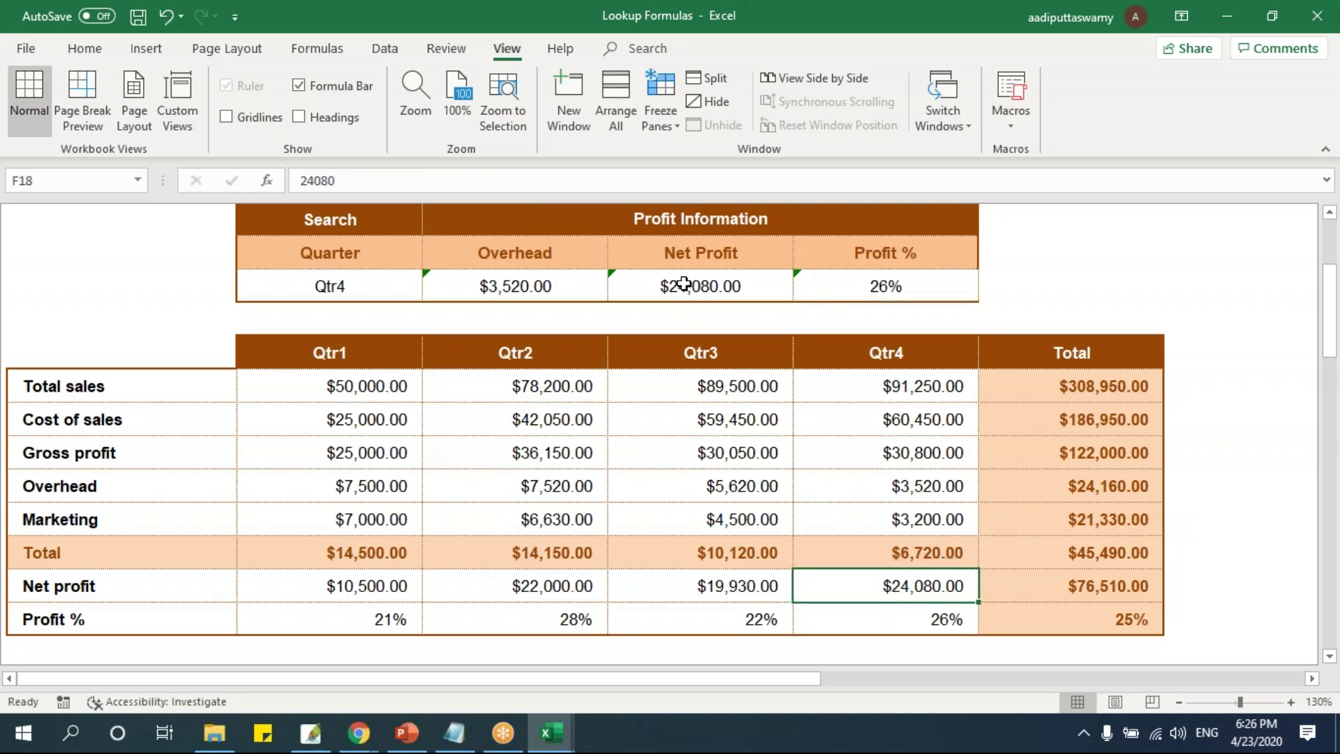
left_click(919, 484)
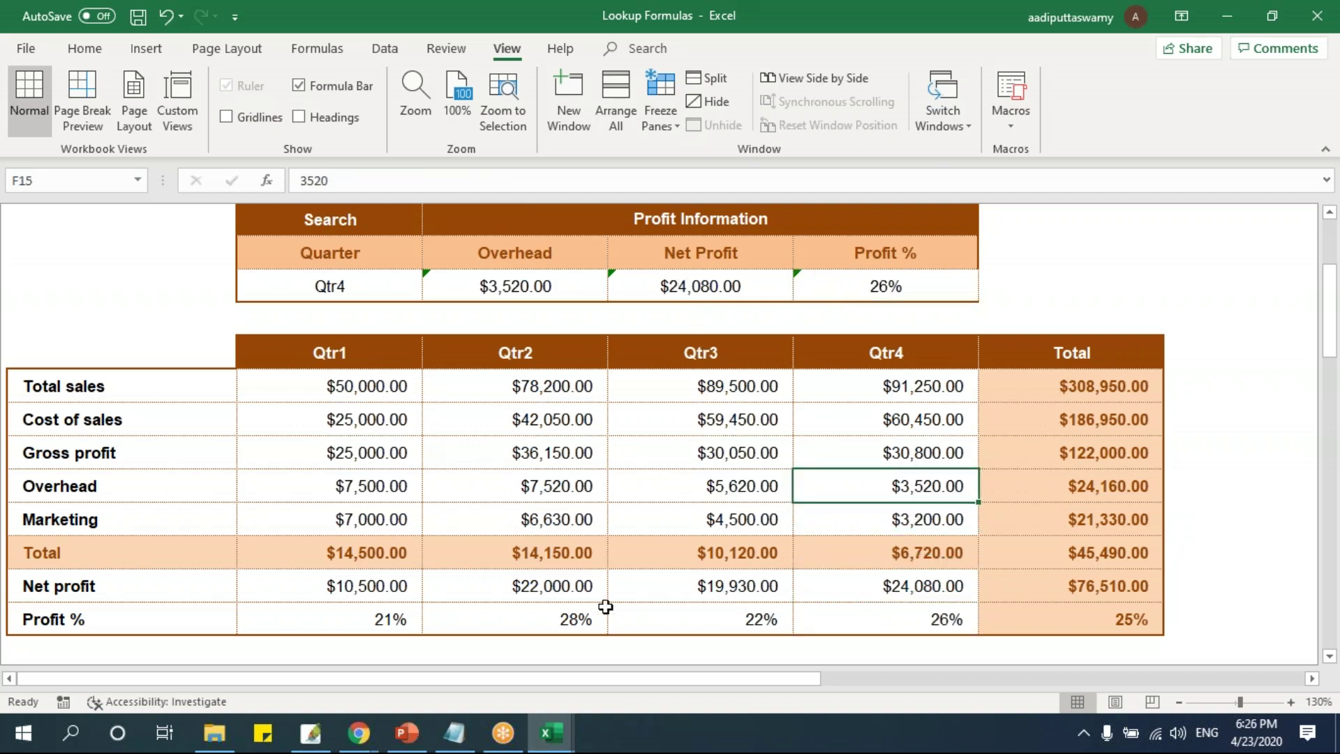
Change the searched quarter in C9 to Qtr1.
double_click(370, 284)
key("BackSpace")
type("1")
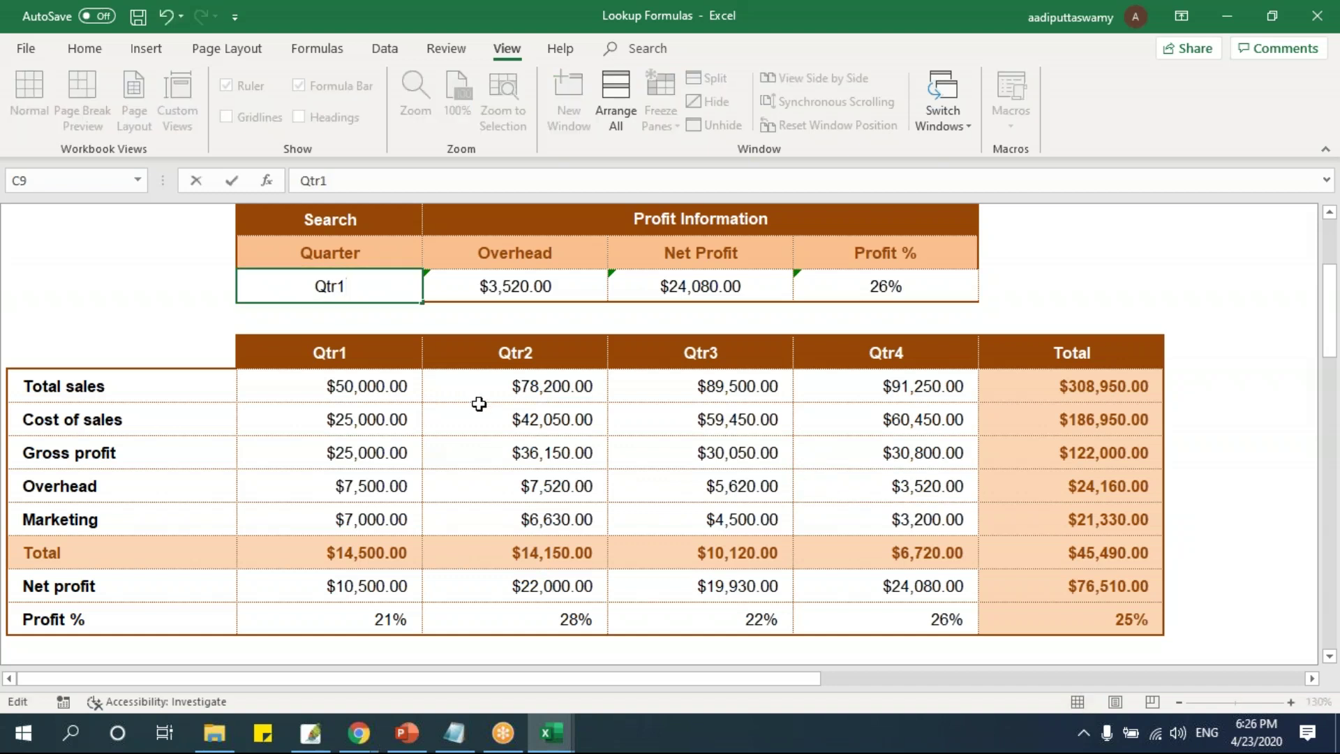
key("Return")
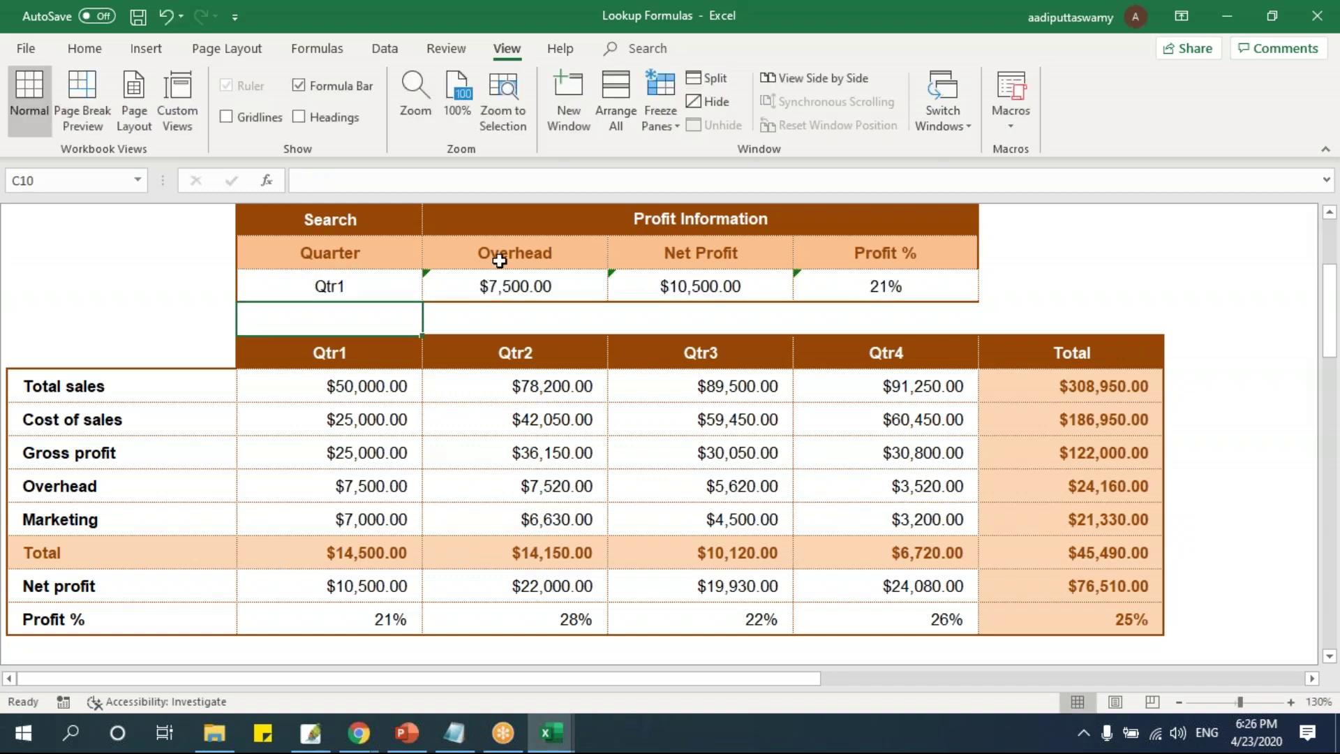
Compare the Overhead, Net Profit and Profit % results with the corresponding Qtr1 values in the table.
left_click(333, 497)
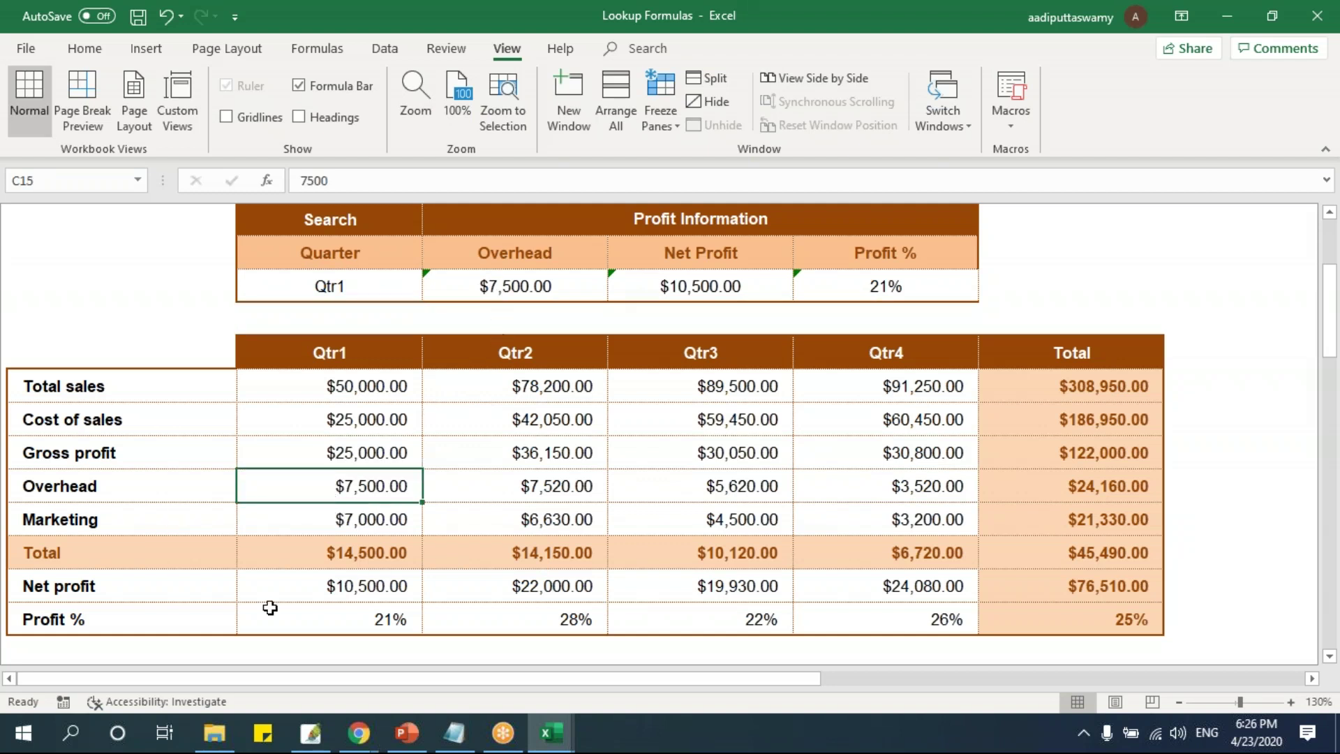
left_click_drag(110, 593, 350, 594)
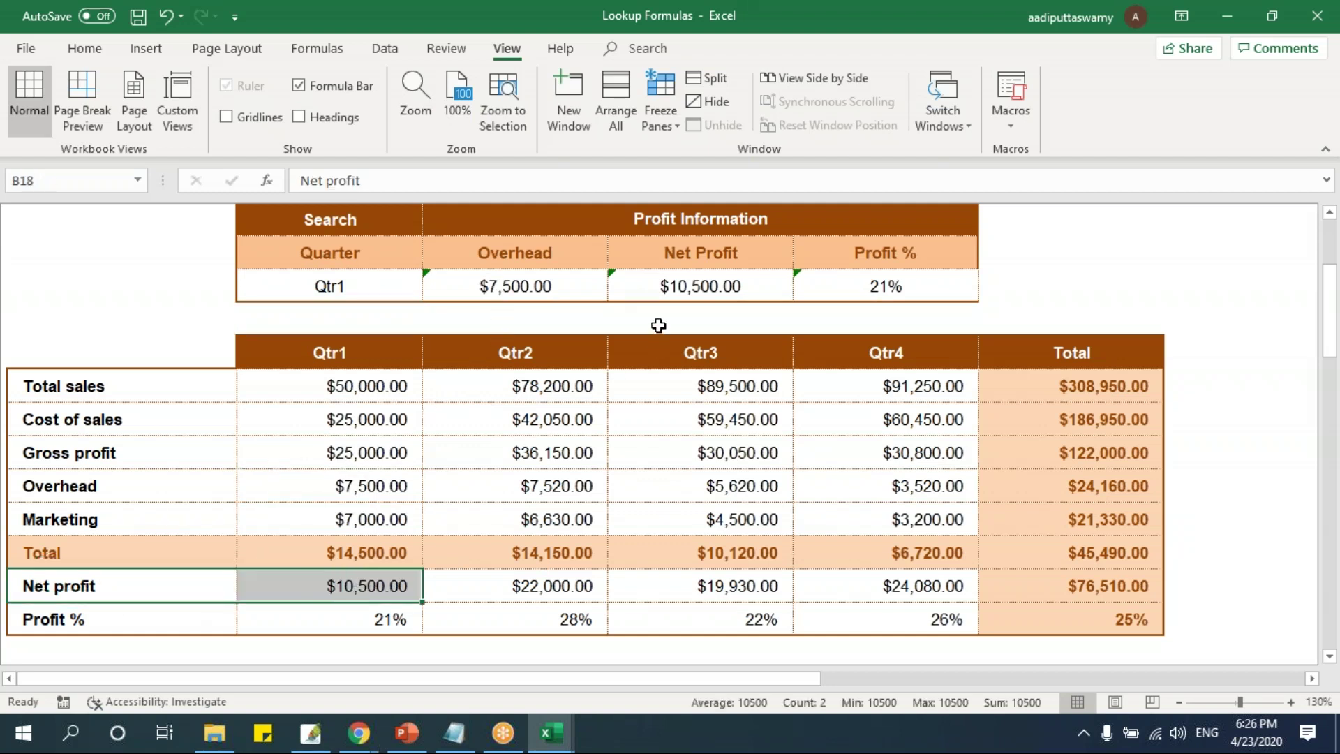
left_click_drag(67, 620, 345, 623)
left_click(345, 623)
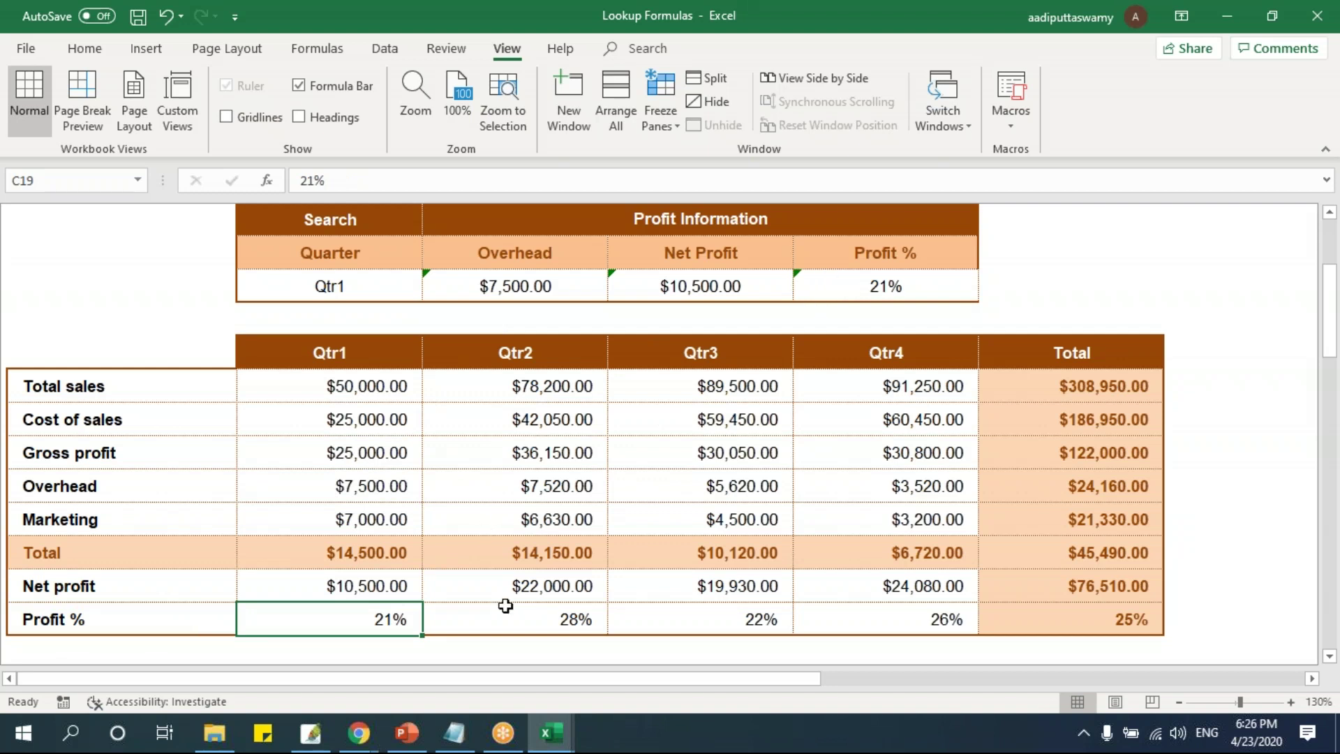
Trace the horizontal lookup along the table's header row to Qtr1 and down that column.
left_click(231, 373)
left_click_drag(221, 354, 1119, 366)
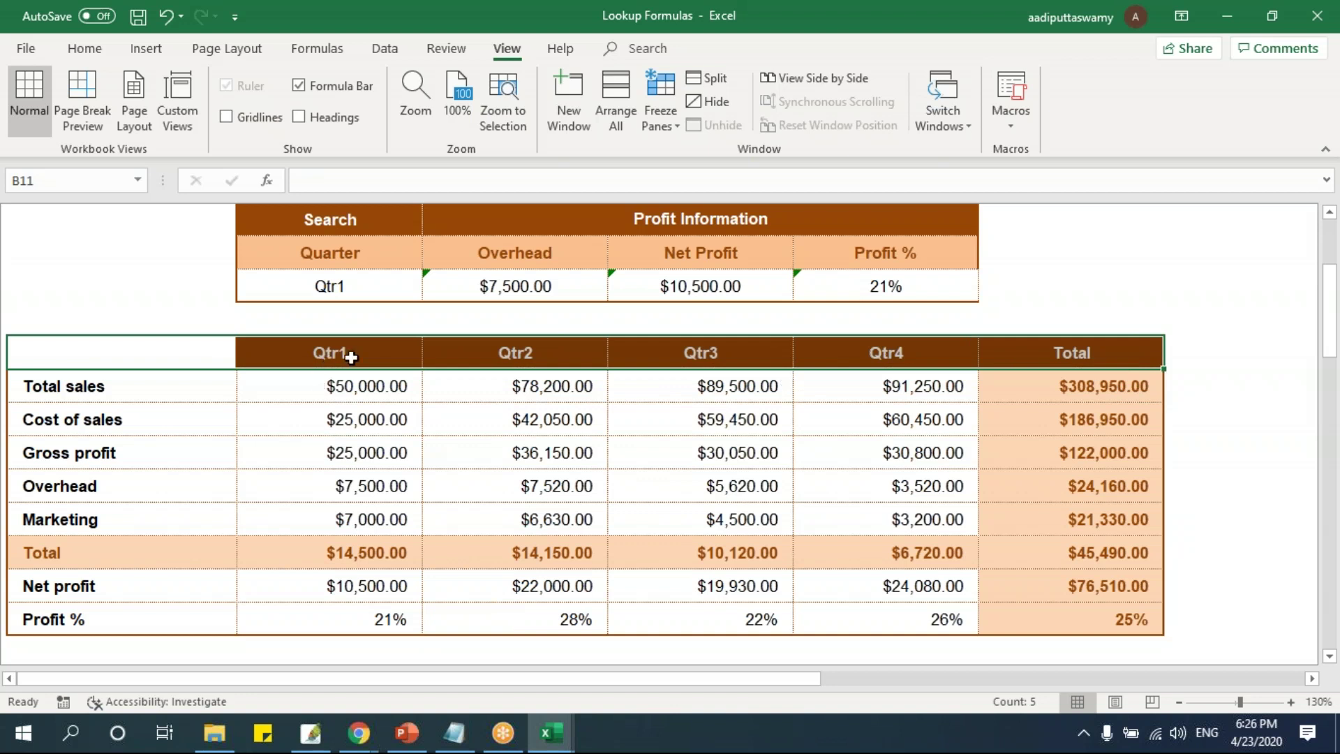
left_click(134, 349)
left_click(299, 350)
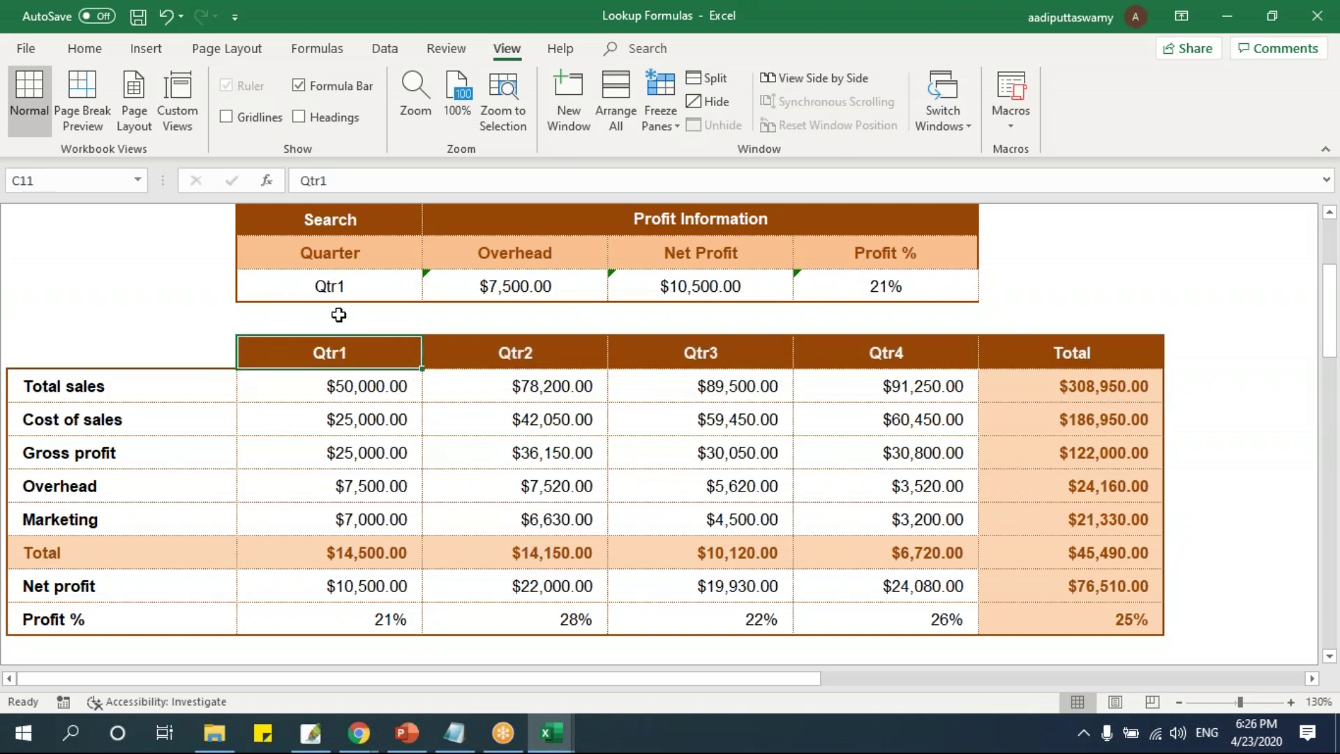
mouse_move(338, 354)
left_mouse_down()
mouse_move(359, 637)
mouse_move(362, 617)
mouse_move(290, 613)
left_mouse_up()
left_click_drag(177, 352, 1140, 516)
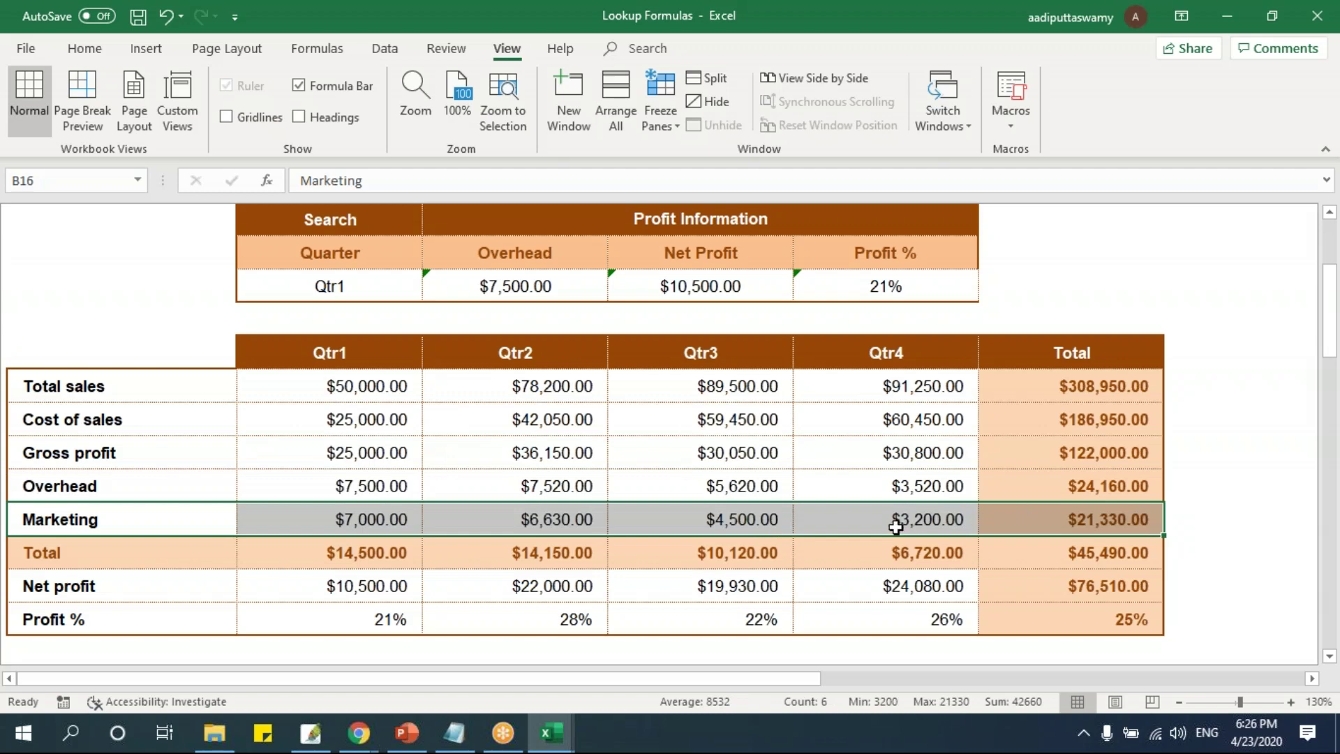
Switch to the Book3 workbook to compare Hlookup's input and output types with the quarter search cell, and return to Lookup Formulas.
key("alt+Tab")
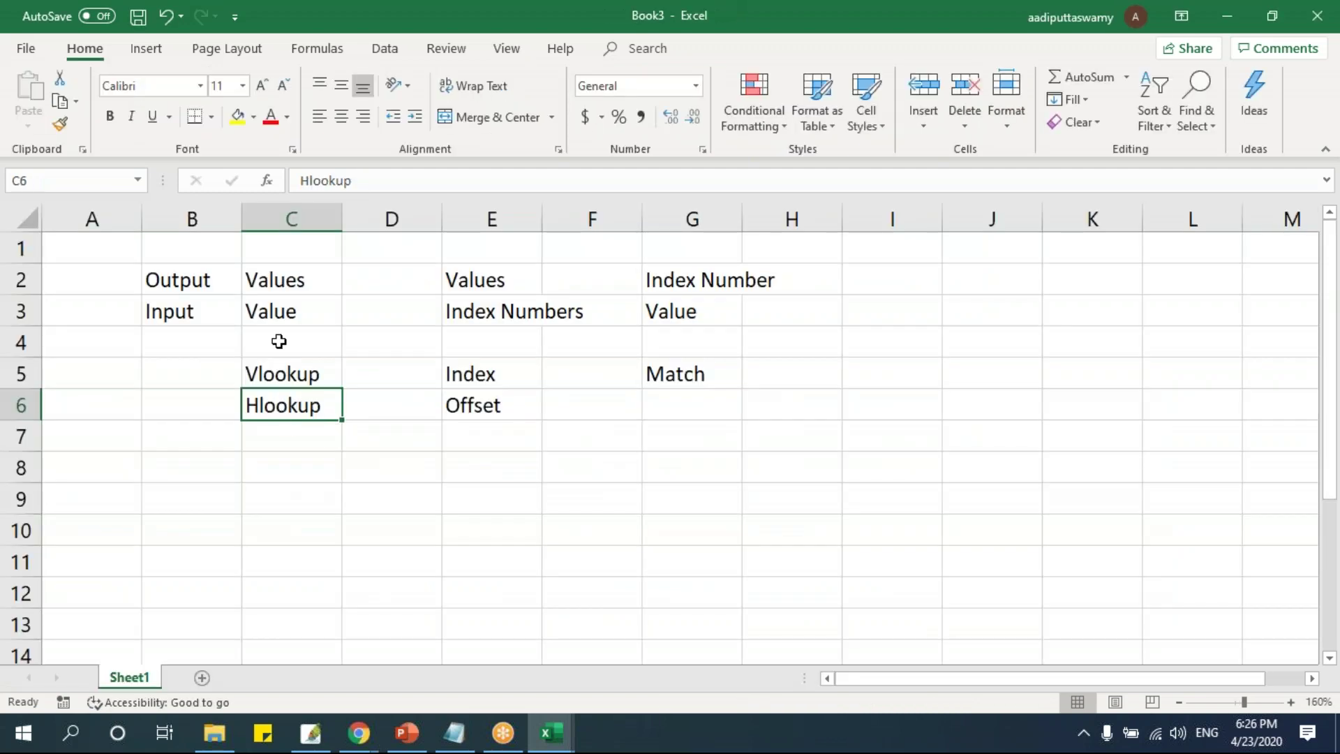
left_click(287, 309)
key("alt+Tab")
left_click(357, 296)
key("alt+Tab")
key("alt+Tab")
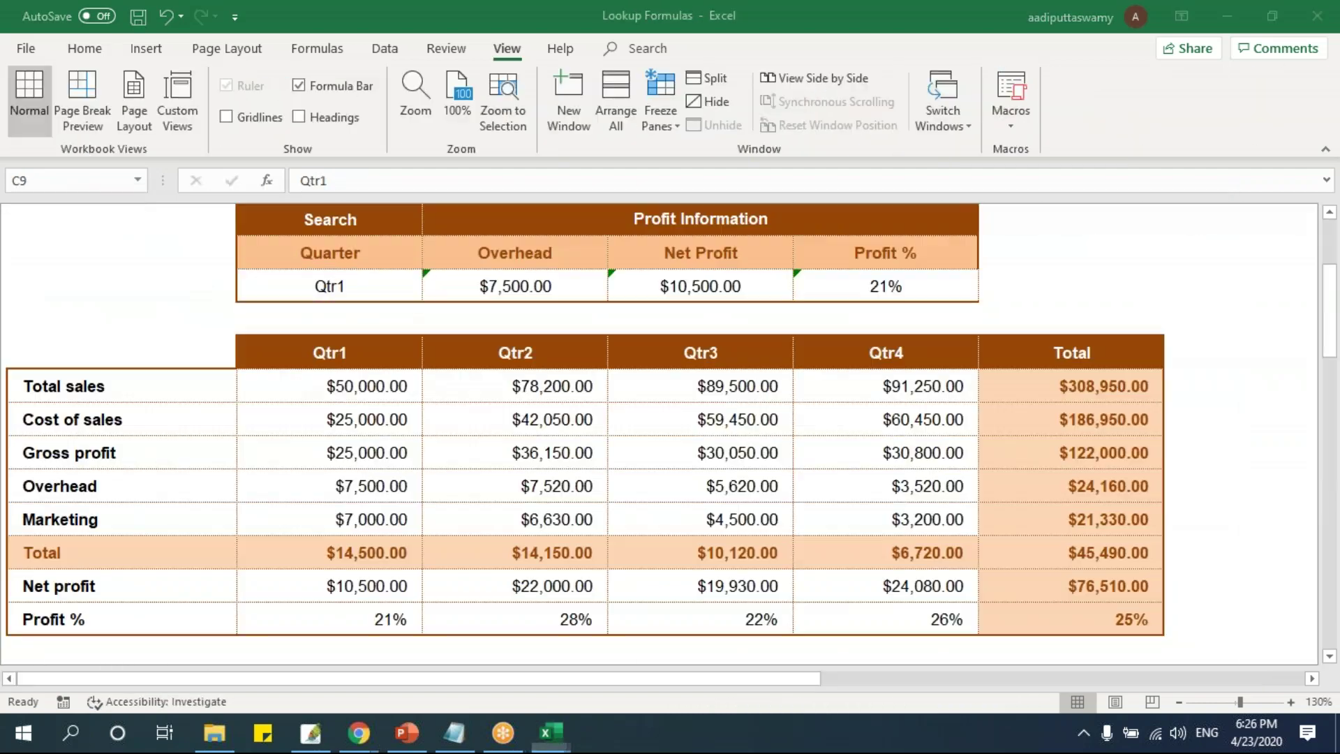
Open the INDEX exercise sheet and select the first empty Employee ID cell, C8.
left_click(442, 287)
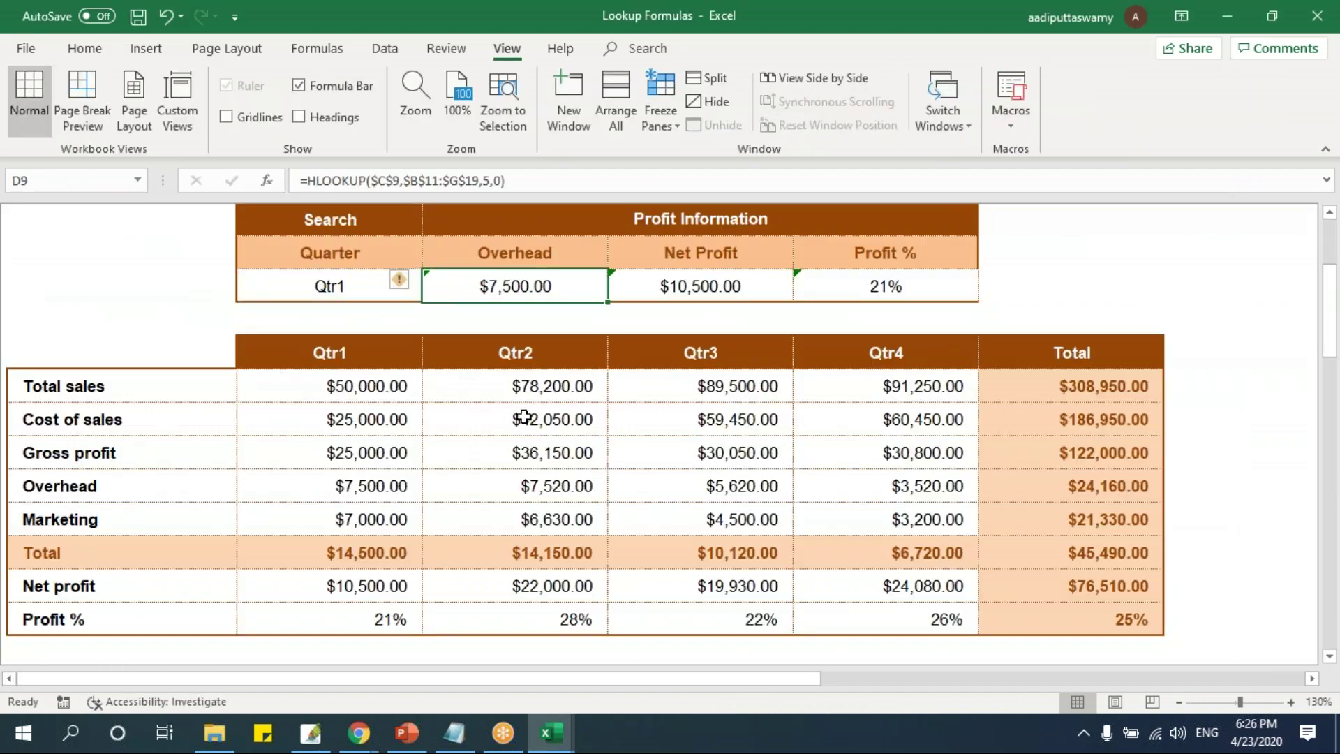
scroll(557, 473, "up", 2)
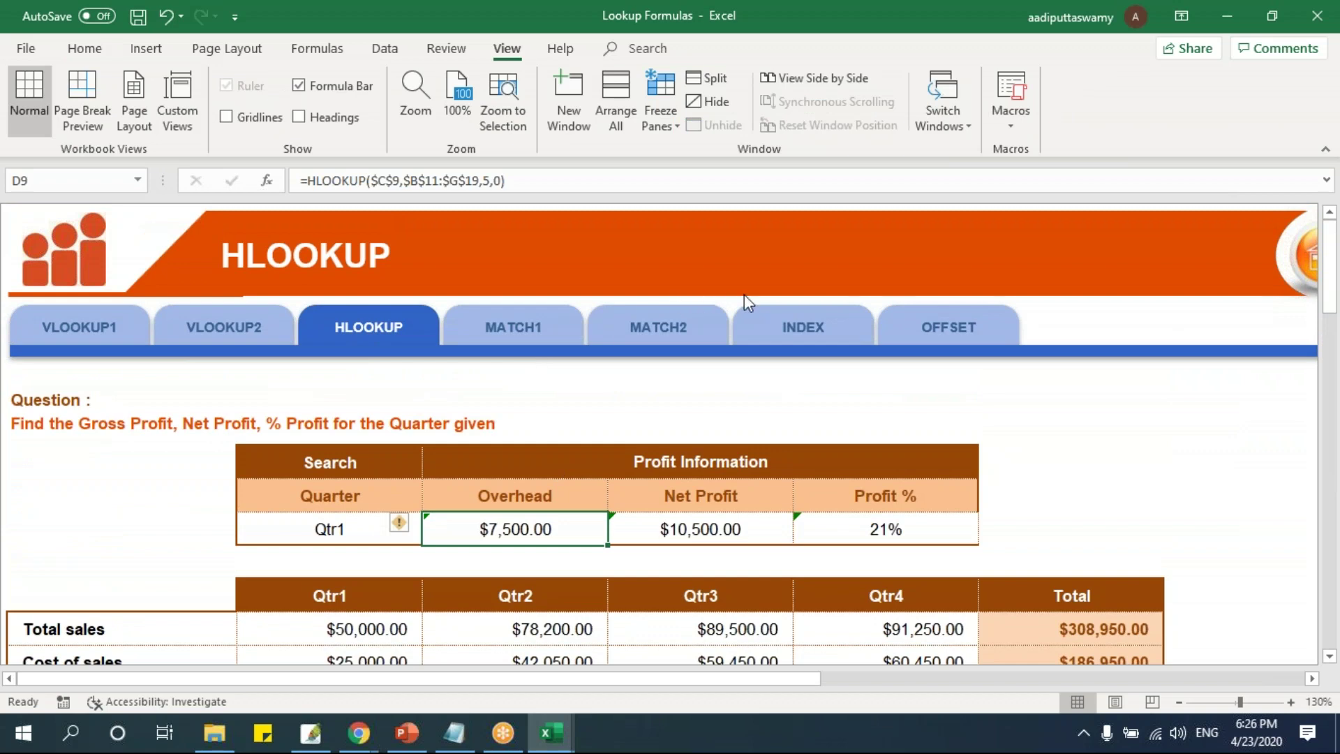
left_click(794, 328)
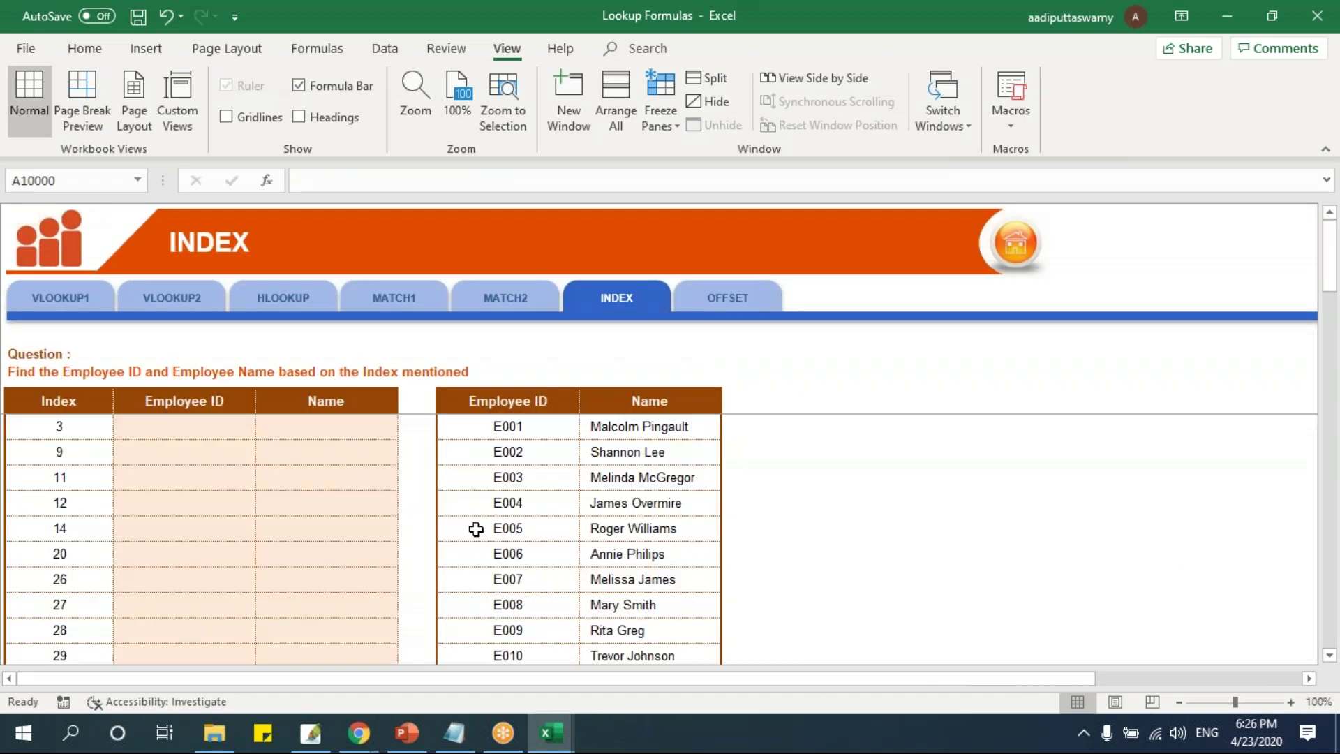
left_click(237, 454)
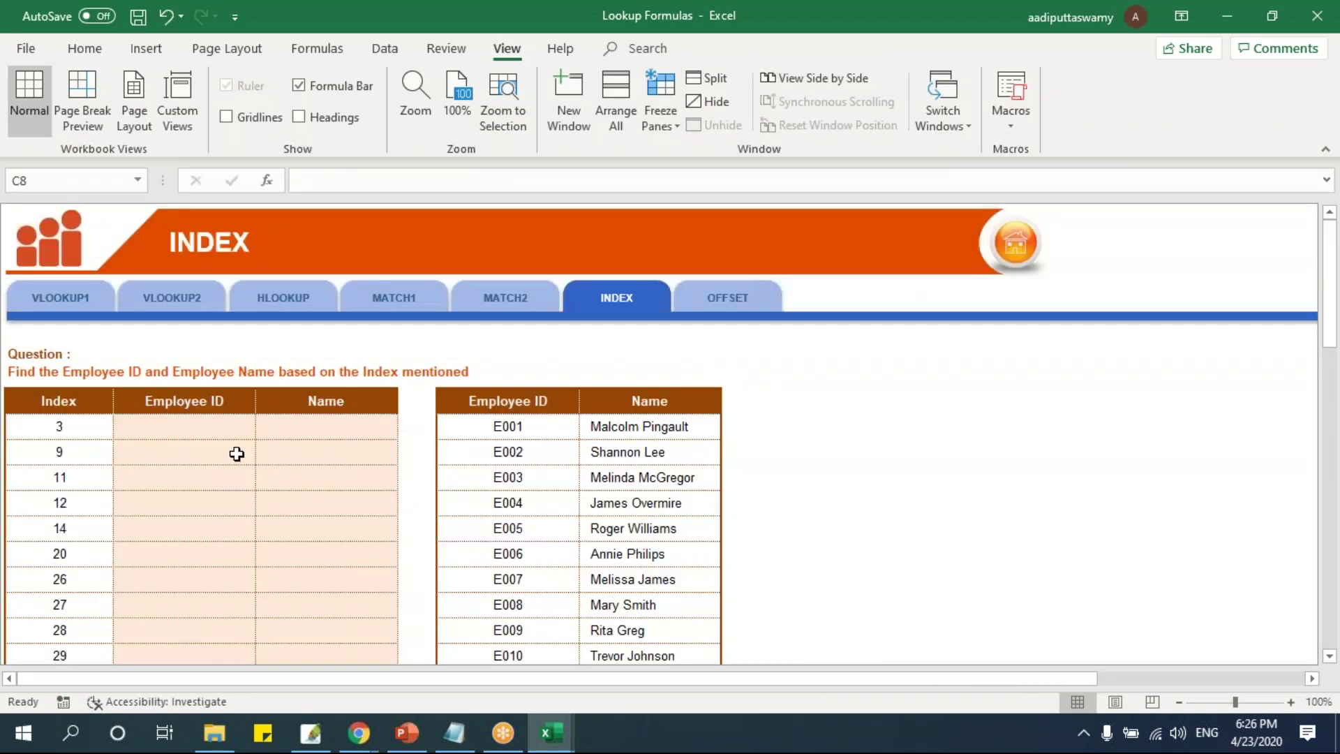
scroll(356, 512, "up", 3)
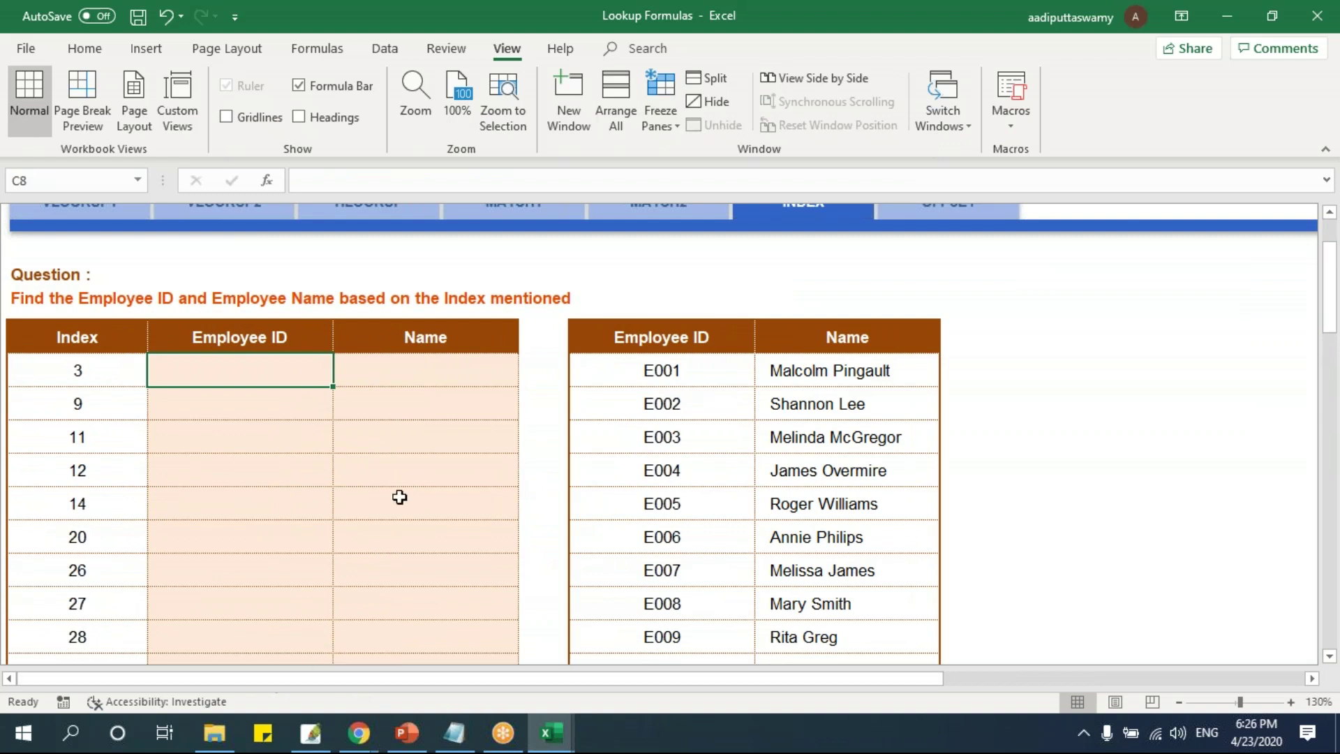
Review the Index function's input and output types in the Book3 workbook, and return to the INDEX sheet.
key("alt+Tab")
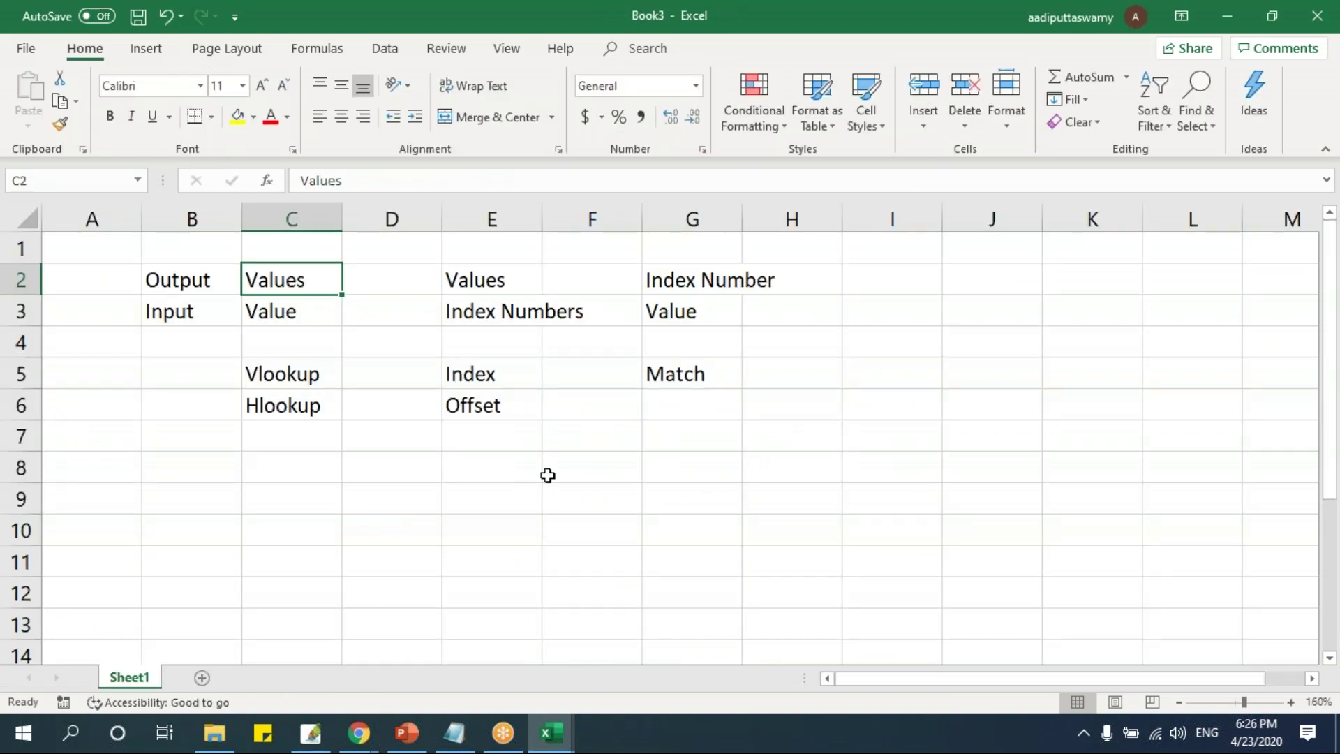
left_click(497, 374)
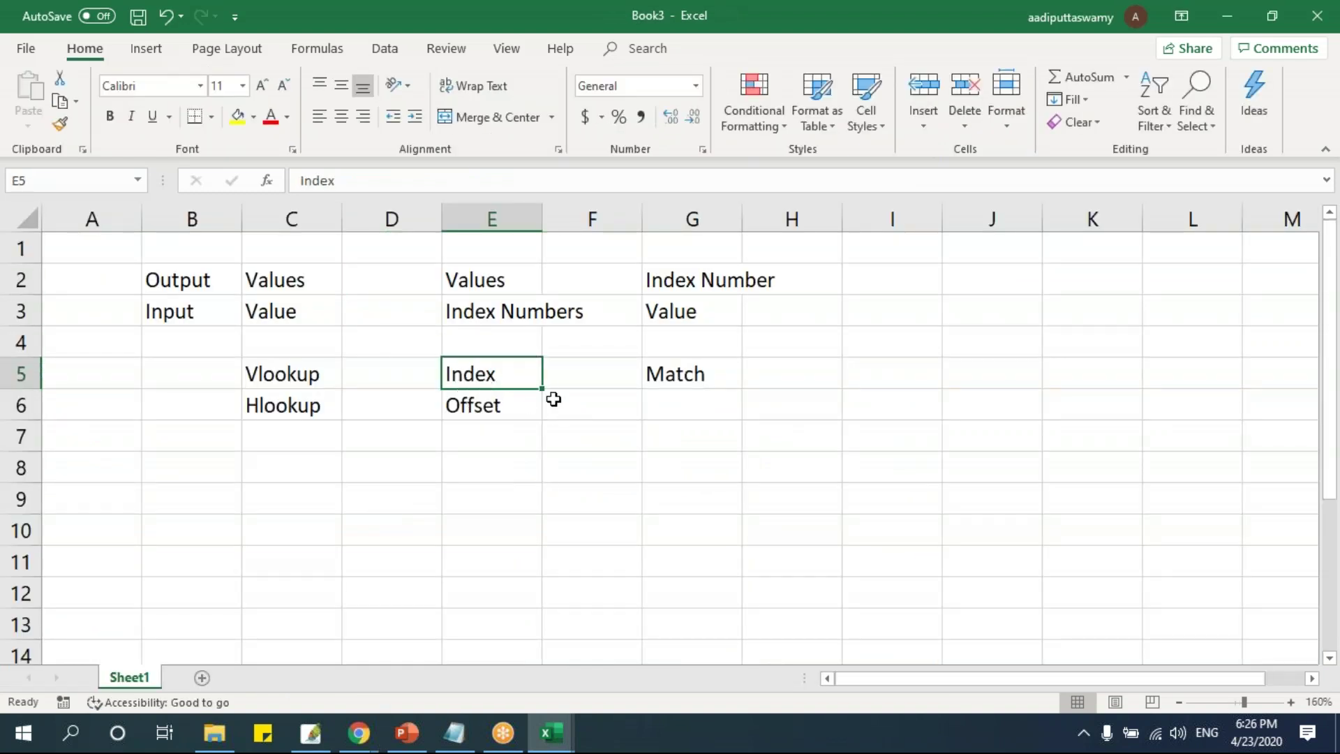
left_click(482, 317)
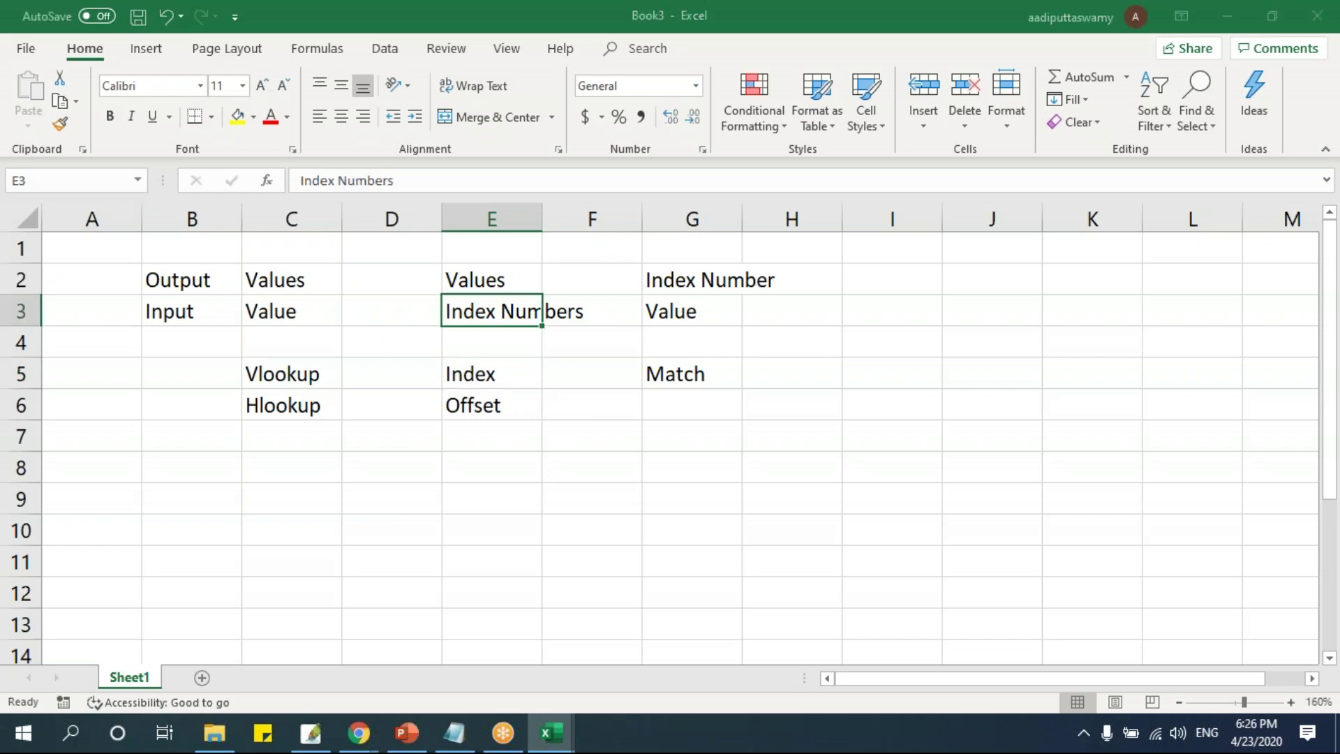
key("alt+Tab")
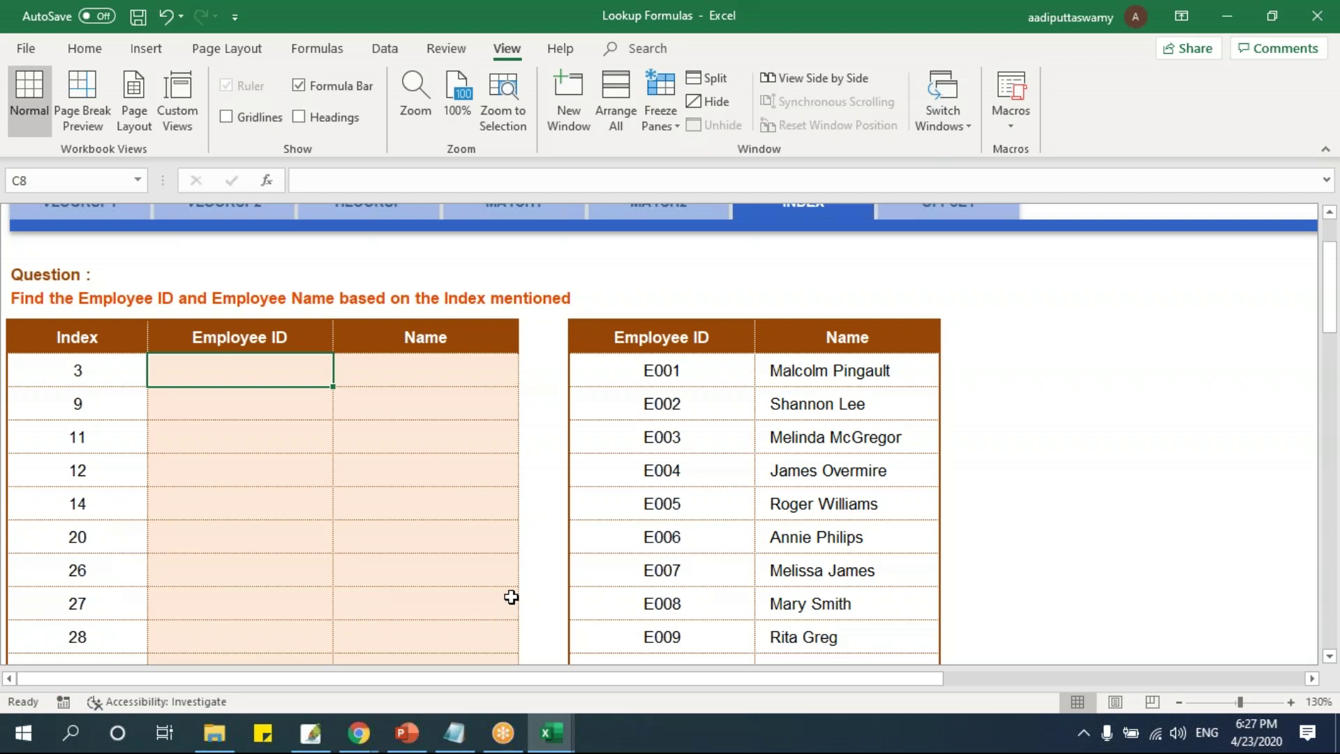
Examine the INDEX question, the empty result columns and the Employee ID and Name source table.
scroll(769, 384, "up", 2)
scroll(545, 517, "down", 2)
left_click(660, 370)
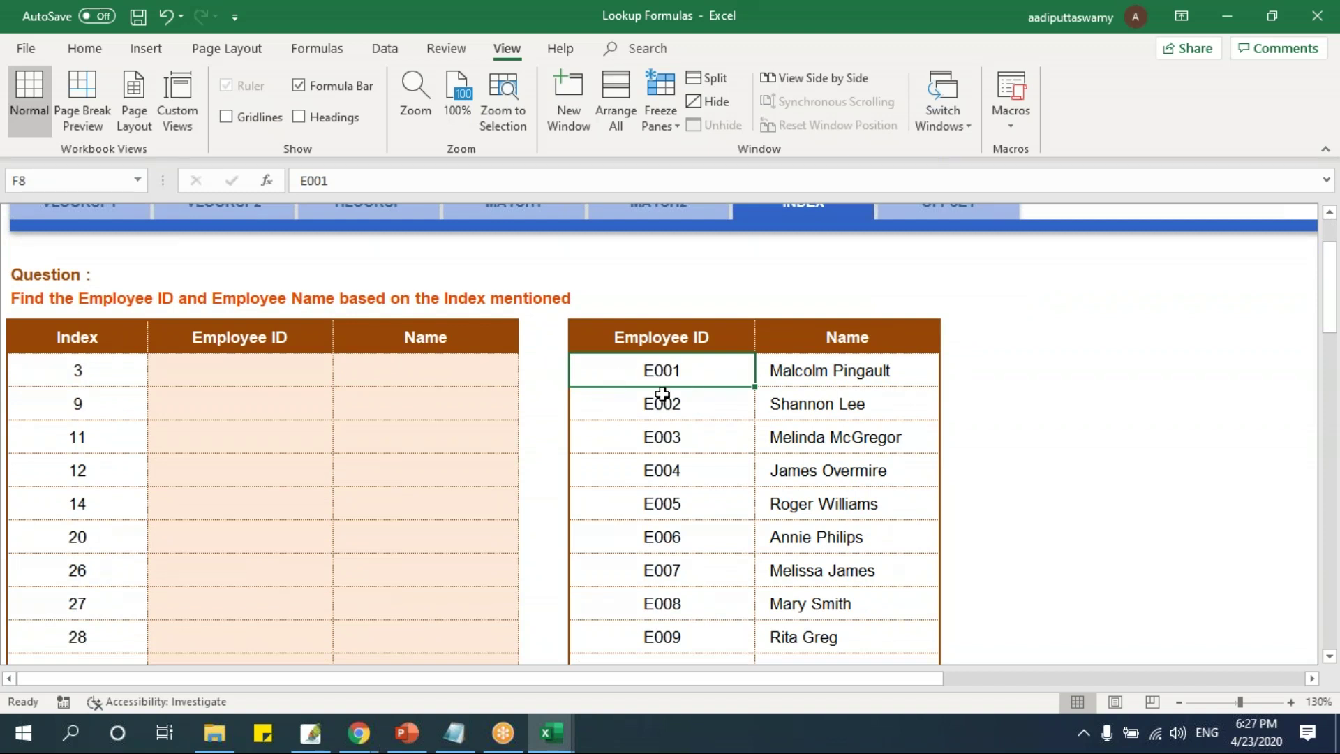
left_click(826, 379)
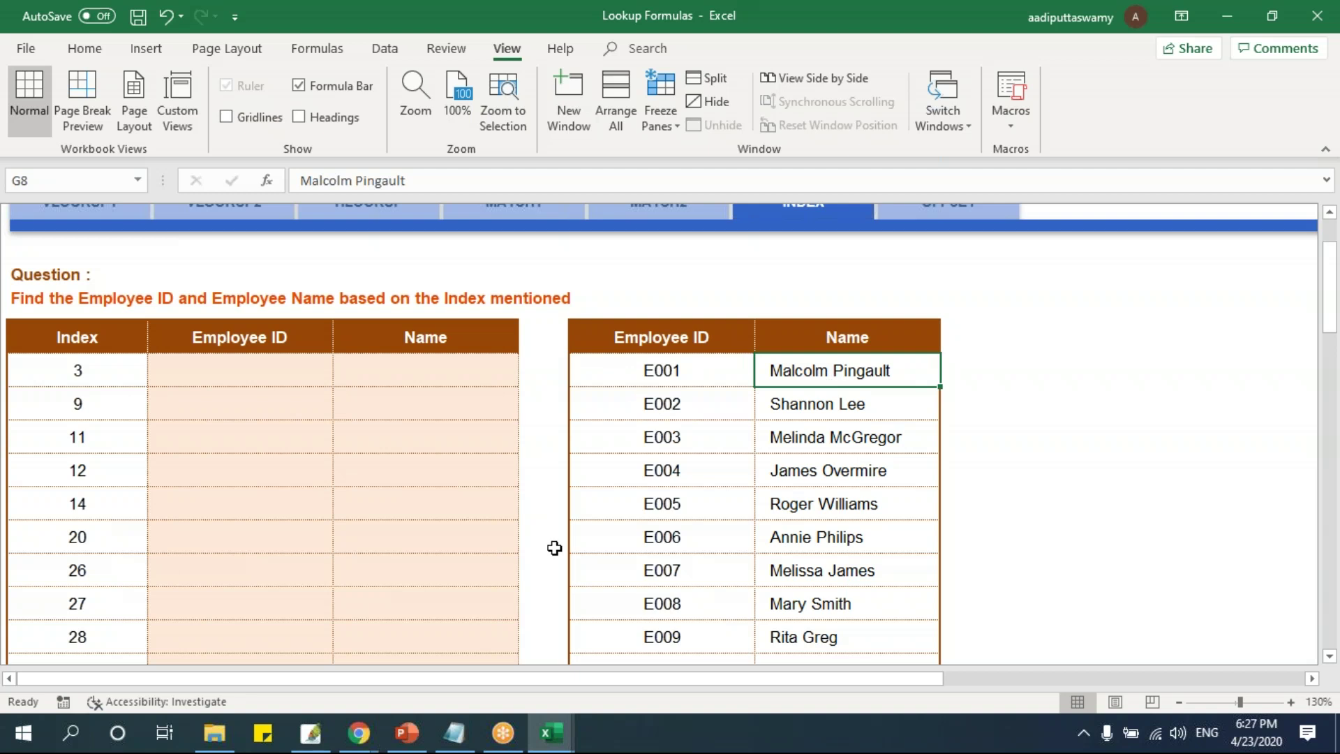
left_click(344, 404)
left_click(295, 366)
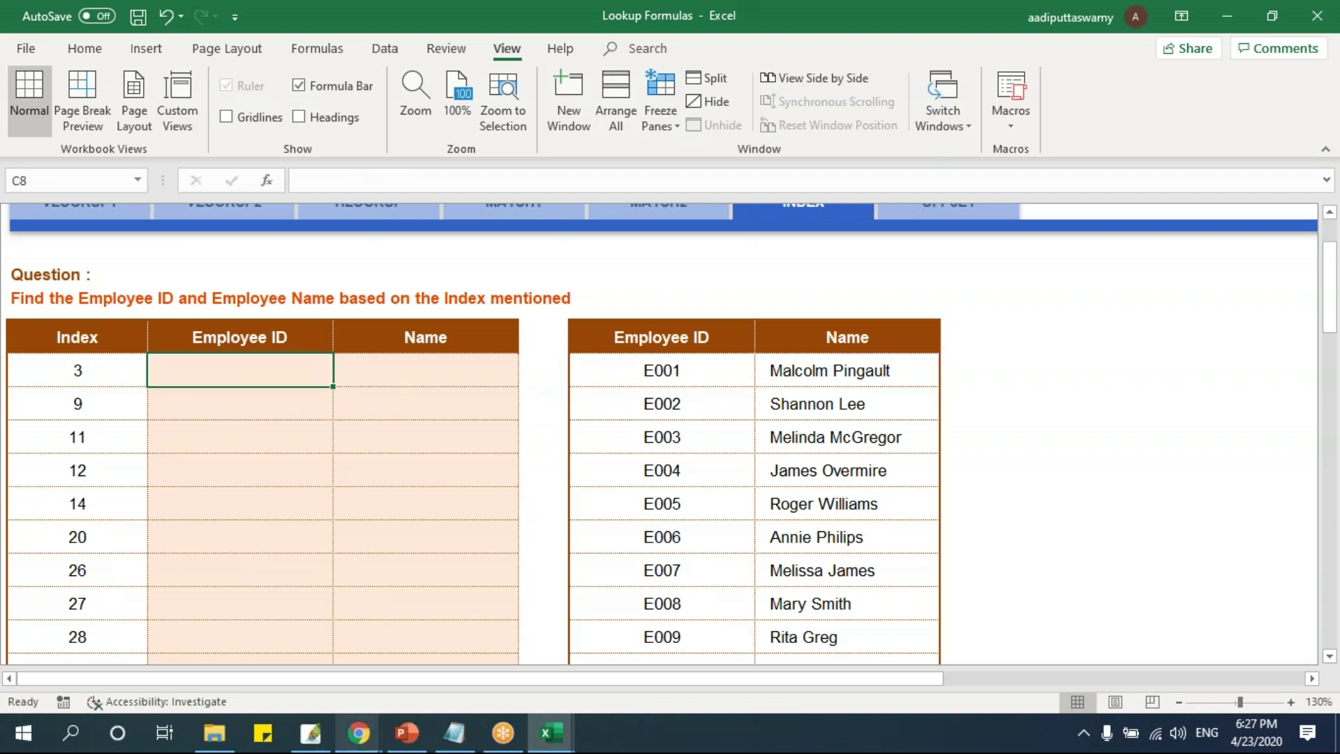
mouse_move(359, 733)
left_click(873, 592)
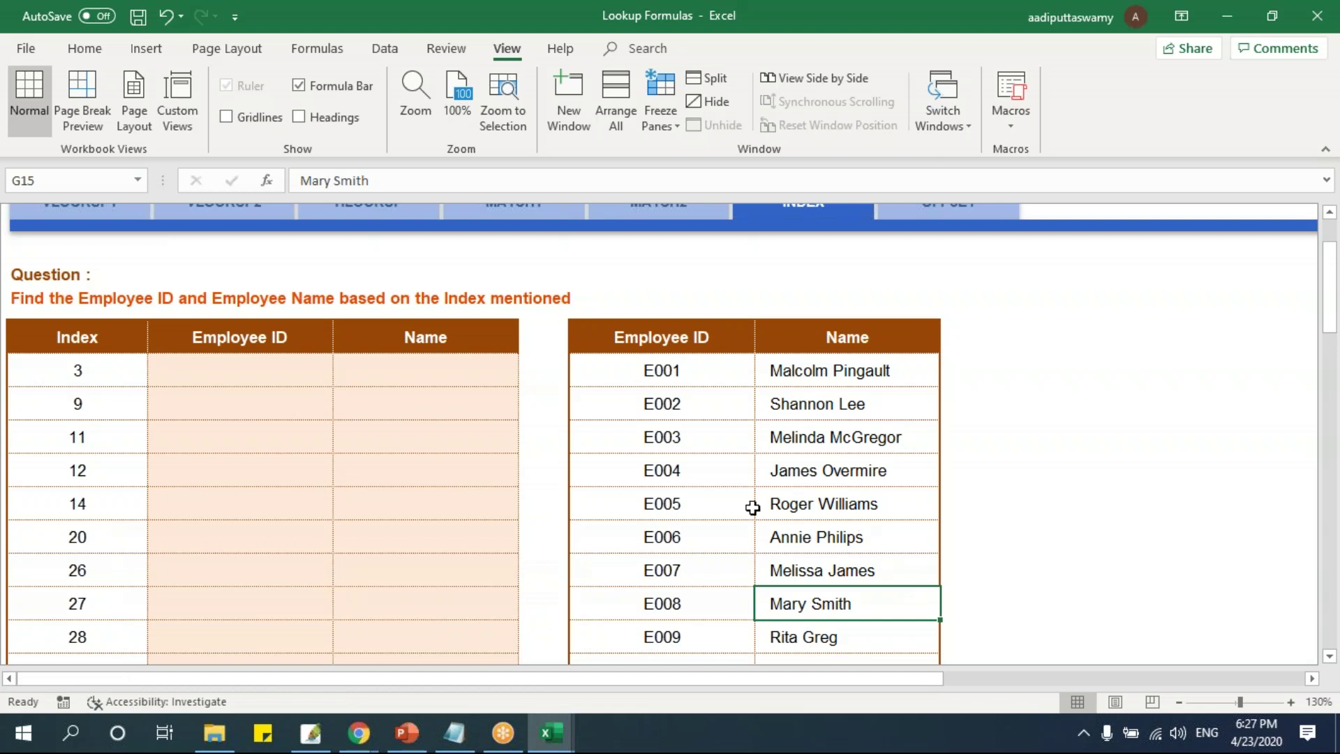
Count down the Employee ID column from E001 to E005 to see how index positions map to rows.
left_click(684, 447)
left_click(684, 375)
left_click(681, 408)
left_click(680, 441)
left_click(675, 501)
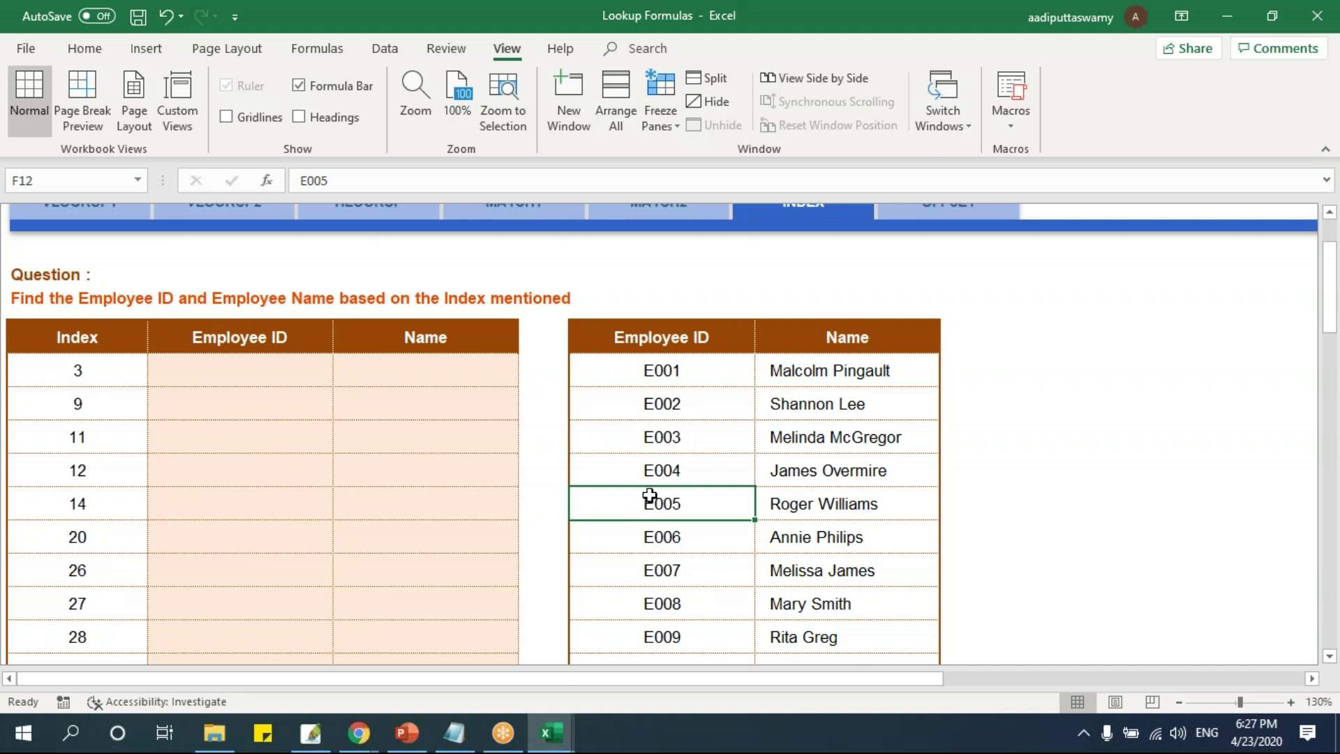
left_click_drag(694, 374, 702, 508)
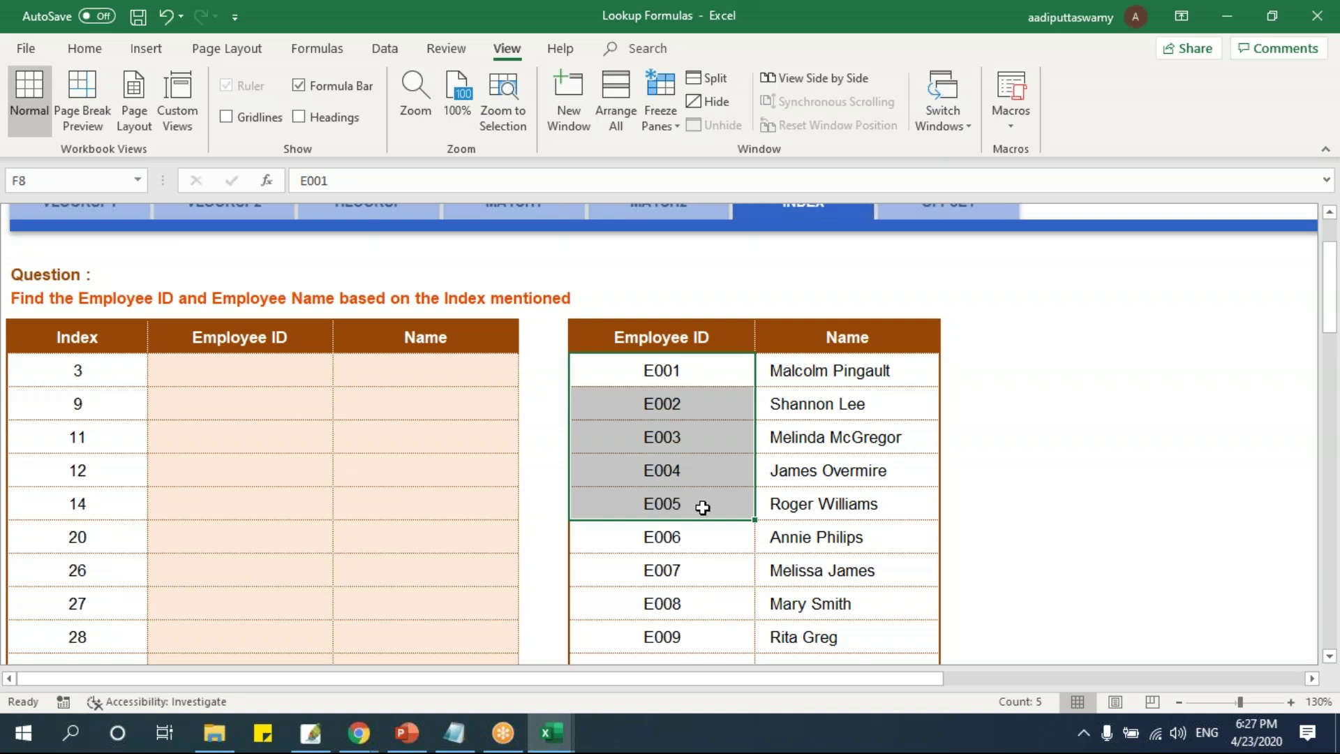
left_click(702, 509)
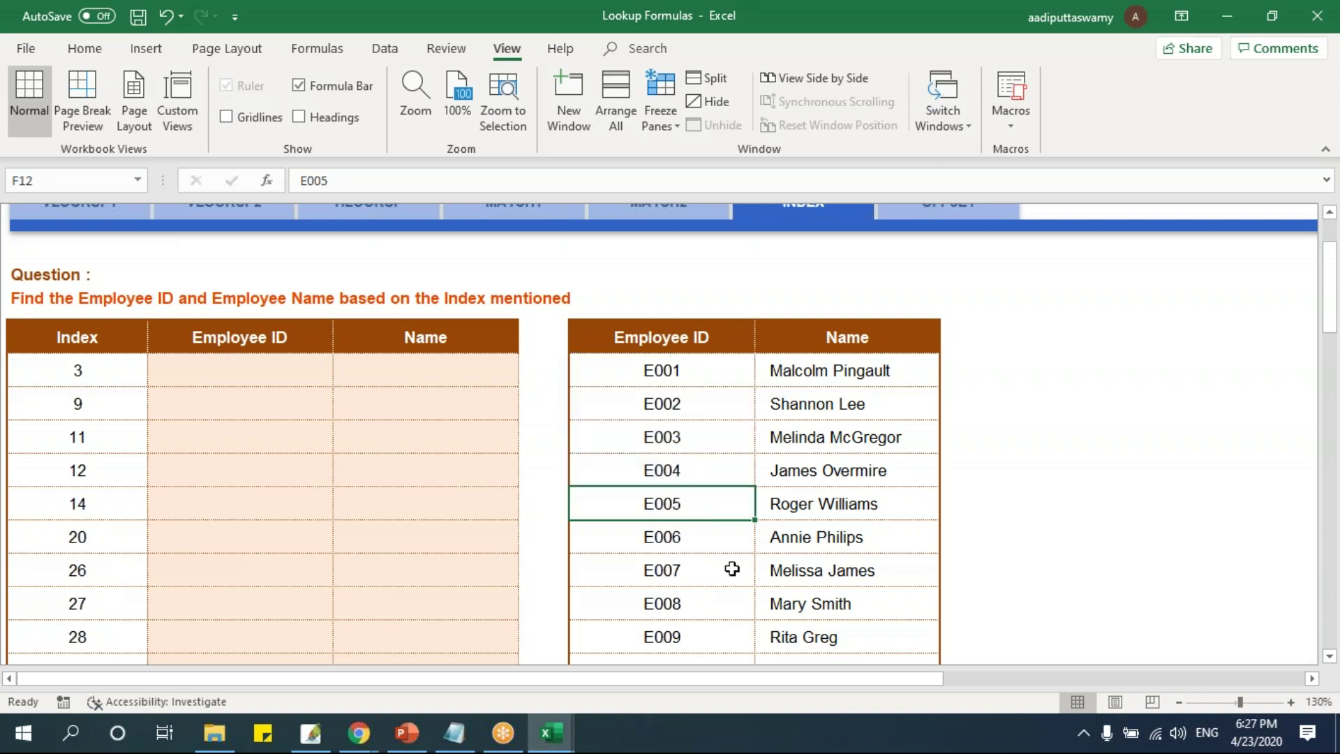
Start an INDEX formula in C8 with the whole Employee ID and Name table, locked as $F$8:$G$47, as its array.
left_click(276, 375)
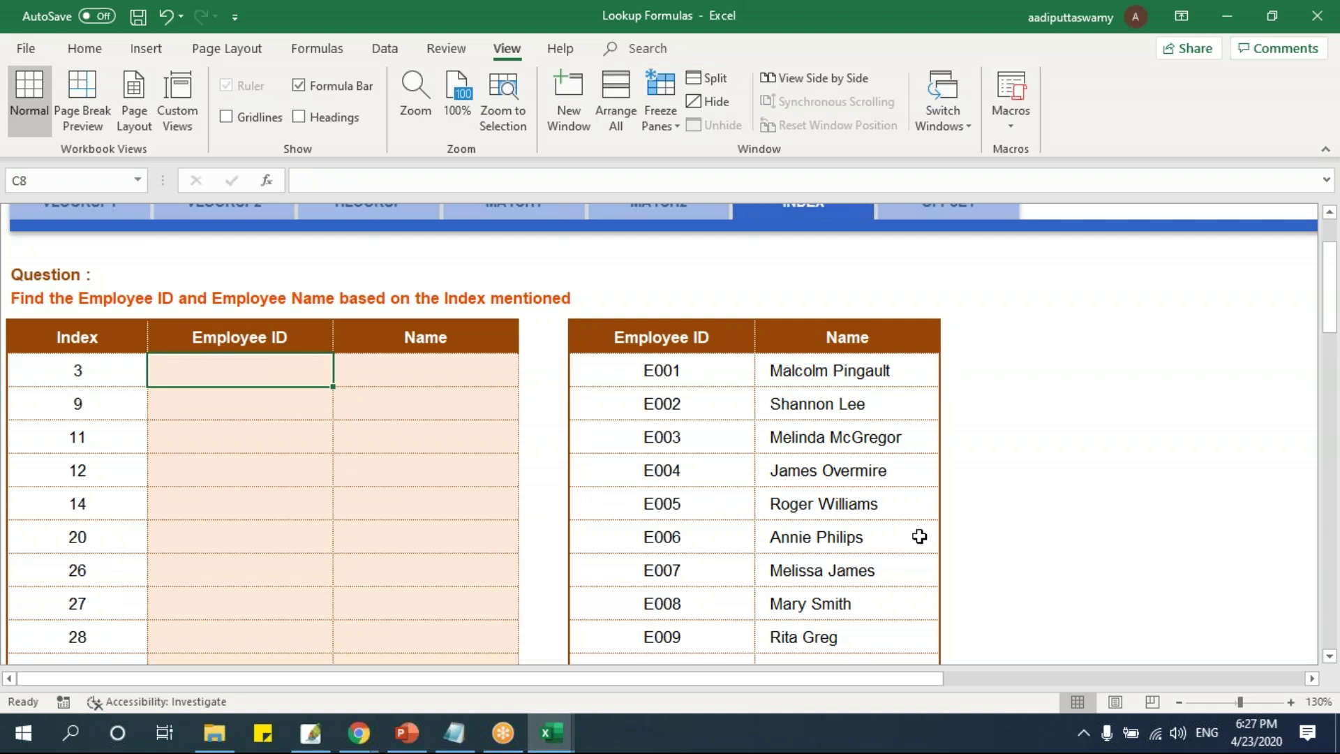
type("=index")
key("Tab")
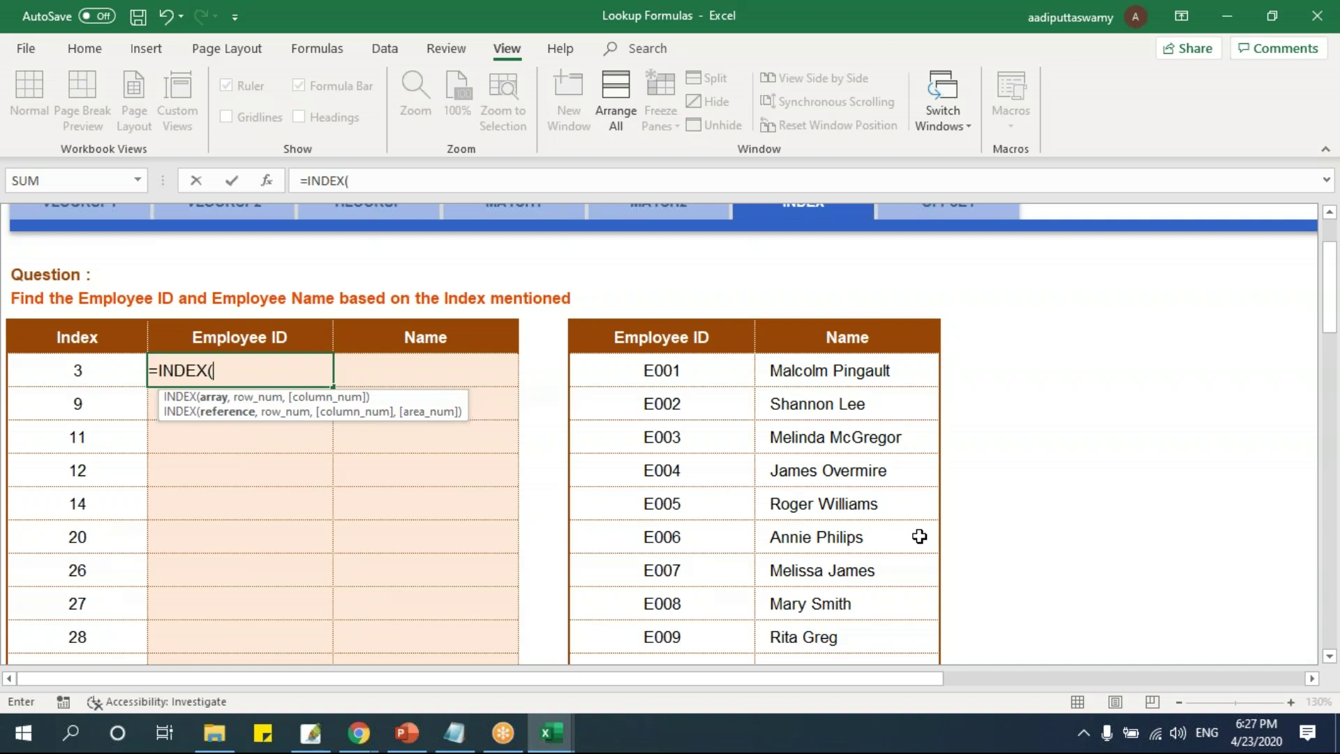
left_click(687, 377)
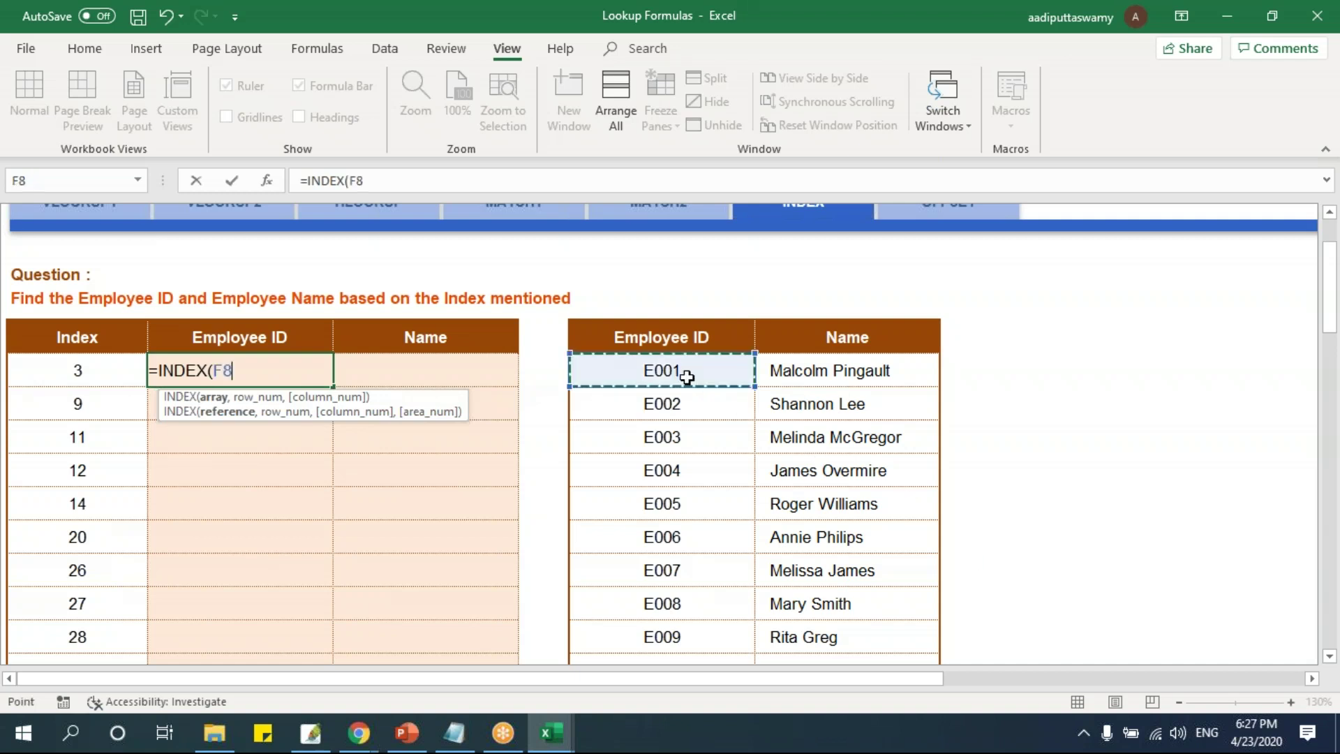
left_click_drag(687, 377, 862, 545)
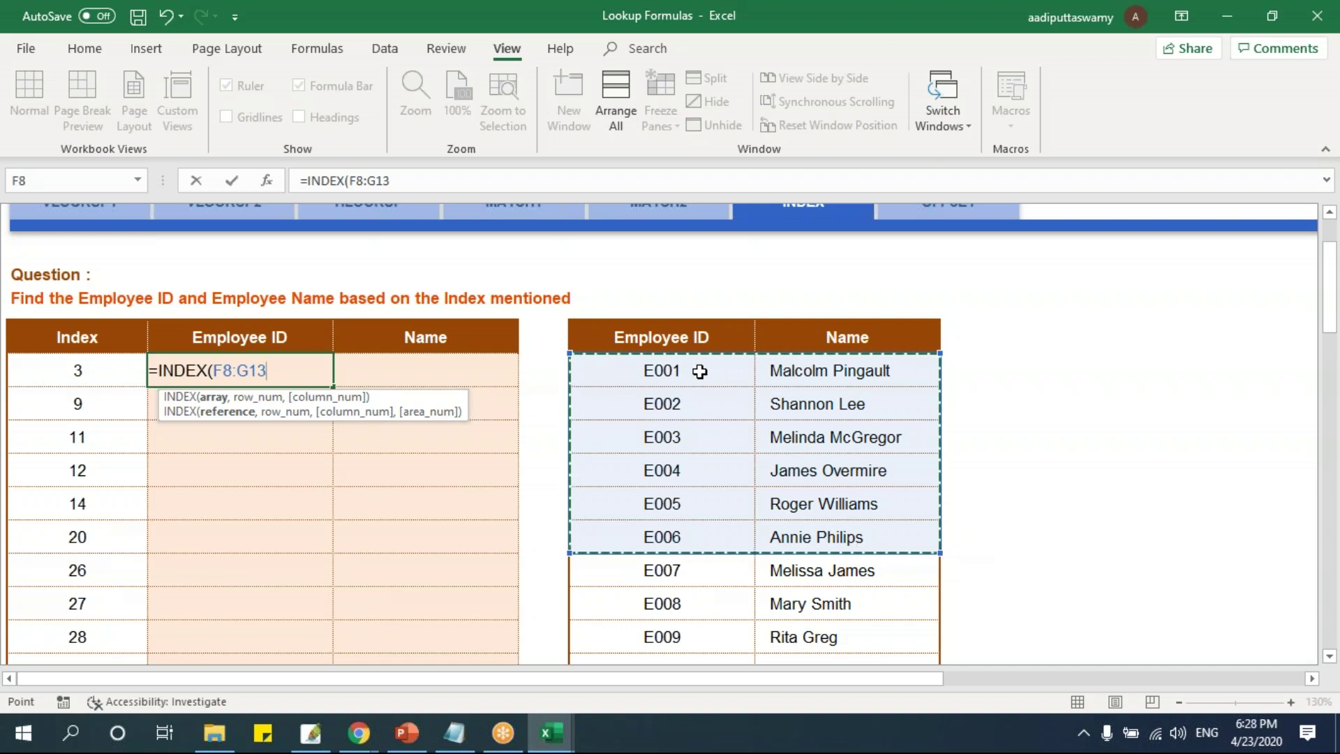
left_click_drag(700, 371, 794, 558)
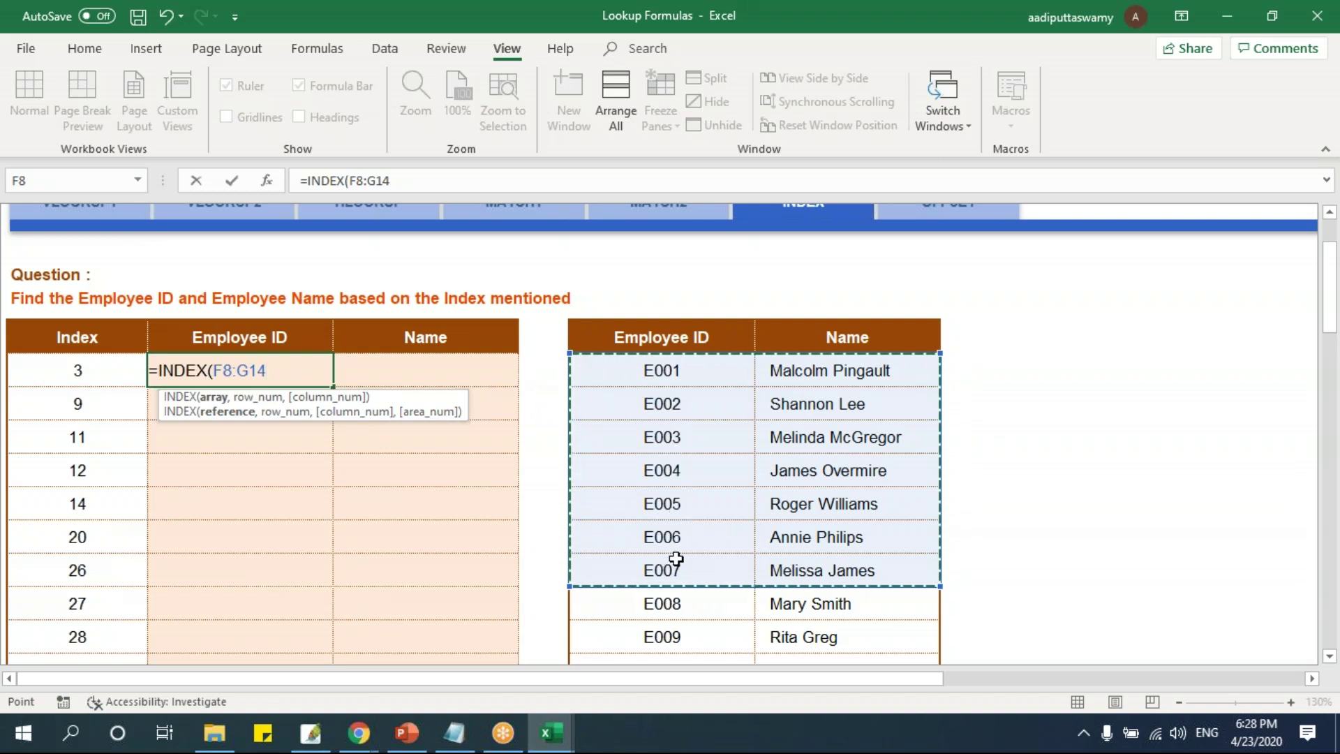
left_click_drag(680, 337, 869, 605)
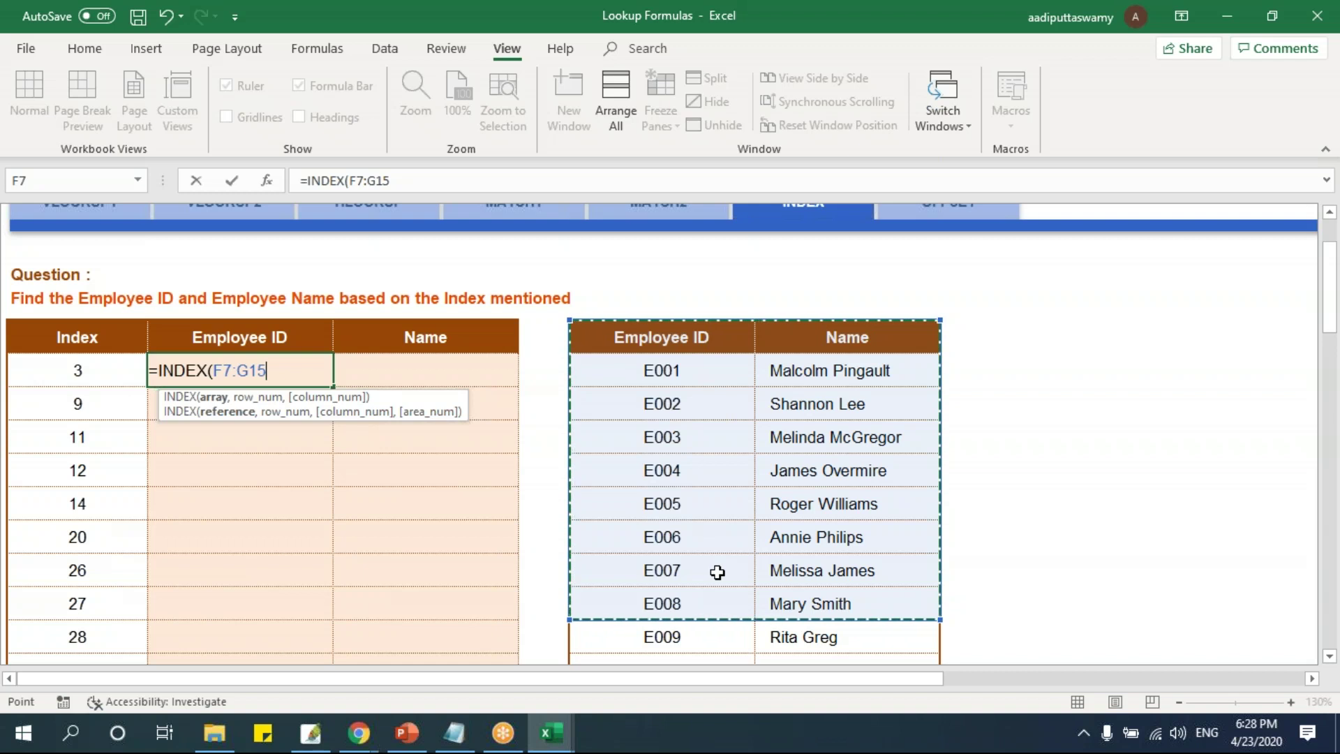
left_click_drag(634, 385, 828, 589)
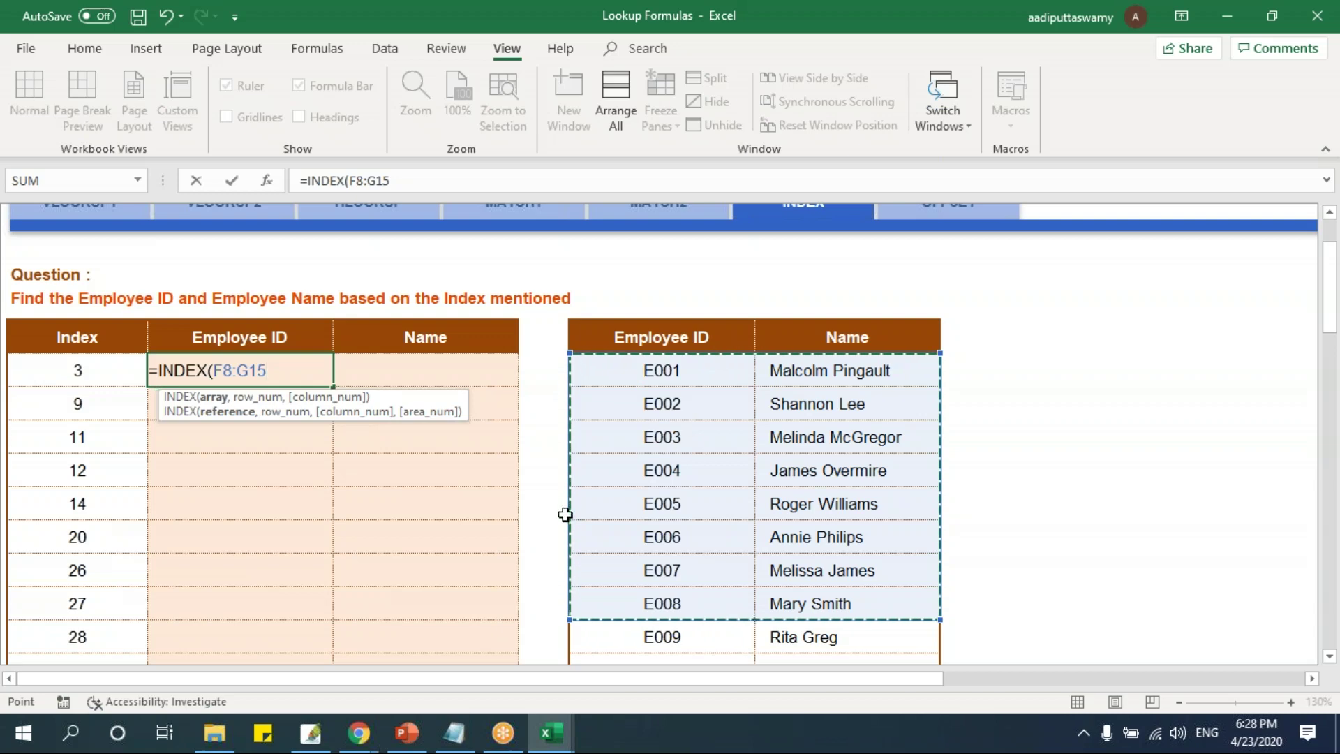
left_click_drag(622, 380, 838, 497)
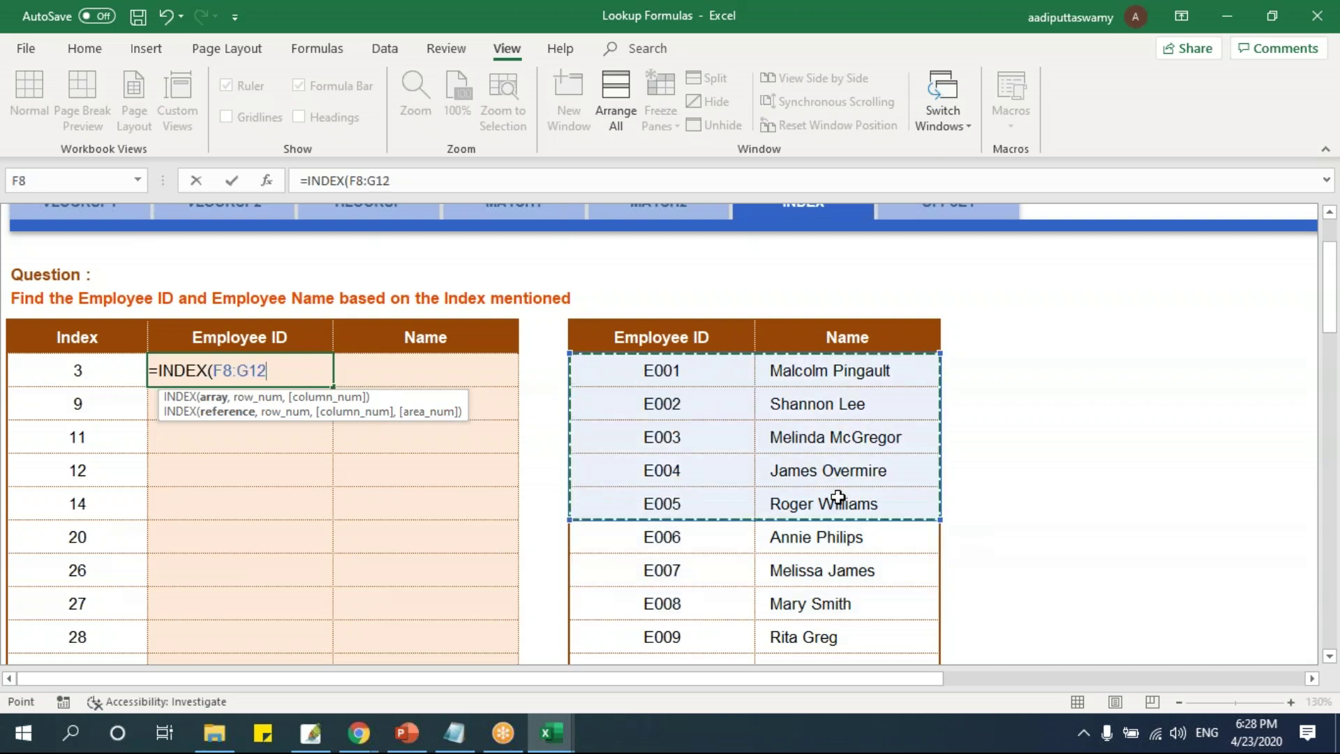
key("ctrl+shift+Down")
key("F4")
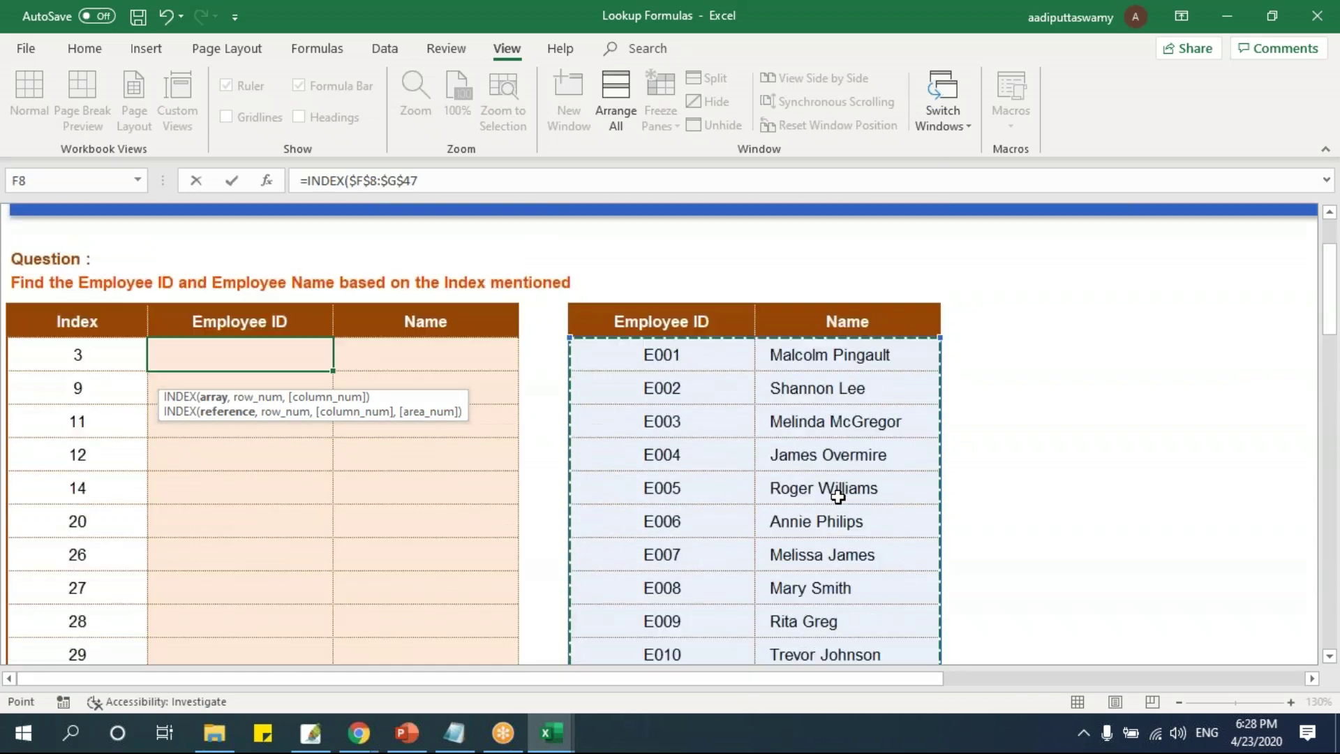
Complete the C8 INDEX formula with row number 1 and column number 1.
scroll(837, 497, "up", 1)
type(",")
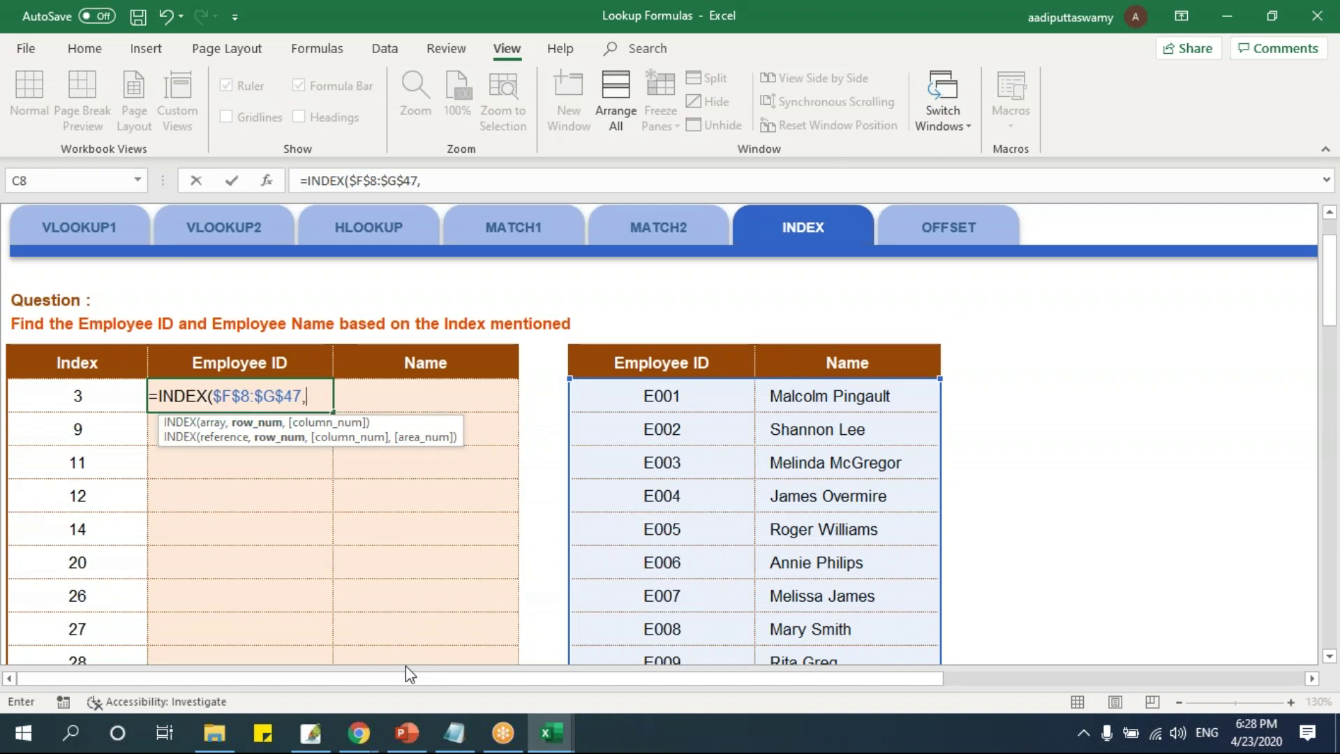
type("1,1)")
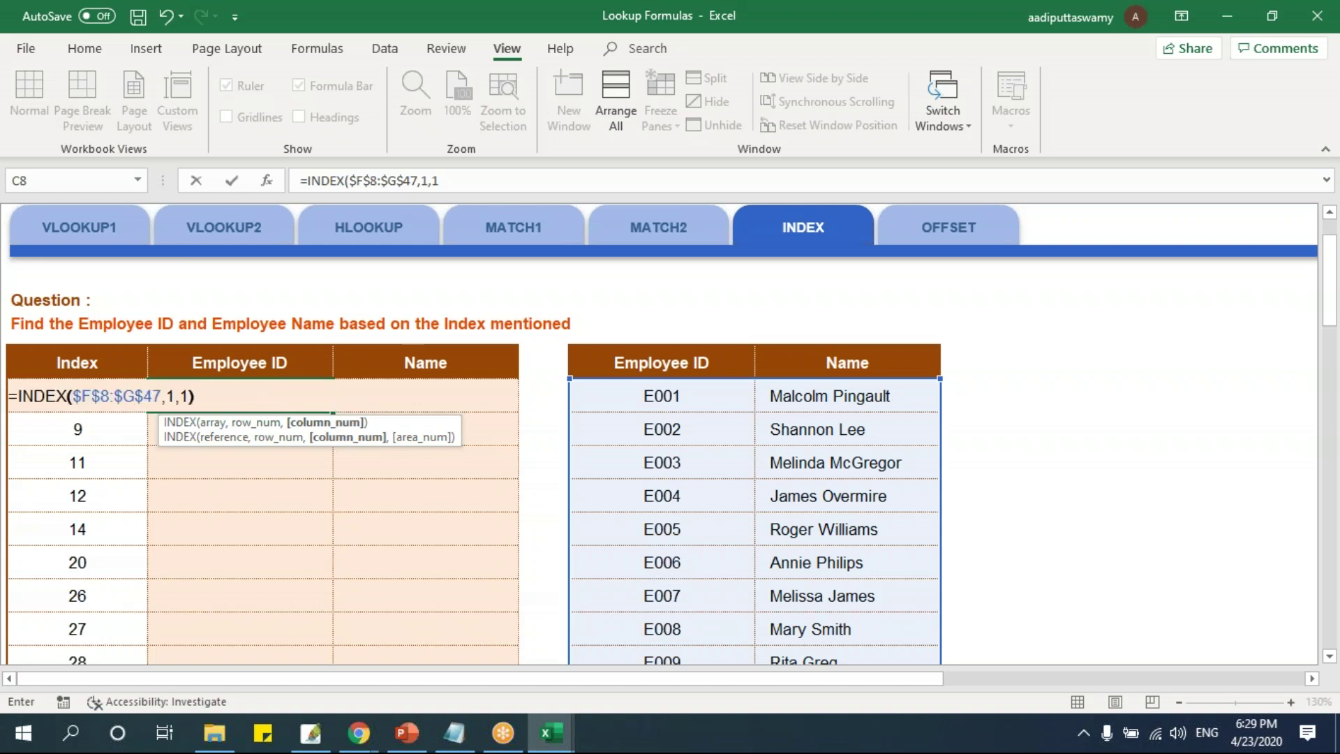
key("Return")
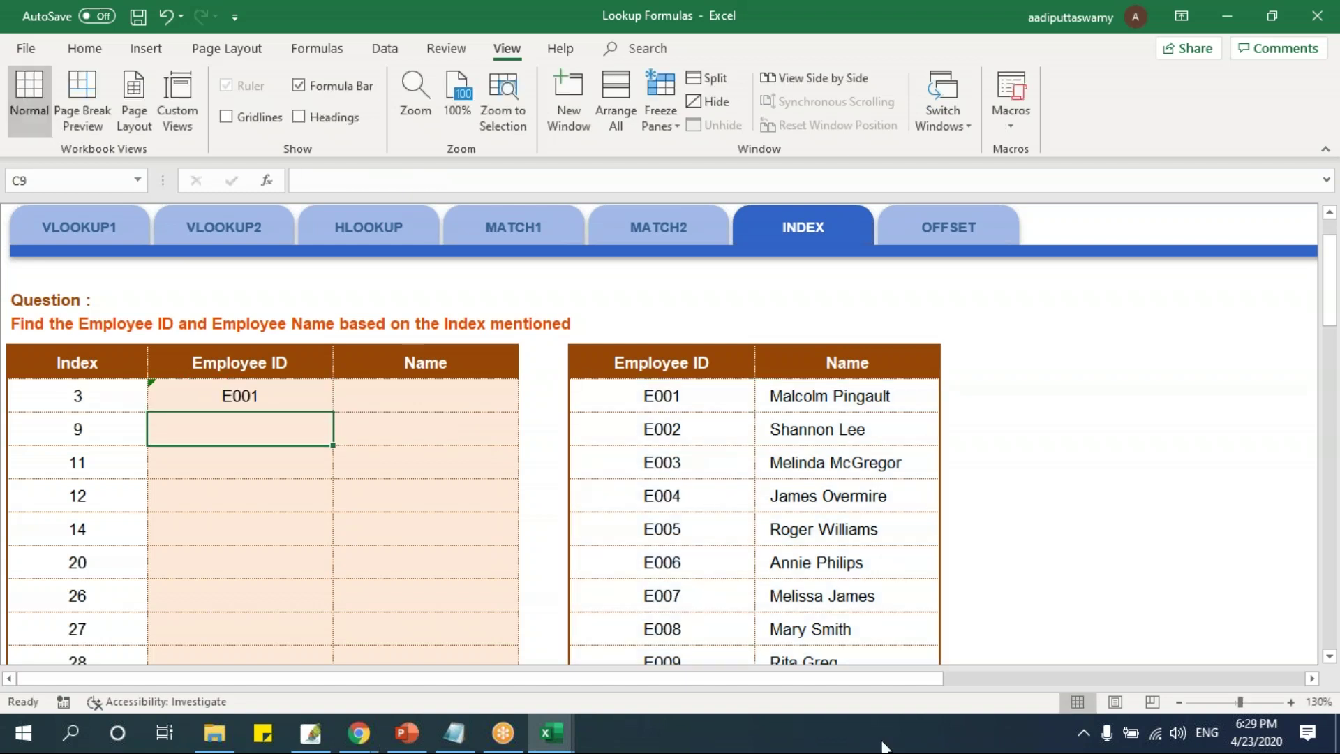
Review the array, row and column arguments of the INDEX formula in C8.
key("Up")
key("Left")
double_click(293, 398)
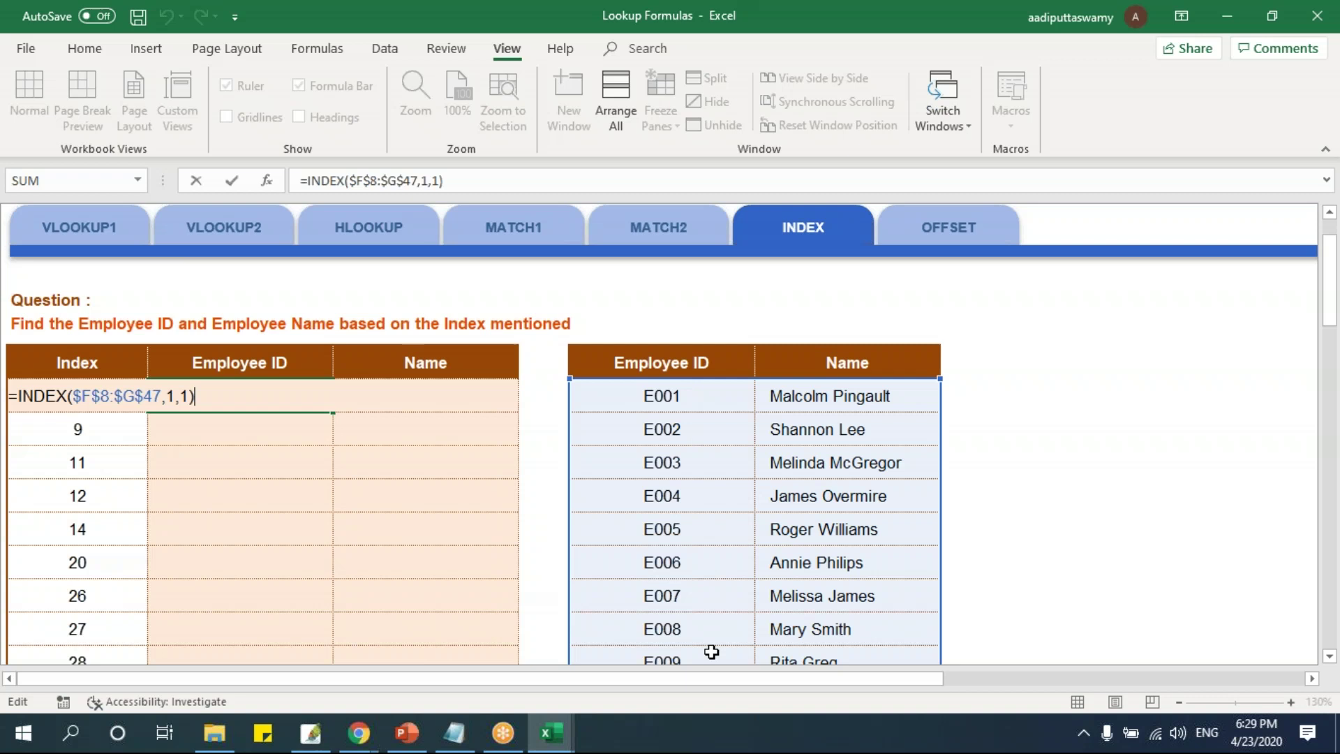
key("Return")
Copy the C8 formula down to C14 and inspect the row and column arguments in C9 and C8.
left_click(272, 394)
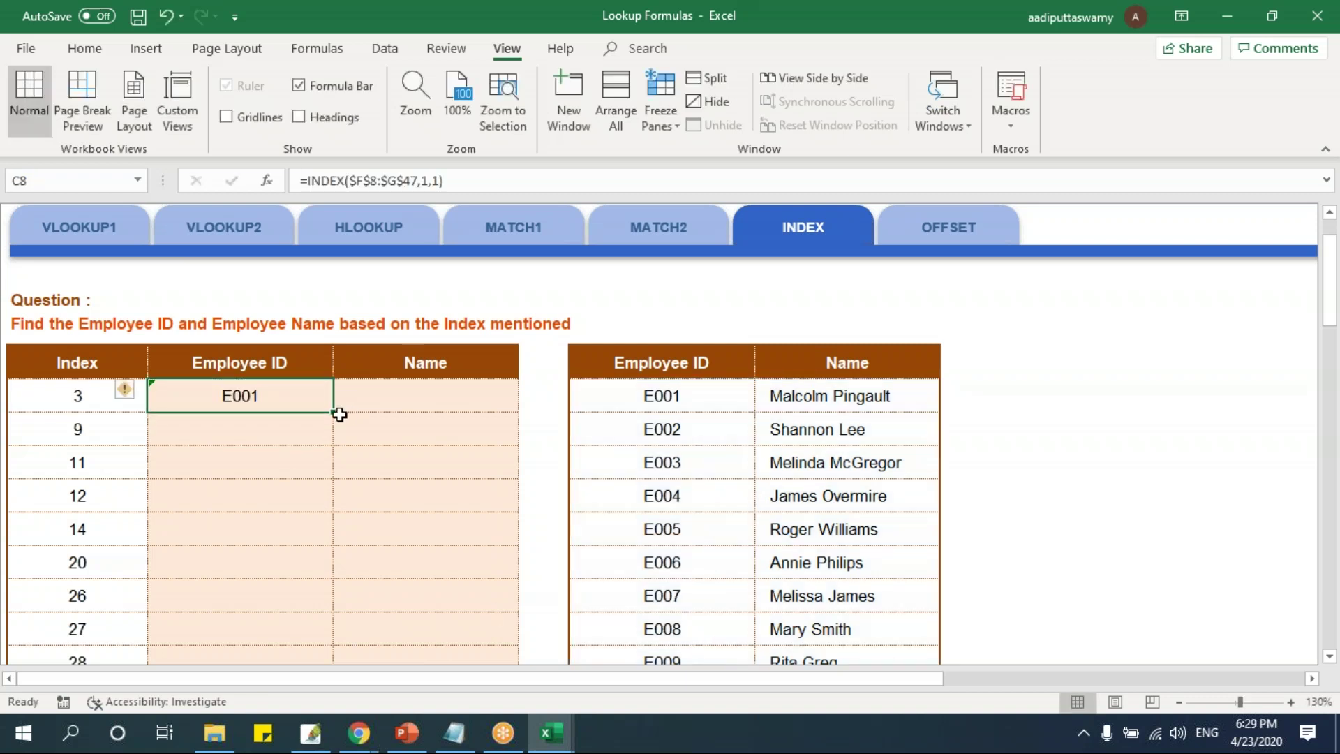
left_click_drag(338, 415, 337, 607)
left_click(270, 418)
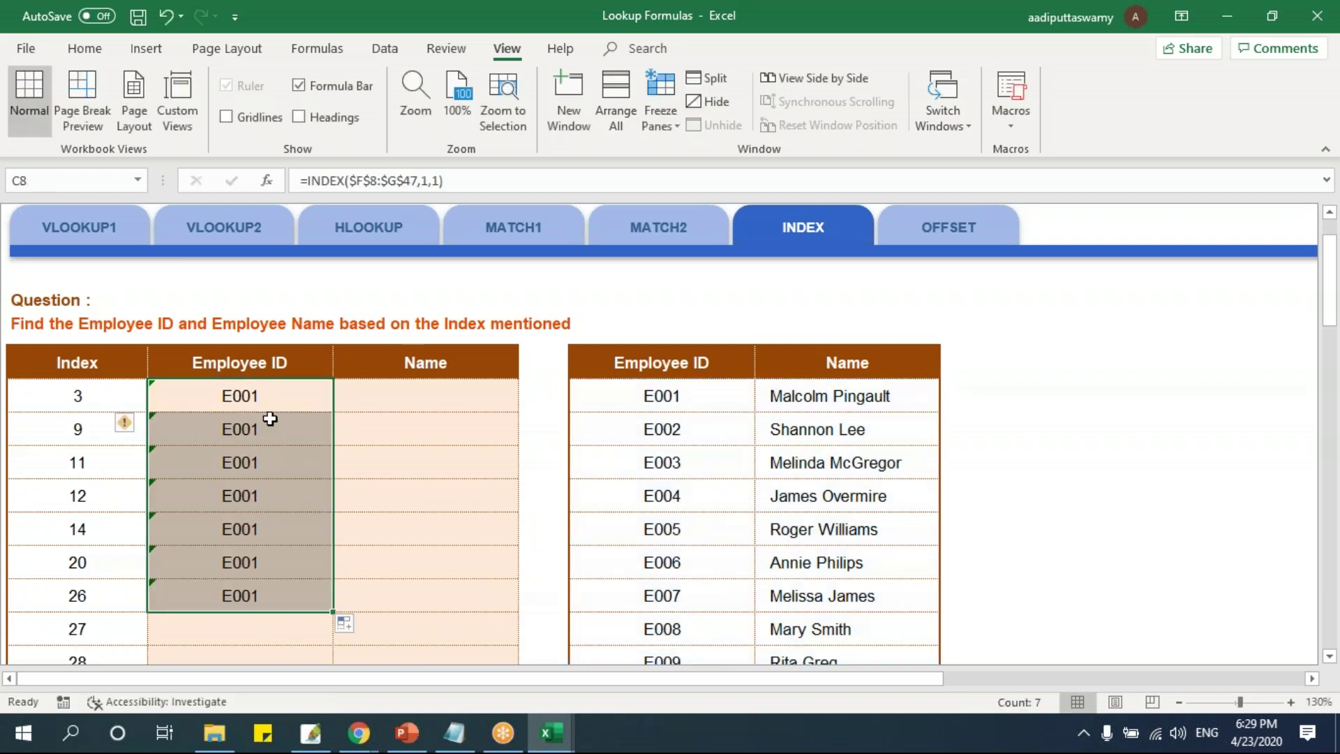
double_click(270, 423)
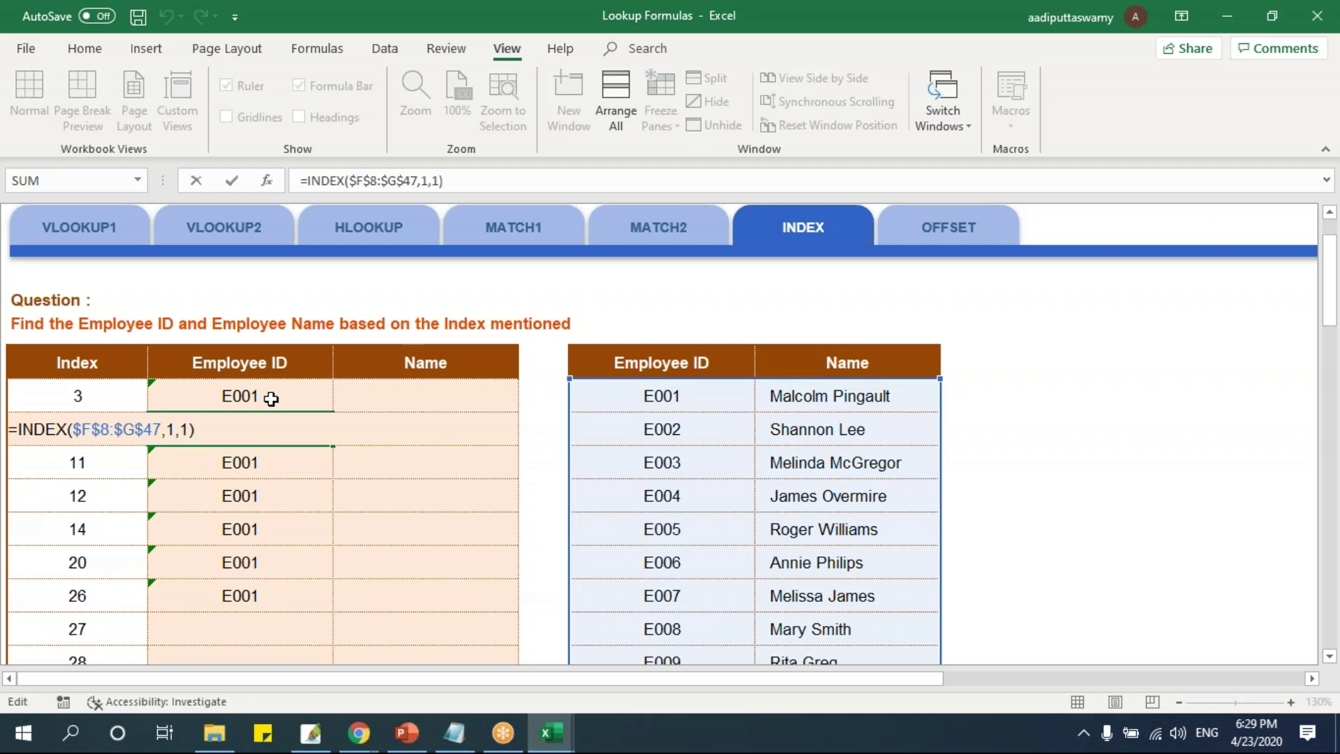
left_click(271, 398)
double_click(180, 403)
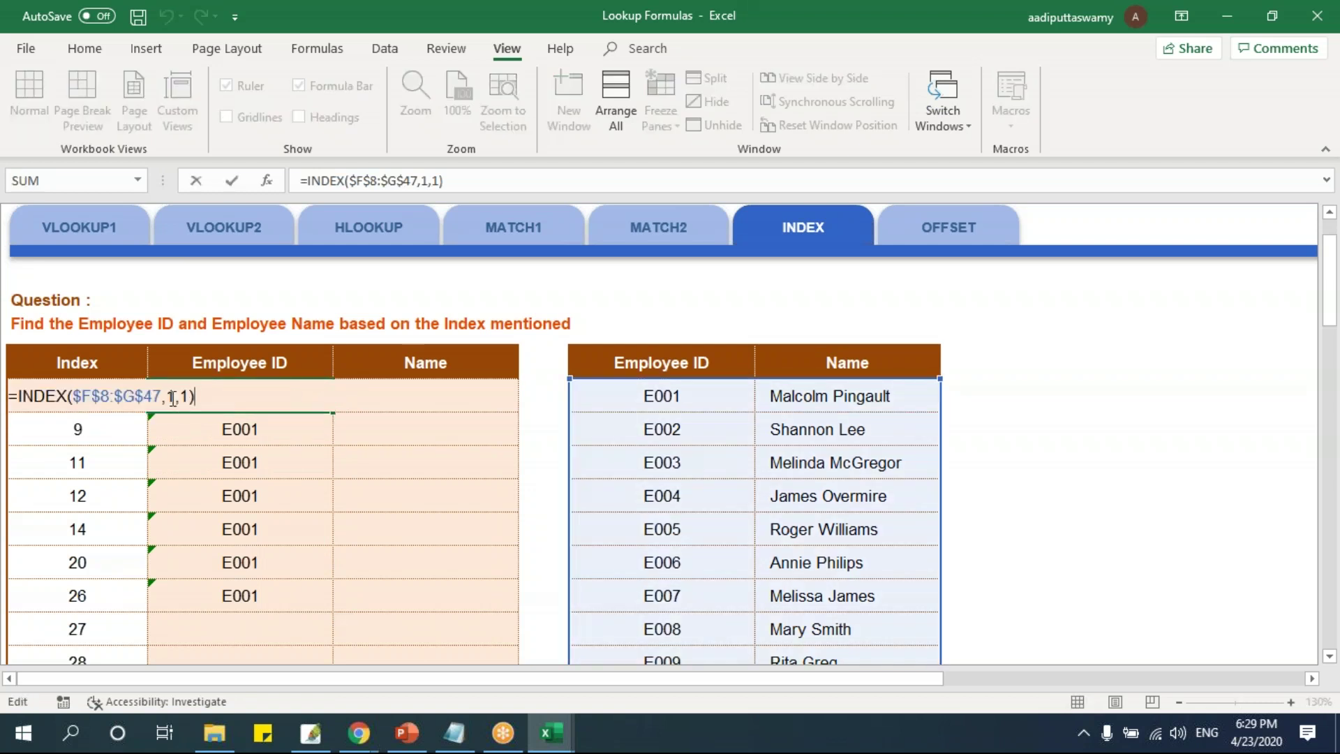
key("Escape")
Start a new INDEX formula in C8 with the locked source table $F$8:$G$47 as its array.
mouse_move(358, 733)
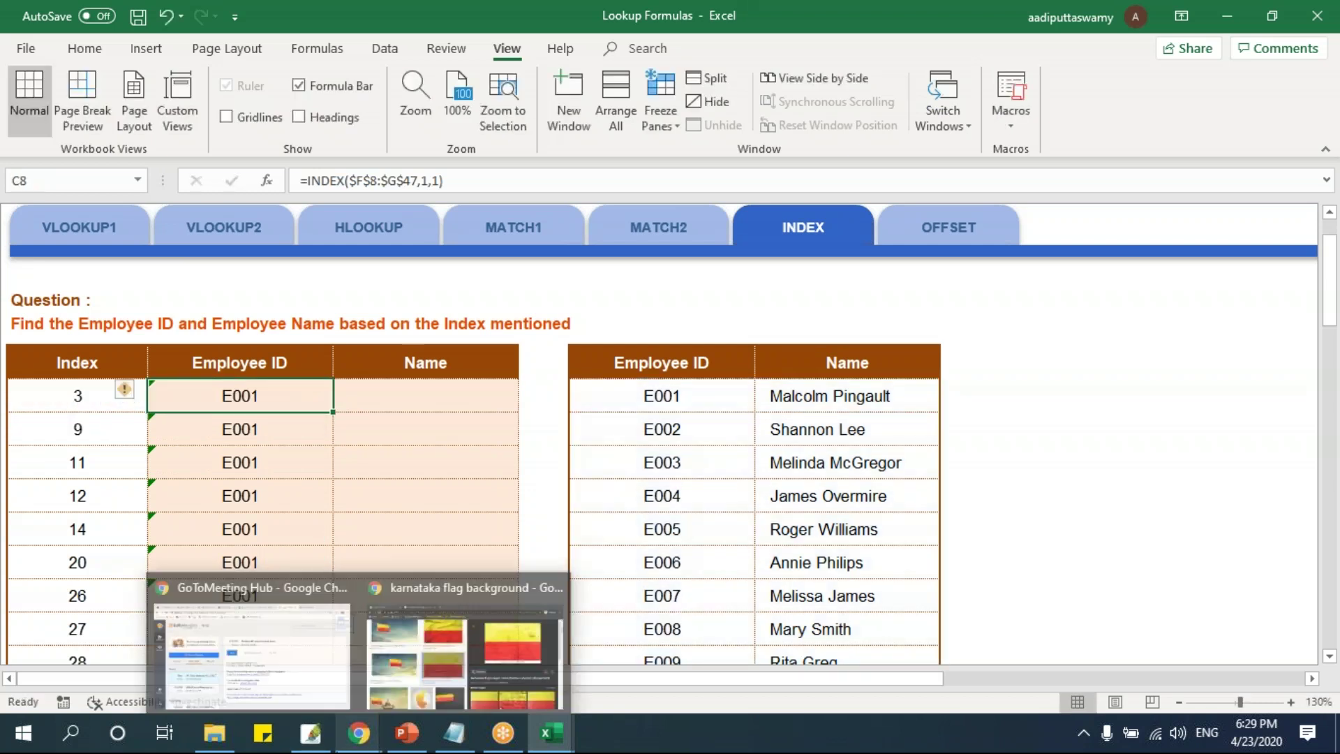
type("=index")
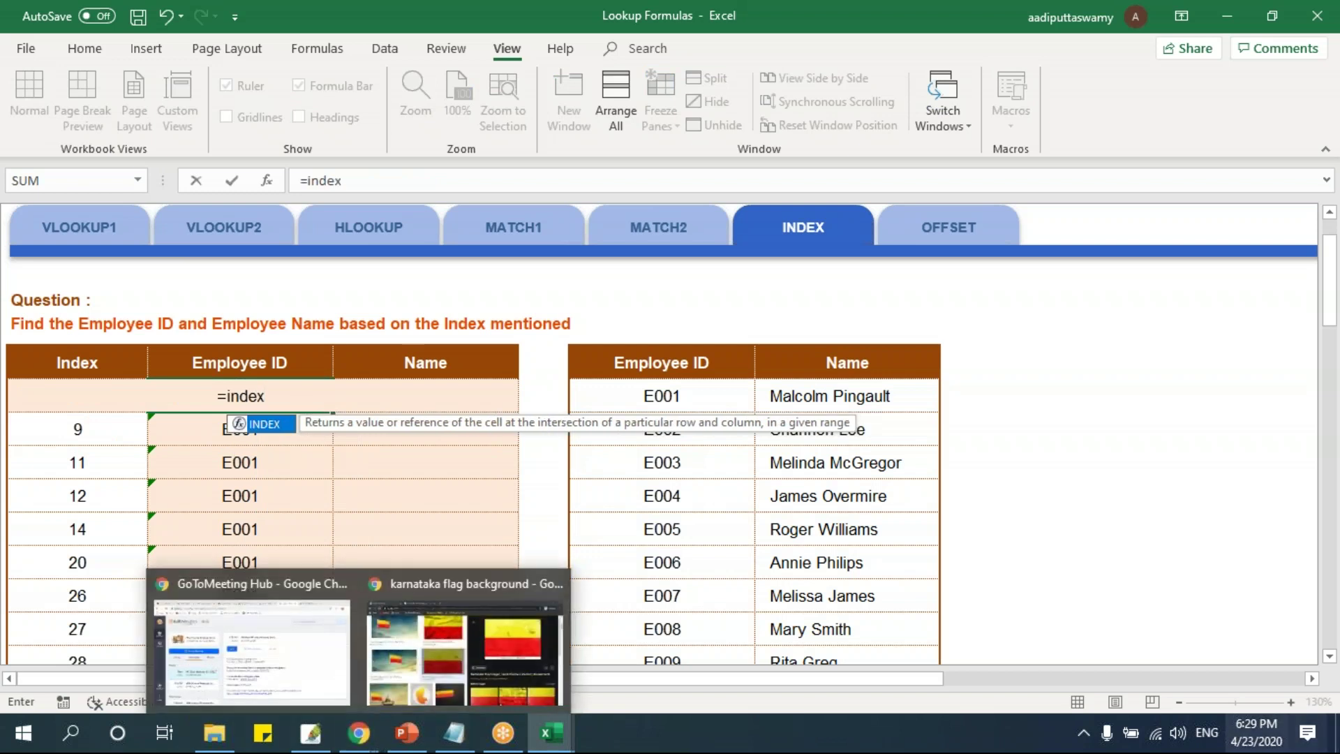
type("(")
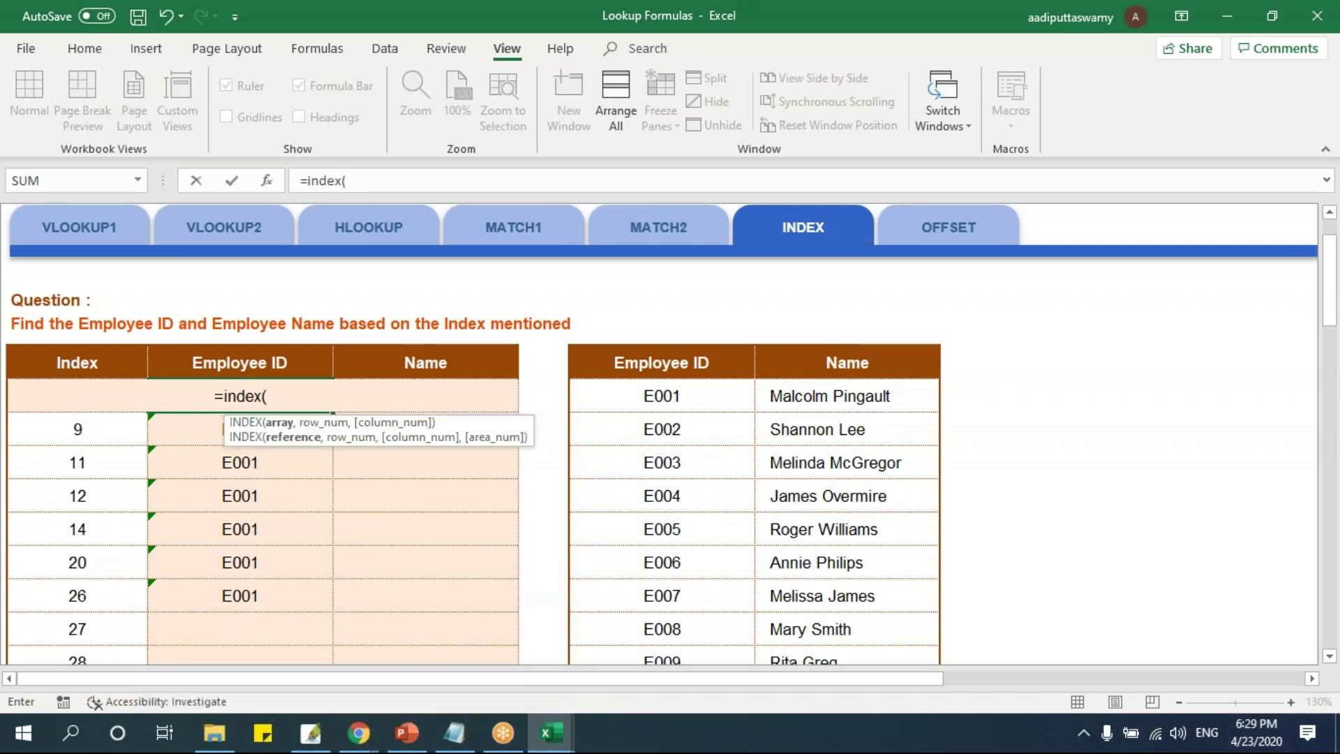
left_click(710, 394)
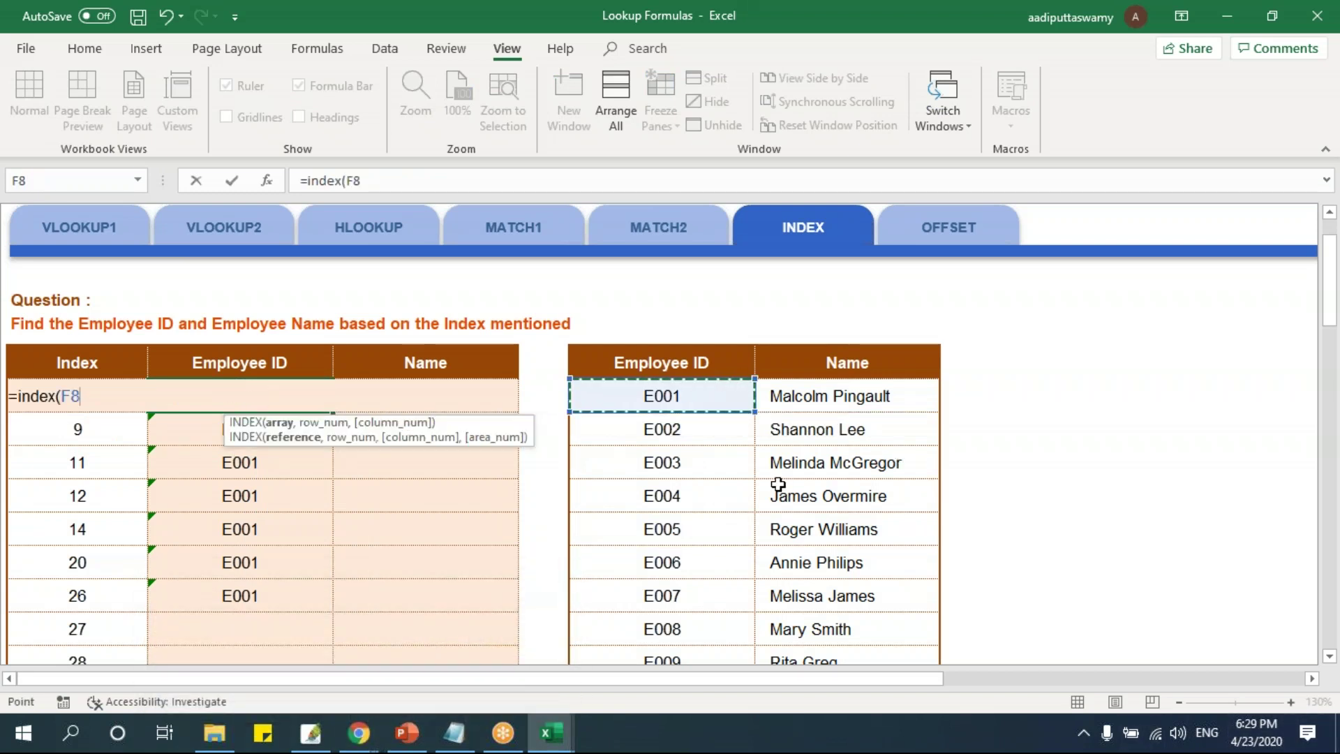
key("ctrl+shift+Right")
key("ctrl+shift+Down")
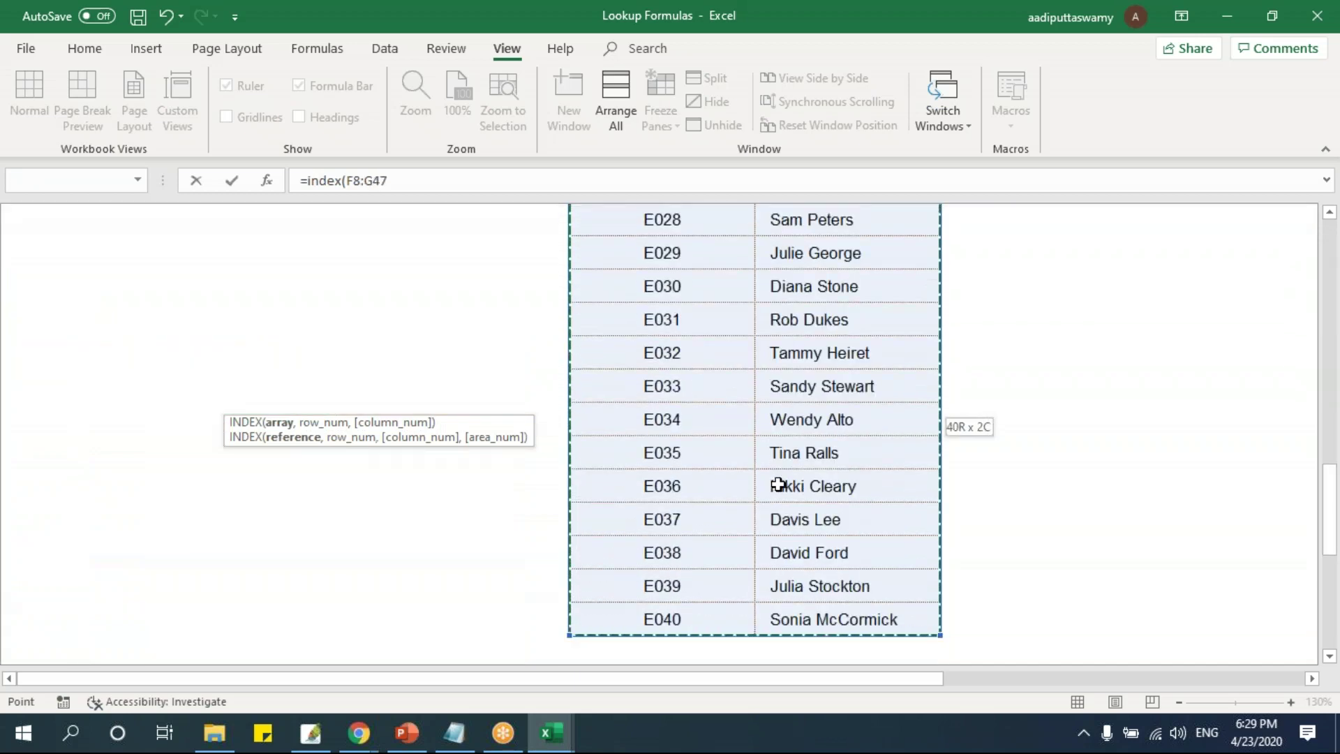
key("F4")
type(",")
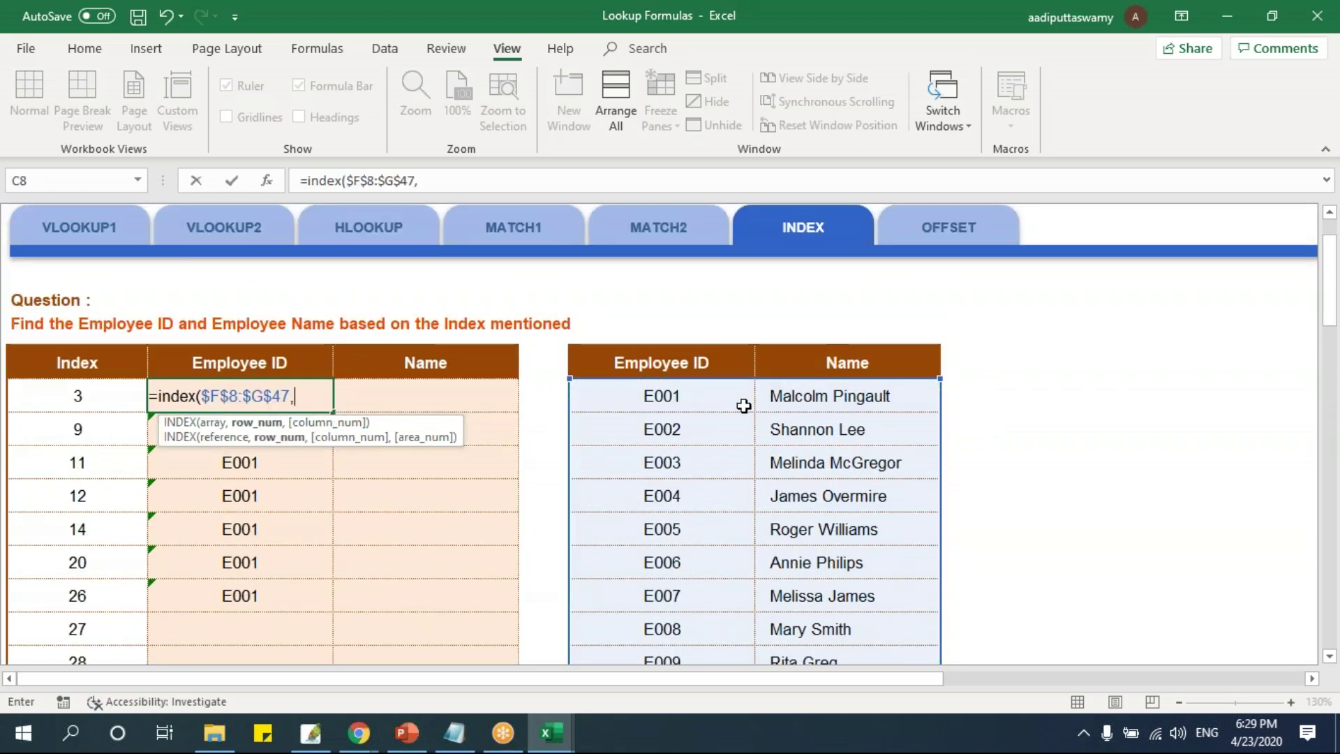
Complete the C8 formula with the column-locked index cell $B8 as row number and 1 as column number.
left_click(102, 396)
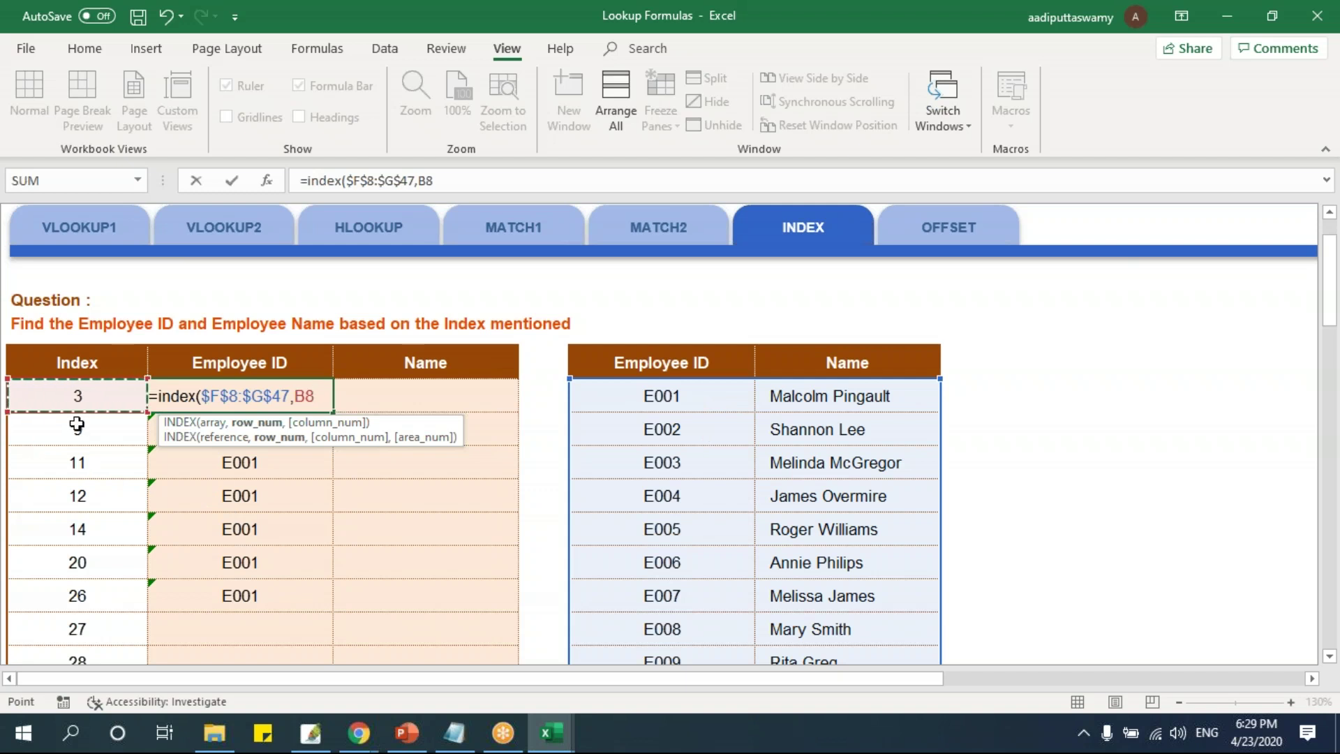
key("F4")
key("F4")
key("F4")
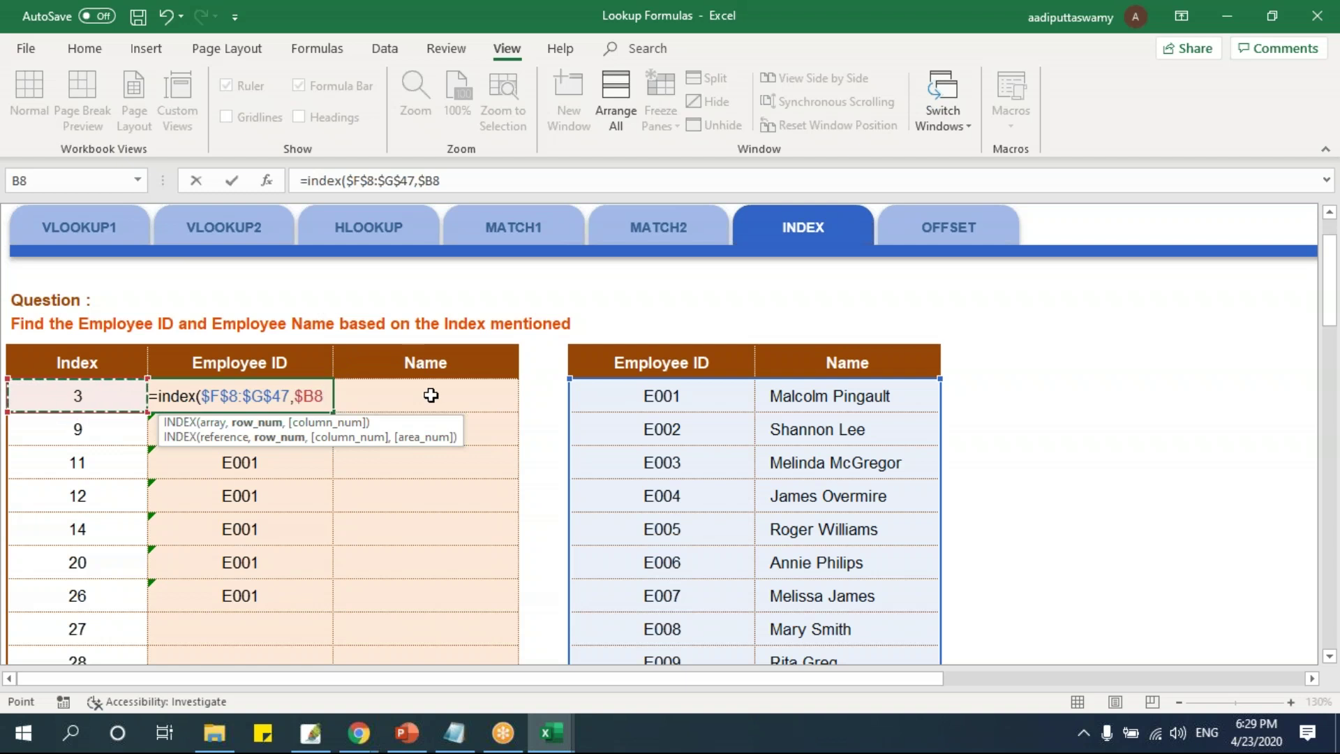
type(",")
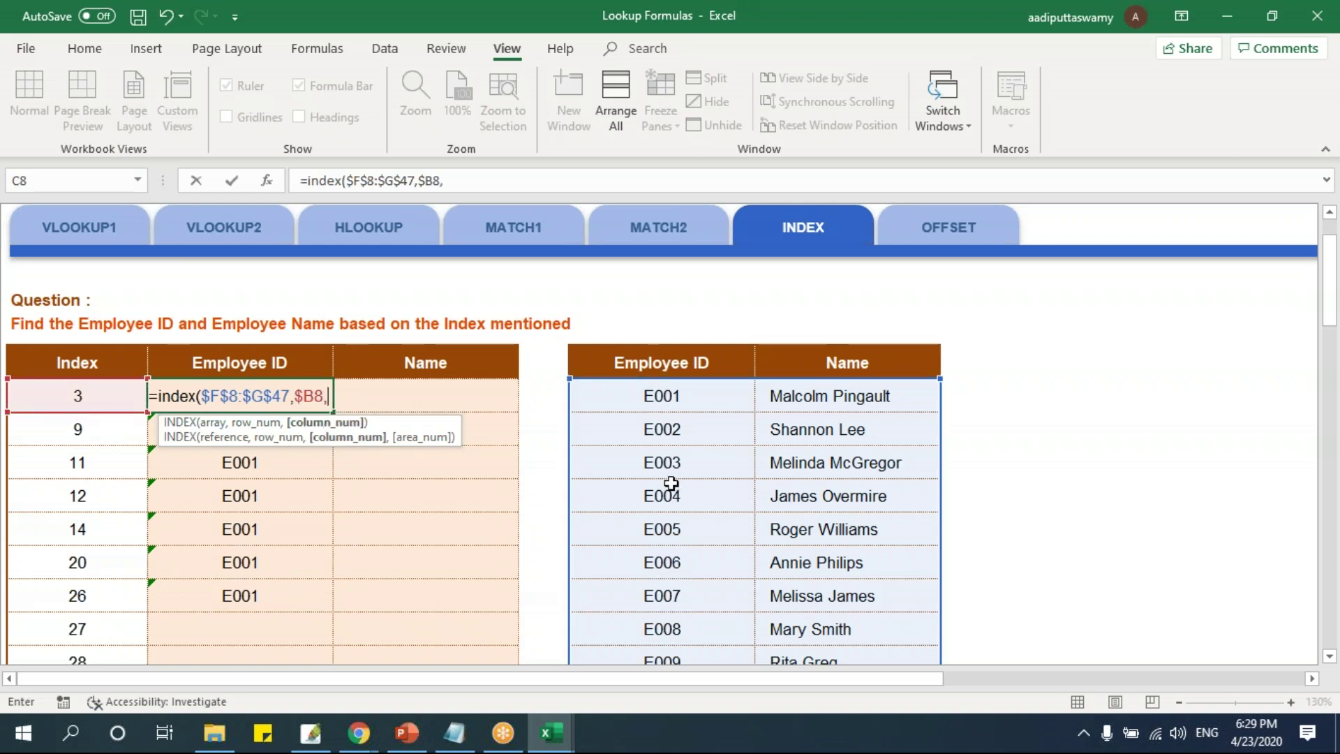
type("1")
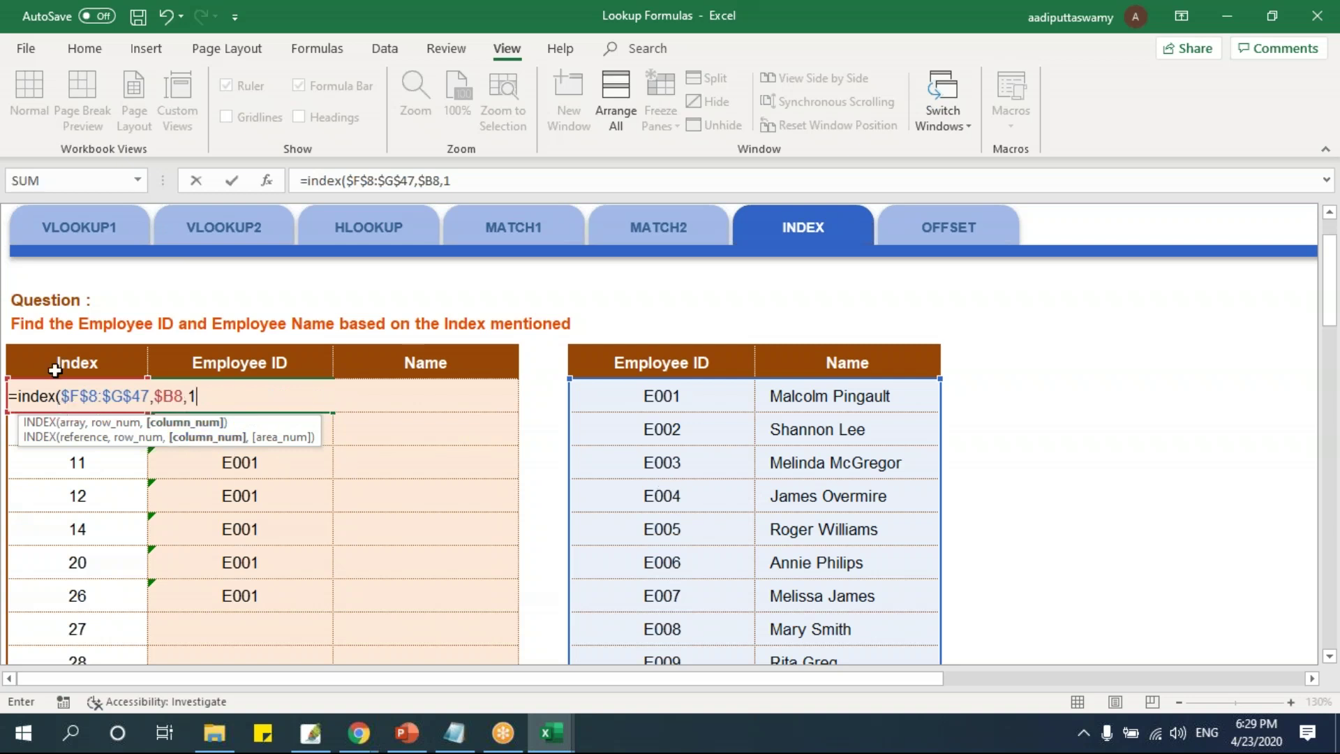
type(")")
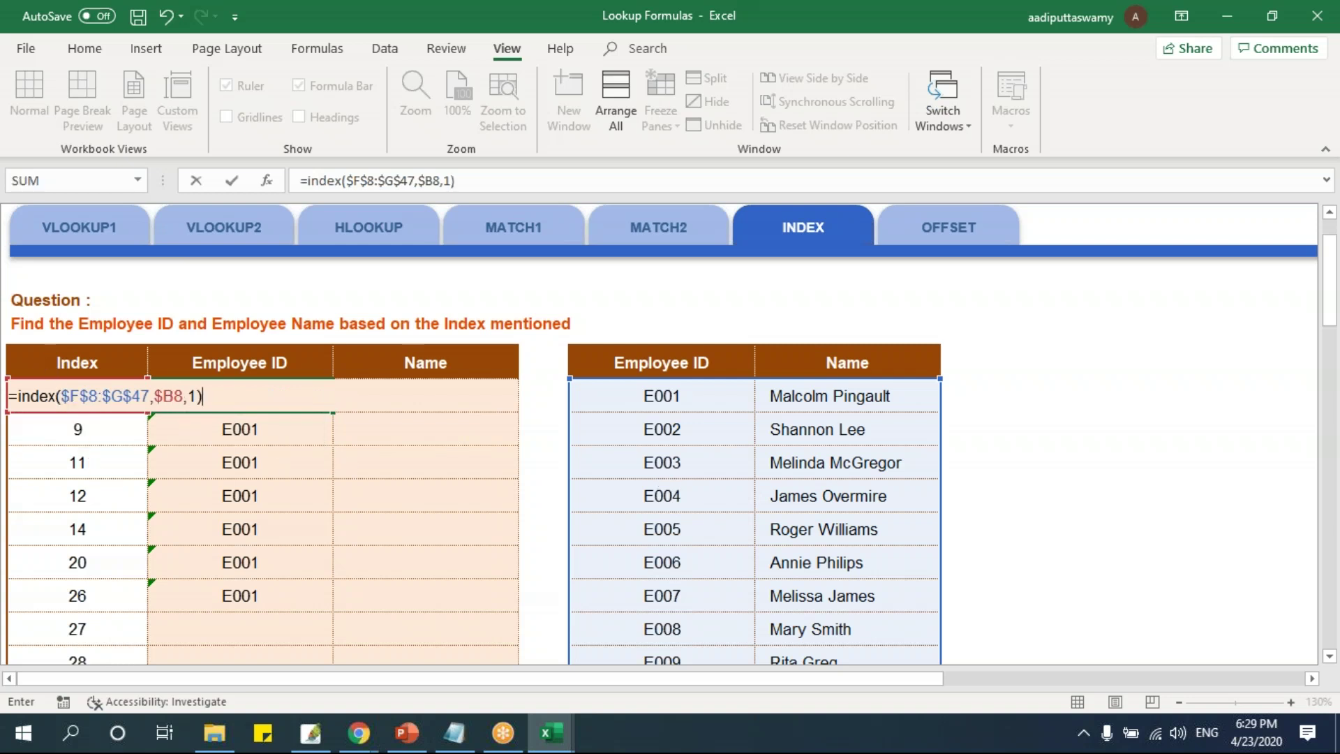
key("Return")
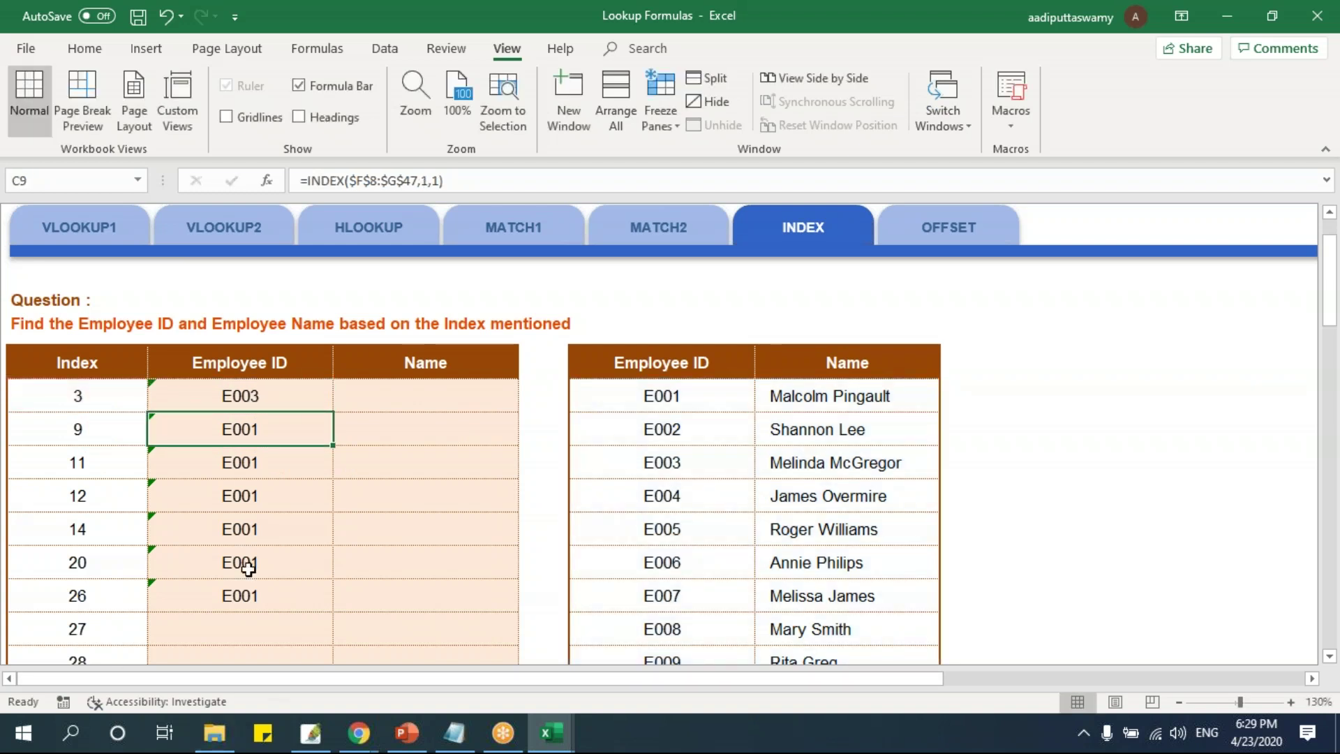
Count down the source Employee ID column to the third row to check the result for index 3.
left_click(82, 396)
left_click(619, 393)
left_click(632, 429)
left_click(637, 466)
Set the first index in B8 to 5 and count down the source Employee ID column to the fifth row.
left_click(114, 399)
type("5")
left_click(421, 466)
left_click(705, 390)
left_click(695, 427)
left_click(690, 464)
left_click(691, 496)
left_click(670, 532)
Copy the INDEX formula from C8 down to C14.
left_click(265, 385)
left_click_drag(333, 412, 331, 611)
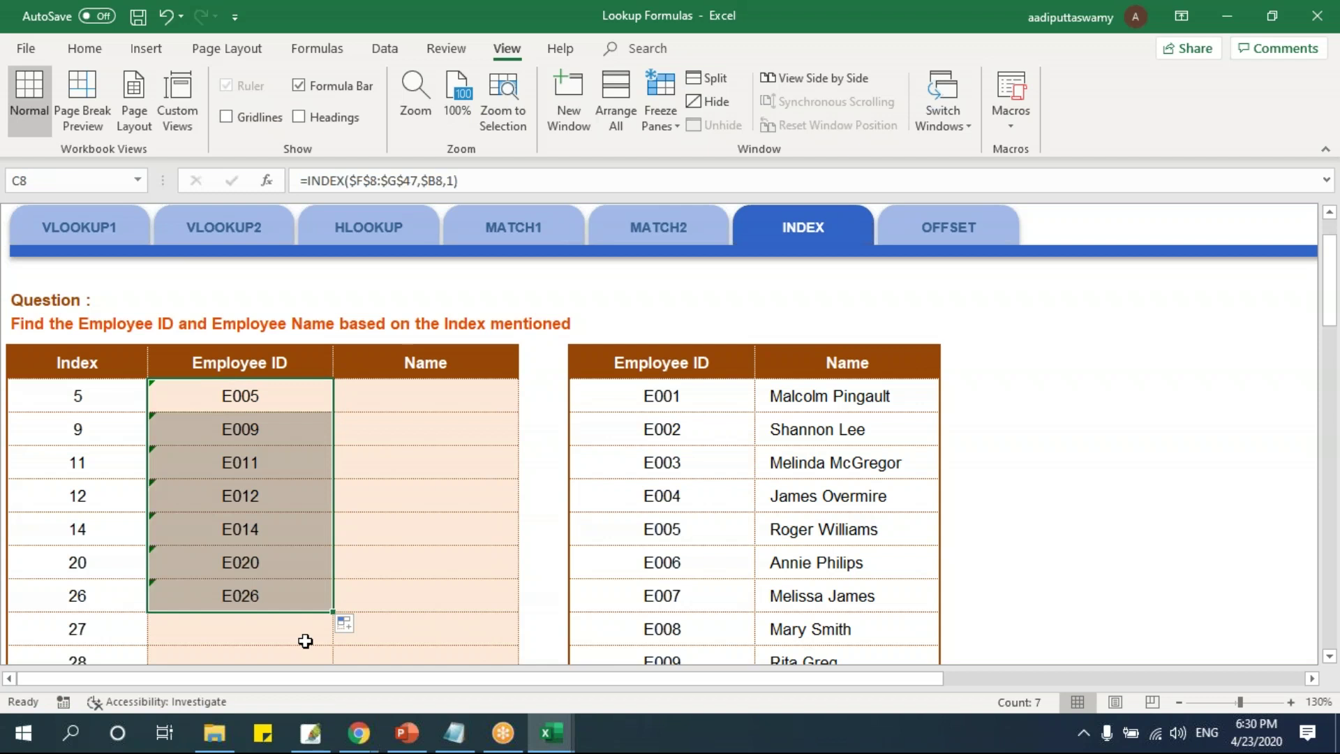
Replace the fifth source Employee ID in F12 with a differently formatted employee ID, and count down to that row.
left_click(660, 530)
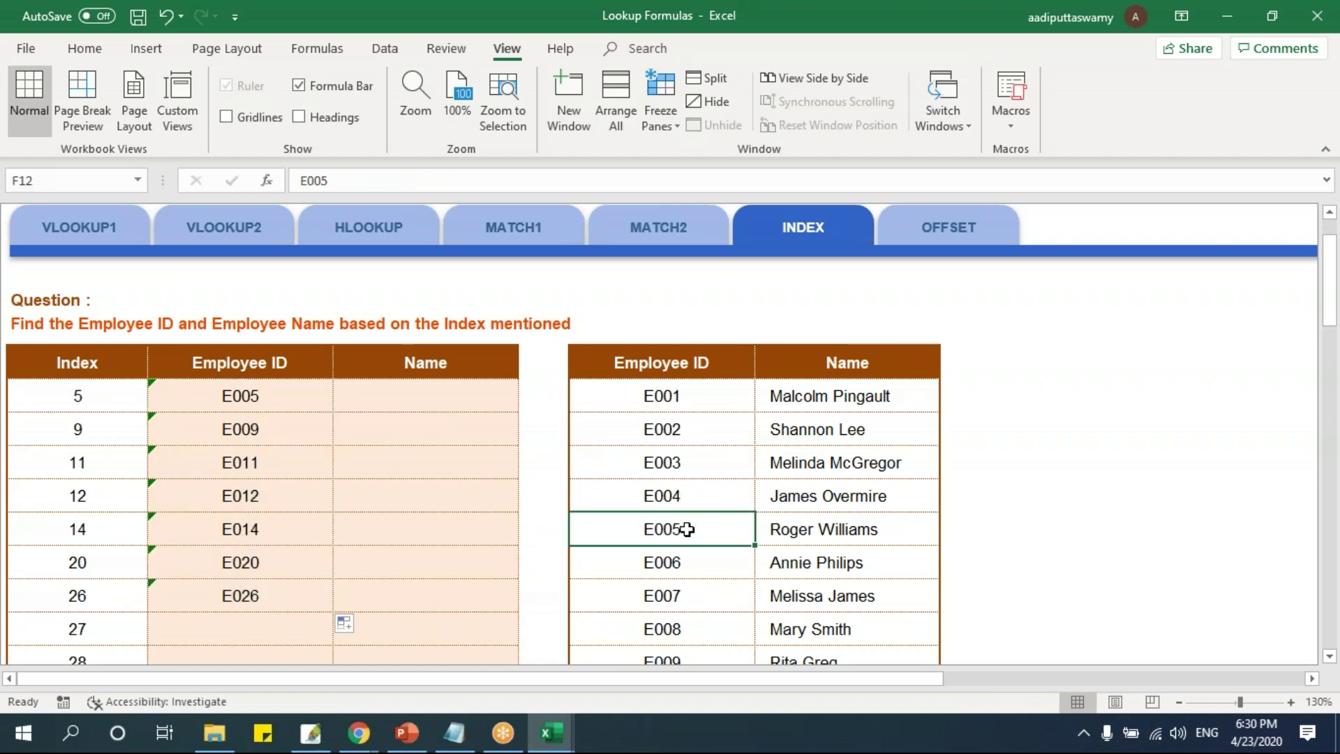
double_click(620, 531)
double_click(623, 529)
type("iTAS0078")
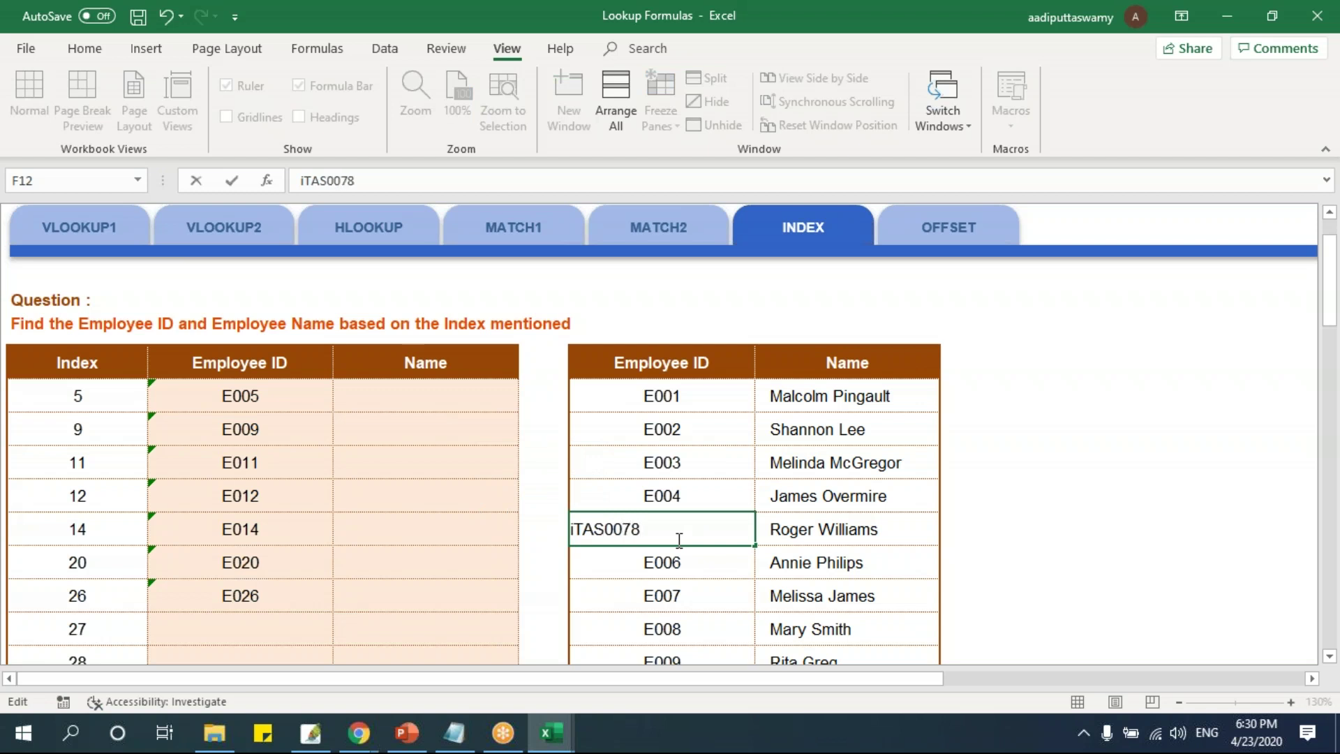
key("Return")
left_click(694, 400)
left_click_drag(692, 422, 691, 517)
left_click(692, 531)
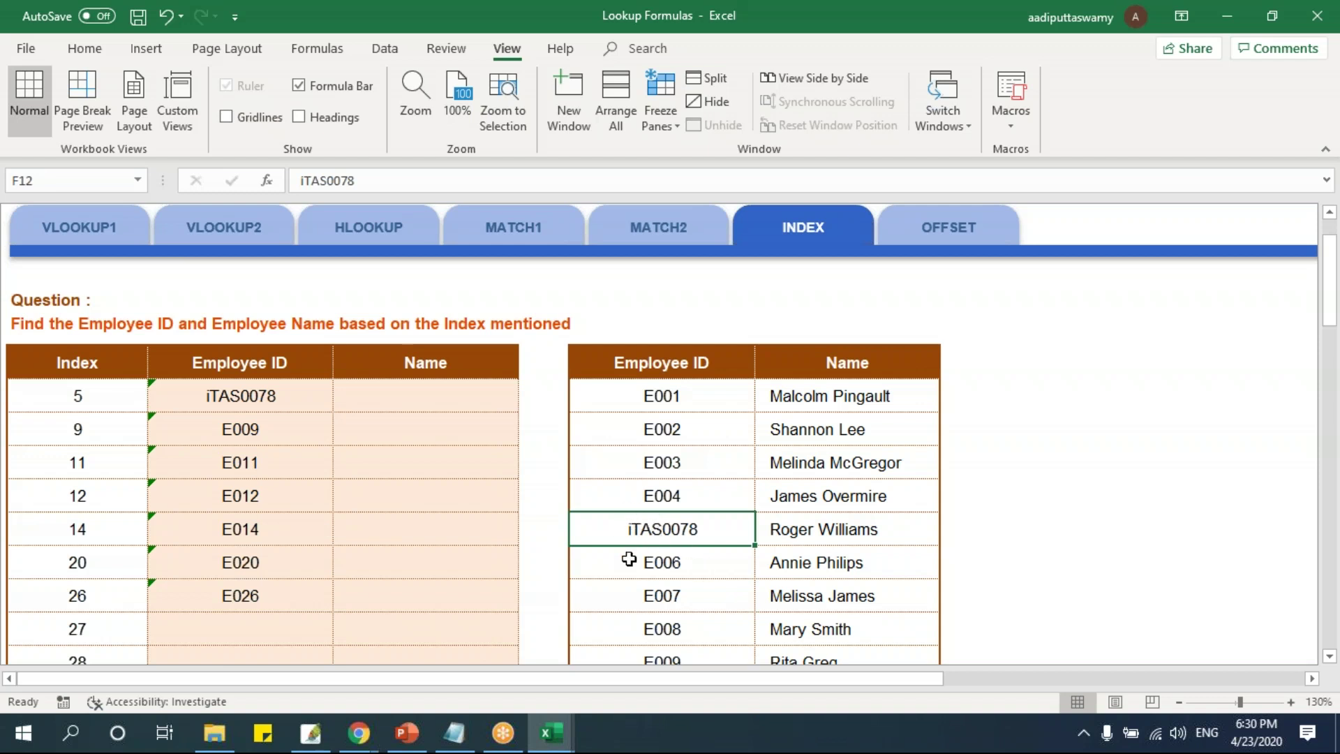
Copy the INDEX formula from C8 across to the first Name cell, D8.
left_click(297, 403)
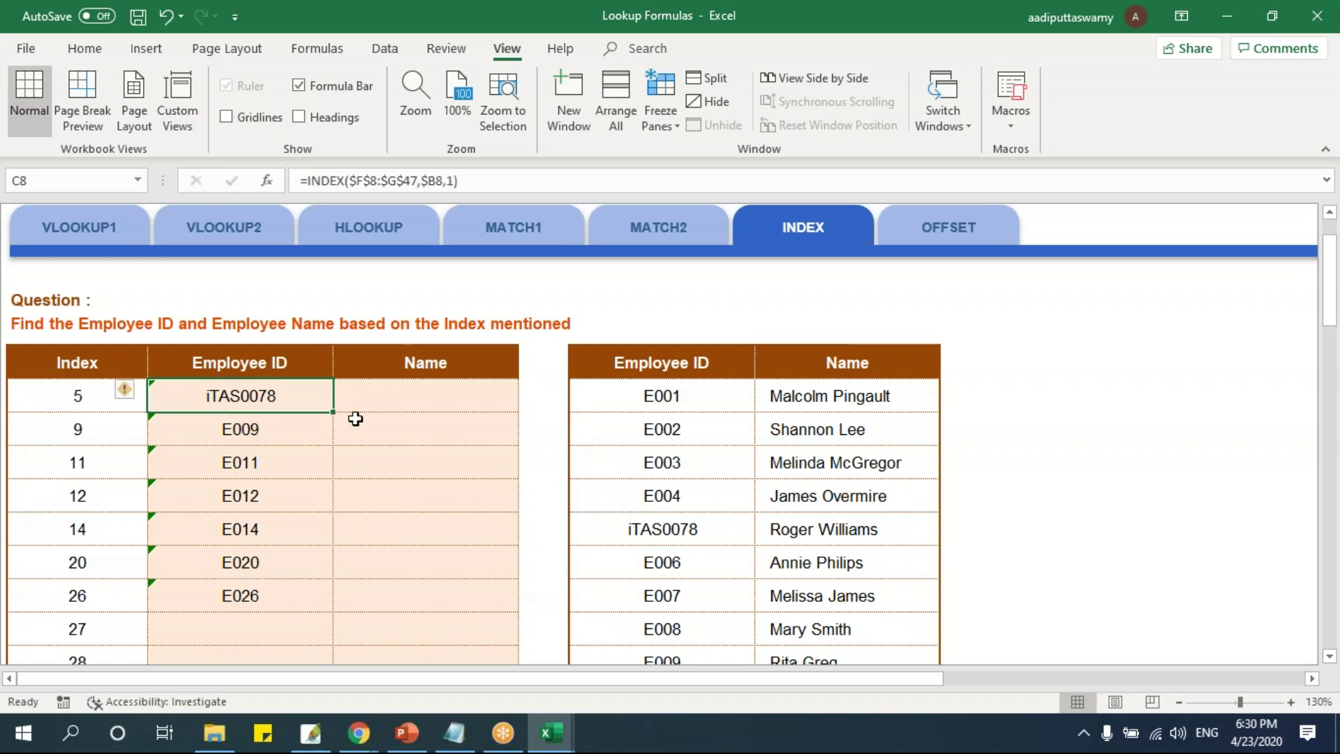
left_click_drag(334, 416, 481, 417)
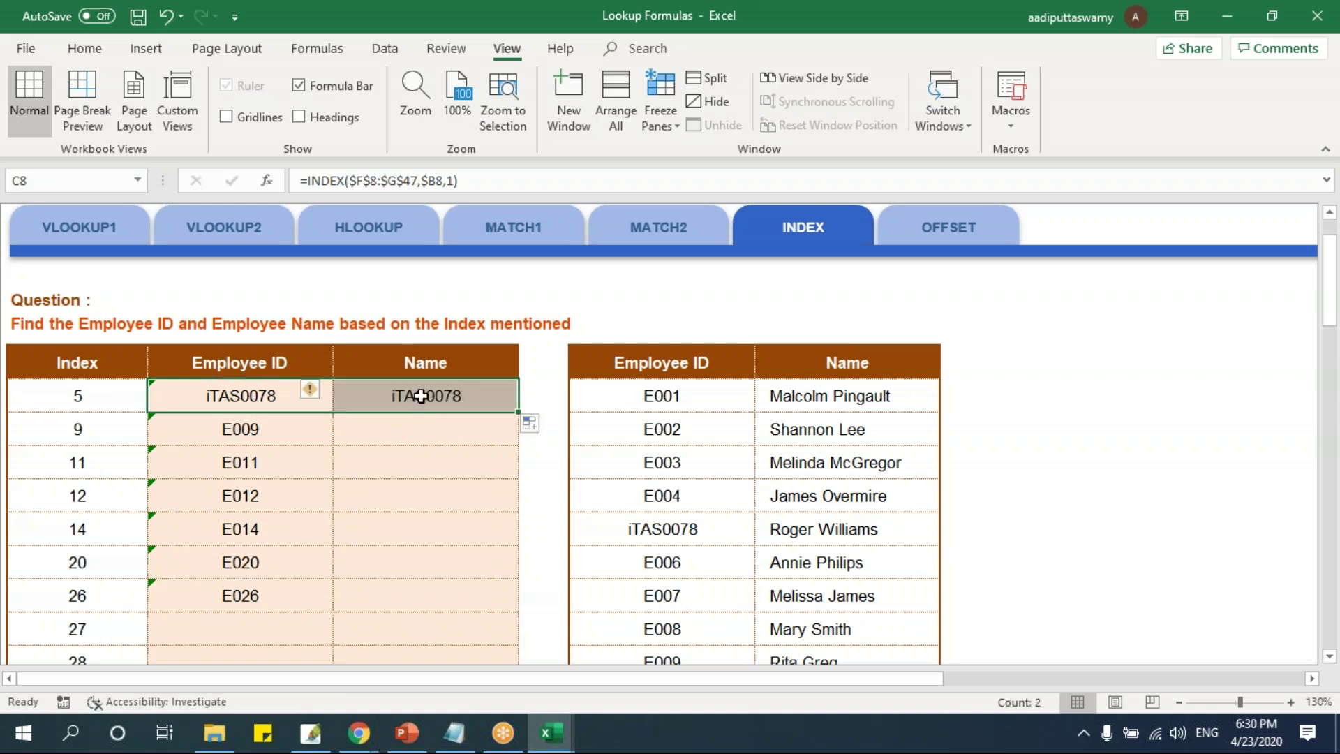
Change the column number in the D8 INDEX formula to 2 and check the result against source cells F12 and G12.
double_click(419, 395)
left_click(479, 399)
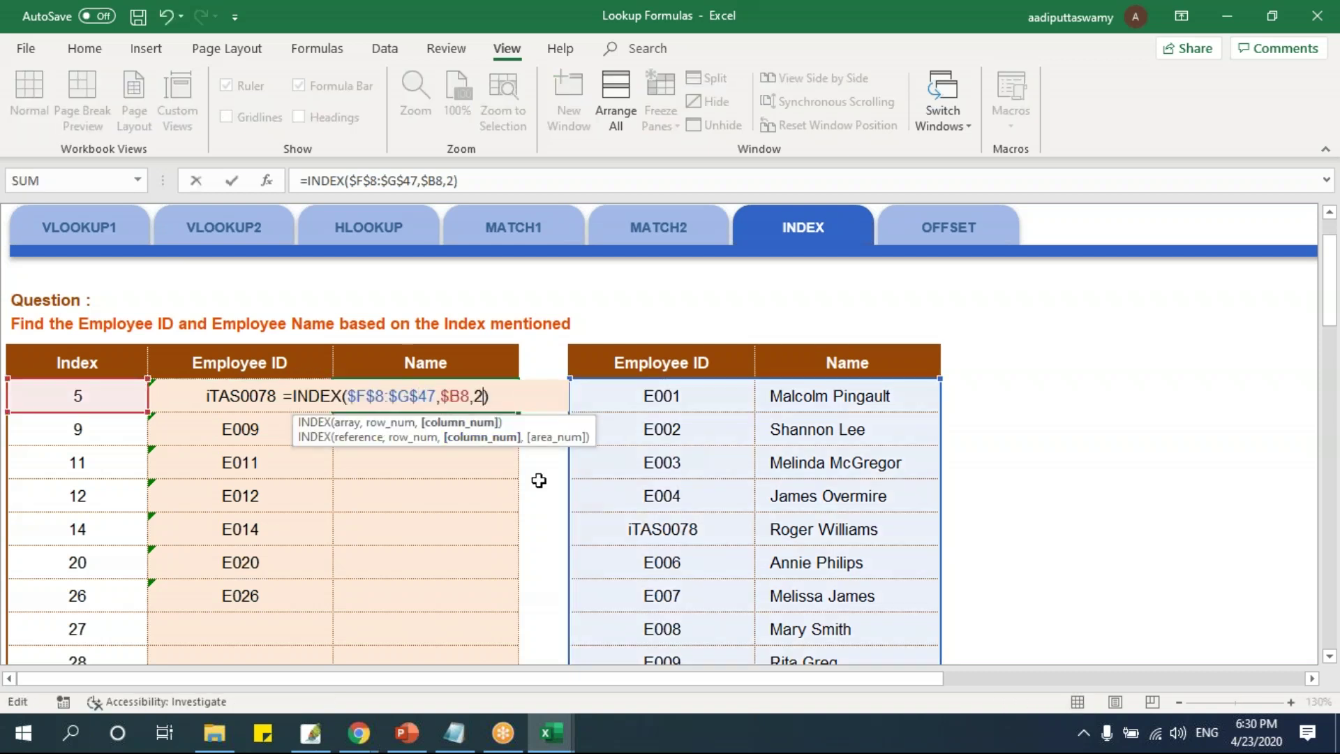
type("2")
key("Return")
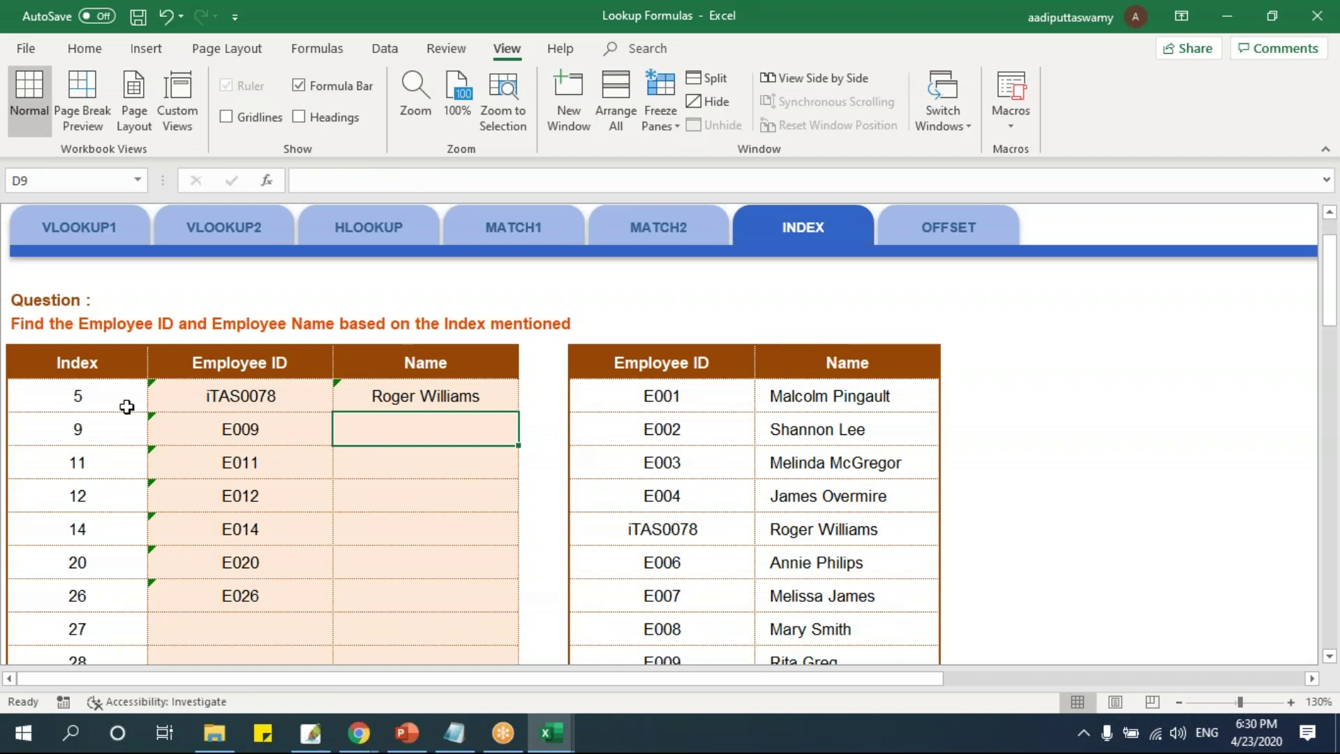
left_click(670, 526)
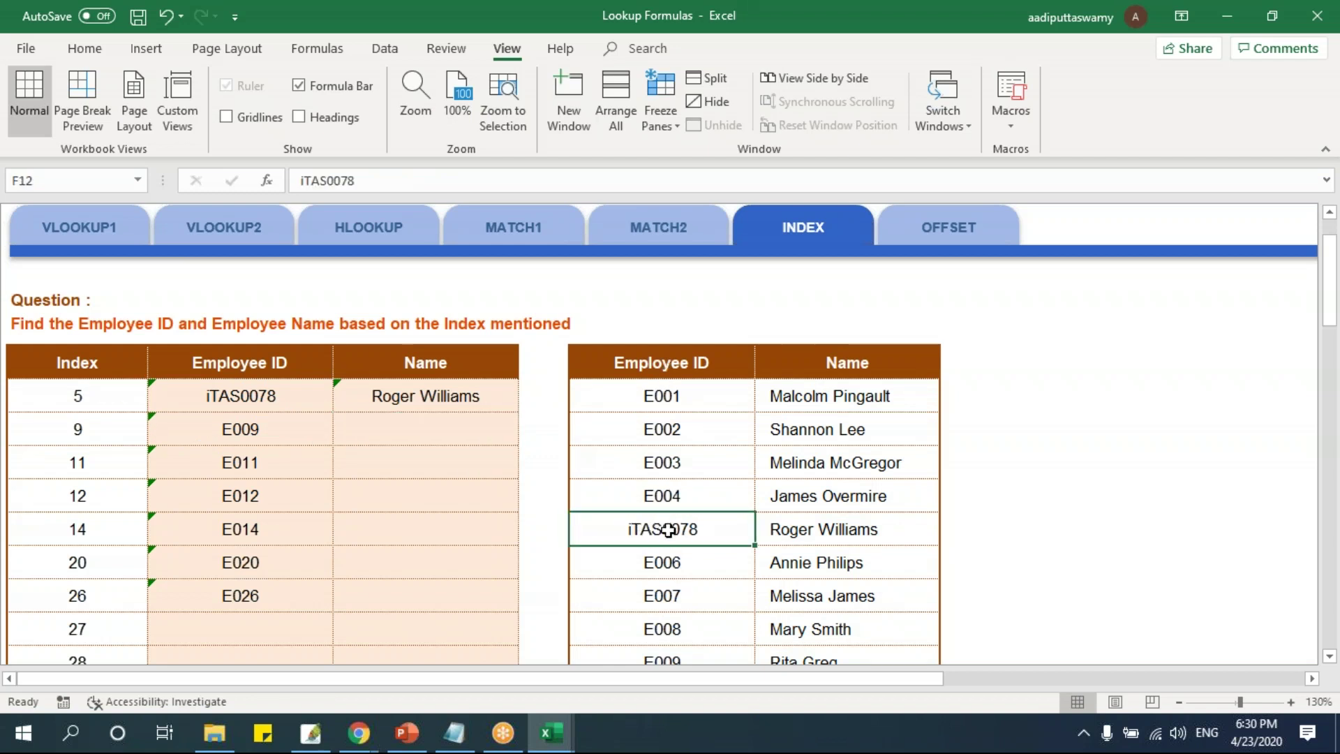
left_click(862, 530)
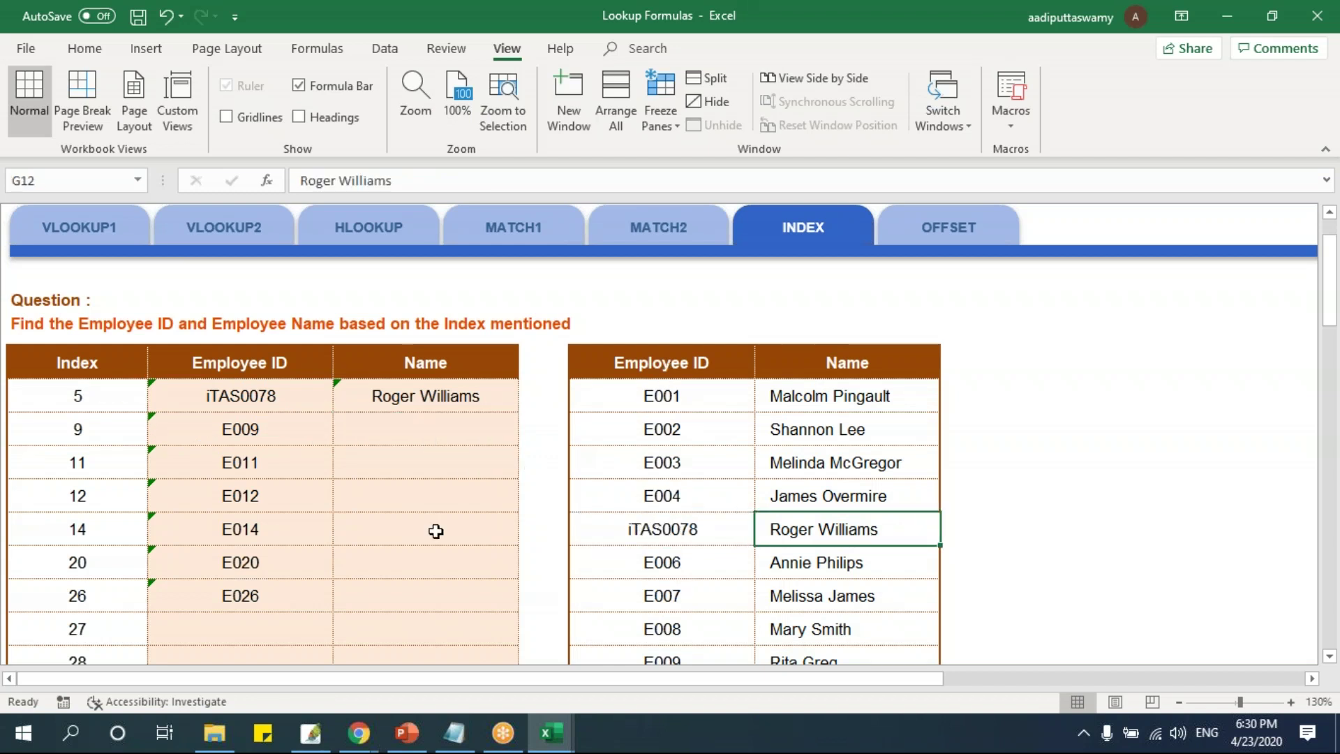
Restore the fifth source Employee ID in F12 by extending the ID sequence down from F10:F11.
left_click(686, 499)
left_click_drag(722, 464, 760, 547)
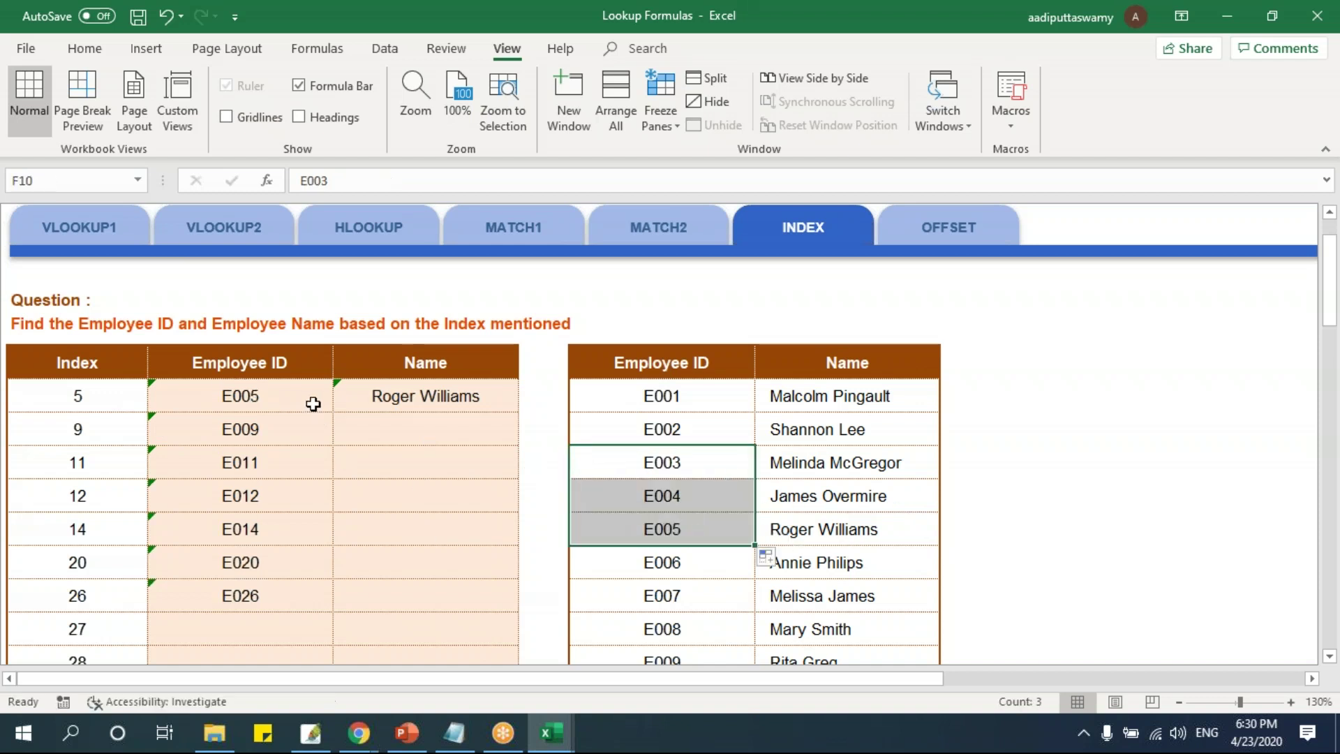
left_click(707, 471)
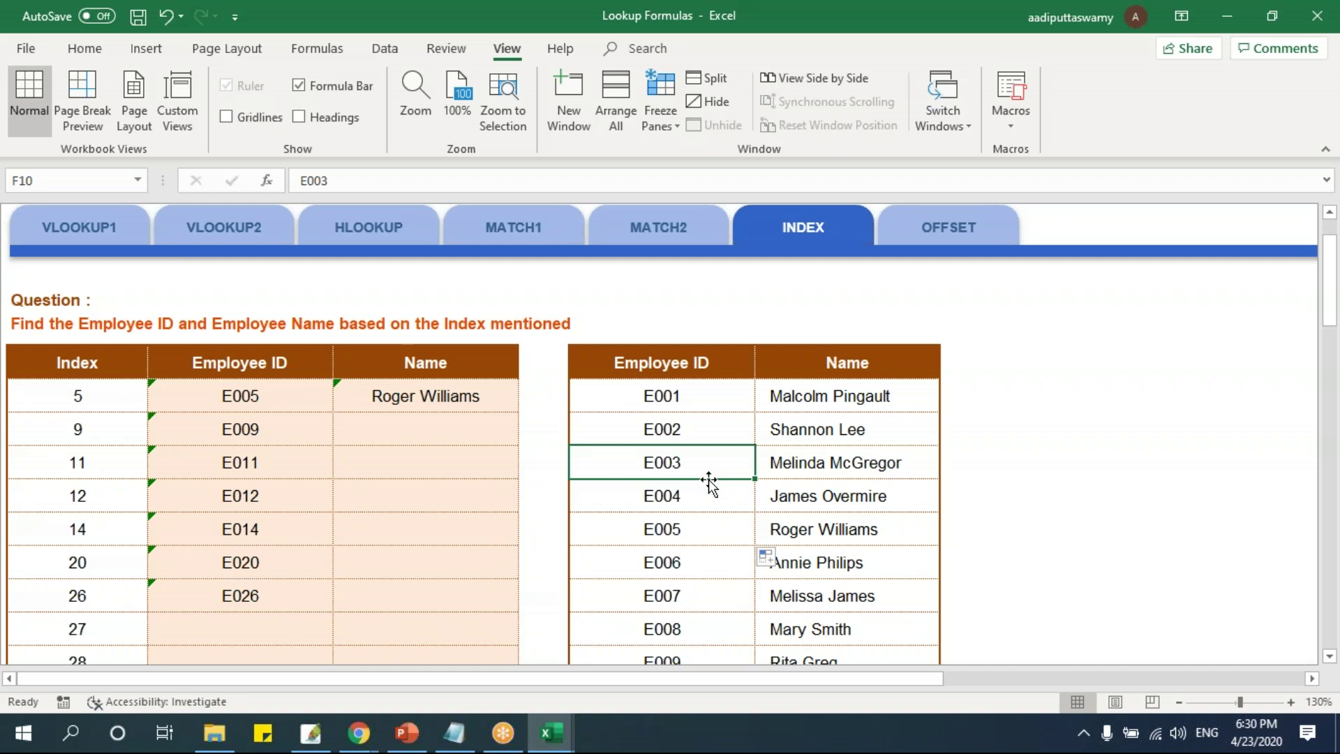
Change the last digit of the first source Employee ID in F8 to 5 so that it duplicates the ID in F12.
double_click(724, 397)
key("BackSpace")
type("5")
key("Return")
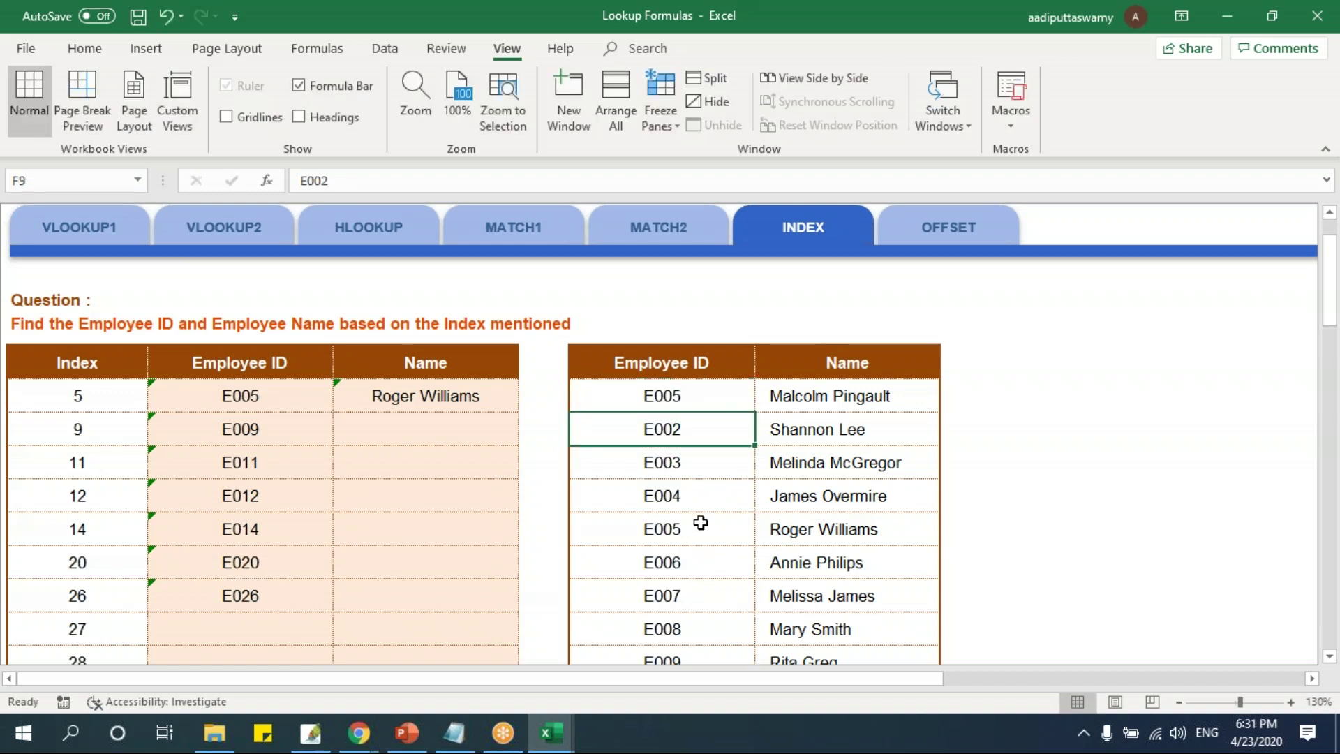
left_click_drag(684, 398, 711, 504)
left_click(659, 396)
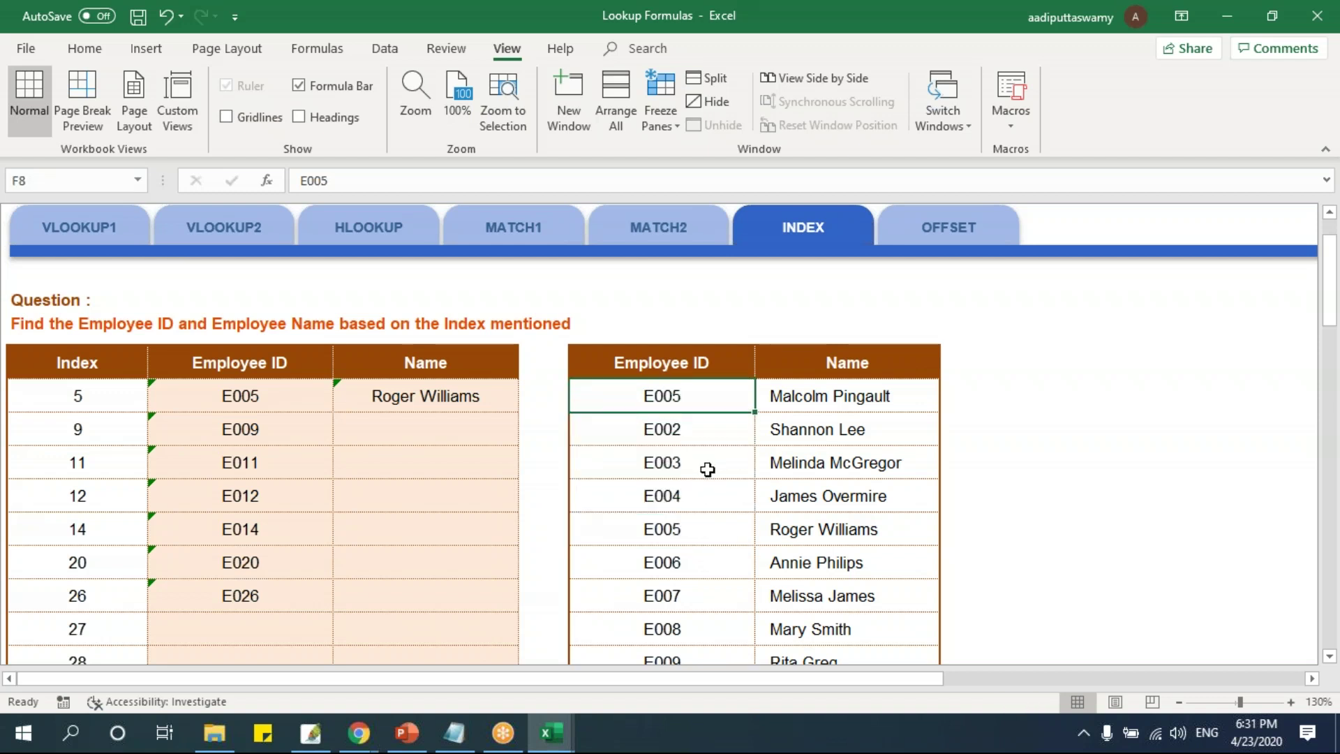
Set the first index in B8 to 1 and compare the duplicate Employee IDs in F8 and F12.
left_click(134, 400)
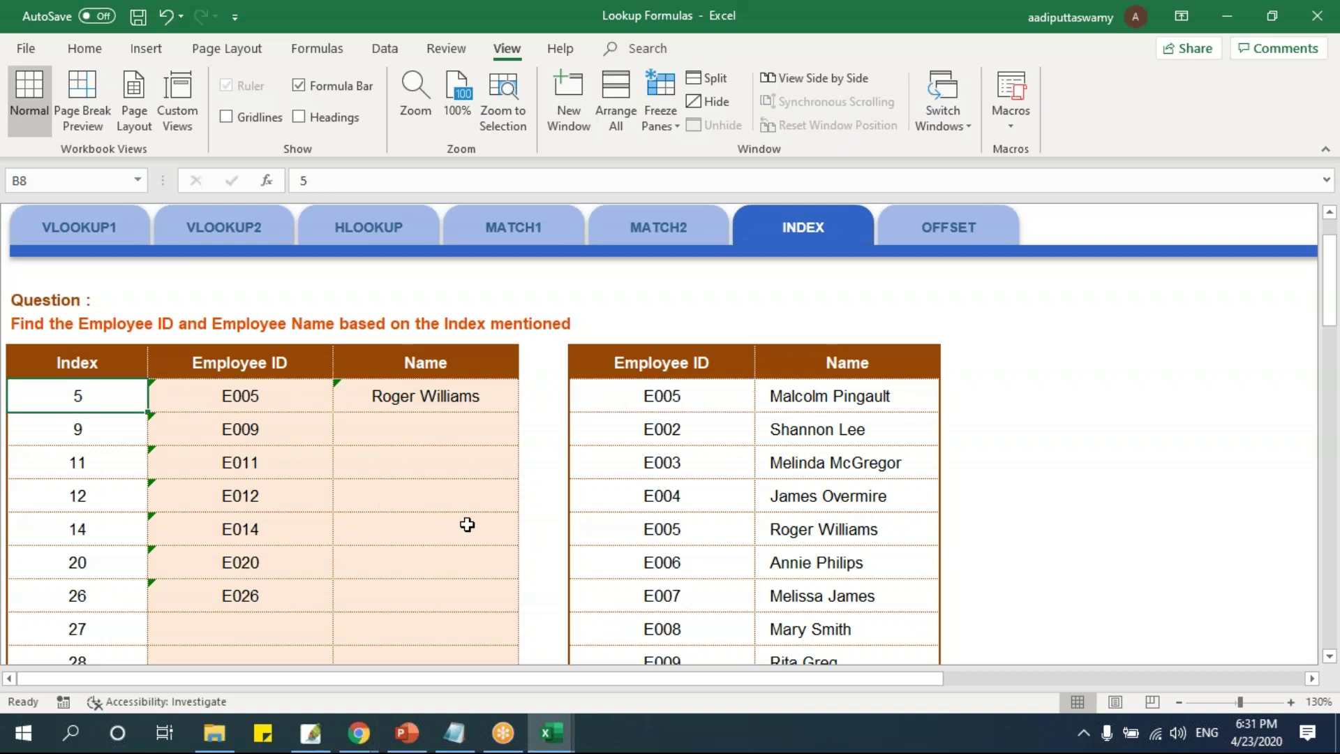
type("1")
key("Return")
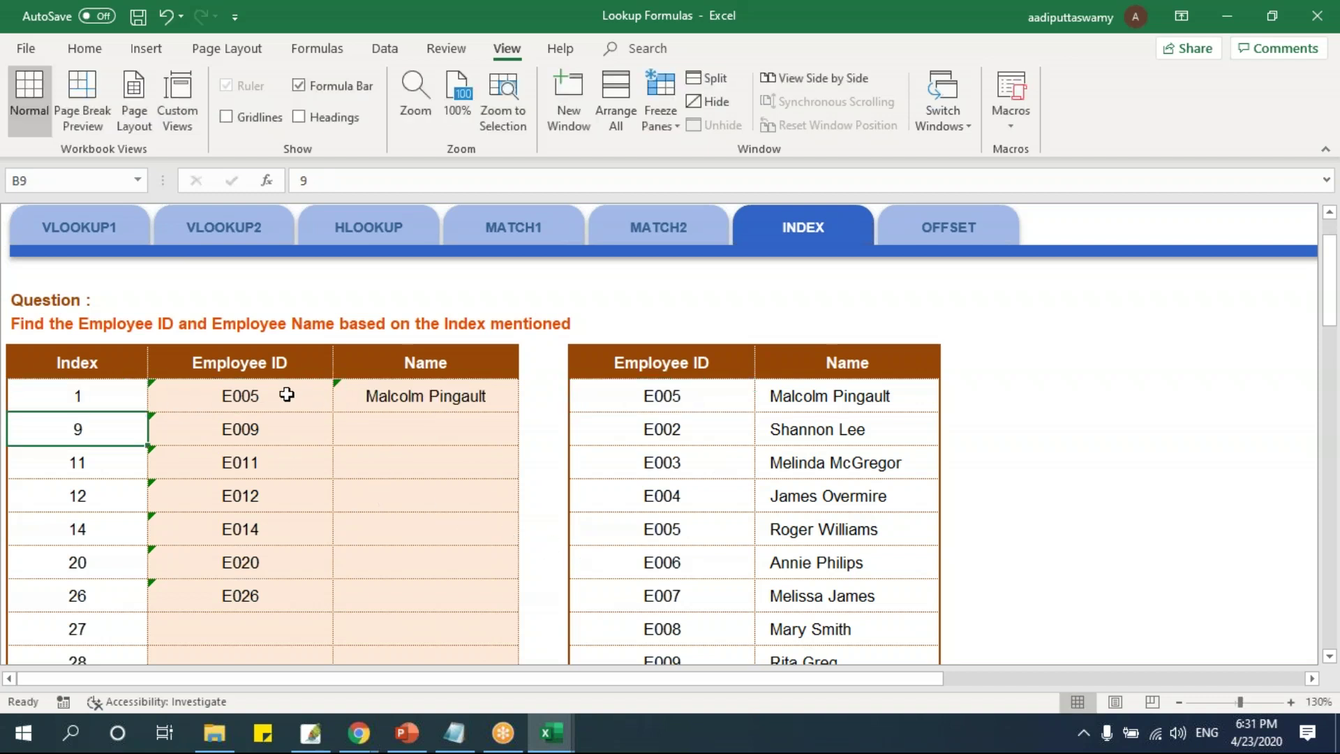
left_click(706, 398)
left_click(696, 527)
left_click(691, 395)
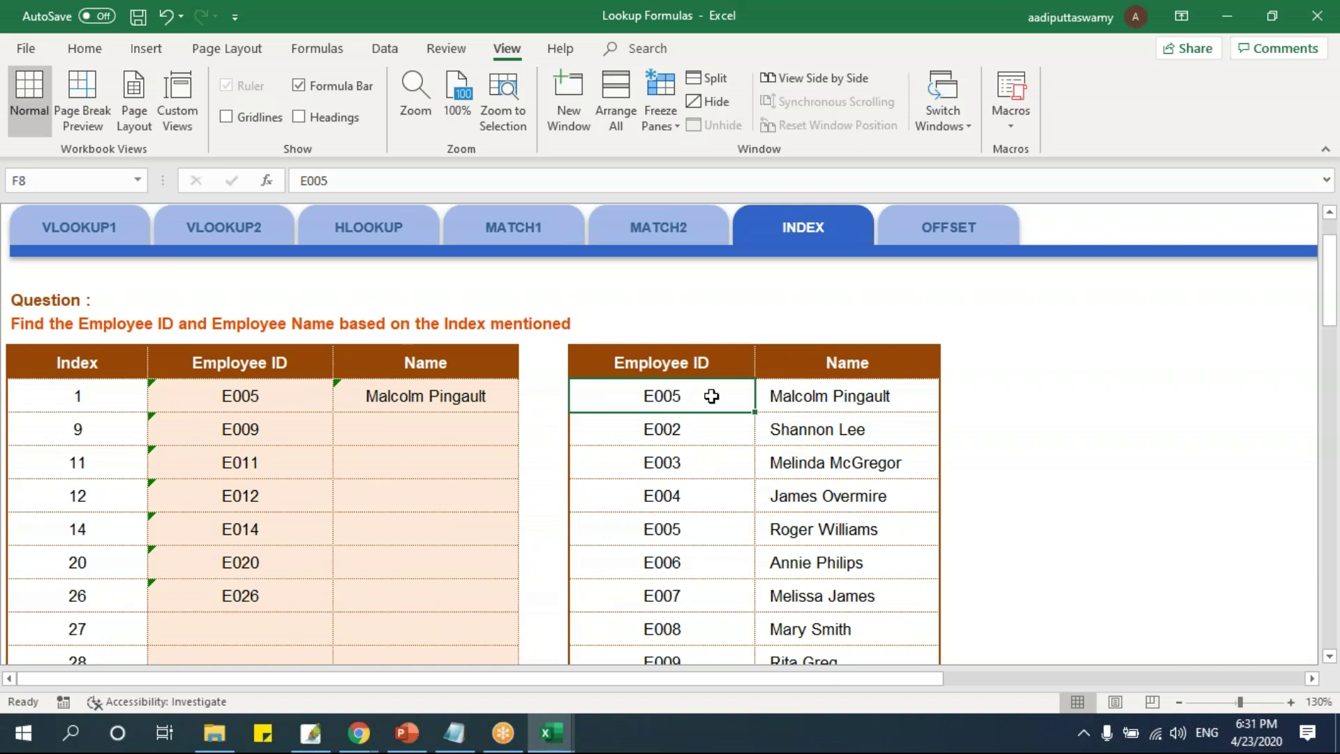
left_click(826, 394)
left_click(679, 528)
Append a 1 to the first source Employee ID in F8, check the C8 formula, and undo the edit.
left_click(691, 394)
key("F2")
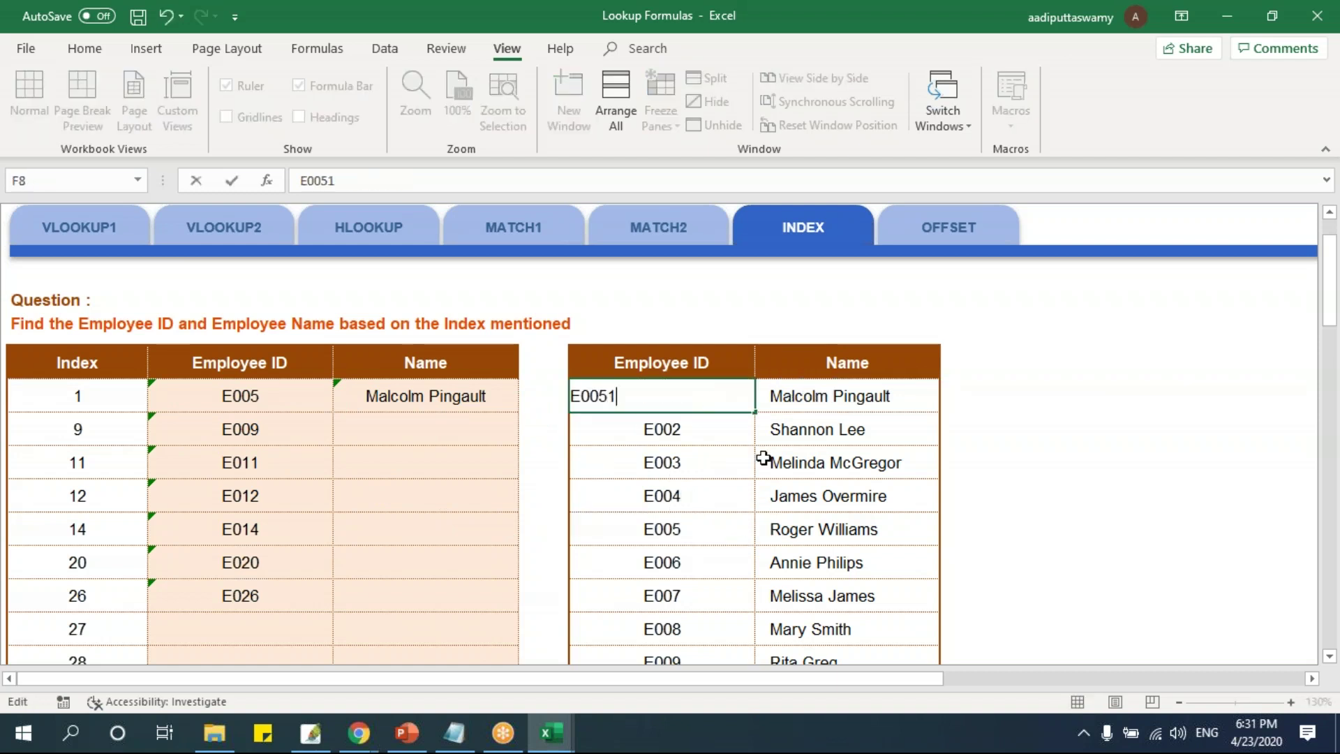
type("1")
key("Return")
left_click(279, 400)
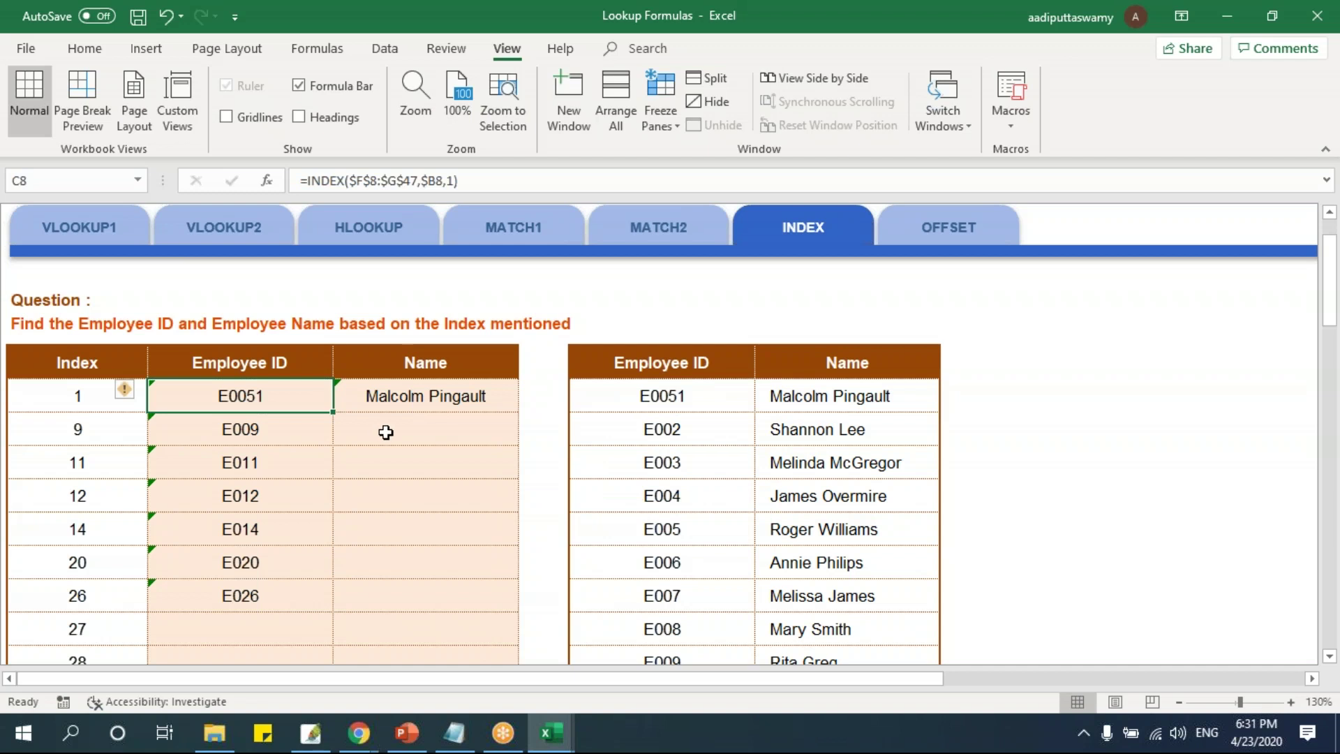
key("ctrl+z")
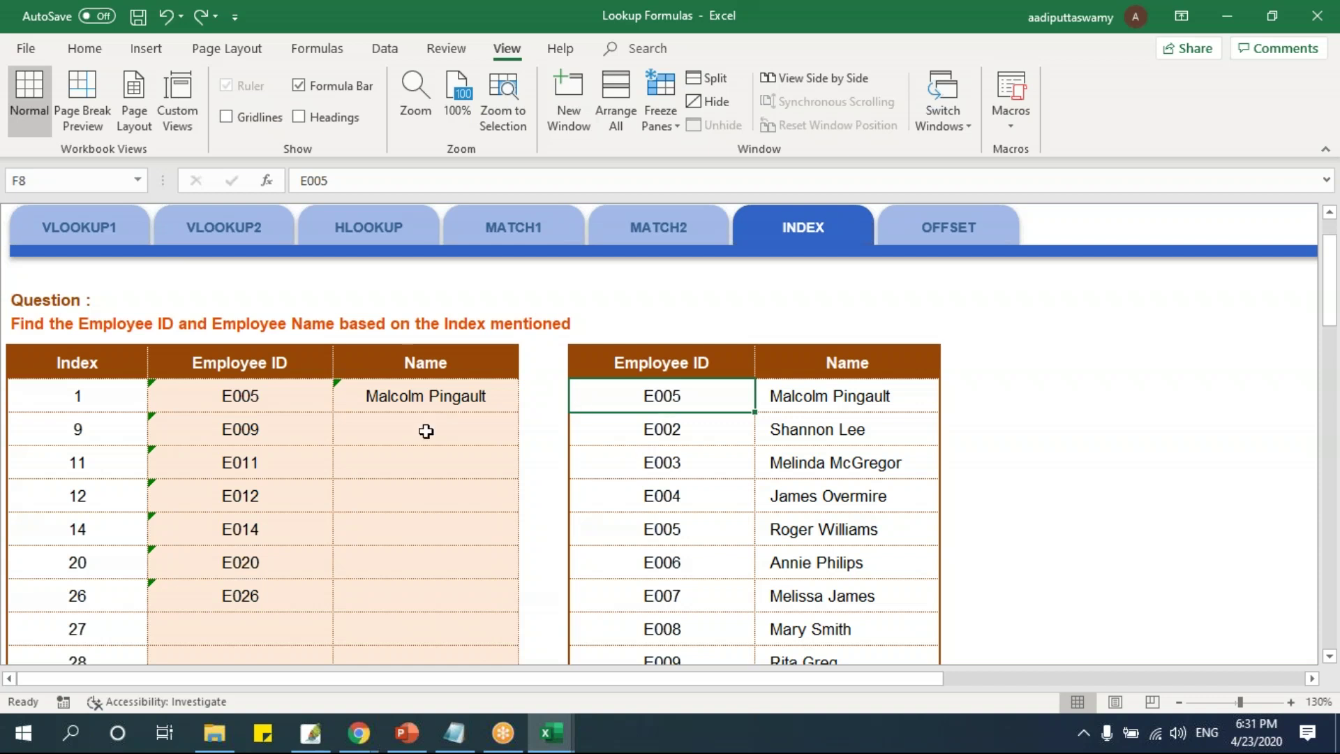
Compare the index numbers in B8 and B9 with the source Employee ID rows and inspect the INDEX formula in C9.
left_click(130, 408)
left_click(684, 404)
left_click(107, 439)
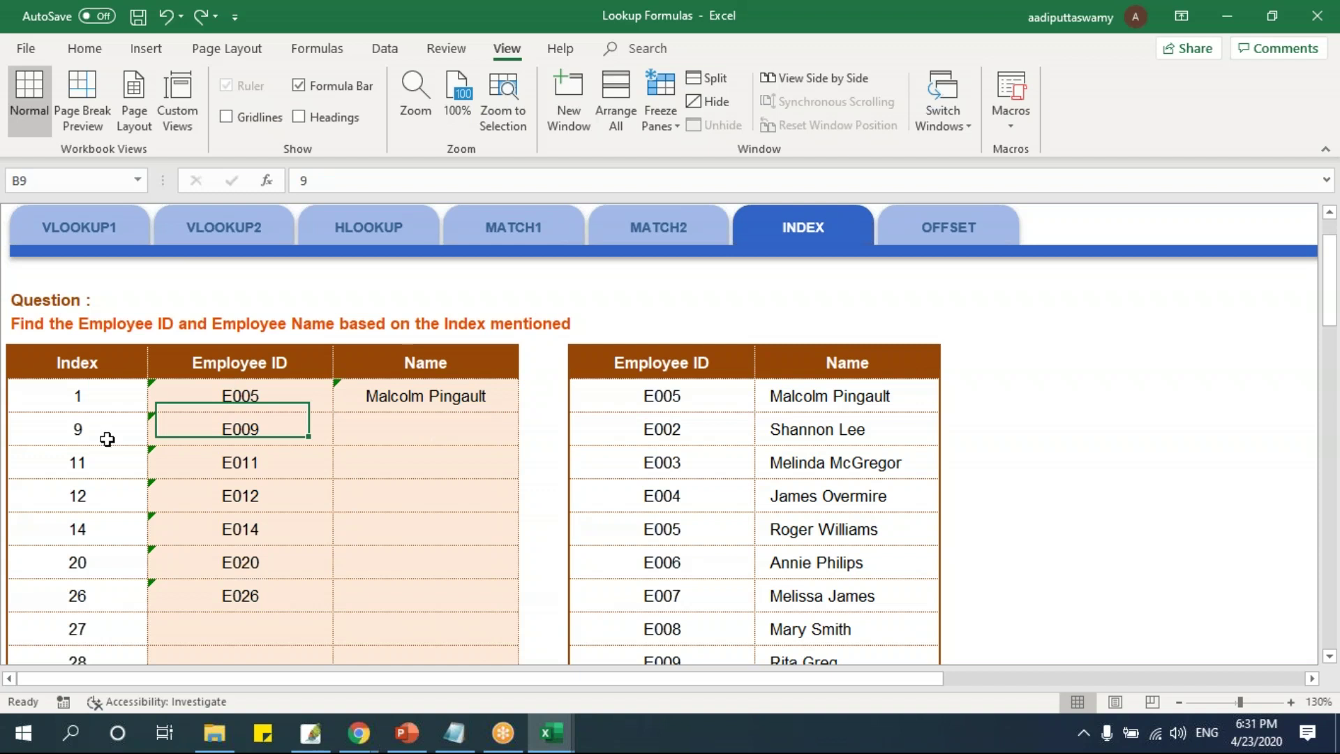
left_click(671, 396)
left_click(665, 427)
left_click(665, 463)
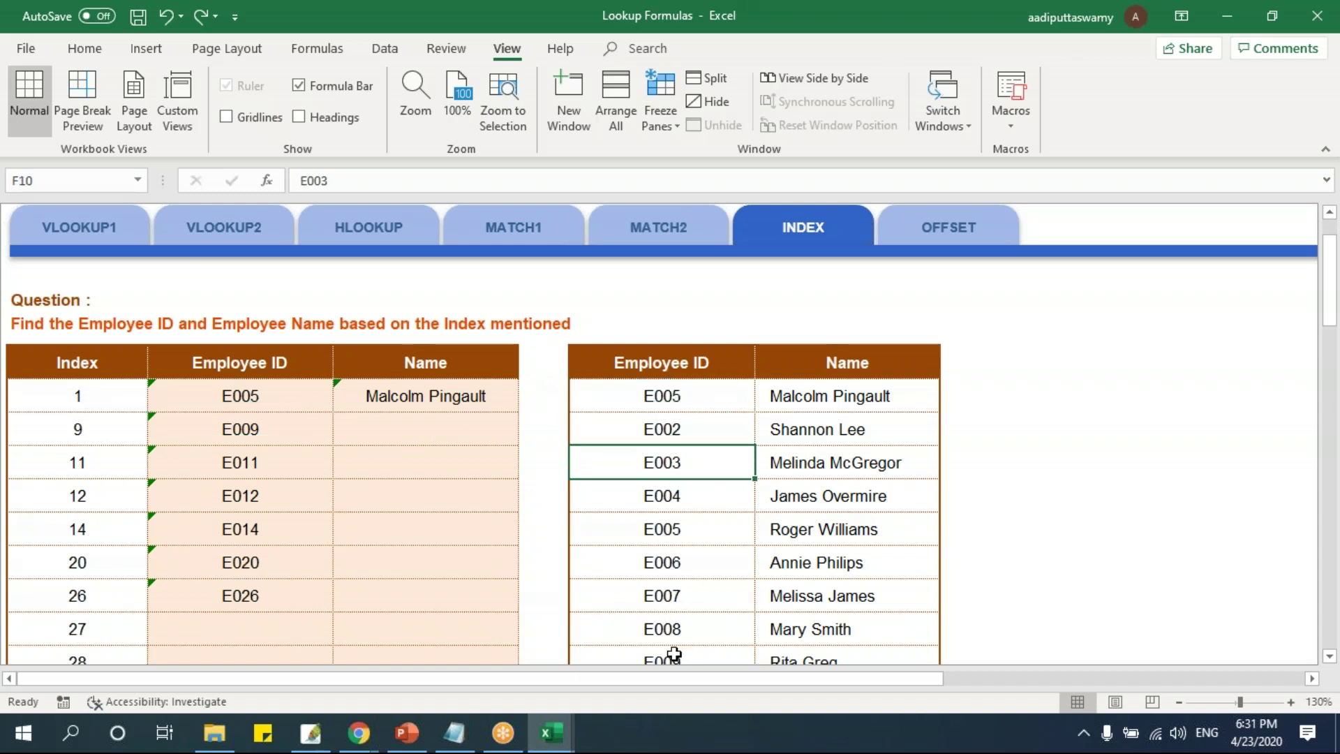
left_click(297, 432)
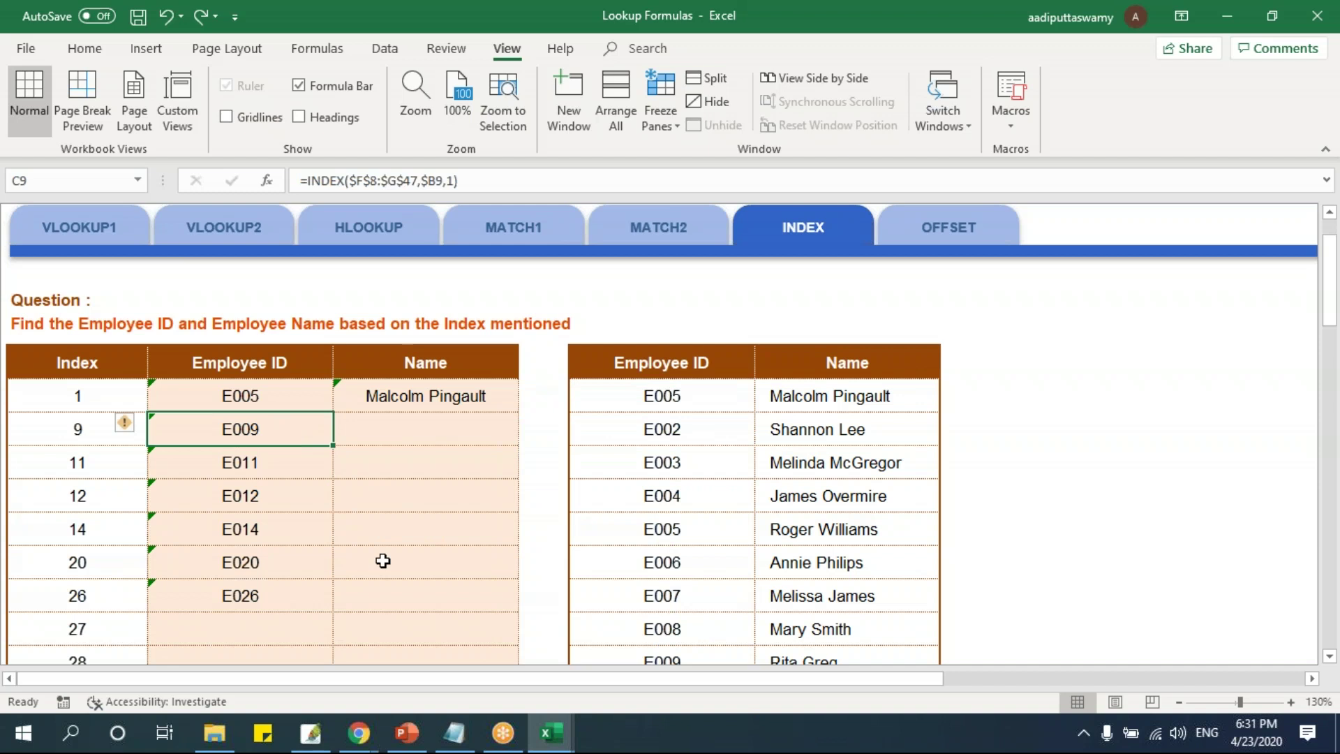
Switch to the Book3 workbook and review the input and output types listed for the Index function.
key("alt+Tab")
left_click(601, 400)
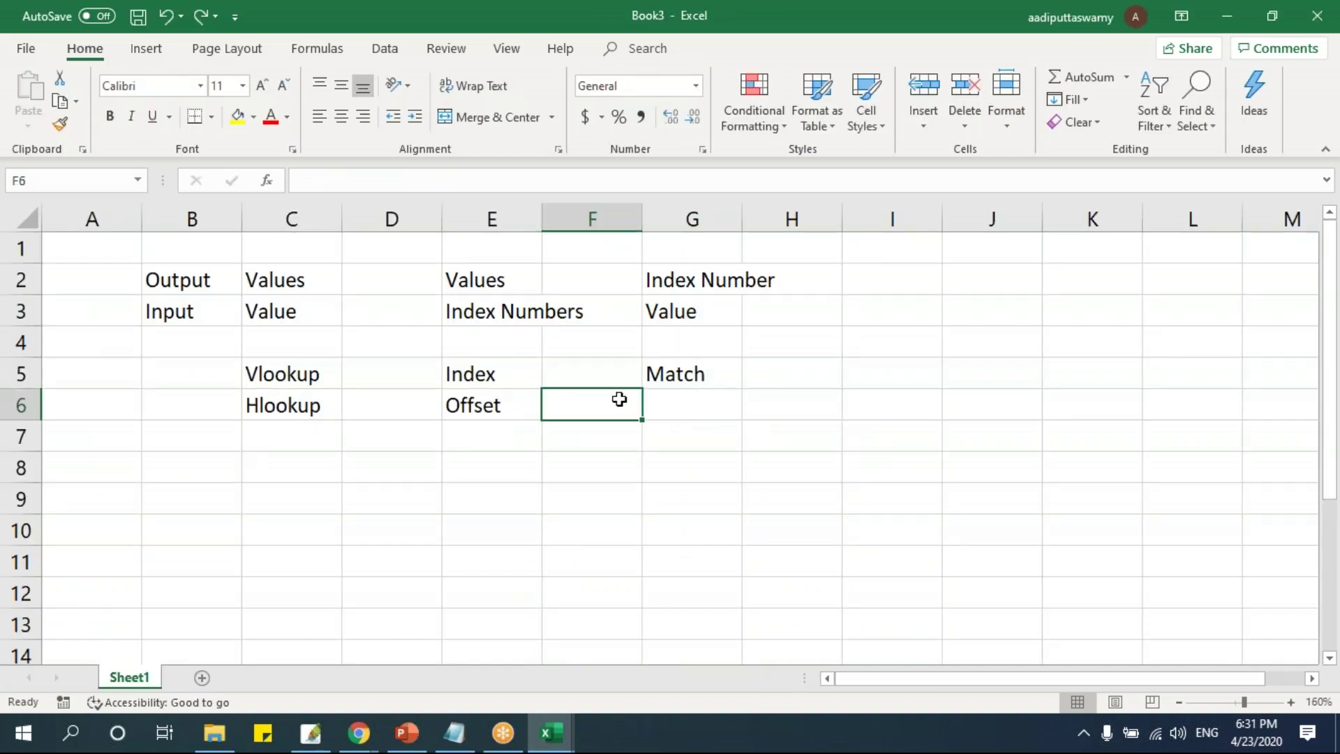
left_click(490, 375)
left_click(490, 314)
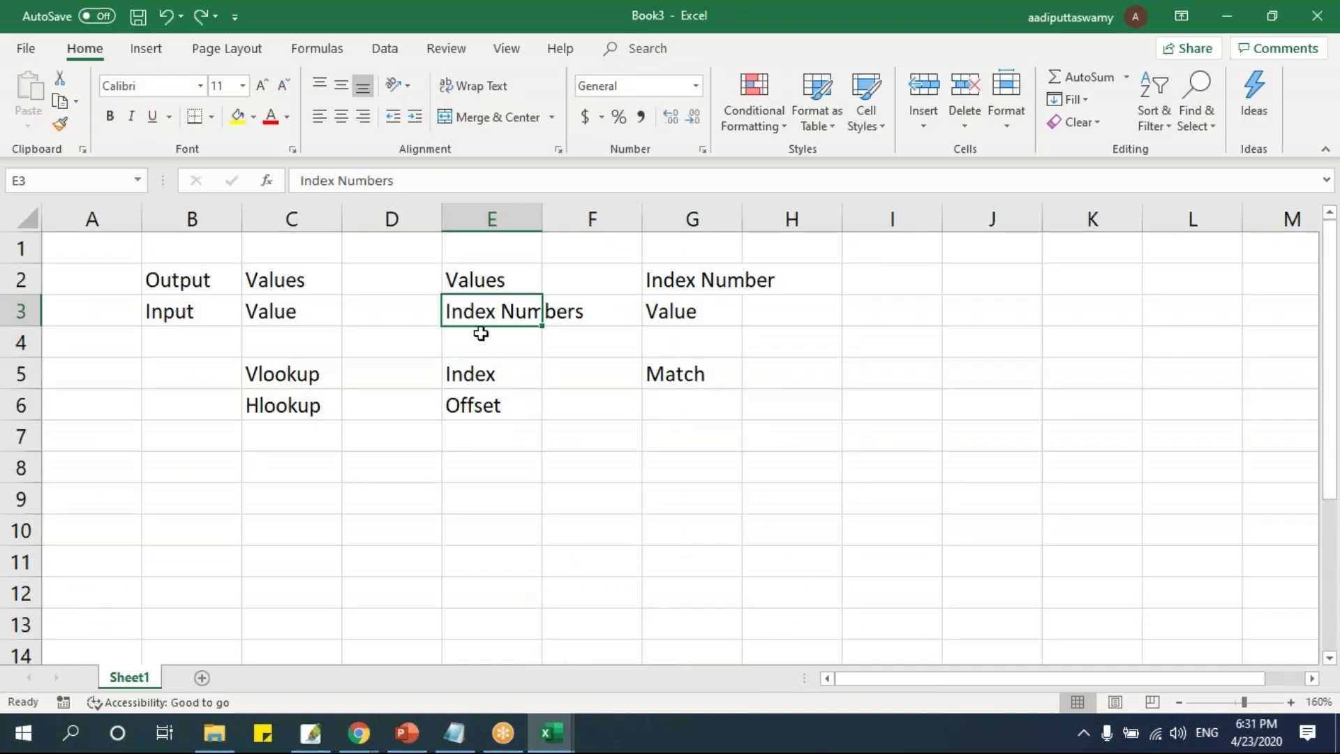
left_click(513, 283)
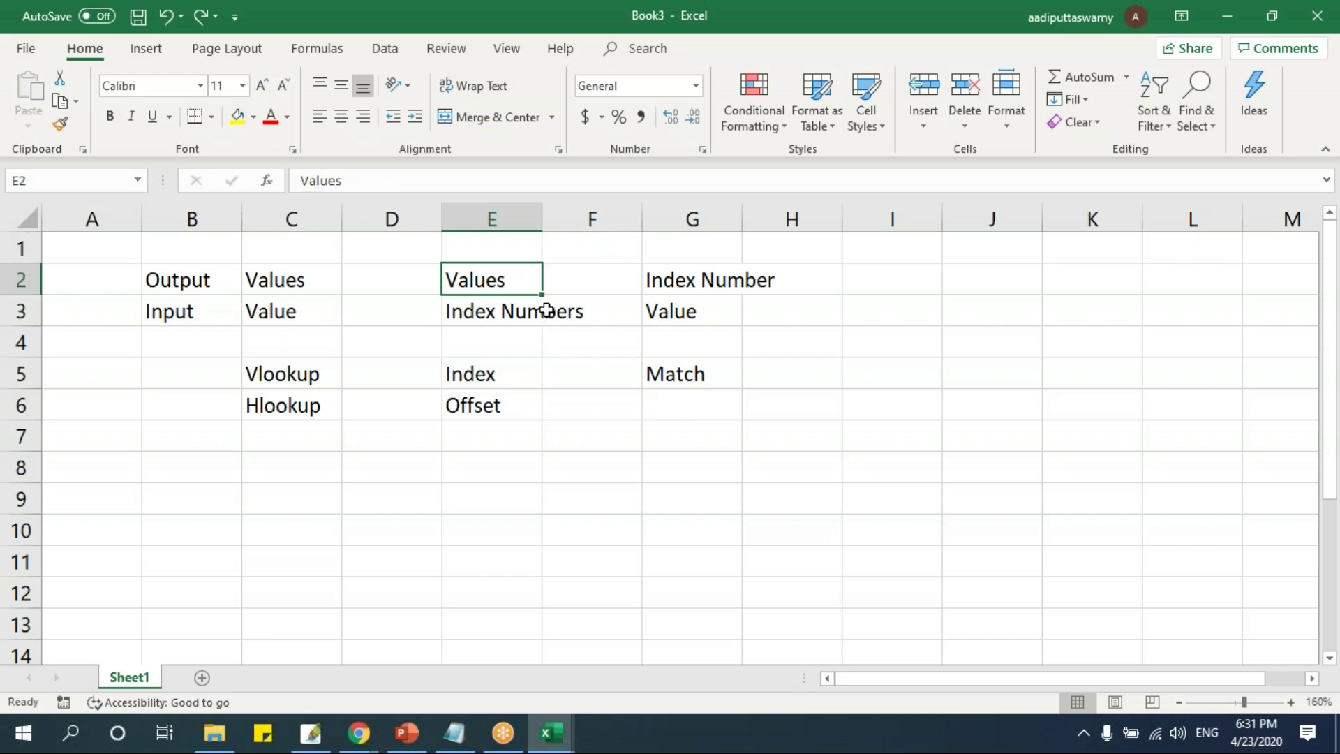
Return to the Lookup Formulas workbook and examine the Employee ID input and VLOOKUP results in row 9 of the VLOOKUP1 sheet.
key("alt+Tab")
left_click_drag(275, 392, 449, 595)
left_click(84, 234)
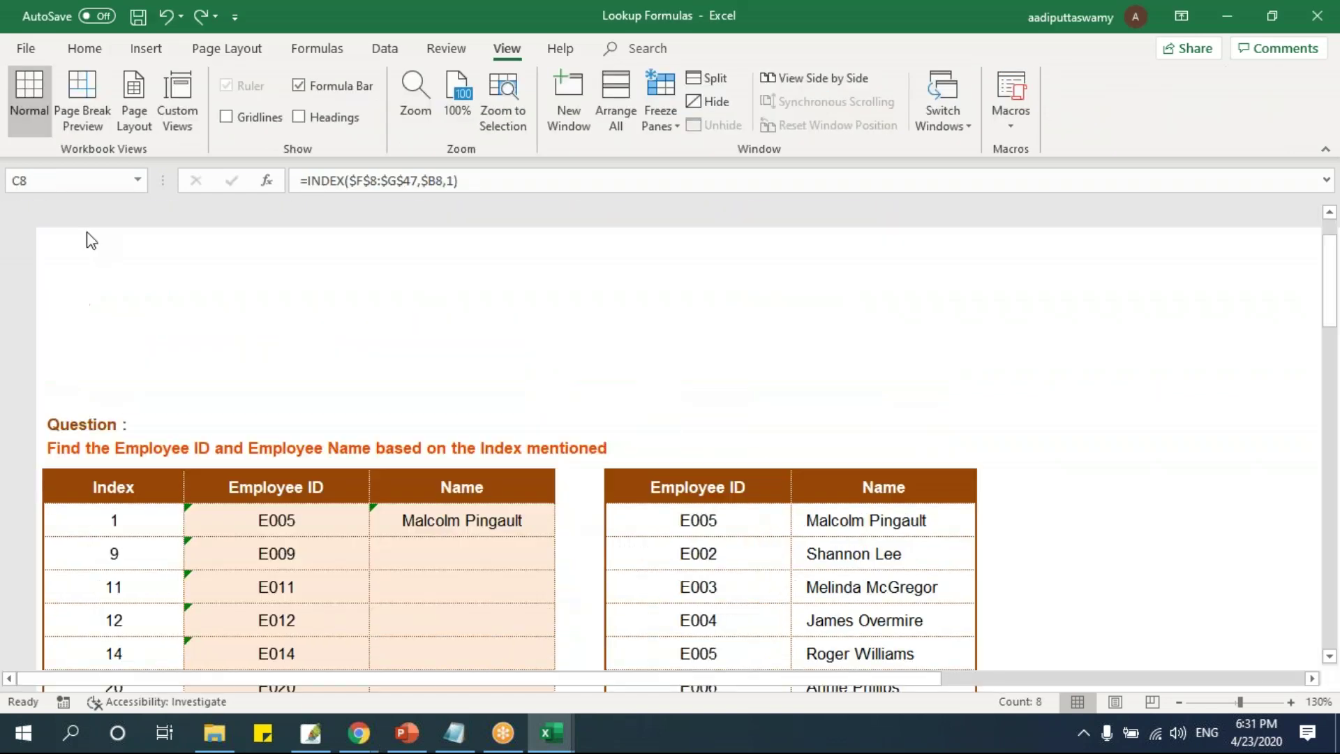
left_click_drag(314, 551, 911, 567)
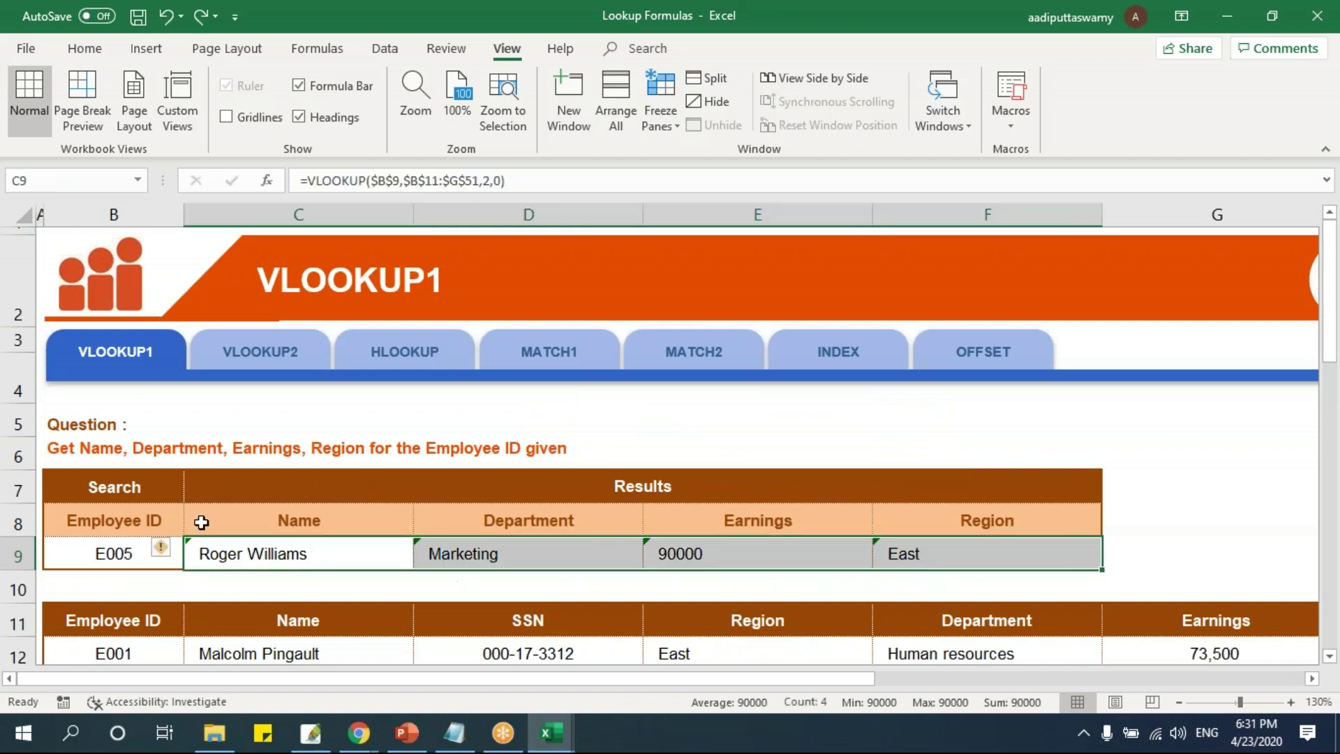
left_click(105, 567)
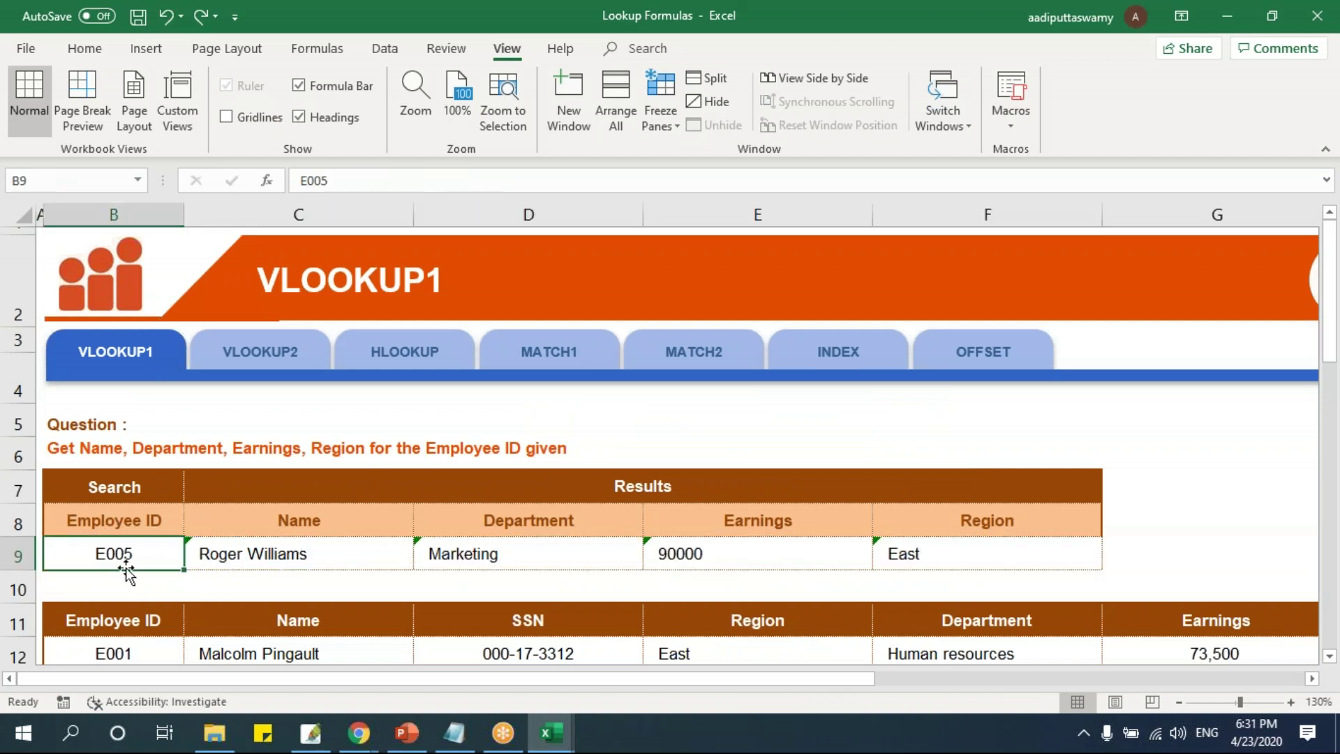
Go back to the INDEX sheet and examine the index numbers and the Name formula in D8.
left_click(814, 357)
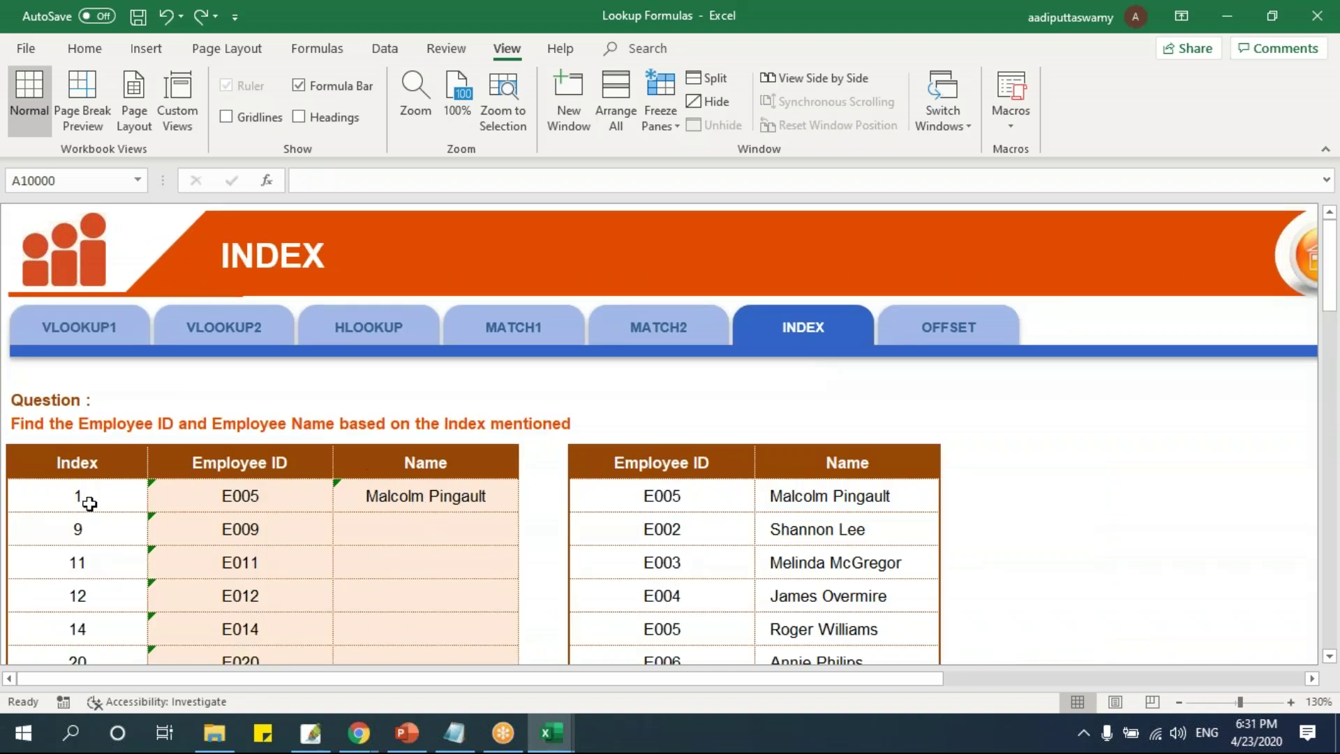
left_click_drag(83, 497, 93, 597)
left_click(417, 500)
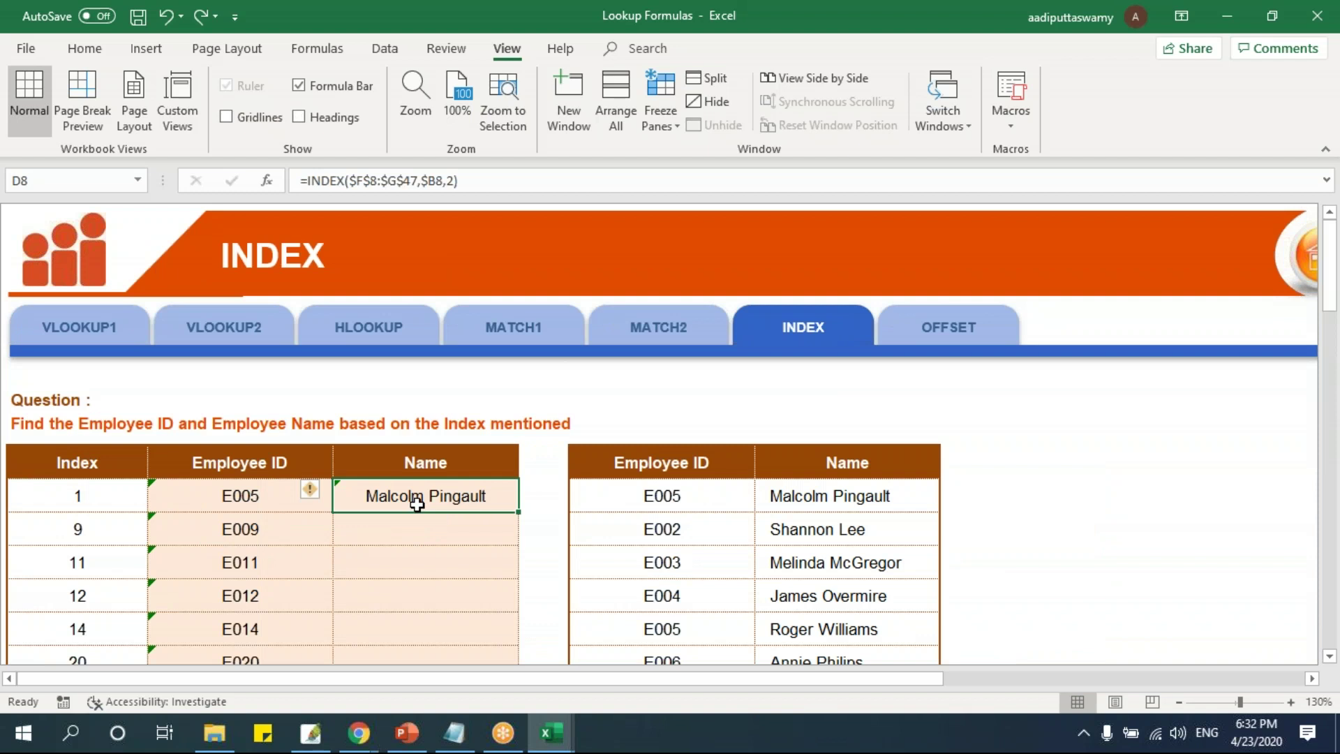
Open the OFFSET exercise sheet and read its question and answer columns.
left_click(944, 326)
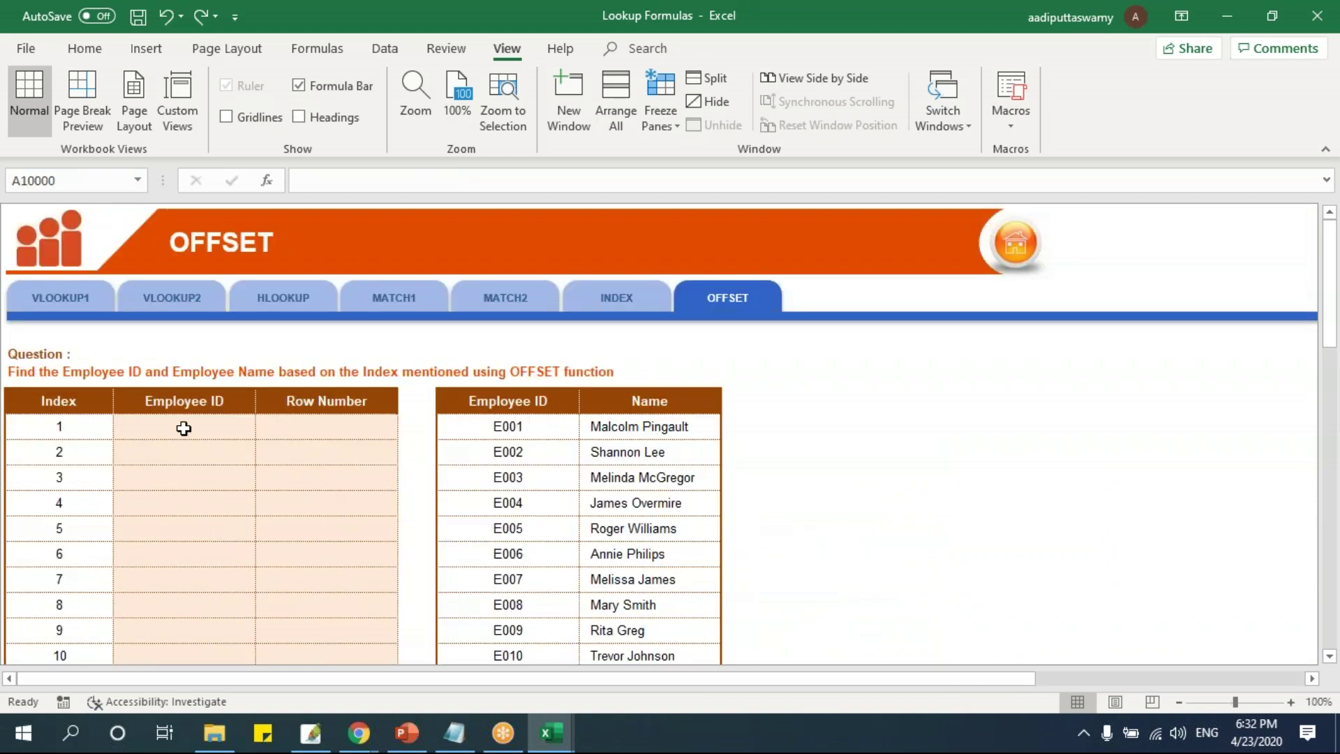
left_click(184, 428)
scroll(382, 486, "up", 2)
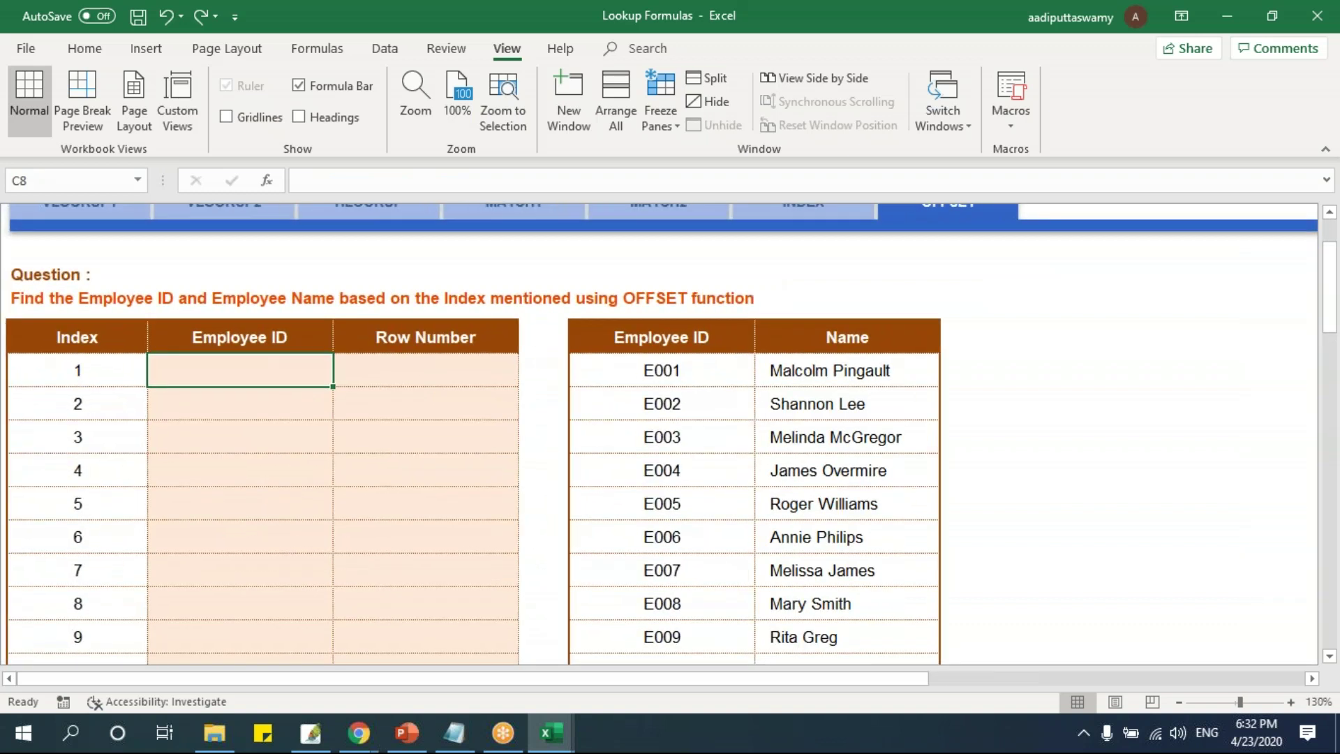
scroll(742, 373, "up", 1)
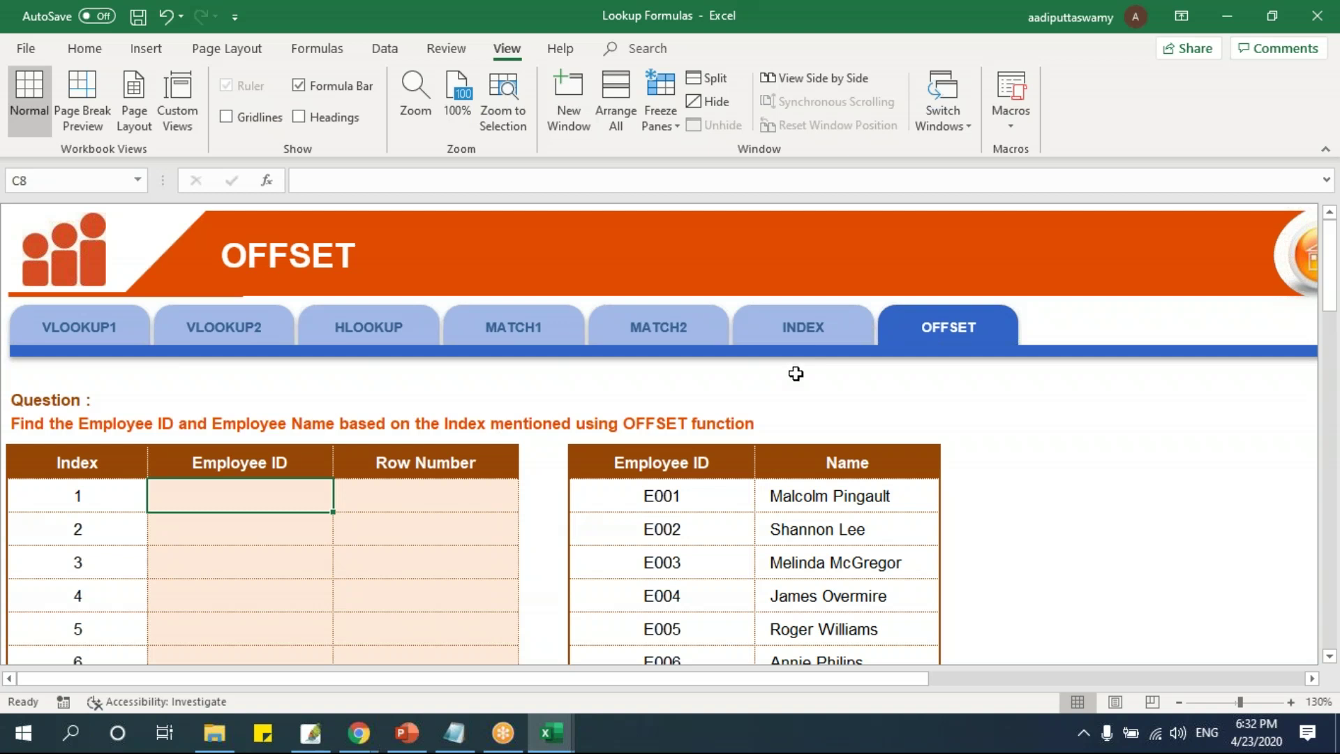
Reopen the INDEX sheet and compare the first source row in F8:G8 with the INDEX results in C8:D8.
left_click(833, 331)
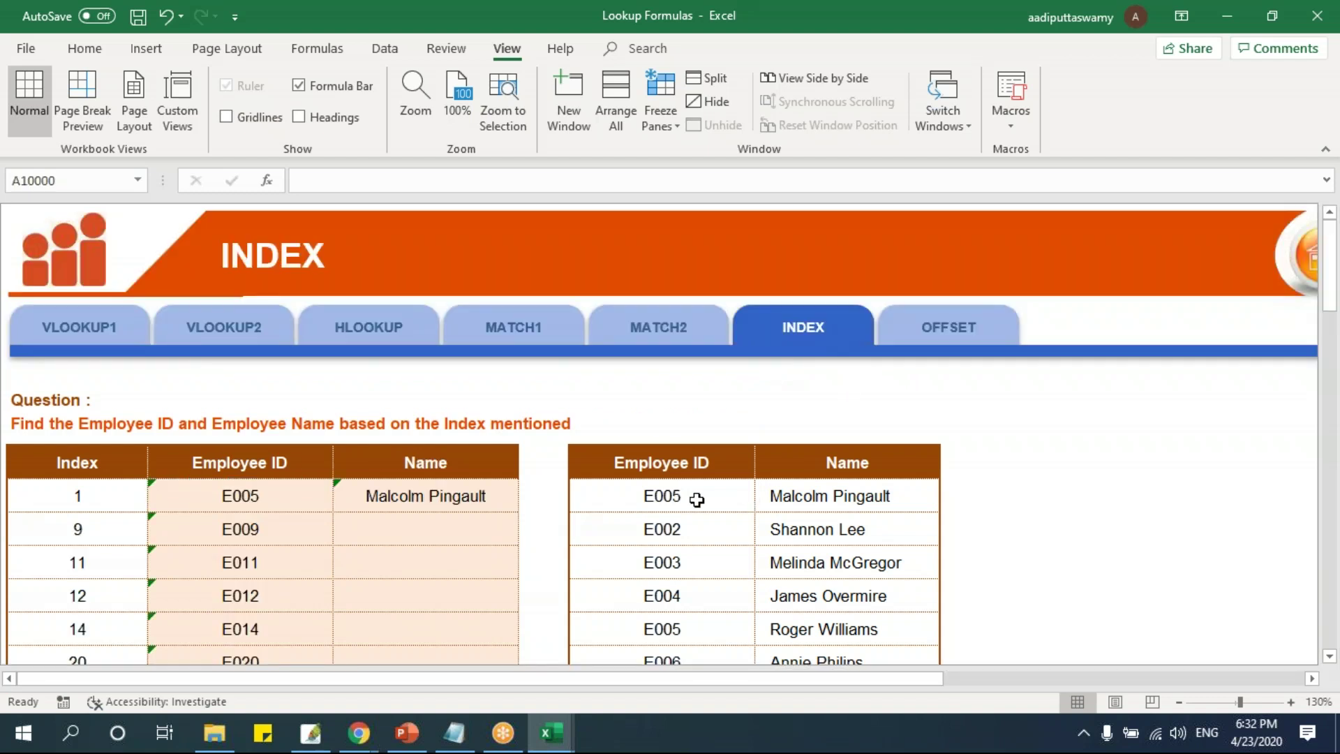
left_click_drag(691, 497, 841, 652)
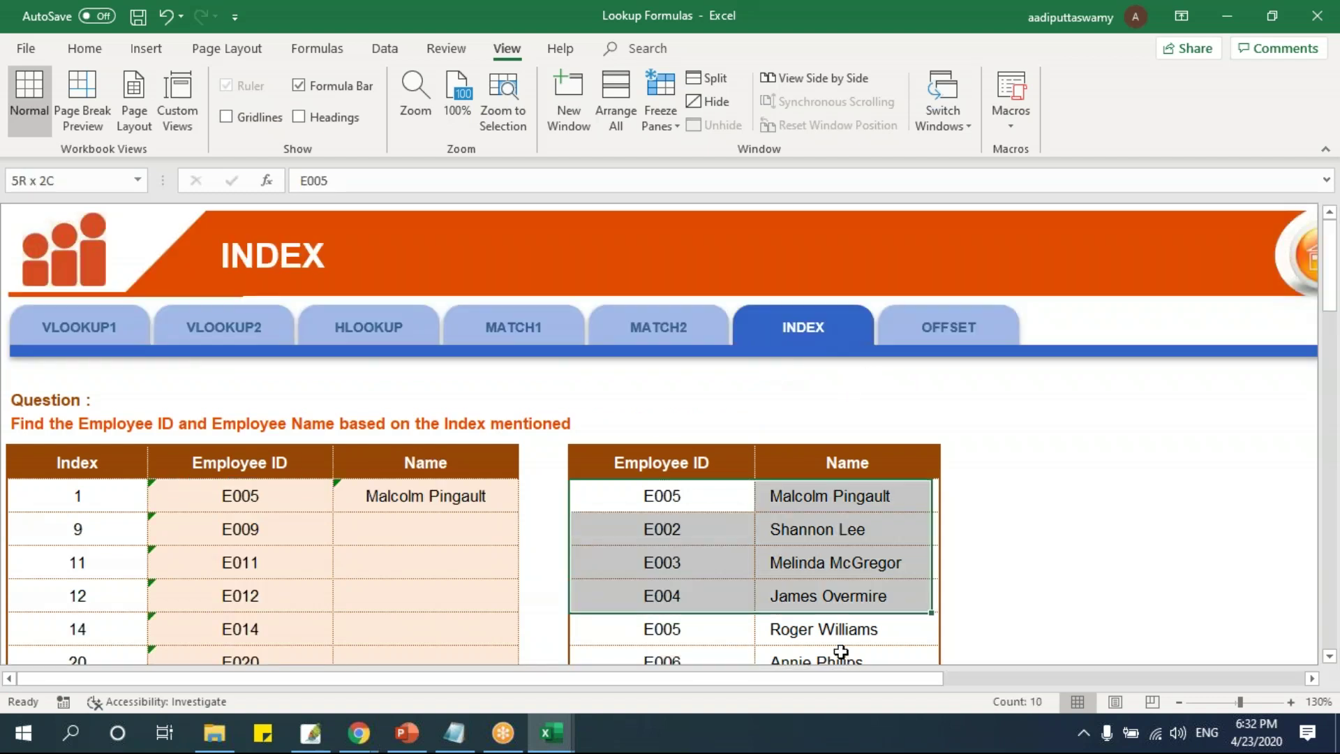
left_click(684, 497)
left_click(834, 496)
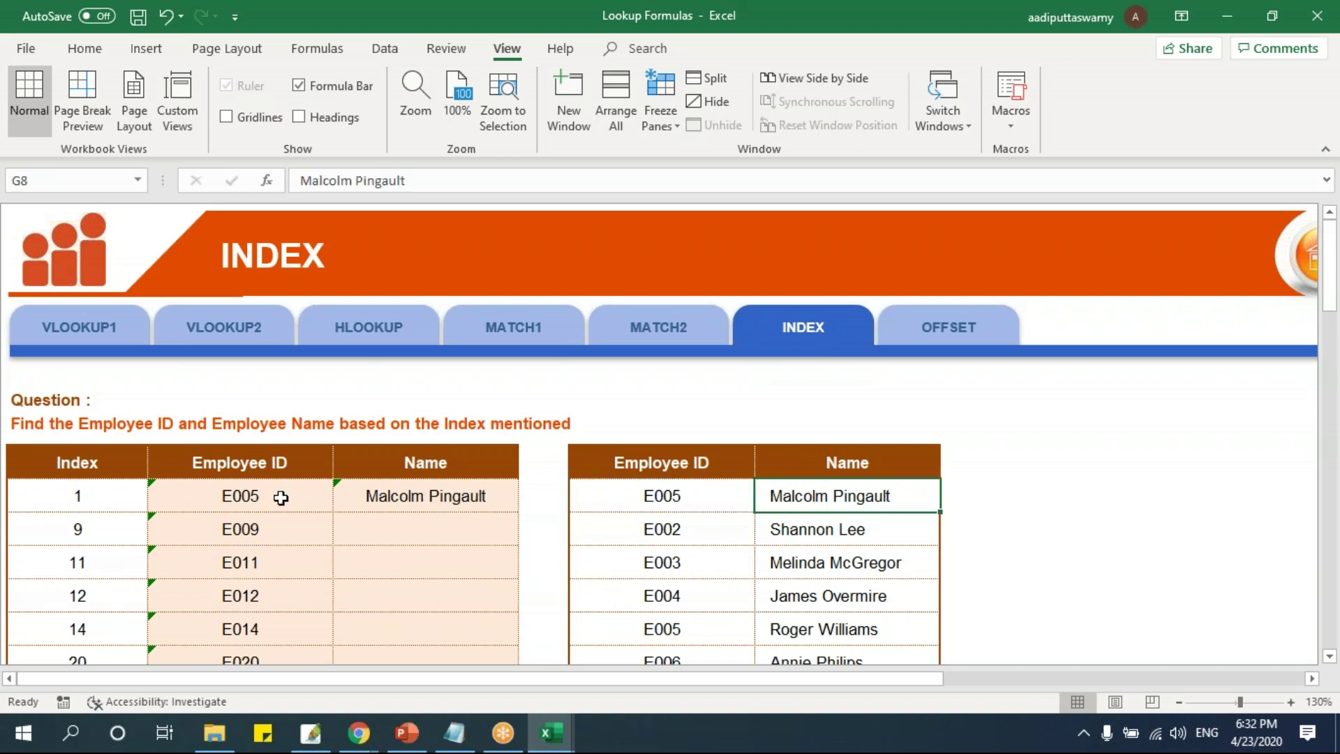
left_click_drag(279, 497, 438, 509)
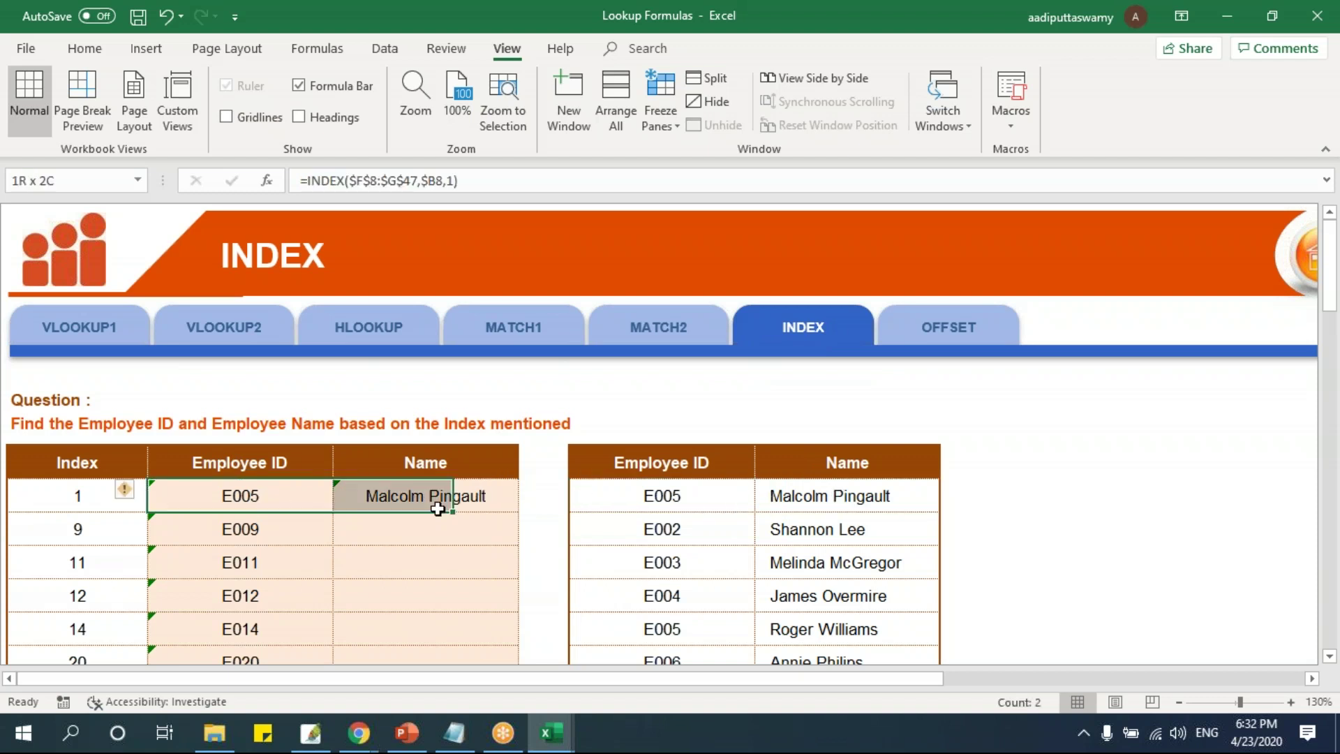
On the OFFSET sheet, begin an OFFSET formula in C8 with the Employee ID header $F$7 as the absolute reference.
left_click(937, 329)
scroll(439, 499, "down", 1)
left_click(289, 382)
mouse_move(310, 733)
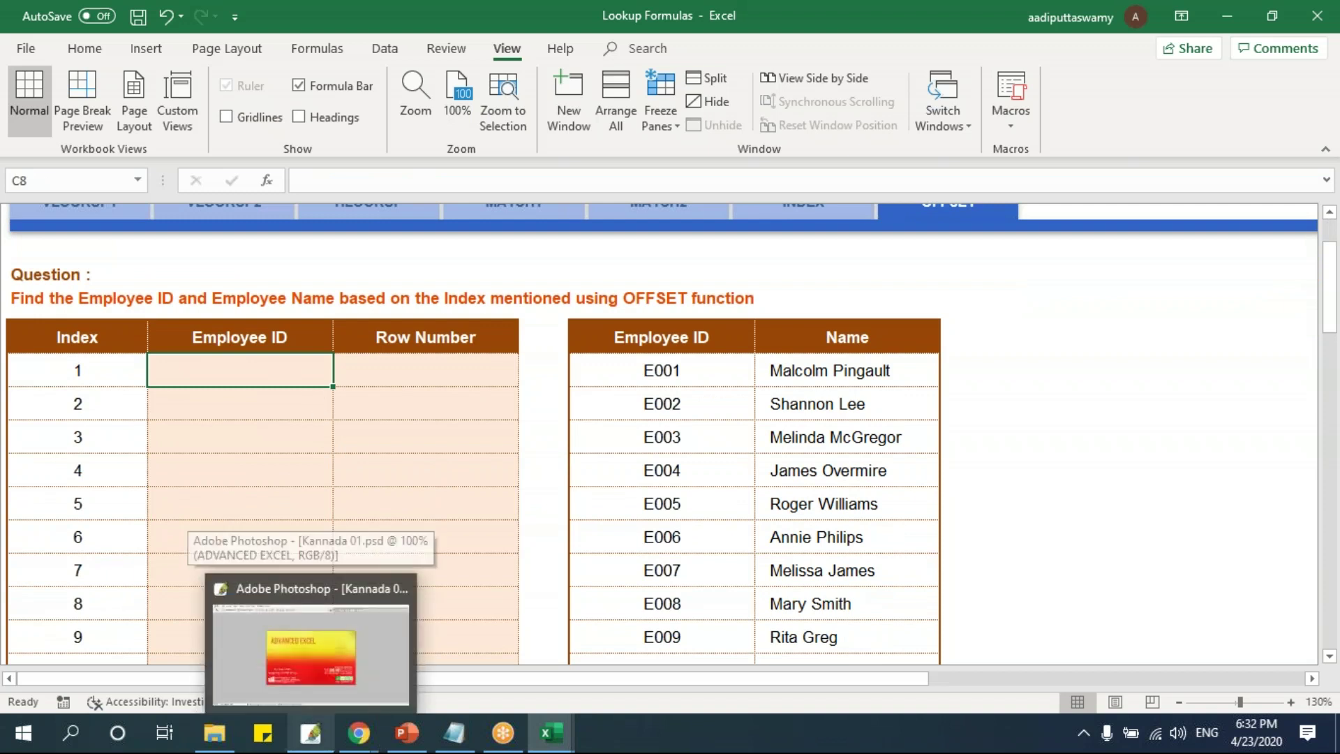
left_click(769, 527)
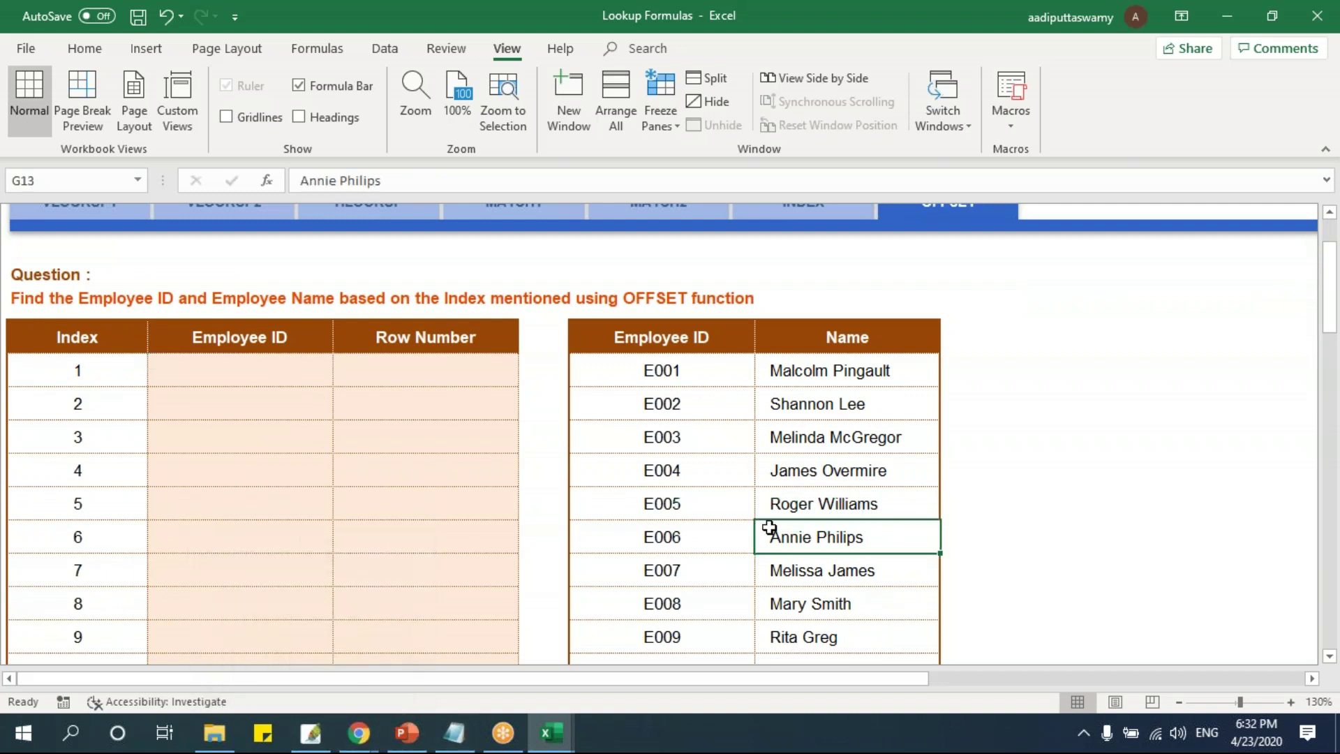
left_click(281, 382)
type("=offset")
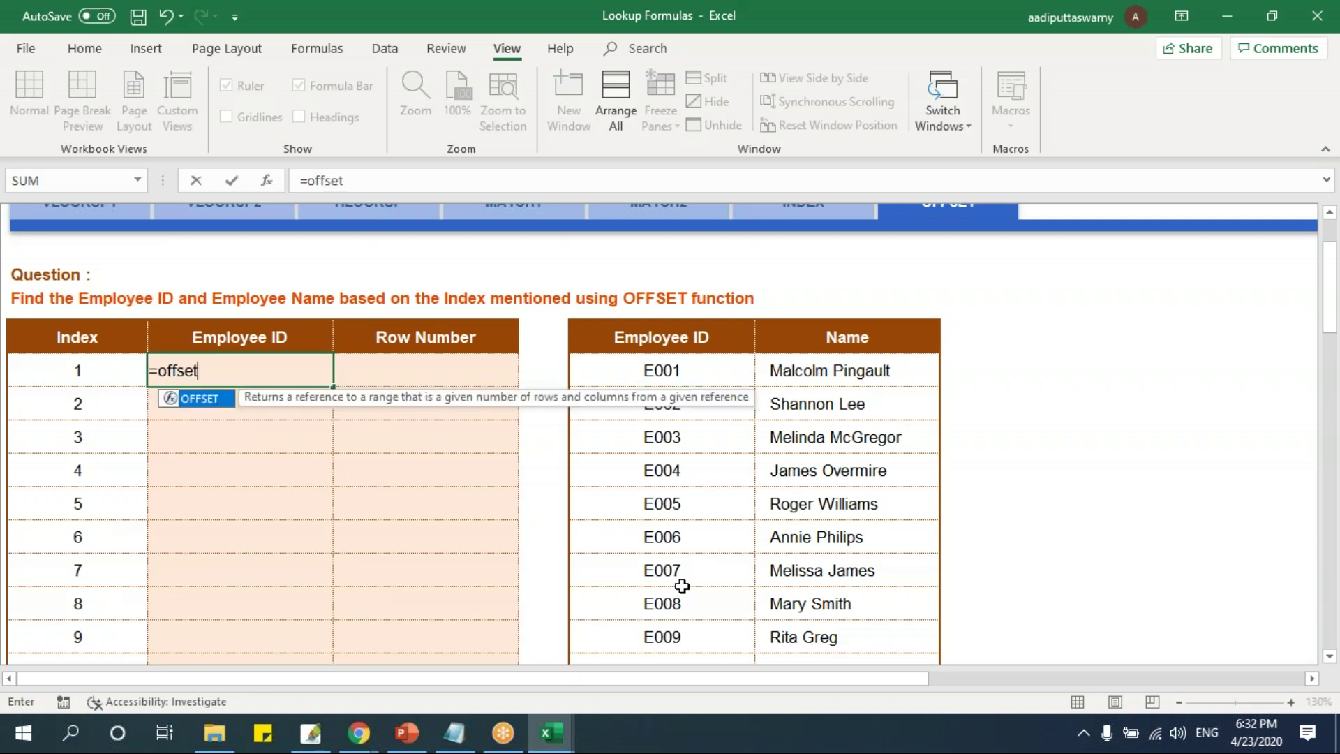
key("Tab")
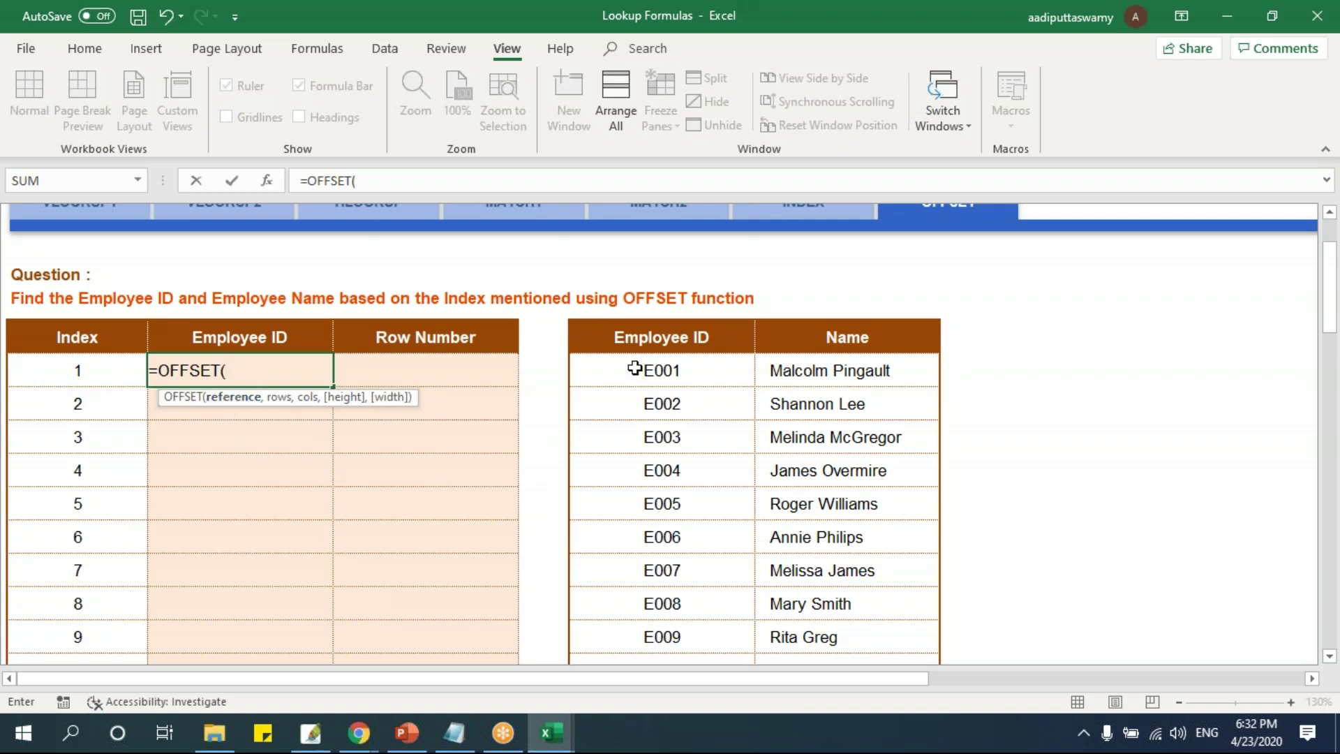
left_click(649, 341)
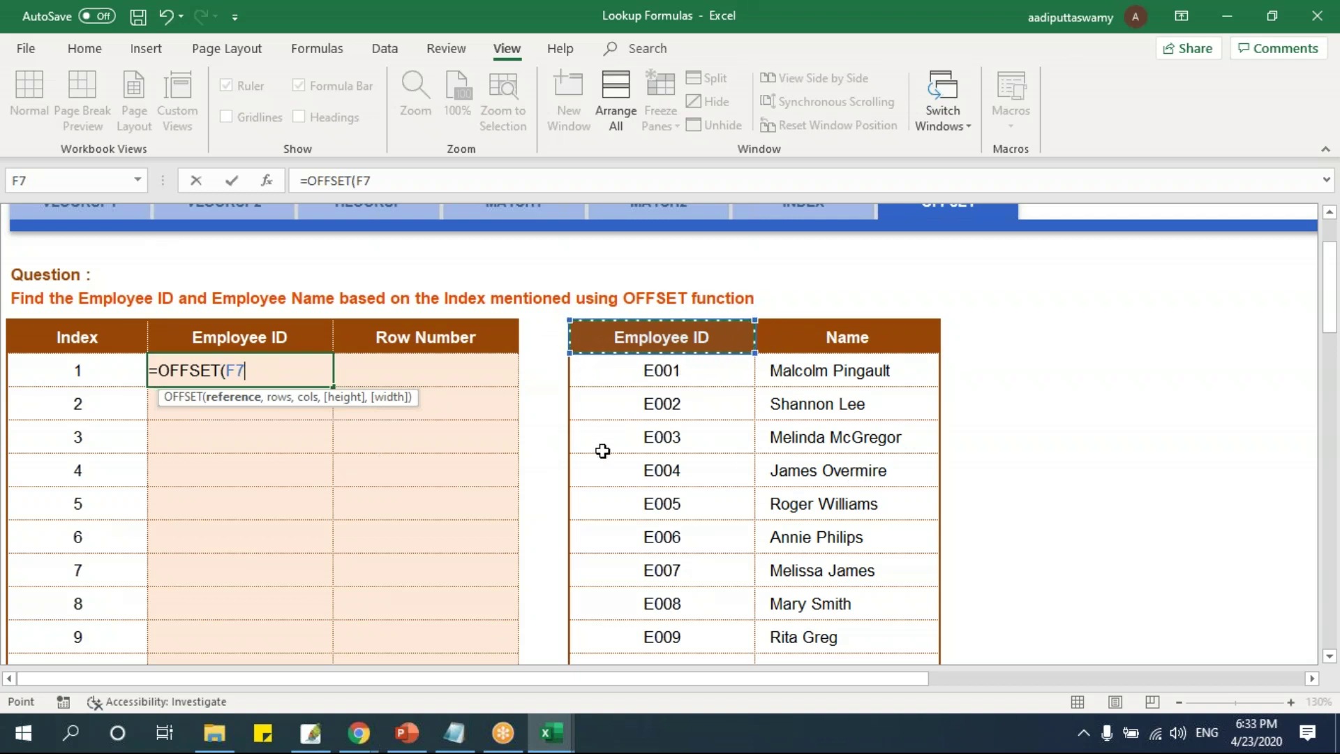
key("F4")
type(",")
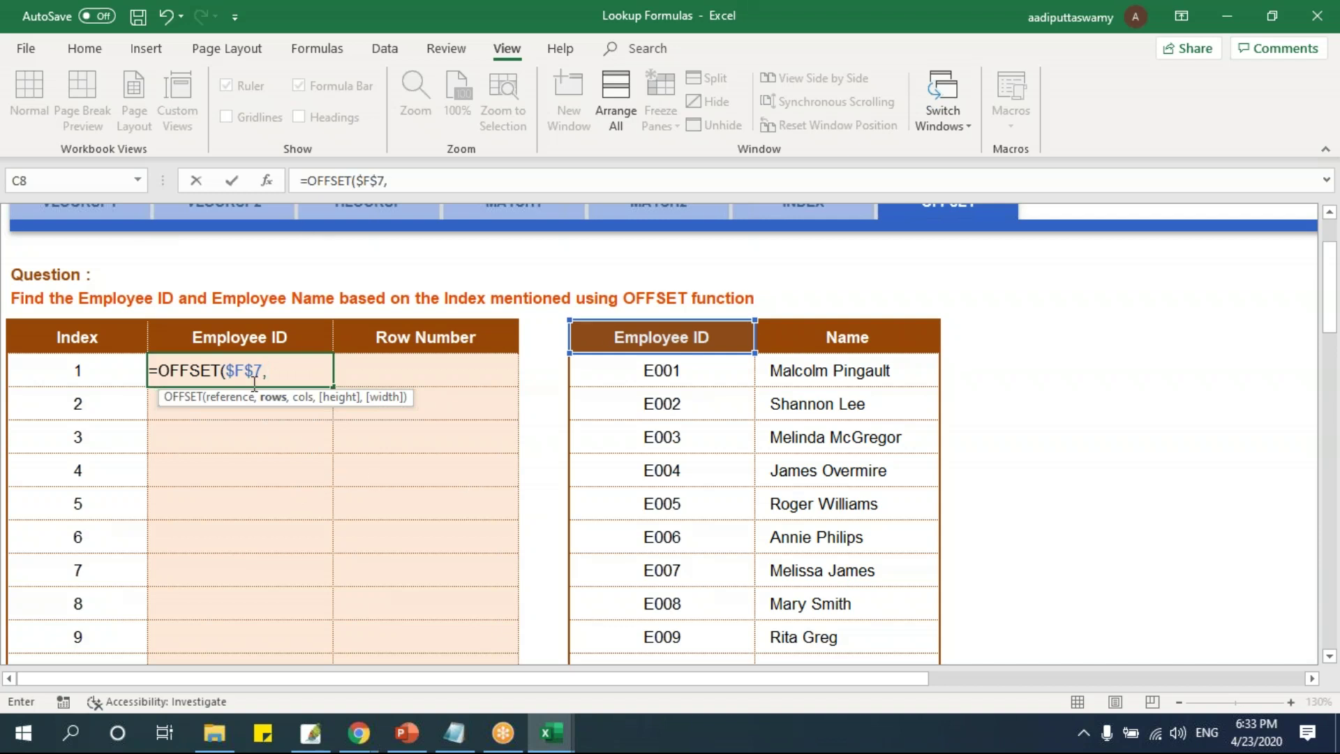
Complete the OFFSET formula in C8 with 3 rows and 0 columns and check the matching source Employee ID.
left_click_drag(258, 366, 258, 367)
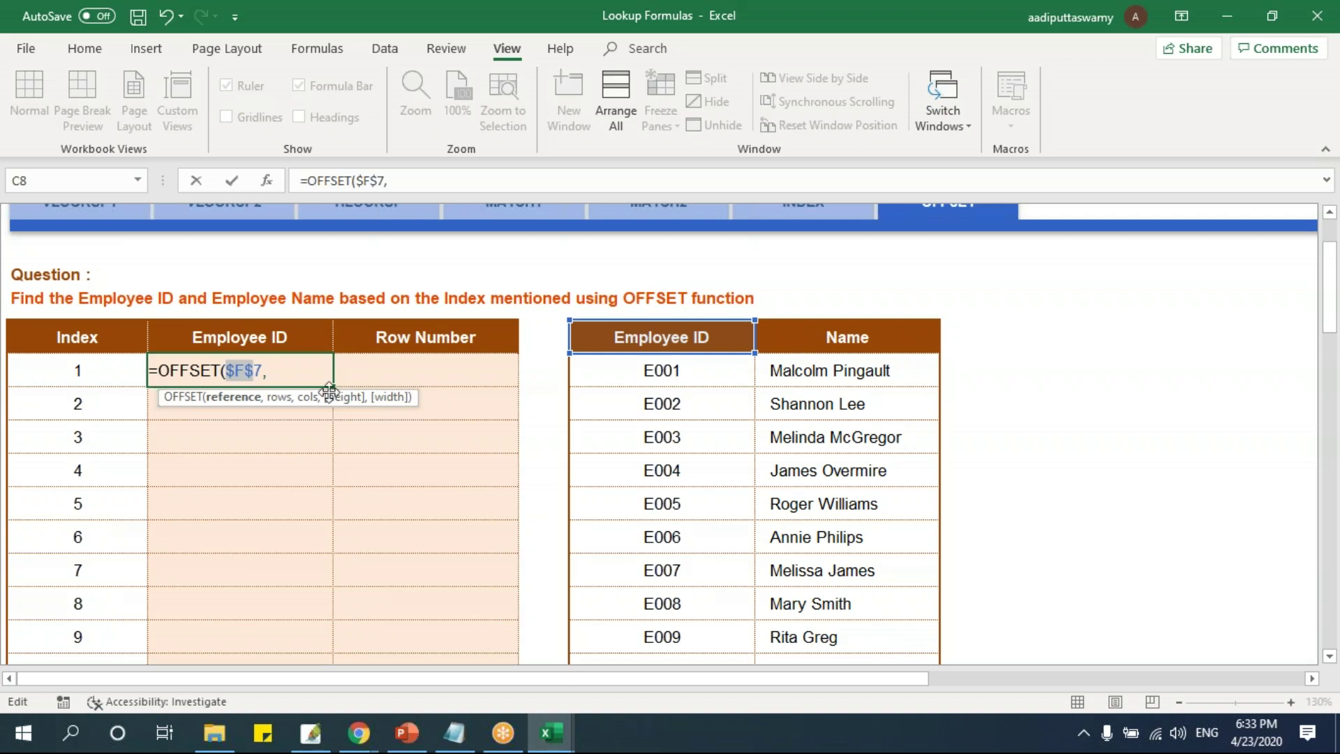
key("End")
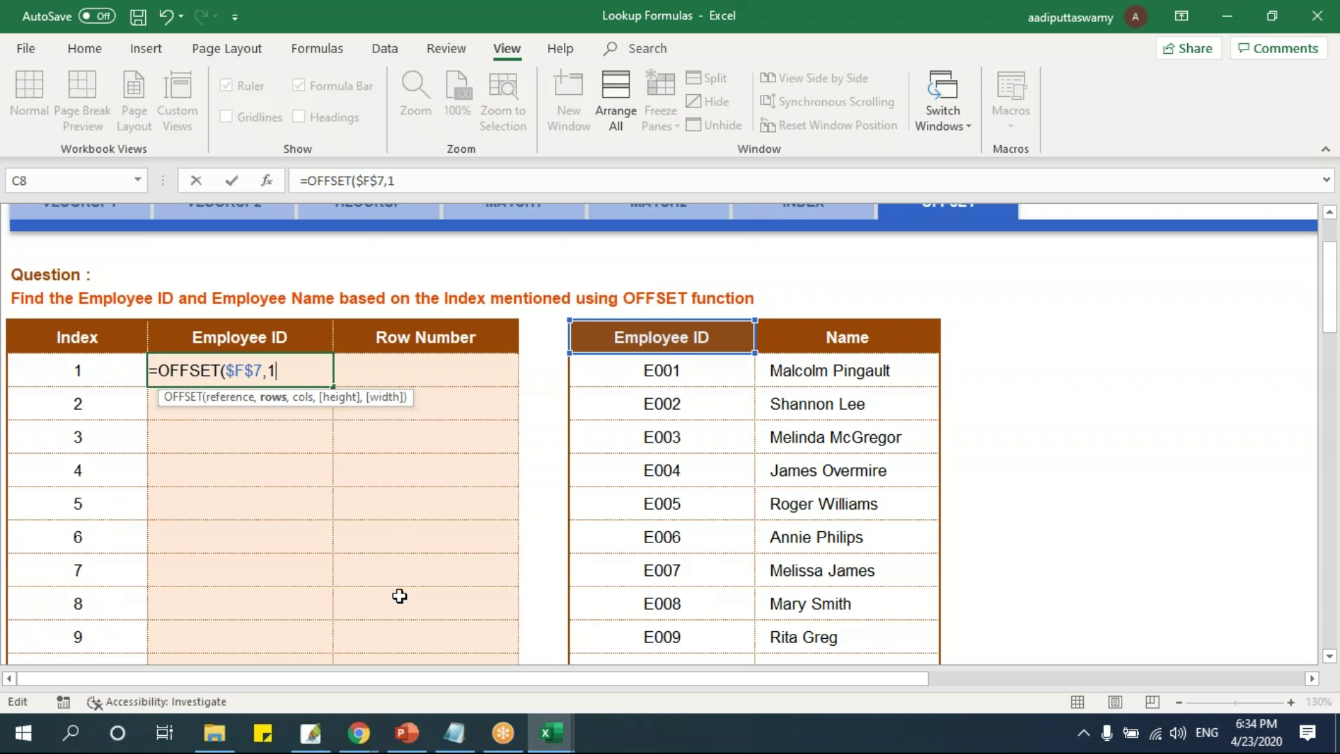
type(",")
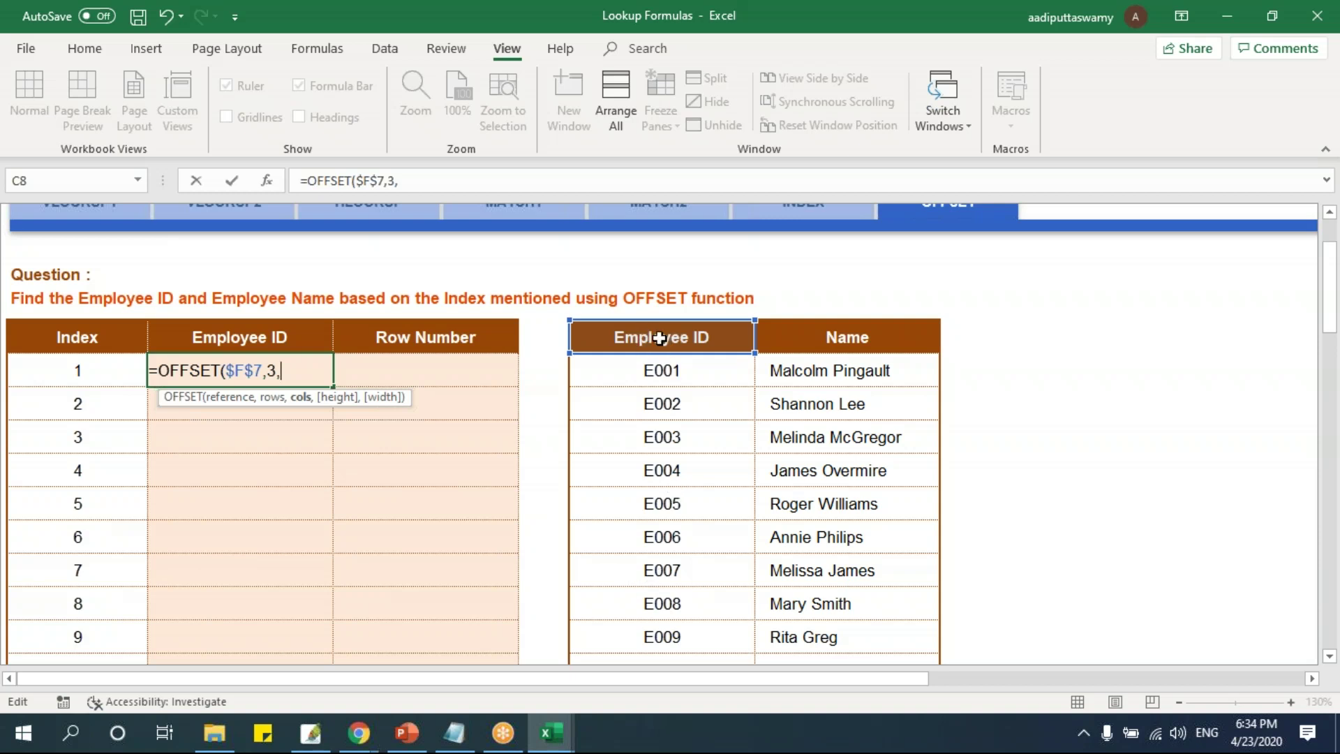
type("0")
key("Return")
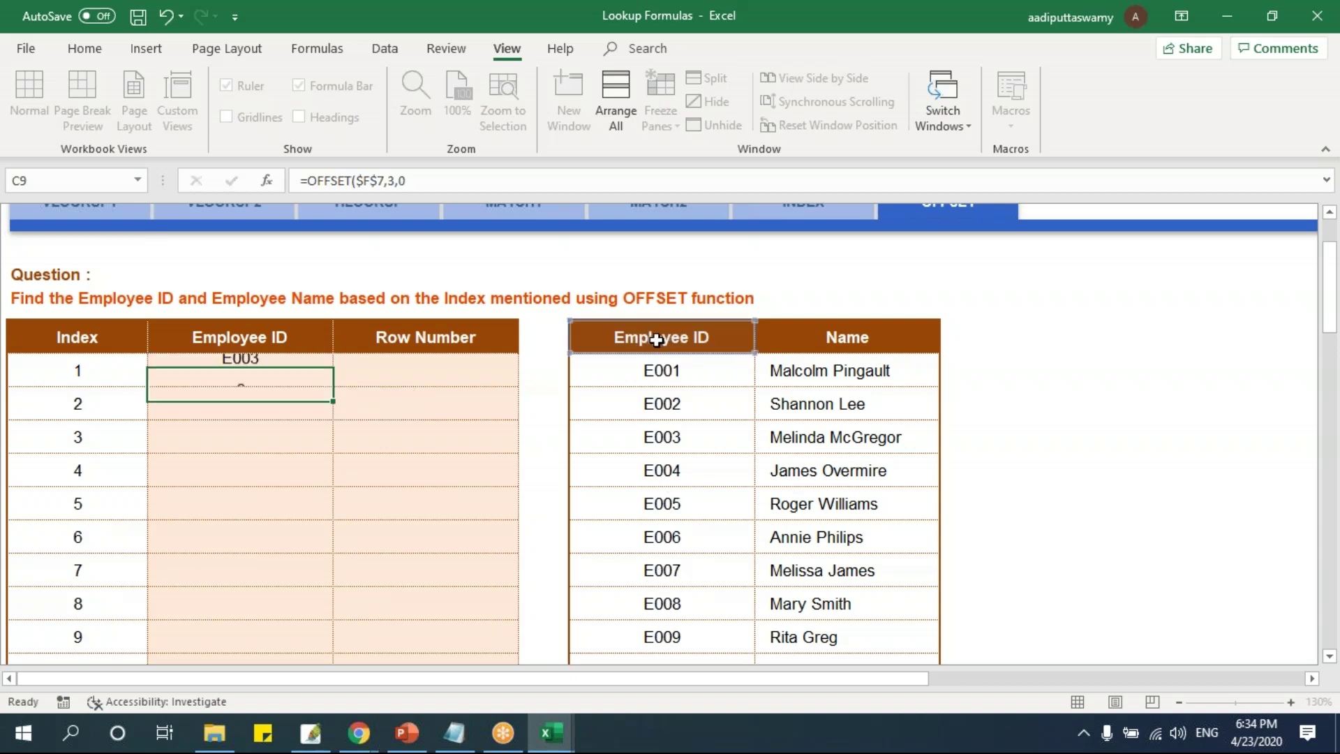
left_click(659, 437)
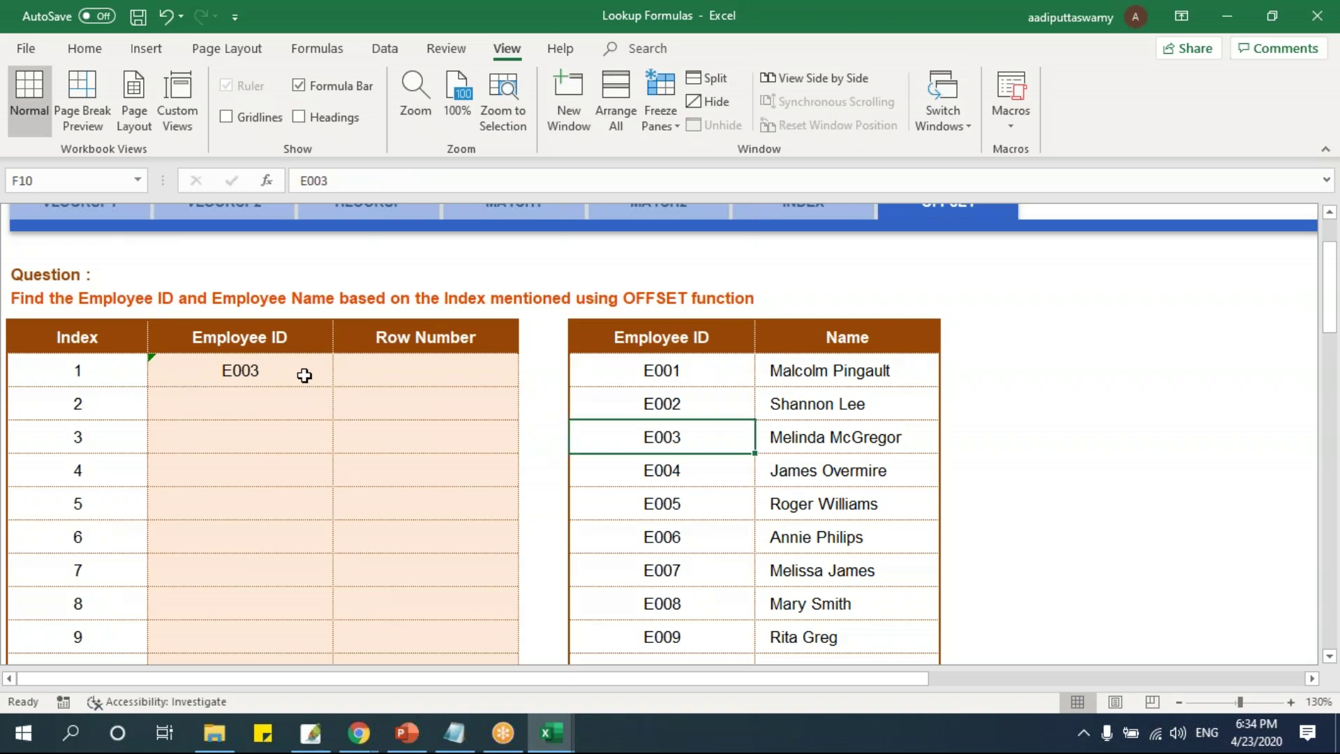
Set the rows argument of C8's OFFSET formula to 1 and compare the result with source cells F7 and F8.
double_click(277, 375)
key("BackSpace")
type("1")
key("Return")
left_click(632, 371)
left_click(607, 332)
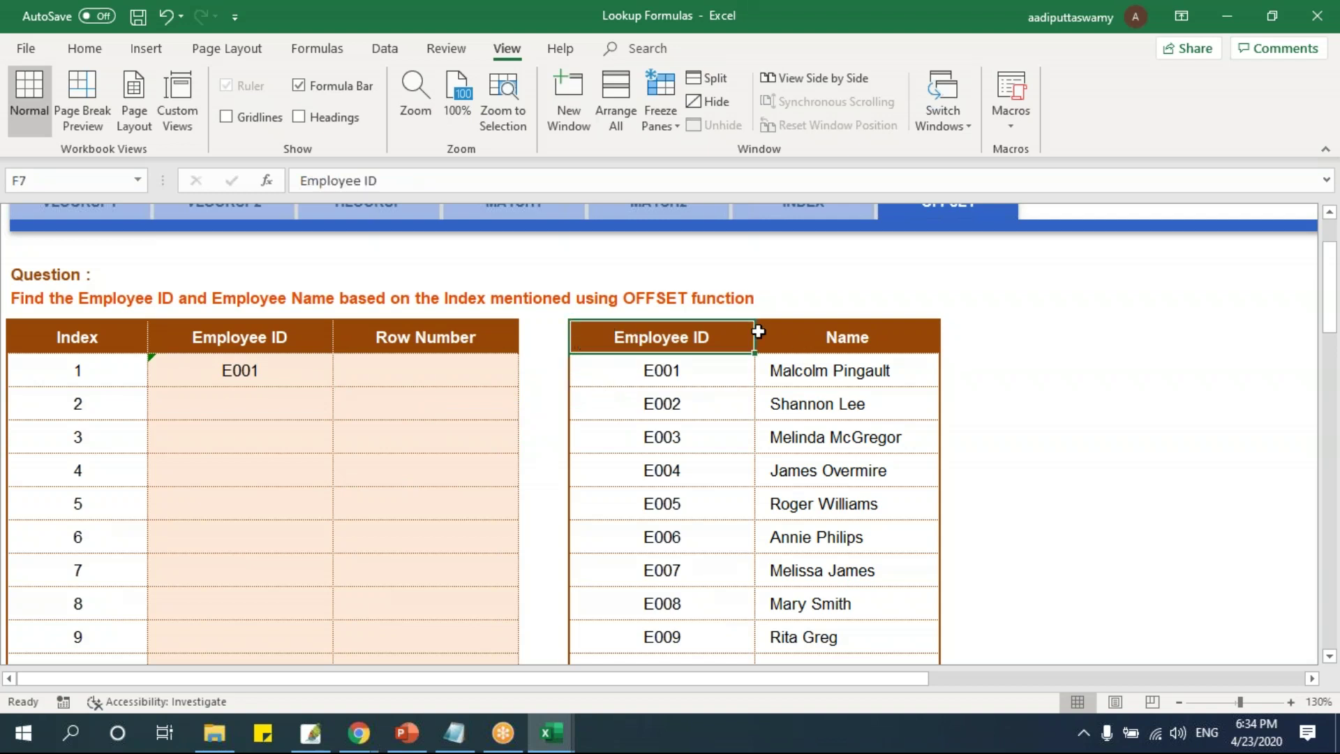
left_click(672, 375)
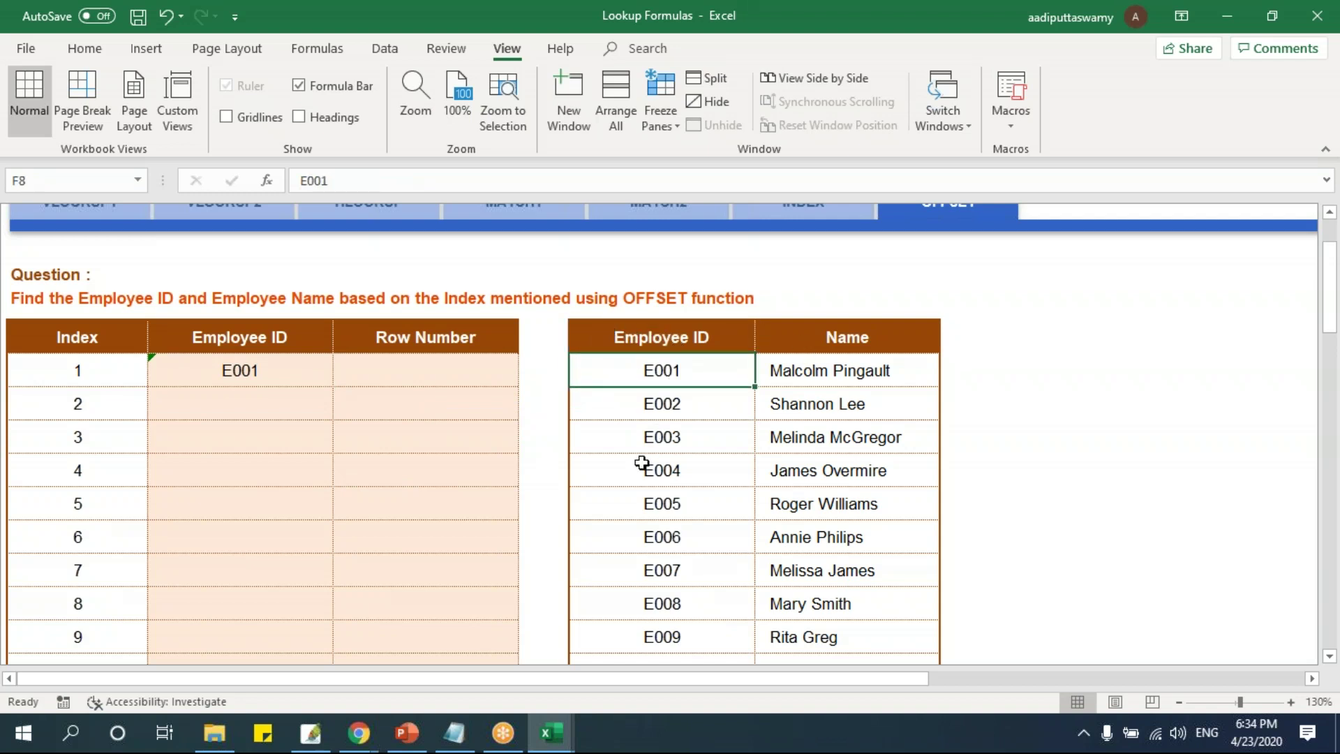
Examine the reference and rows arguments of C8's OFFSET formula against the source Employee ID column.
double_click(313, 366)
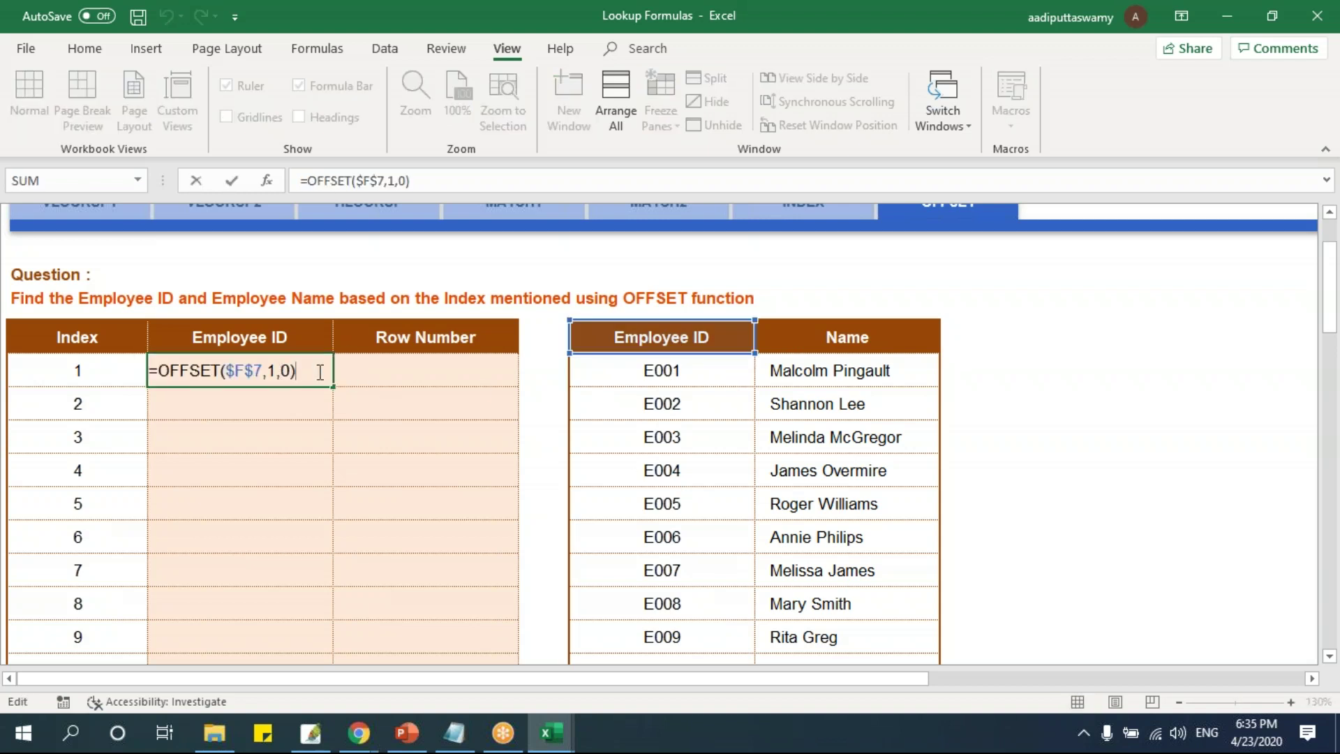
key("ctrl+Return")
left_click_drag(619, 338, 675, 506)
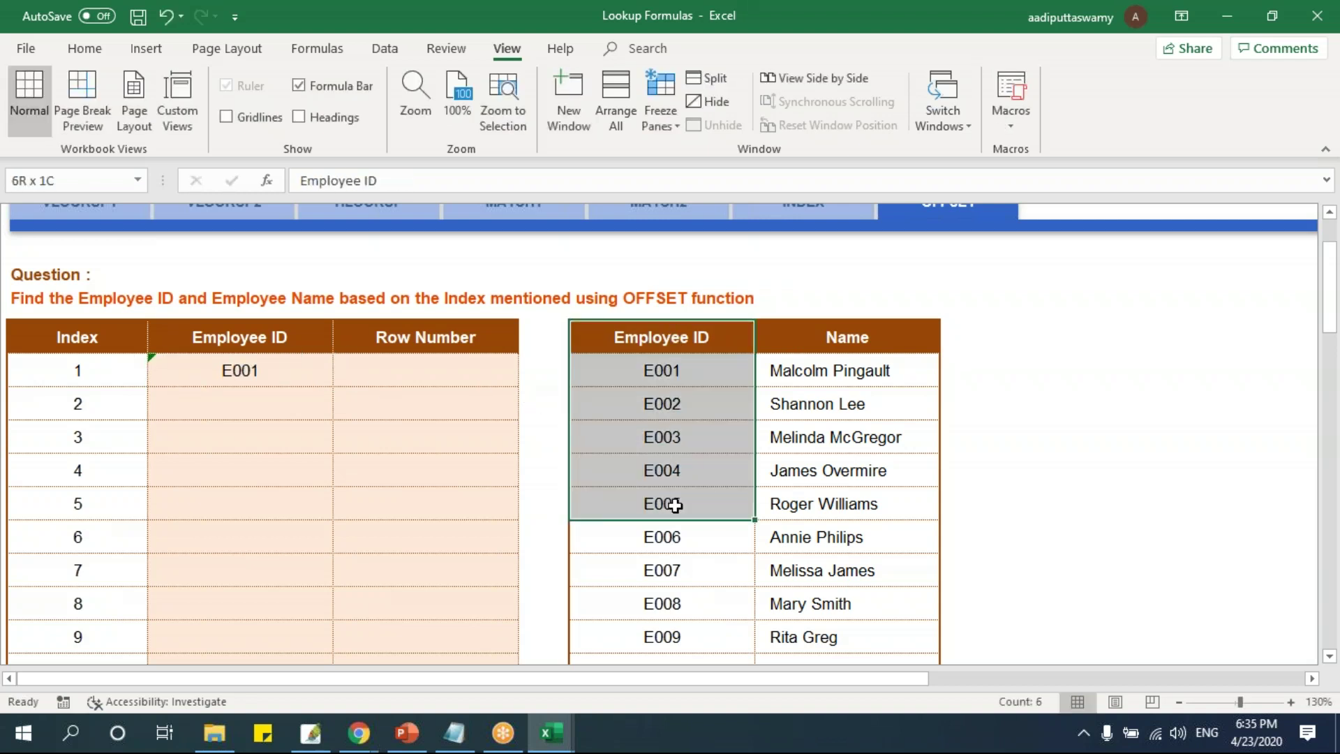
mouse_move(503, 734)
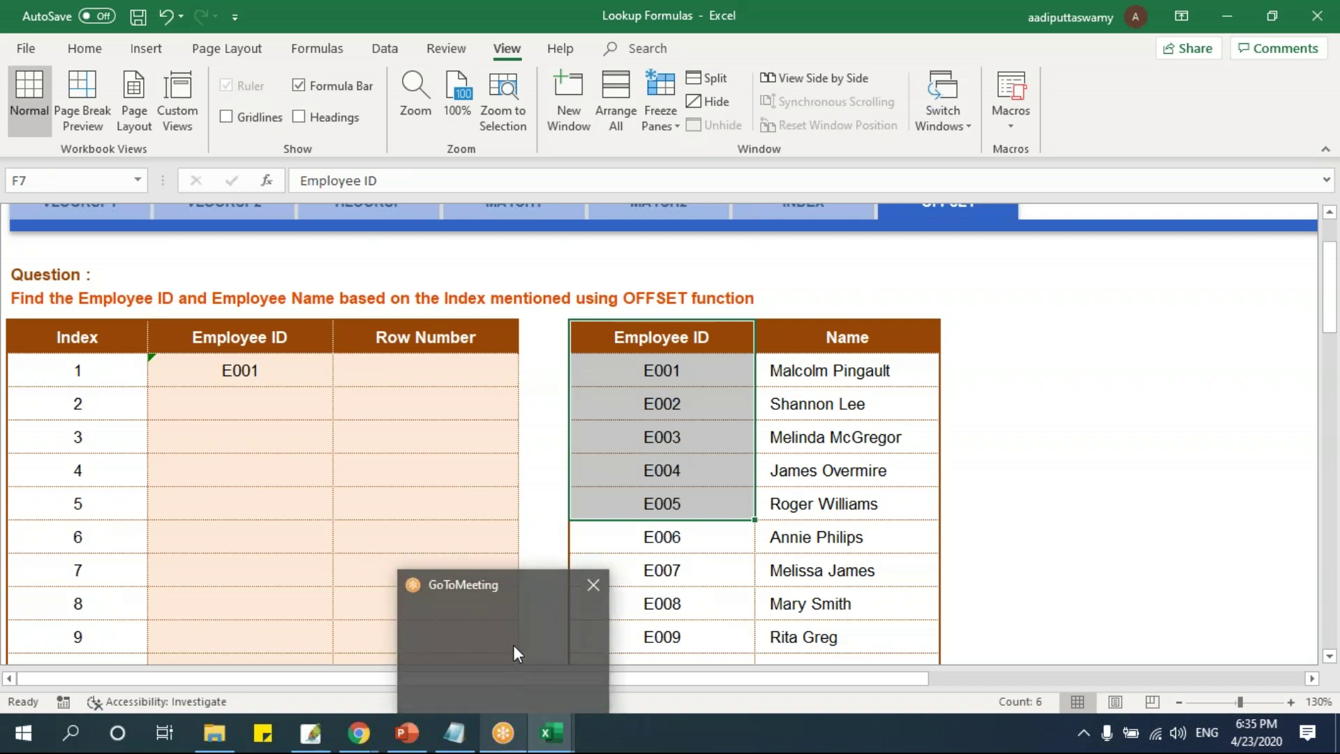
left_click(513, 644)
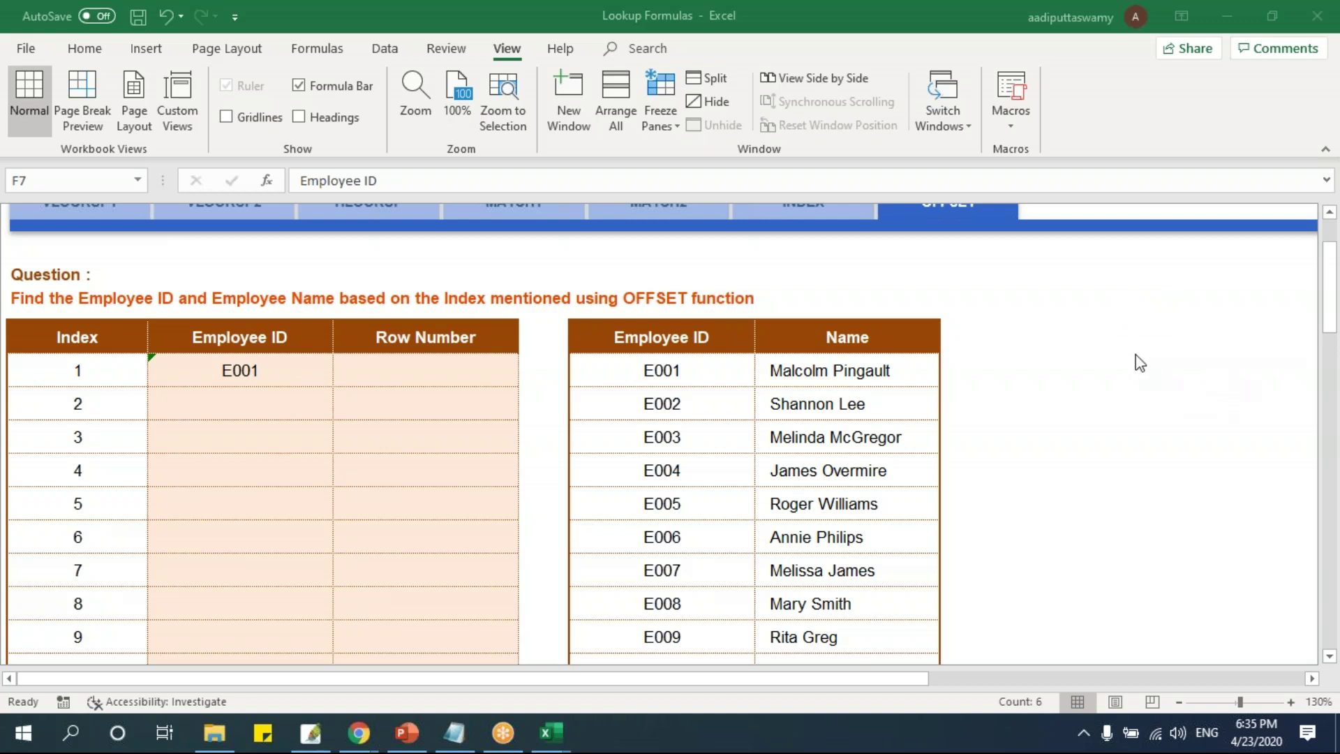
left_click(716, 371)
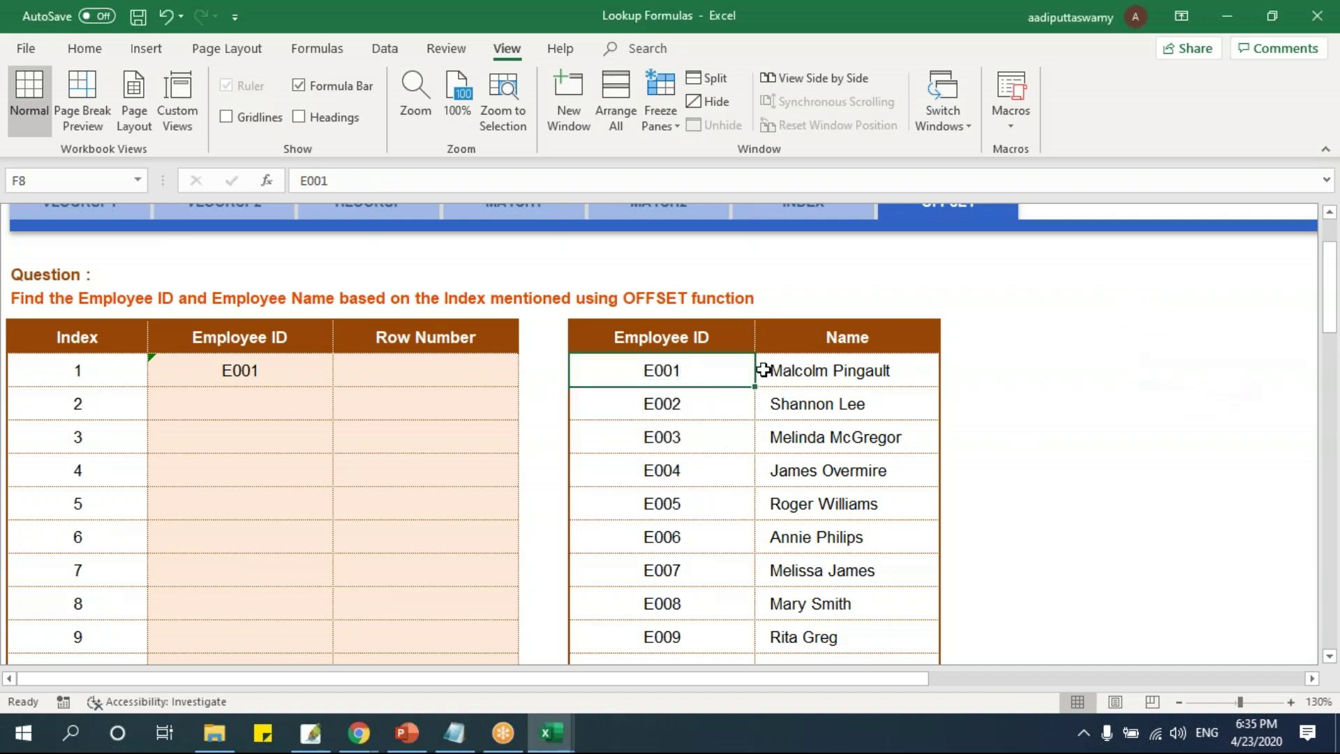
left_click(995, 79)
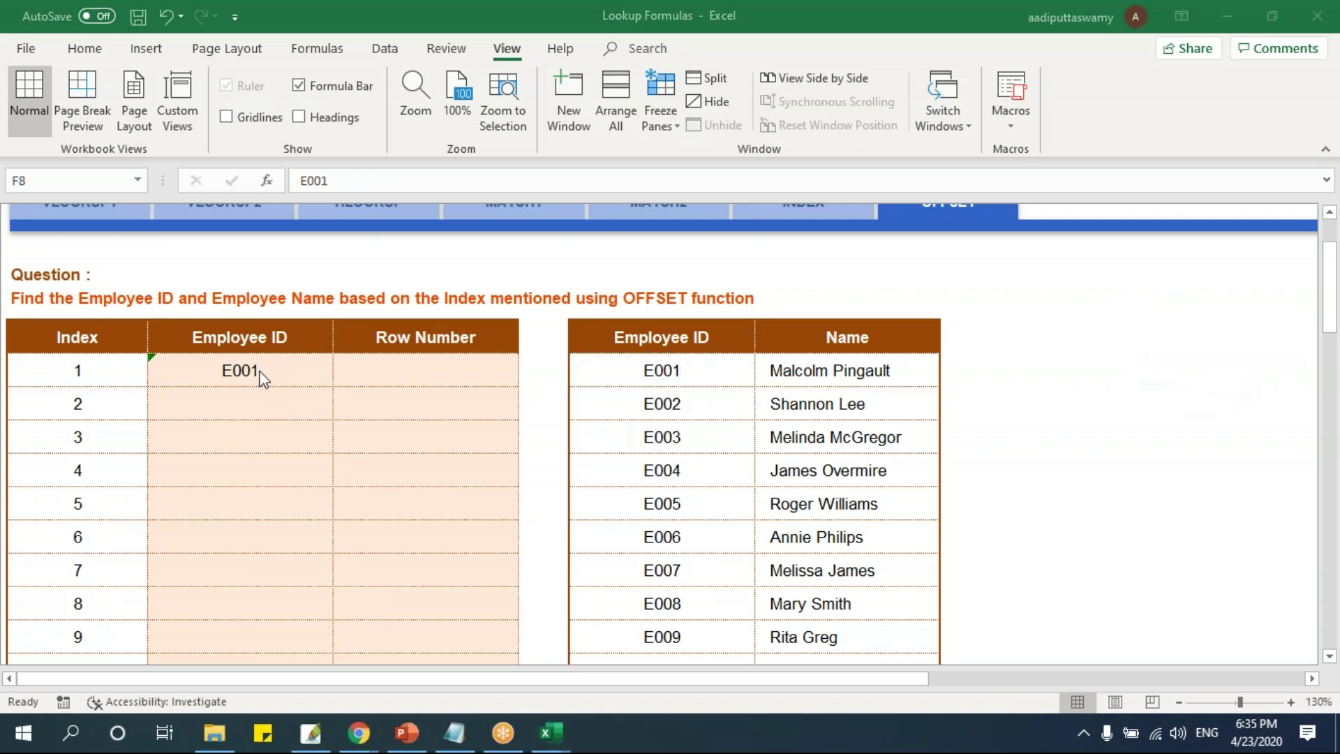
left_click(632, 370)
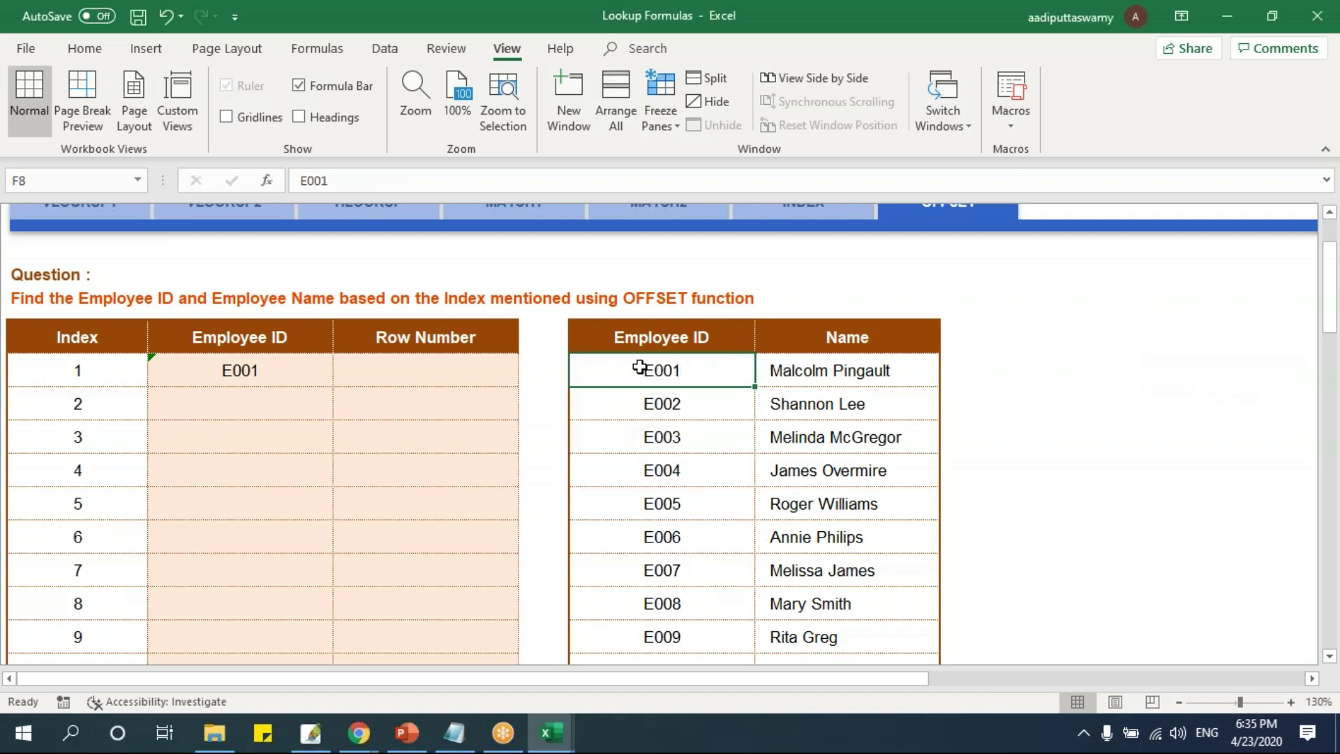
double_click(235, 369)
double_click(273, 371)
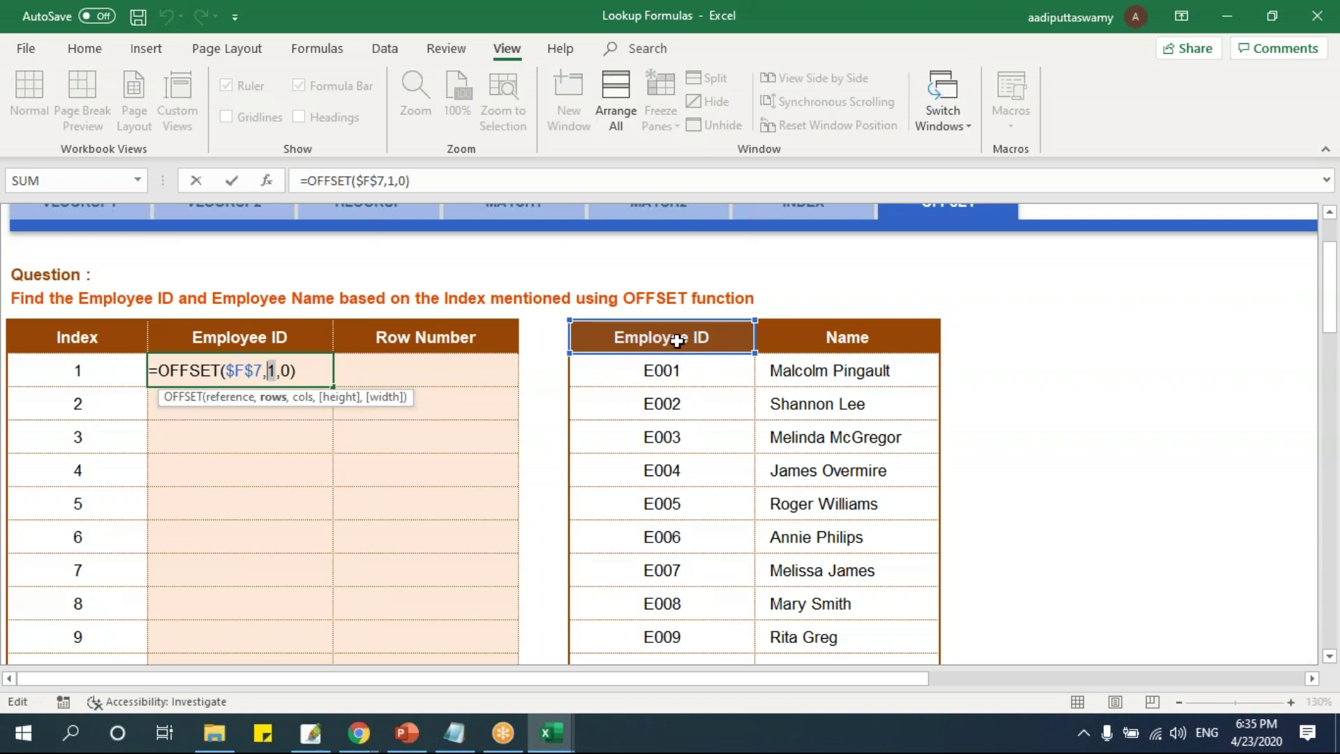
key("Return")
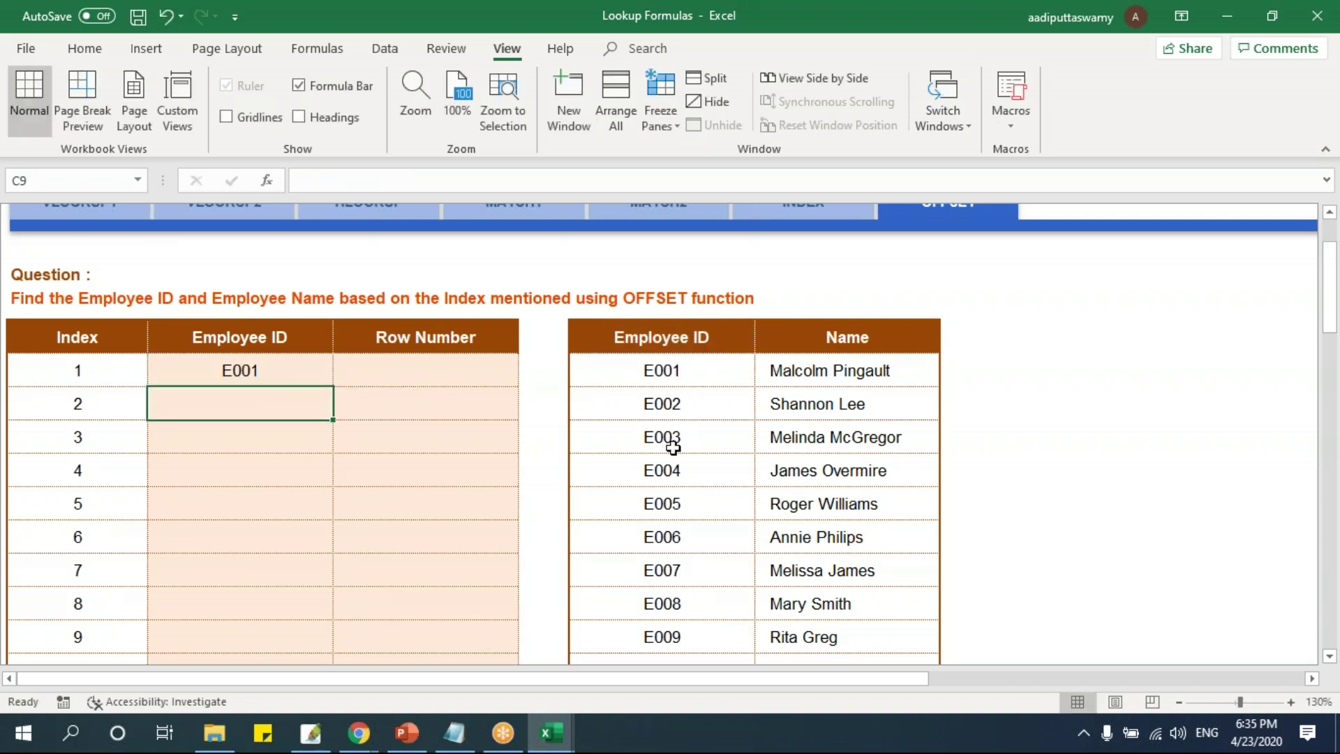
Replace the rows argument in C8's OFFSET formula with the column-locked index reference $B8.
left_click(278, 370)
double_click(271, 371)
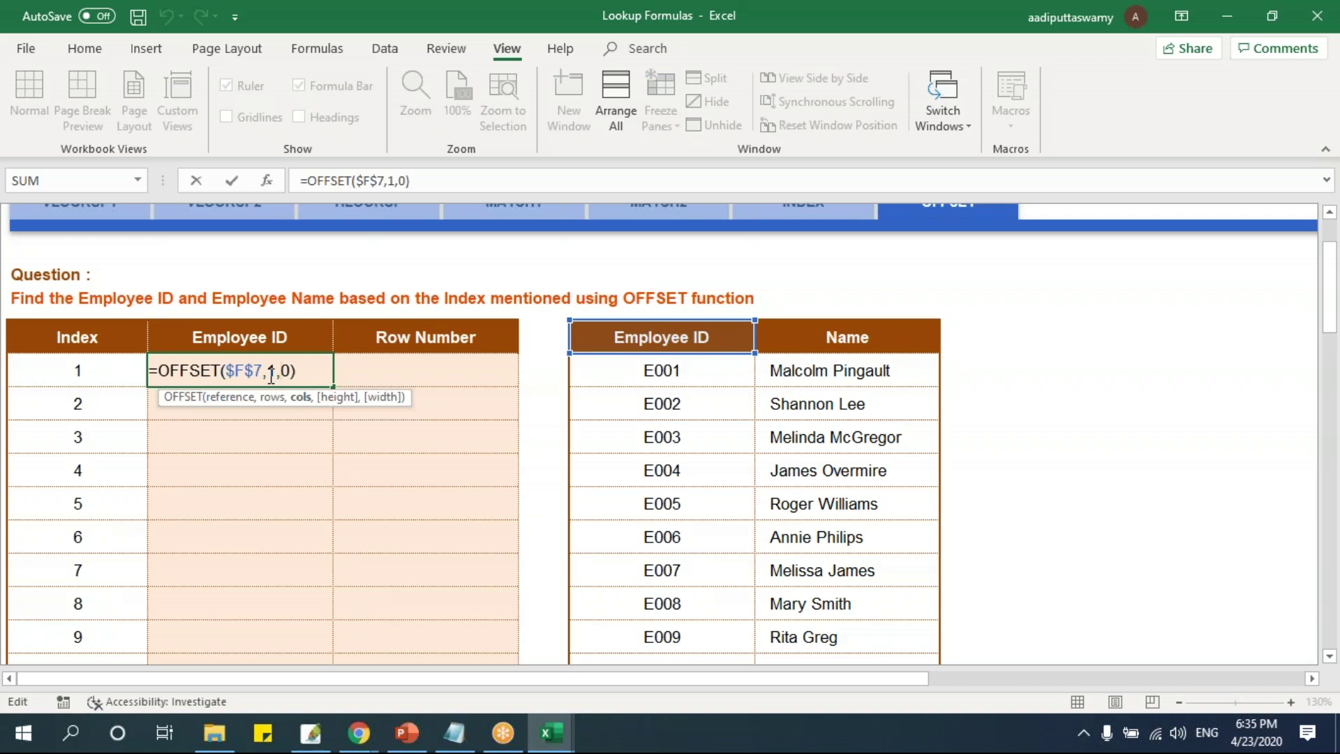
left_click(271, 373)
key("BackSpace")
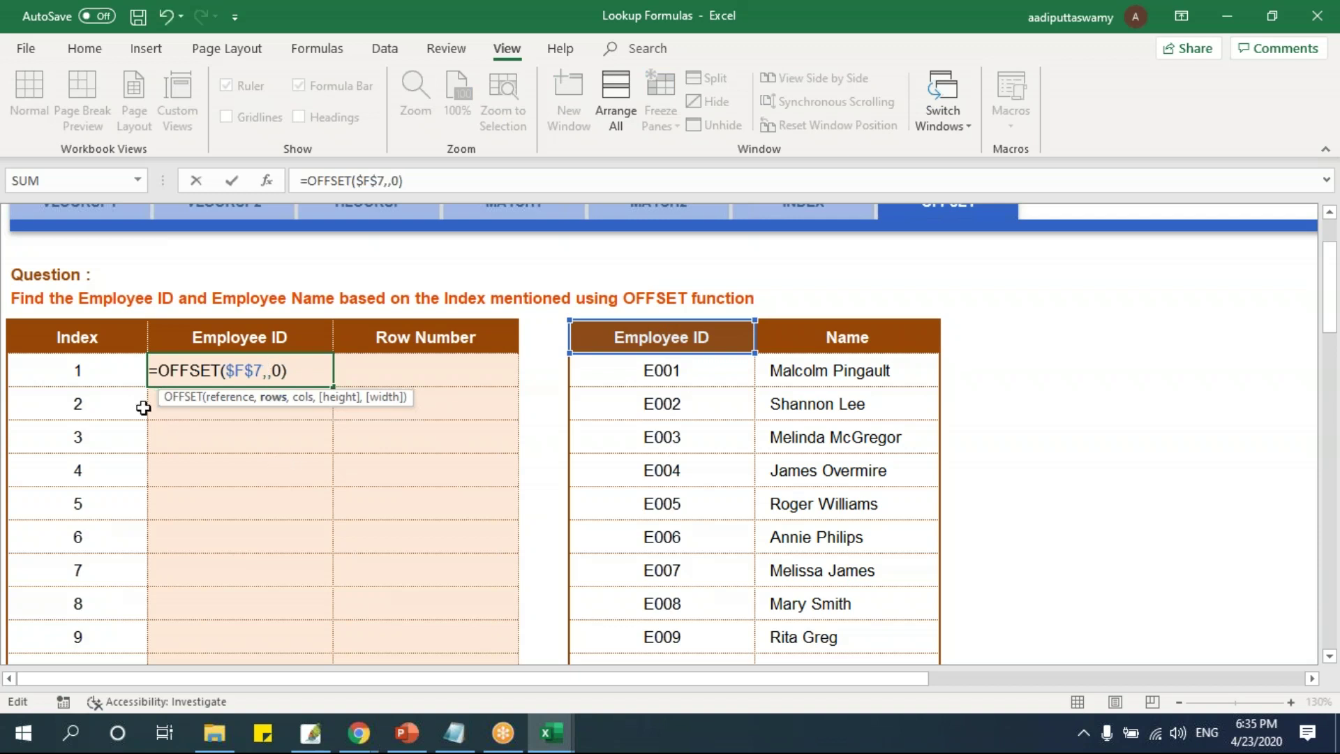
left_click(117, 375)
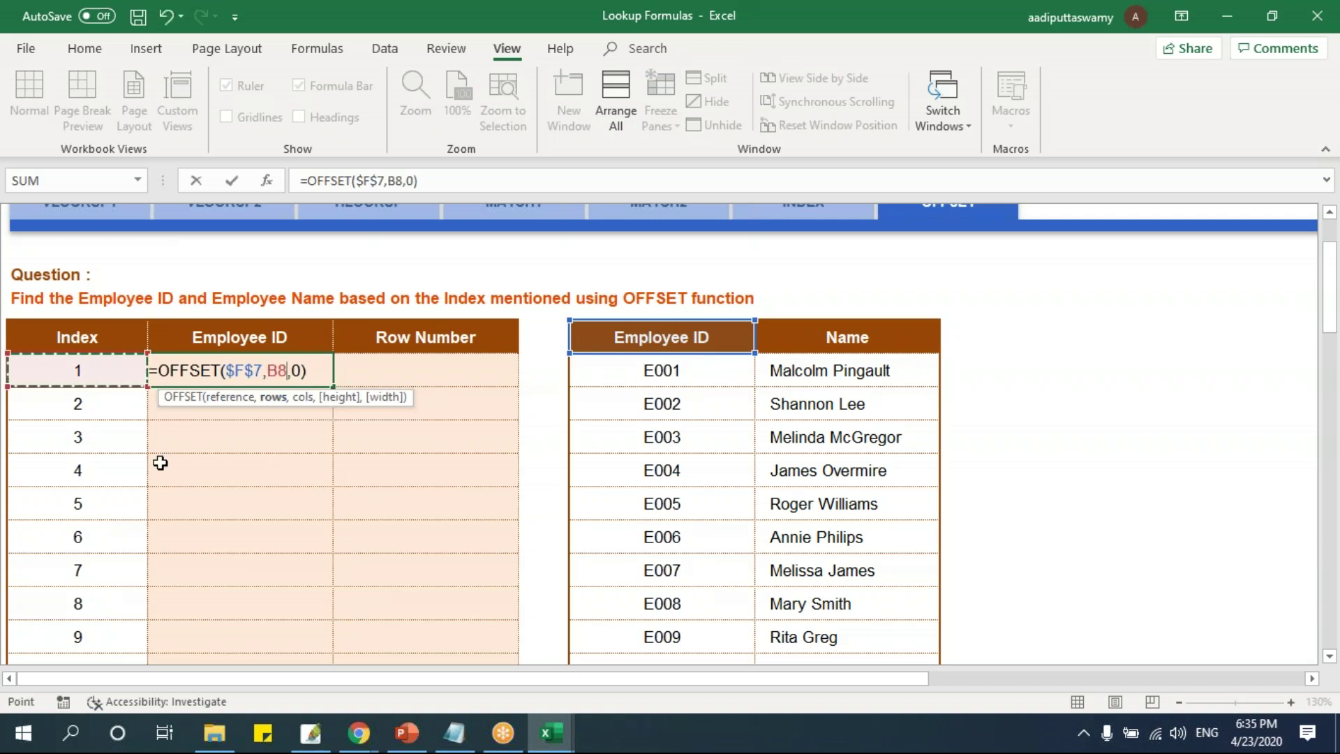
key("F4")
key("F4")
key("F4")
key("Return")
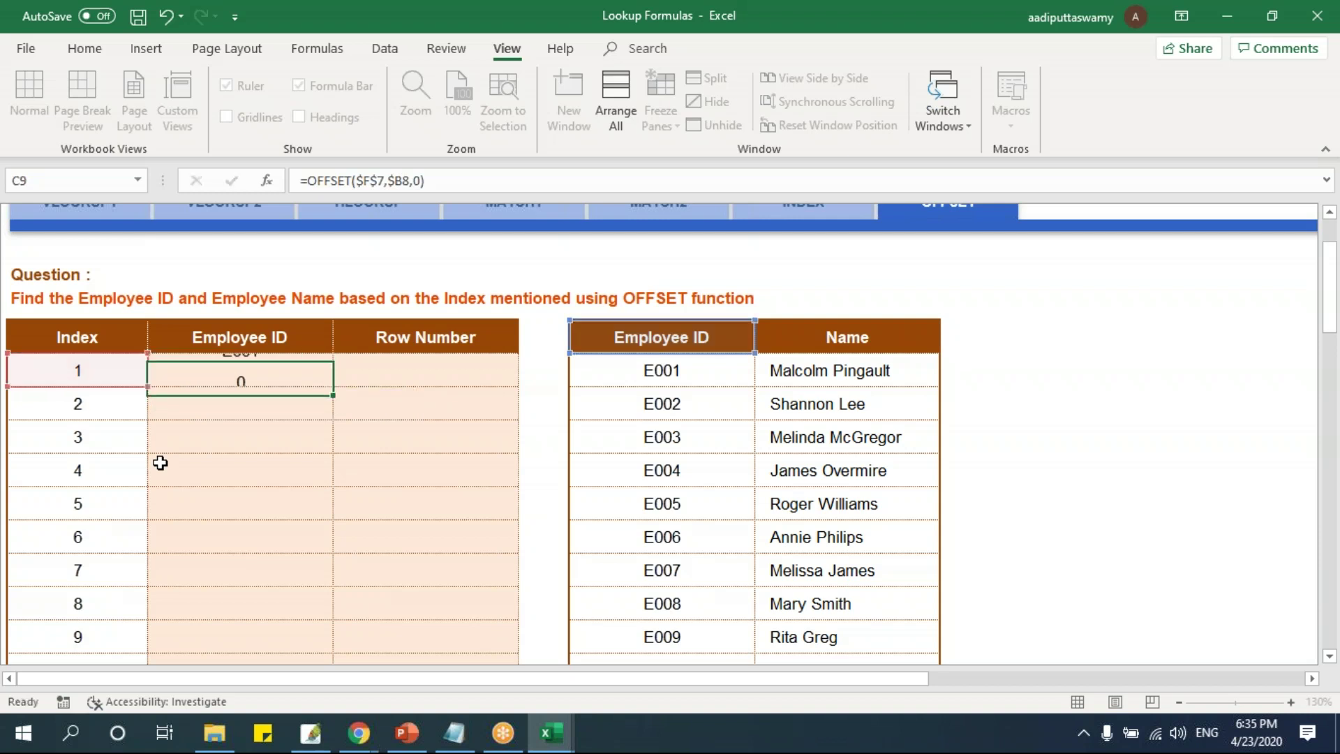
Fill the OFFSET formula from C8 down the Employee ID column to C16.
left_click(311, 364)
left_click_drag(333, 387, 341, 643)
key("Left")
key("Down")
key("Down")
Set the index in B9 to 10.
left_click(96, 413)
type("10")
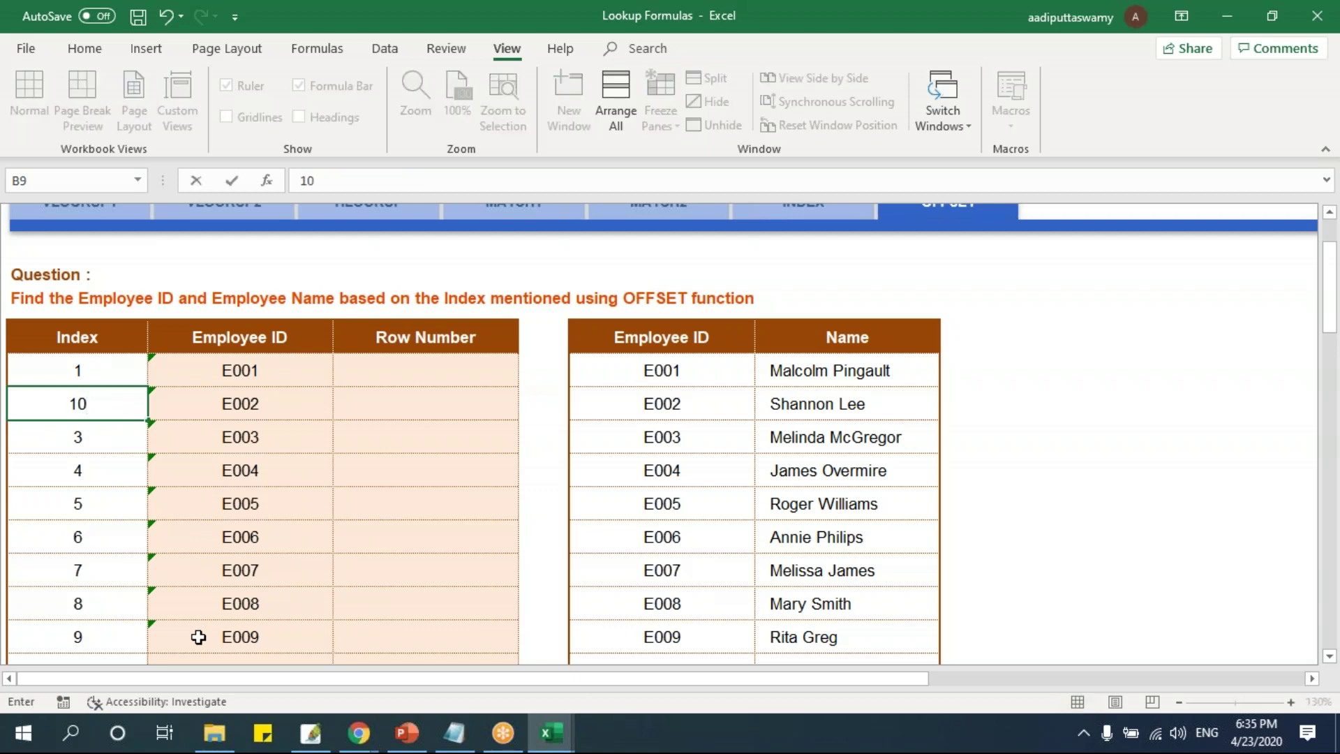
key("Return")
Count down the source Employee ID column from the header to the tenth entry to verify the result in C9.
scroll(720, 632, "down", 2)
left_click(688, 552)
left_click(697, 219)
left_click(693, 252)
left_click(691, 286)
left_click(691, 320)
left_click(691, 353)
left_click(681, 388)
left_click(676, 419)
left_click(674, 452)
left_click(673, 486)
left_click(673, 520)
left_click(673, 552)
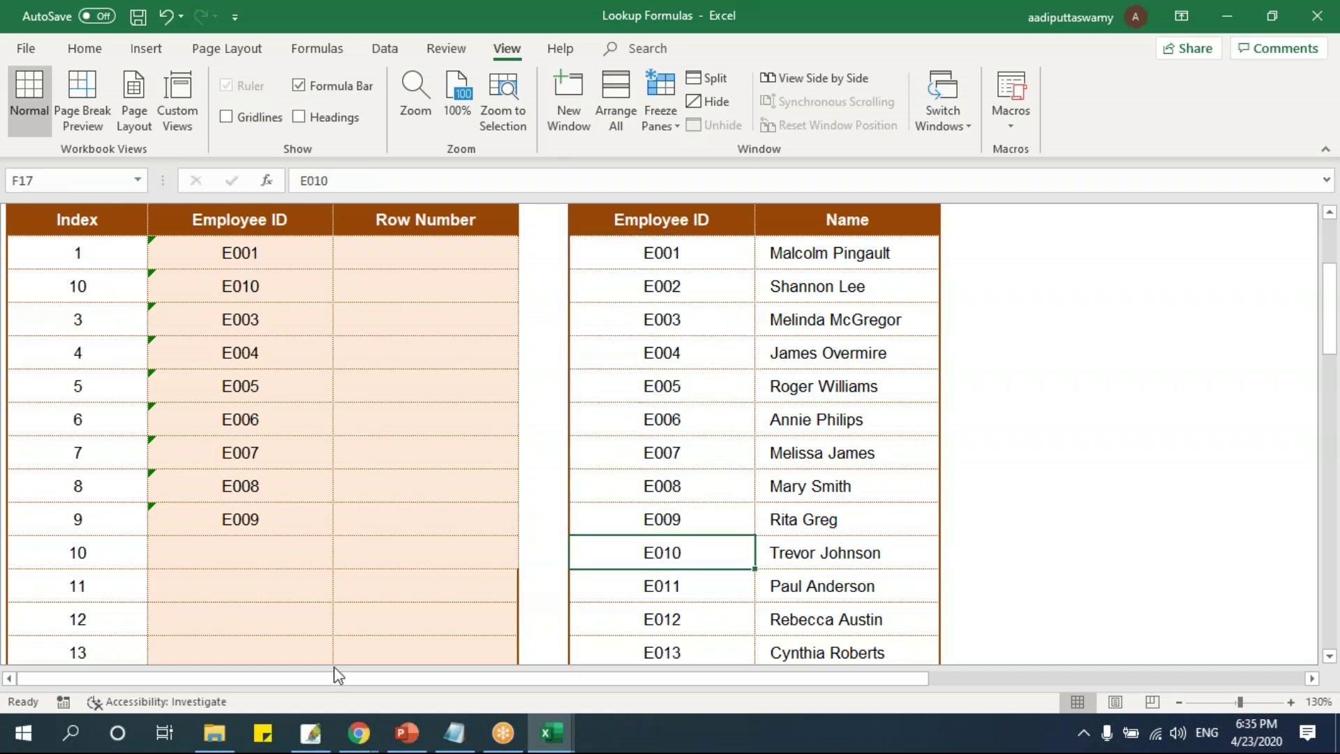
Review the OFFSET formula in C8 and compare the source Employee ID and Name columns as column offsets from the header.
left_click(278, 249)
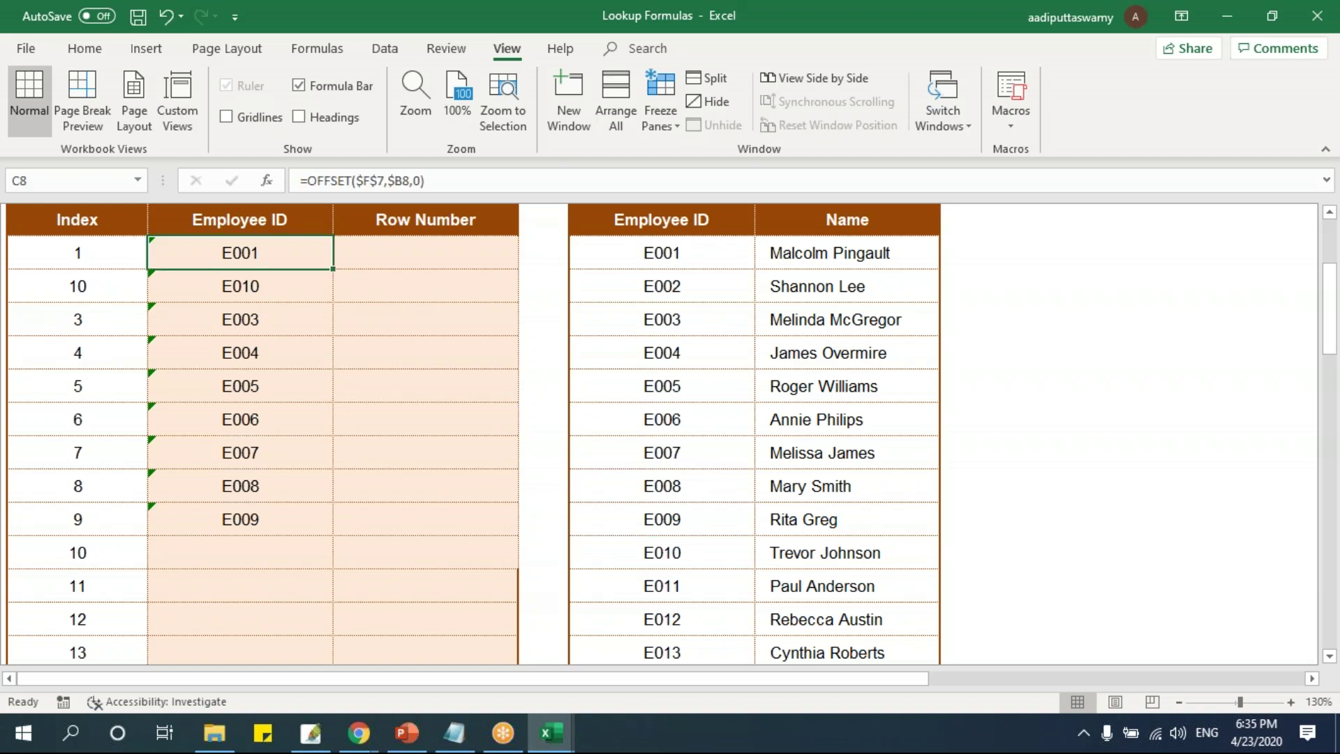
key("F2")
key("Escape")
left_click_drag(649, 222, 682, 556)
left_click_drag(848, 221, 816, 585)
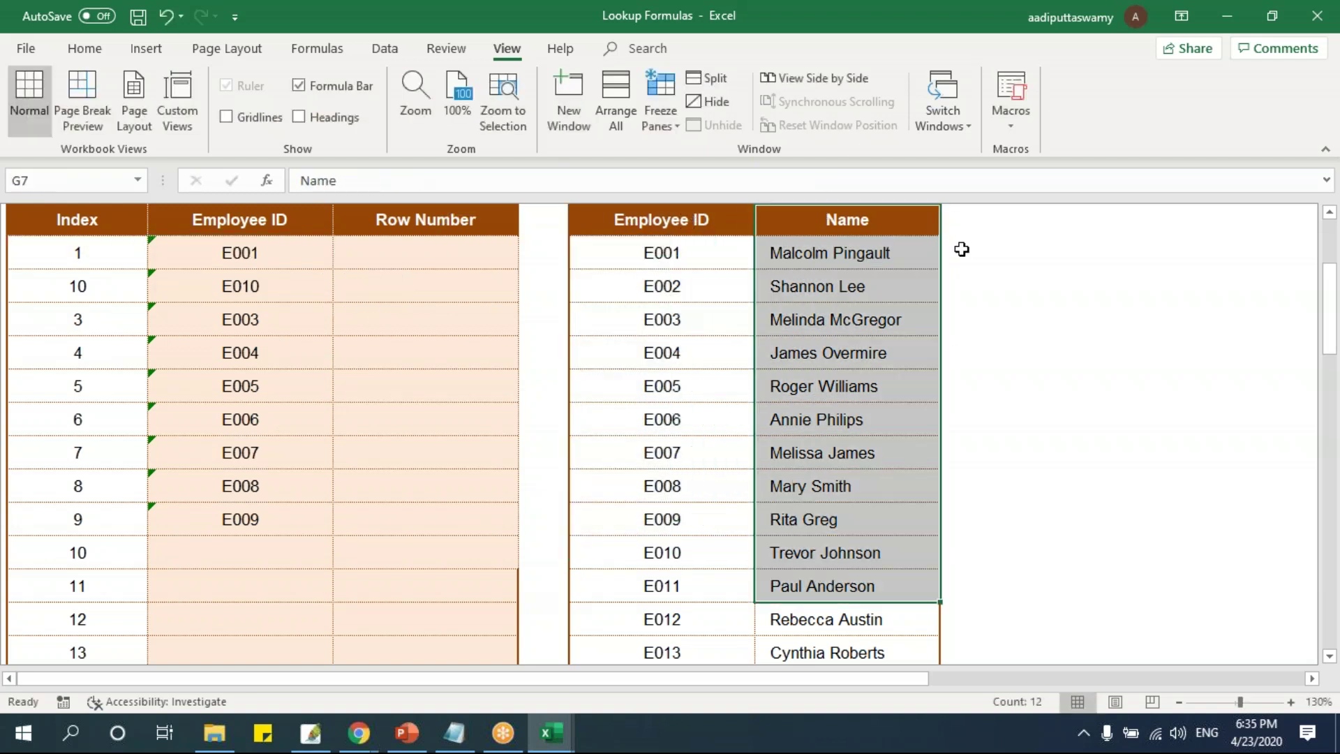
left_click_drag(974, 221, 952, 488)
Copy the OFFSET formula from C8 to D8, set its columns argument to 1, and check the offset along the header row.
left_click(290, 253)
left_click(331, 273)
left_click(302, 255)
left_click_drag(333, 269, 504, 271)
double_click(434, 254)
left_click(493, 261)
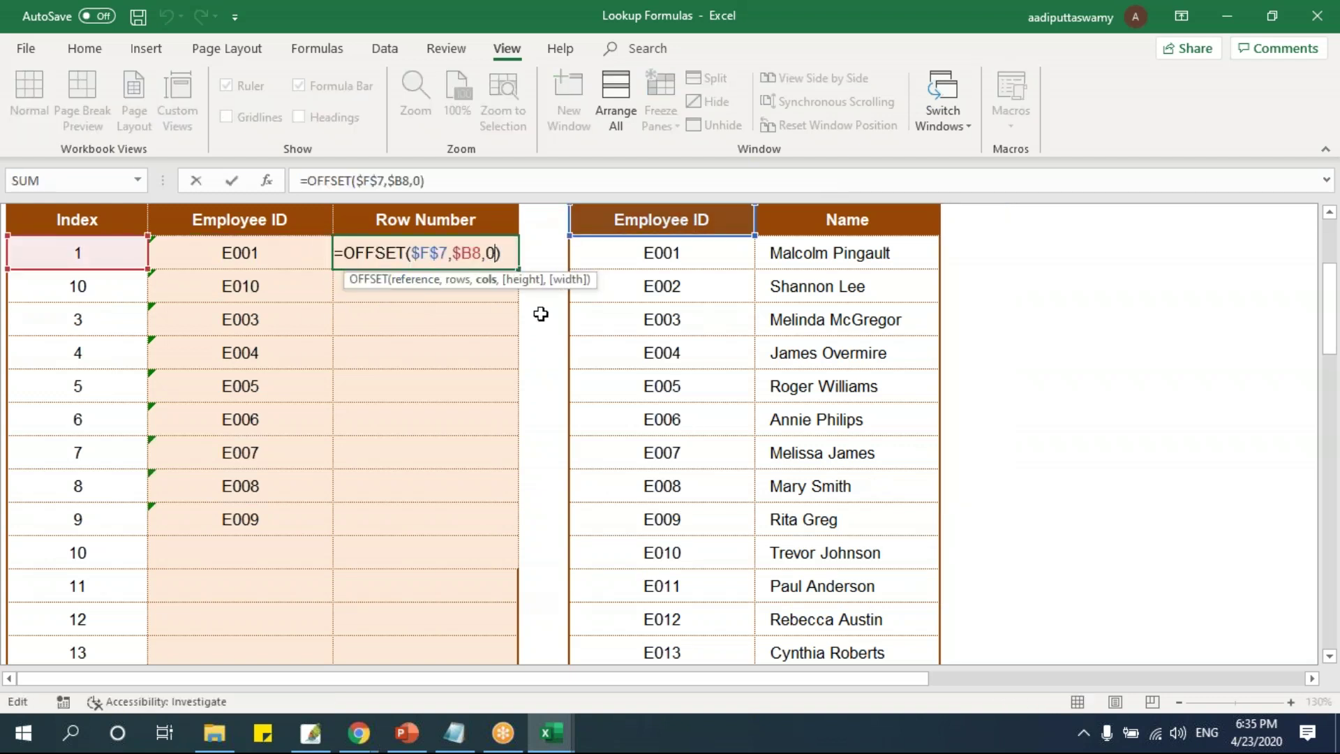
key("BackSpace")
type("1")
scroll(604, 329, "up", 1)
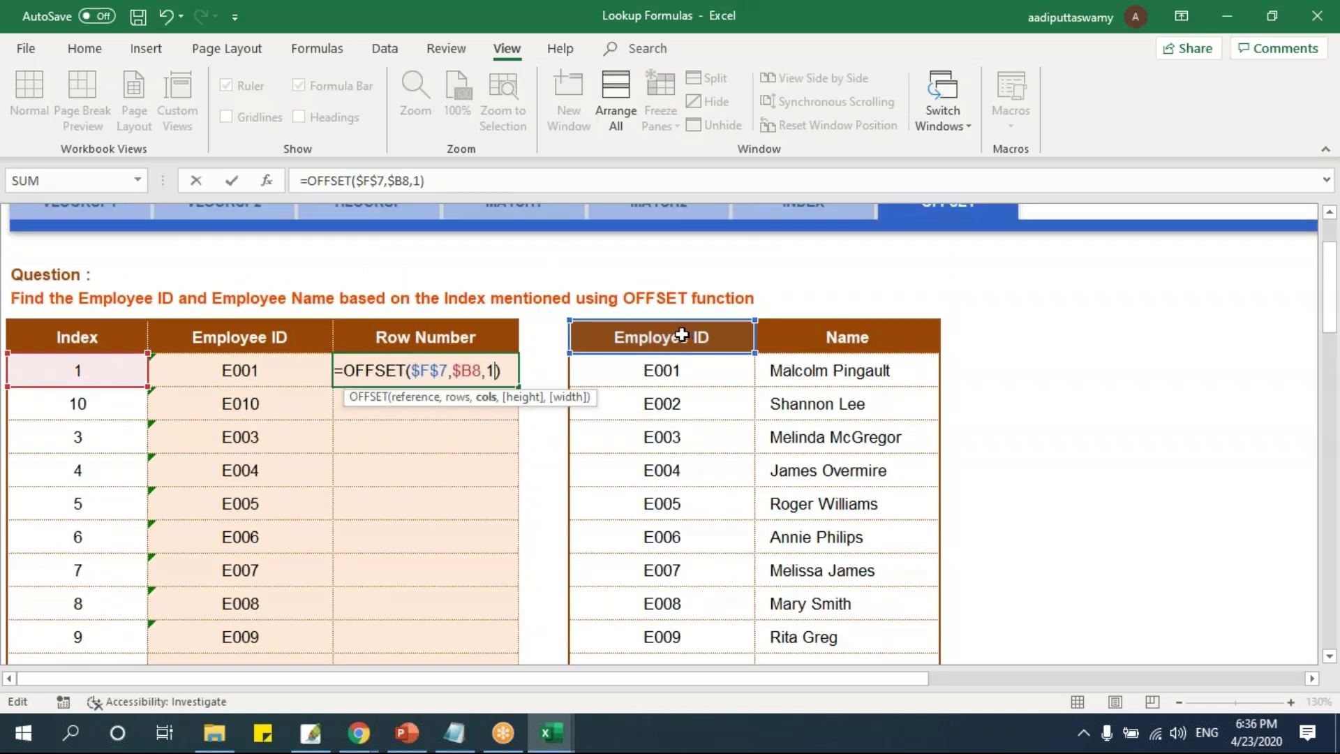
key("Return")
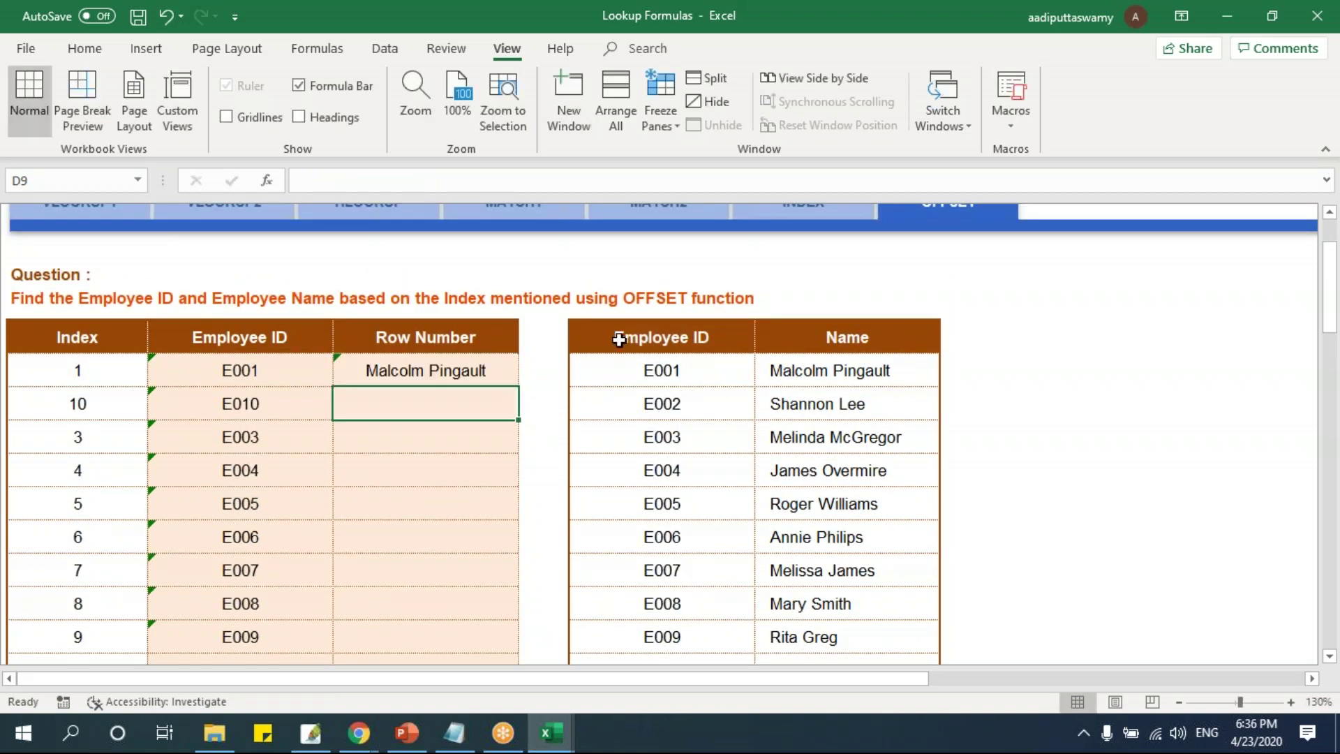
left_click(644, 348)
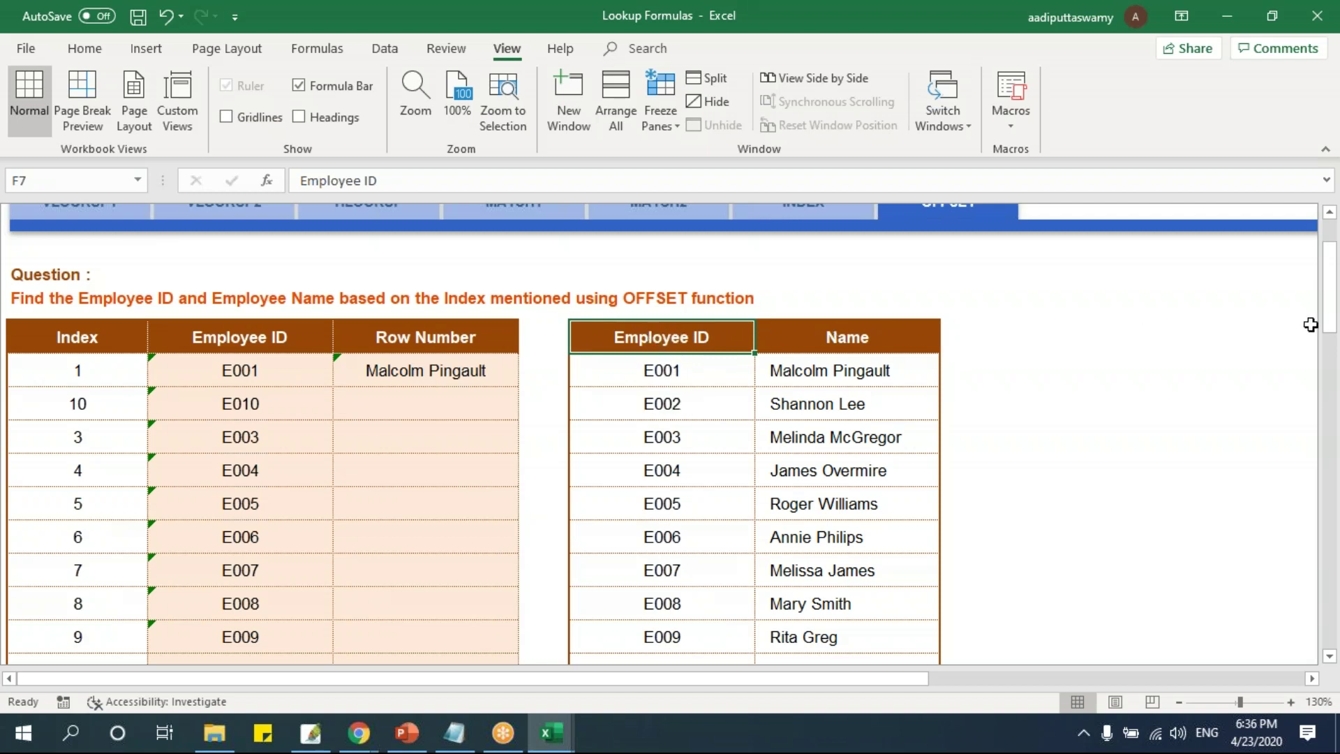
left_click_drag(791, 337, 1180, 332)
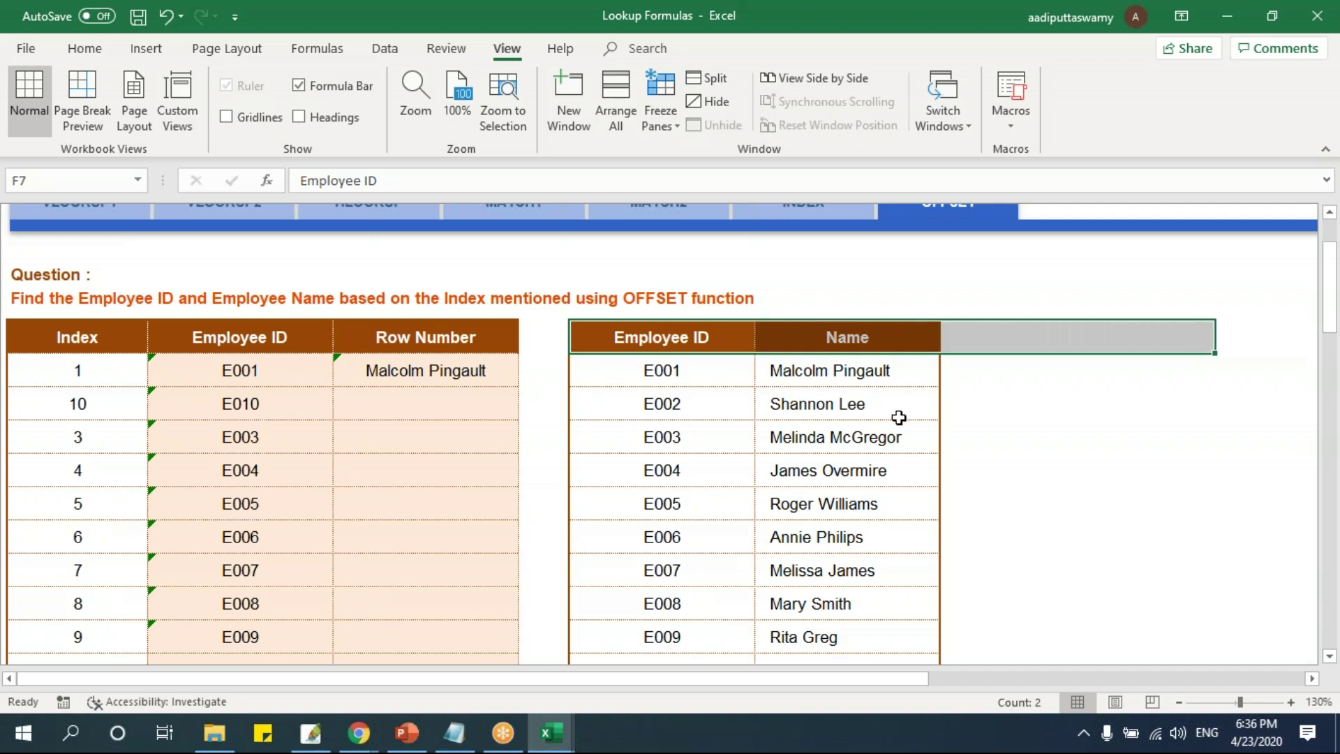
Fill the OFFSET formula from D8 down through D16.
left_click(444, 377)
left_click_drag(521, 388, 494, 642)
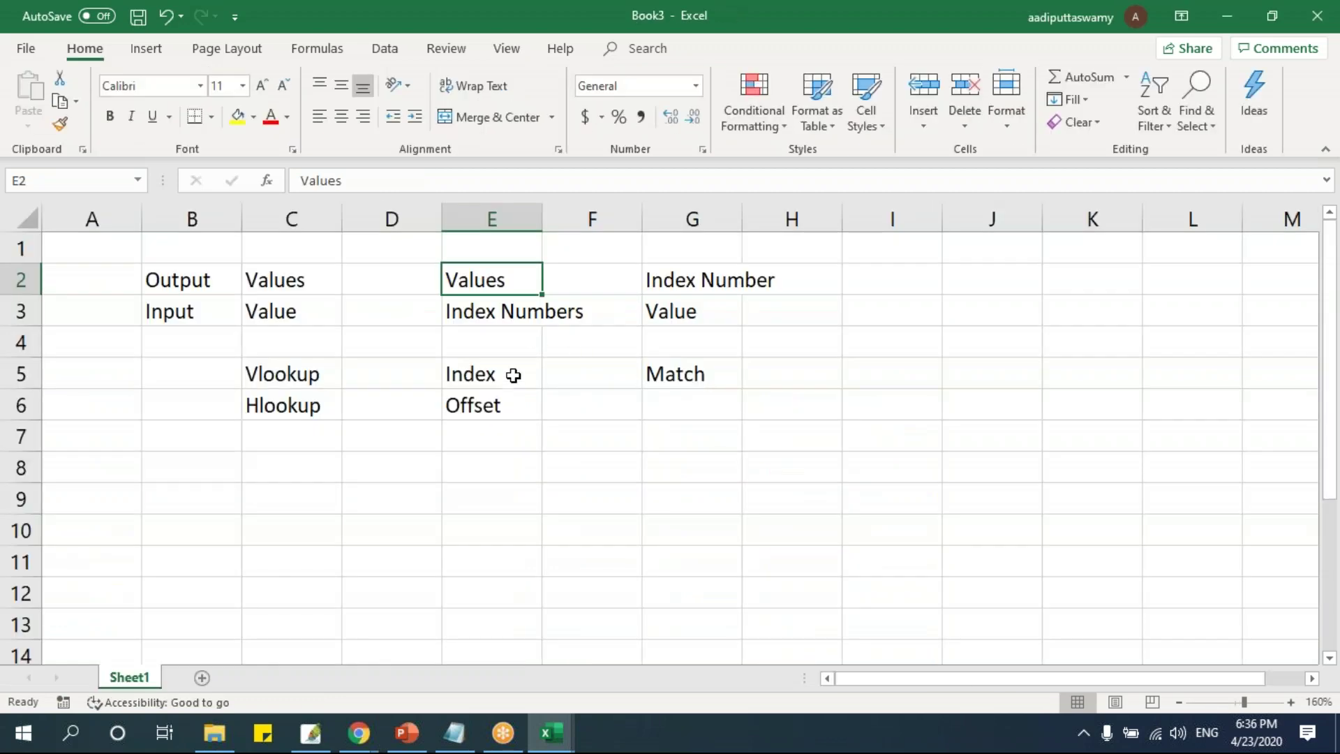
Switch between the Book3 notes and the OFFSET sheet to compare the Index/Offset inputs and outputs with the filled D column results.
left_click(502, 407)
left_click(494, 320)
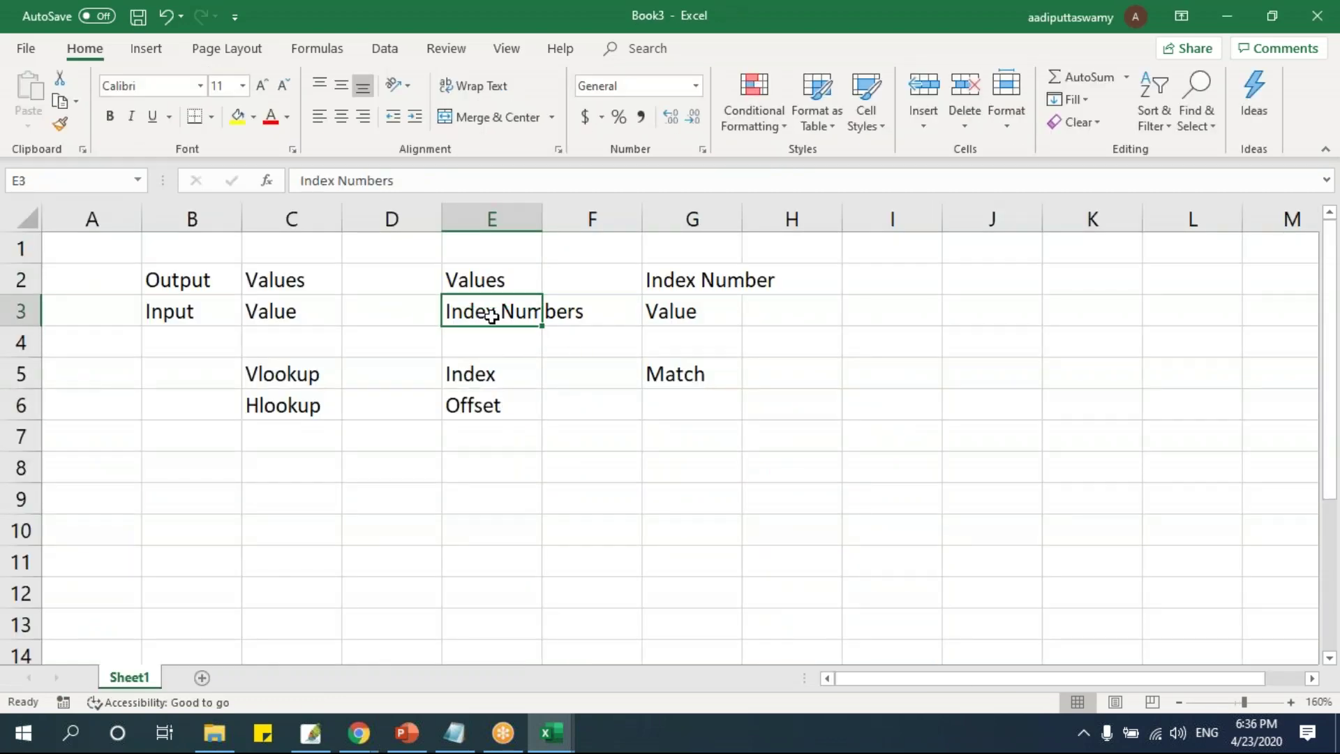
left_click(472, 274)
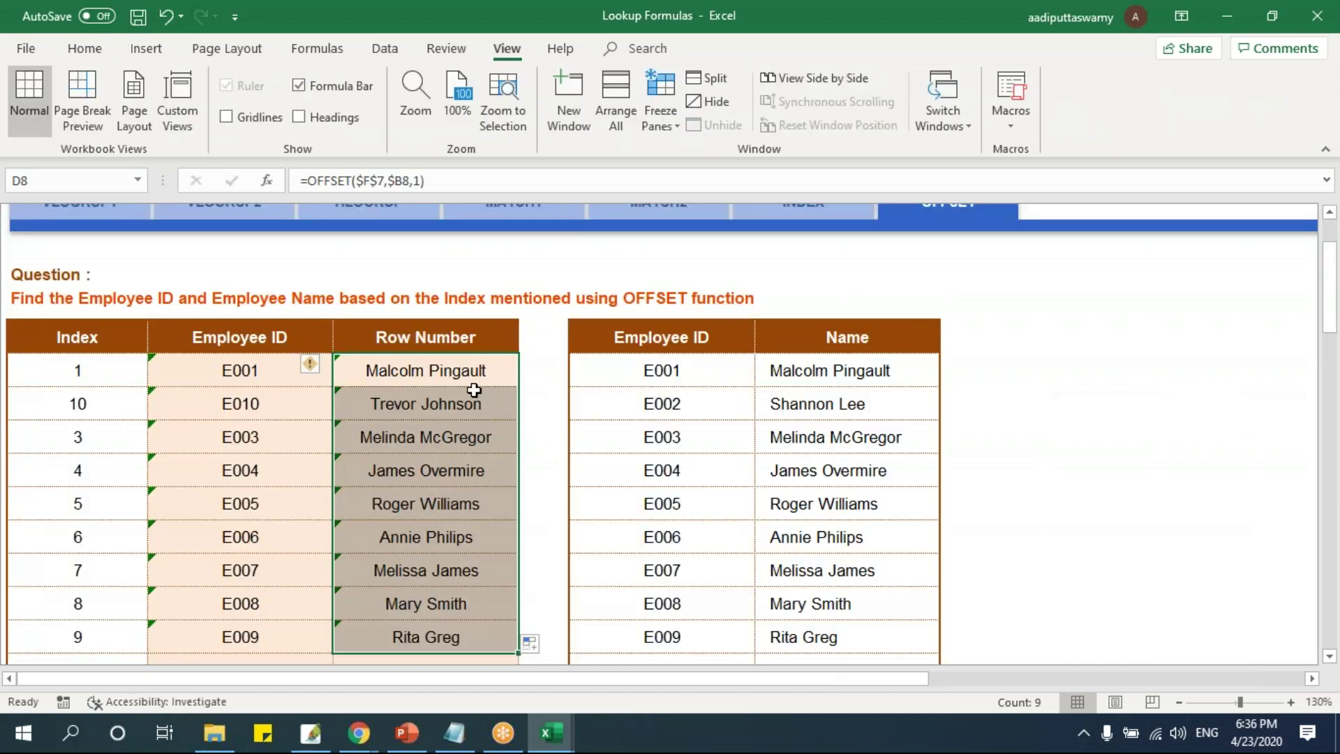
left_click_drag(473, 389, 428, 610)
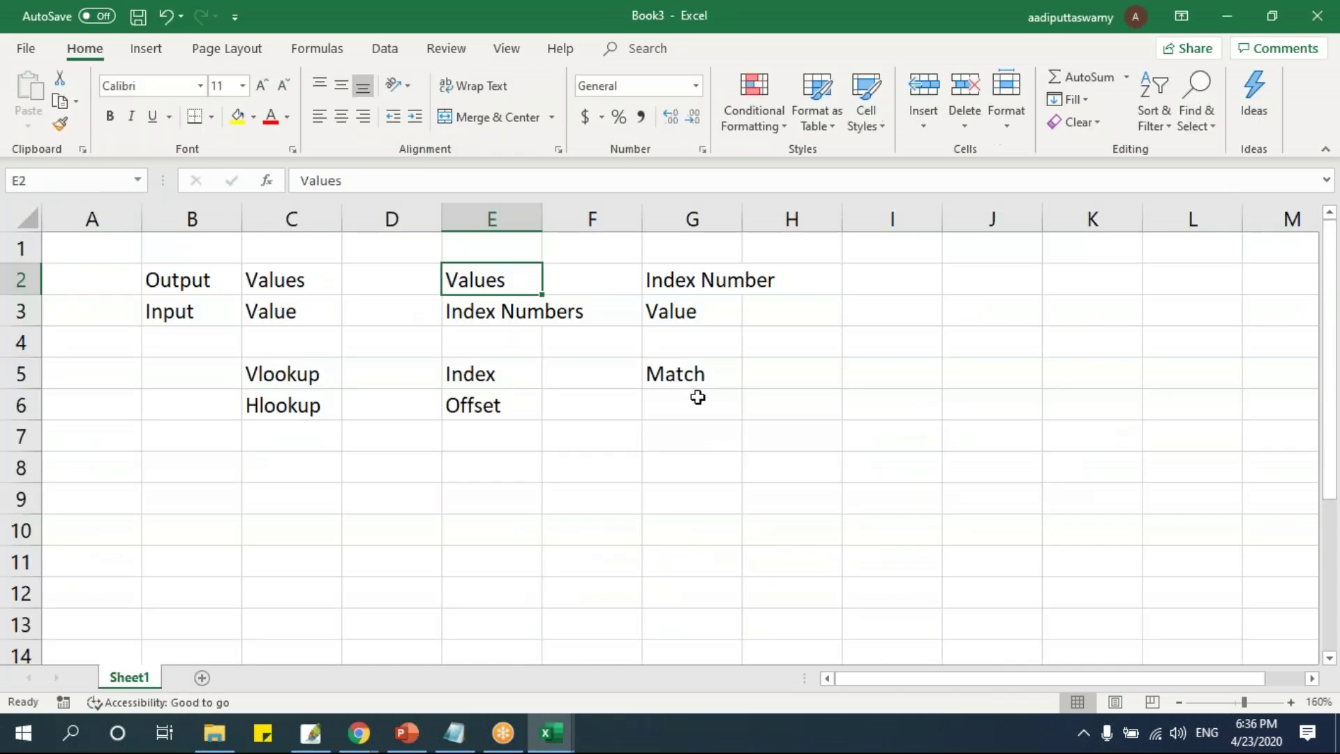
left_click(693, 382)
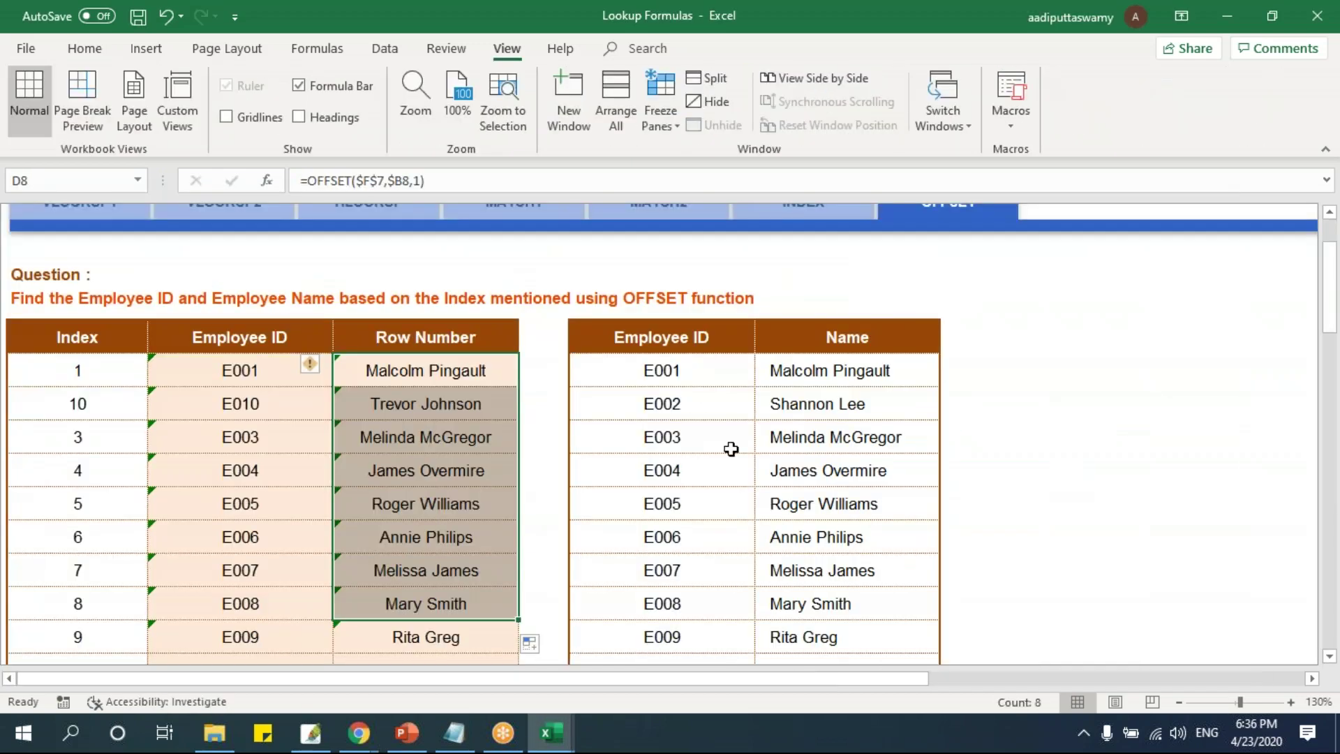
Open the MATCH1 sheet at 115% zoom and review the output and input noted for Match in Book3.
scroll(726, 447, "up", 3)
left_click(546, 342)
left_click(492, 448)
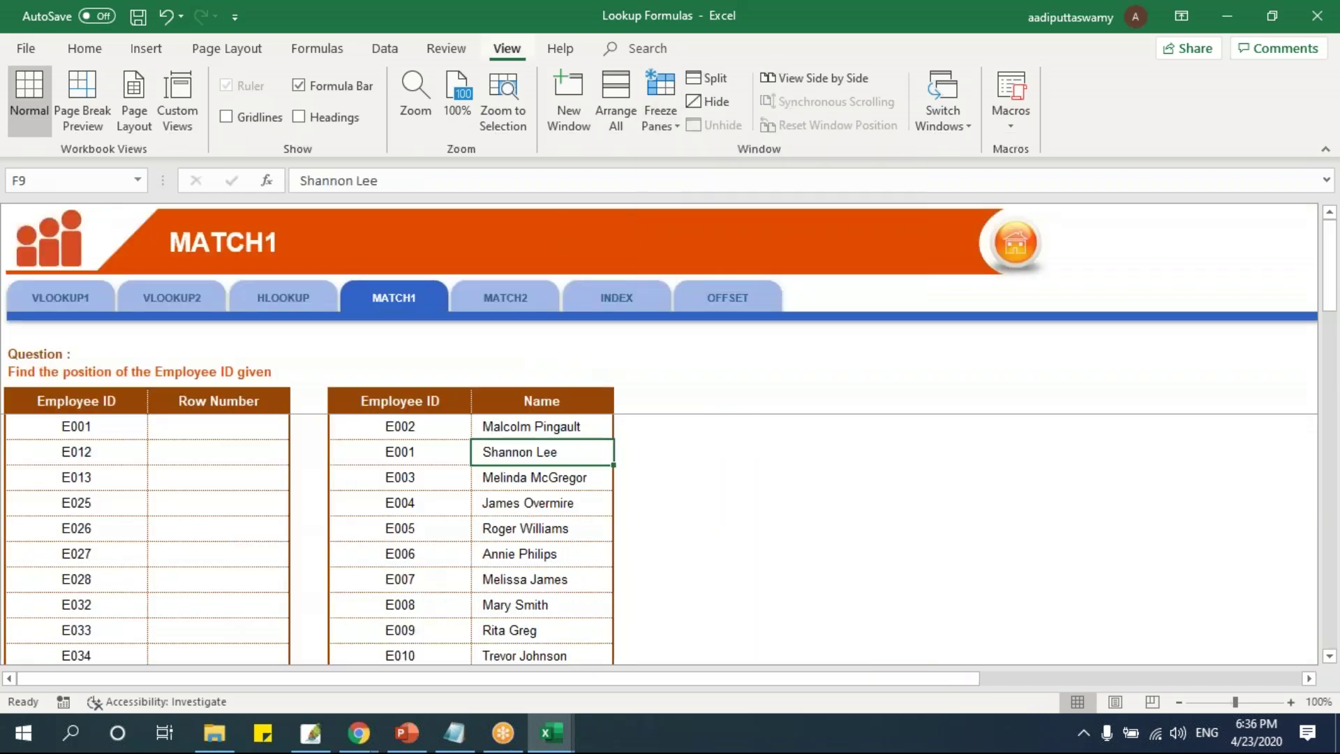
scroll(584, 493, "up", 1)
left_click_drag(560, 685, 538, 683)
left_click(254, 464)
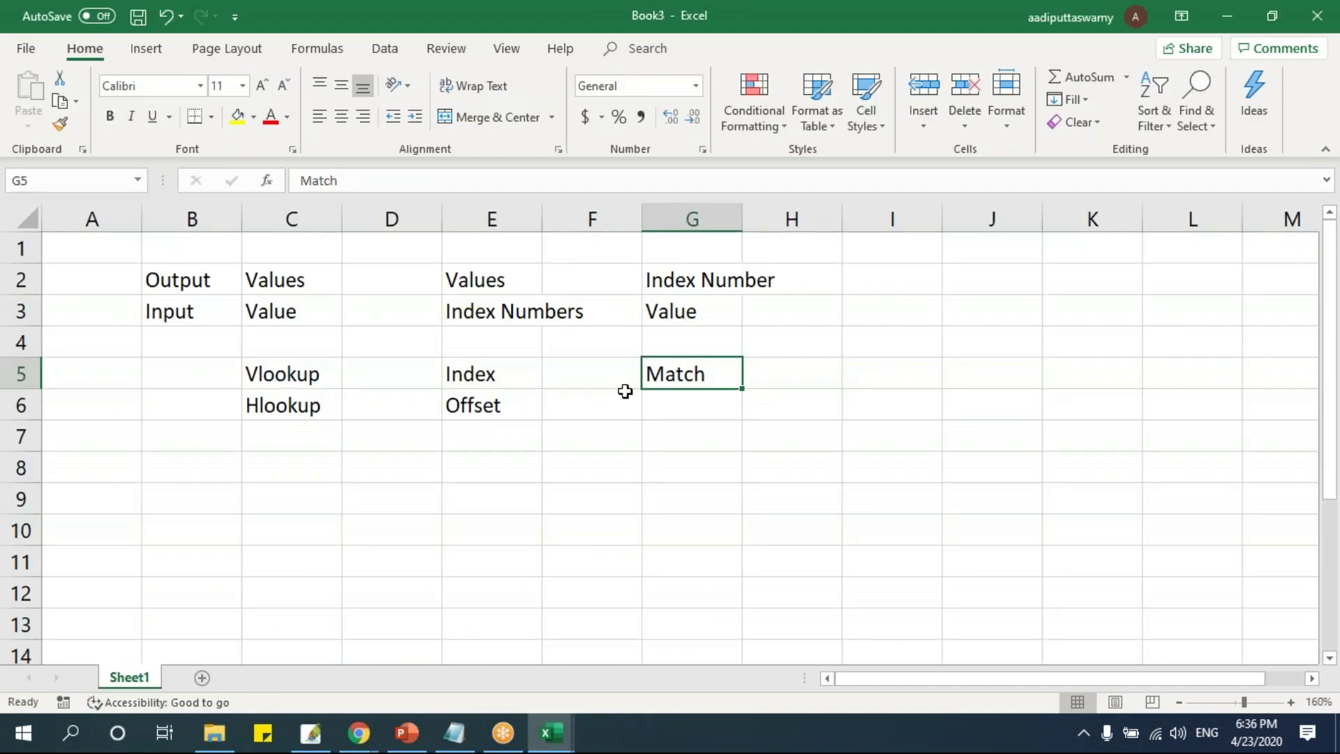
left_click(692, 280)
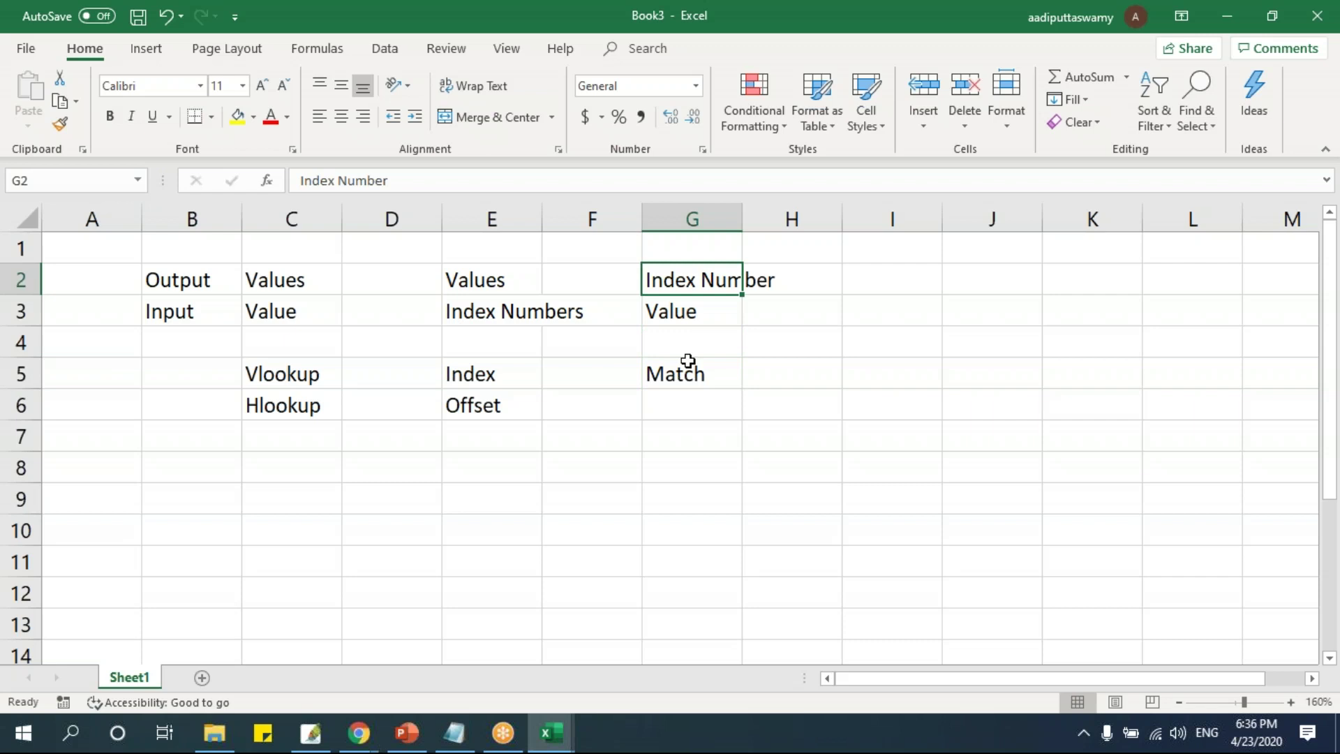
key("Down")
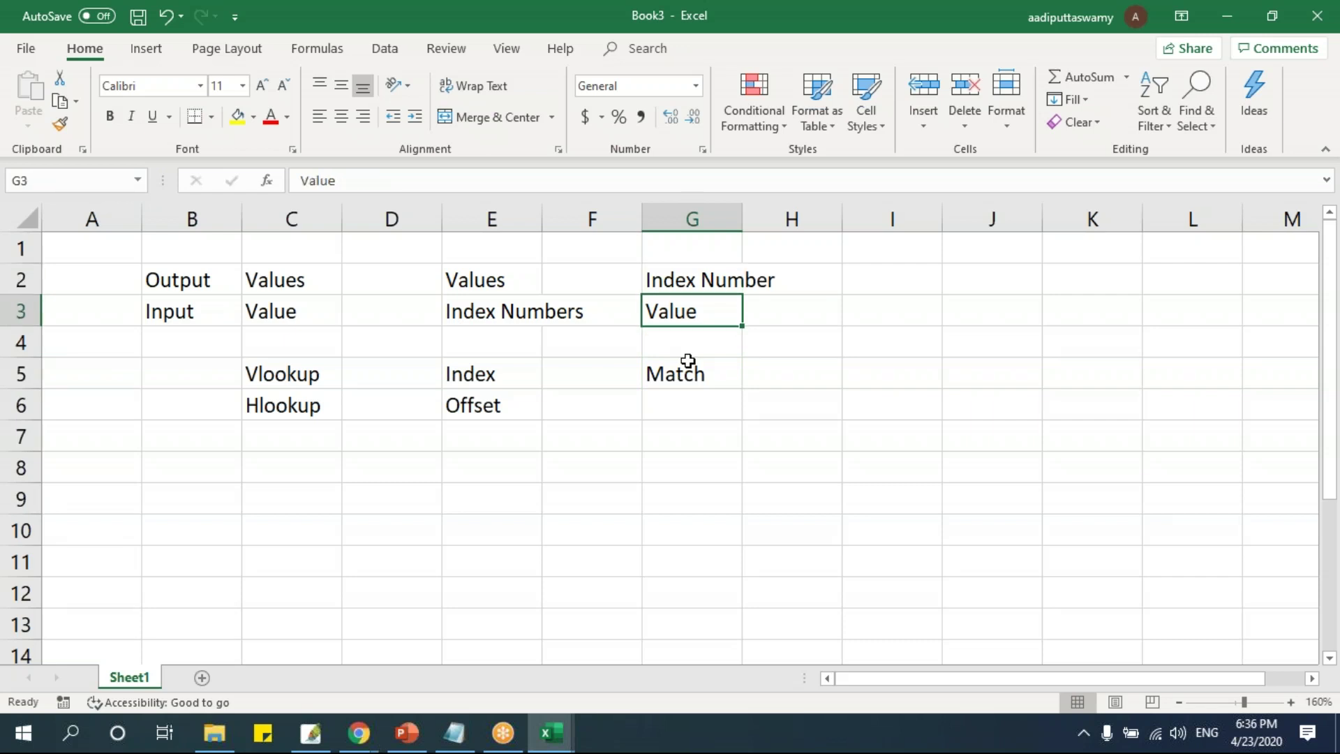
Start a MATCH formula in C8 of the MATCH1 sheet with B8 as the lookup value.
key("alt+Tab")
key("Up")
key("Up")
key("Up")
key("Up")
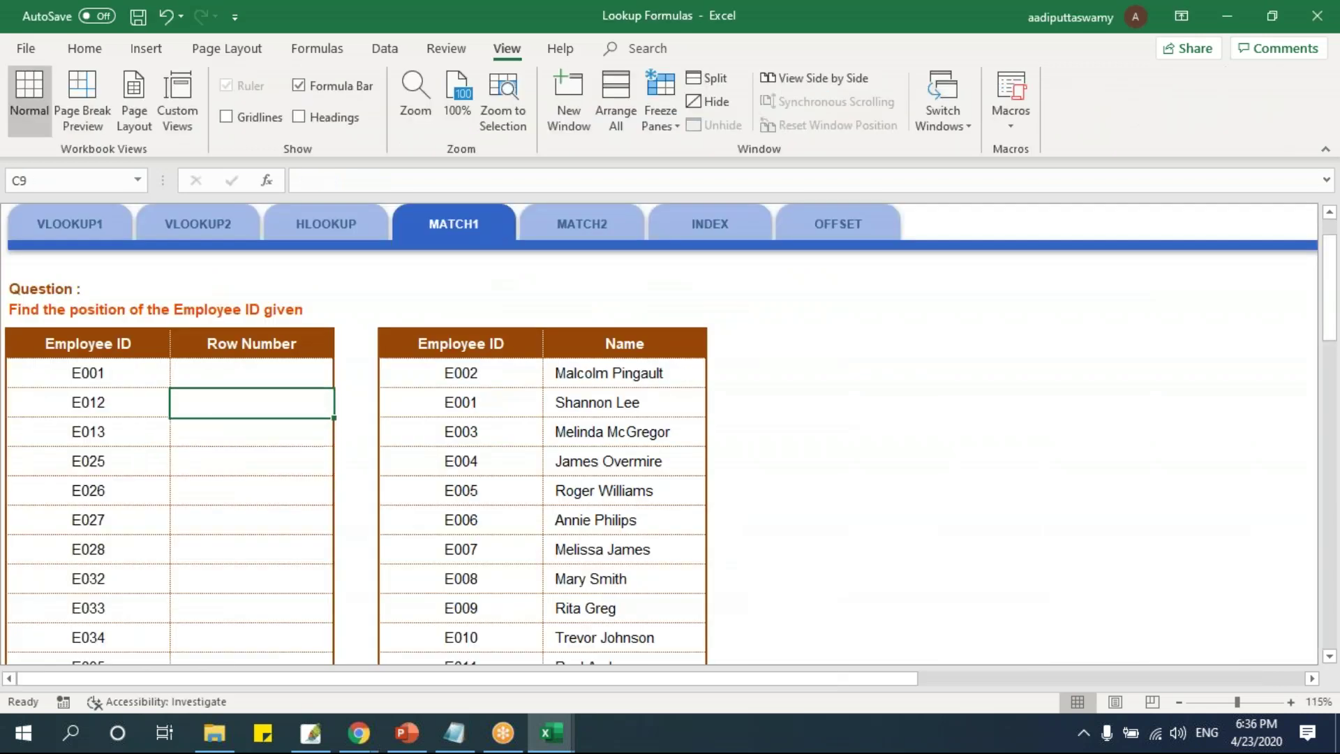
key("Down")
type("=")
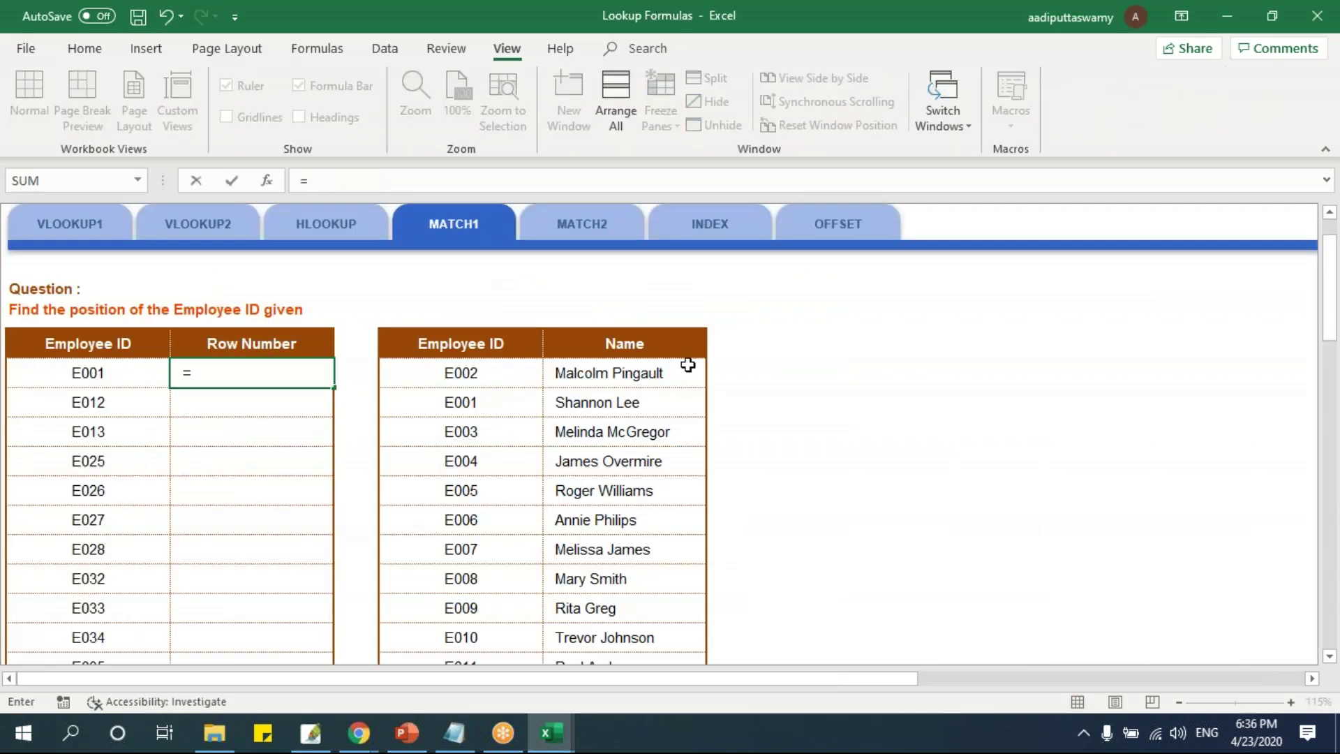
type("match")
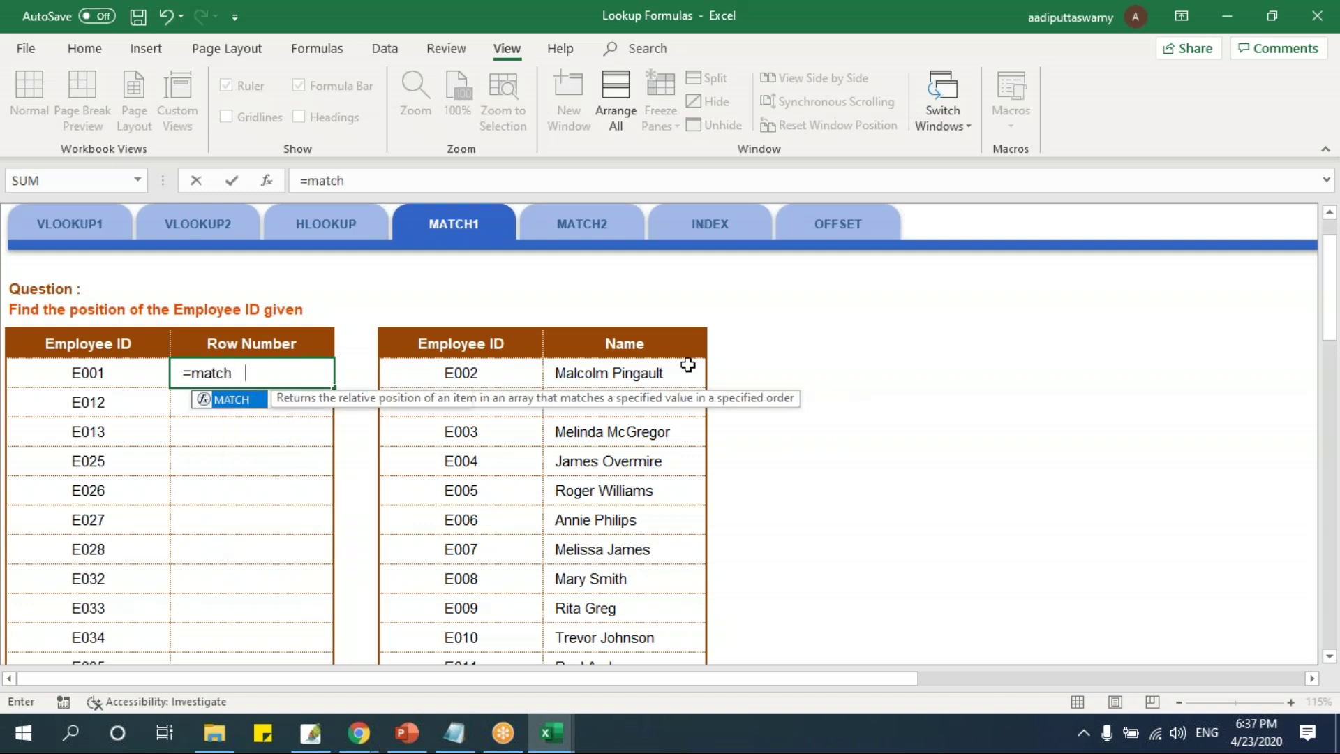
key("Tab")
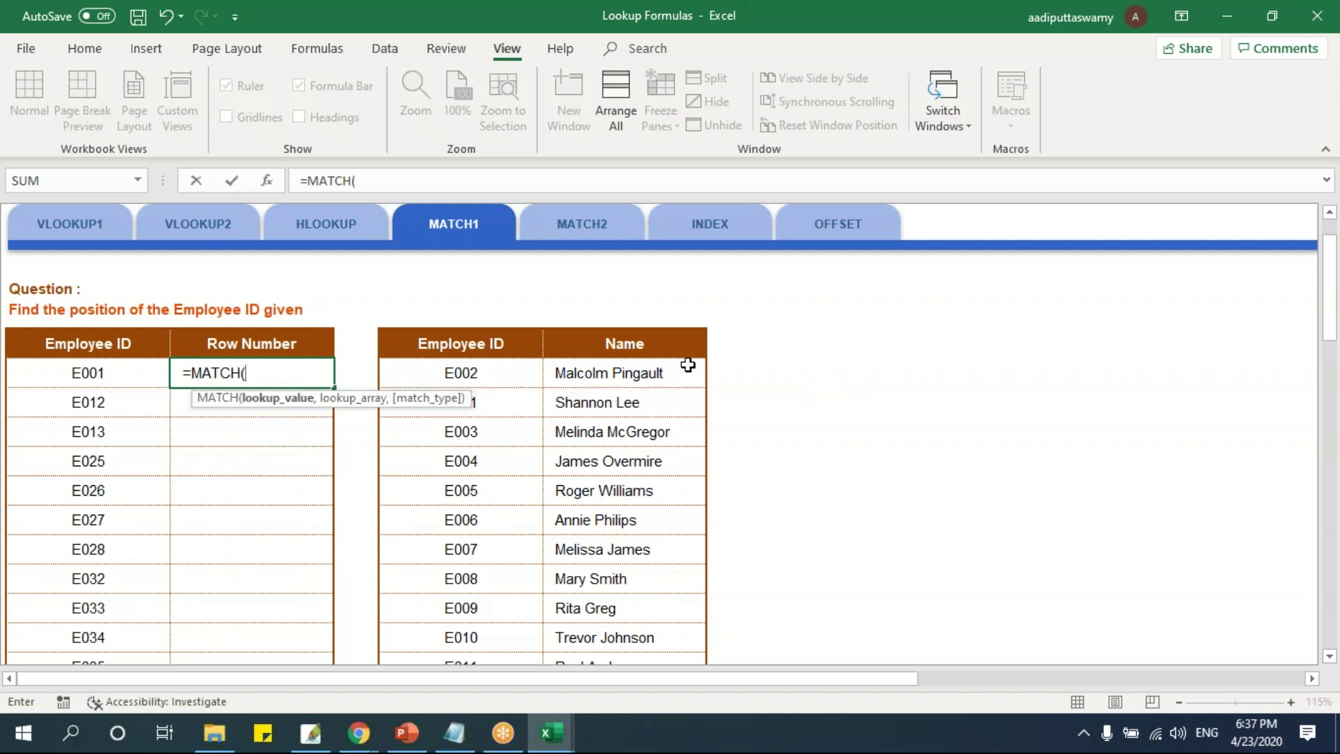
left_click(142, 375)
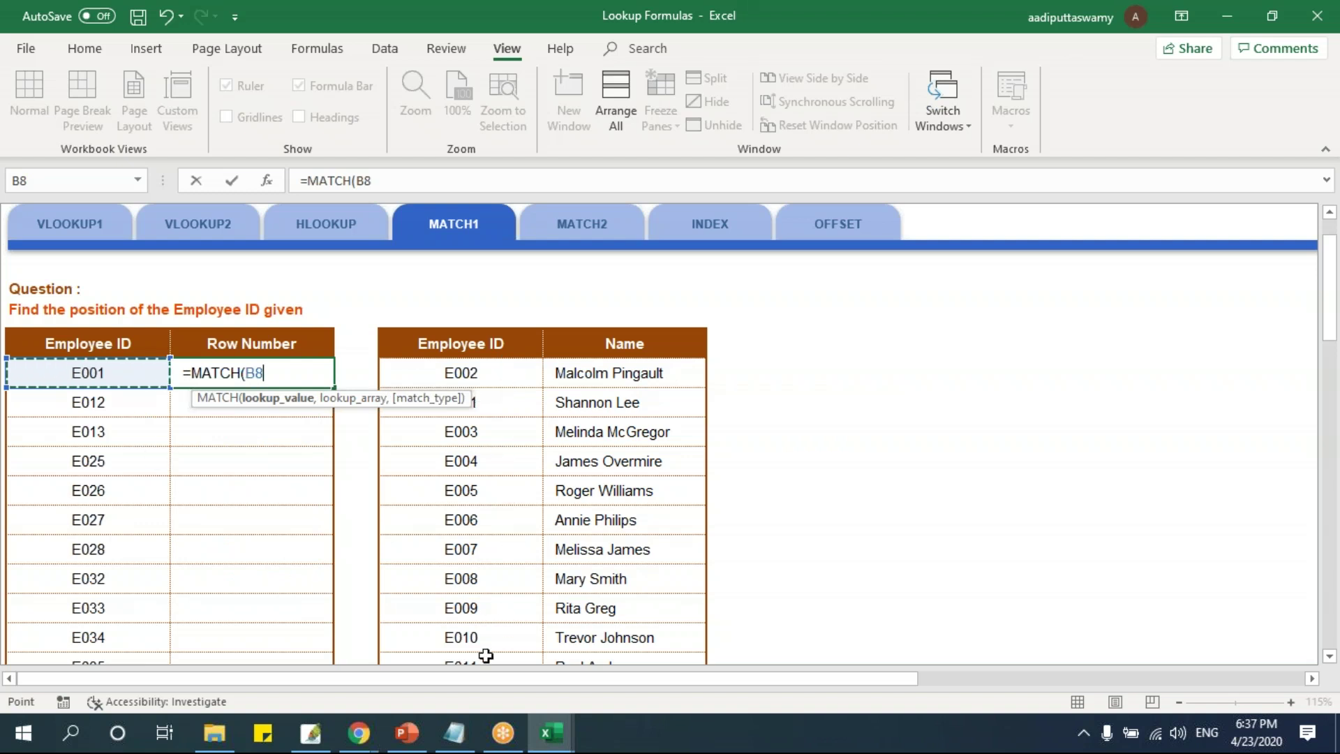
left_click_drag(347, 400, 298, 466)
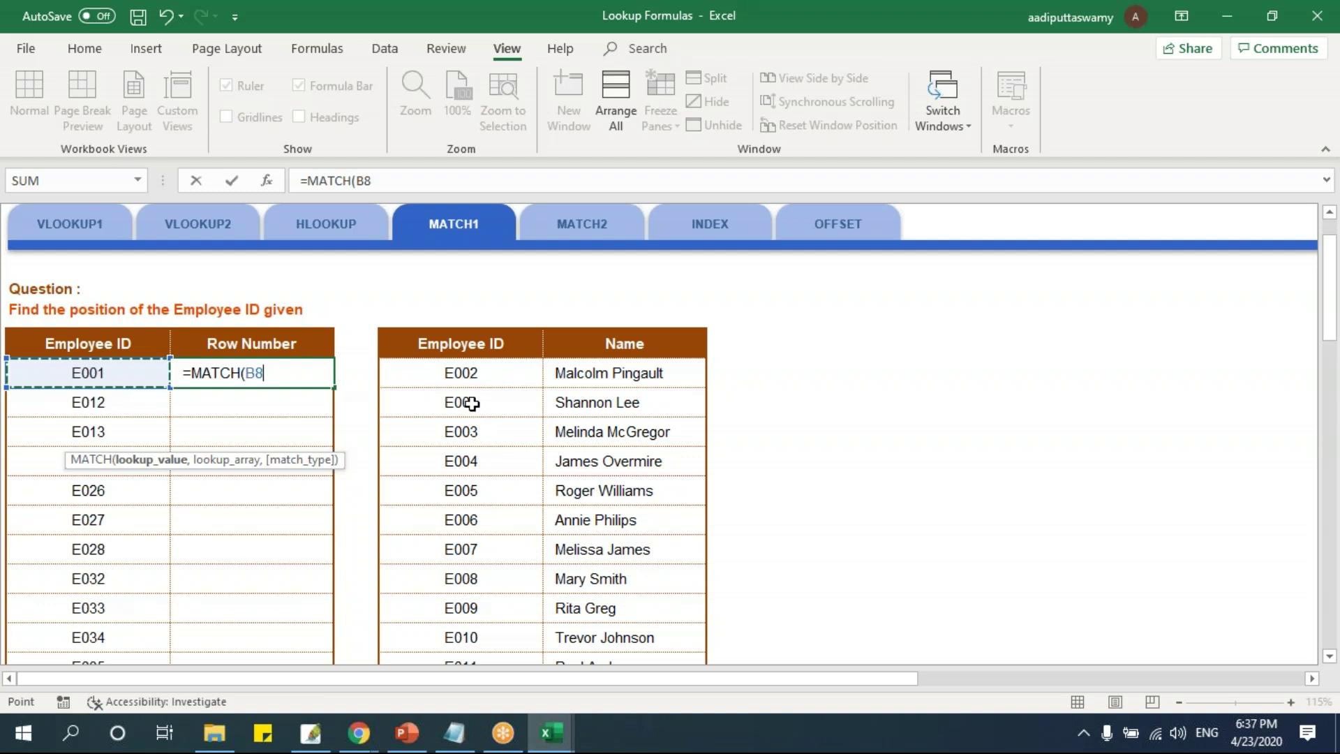
type(",")
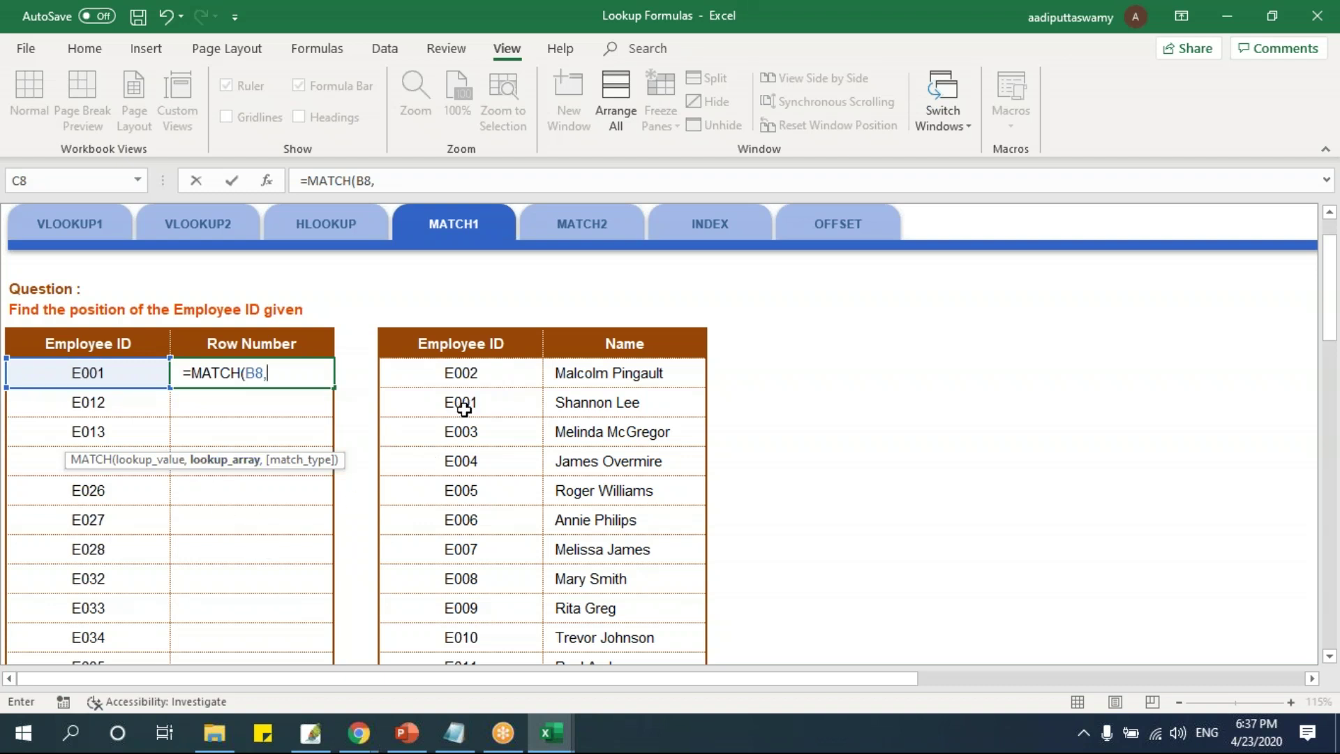
Try two-column, single-column and single-row ranges starting at E8 as the lookup array of the MATCH formula.
left_click_drag(452, 375, 681, 643)
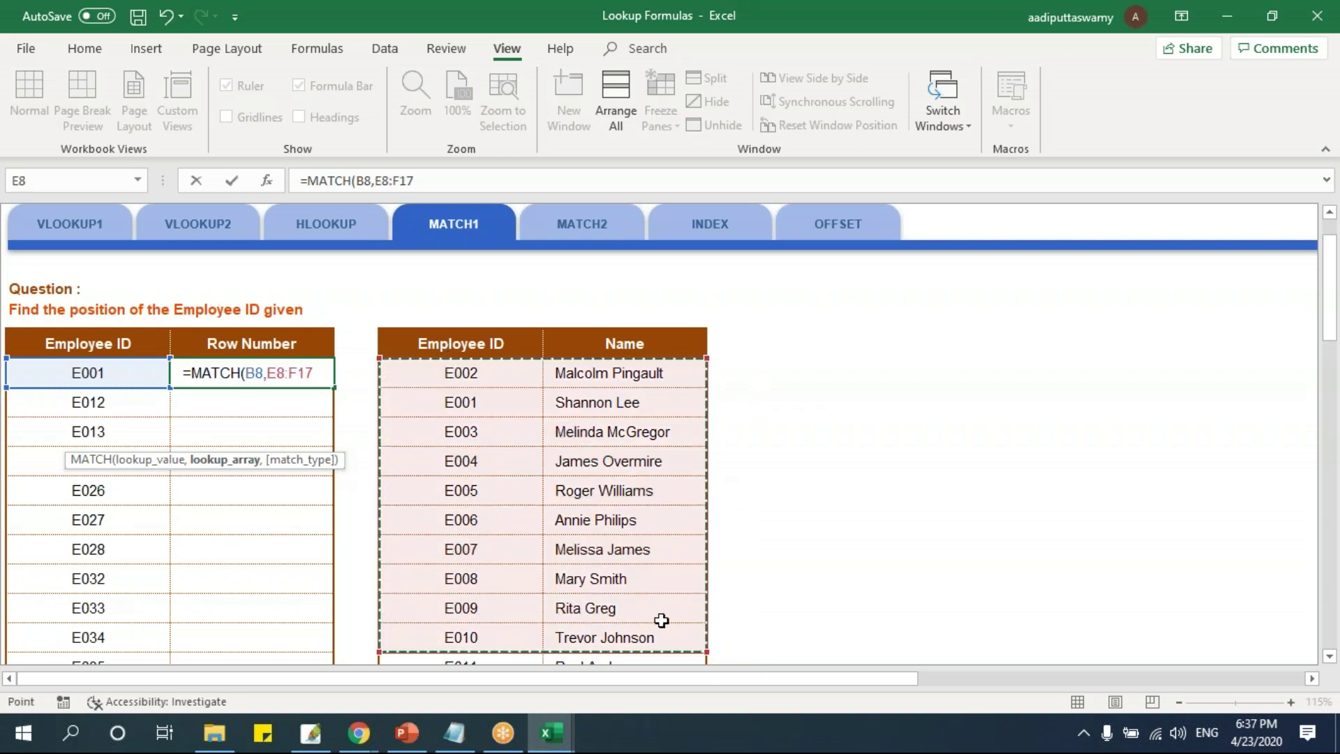
left_click_drag(493, 373, 514, 641)
left_click_drag(473, 379, 1022, 386)
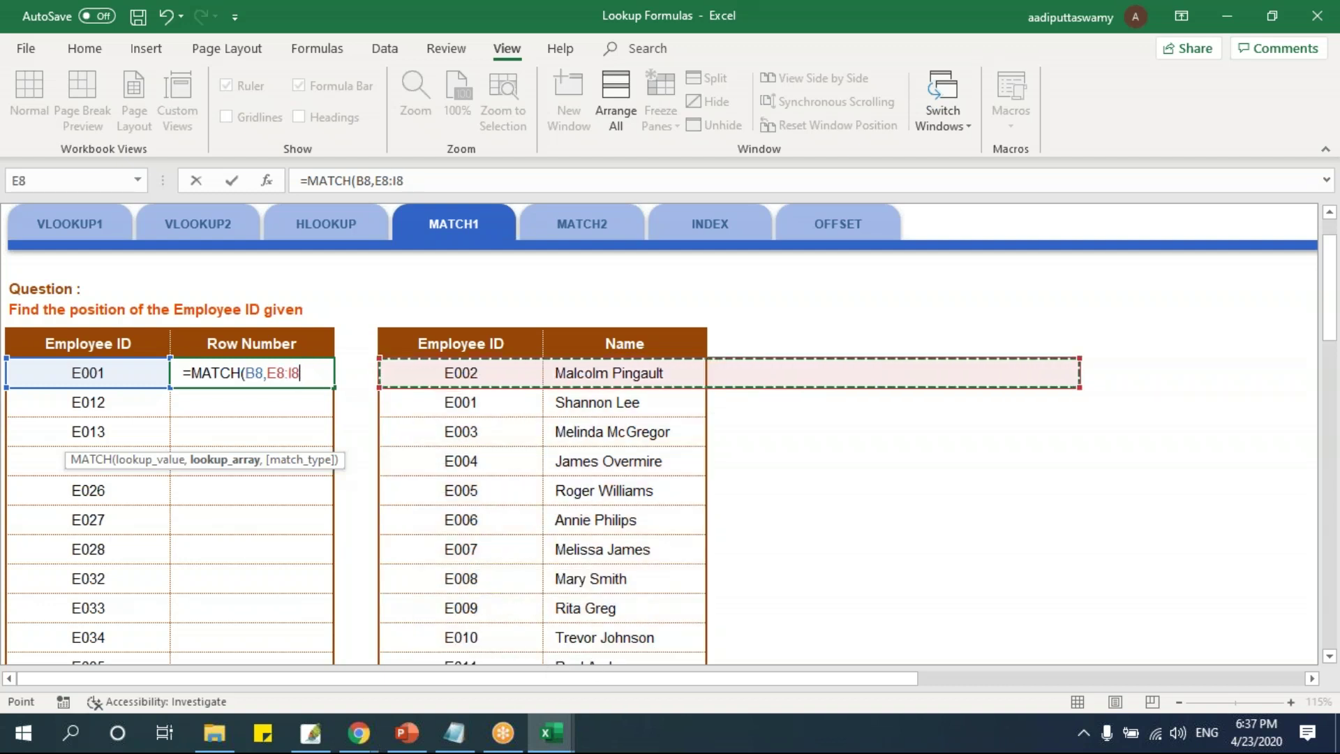
left_click_drag(483, 374, 494, 595)
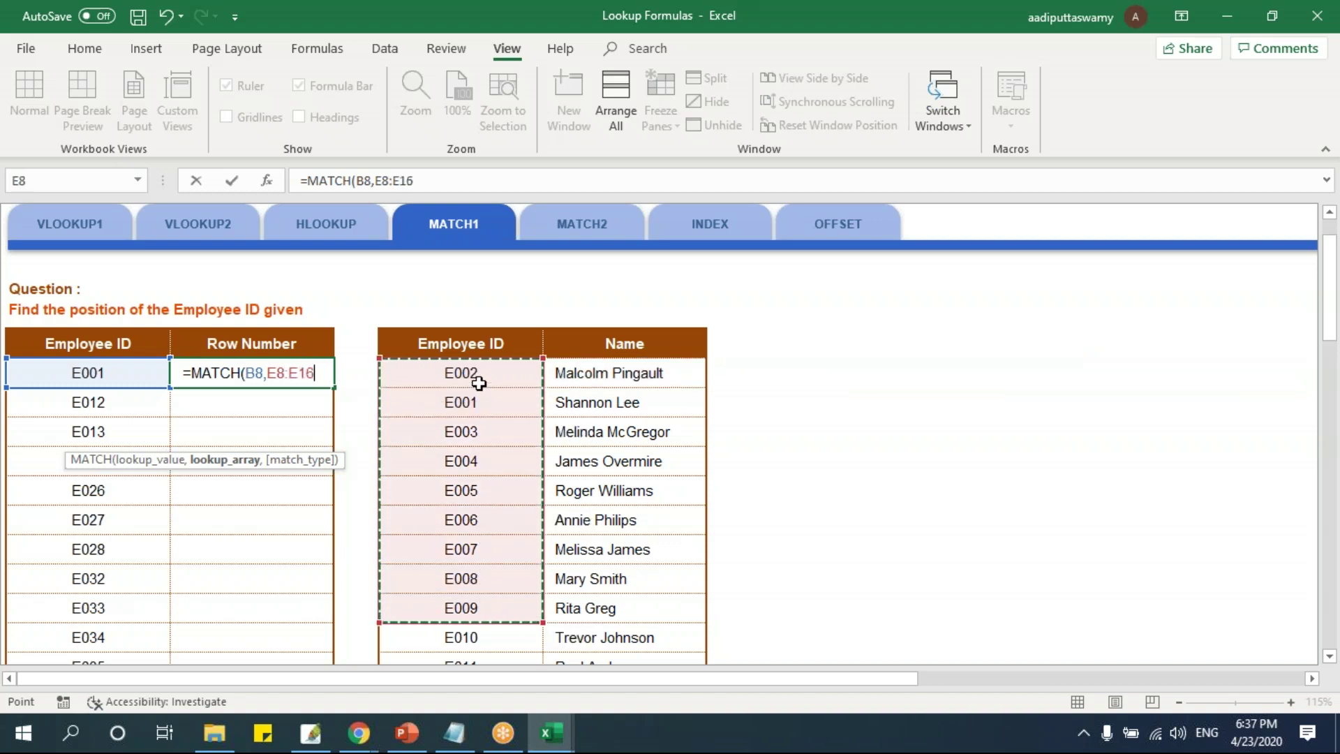
left_click_drag(479, 383, 889, 370)
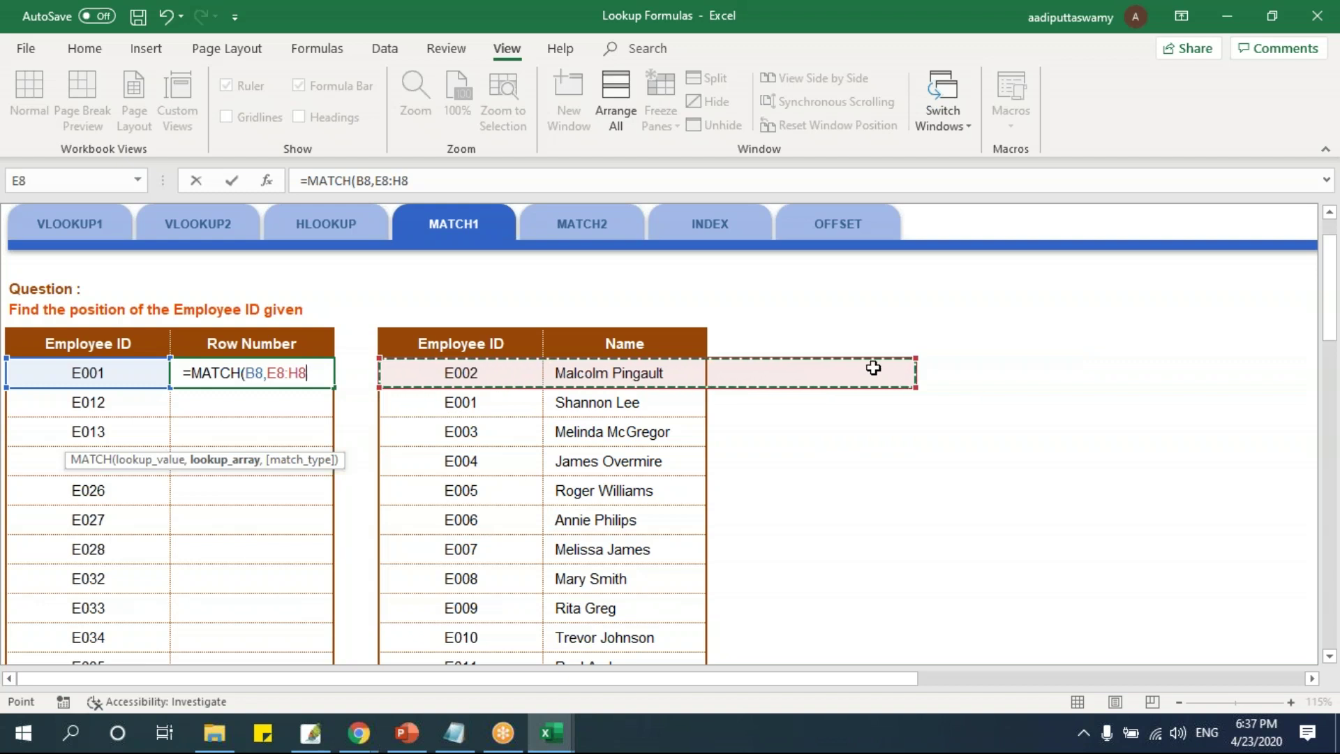
left_click_drag(473, 374, 497, 630)
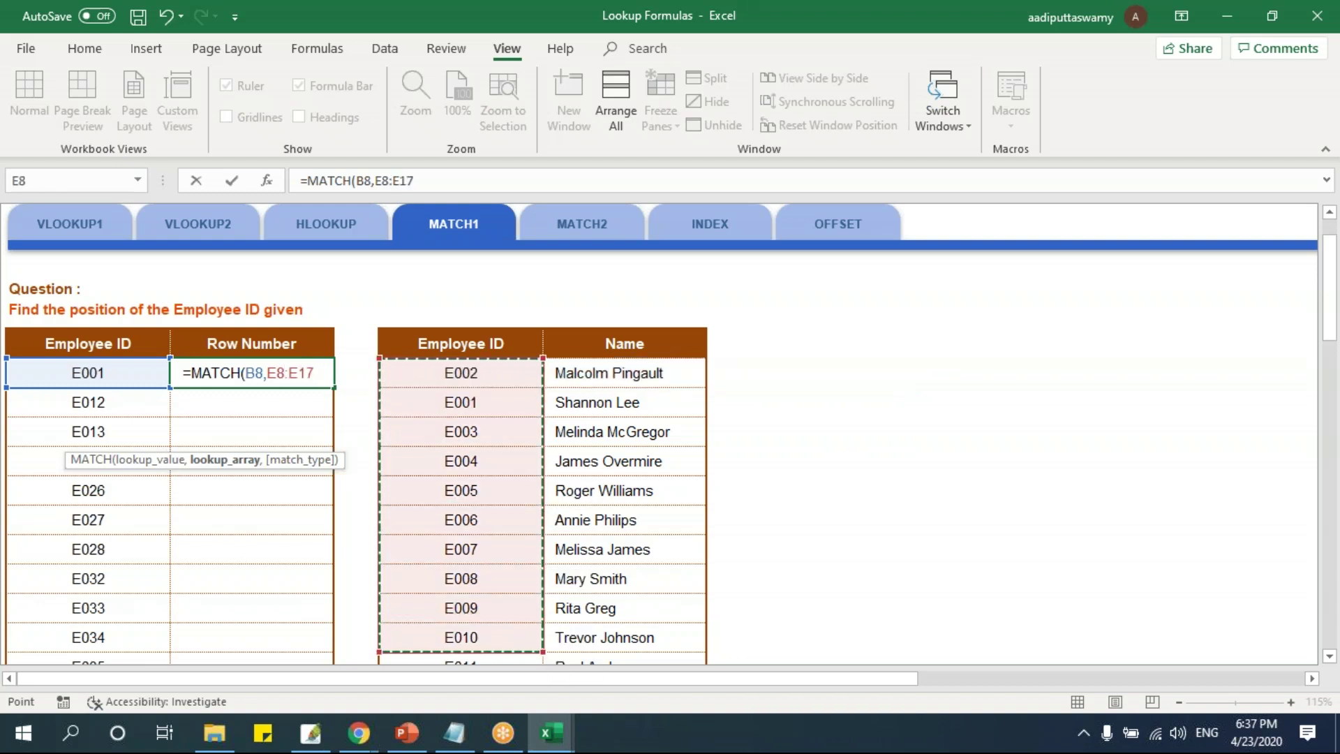
Complete the MATCH formula with lookup array $E$8:$E$47 and match type 0, and check the ID's position in the source list.
left_click_drag(460, 374, 471, 620)
key("F4")
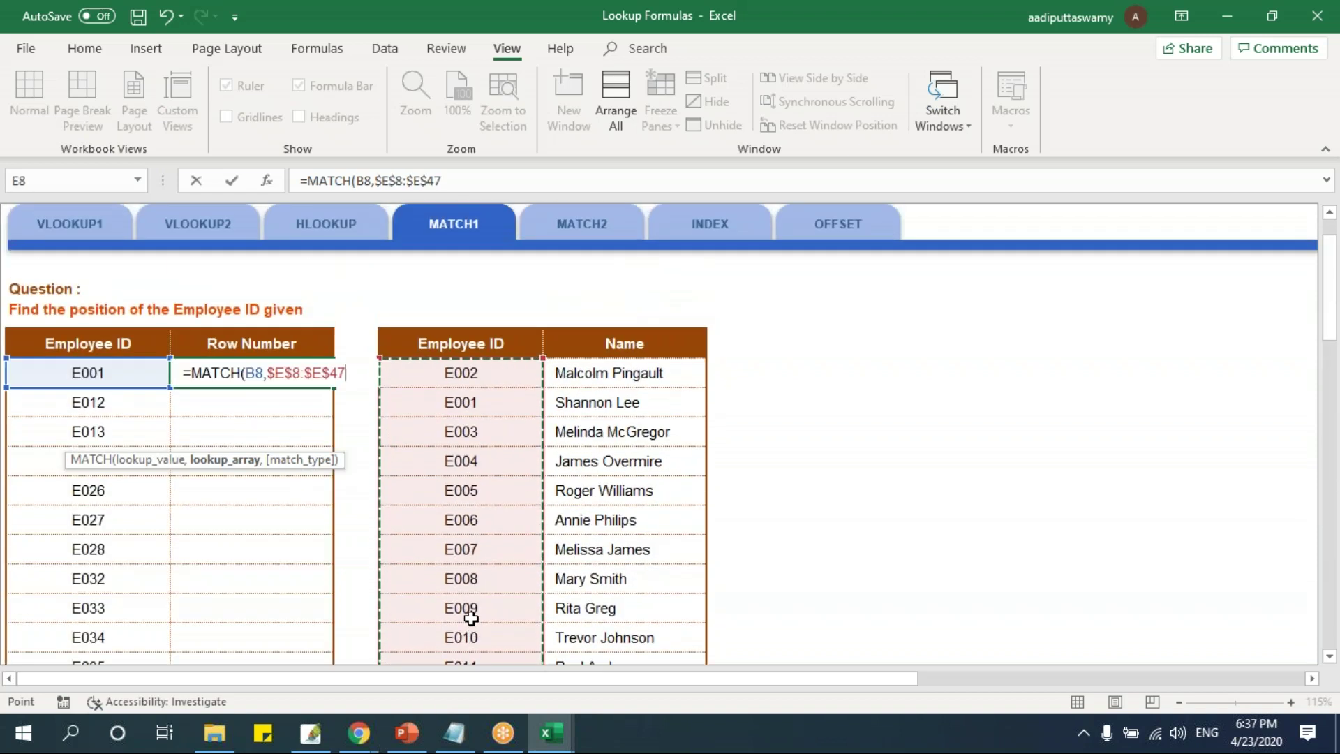
type(",0")
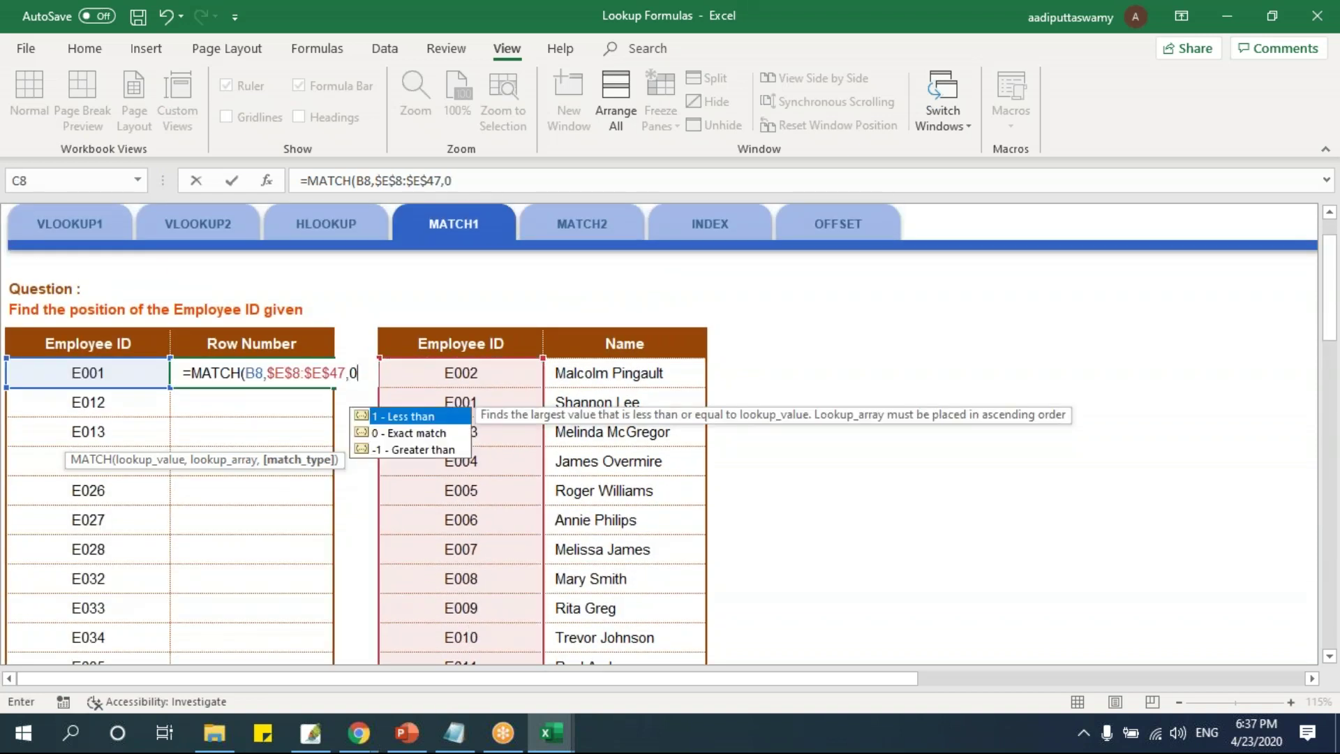
key("Return")
left_click(128, 384)
left_click(479, 401)
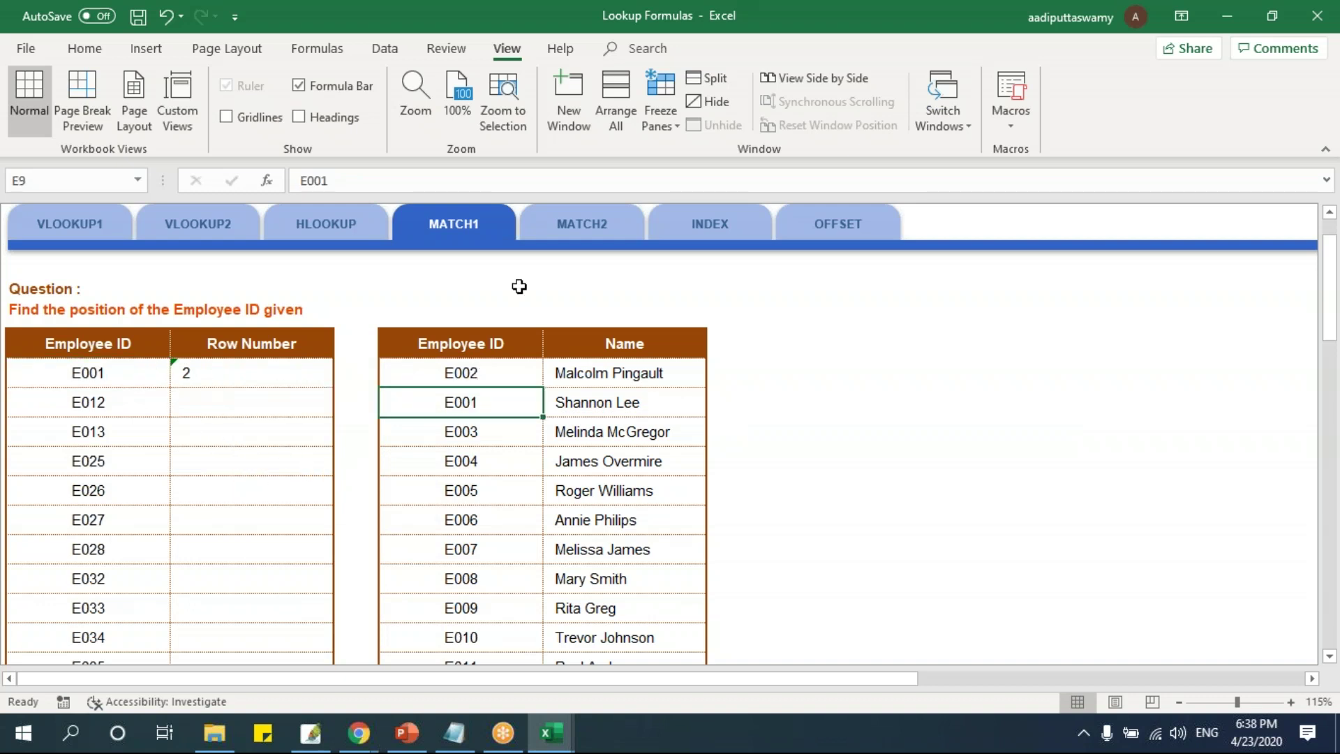
Change the Employee ID in B8 to E015 and compare its row number with its position in the source list.
double_click(91, 375)
left_click_drag(90, 374, 175, 378)
type("15")
key("Return")
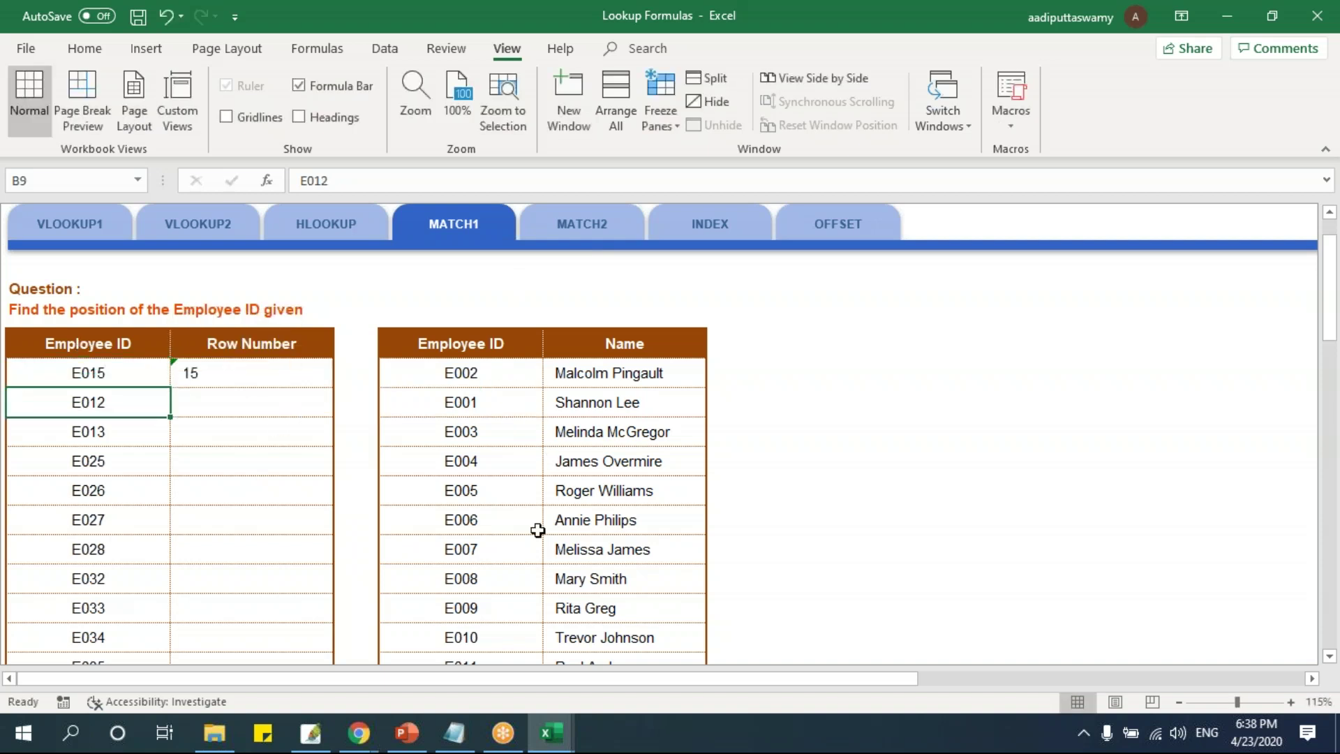
scroll(524, 581, "down", 2)
left_click(507, 598)
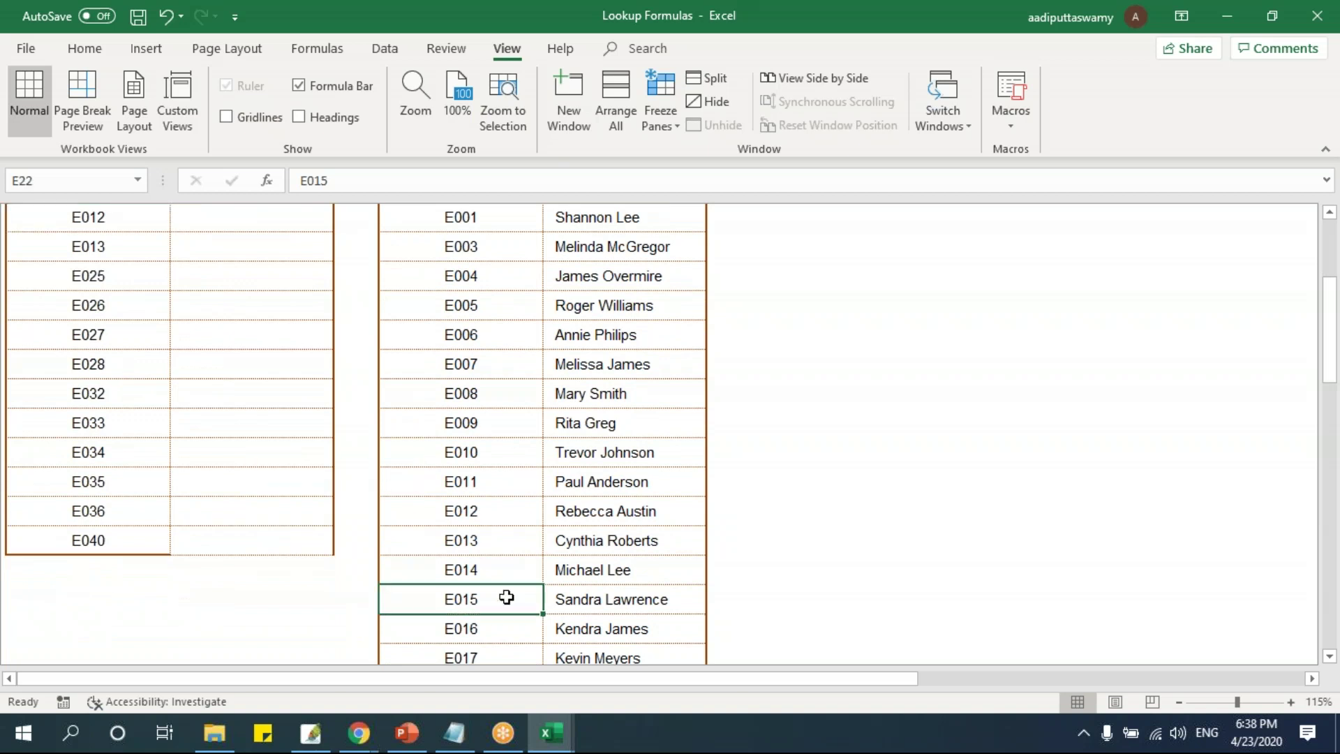
scroll(507, 598, "up", 3)
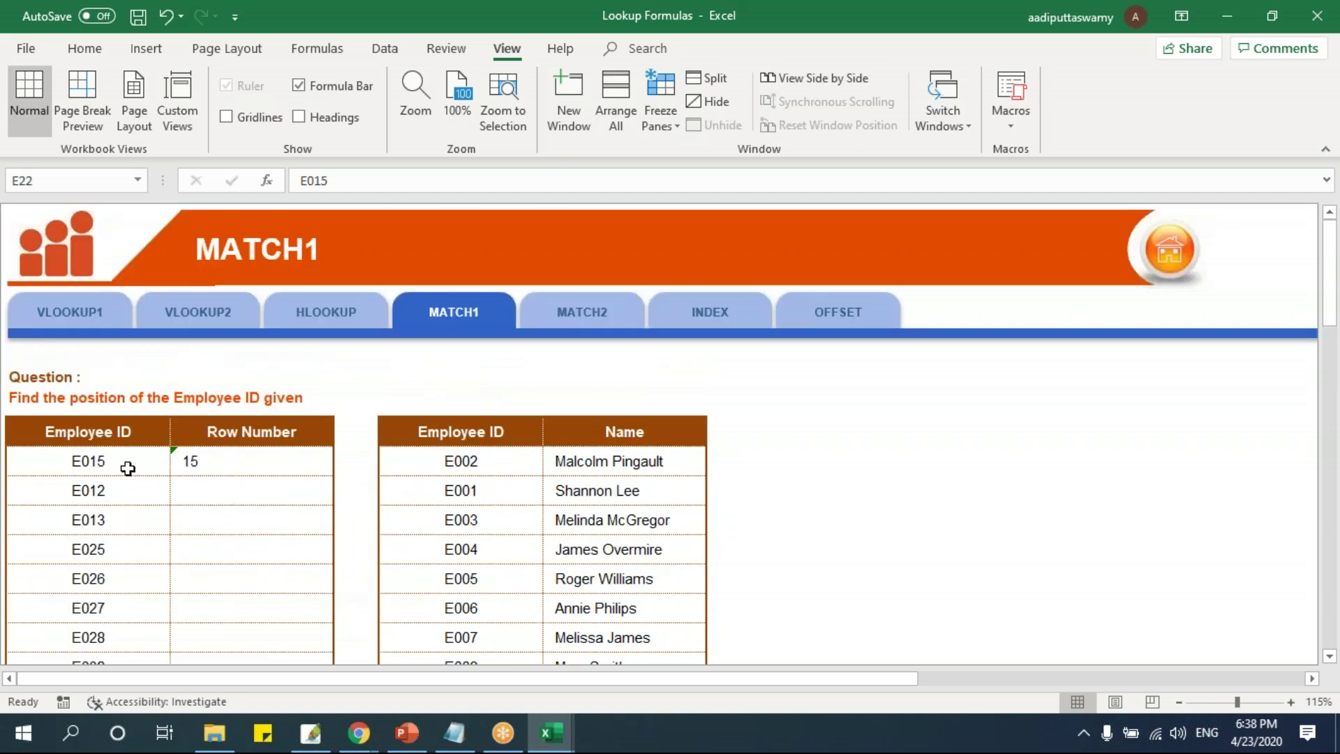
left_click_drag(125, 463, 272, 470)
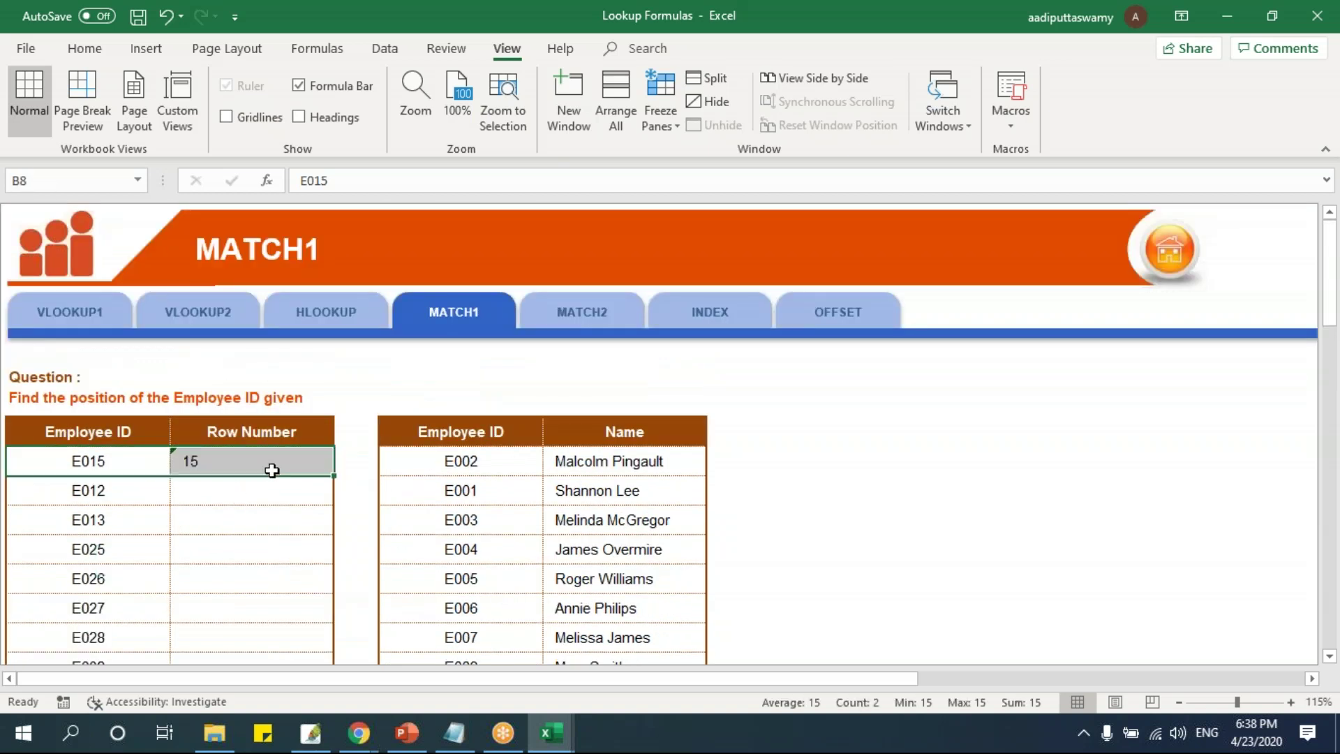
Change the first source Employee ID in E8 to E015 and check the MATCH result in C8.
left_click(515, 459)
double_click(417, 463)
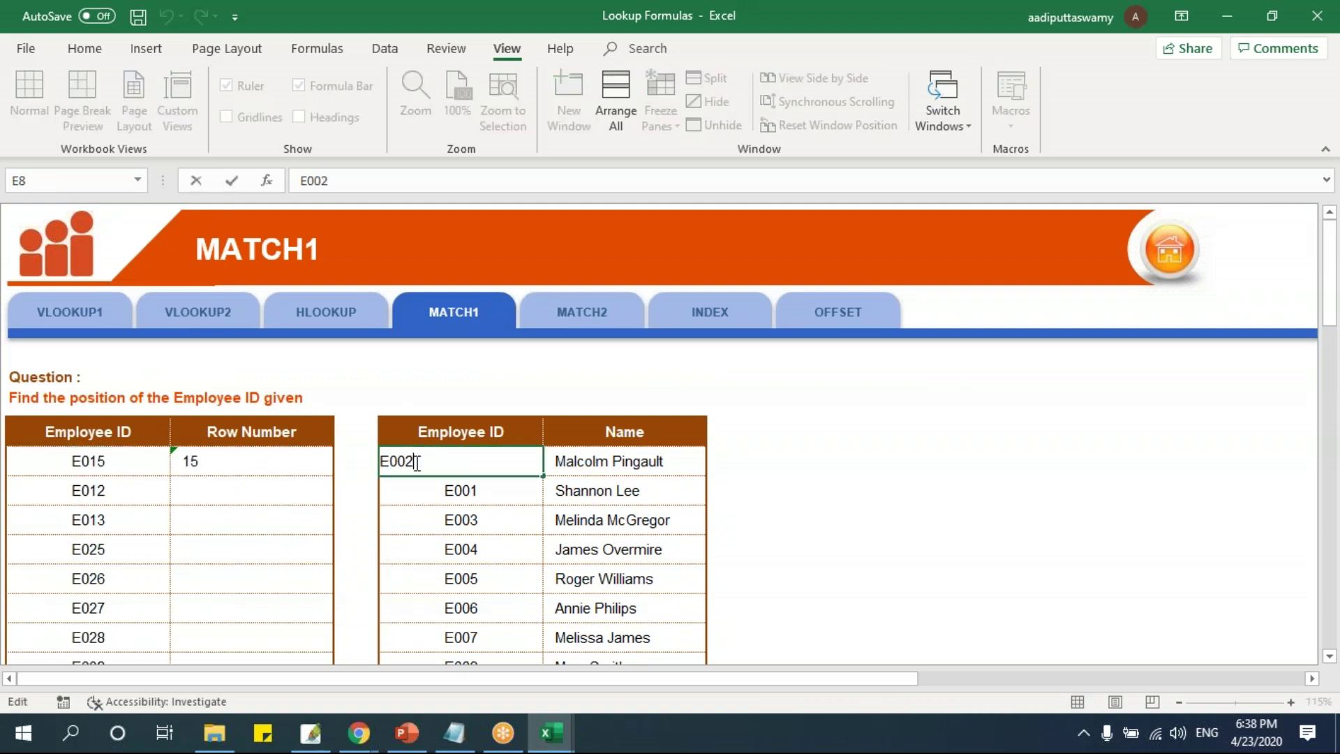
double_click(404, 464)
type("E015")
key("Return")
left_click(302, 472)
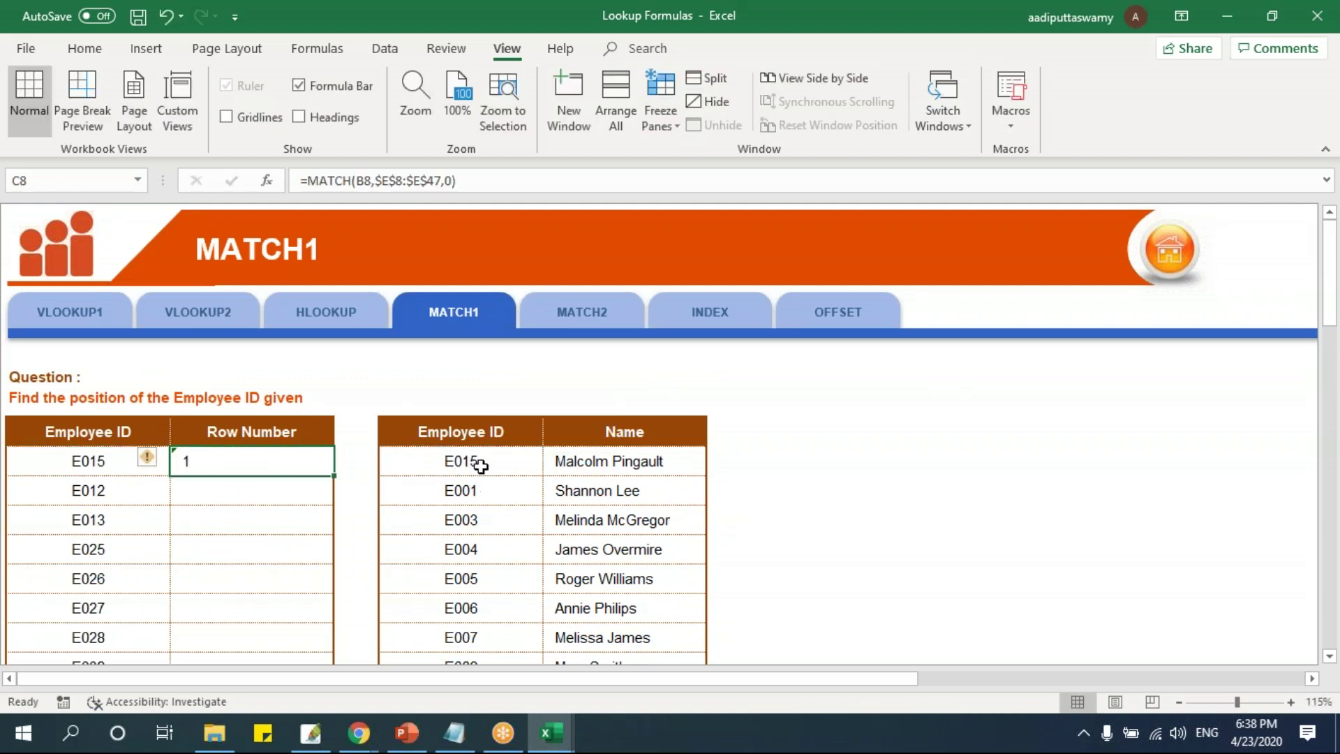
Examine the source Employee ID column and the lookup array used by the MATCH formula in C8.
left_click_drag(480, 461, 467, 605)
scroll(467, 605, "down", 2)
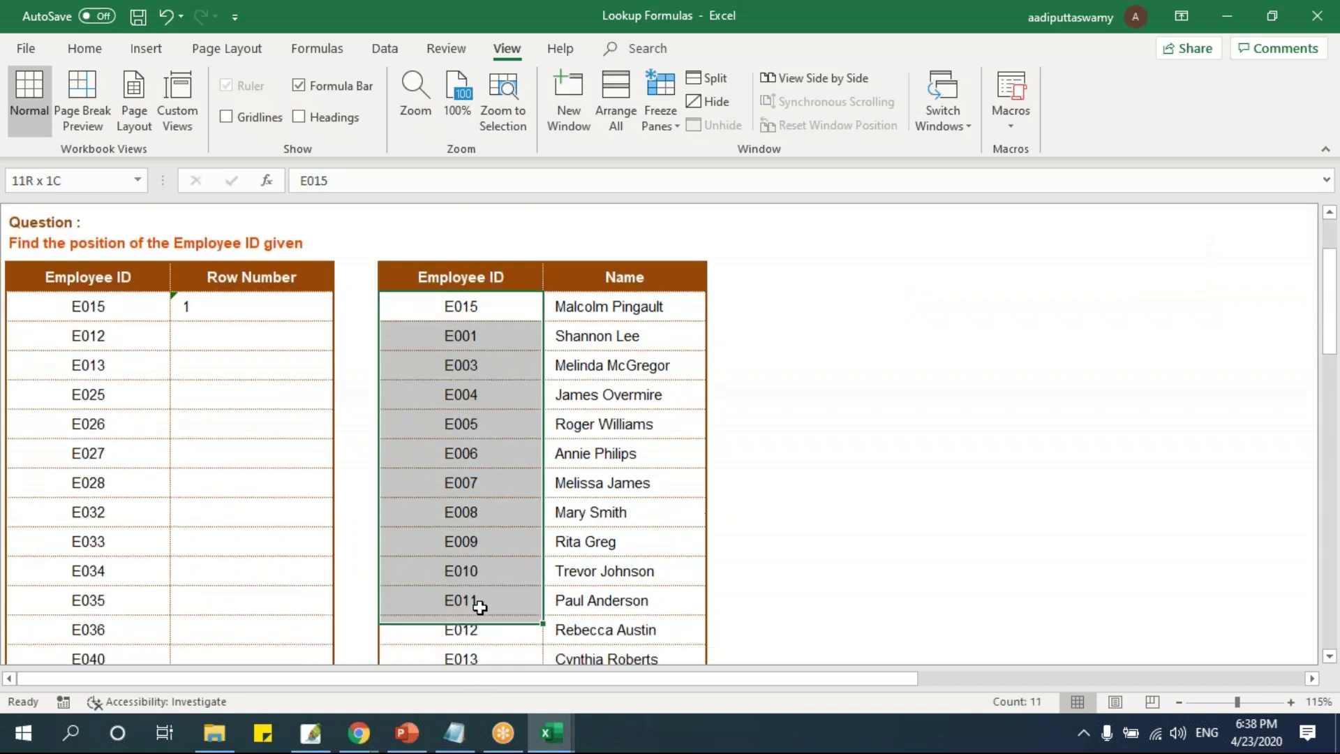
double_click(276, 307)
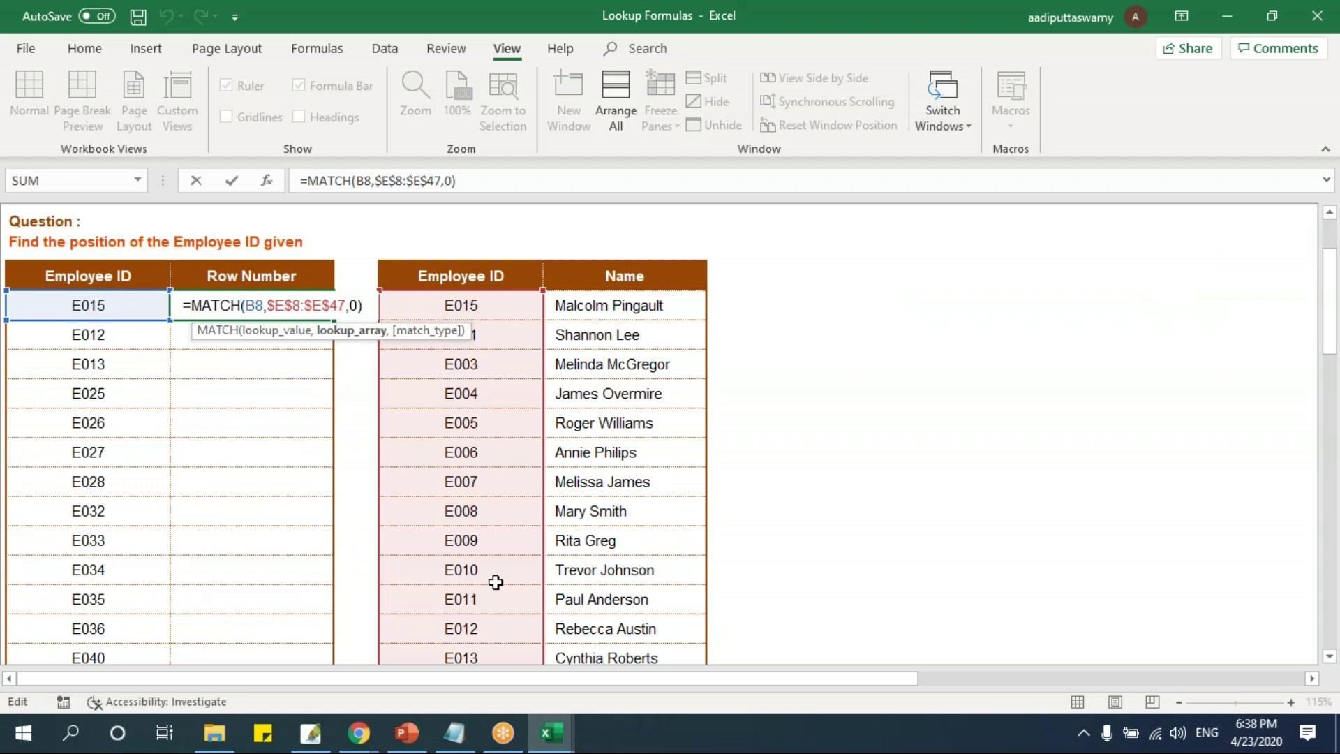
key("ctrl+Return")
scroll(474, 573, "up", 2)
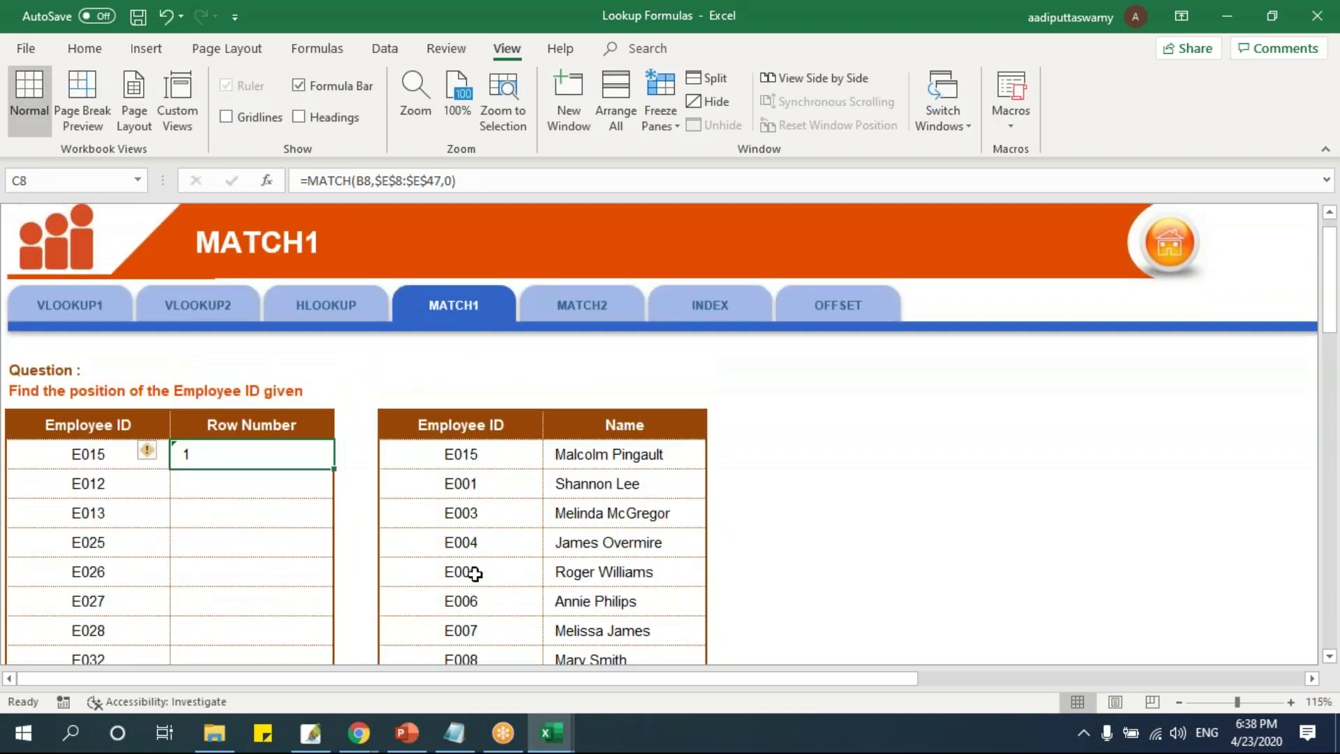
Fill the MATCH formula from C8 down through C18 and look over the row numbers.
left_click_drag(334, 468, 338, 613)
left_click(228, 308)
left_click_drag(200, 308, 225, 592)
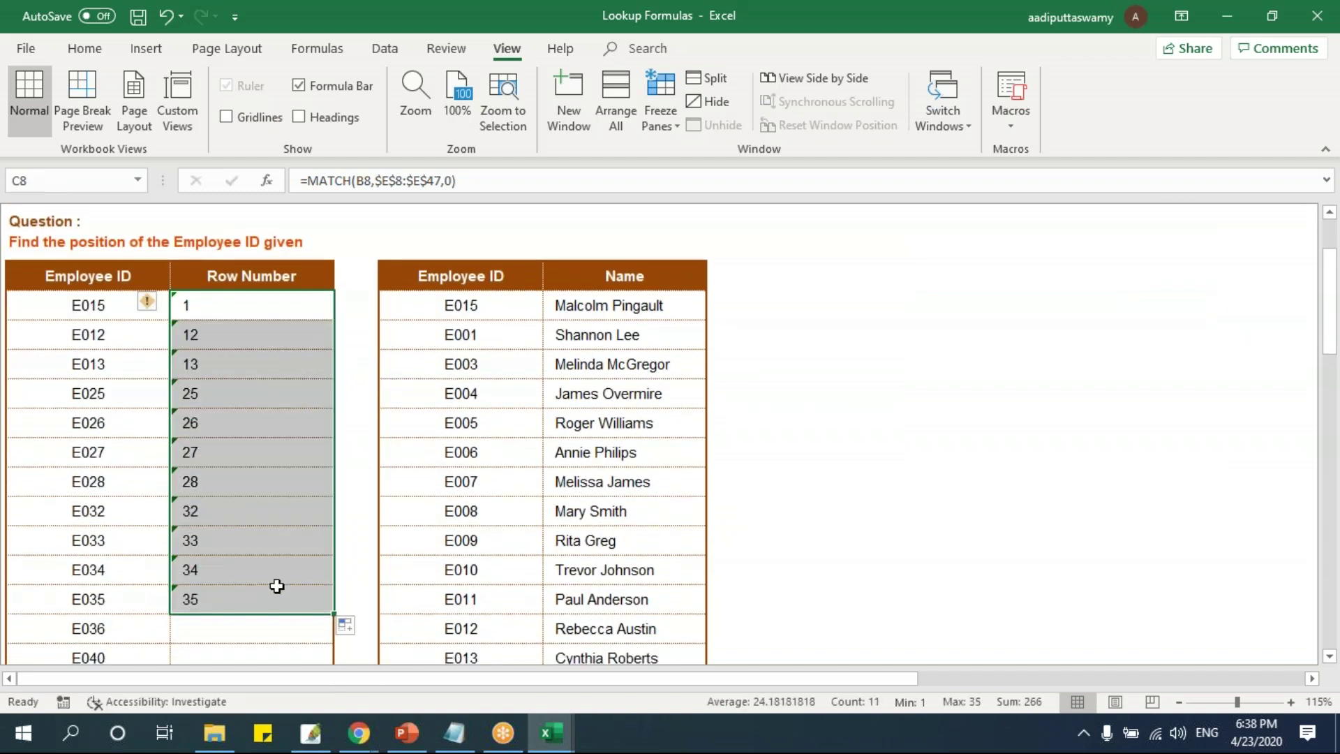
Review the MATCH formula in C8 and the row numbers in C8 through C18.
key("alt+Tab")
key("alt+Tab")
double_click(240, 304)
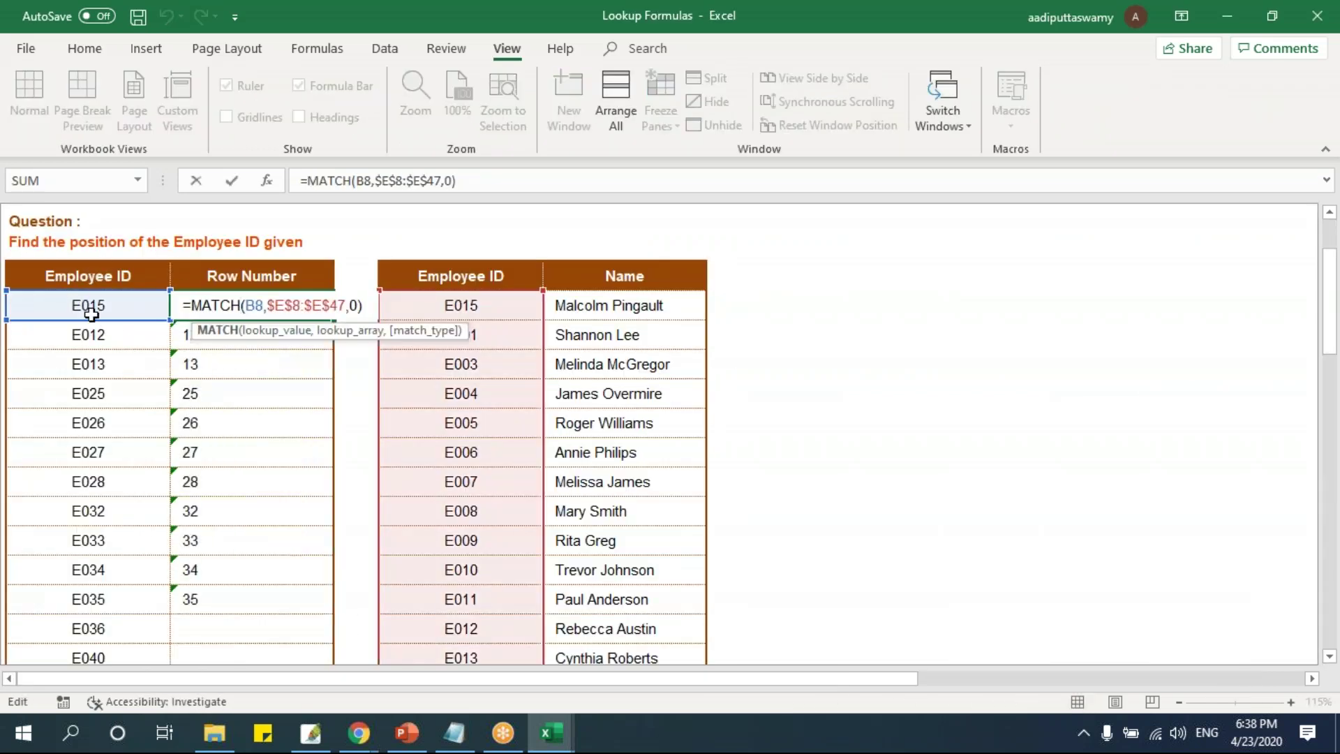
key("Escape")
left_click_drag(291, 308, 294, 600)
left_click(475, 396)
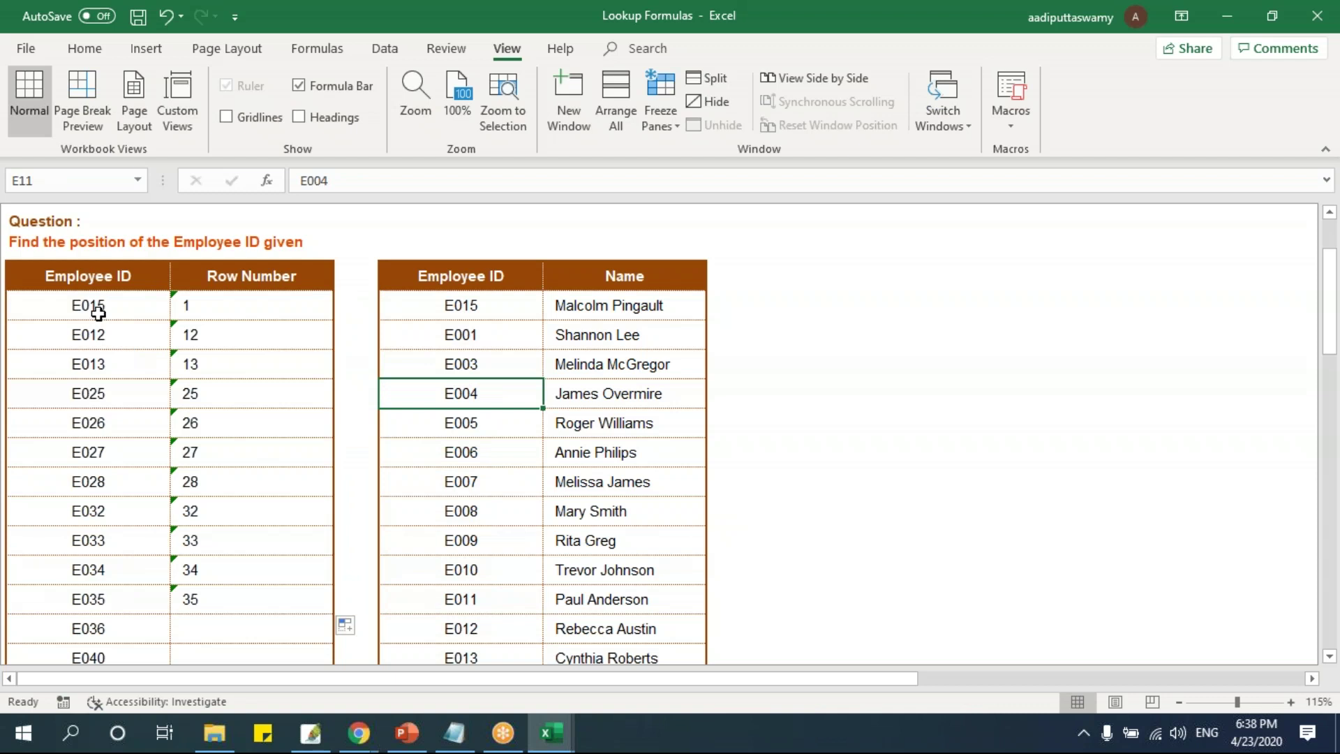
Change the first source Employee ID in E8 to E001 and compare E012 in B9 with its position in the source list.
double_click(496, 308)
left_click_drag(464, 306, 552, 309)
type("01")
key("Return")
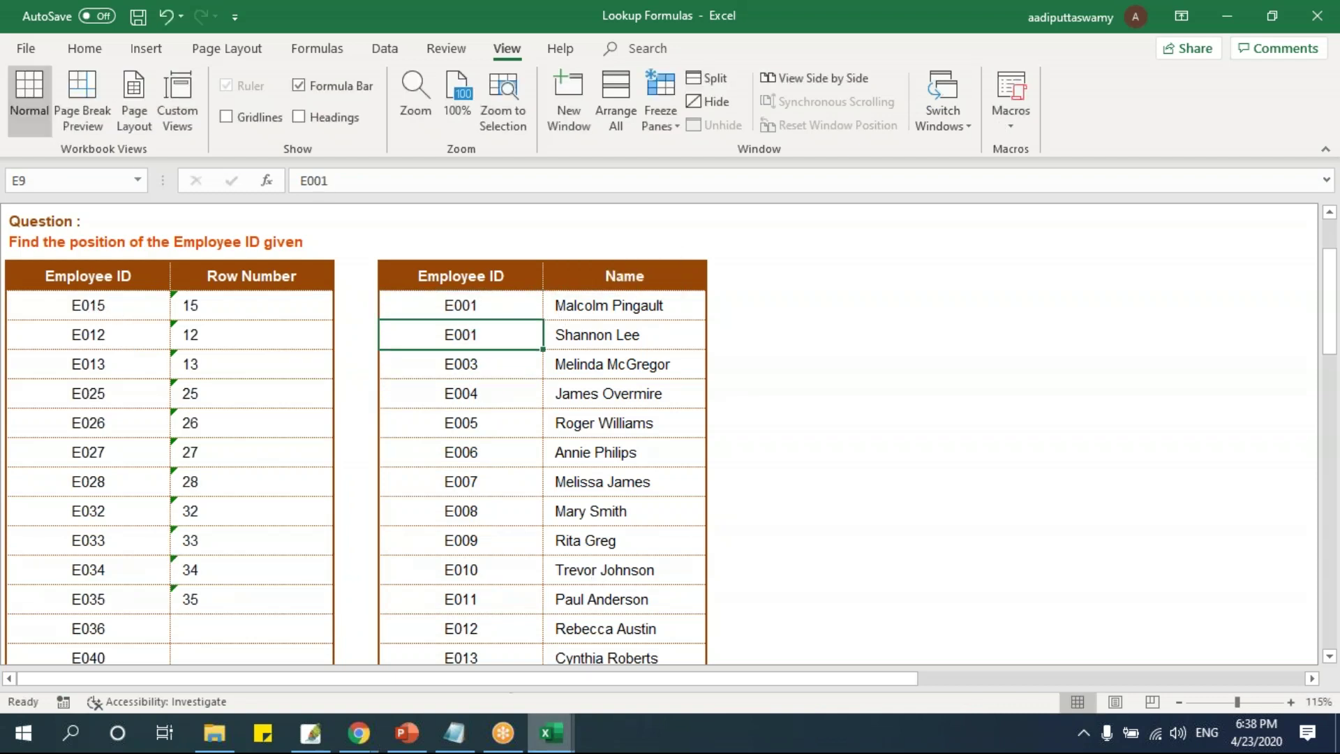
left_click(134, 333)
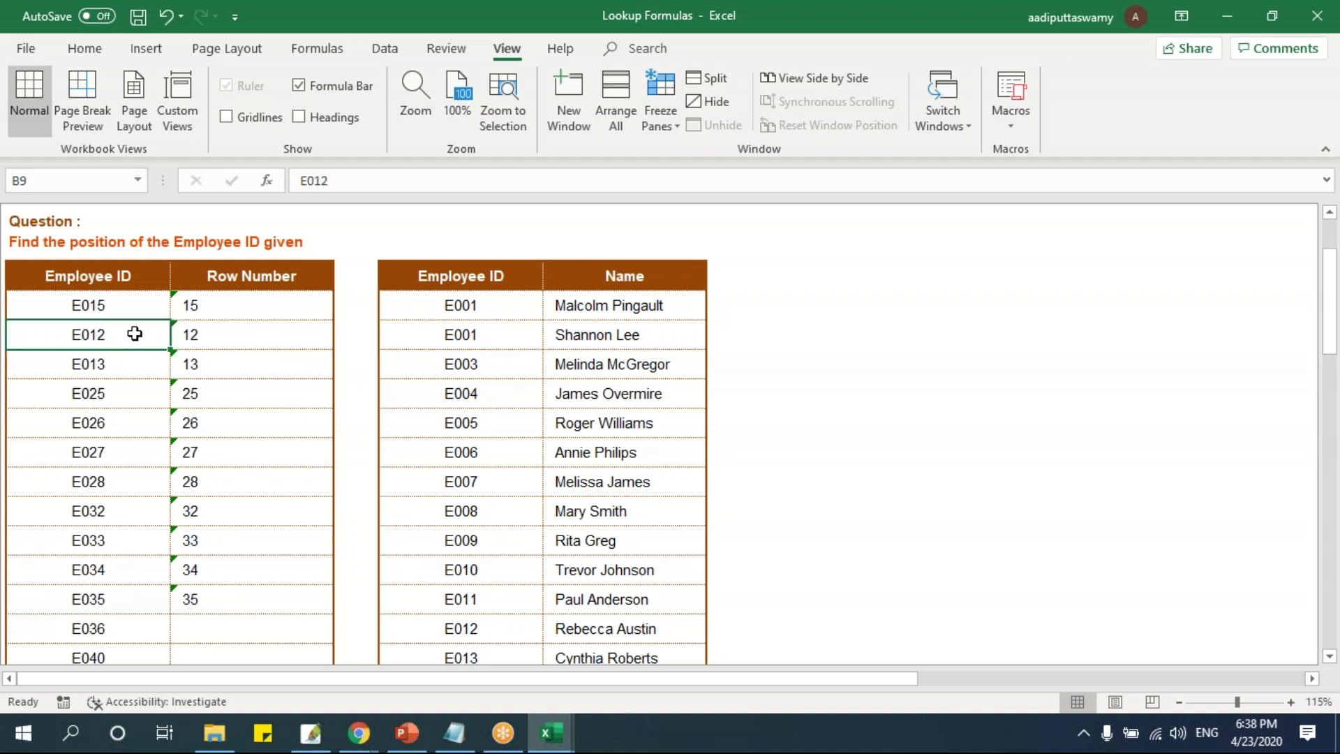
left_click(491, 631)
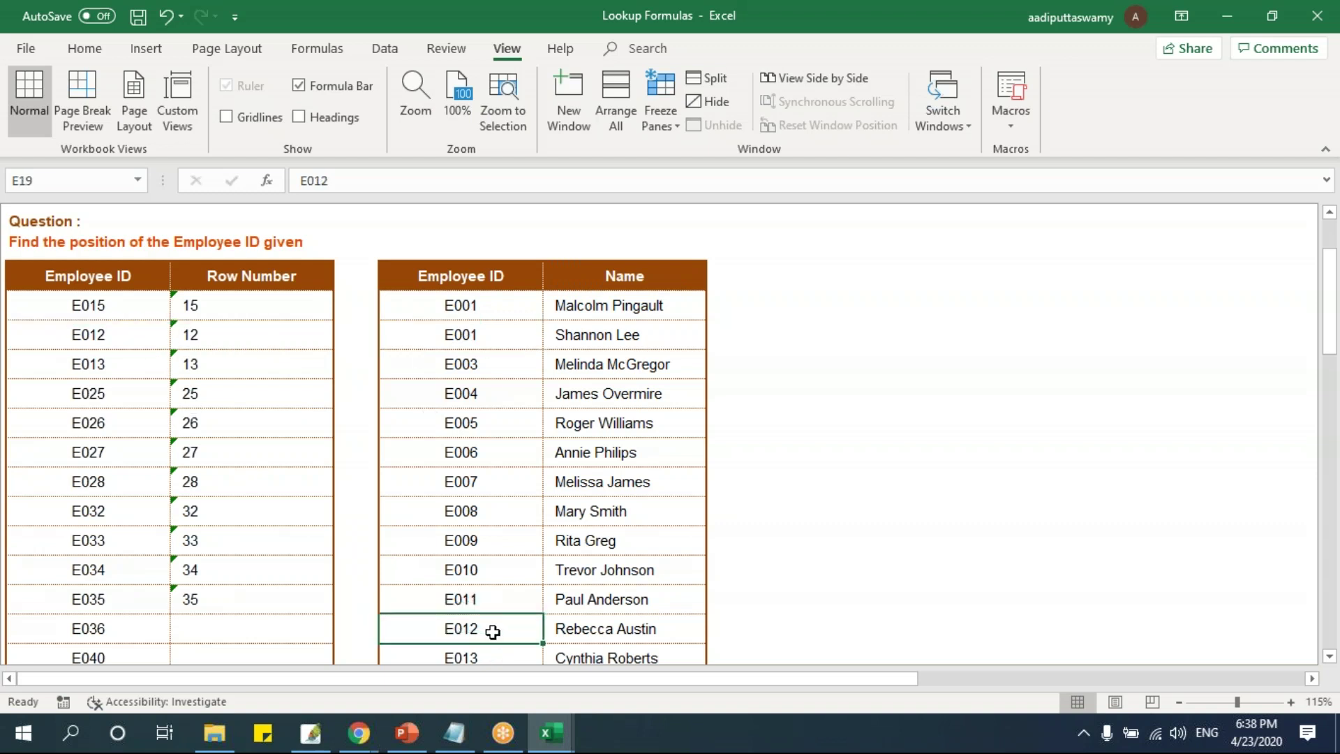
Replace the second source Employee ID in E9 with ITAS001.
left_click(500, 340)
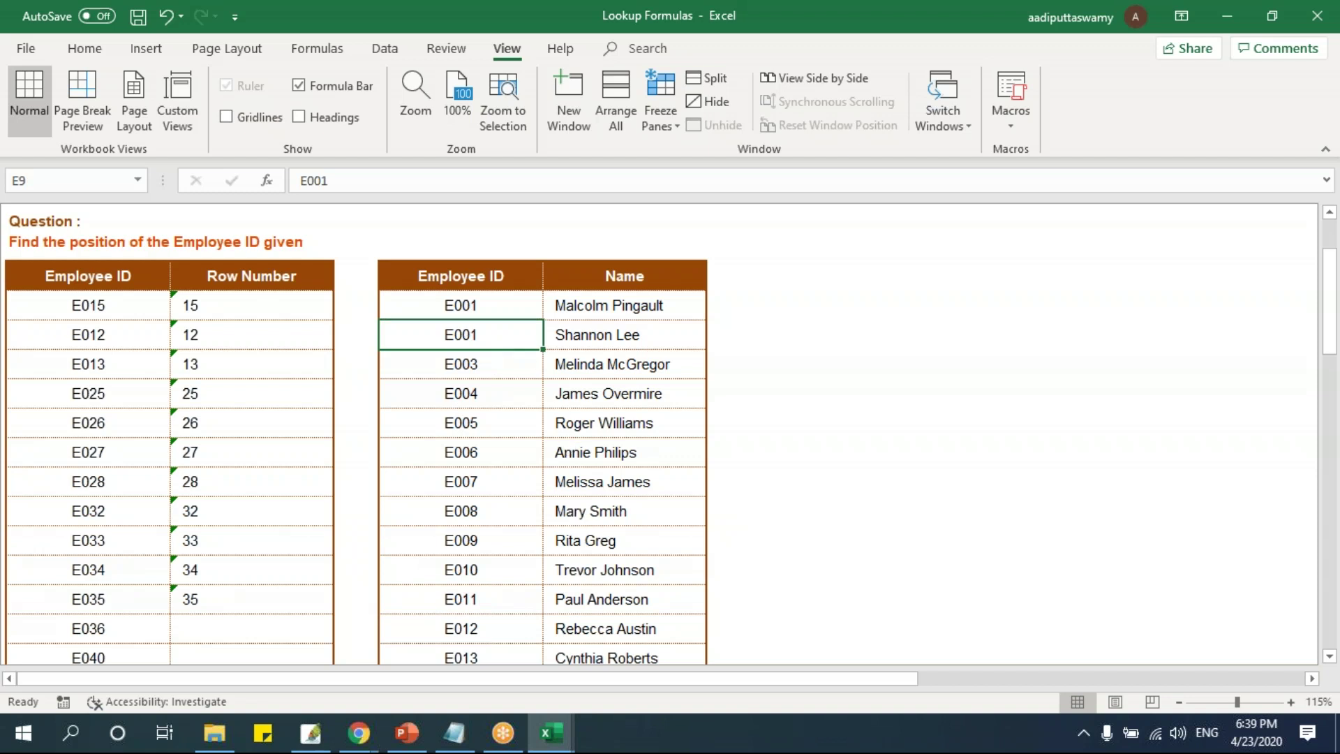
type("ITAS")
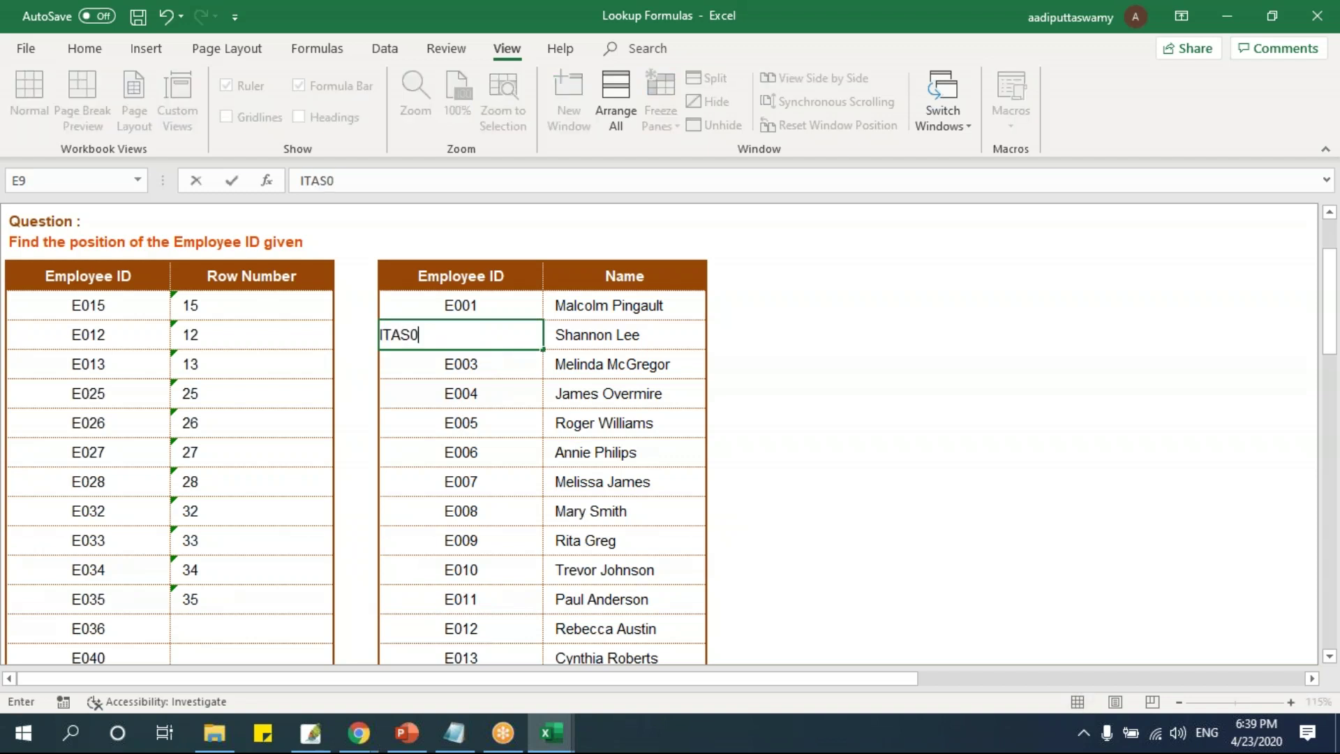
key("Return")
Set the Employee ID in B13 to ITAS001 and check its row number against the source list.
left_click(89, 451)
type("IRAS")
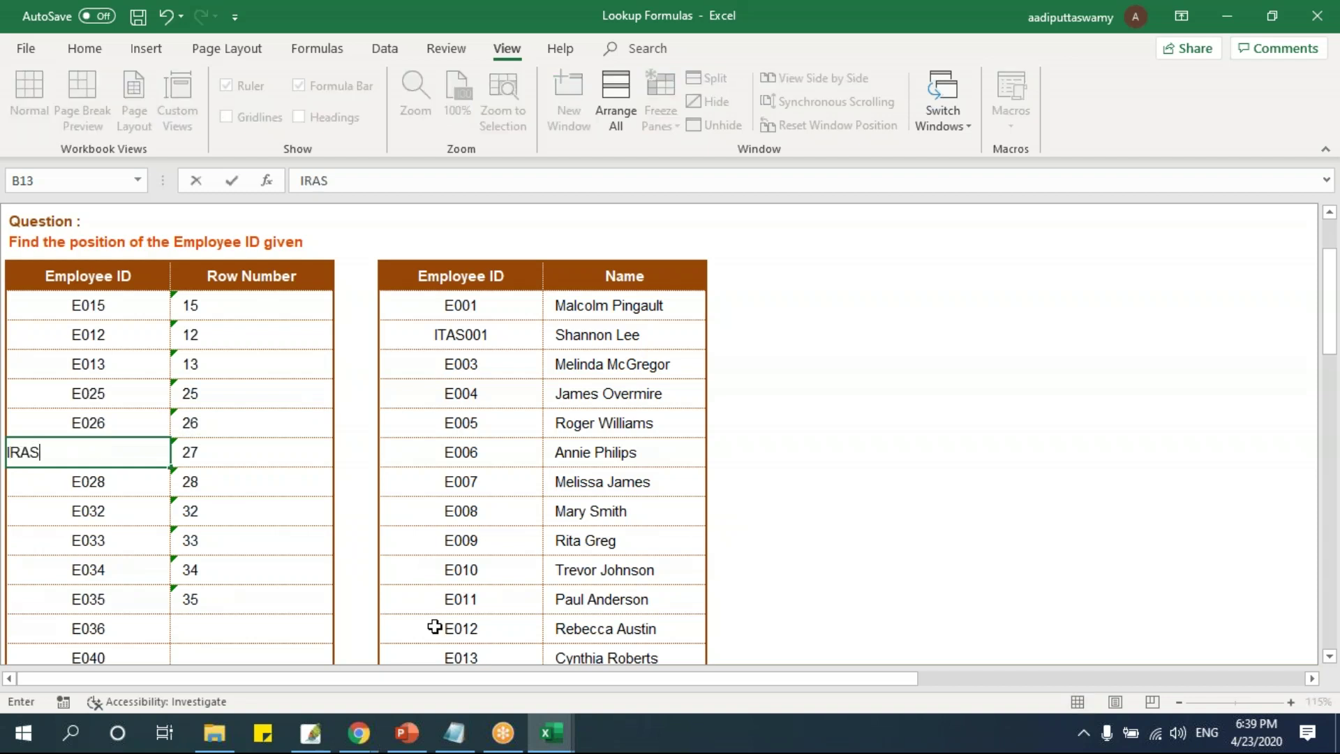
key("BackSpace")
key("BackSpace")
key("BackSpace")
key("Return")
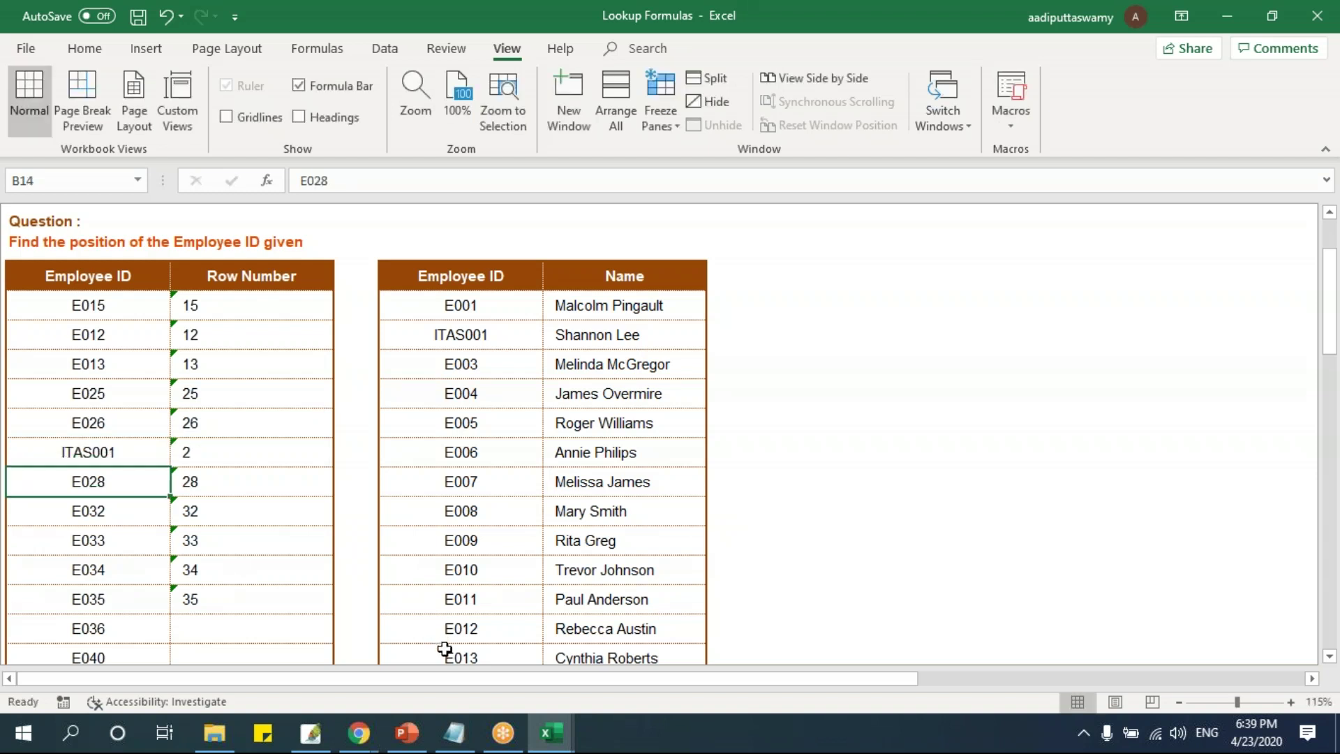
left_click(222, 455)
left_click(430, 338)
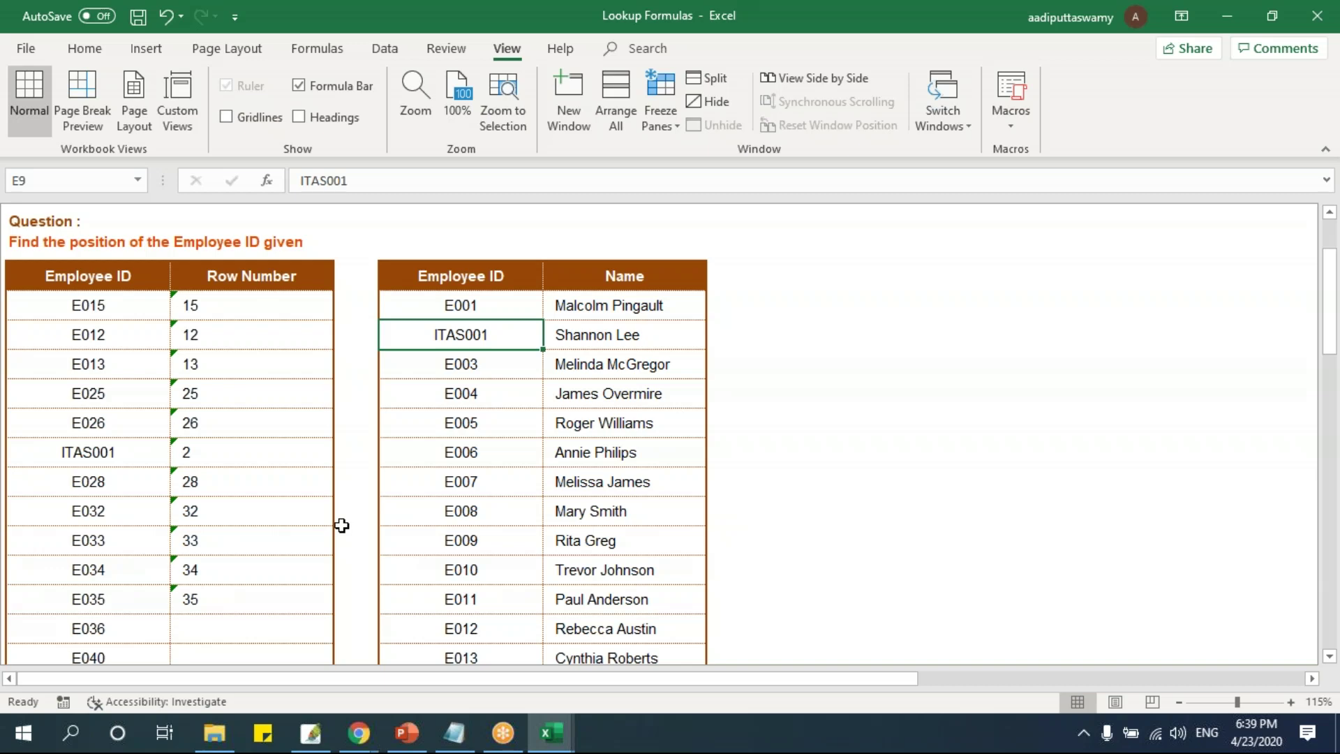
Open the MATCH2 exercise sheet and look over its question, results row and employee table.
left_click_drag(242, 297, 242, 601)
scroll(605, 403, "up", 2)
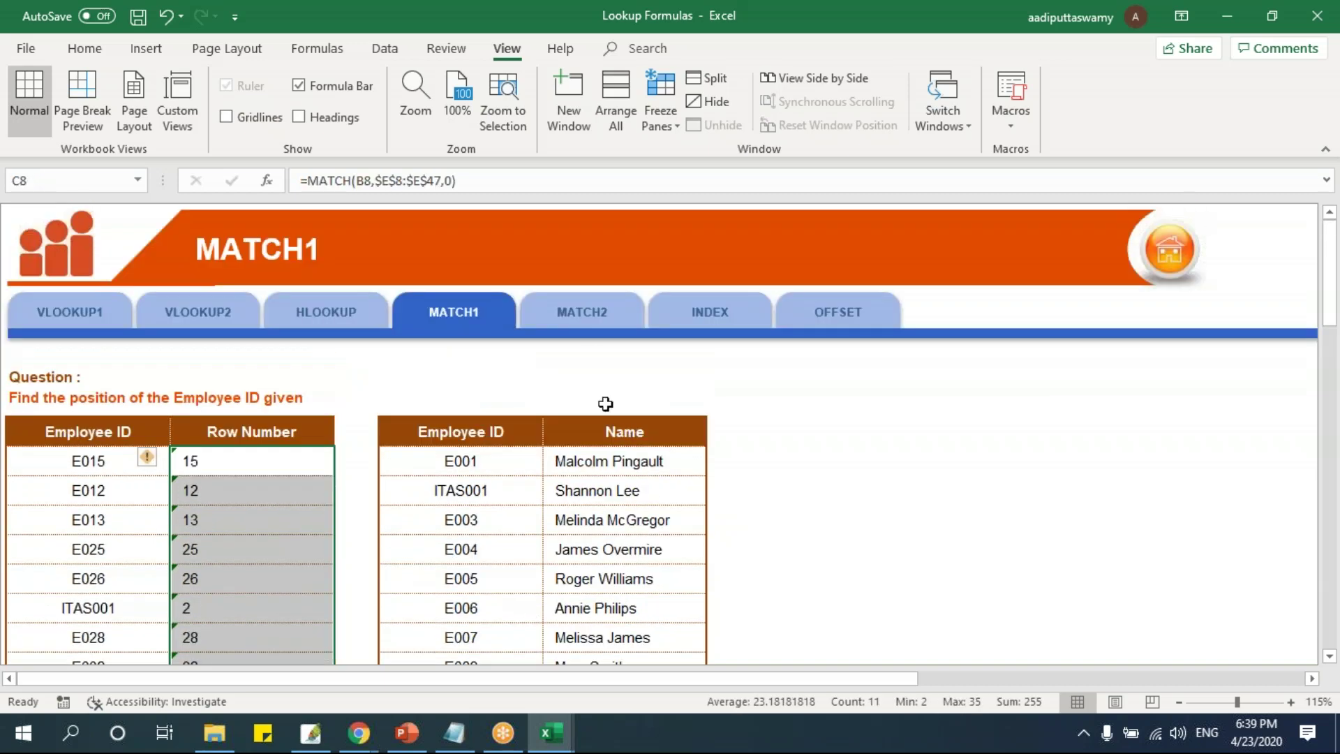
left_click(586, 318)
left_click(247, 456)
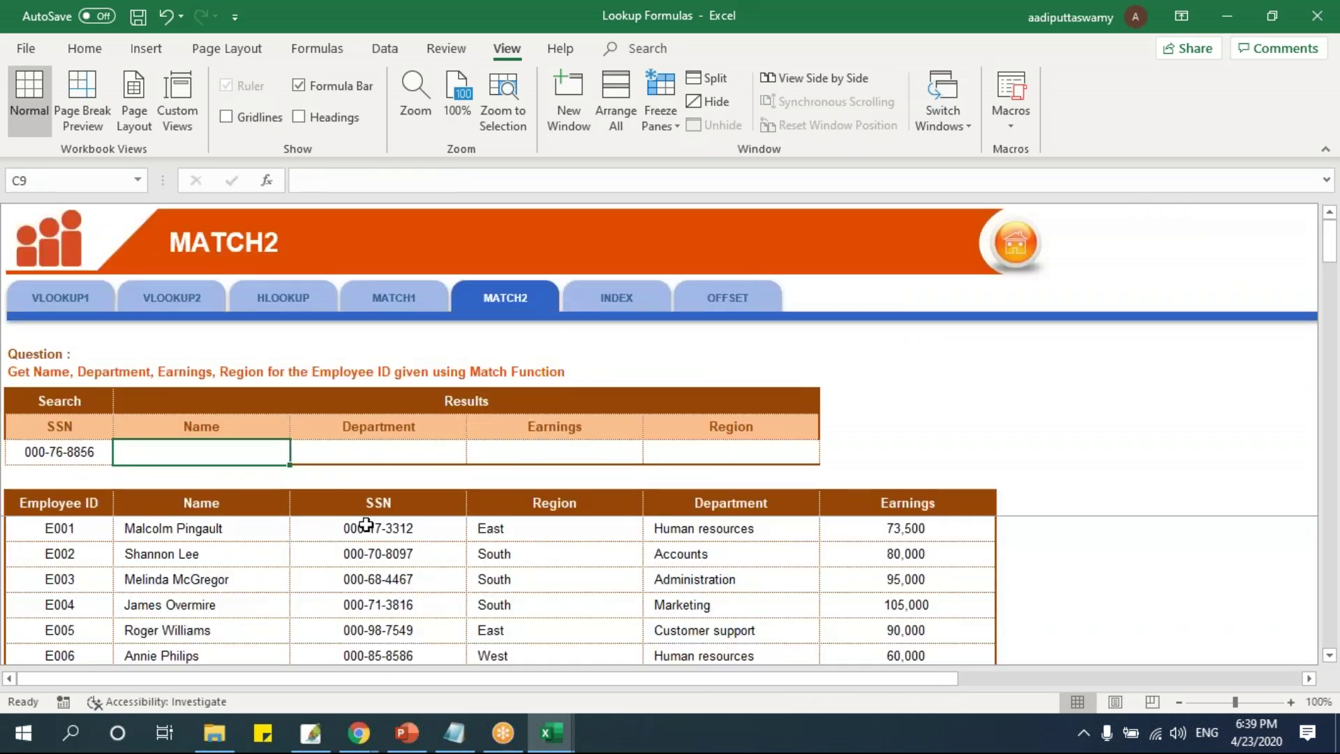
scroll(366, 523, "up", 1)
scroll(459, 612, "down", 1)
scroll(459, 612, "up", 1)
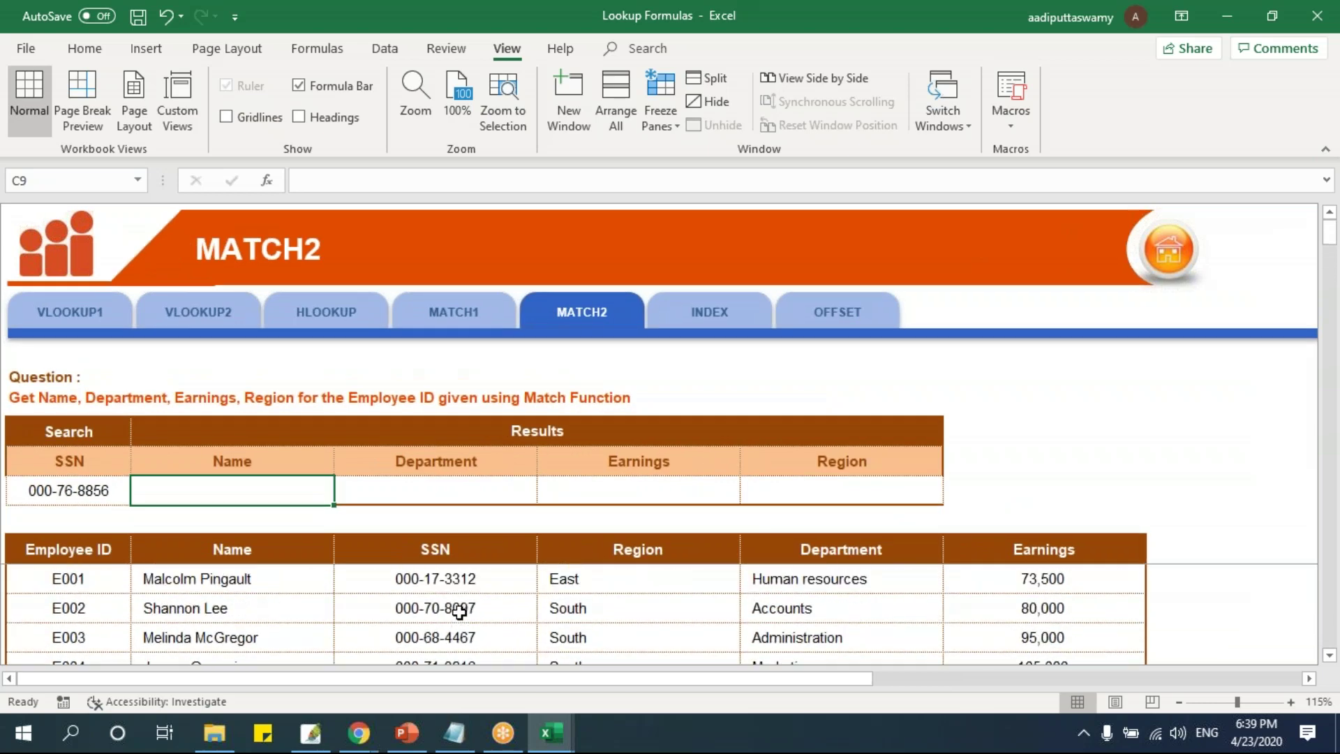
scroll(459, 612, "down", 3)
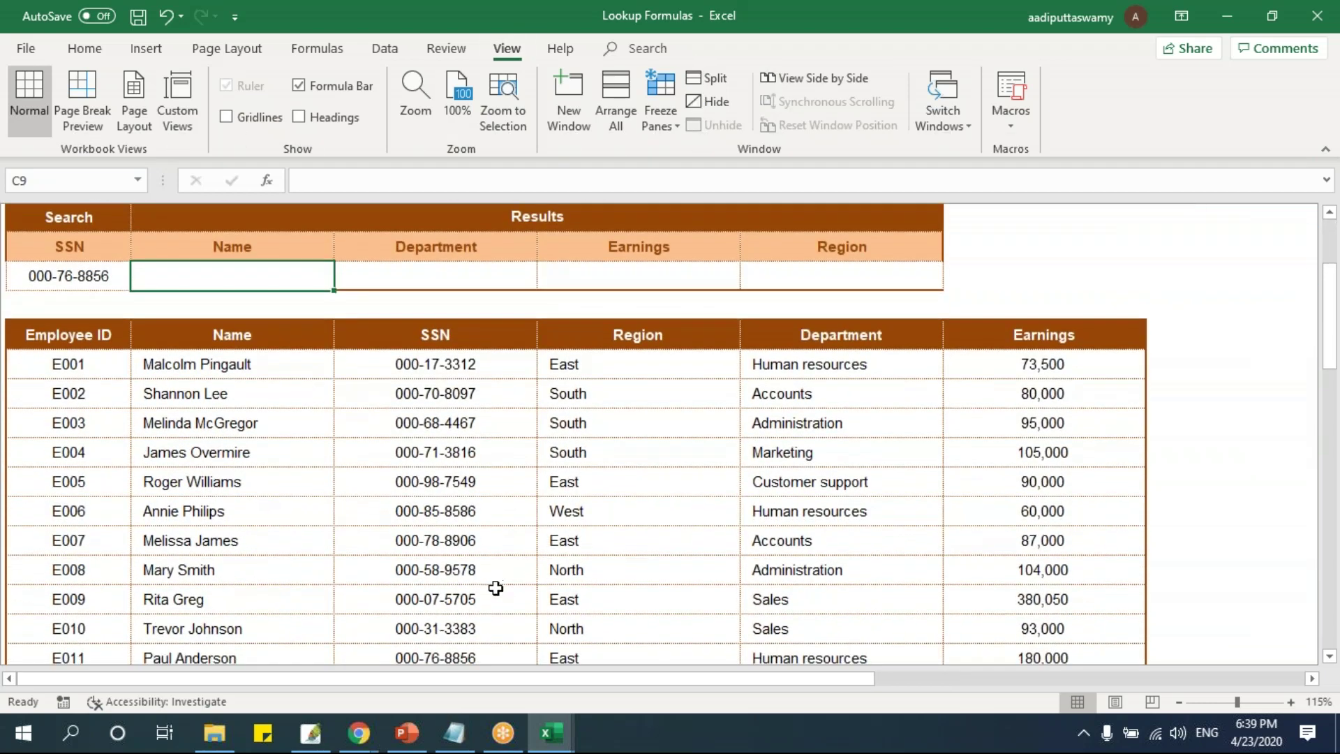
scroll(433, 547, "down", 1)
Examine the SSN search cell and the Name, Department, Earnings and Region result headings.
left_click(81, 278)
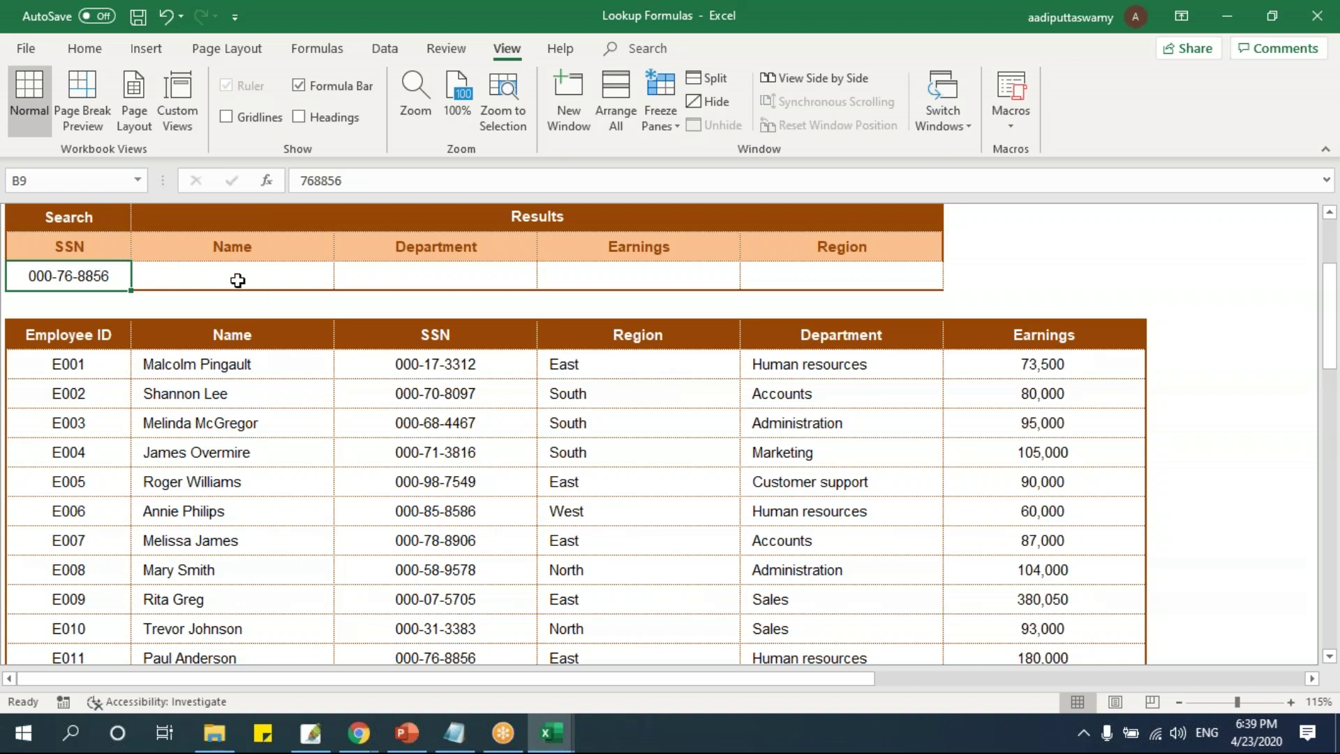
left_click(218, 245)
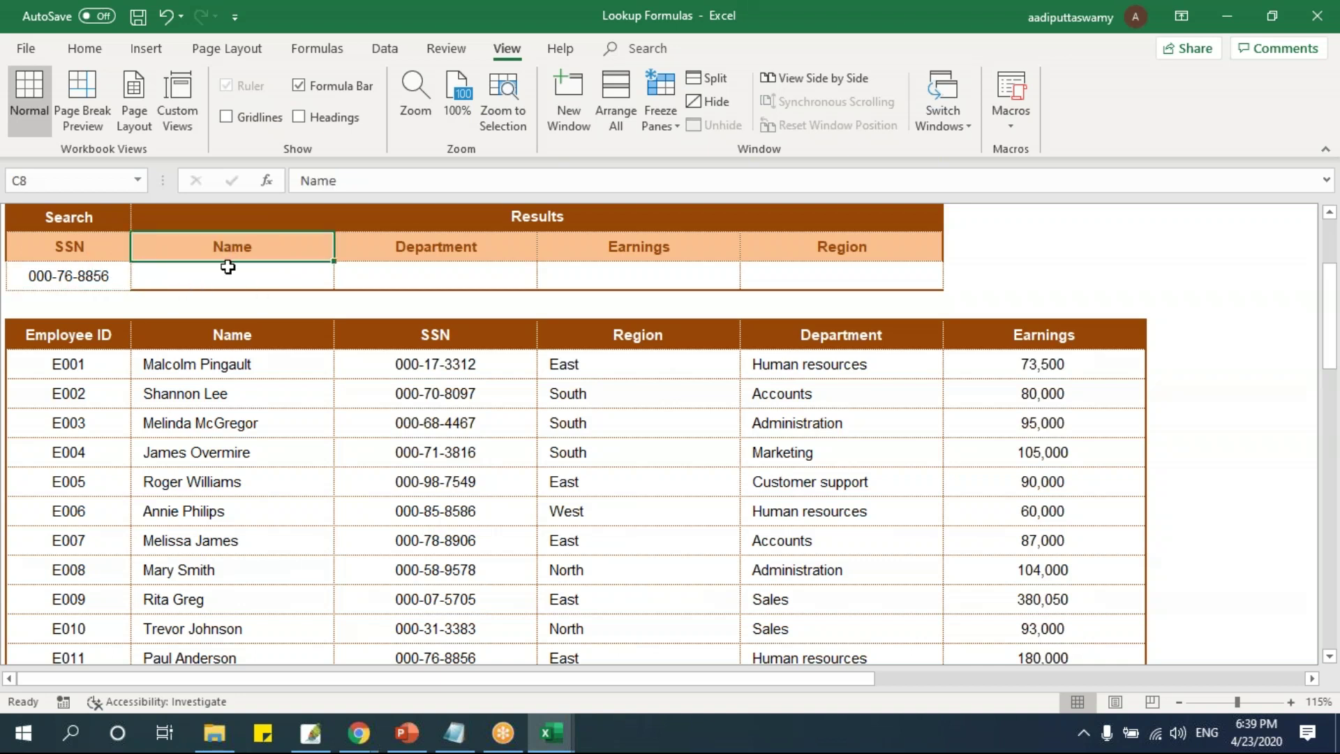
left_click(393, 245)
left_click(662, 253)
left_click(835, 243)
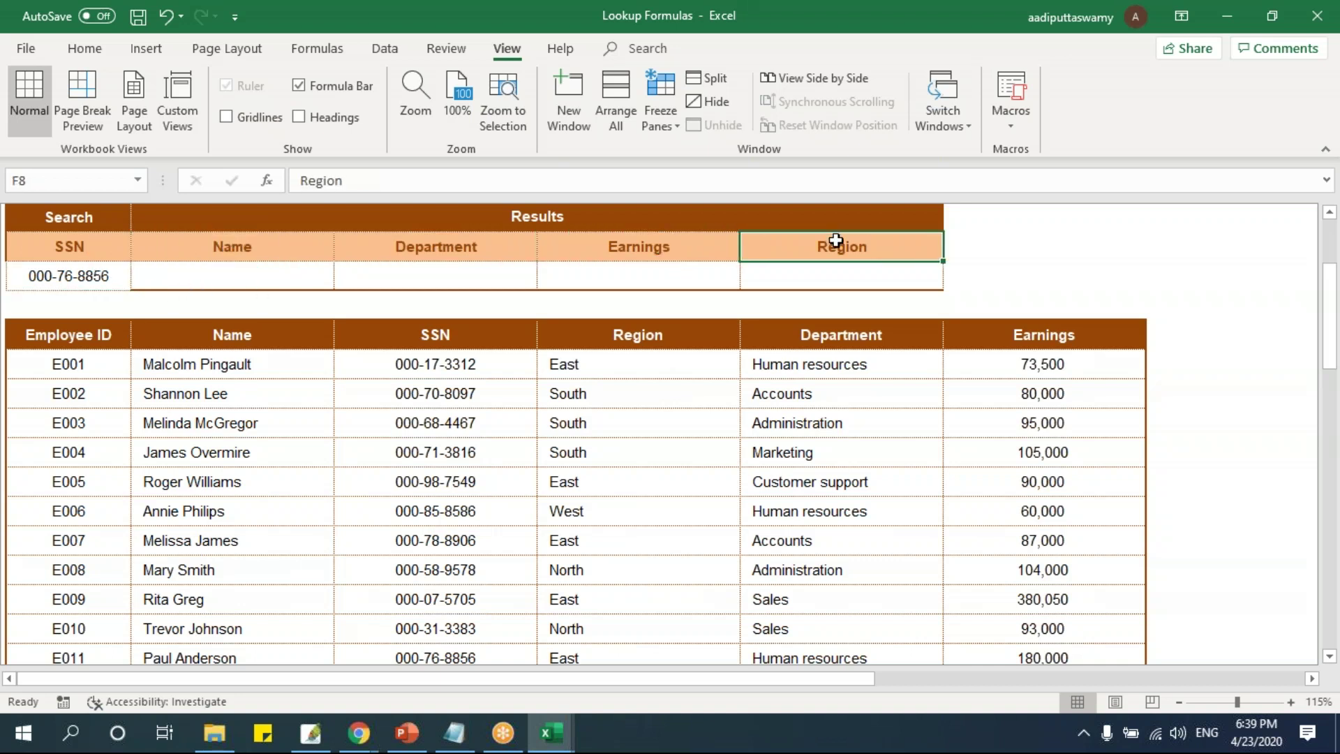
left_click(176, 278)
left_click(98, 275)
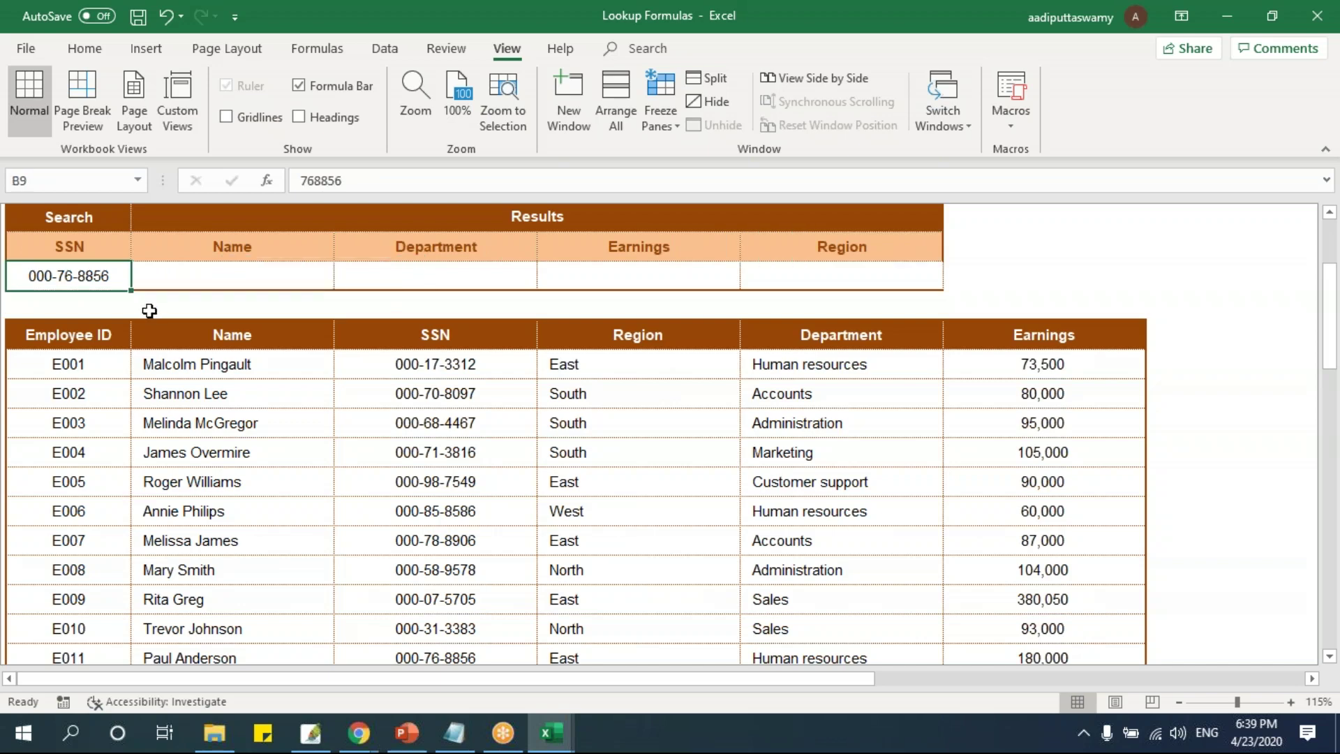
left_click_drag(71, 245, 826, 247)
Replace the search value in B9 with the formula =MATCH(B8,$B$11:$G$11,0).
left_click(78, 275)
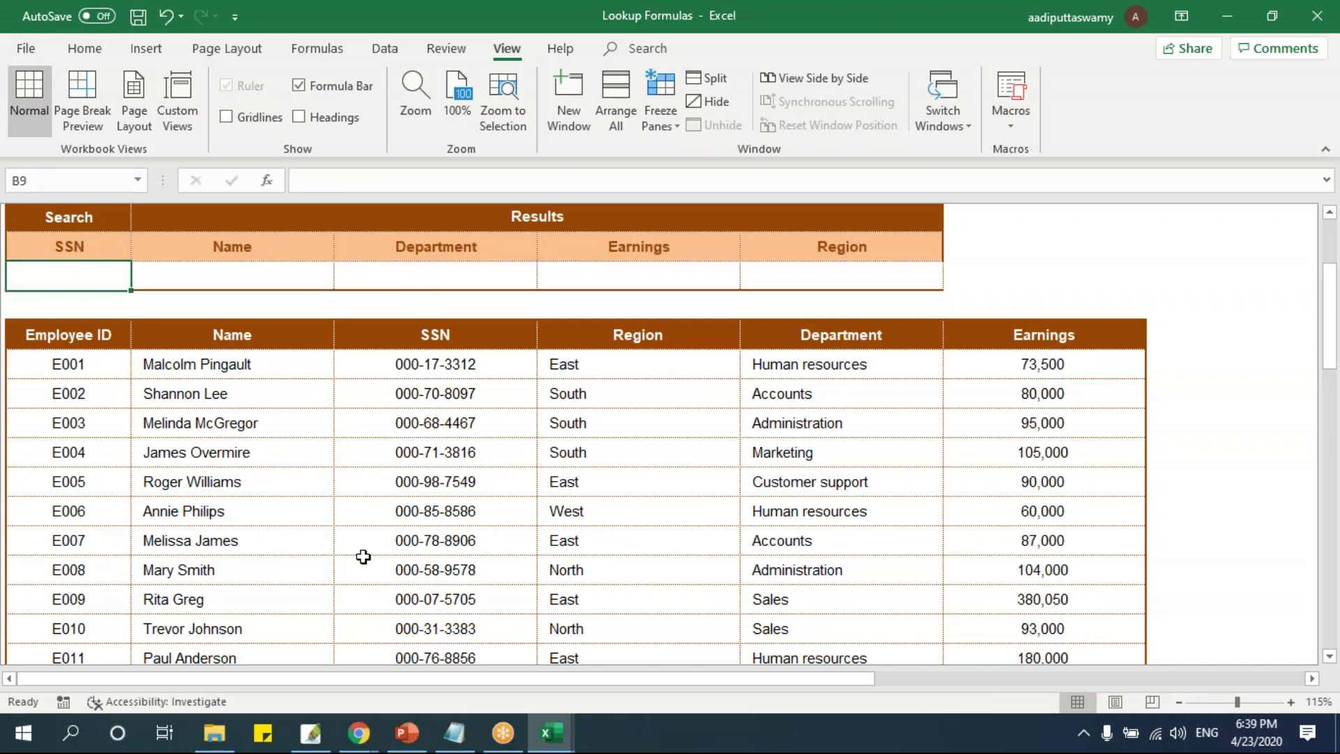
type("=matc")
key("Tab")
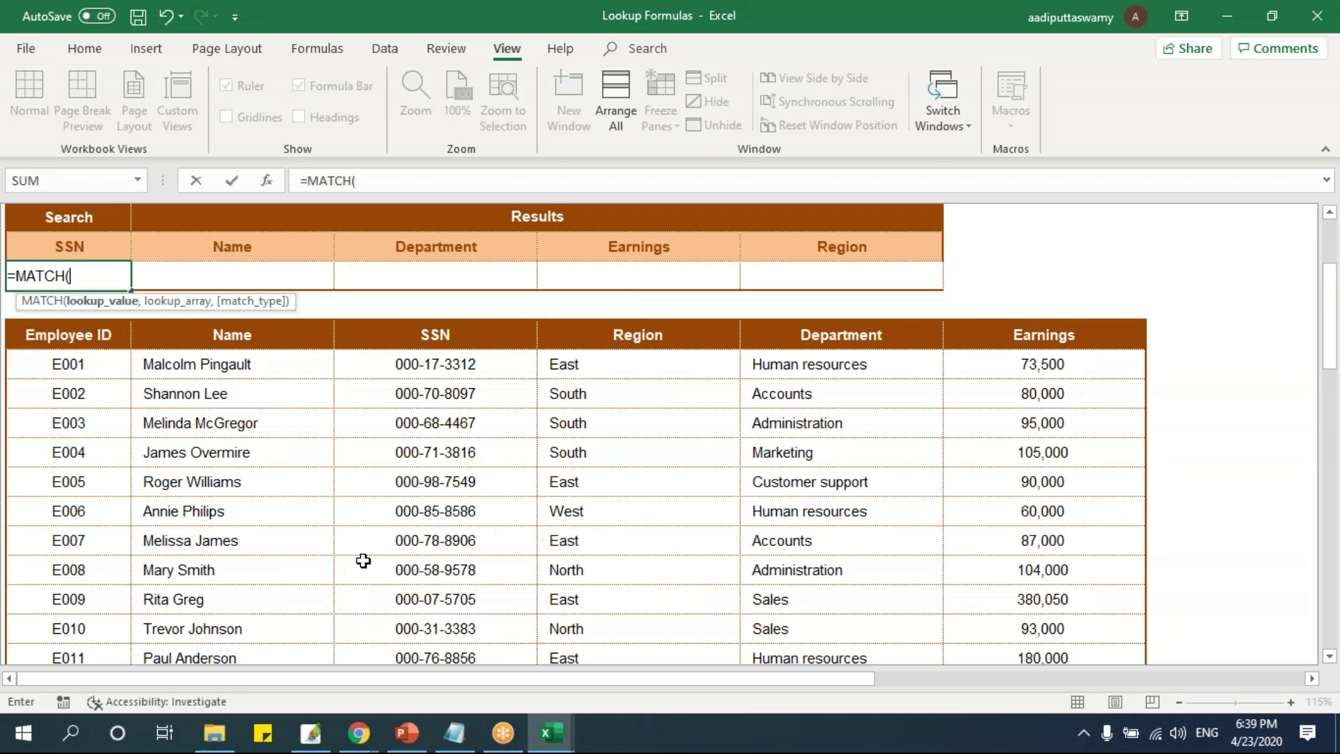
left_click(105, 248)
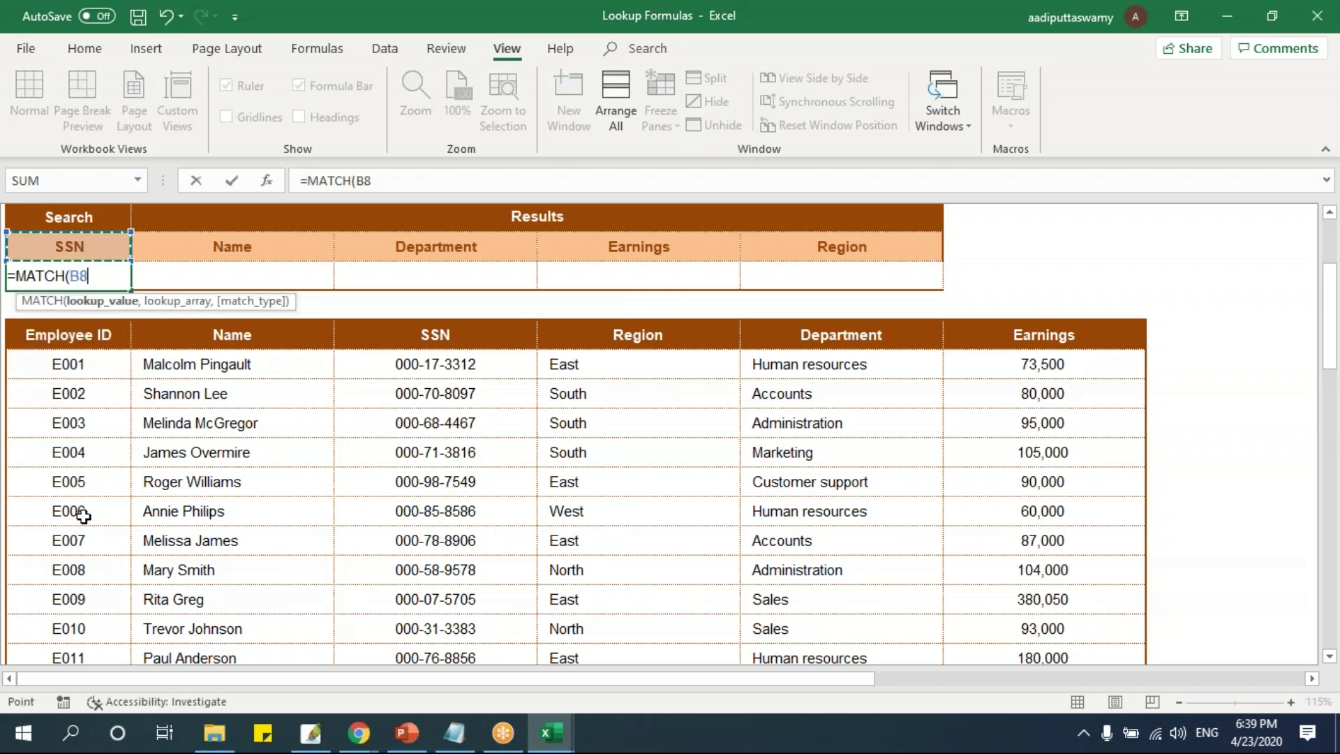
type(",")
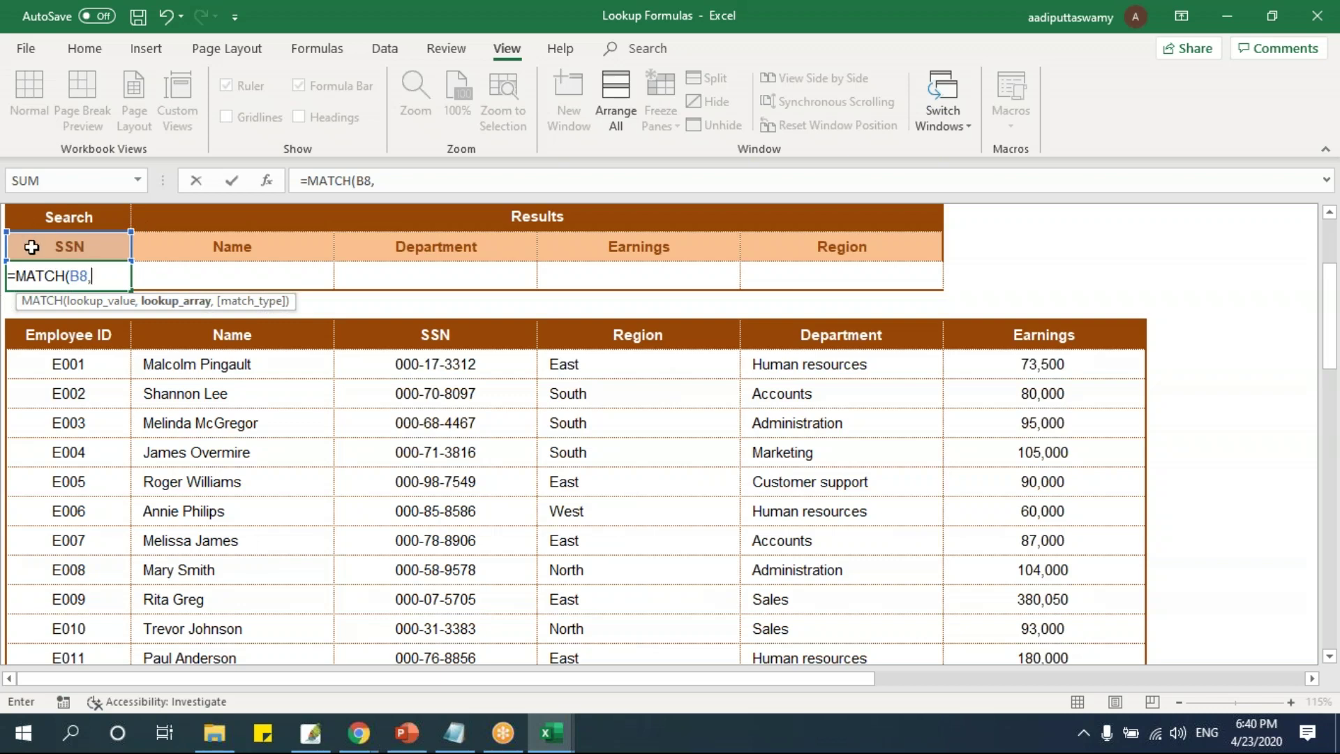
left_click_drag(69, 334, 1052, 340)
key("F4")
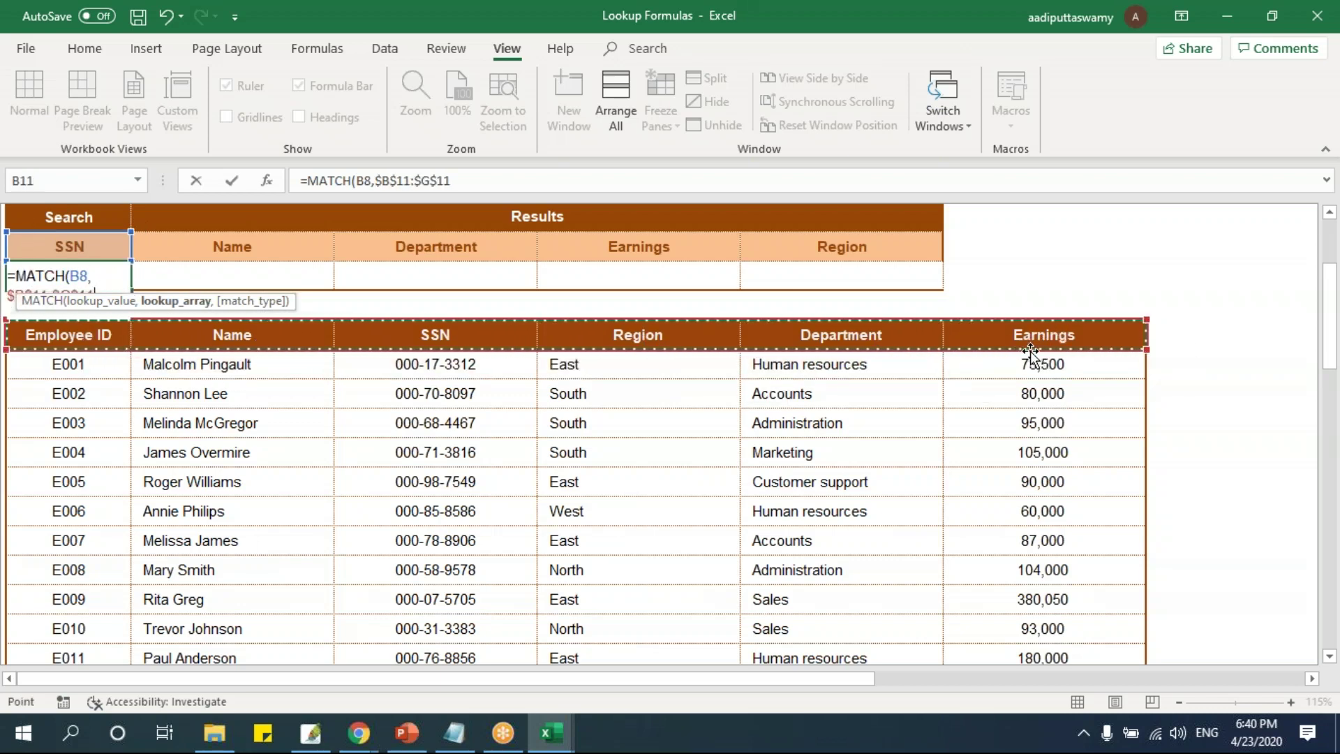
type(",")
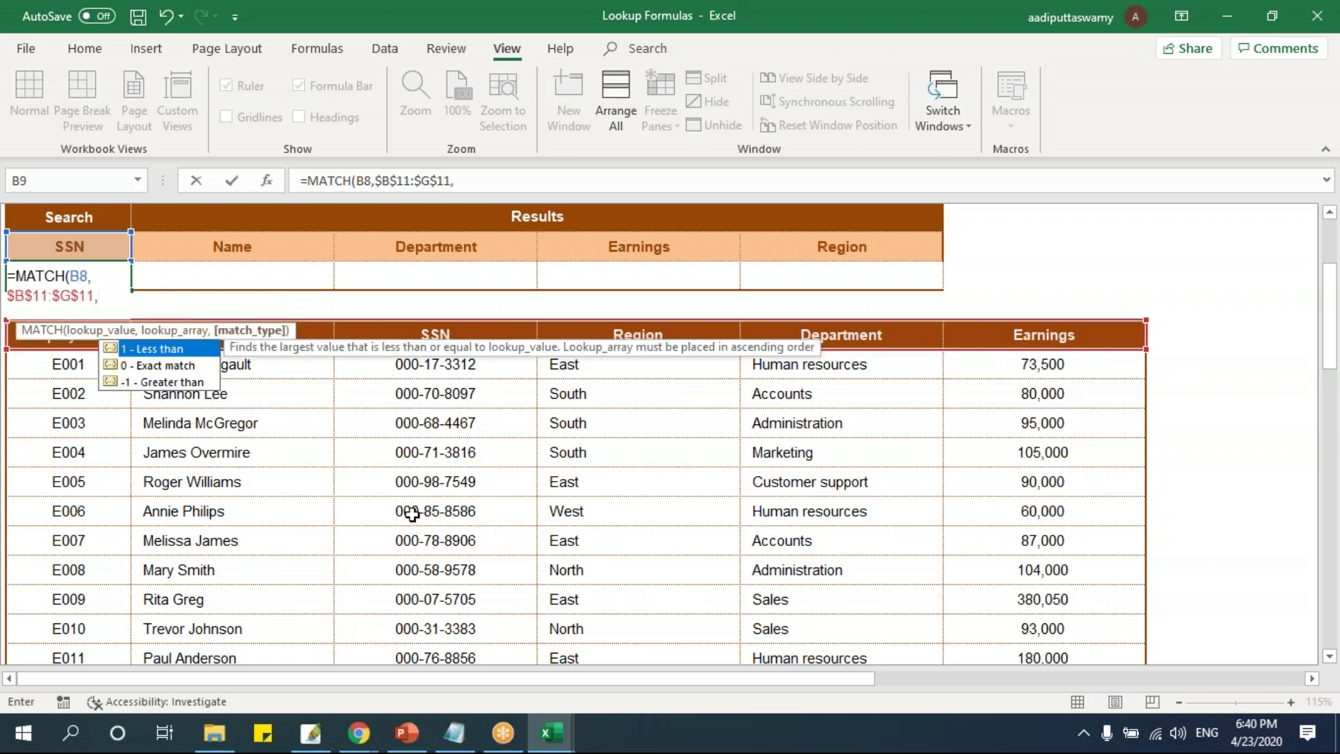
key("Return")
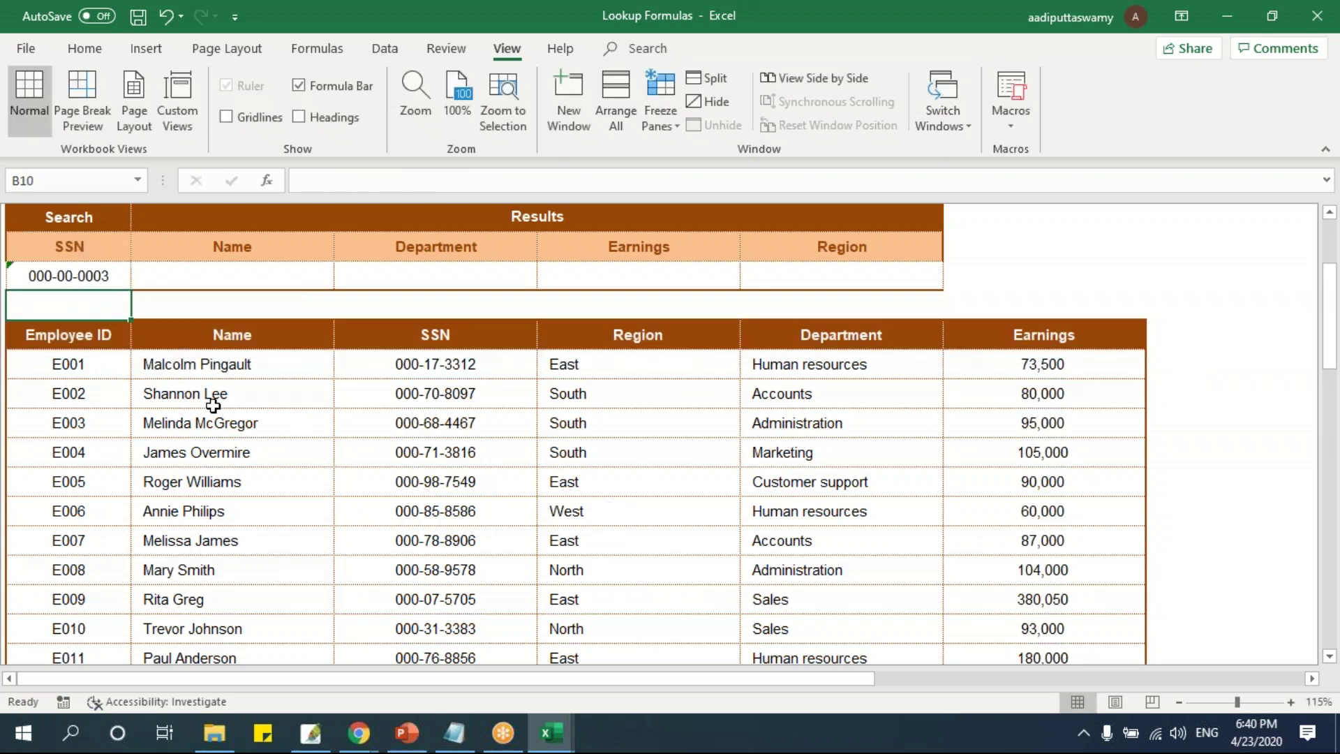
Format B9 as a Number without decimal places.
left_click(98, 272)
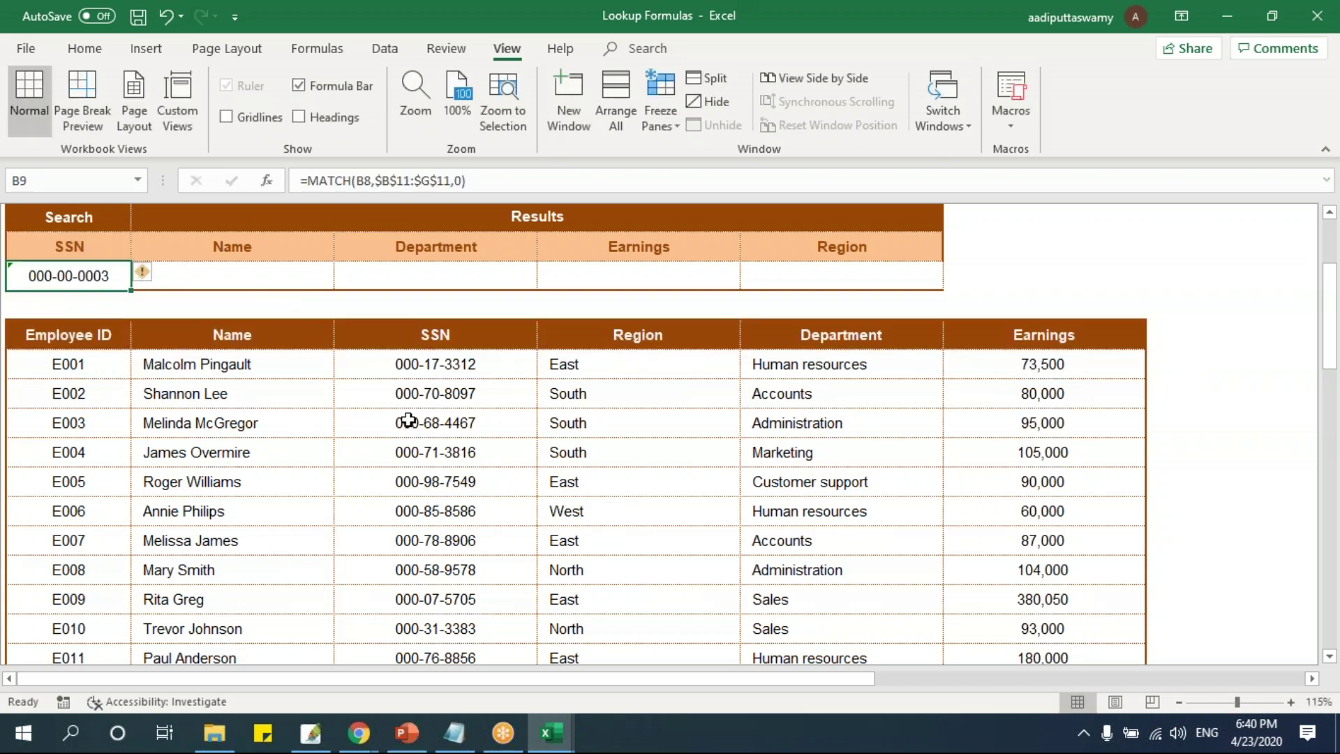
key("ctrl+1")
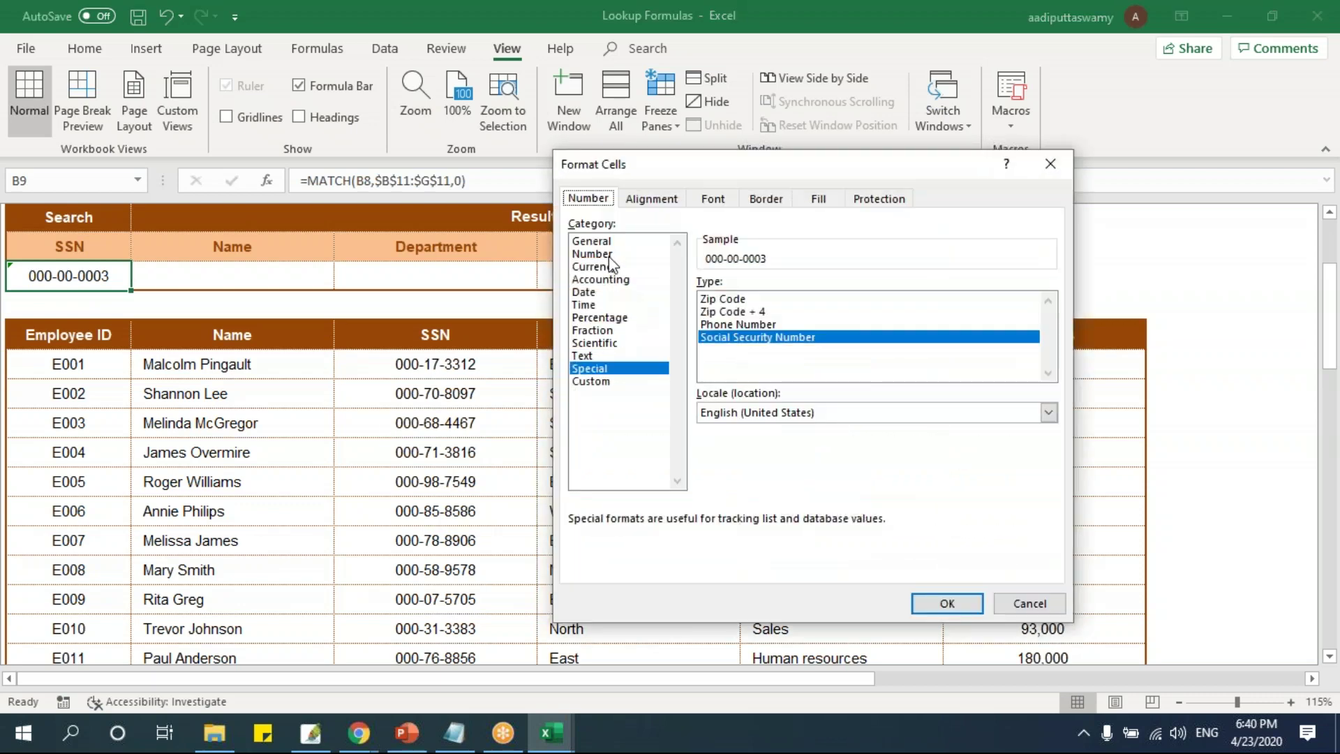
left_click(592, 254)
left_click(830, 289)
left_click(830, 288)
left_click(948, 603)
left_click(302, 477)
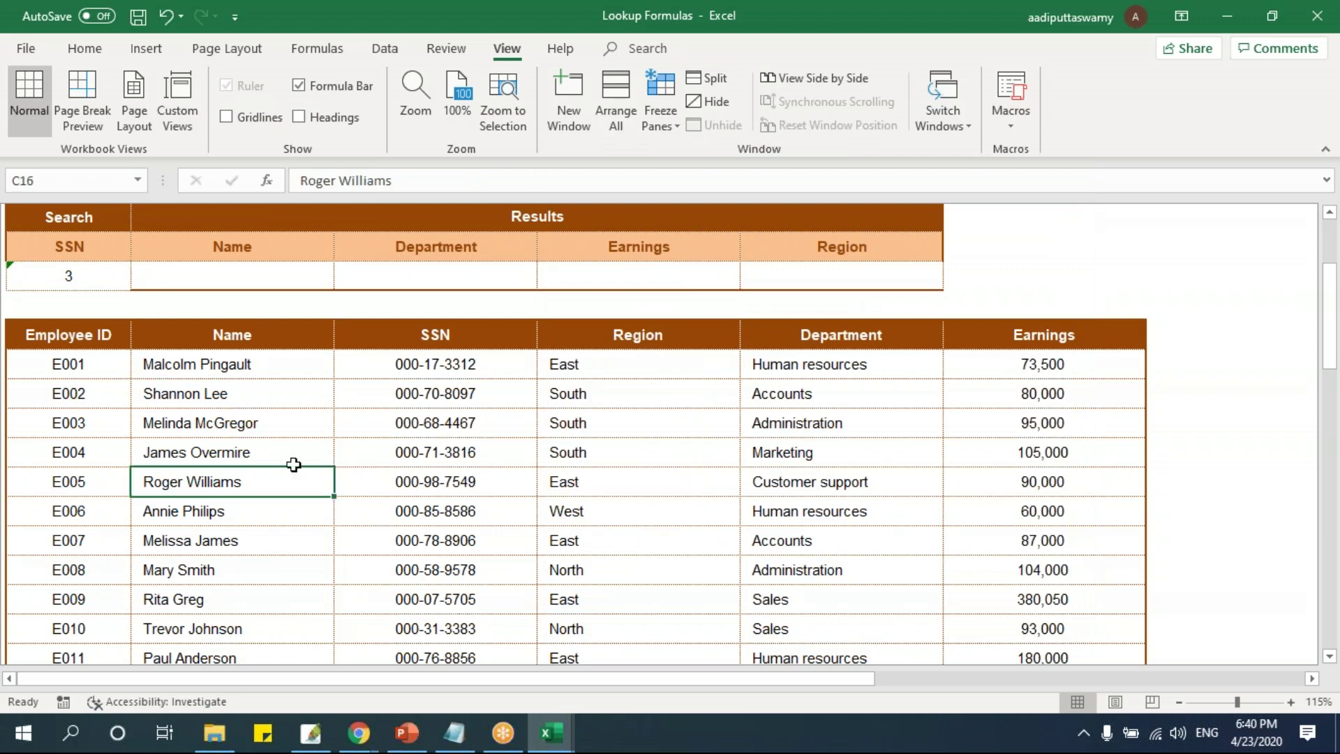
Count across the employee table's headings to SSN and fill the MATCH formula from B9 across through F9.
left_click(65, 339)
key("Right")
key("Right")
left_click(126, 282)
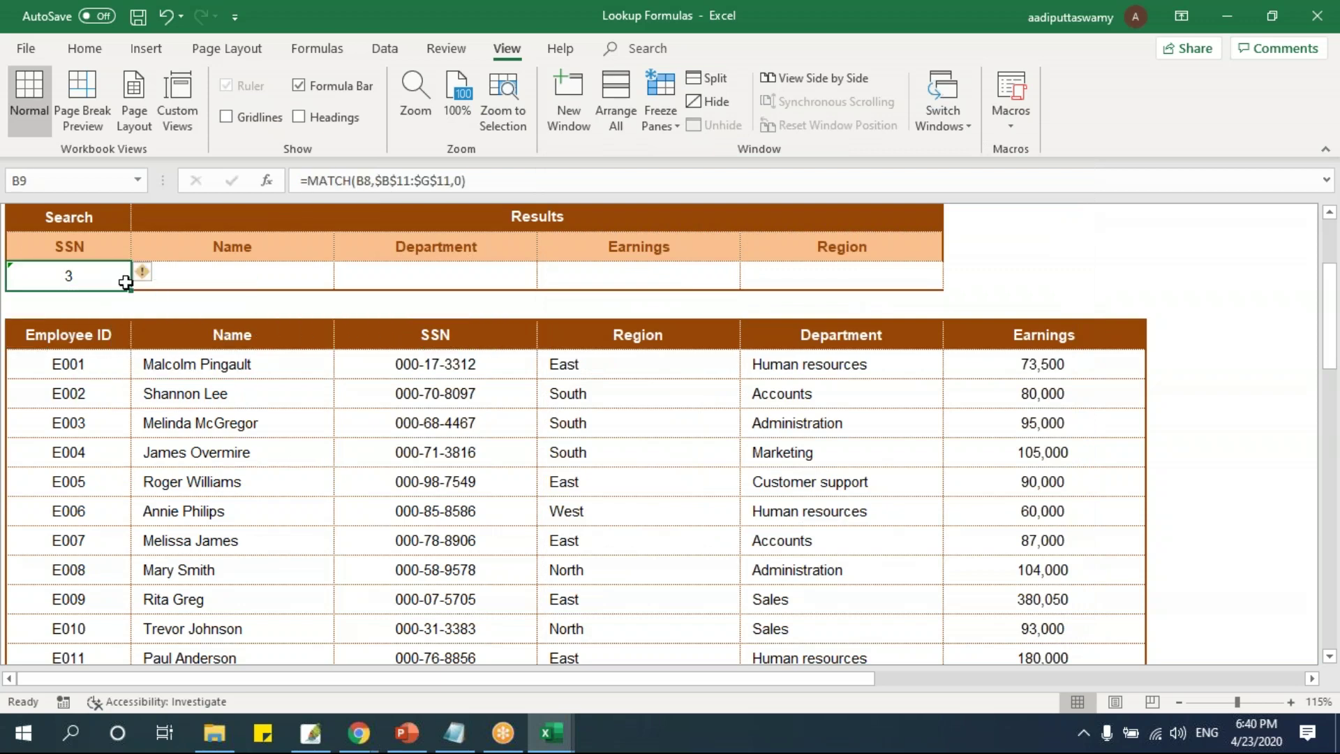
left_click_drag(142, 292, 939, 288)
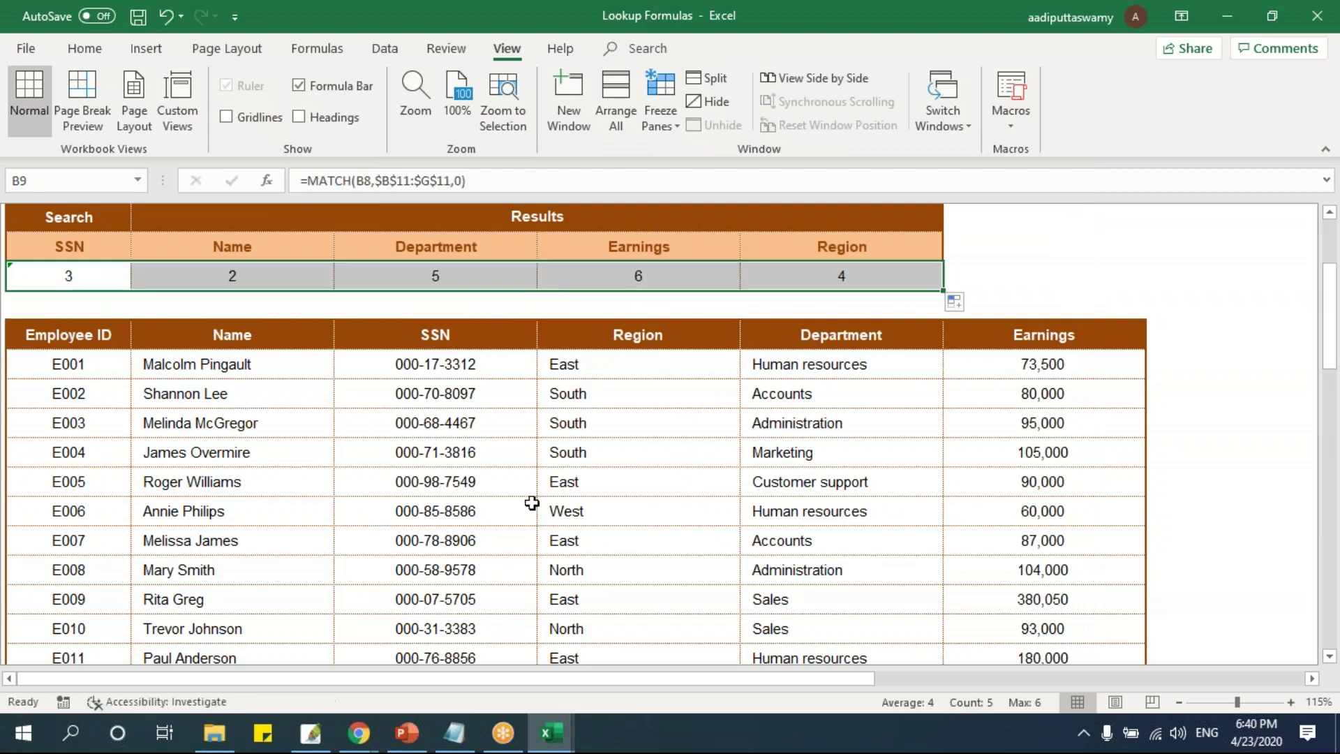
Compare the MATCH results in row 9 with the heading positions in row 11 of the employee table.
left_click(480, 505)
left_click_drag(257, 249, 258, 273)
left_click(98, 335)
left_click(150, 339)
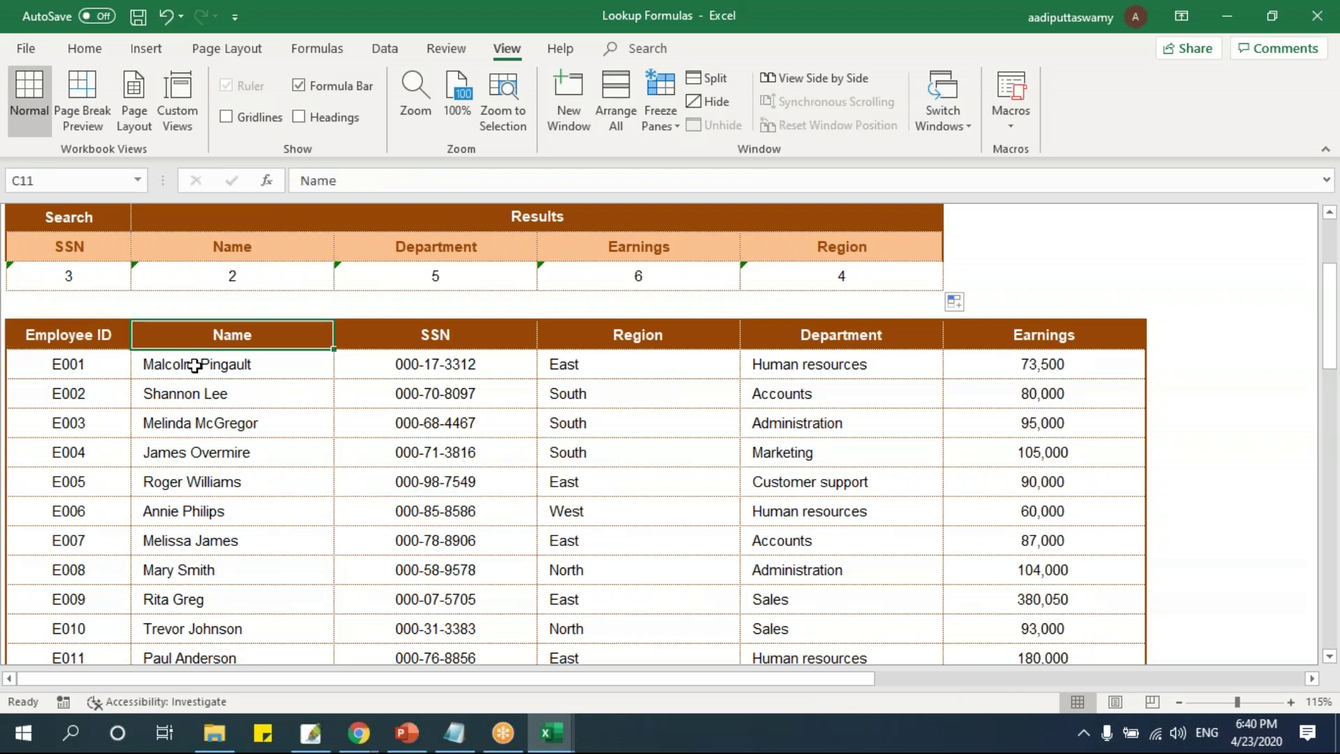
left_click(100, 331)
left_click(262, 333)
left_click(452, 329)
left_click(644, 335)
left_click(802, 338)
left_click(1025, 337)
left_click(119, 336)
left_click(230, 335)
left_click(447, 335)
left_click(614, 335)
left_click(368, 336)
Change the table heading in C11 to Earnings and check the MATCH result in E9.
left_click(311, 339)
type("Earnings")
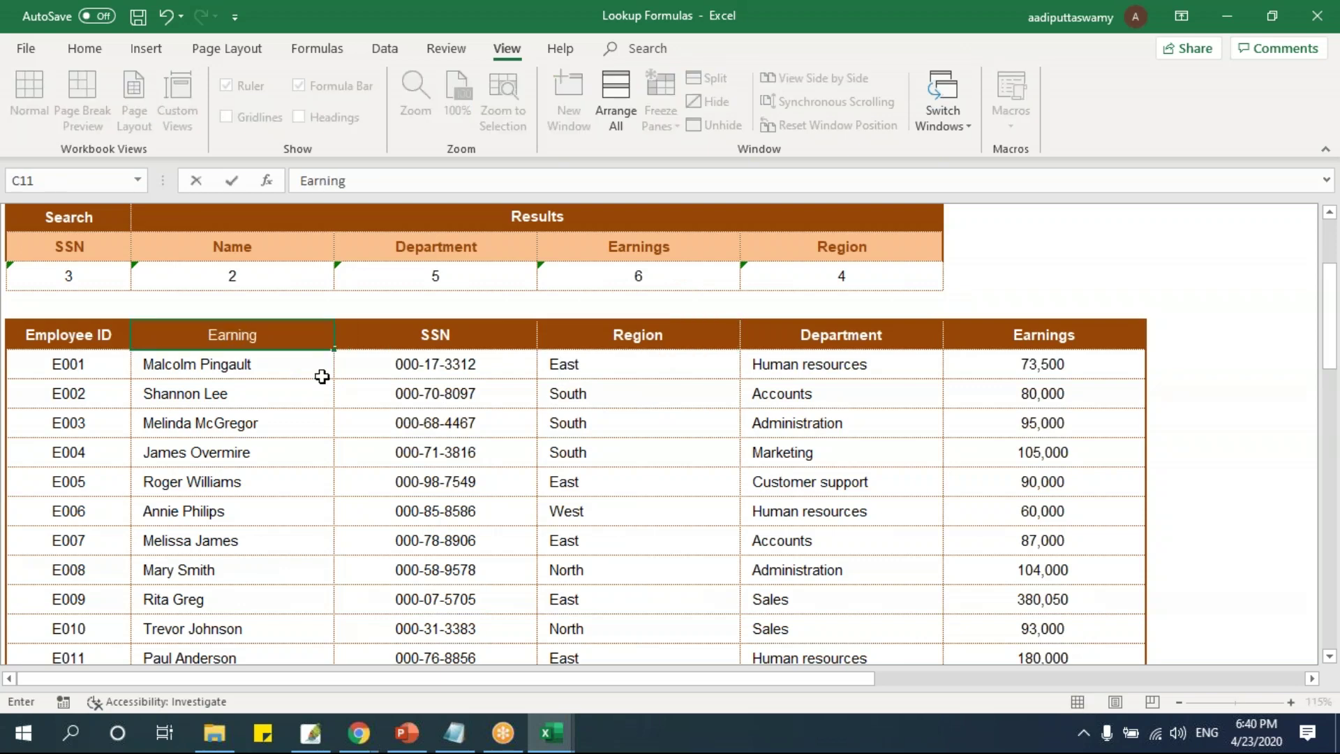
key("Return")
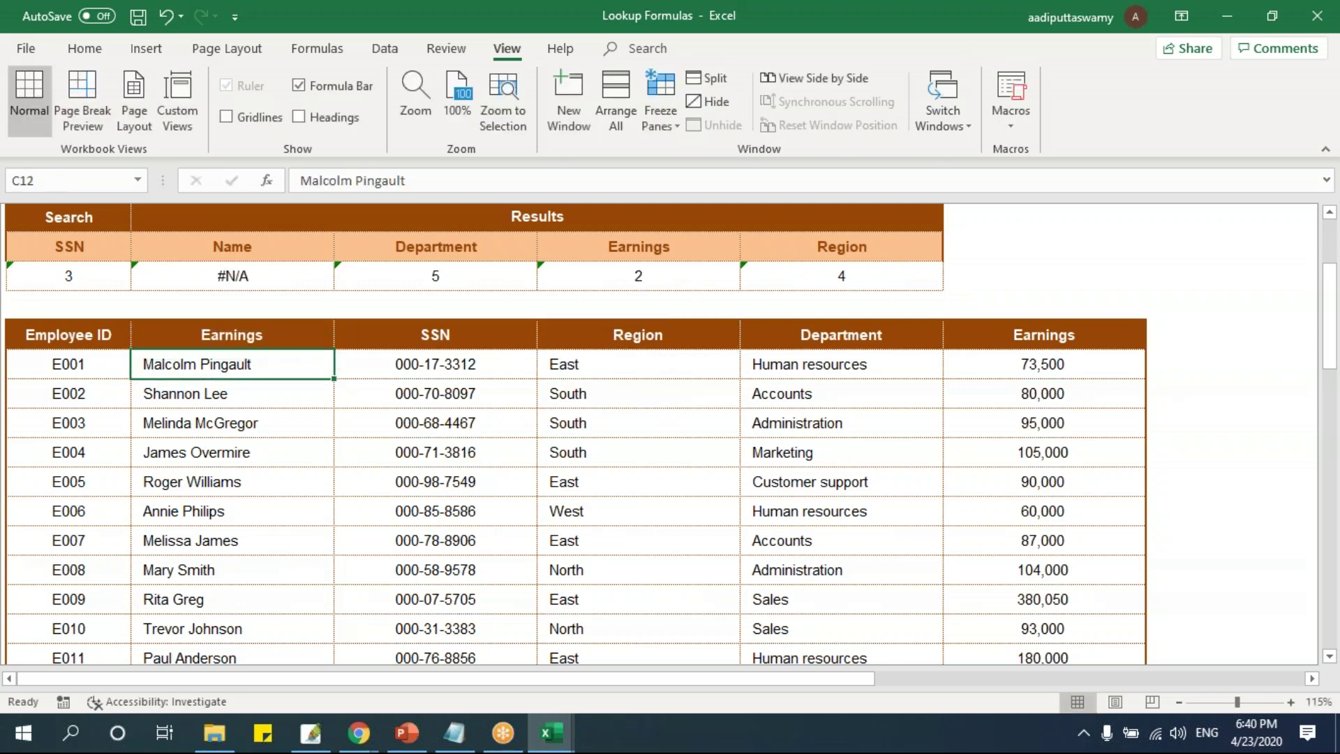
left_click(553, 280)
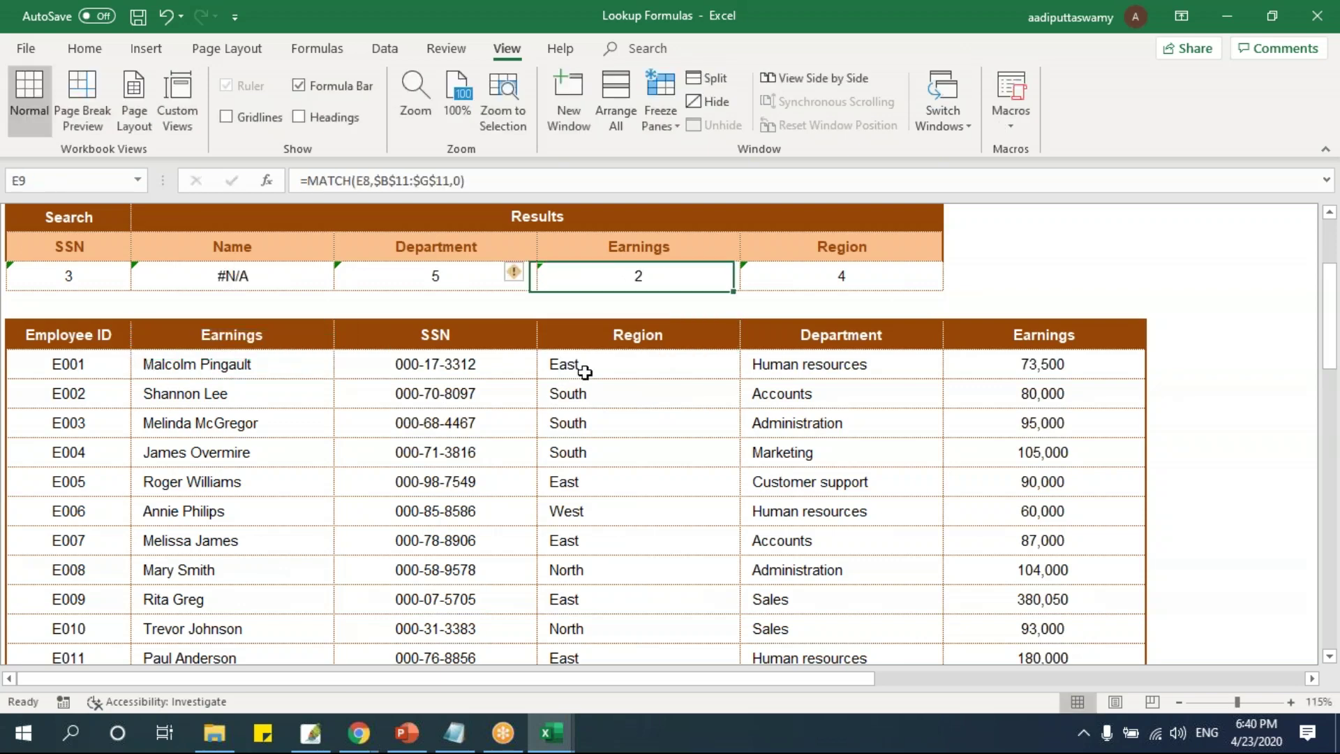
Change the table heading in G11 to Name.
left_click(990, 331)
type("Name")
key("Return")
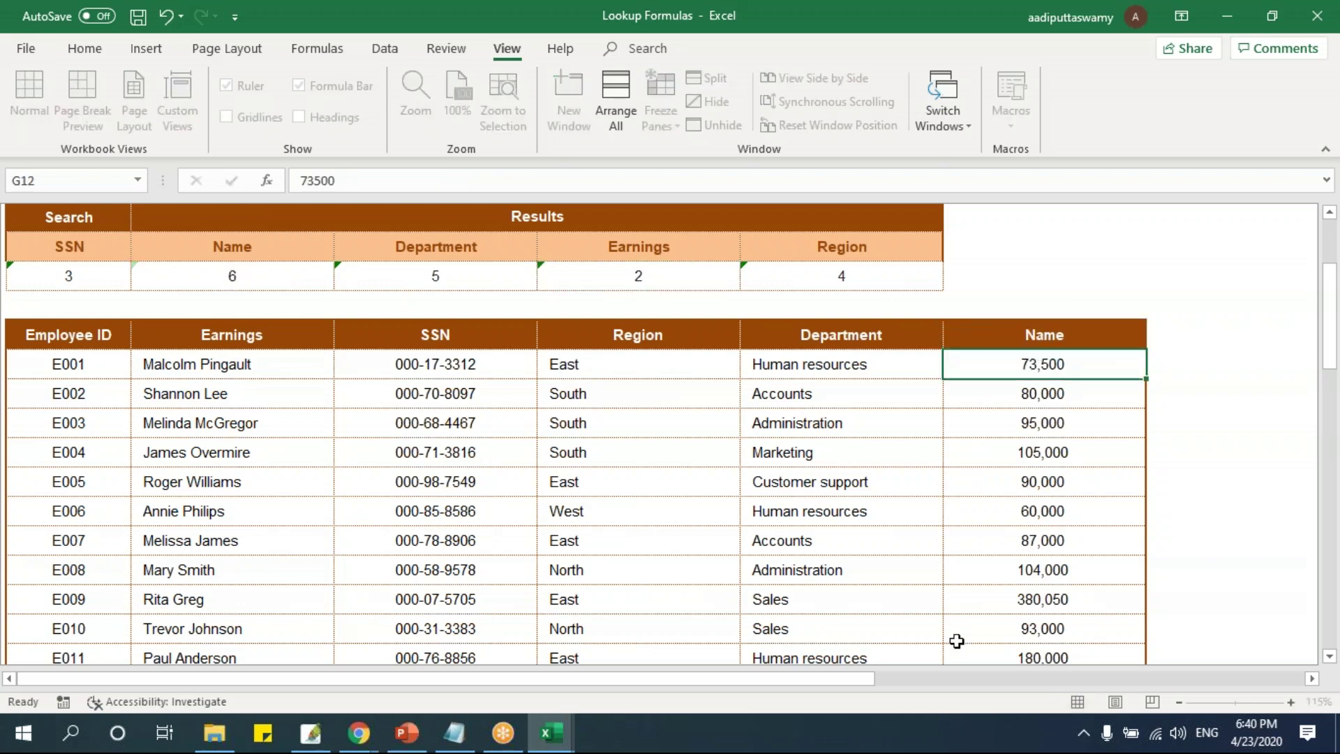
Review the MATCH formula in C9 against the Employee ID column and the table headings in row 11.
left_click(240, 274)
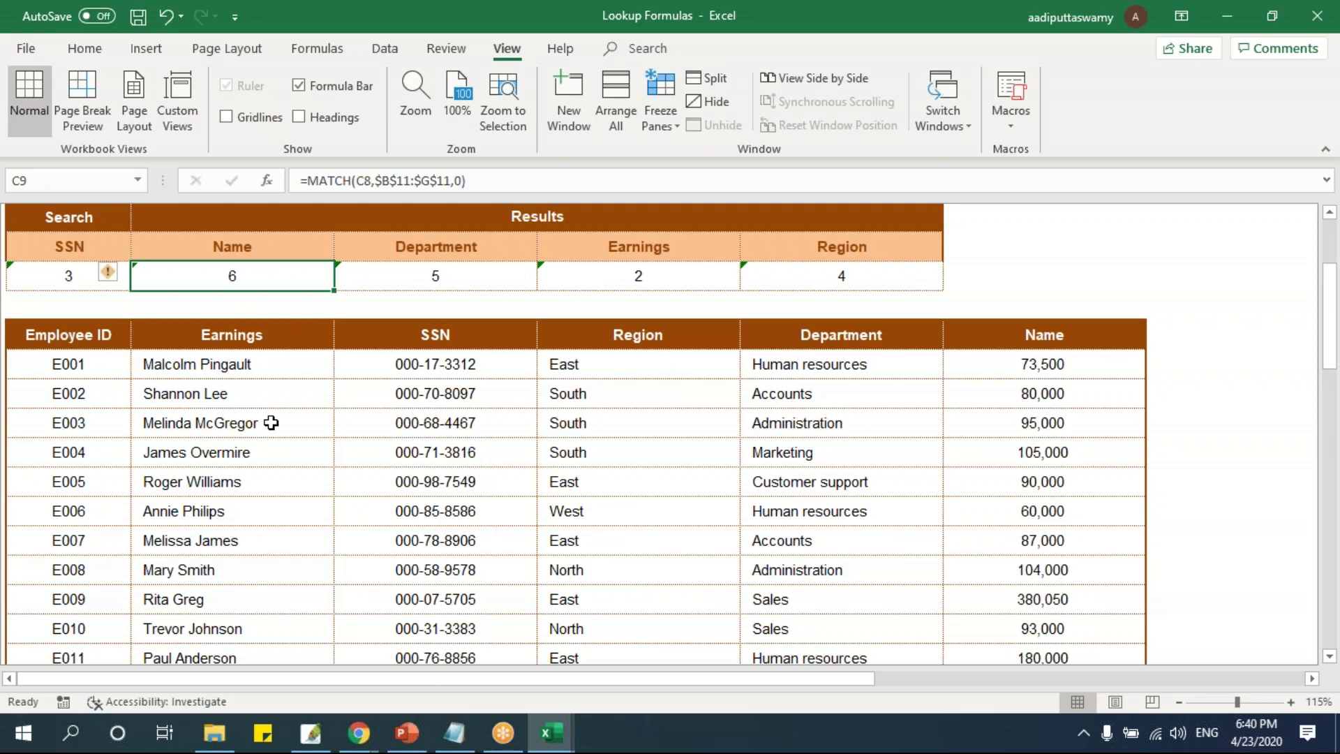
left_click_drag(87, 368, 98, 626)
scroll(76, 280, "up", 1)
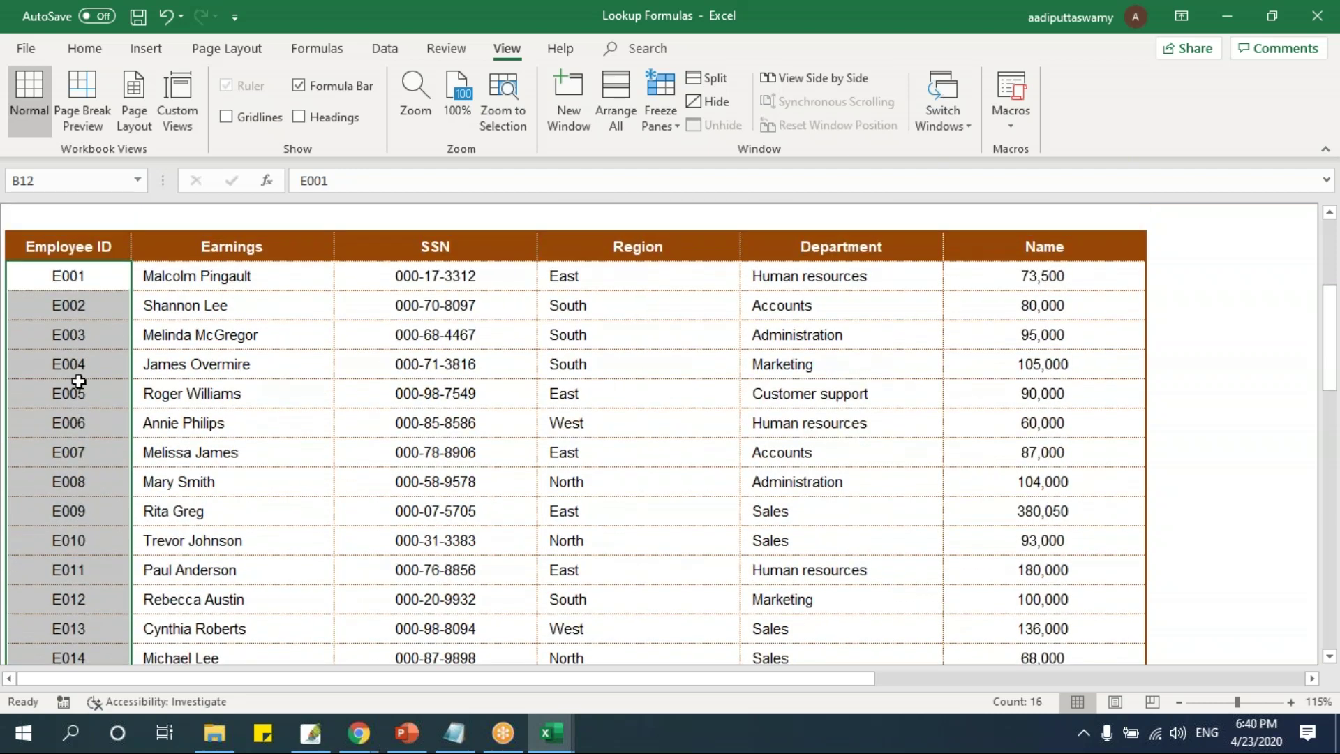
left_click(301, 482)
scroll(300, 482, "up", 2)
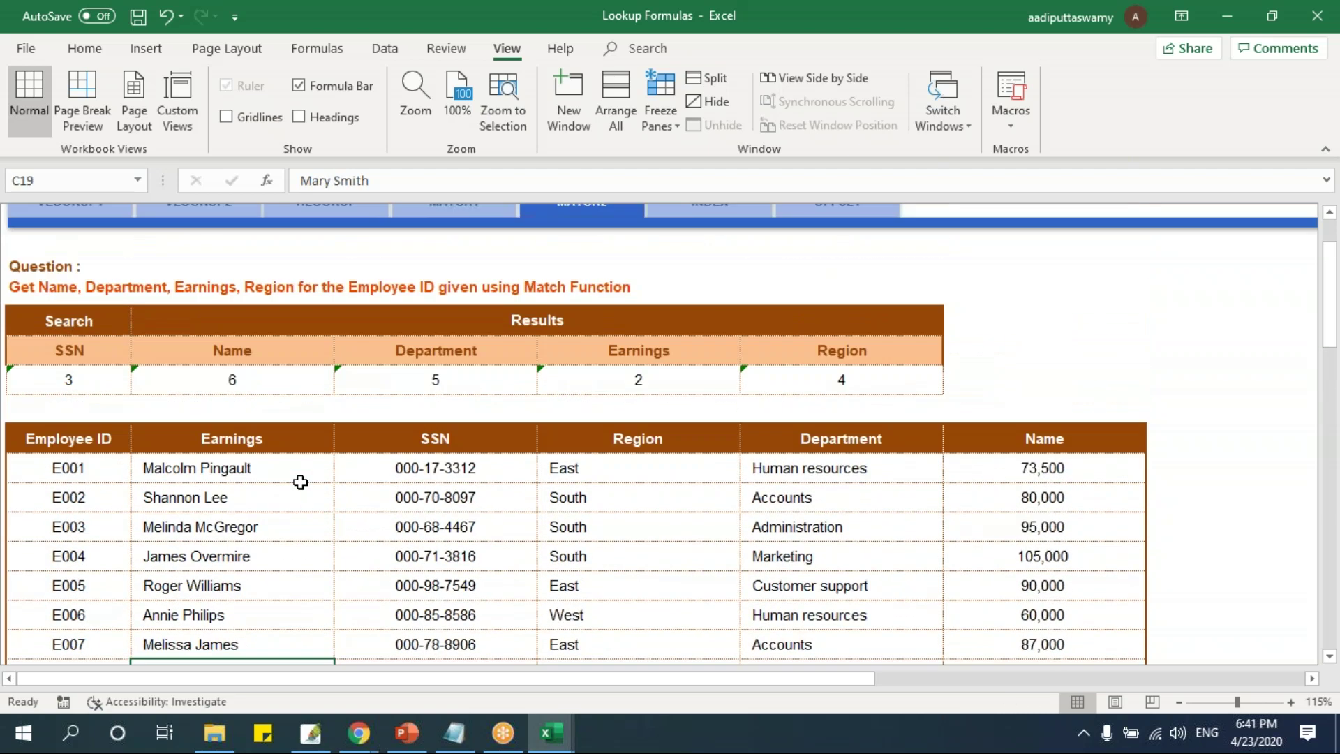
left_click_drag(49, 438, 1131, 438)
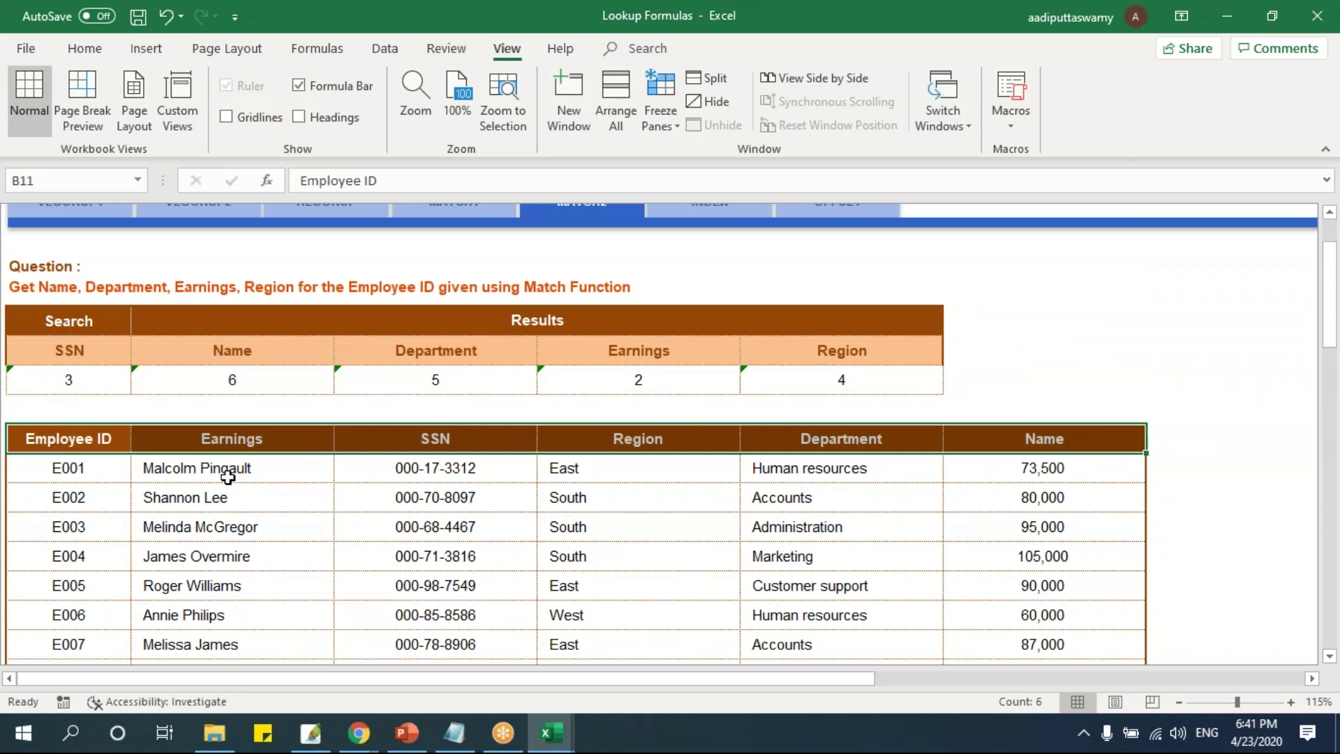
left_click(436, 438)
left_click(834, 440)
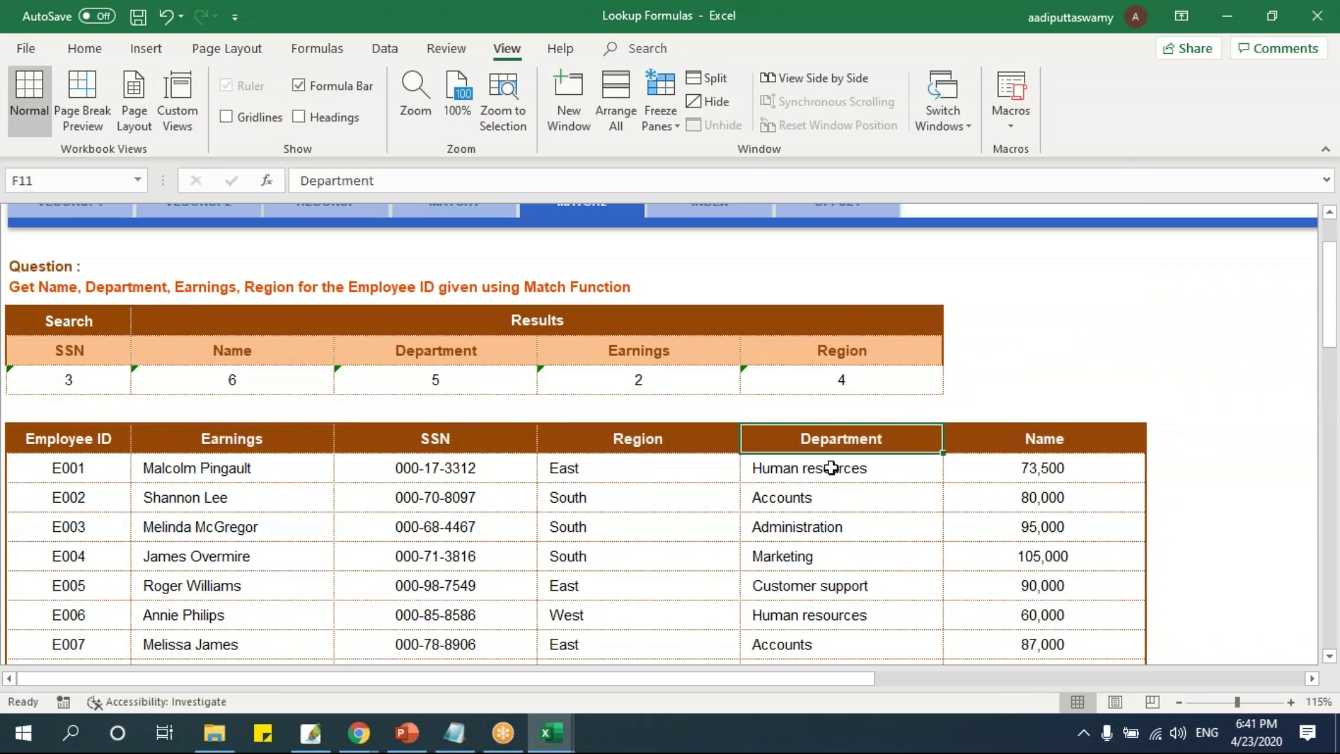
Switch to the Book3 workbook, check the input and output types noted for Match, and return to Lookup Formulas.
mouse_move(555, 726)
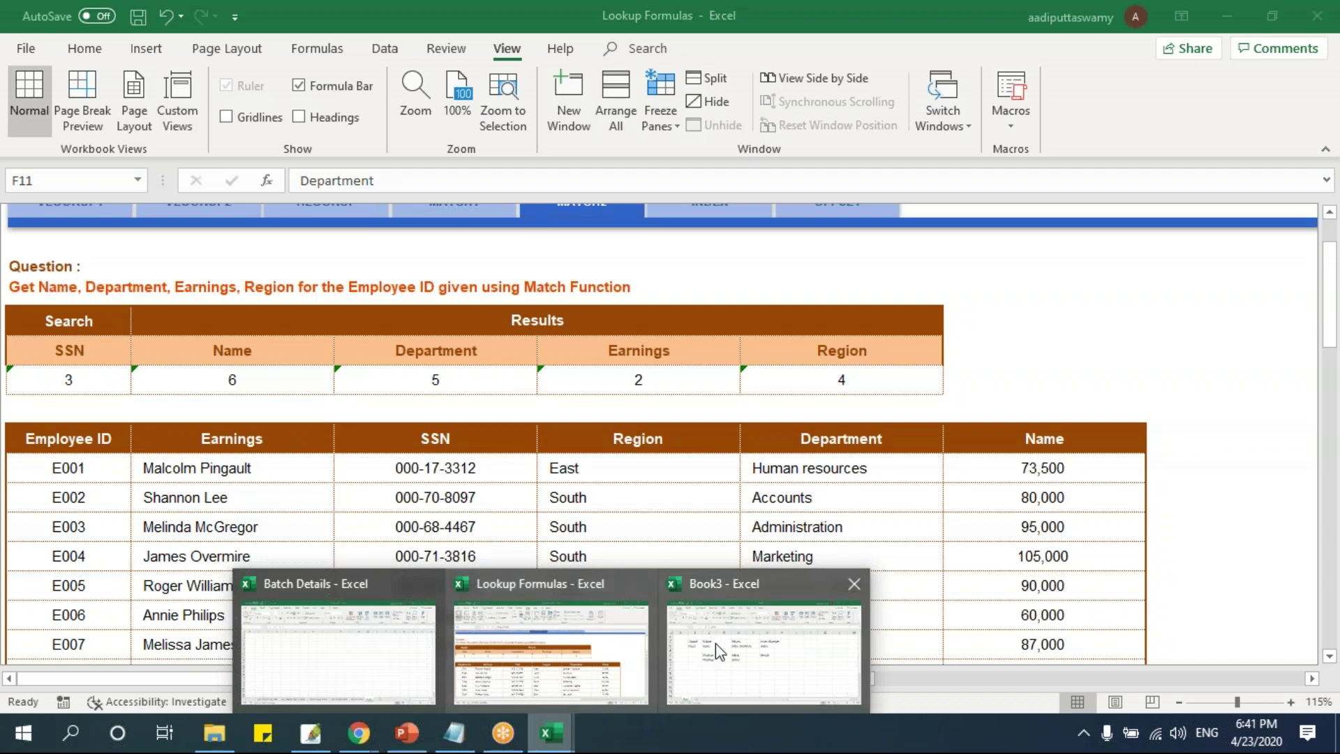
left_click(757, 639)
left_click(689, 376)
left_click(689, 312)
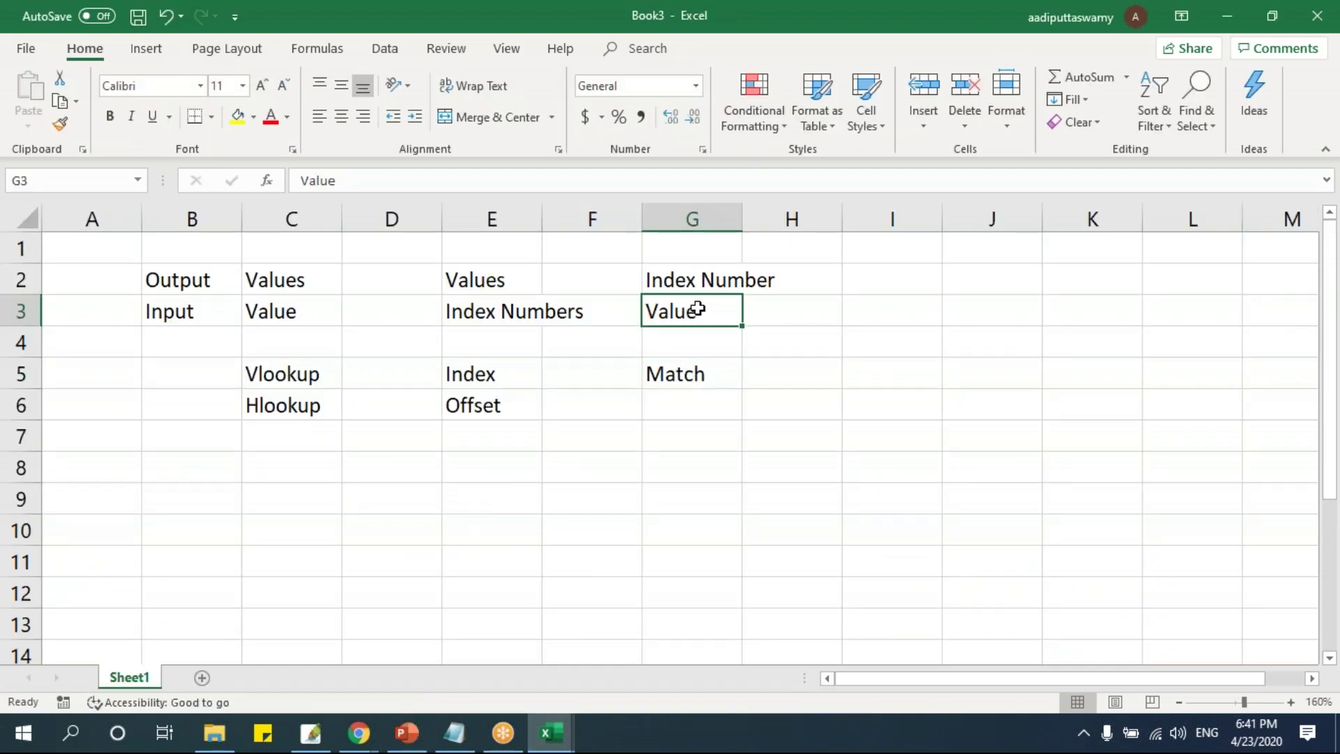
left_click(704, 278)
key("alt+Tab")
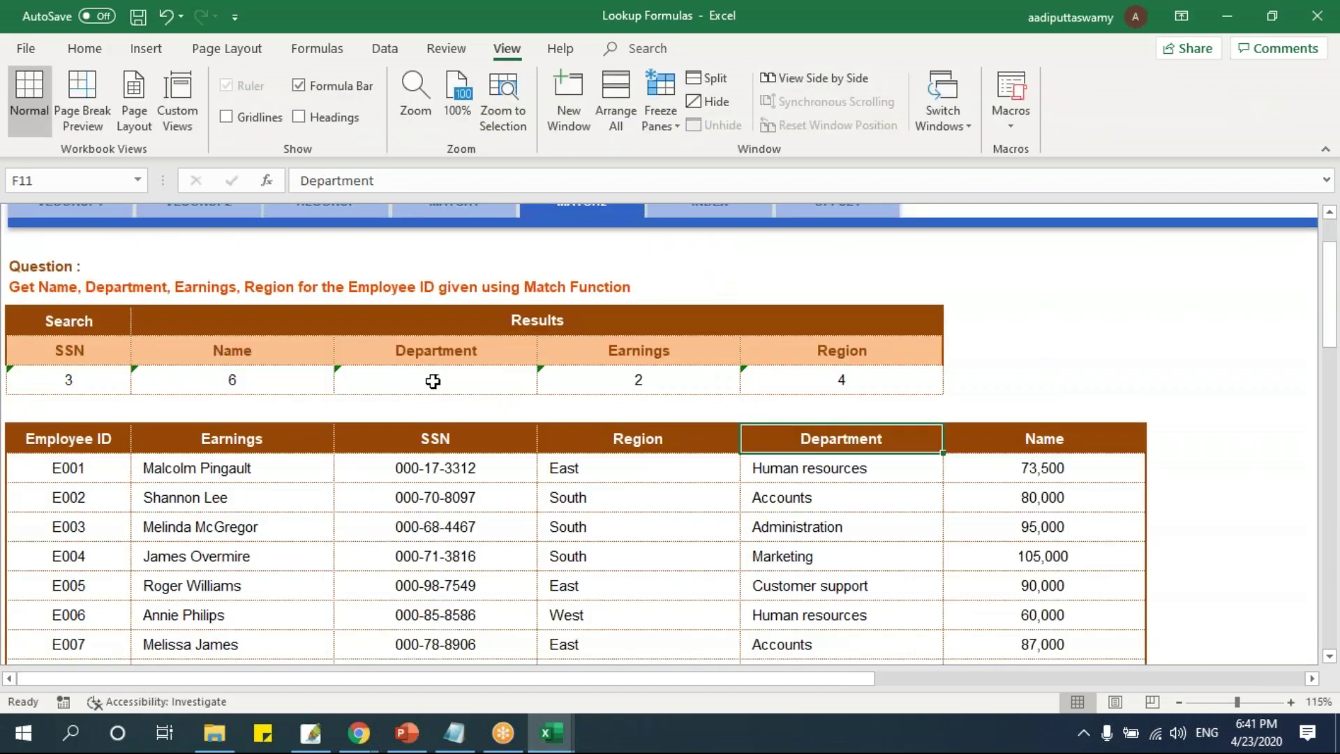
Inspect the Department MATCH formula in D9 and the single-row heading range B11:G11 it searches.
left_click(433, 381)
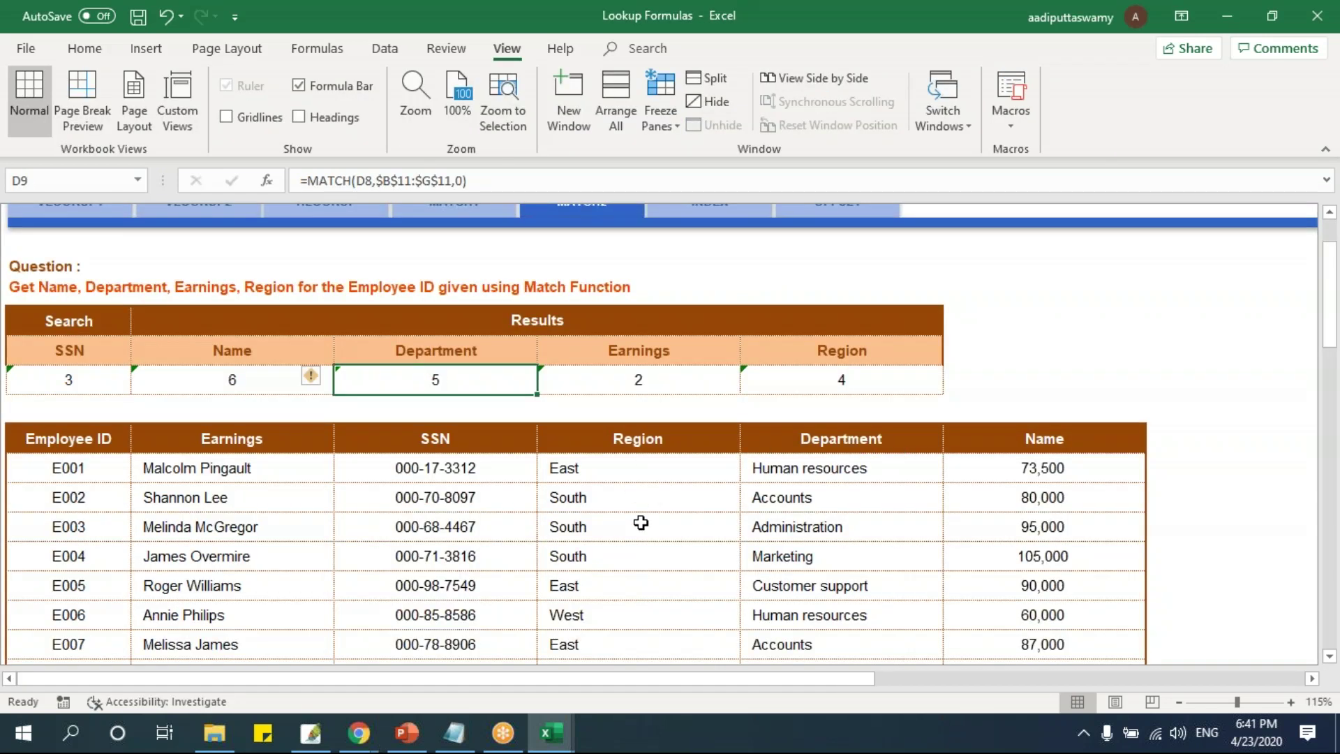
scroll(551, 510, "up", 1)
scroll(418, 510, "down", 1)
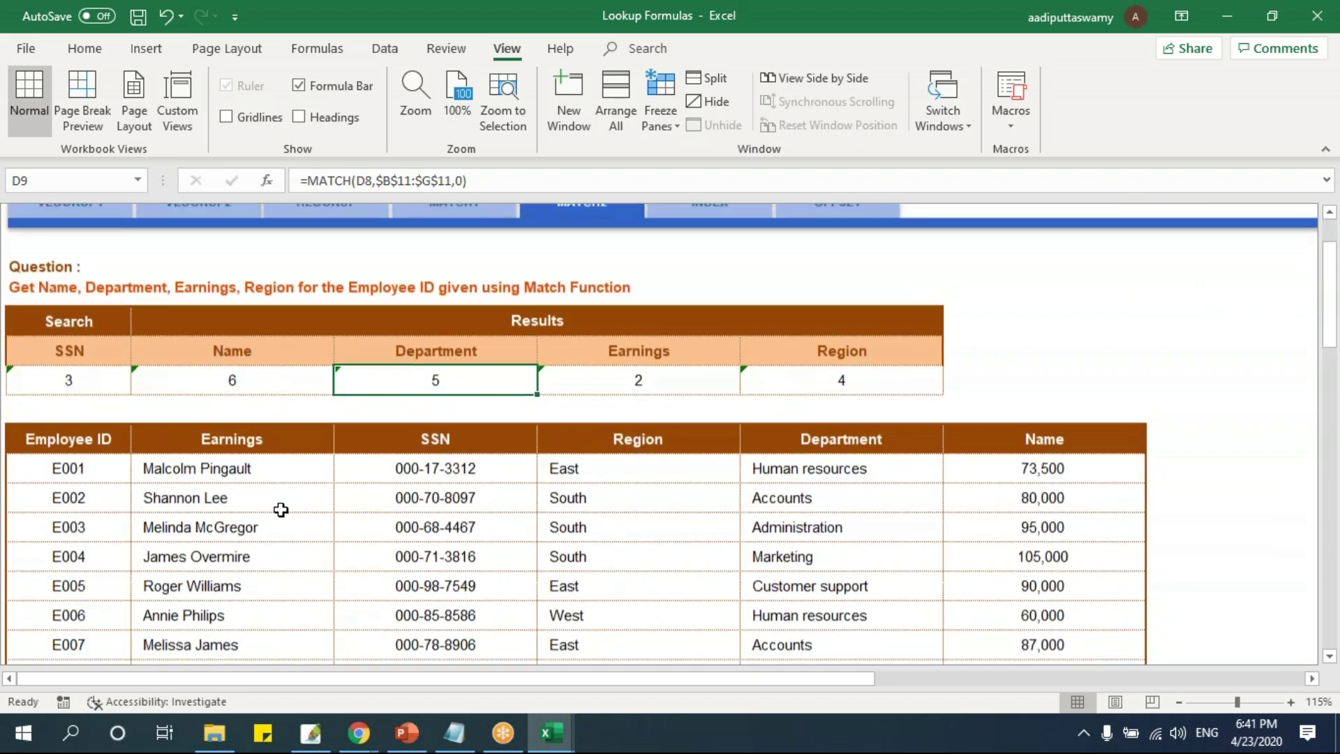
left_click_drag(98, 440, 1047, 257)
scroll(697, 431, "up", 2)
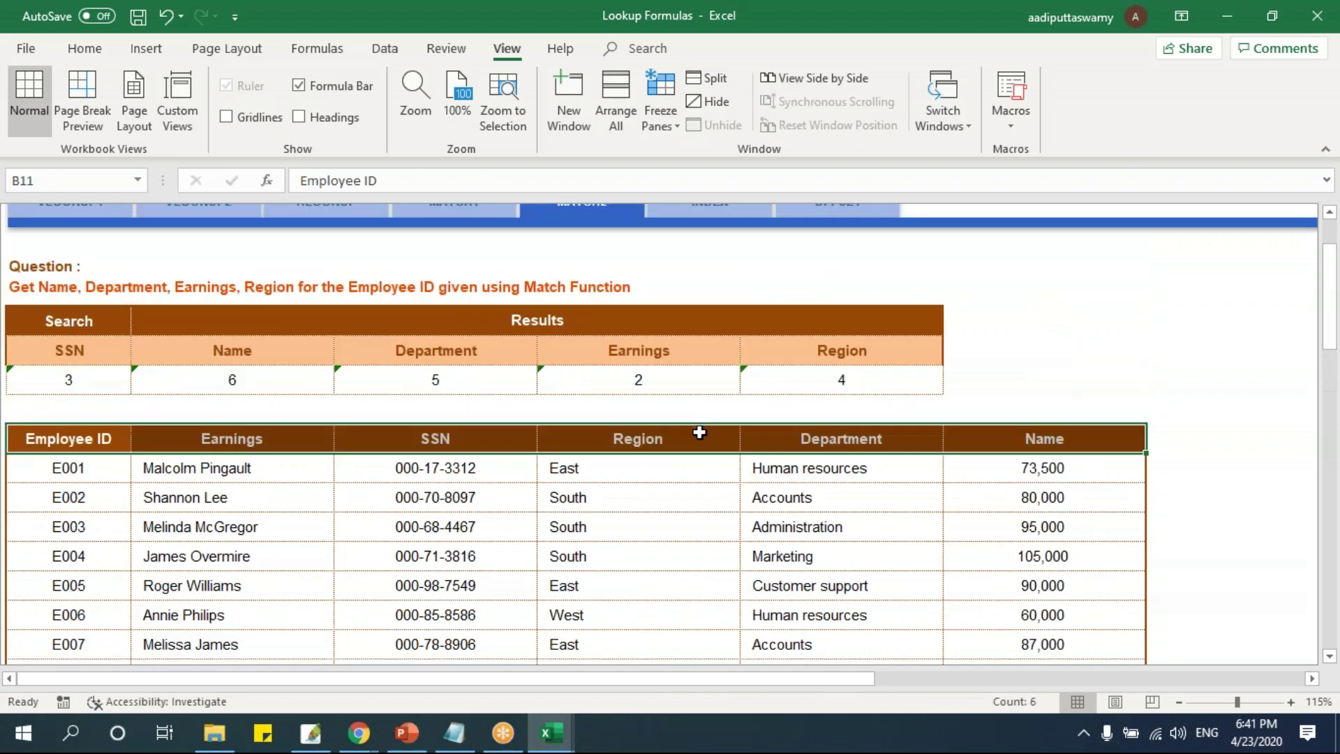
Change the MATCH formula in C9 to use the multi-row lookup array $B$11:$G$18 with match type 9.
left_click(260, 380)
double_click(260, 380)
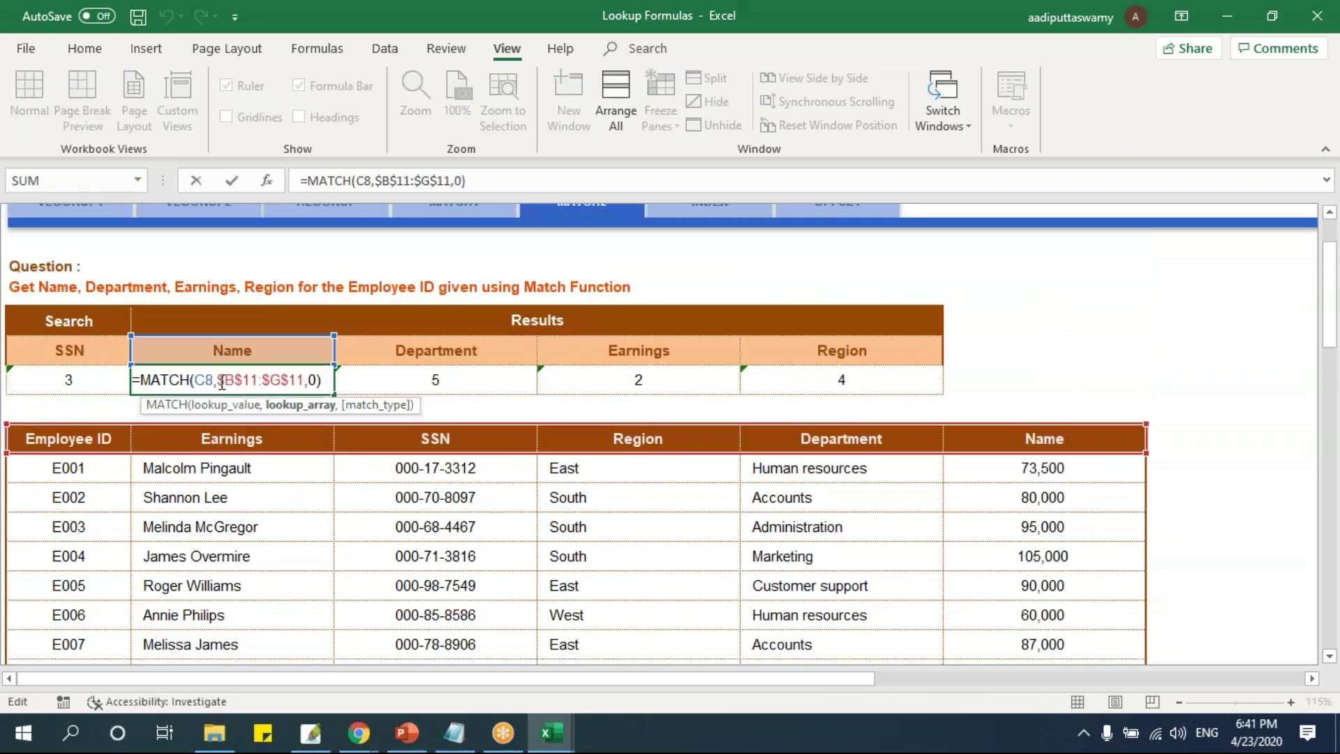
left_click_drag(218, 382, 578, 482)
key("BackSpace")
left_click_drag(71, 438, 1053, 643)
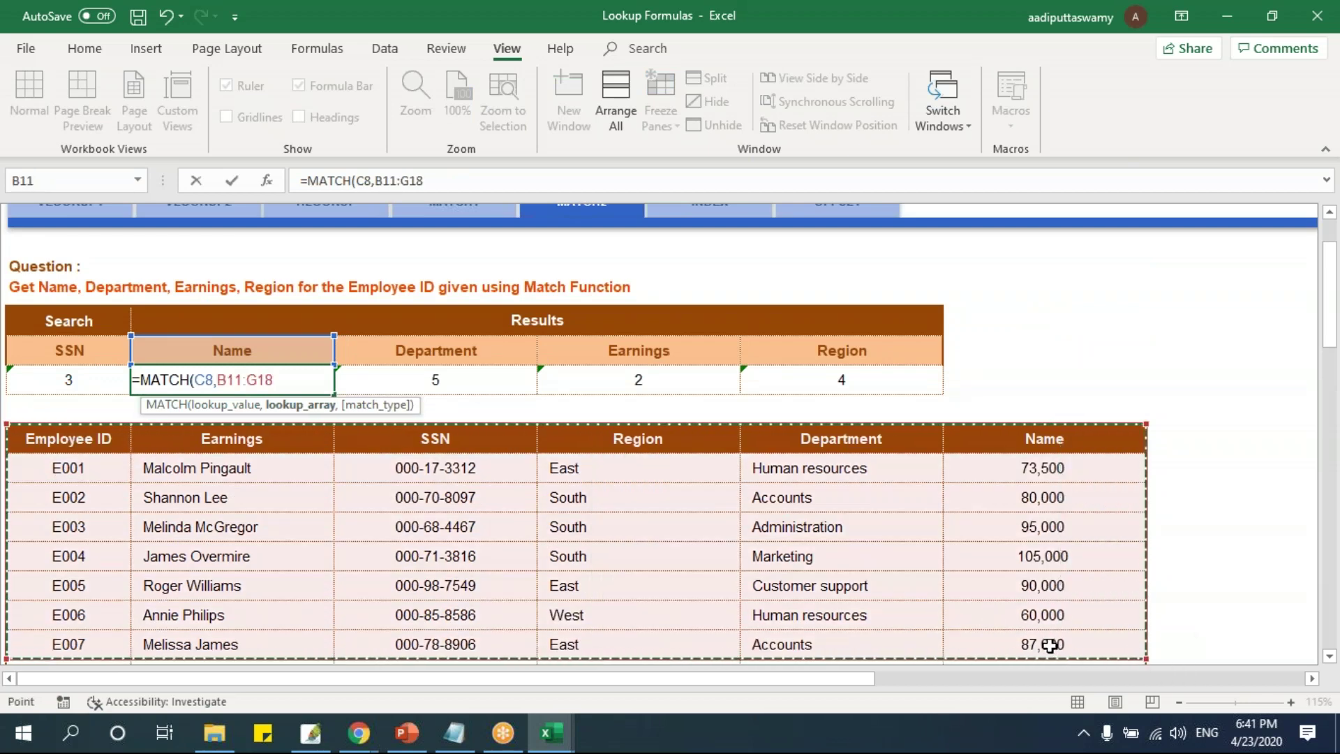
key("F4")
type(",9")
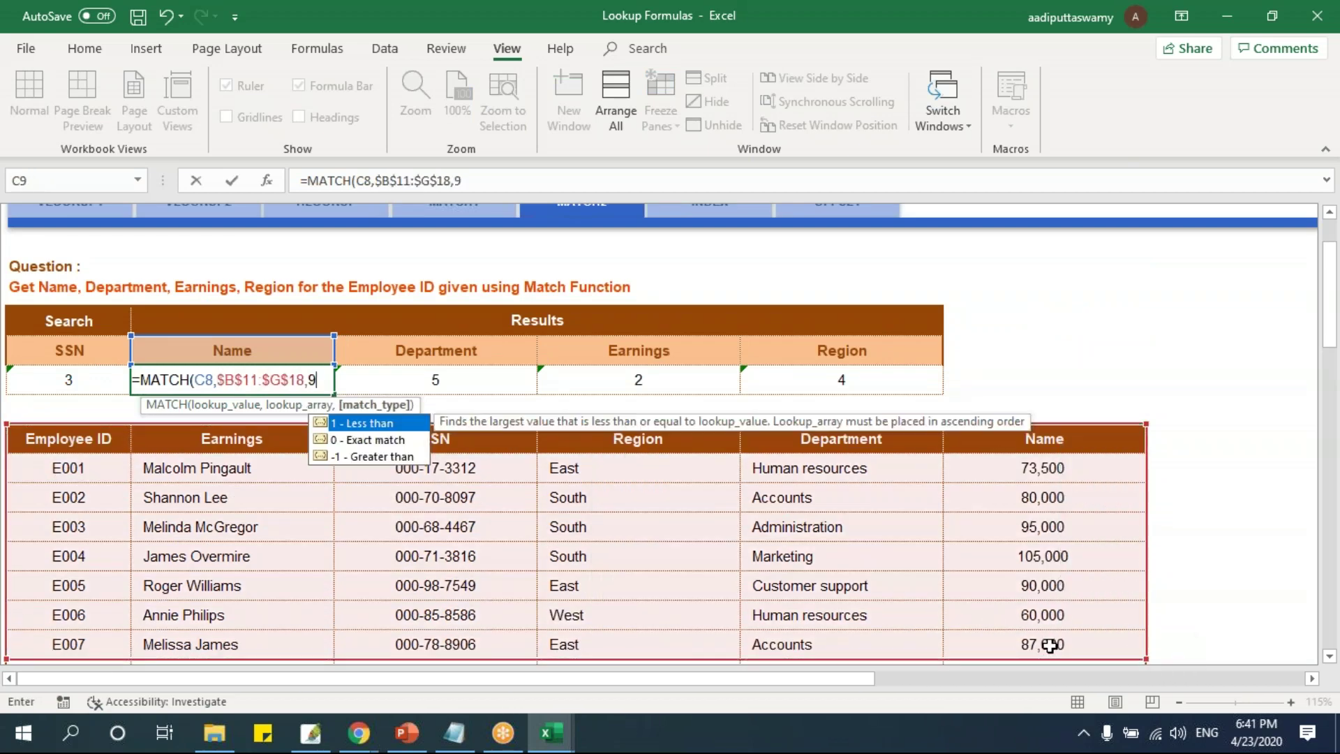
key("Return")
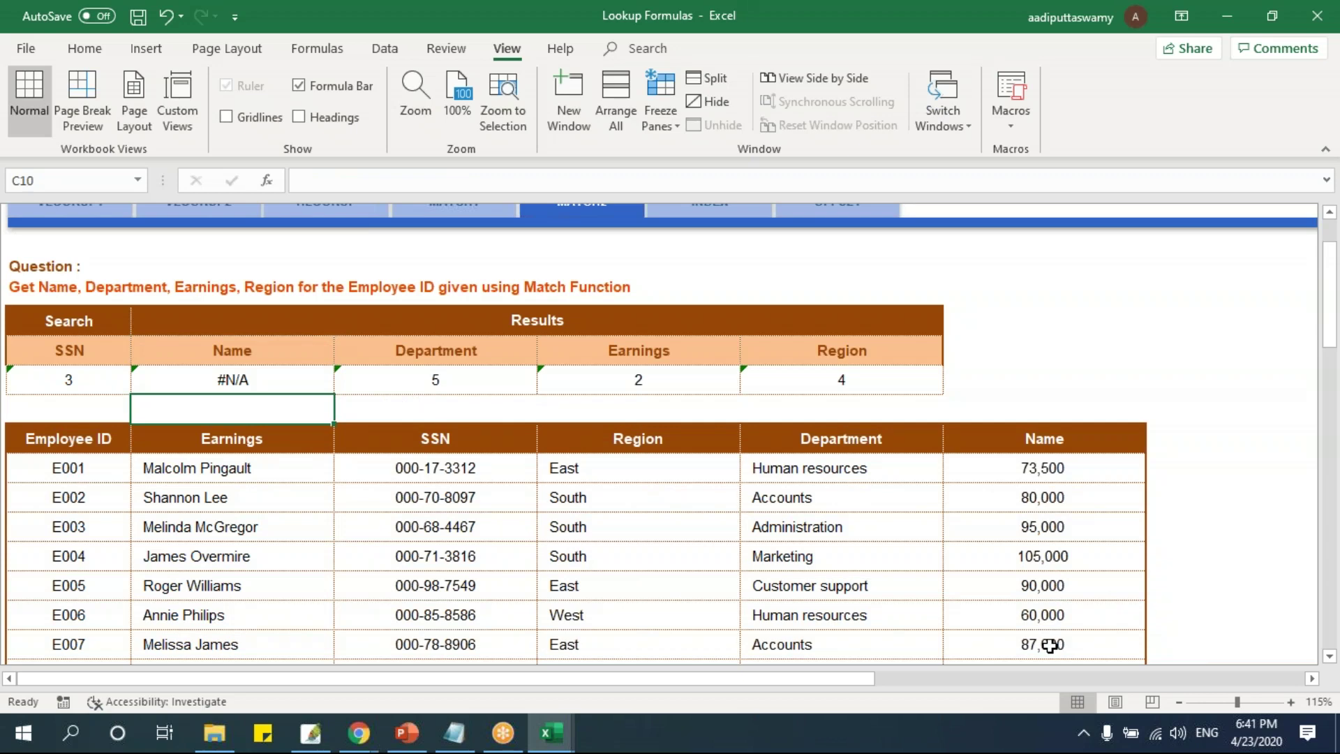
Reduce the lookup array of the MATCH formula in C9 to the heading row $B$11:$G$11.
double_click(289, 380)
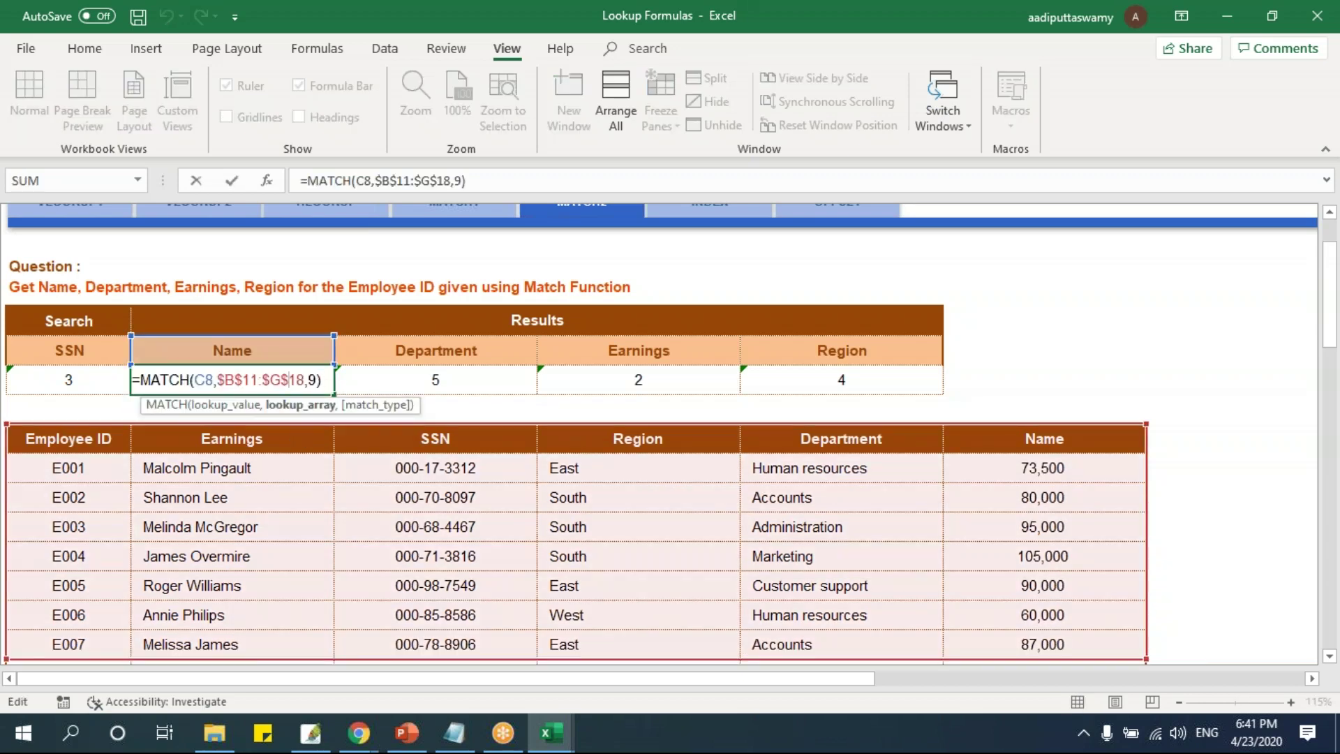
left_click_drag(1146, 658, 1128, 448)
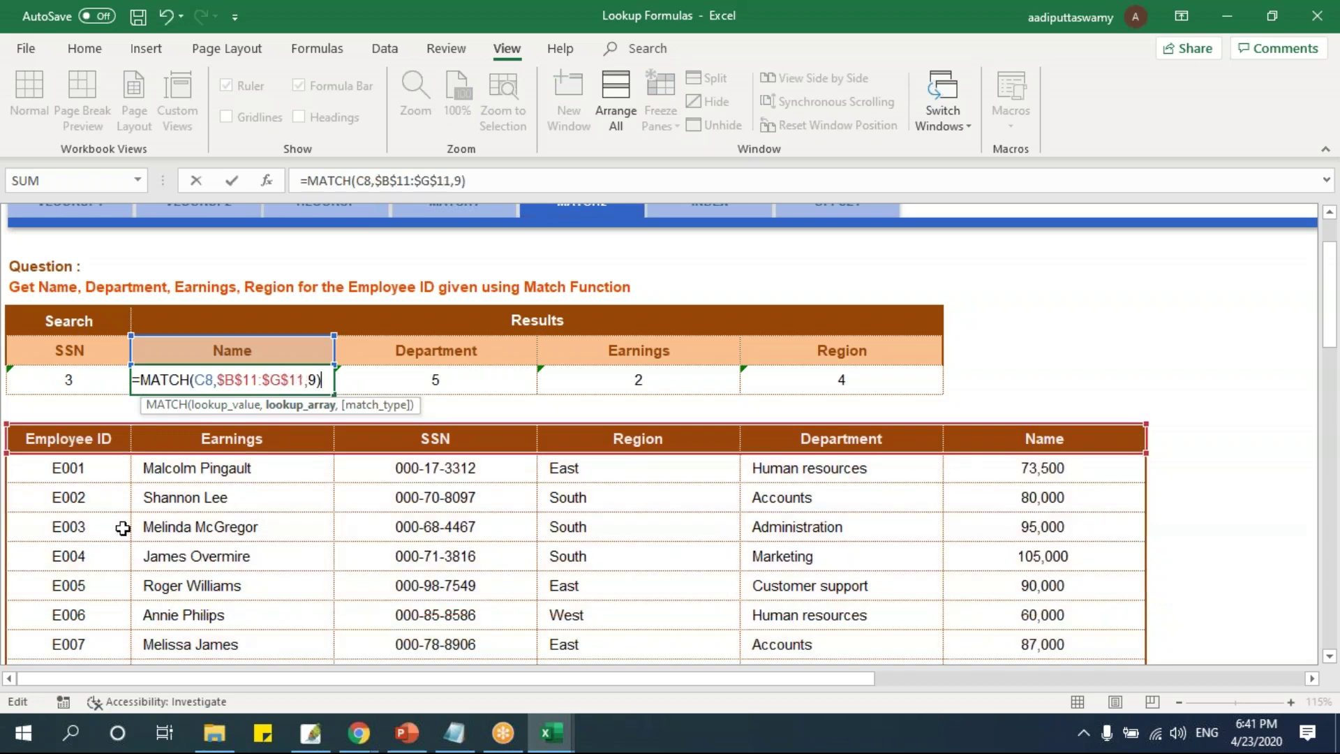
left_click_drag(84, 442, 81, 635)
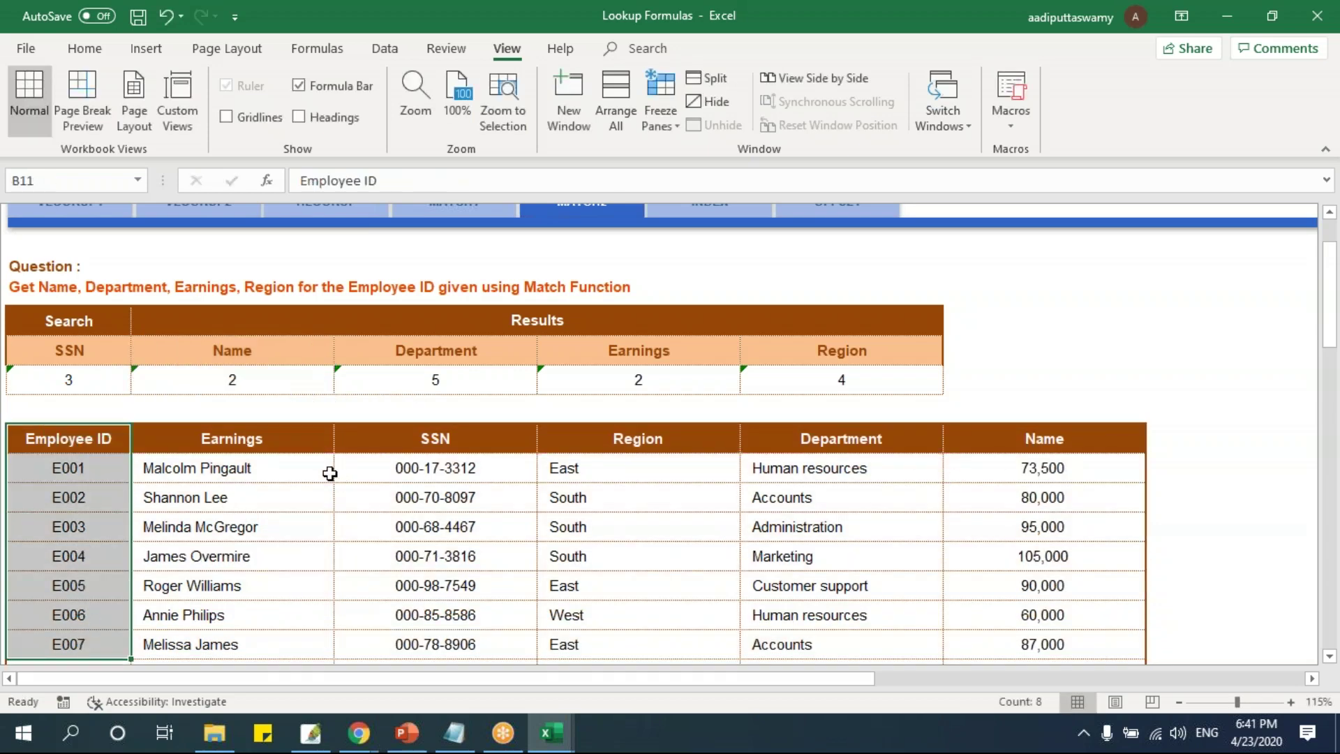
Examine the arguments of the MATCH formula in C9 and the extent of the heading row it searches.
double_click(269, 382)
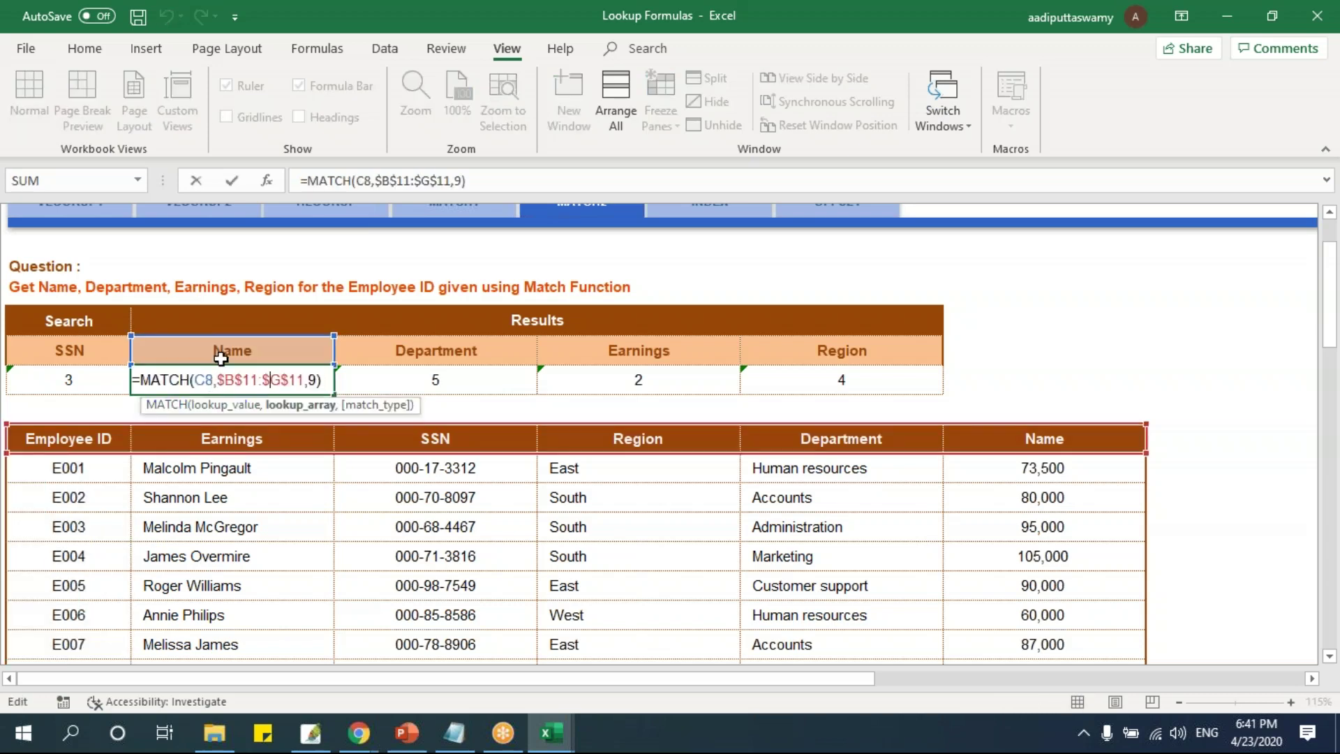
key("Escape")
left_click_drag(119, 438, 1236, 446)
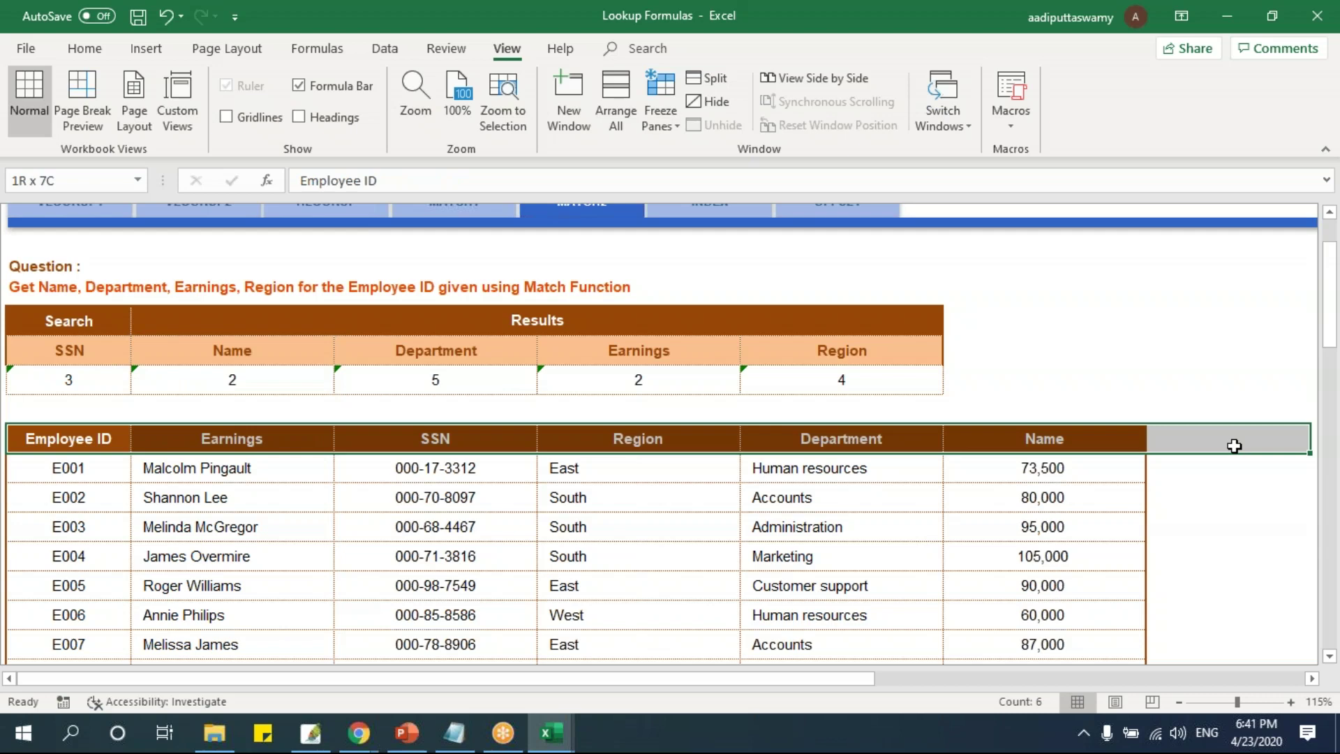
left_click_drag(56, 440, 1173, 434)
scroll(173, 557, "up", 2)
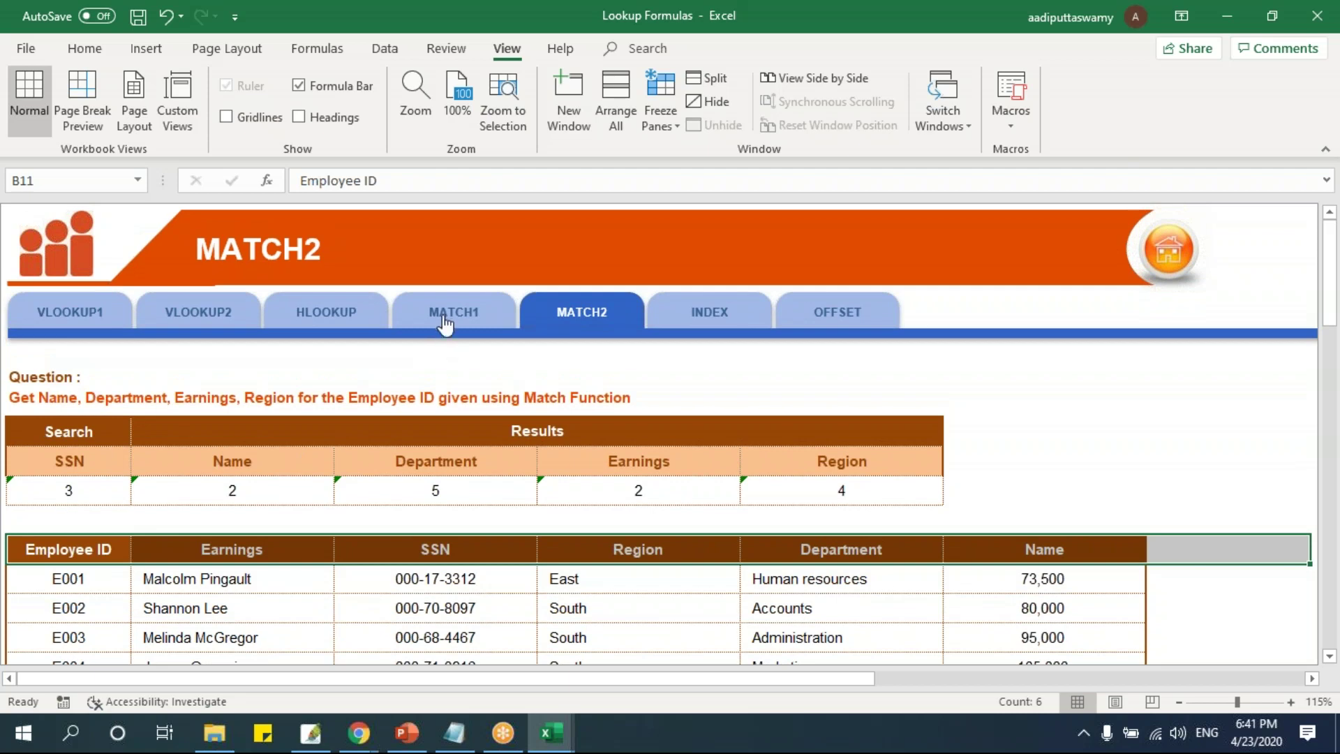
Open the MATCH1 sheet and review the Employee ID lookup values starting at B8.
left_click(449, 314)
scroll(408, 452, "down", 2)
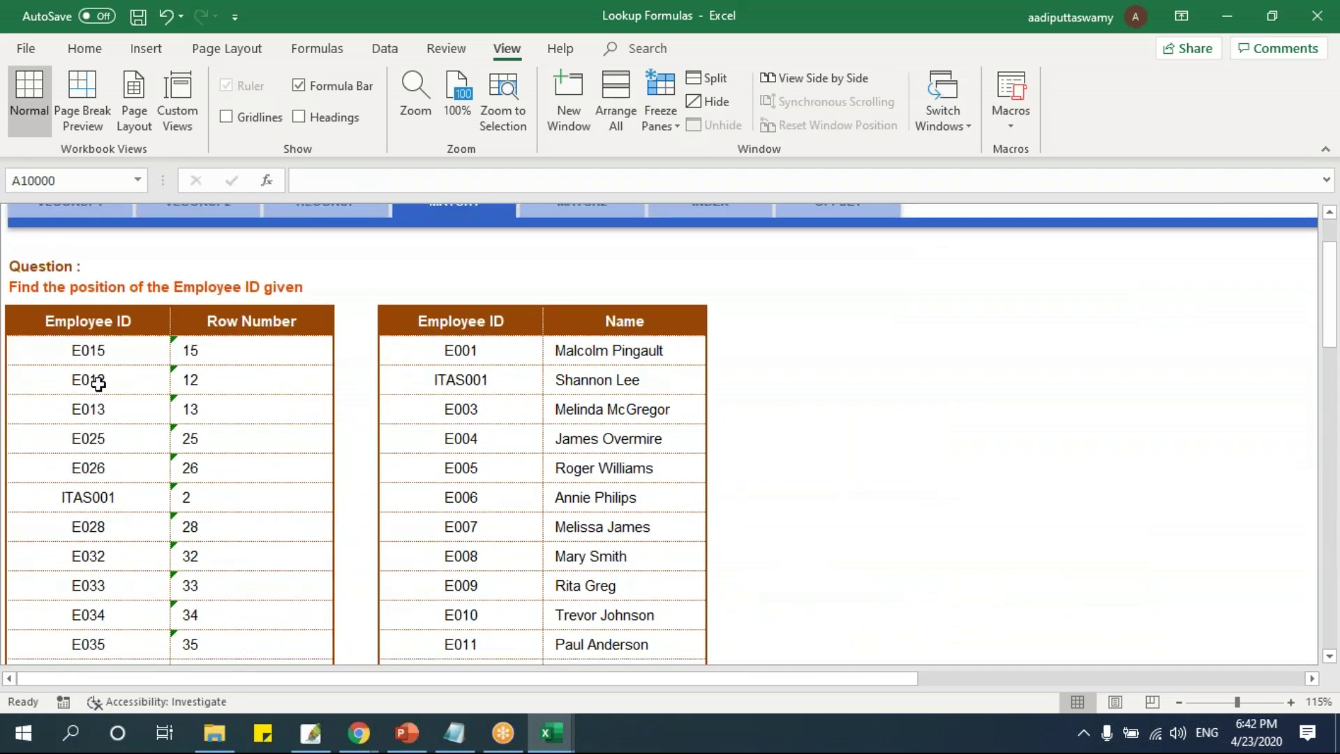
left_click_drag(112, 351, 113, 626)
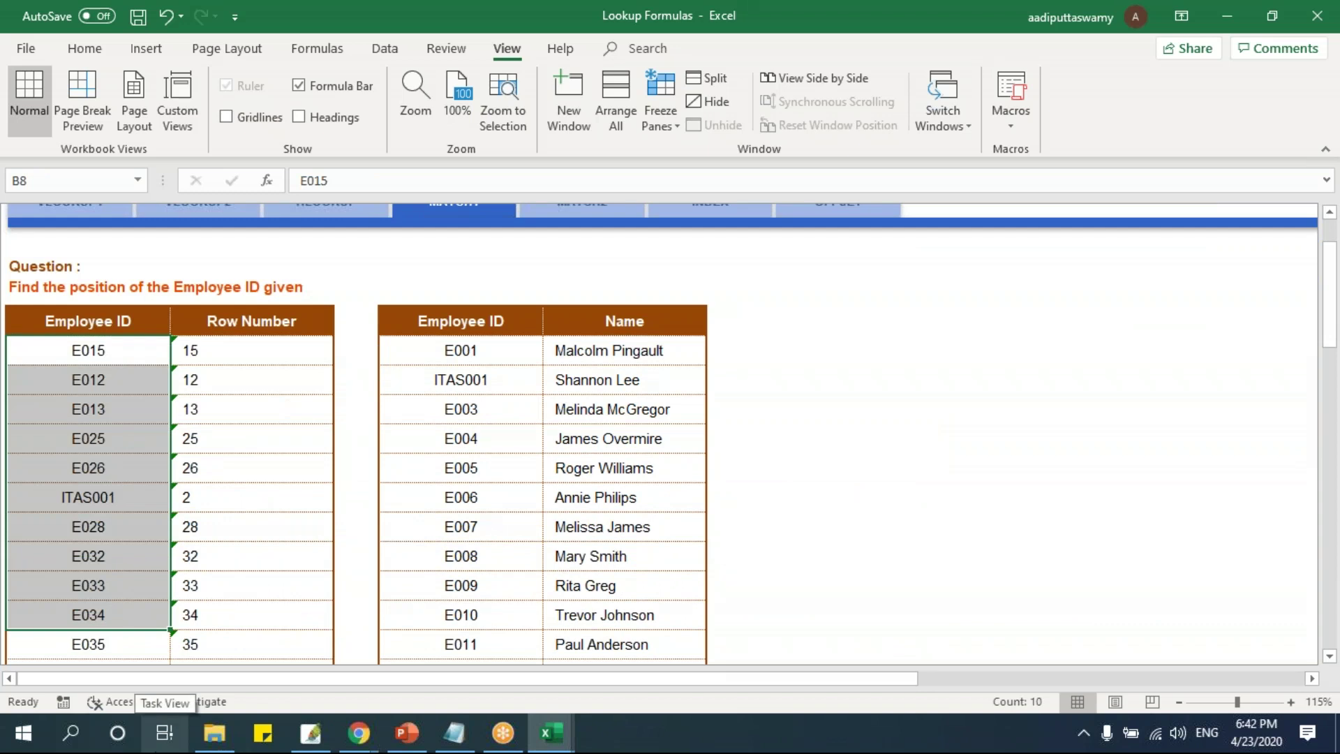
scroll(507, 398, "up", 2)
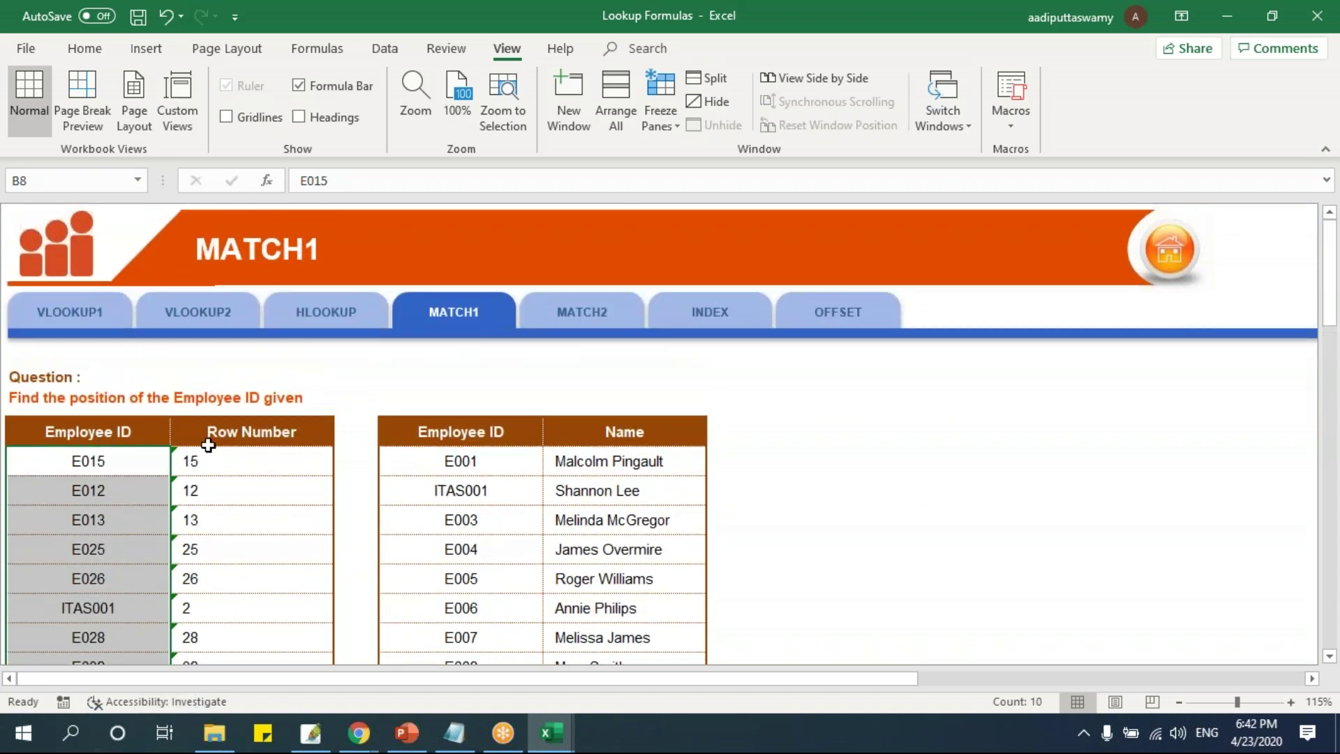